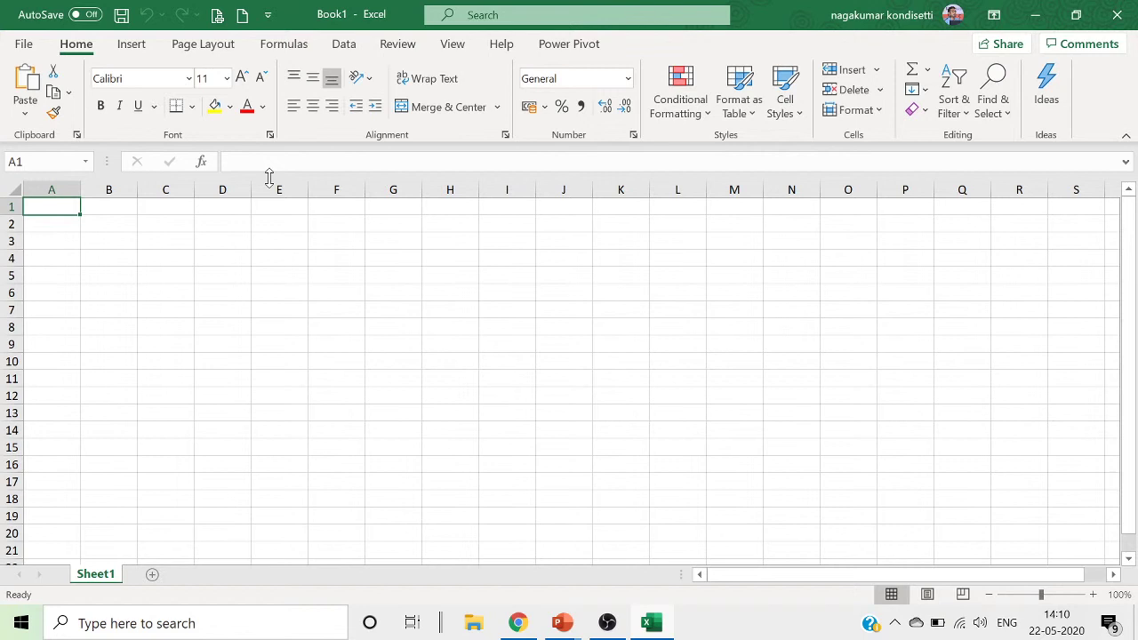
Enter the column headers Slno, Name, Hokey and Cricket in cells B2 to E2.
{"action": "key", "text": "Down"}
{"action": "key", "text": "Right"}
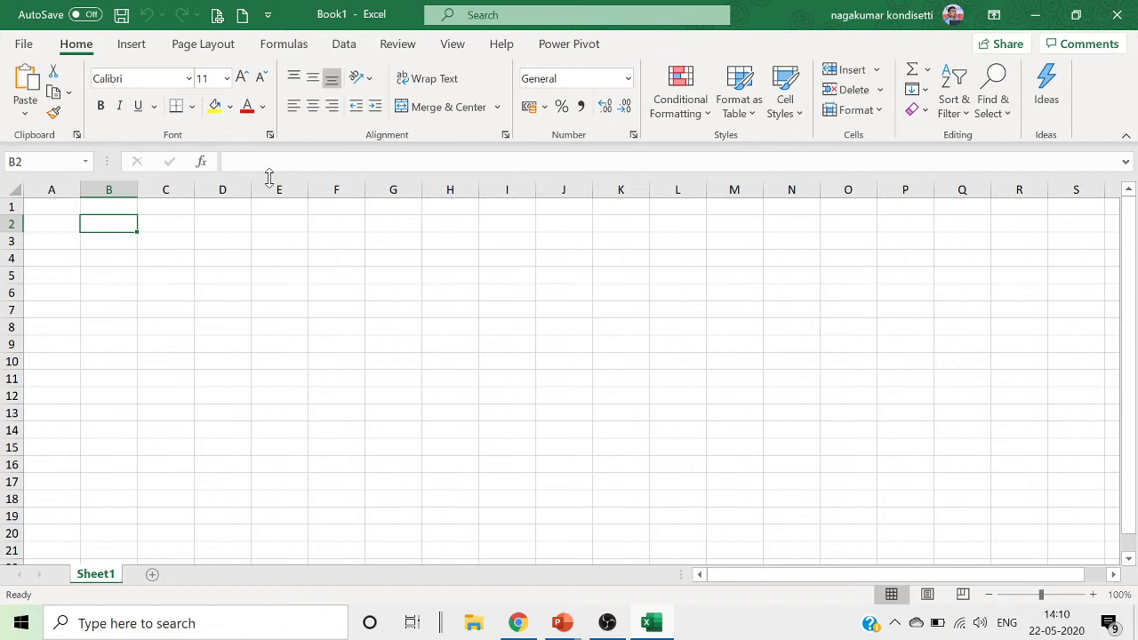
{"action": "type", "text": "Slno"}
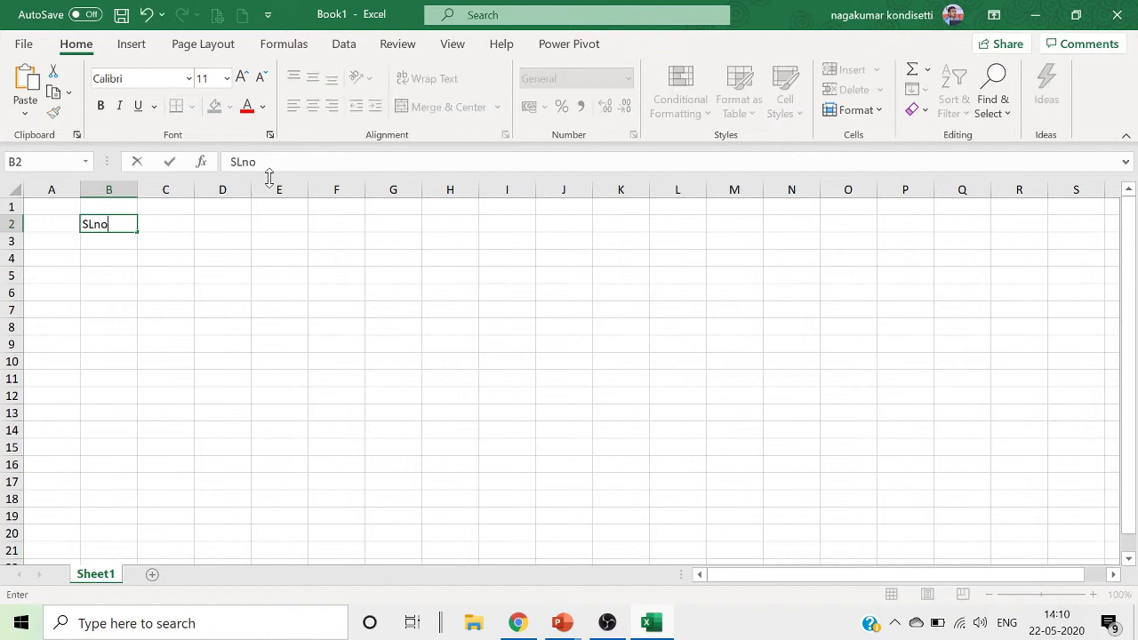
{"action": "key", "text": "Tab"}
{"action": "type", "text": "Name"}
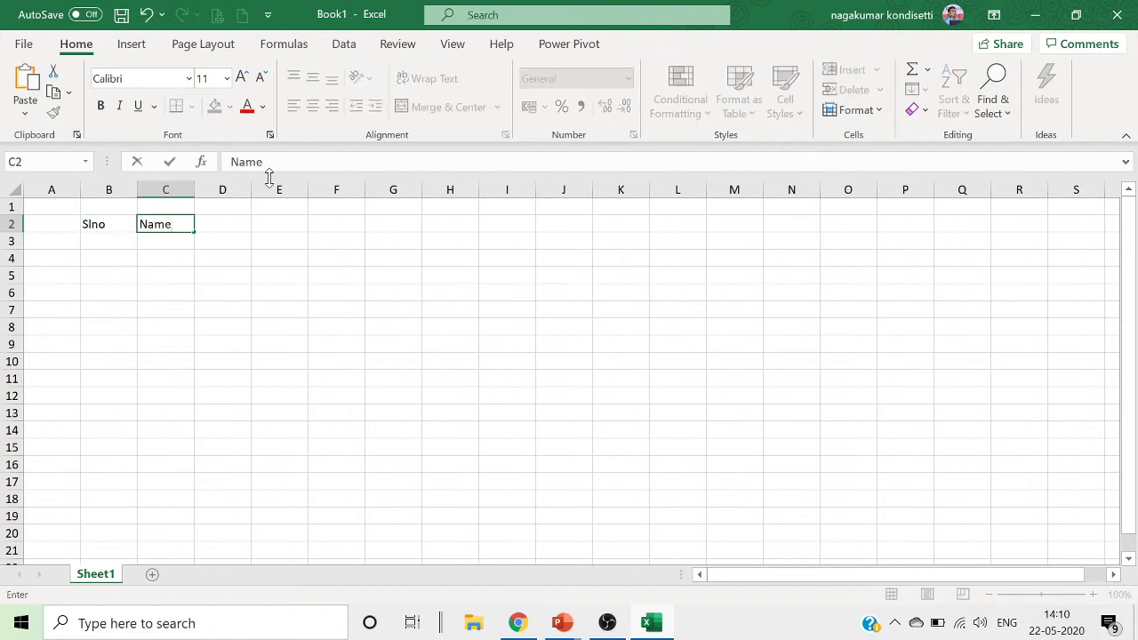
{"action": "key", "text": "Tab"}
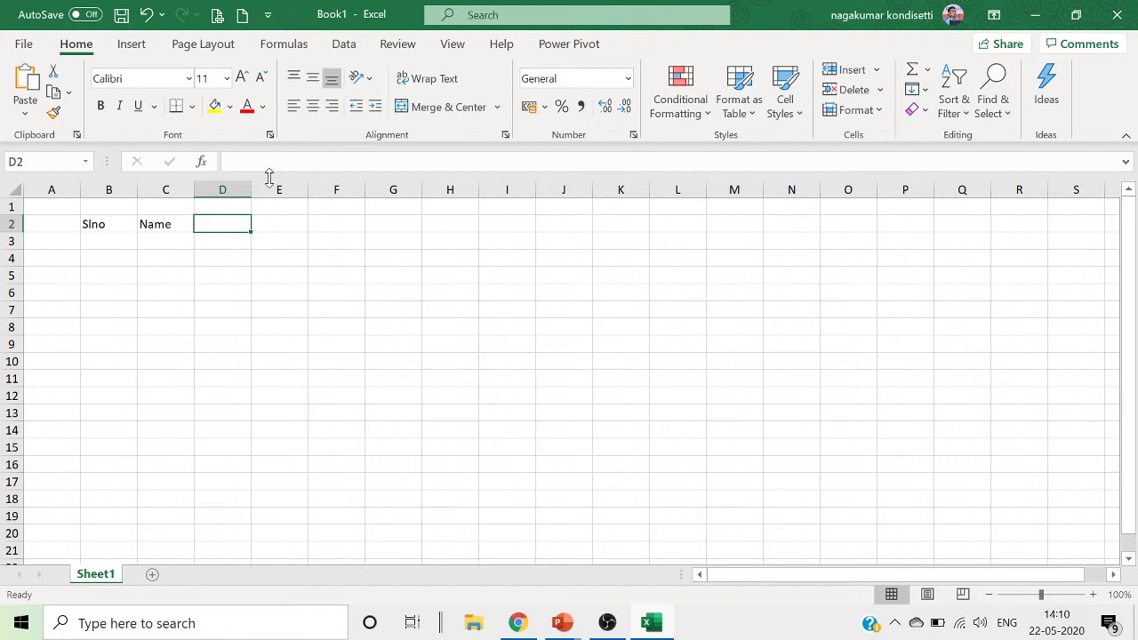
{"action": "type", "text": "Ho"}
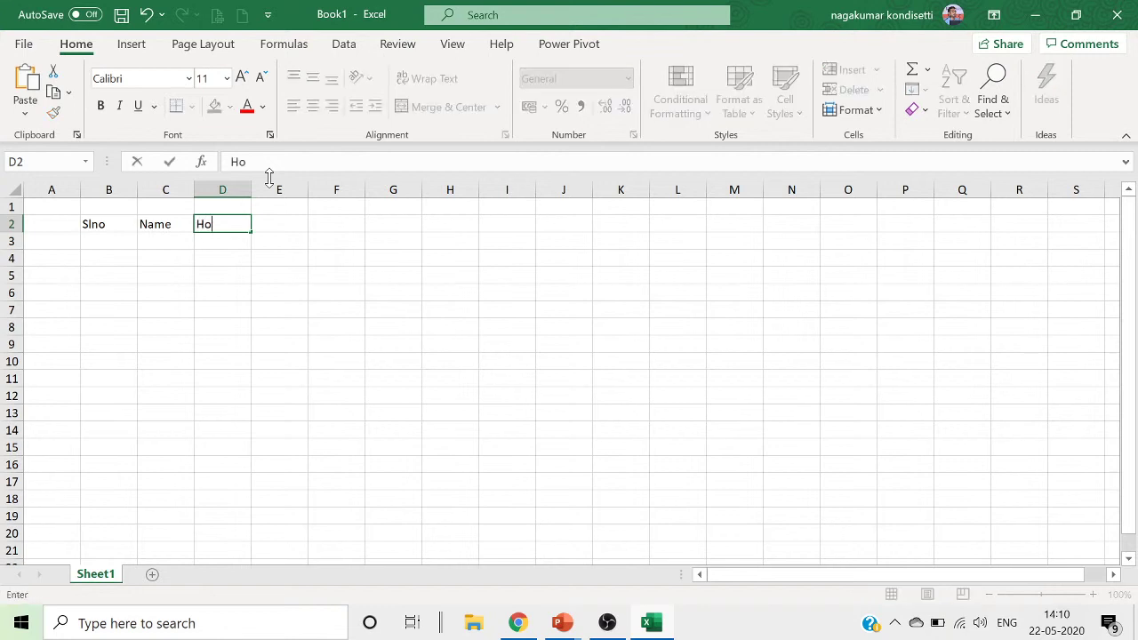
{"action": "type", "text": "key"}
{"action": "key", "text": "Tab"}
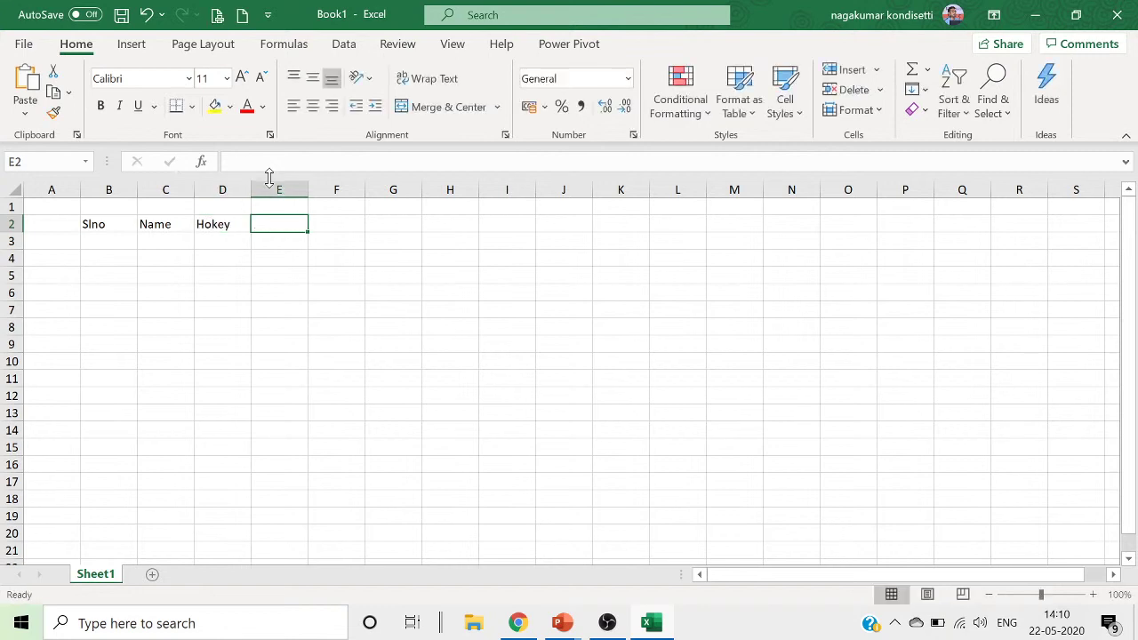
{"action": "type", "text": "Cricket"}
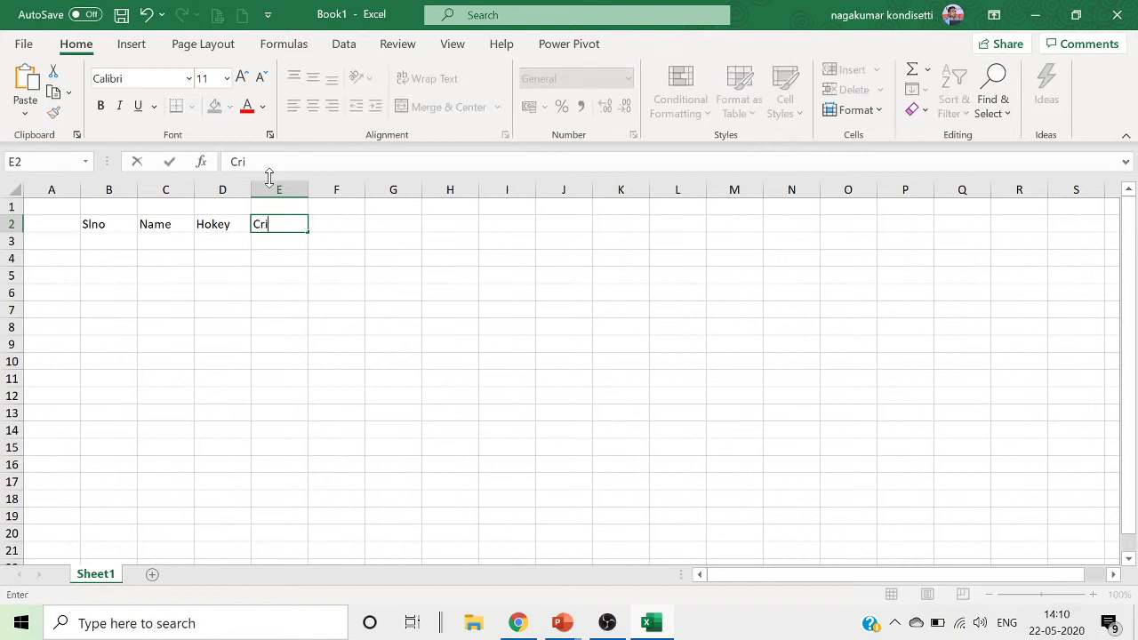
{"action": "key", "text": "Tab"}
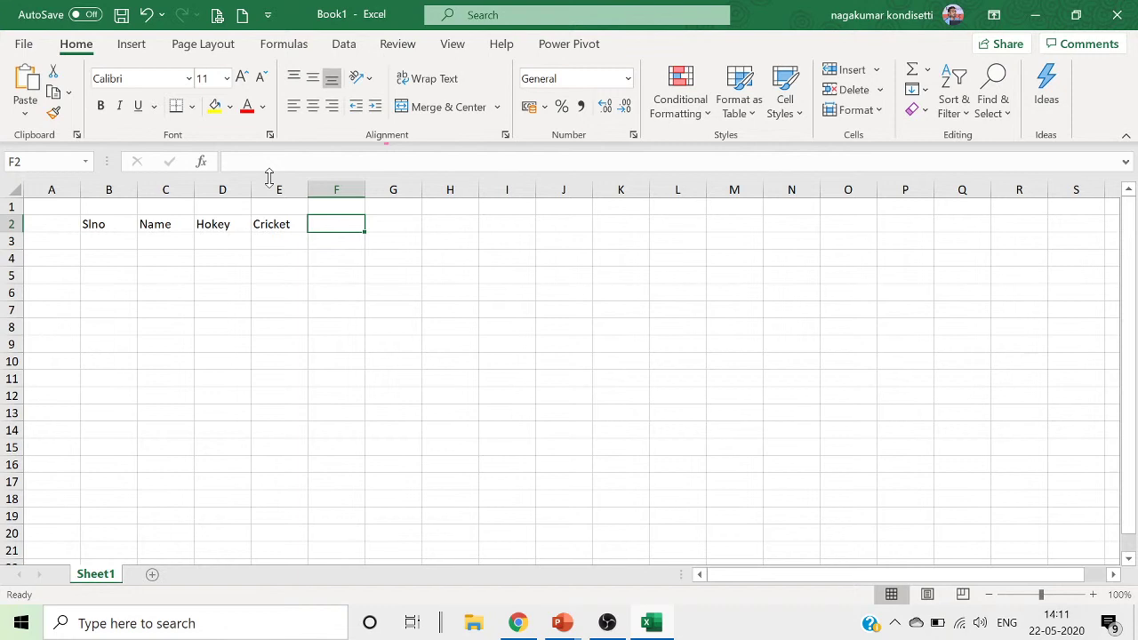
Enter the header Throwball in cell F2, following the Cricket header.
{"action": "type", "text": "WOlly"}
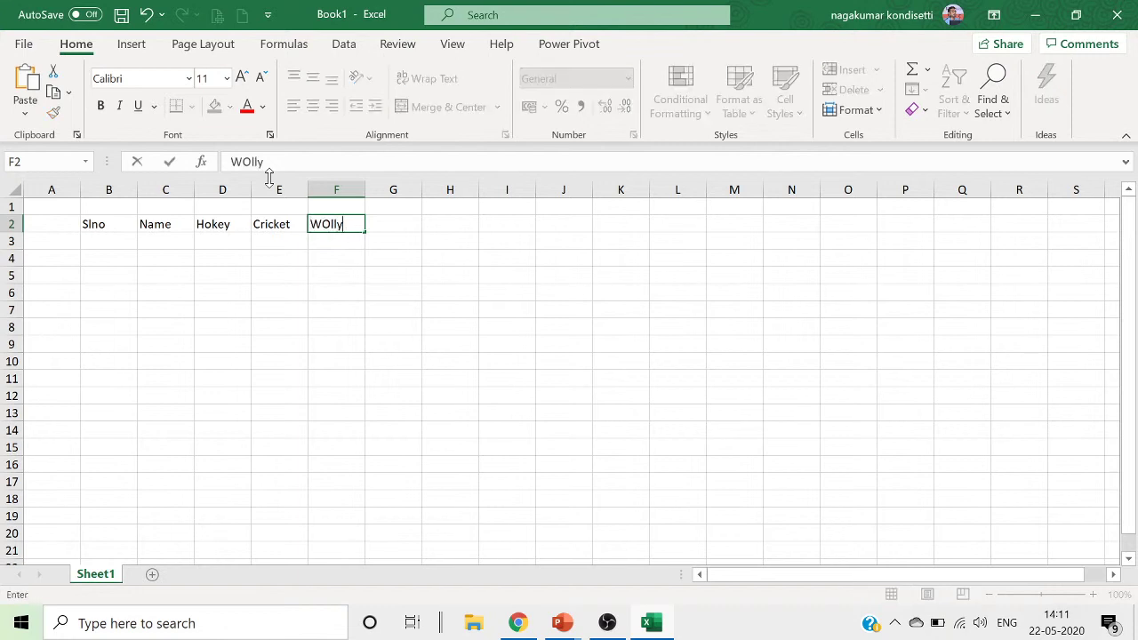
{"action": "key", "text": "BackSpace"}
{"action": "key", "text": "BackSpace"}
{"action": "key", "text": "BackSpace"}
{"action": "key", "text": "BackSpace"}
{"action": "key", "text": "BackSpace"}
{"action": "type", "text": "Thor"}
{"action": "key", "text": "BackSpace"}
{"action": "type", "text": "rowball"}
{"action": "key", "text": "Tab"}
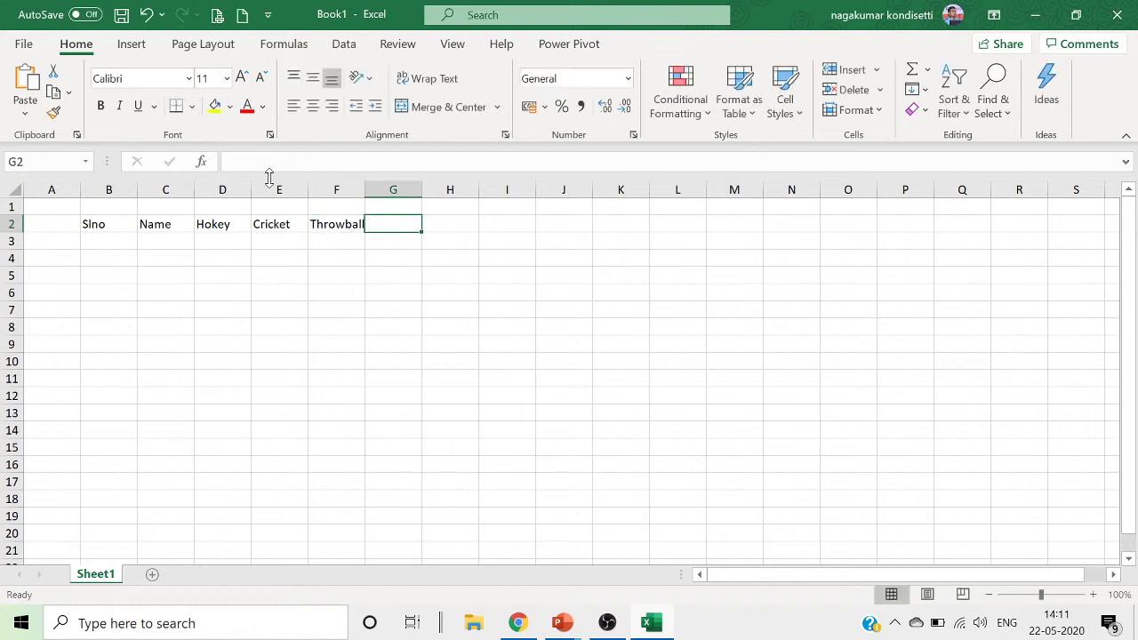
Enter the headers Skipping, Running and LongJUmp in cells G2 to I2.
{"action": "type", "text": "Skipping"}
{"action": "key", "text": "Tab"}
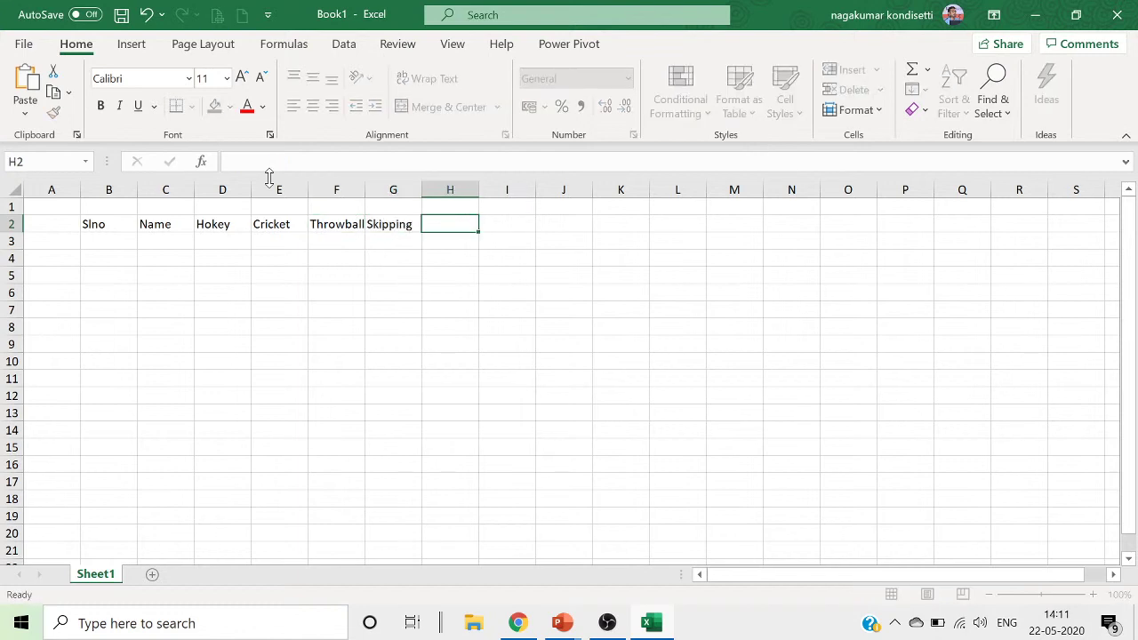
{"action": "type", "text": "Running"}
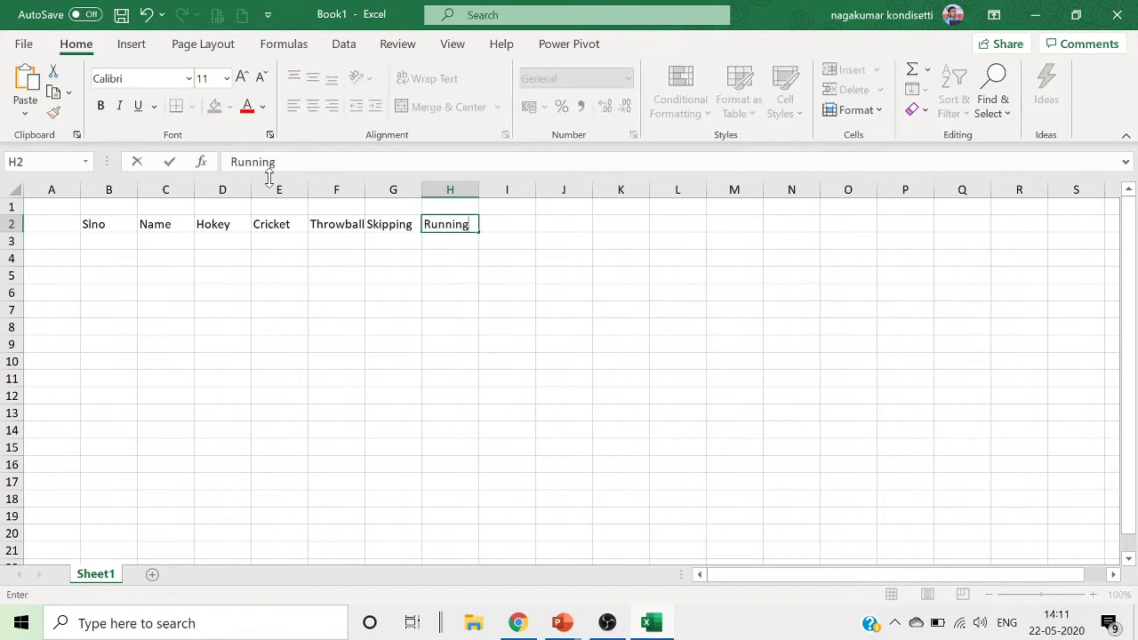
{"action": "key", "text": "Tab"}
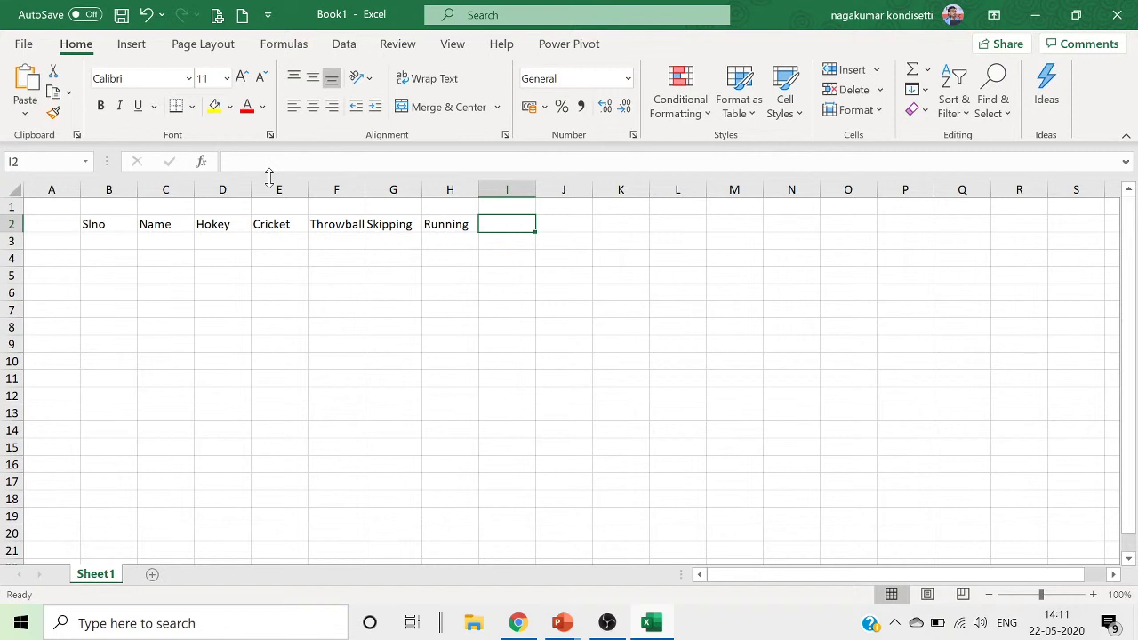
{"action": "type", "text": "LongJUmp"}
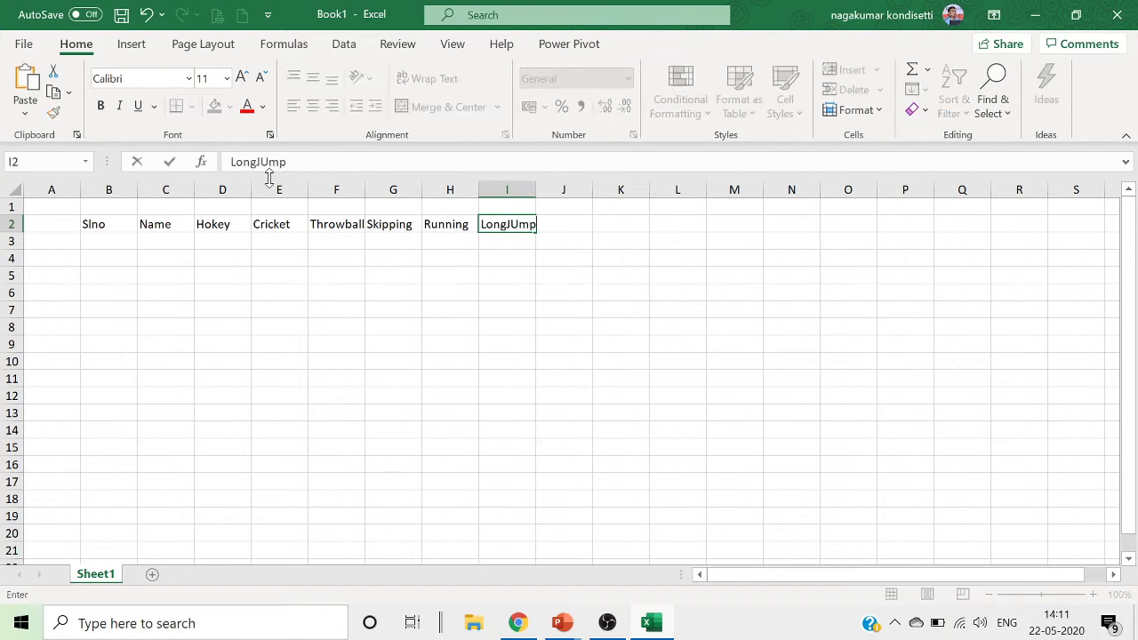
{"action": "key", "text": "Return"}
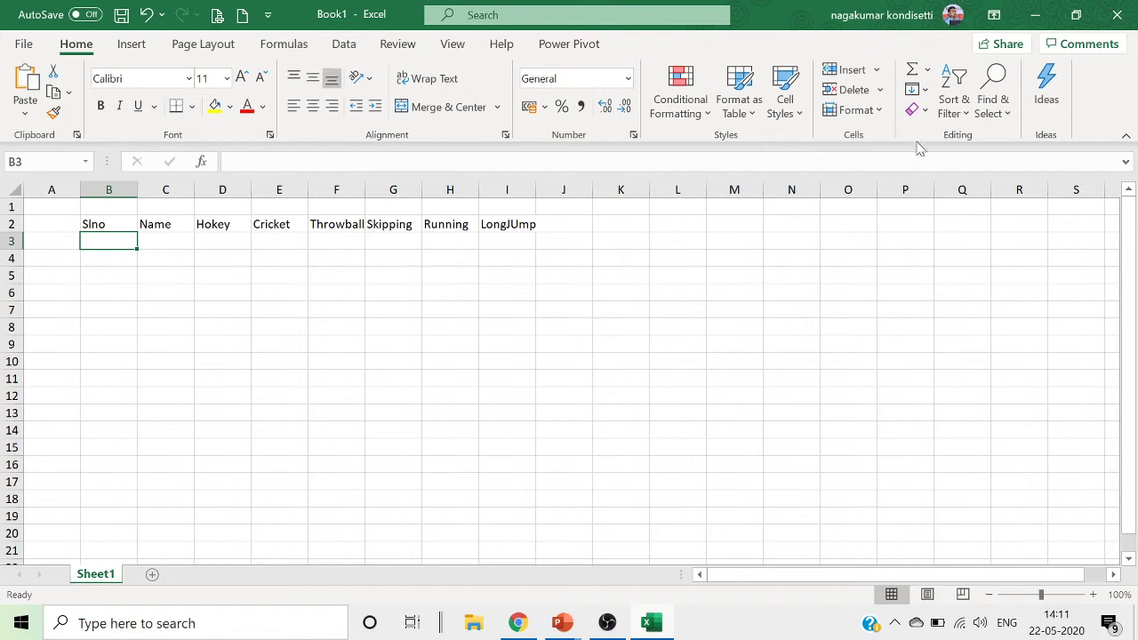
Correct the capitalisation of the header in cell I2 so it reads LongJump.
{"action": "left_click", "coordinate": [518, 222]}
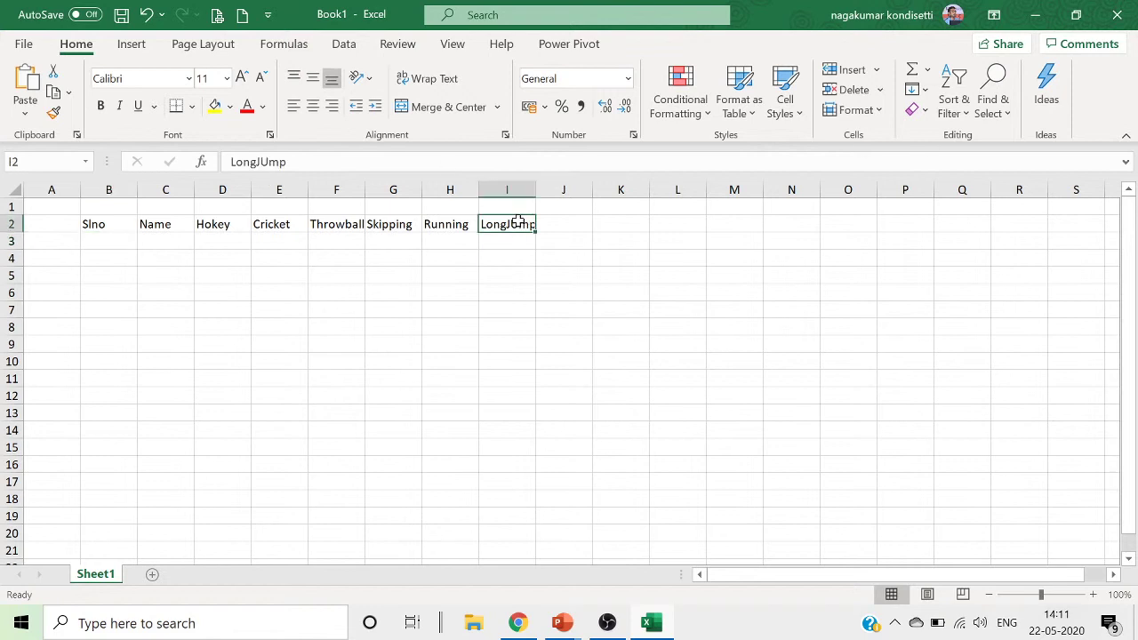
{"action": "double_click", "coordinate": [518, 222]}
{"action": "key", "text": "BackSpace"}
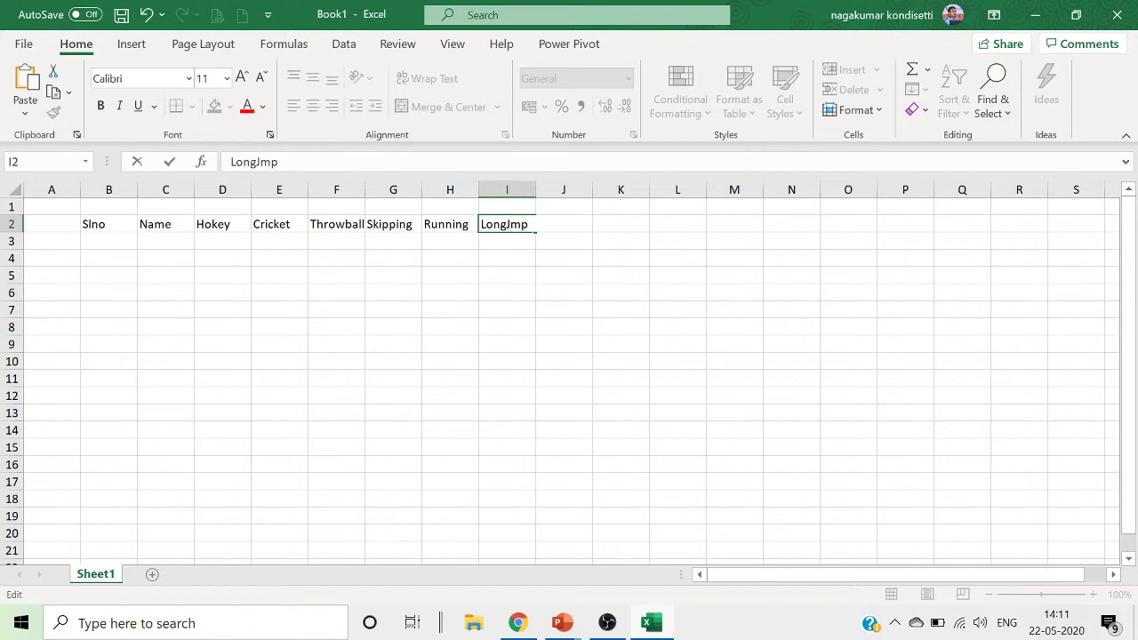
{"action": "type", "text": "u"}
{"action": "left_click", "coordinate": [696, 350]}
Replace the Name header in cell C2 with Class.
{"action": "left_click", "coordinate": [167, 224]}
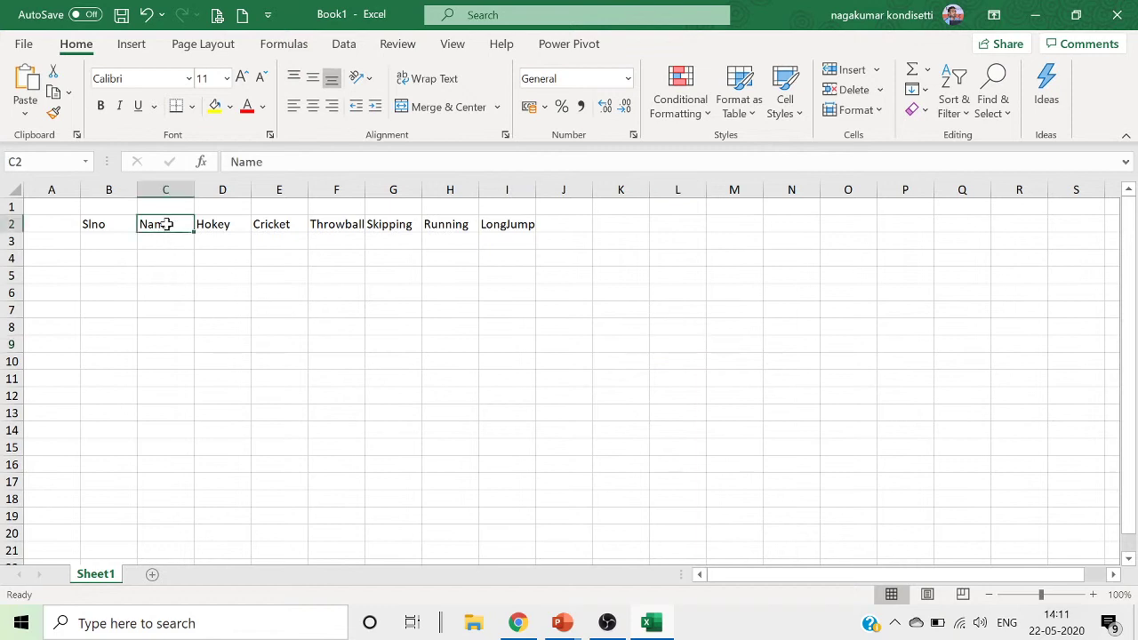
{"action": "type", "text": "Clasees"}
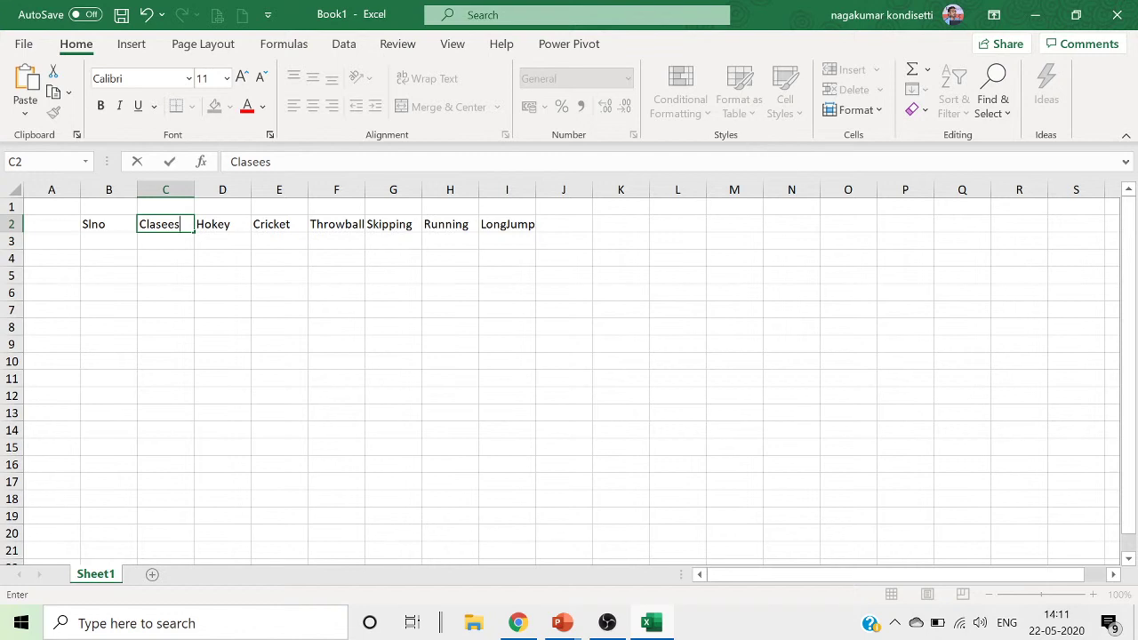
{"action": "key", "text": "BackSpace"}
{"action": "key", "text": "BackSpace"}
{"action": "key", "text": "BackSpace"}
{"action": "type", "text": "sess"}
{"action": "key", "text": "BackSpace"}
{"action": "key", "text": "BackSpace"}
{"action": "key", "text": "BackSpace"}
{"action": "left_click", "coordinate": [222, 391]}
Enter 1 in cell B3 as the first serial number under the Slno header.
{"action": "left_click", "coordinate": [107, 242]}
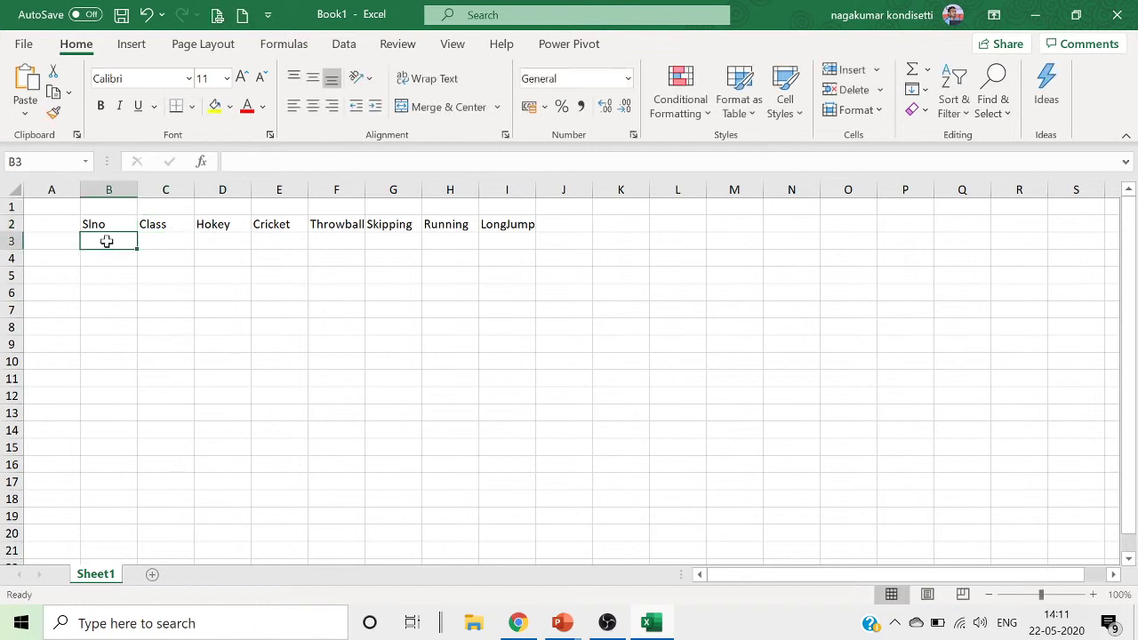
{"action": "type", "text": "1"}
{"action": "left_click", "coordinate": [127, 277]}
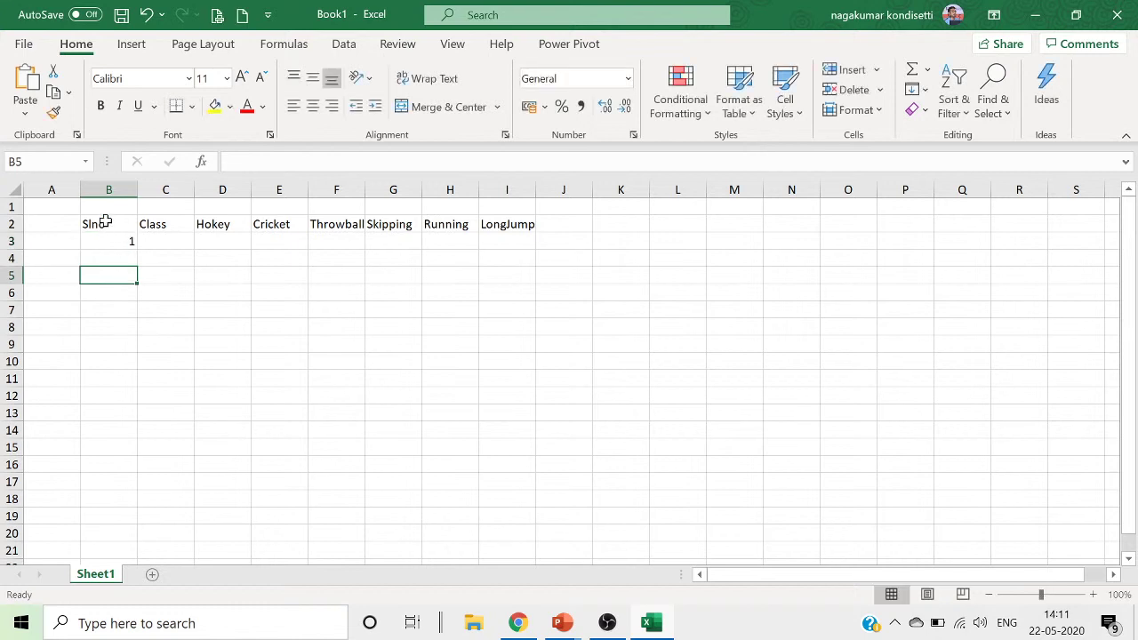
Try a linear series fill in columns from B3 with step value 1 and stop value 10, and undo the fill.
{"action": "left_click", "coordinate": [113, 249]}
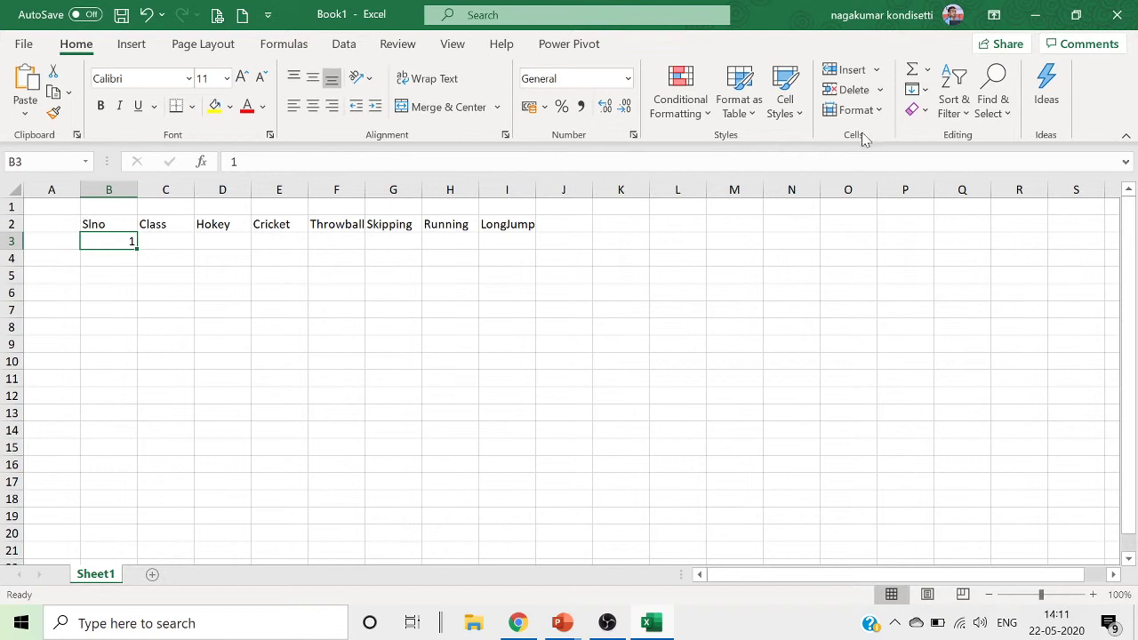
{"action": "left_click", "coordinate": [917, 89]}
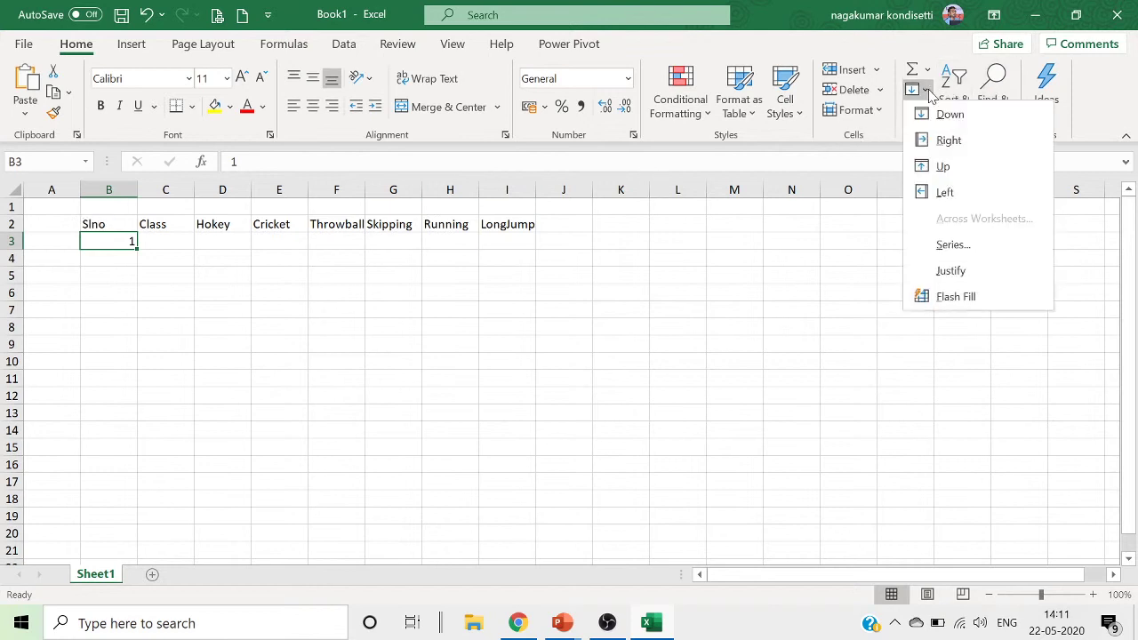
{"action": "left_click", "coordinate": [952, 244]}
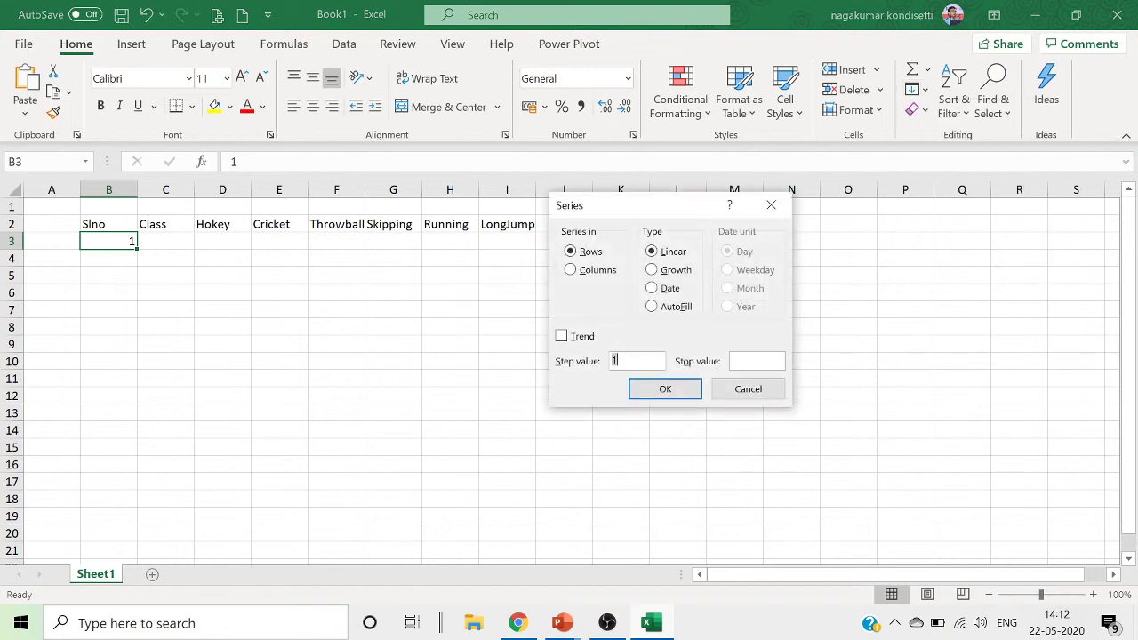
{"action": "type", "text": "10"}
{"action": "left_click", "coordinate": [601, 274]}
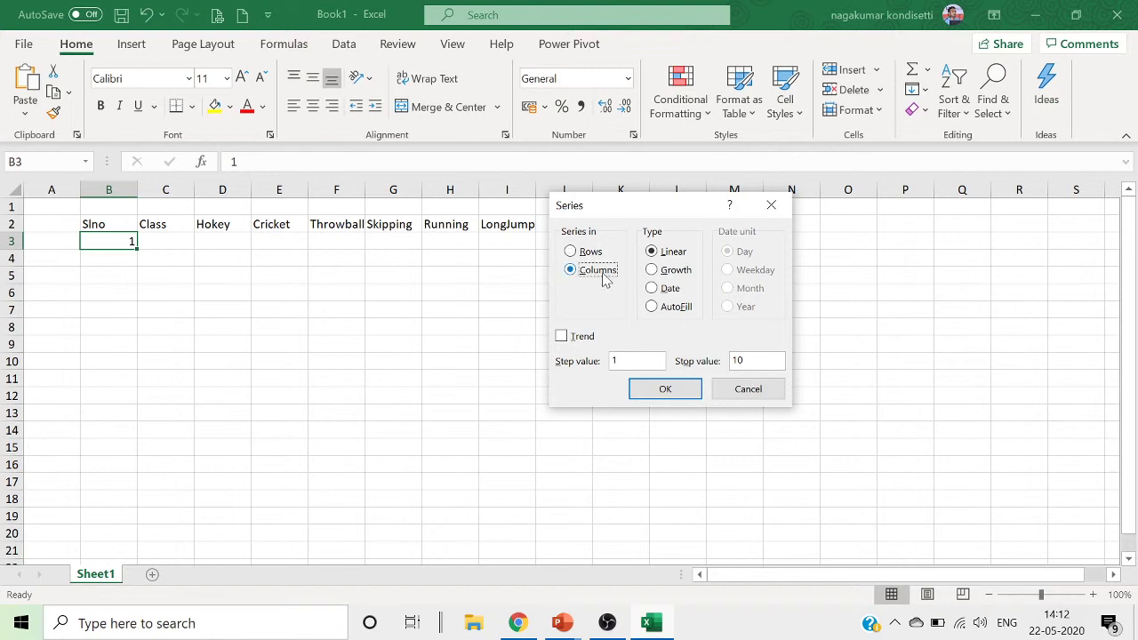
{"action": "left_click", "coordinate": [667, 392]}
{"action": "left_click", "coordinate": [311, 467]}
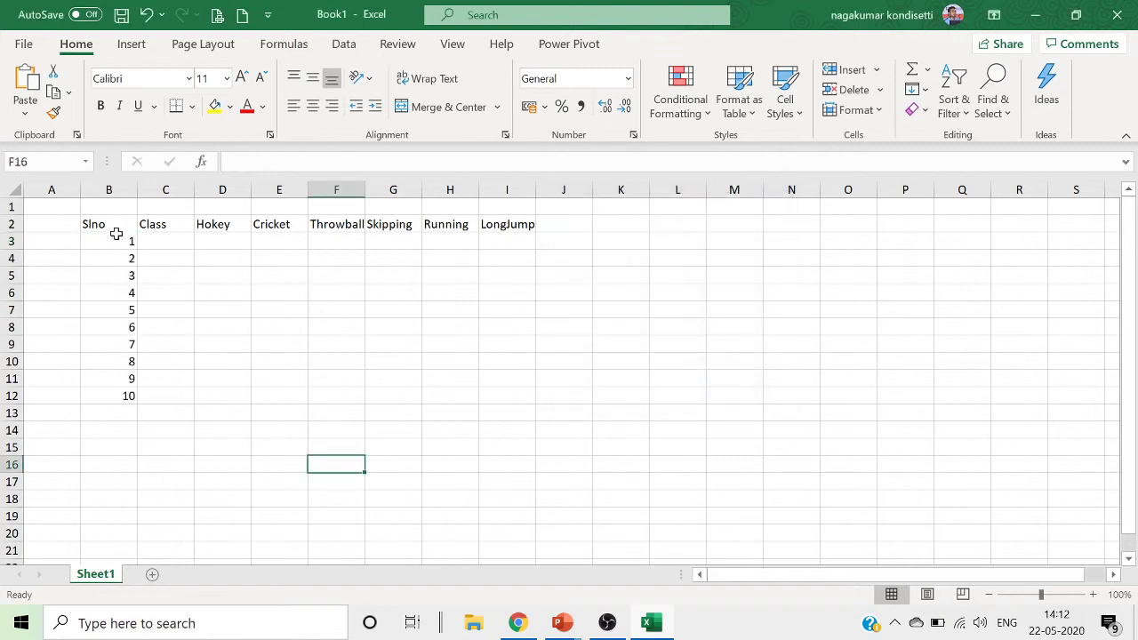
{"action": "left_click_drag", "start_coordinate": [115, 240], "coordinate": [127, 394]}
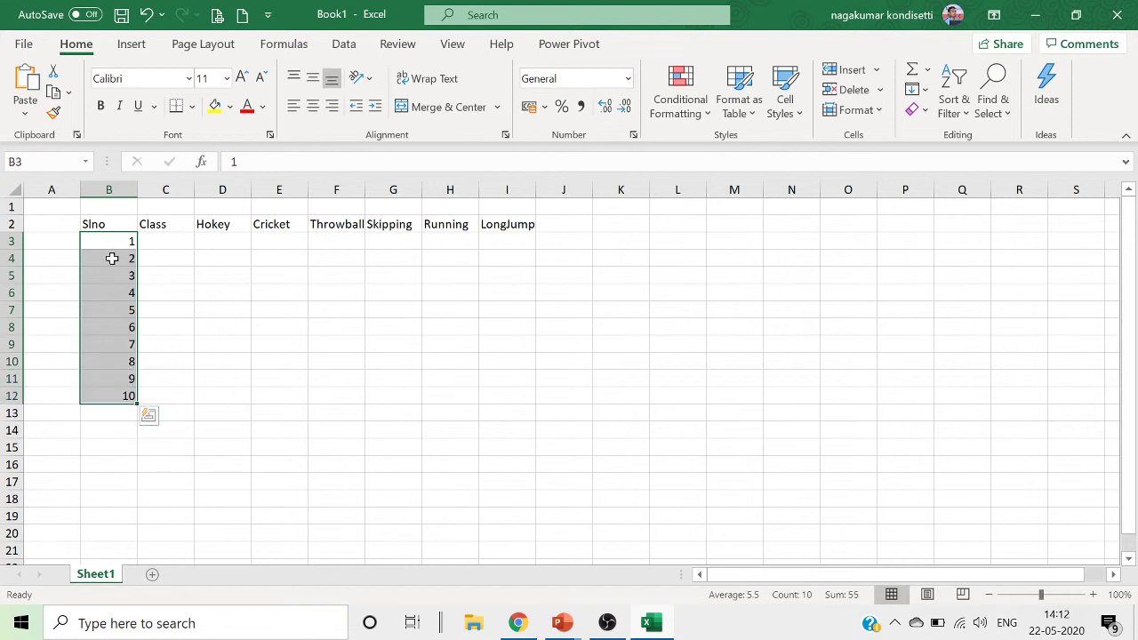
{"action": "key", "text": "ctrl+z"}
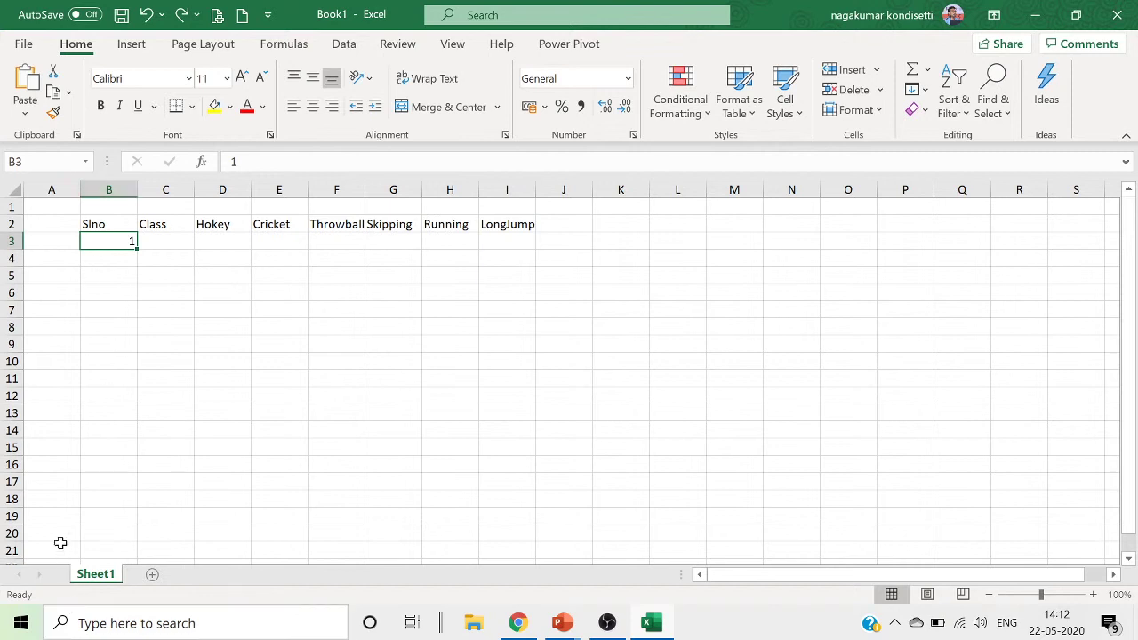
Fill the serial numbers down from B3 as a linear series in columns, with step value 1 and stop value 10.
{"action": "left_click", "coordinate": [916, 89]}
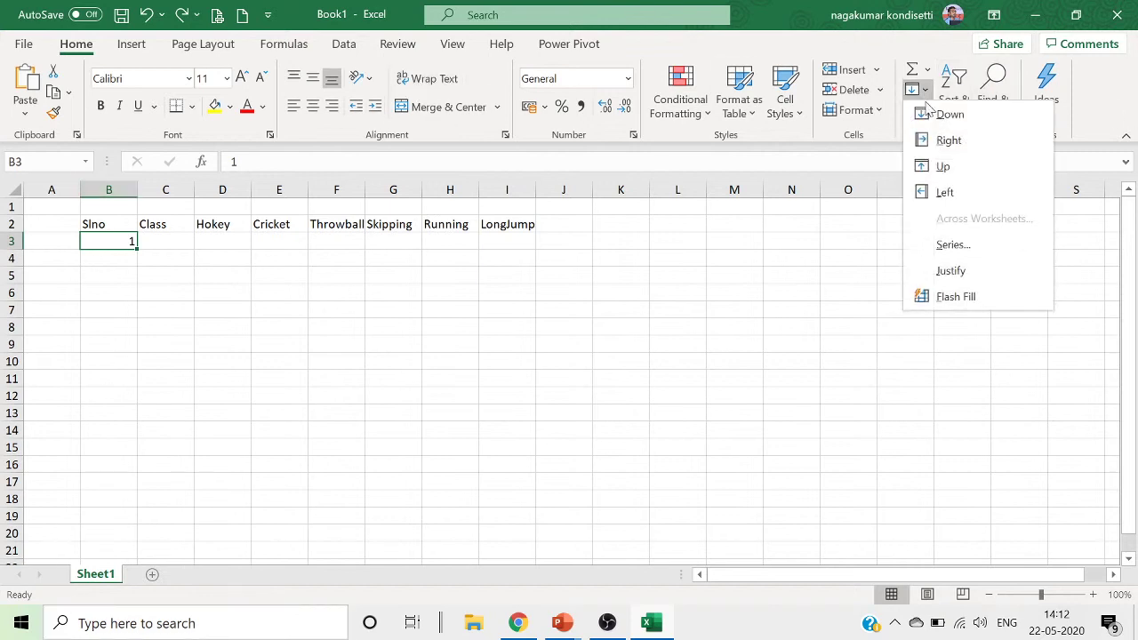
{"action": "left_click", "coordinate": [969, 247]}
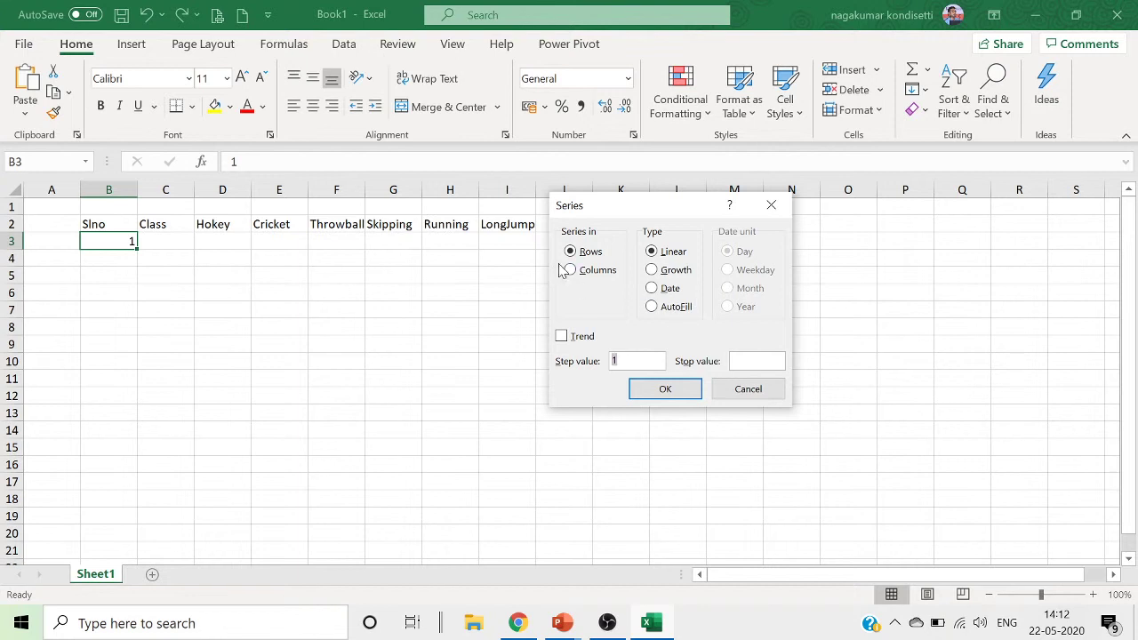
{"action": "left_click", "coordinate": [573, 270]}
{"action": "left_click", "coordinate": [733, 360]}
{"action": "type", "text": "10"}
{"action": "left_click", "coordinate": [665, 393]}
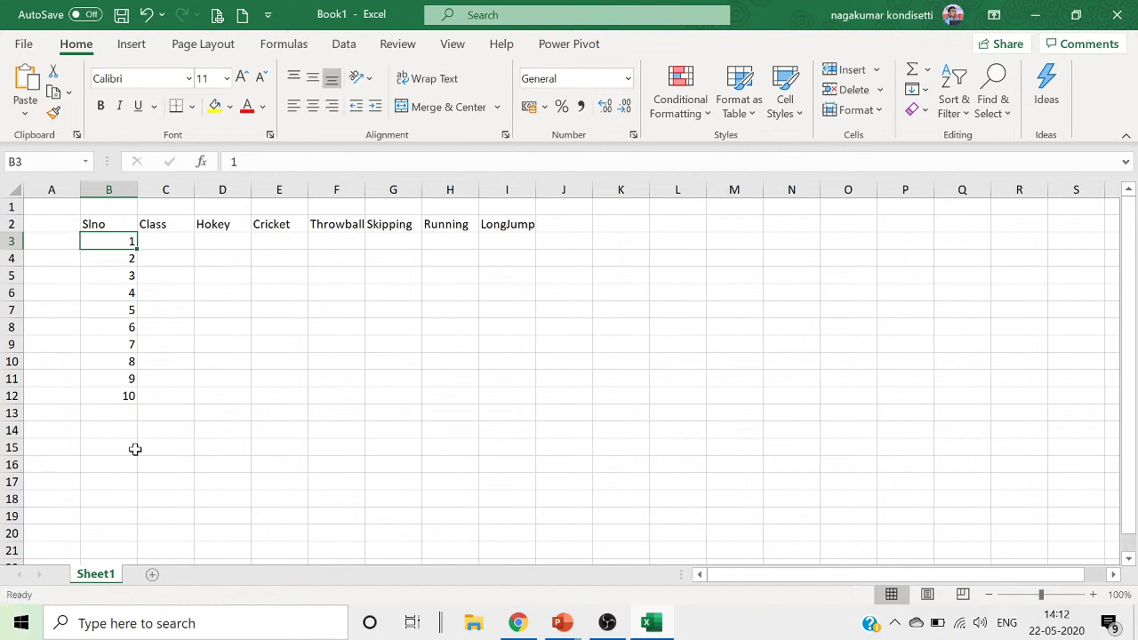
Centre the contents of column B horizontally.
{"action": "left_click", "coordinate": [104, 190]}
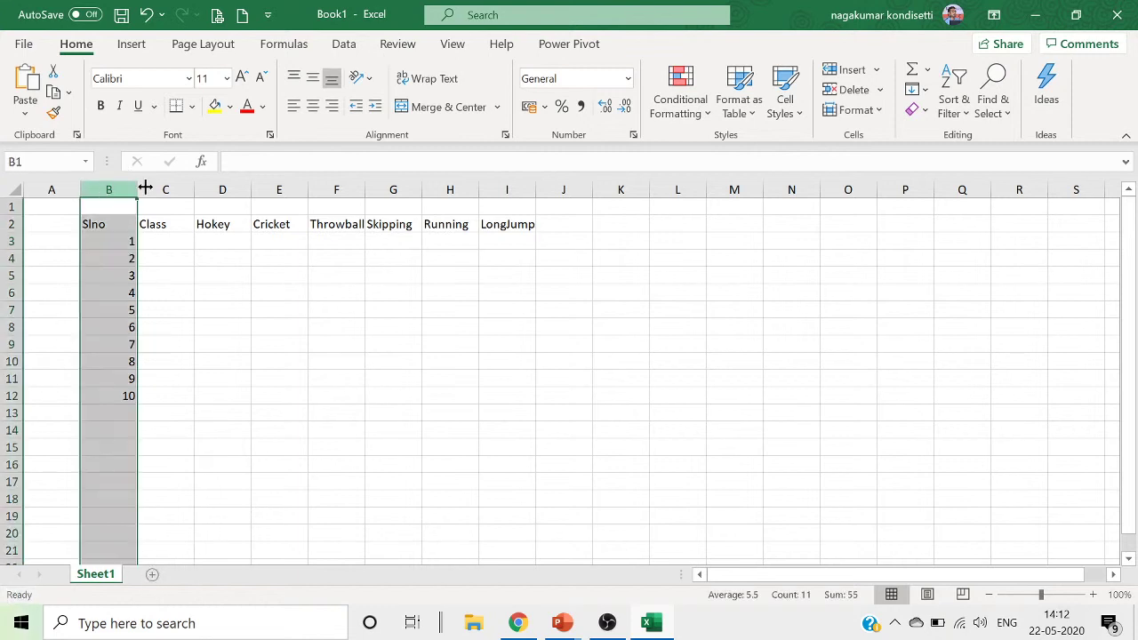
{"action": "left_click", "coordinate": [313, 105]}
{"action": "left_click", "coordinate": [292, 395]}
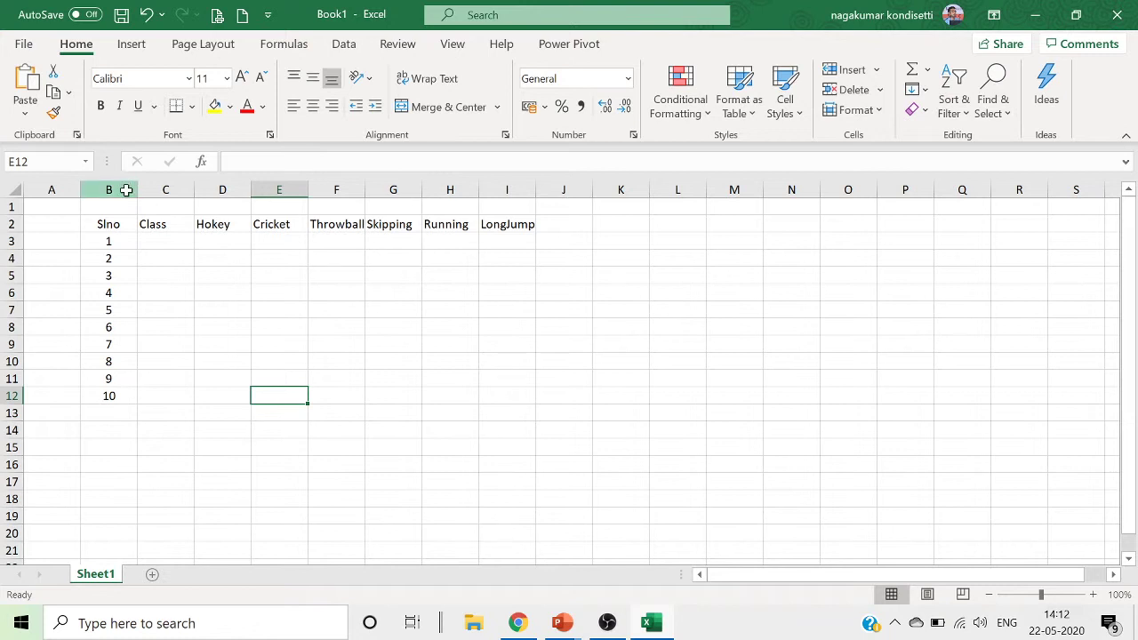
Set the width of columns B through I to 12.
{"action": "left_click_drag", "start_coordinate": [125, 188], "coordinate": [503, 186]}
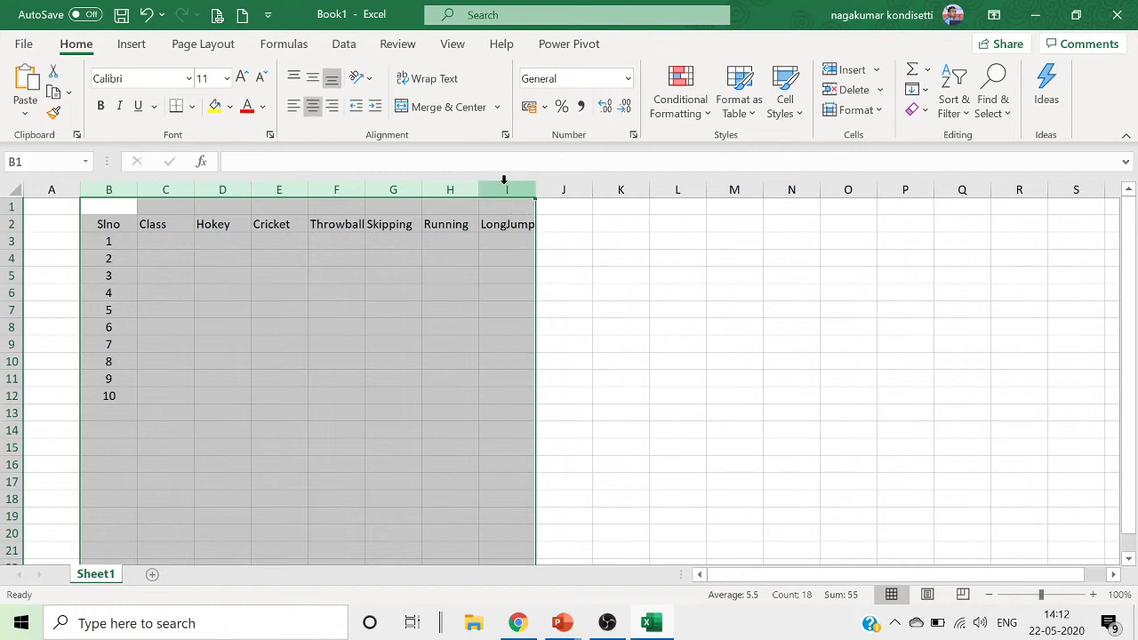
{"action": "right_click", "coordinate": [505, 199]}
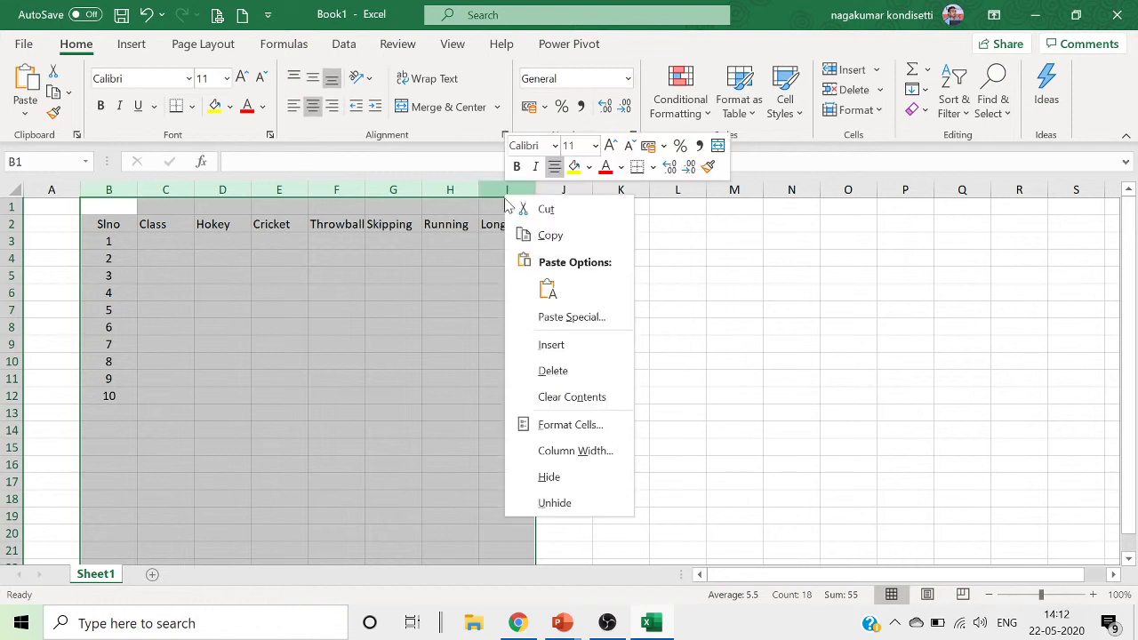
{"action": "left_click", "coordinate": [570, 454]}
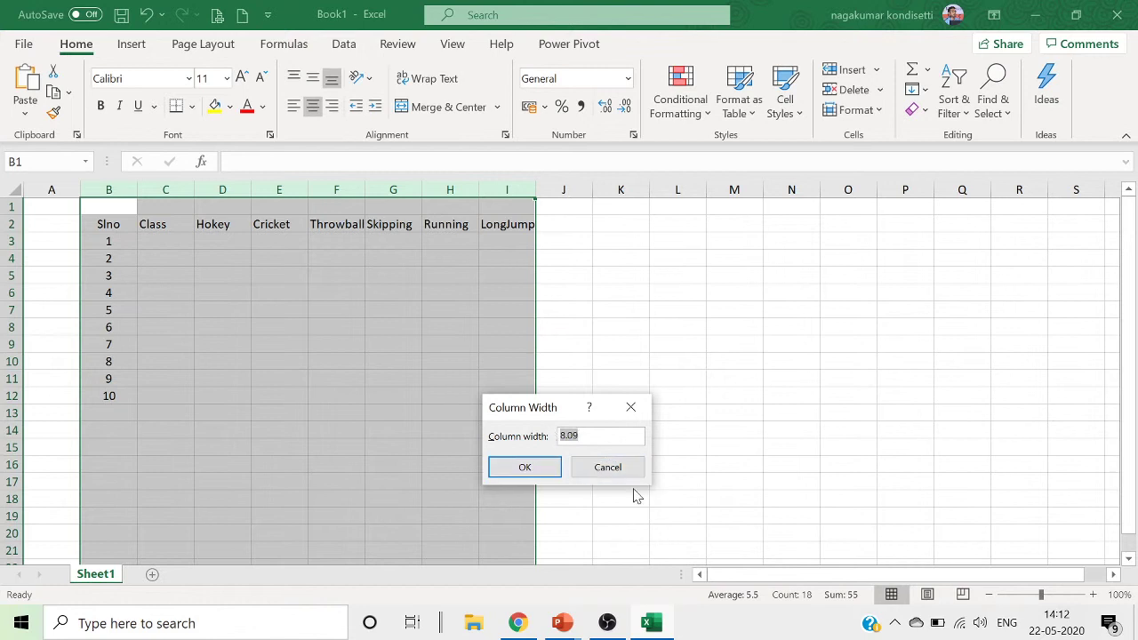
{"action": "type", "text": "12"}
{"action": "key", "text": "Return"}
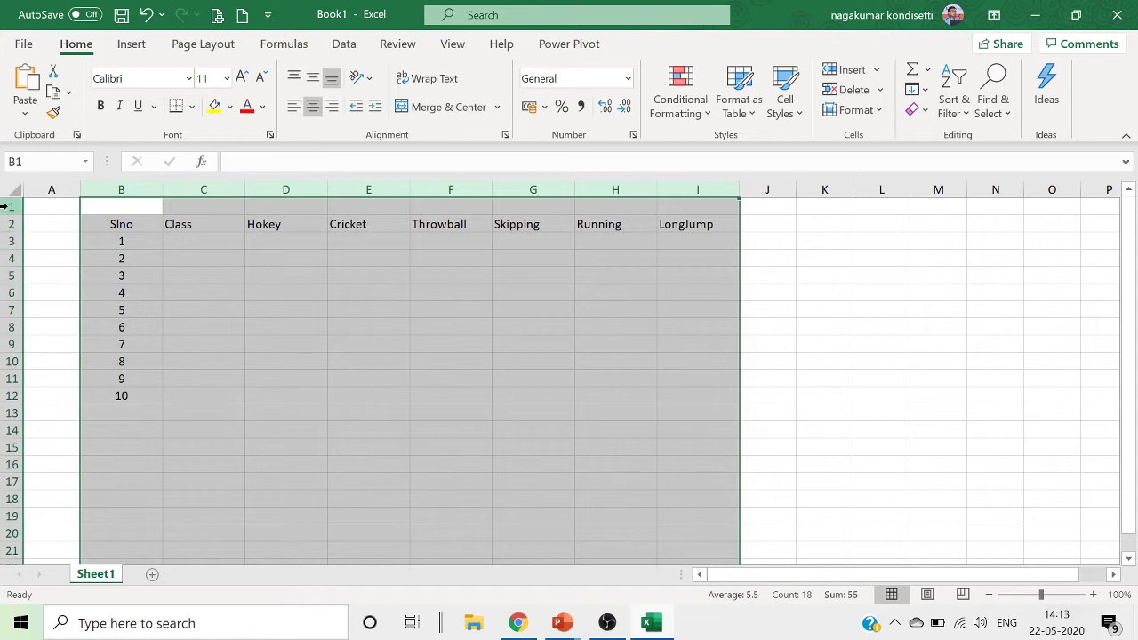
Set the height of rows 2 through 12 to 18.
{"action": "left_click_drag", "start_coordinate": [5, 206], "coordinate": [5, 409]}
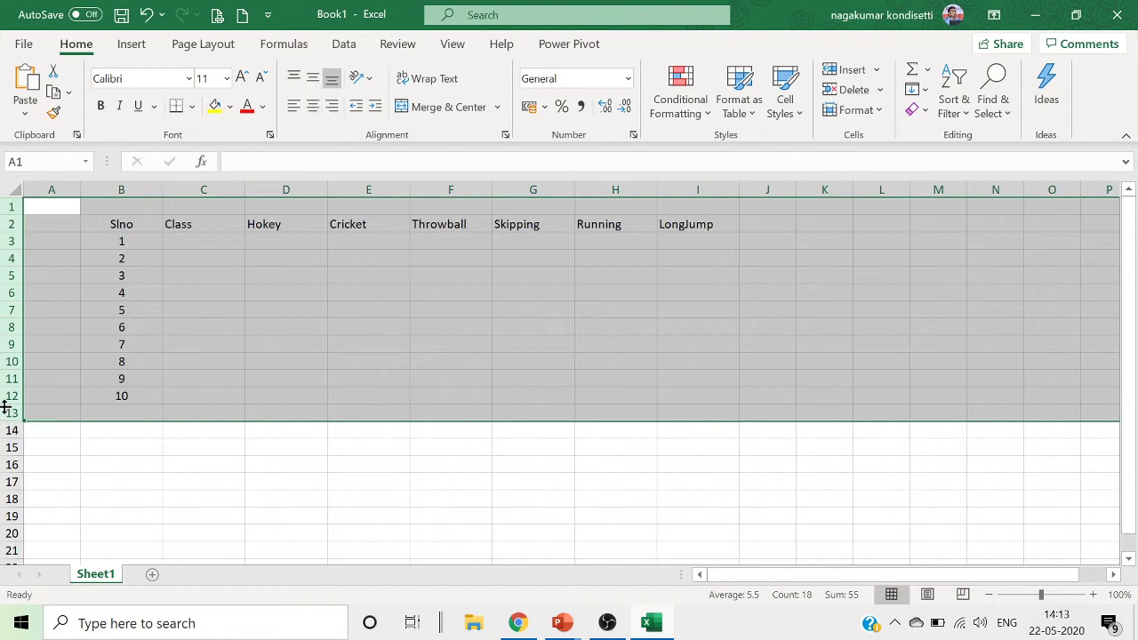
{"action": "key", "text": "shift+Up"}
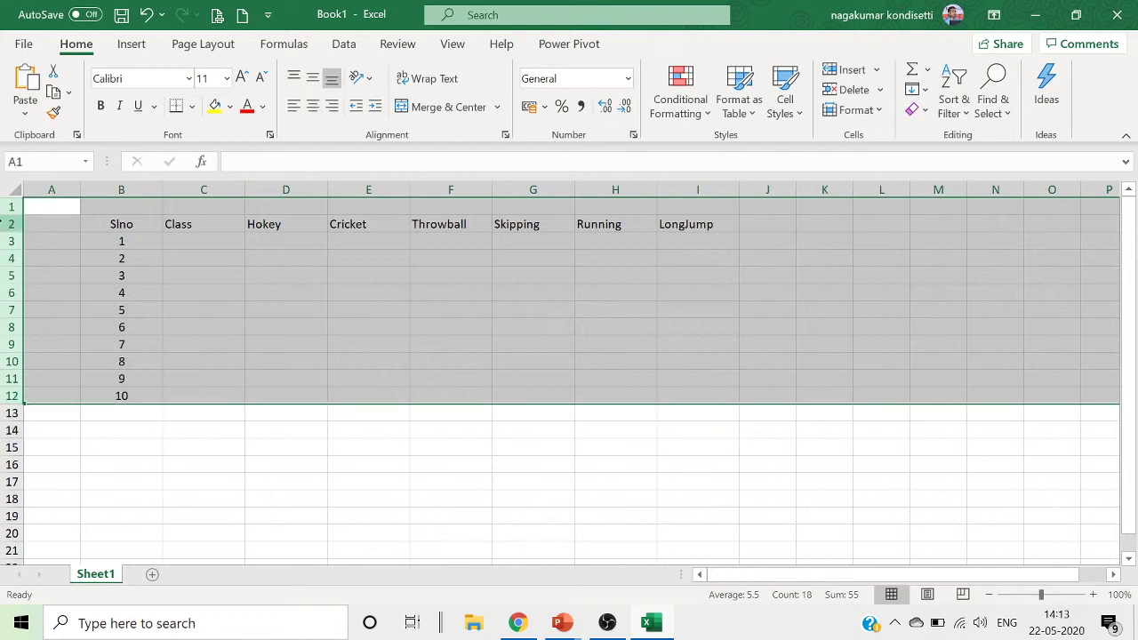
{"action": "left_click", "coordinate": [5, 224]}
{"action": "left_click_drag", "start_coordinate": [5, 224], "coordinate": [9, 402]}
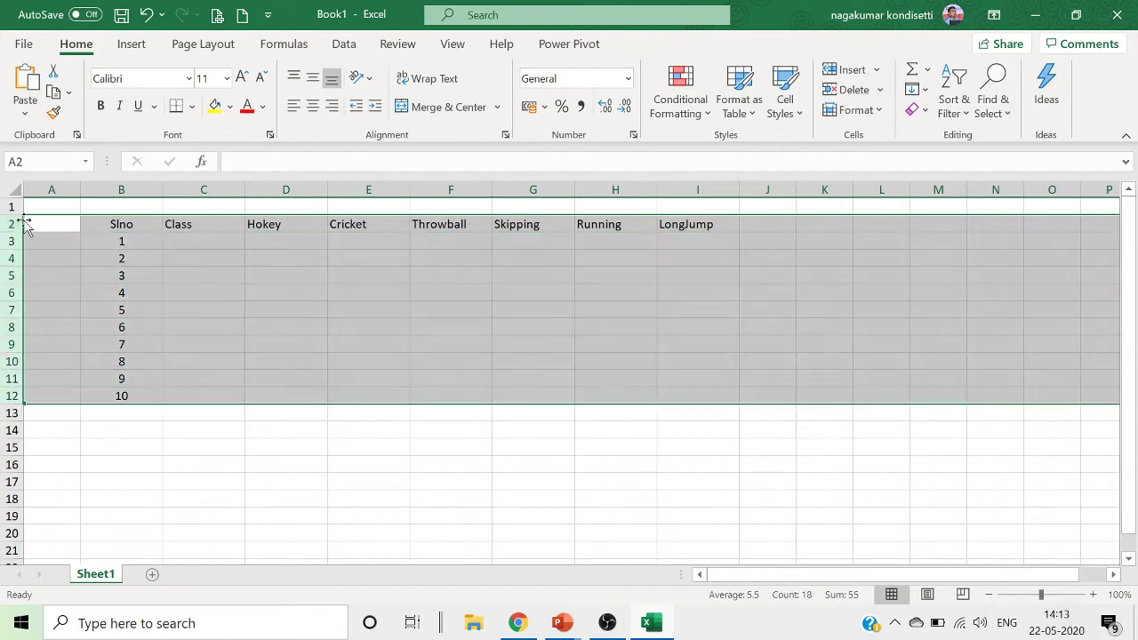
{"action": "right_click", "coordinate": [8, 226]}
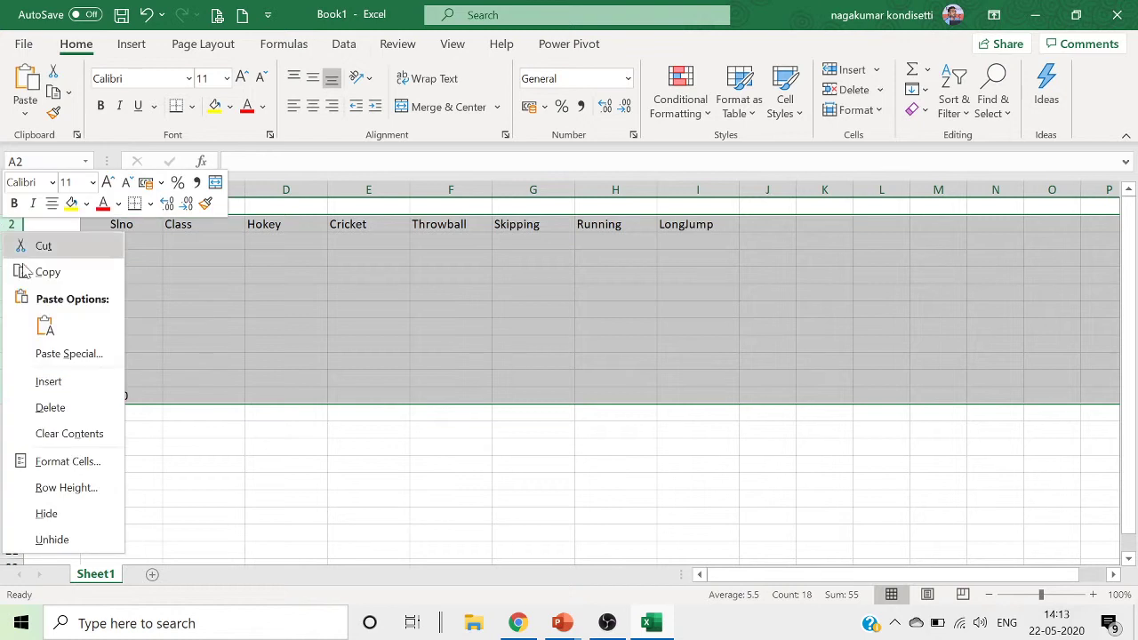
{"action": "left_click", "coordinate": [75, 489]}
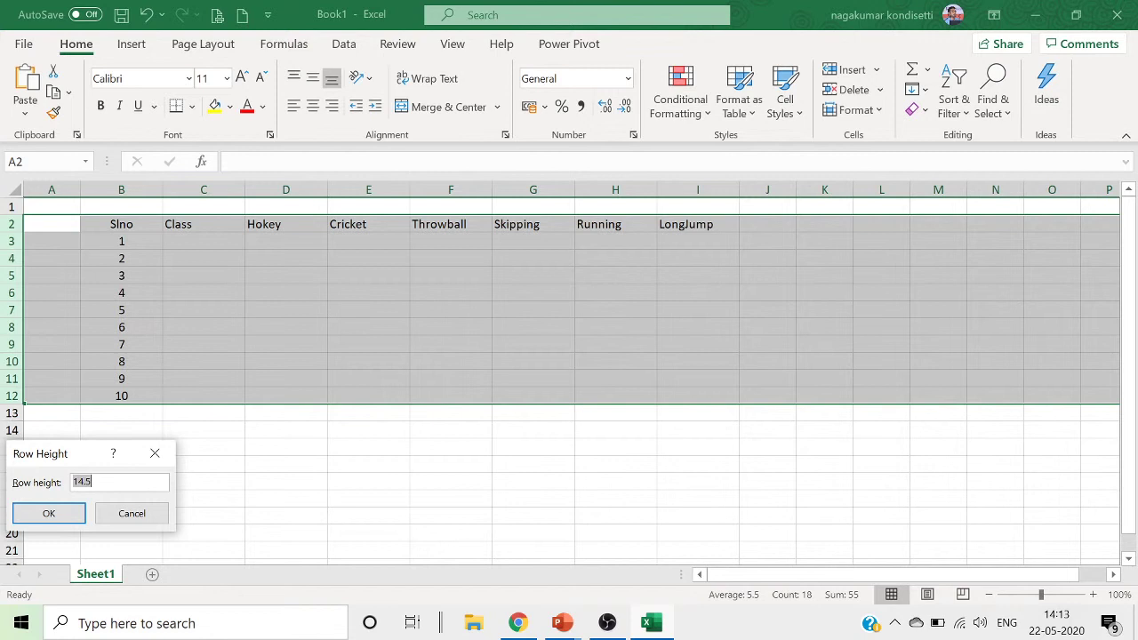
{"action": "type", "text": "18"}
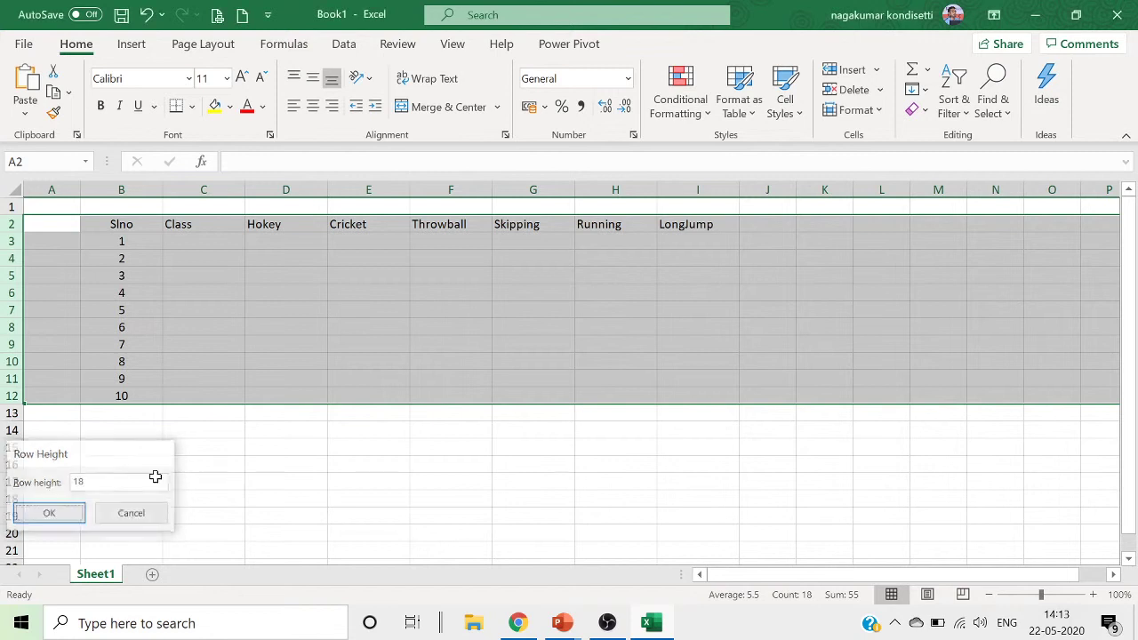
{"action": "key", "text": "Return"}
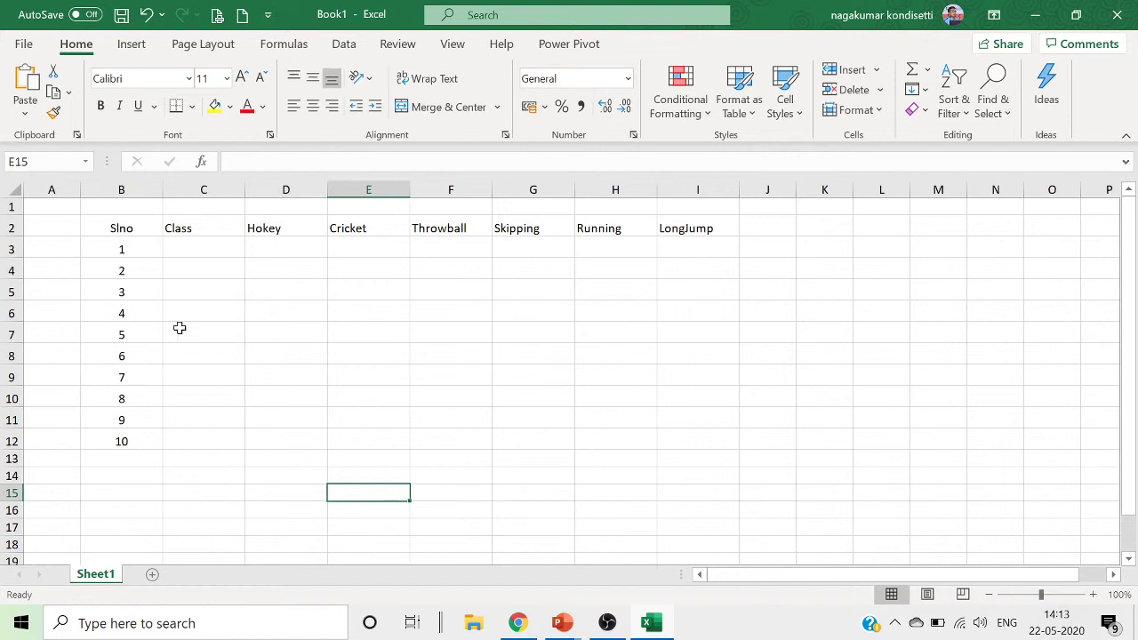
Set the width of the serial number column B to 6.
{"action": "left_click", "coordinate": [146, 188]}
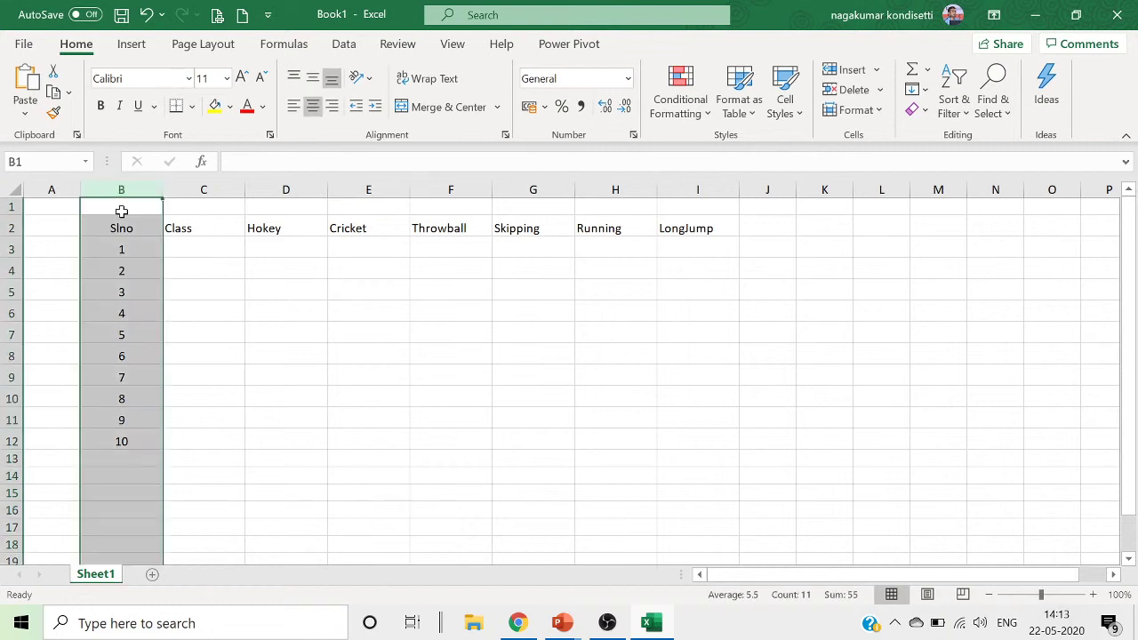
{"action": "right_click", "coordinate": [131, 188]}
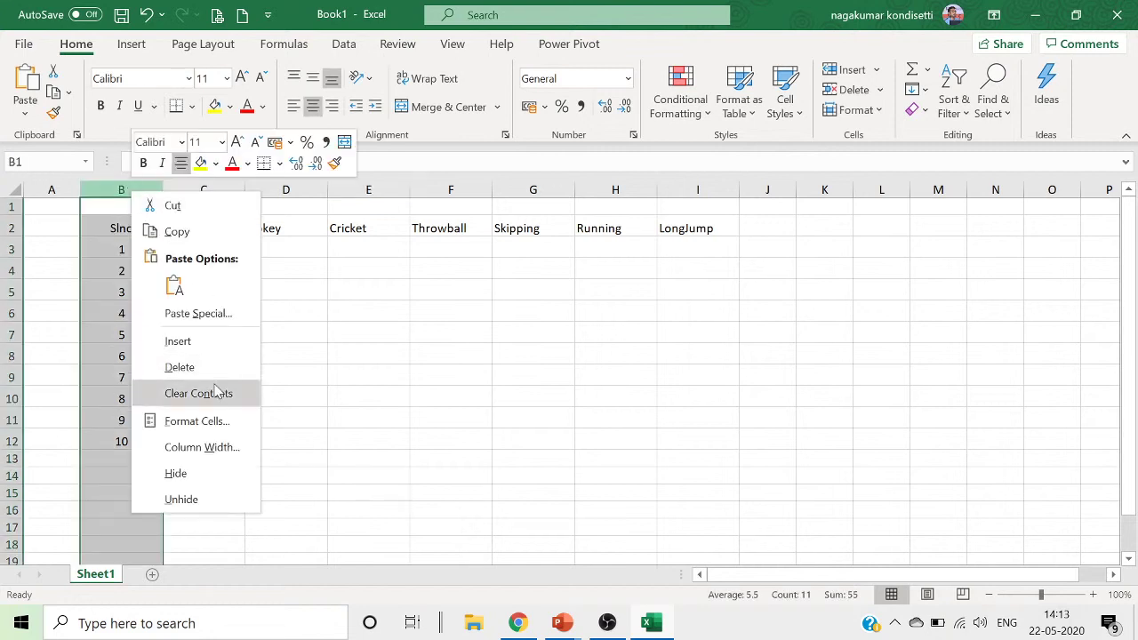
{"action": "left_click", "coordinate": [207, 447]}
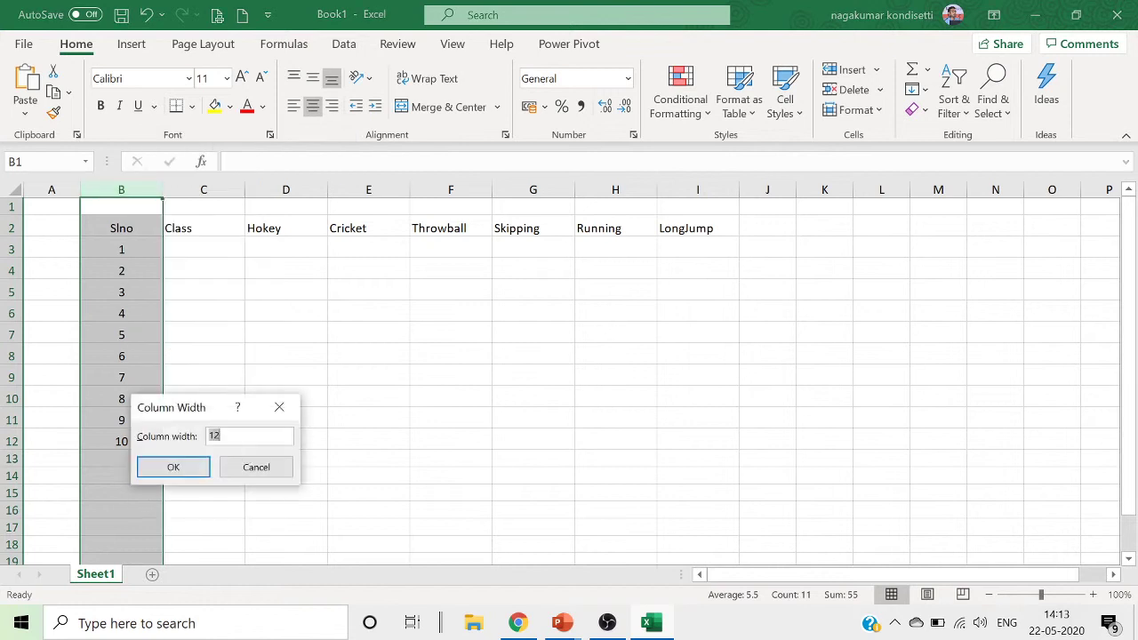
{"action": "type", "text": "5"}
{"action": "key", "text": "BackSpace"}
{"action": "type", "text": "6"}
{"action": "key", "text": "Return"}
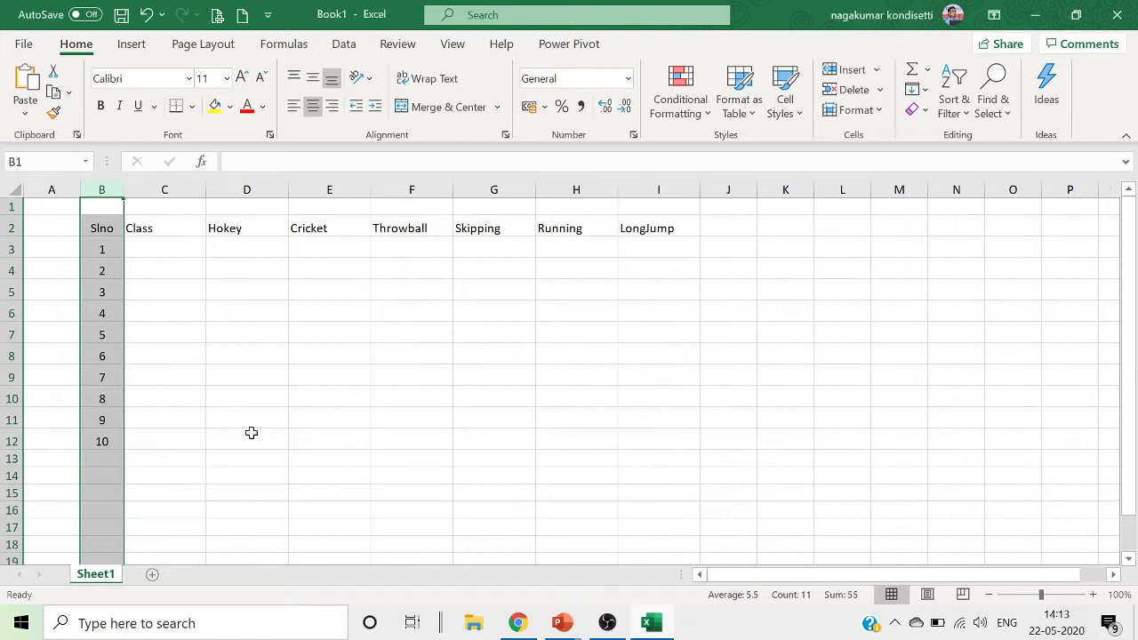
{"action": "left_click", "coordinate": [252, 435]}
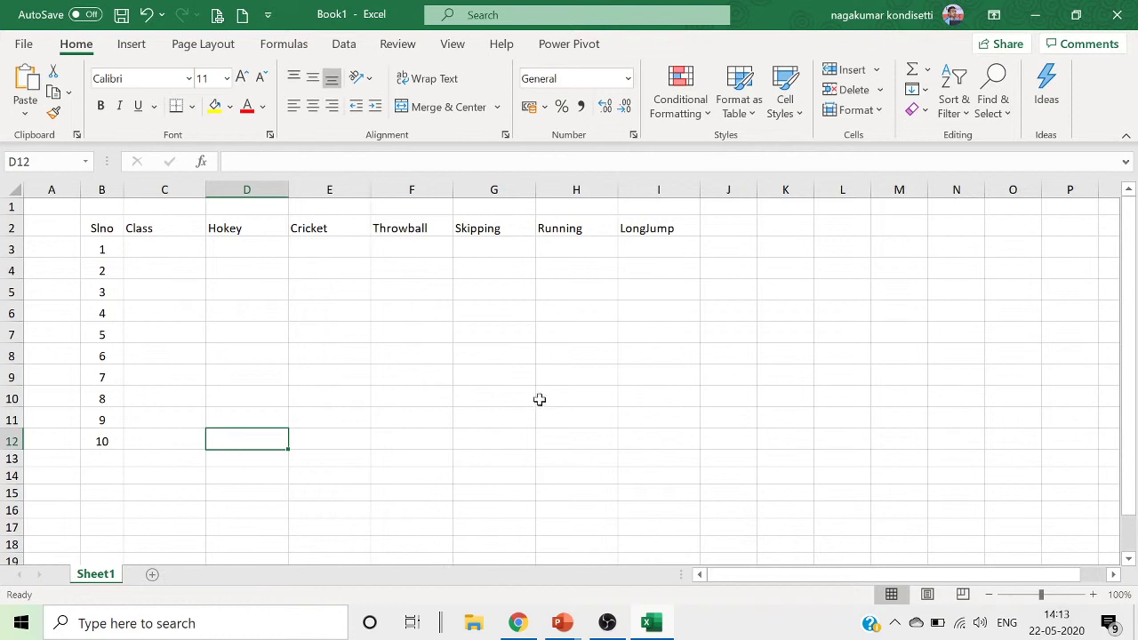
Centre the contents of row 2 horizontally and make the headers in B2:I2 bold.
{"action": "left_click_drag", "start_coordinate": [105, 225], "coordinate": [660, 438]}
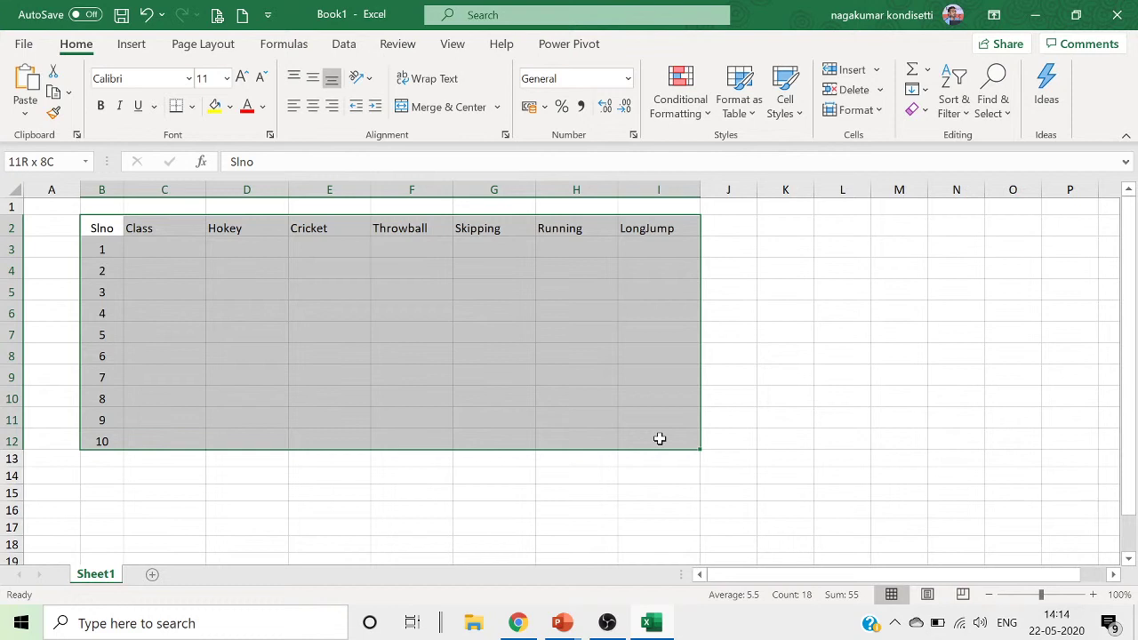
{"action": "left_click", "coordinate": [166, 241]}
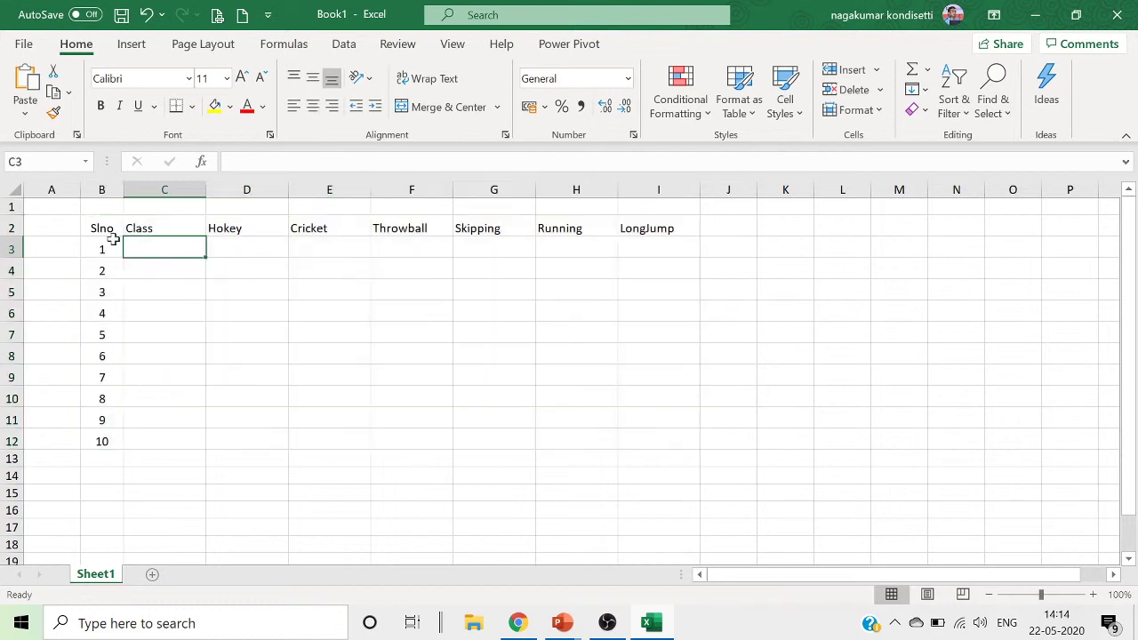
{"action": "left_click", "coordinate": [11, 229]}
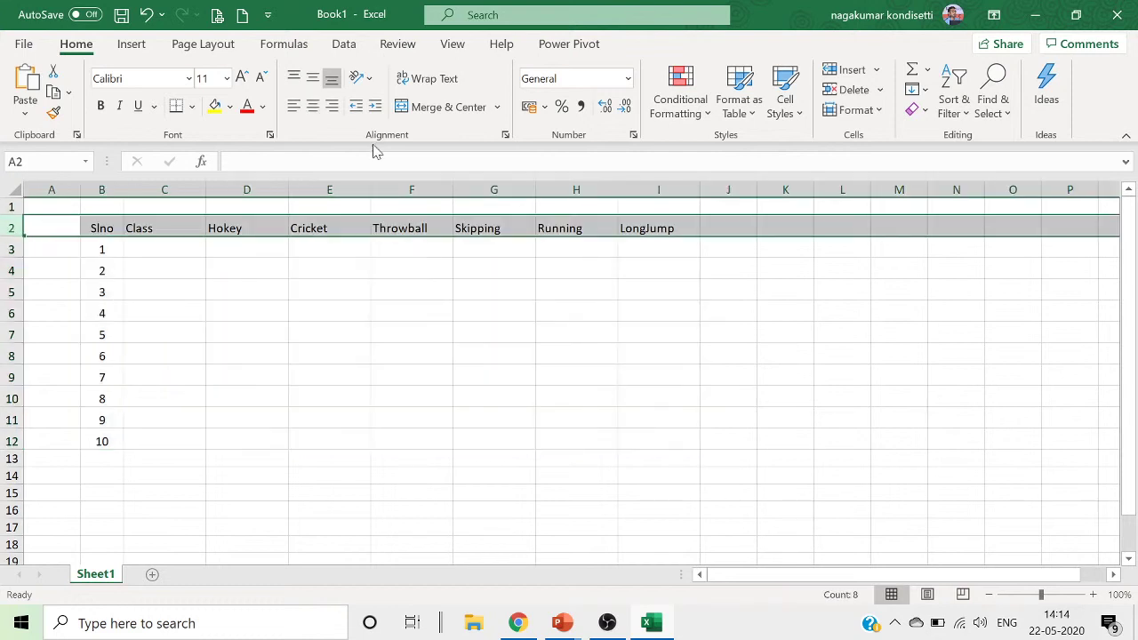
{"action": "left_click", "coordinate": [313, 106]}
{"action": "left_click_drag", "start_coordinate": [101, 223], "coordinate": [653, 222]}
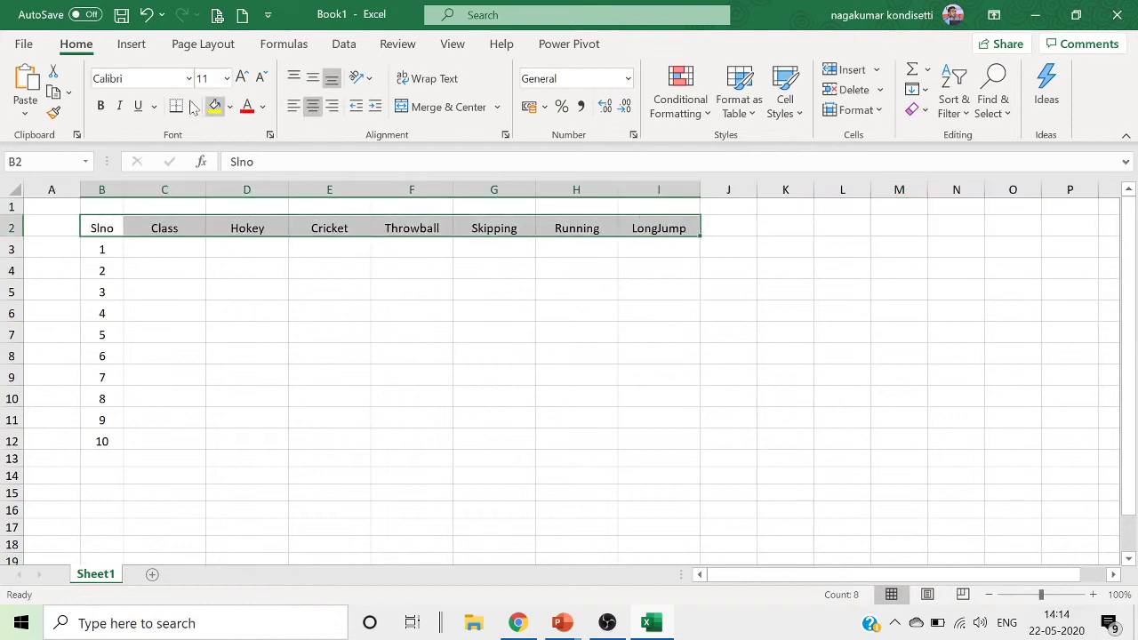
{"action": "left_click", "coordinate": [100, 106]}
{"action": "left_click", "coordinate": [185, 260]}
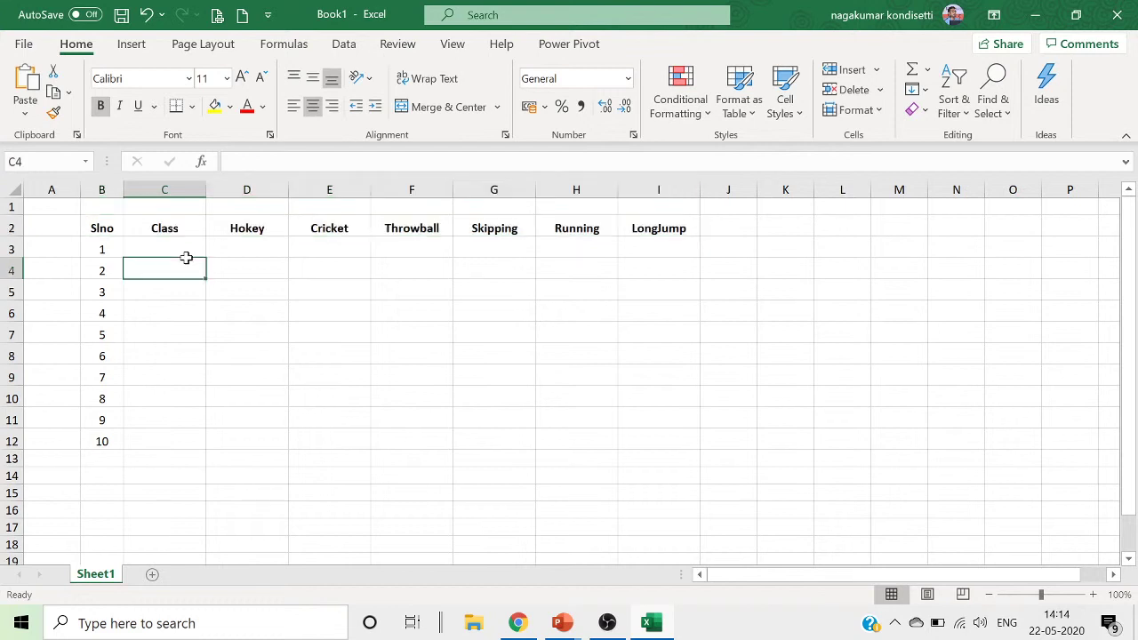
Enter Standard I in C3 and Standard II in C4, and auto-fill the pair down the Class column to C12.
{"action": "left_click", "coordinate": [179, 241]}
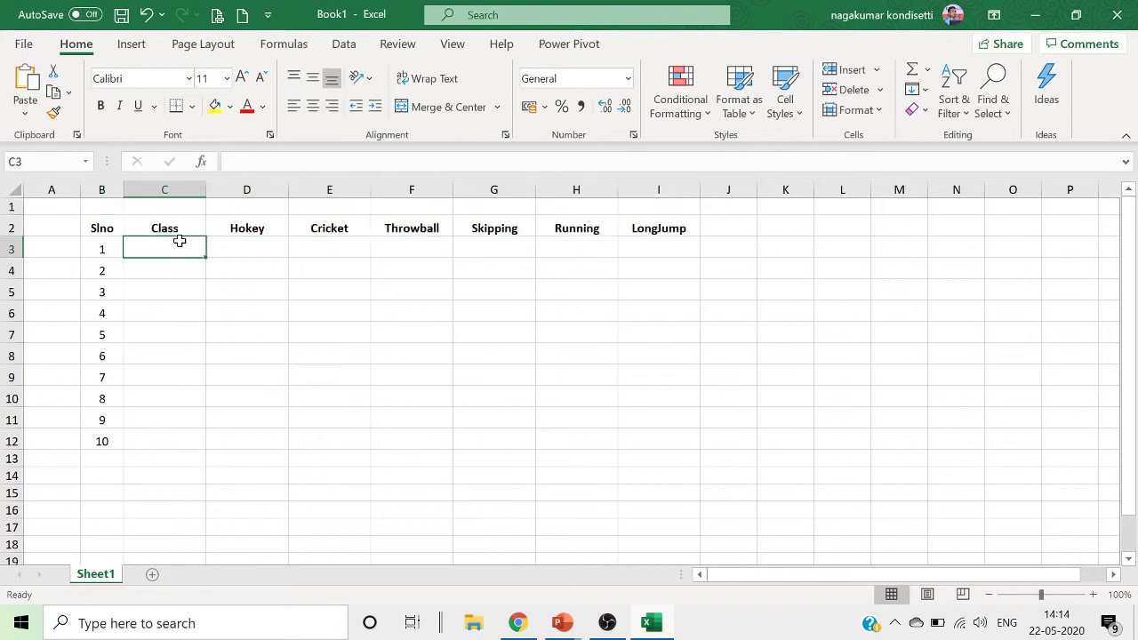
{"action": "type", "text": "Standard"}
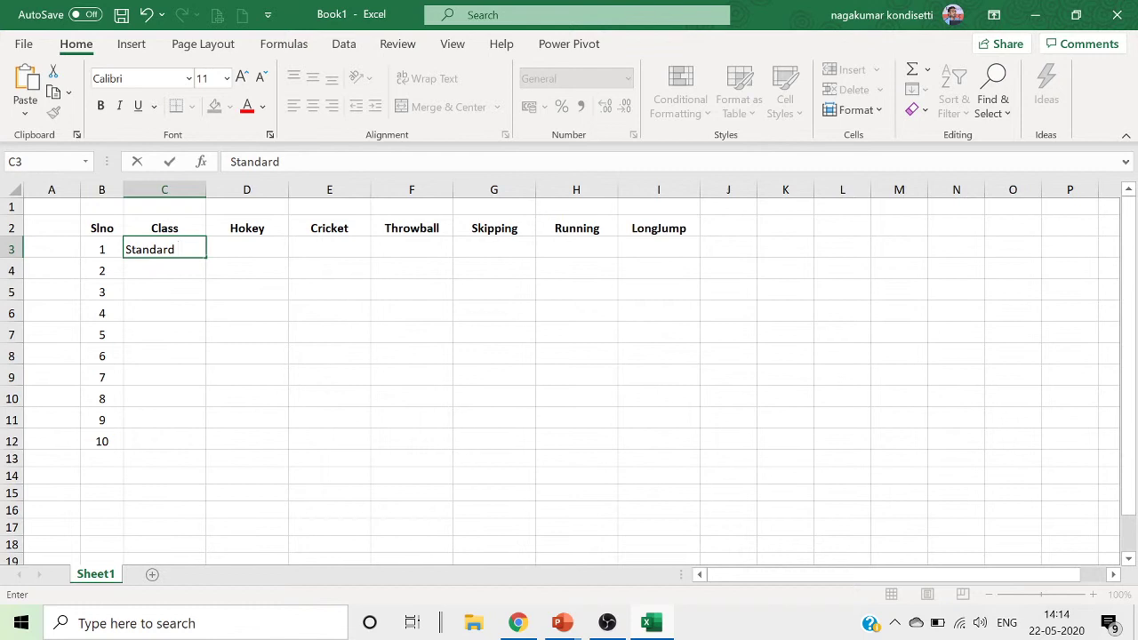
{"action": "type", "text": " I"}
{"action": "key", "text": "Return"}
{"action": "type", "text": "Stan"}
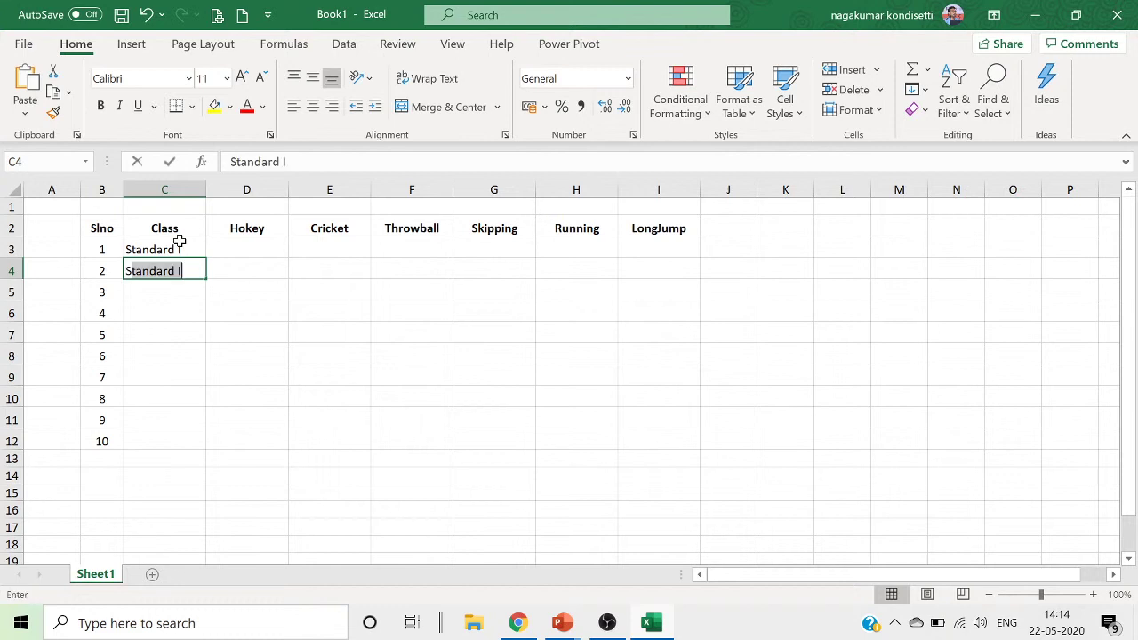
{"action": "key", "text": "Tab"}
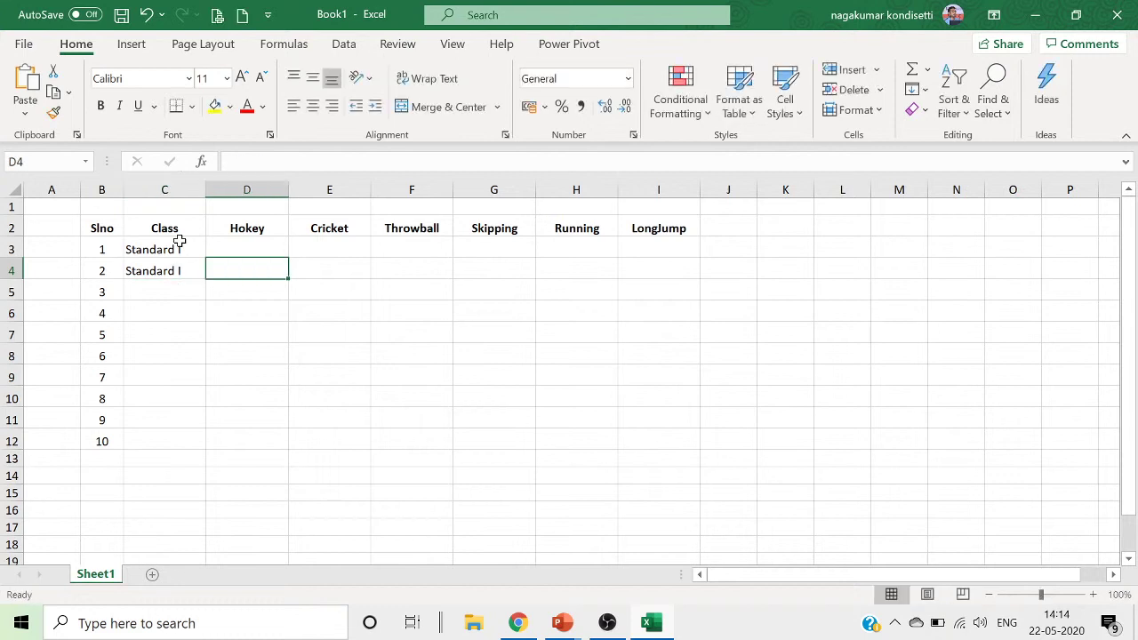
{"action": "key", "text": "Left"}
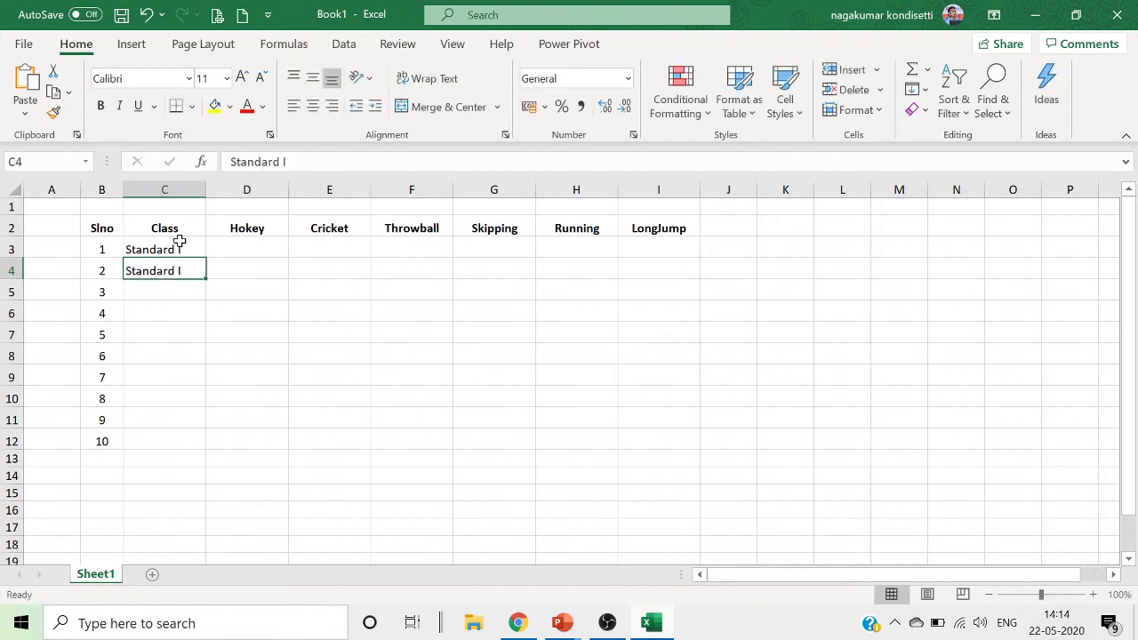
{"action": "key", "text": "F2"}
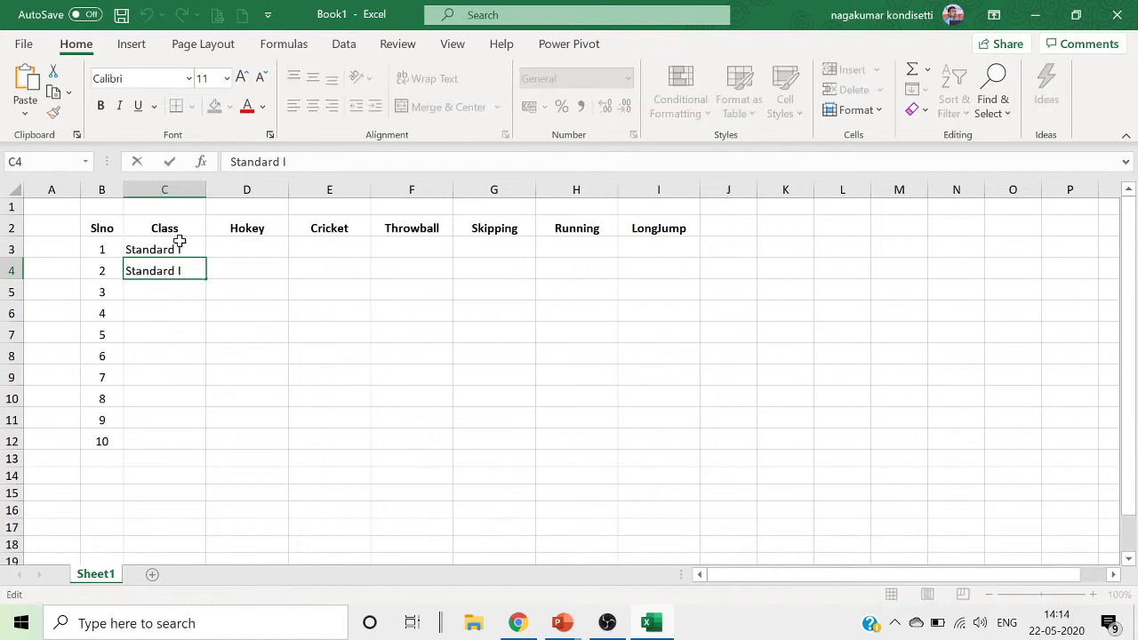
{"action": "type", "text": "I'"}
{"action": "key", "text": "Return"}
{"action": "left_click_drag", "start_coordinate": [180, 242], "coordinate": [190, 279]}
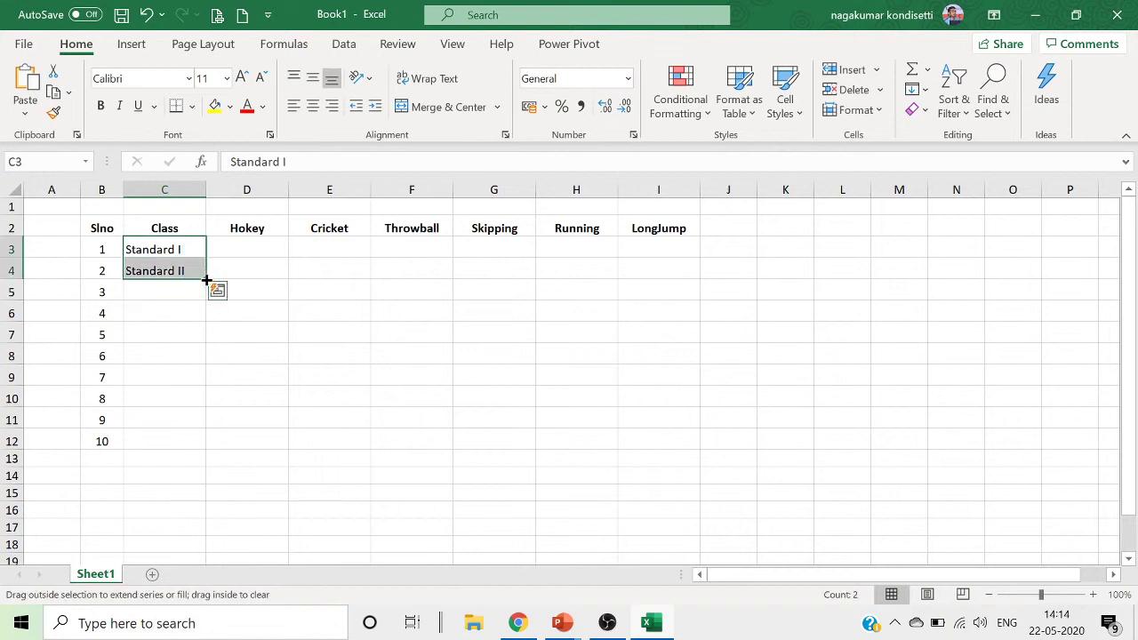
{"action": "double_click", "coordinate": [208, 281]}
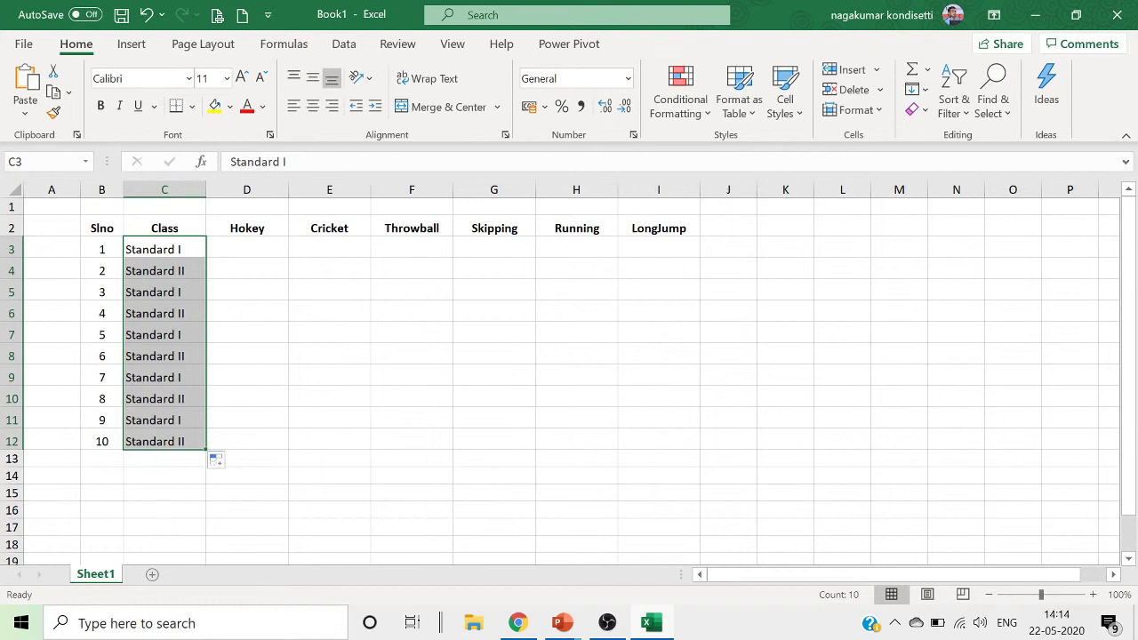
Change the class name in C5 to Standard III and the one in C6 to Standard IV.
{"action": "left_click", "coordinate": [197, 293]}
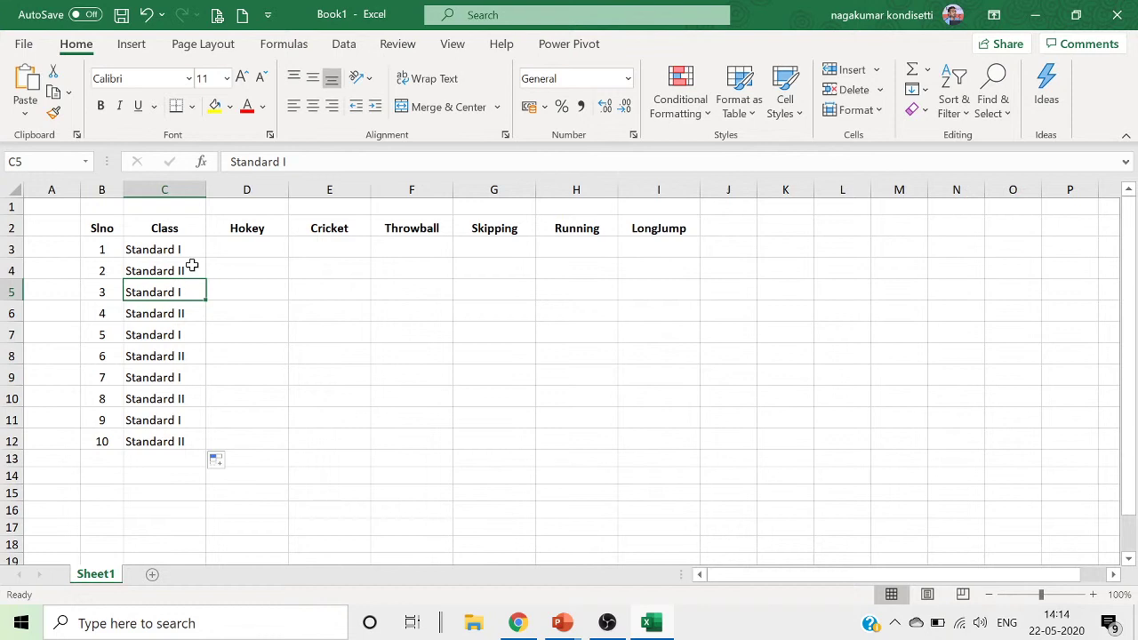
{"action": "double_click", "coordinate": [197, 293]}
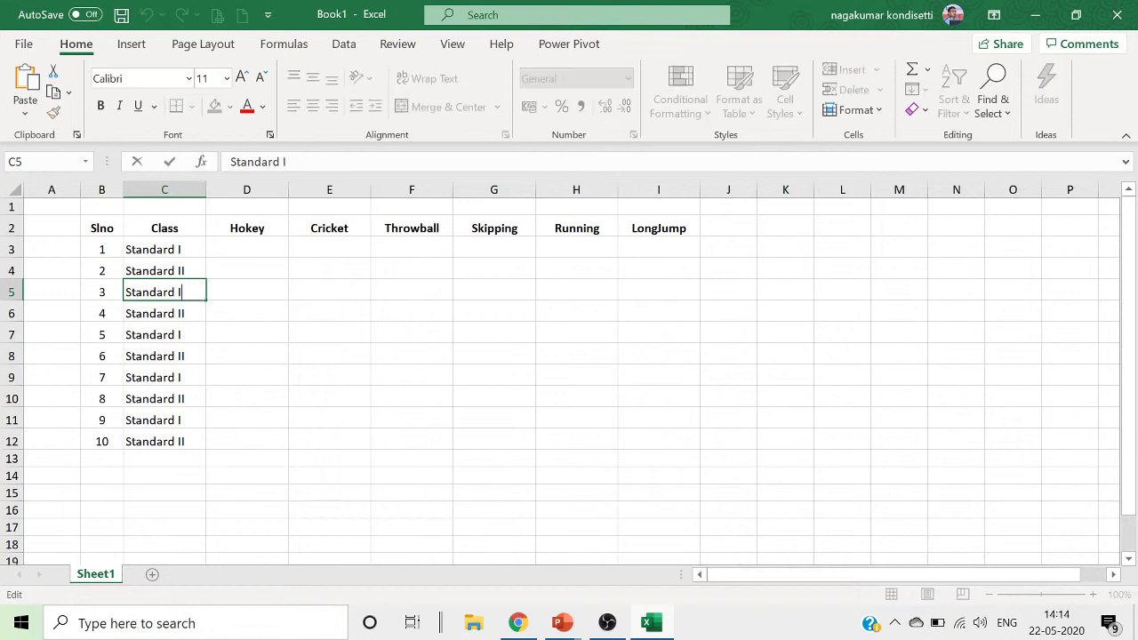
{"action": "type", "text": "II"}
{"action": "key", "text": "Return"}
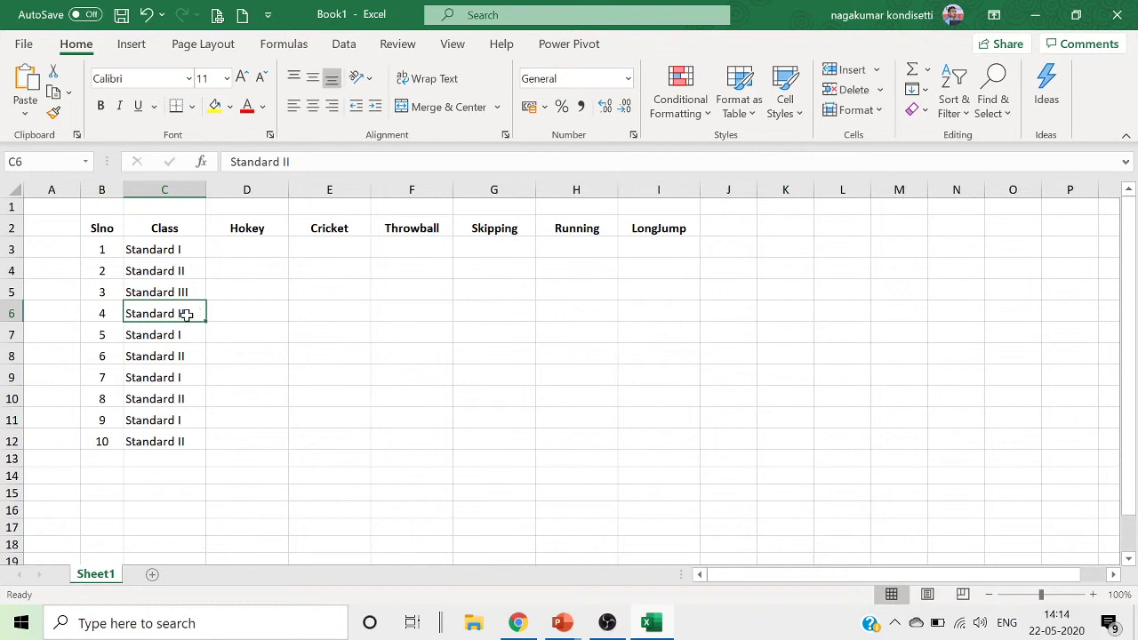
{"action": "double_click", "coordinate": [185, 314]}
{"action": "key", "text": "BackSpace"}
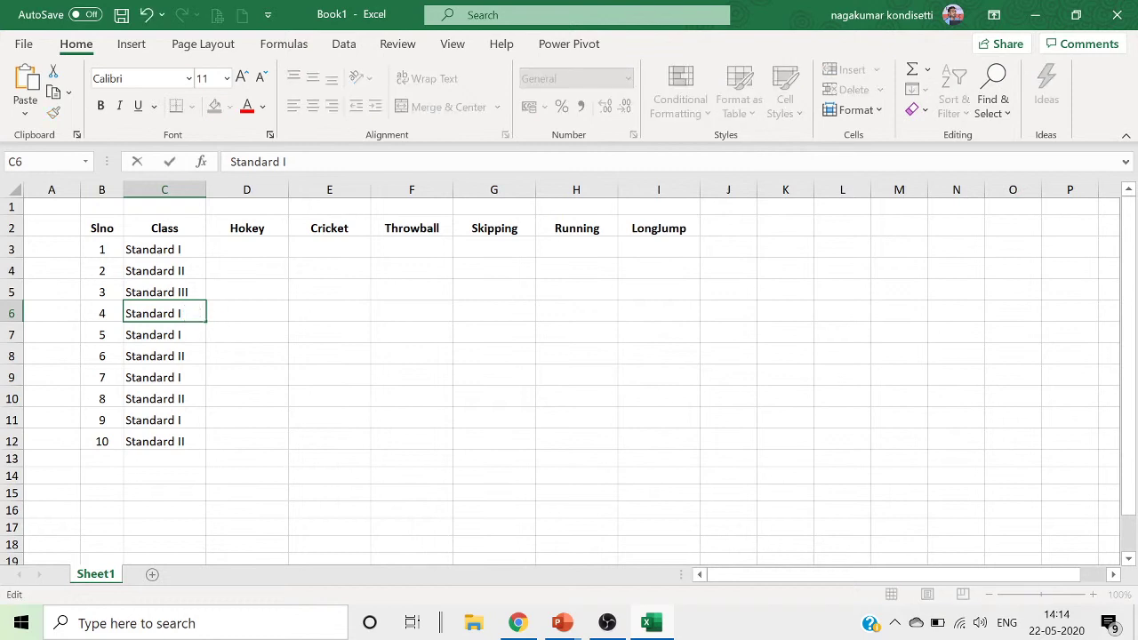
{"action": "type", "text": "V"}
Change the class name in C7 to Standard V and the one in C8 to Standard VI.
{"action": "left_click", "coordinate": [187, 335]}
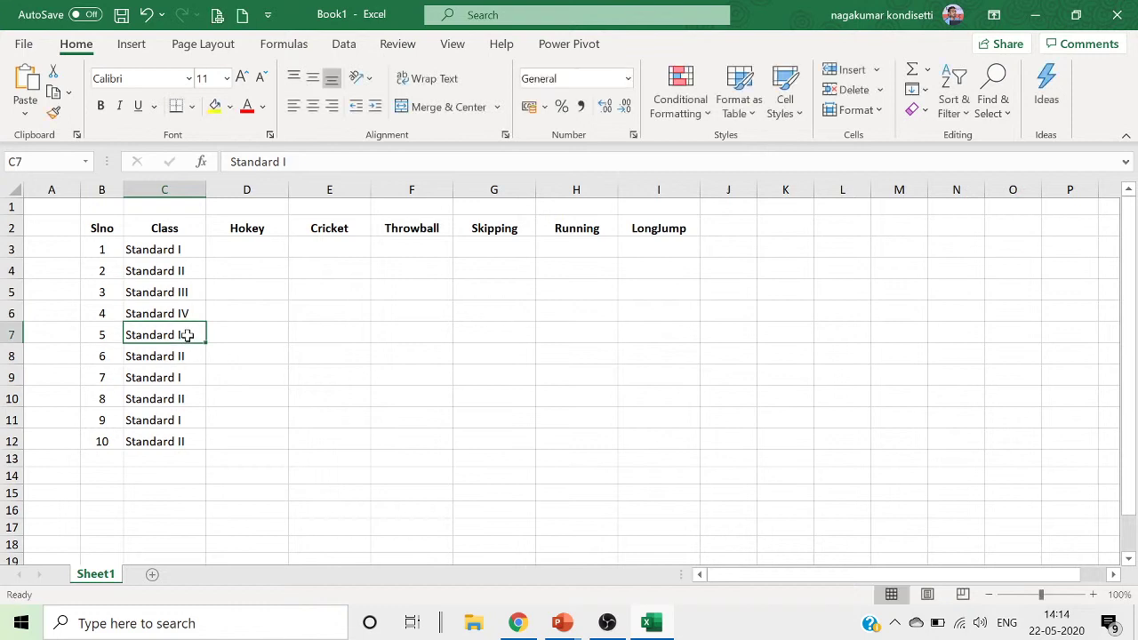
{"action": "double_click", "coordinate": [187, 335]}
{"action": "key", "text": "BackSpace"}
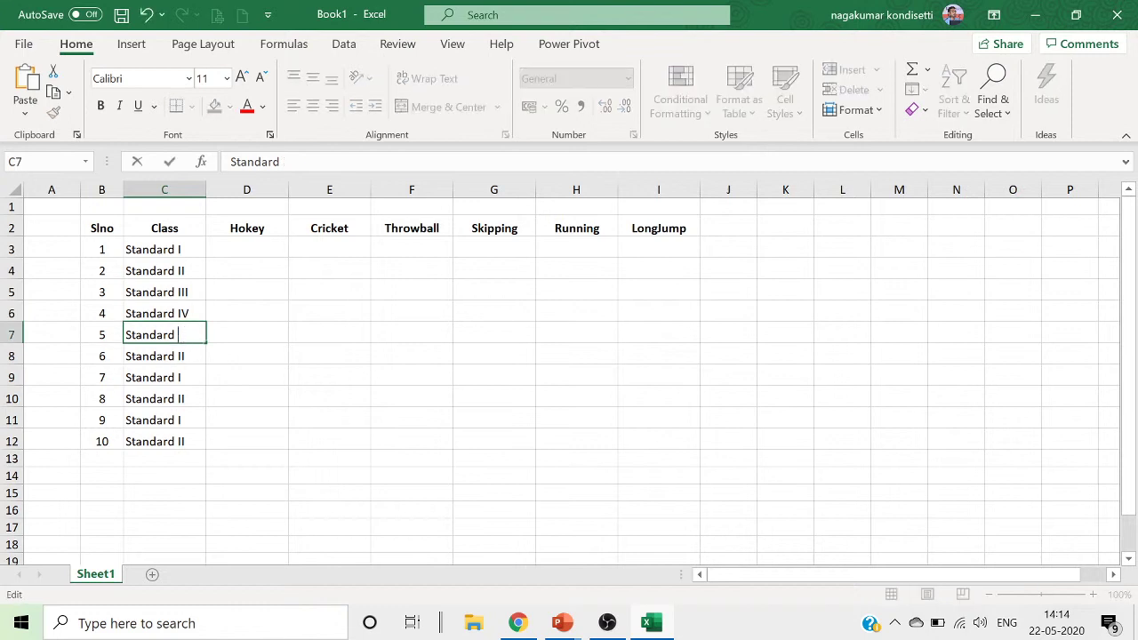
{"action": "type", "text": "V"}
{"action": "left_click", "coordinate": [187, 354]}
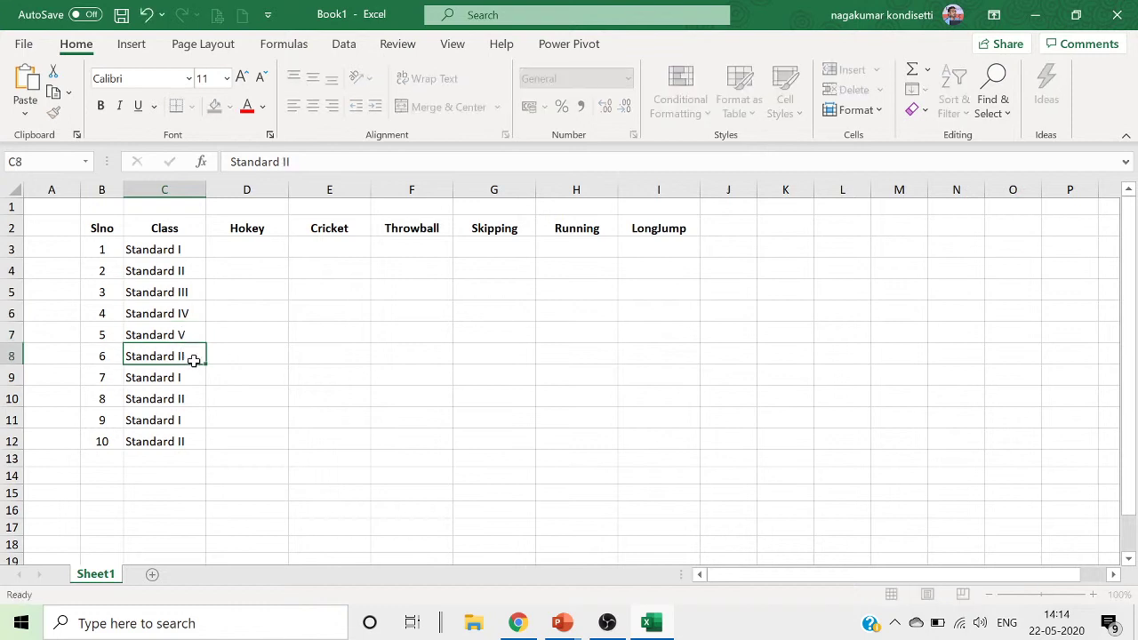
{"action": "double_click", "coordinate": [193, 359]}
{"action": "key", "text": "BackSpace"}
{"action": "key", "text": "BackSpace"}
{"action": "type", "text": "VI"}
Change the class name in C9 to Standard VII and the one in C10 to Standard VIII.
{"action": "double_click", "coordinate": [200, 370]}
{"action": "key", "text": "BackSpace"}
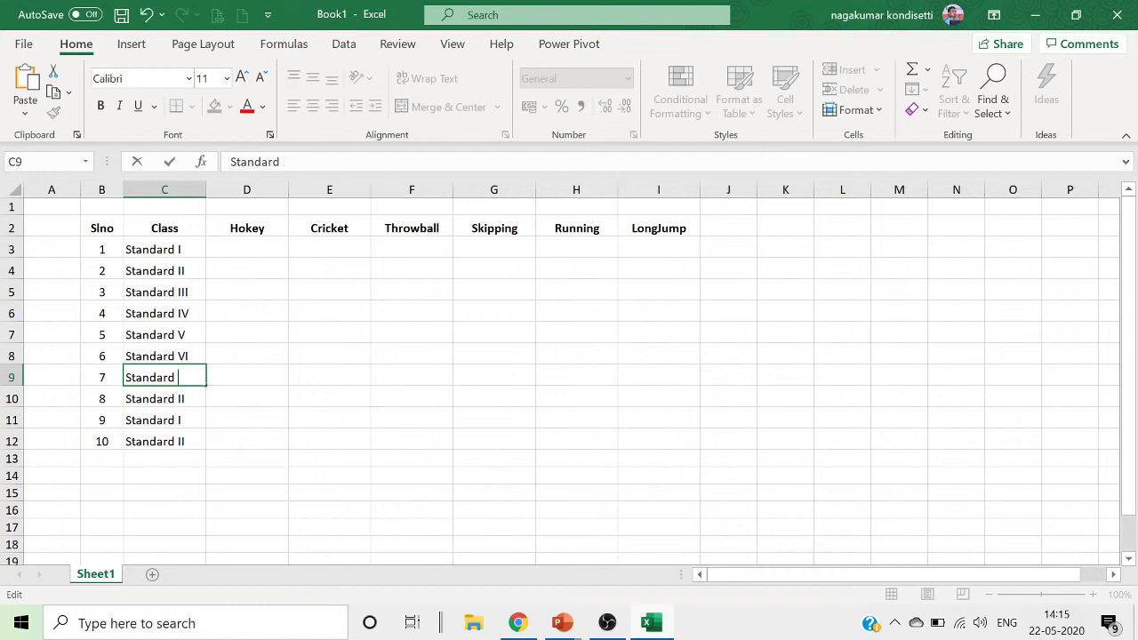
{"action": "type", "text": "VII"}
{"action": "double_click", "coordinate": [198, 394]}
{"action": "key", "text": "BackSpace"}
{"action": "key", "text": "BackSpace"}
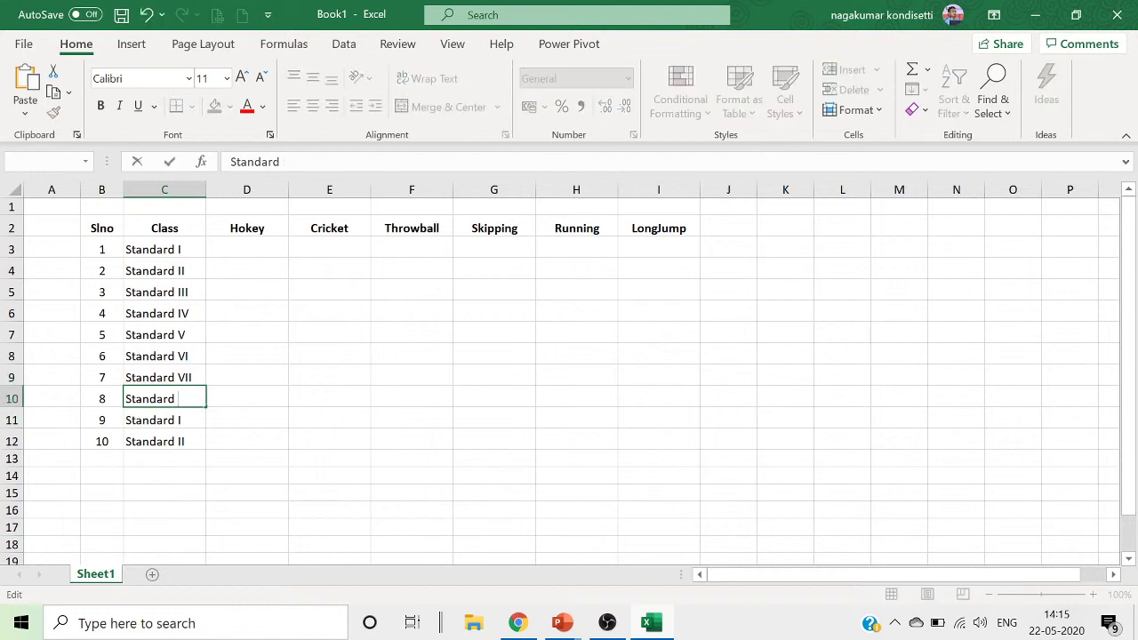
{"action": "type", "text": "VIII"}
Change the class name in C11 to Standard IX and the one in C12 to Standard X.
{"action": "left_click", "coordinate": [196, 424]}
{"action": "double_click", "coordinate": [196, 425]}
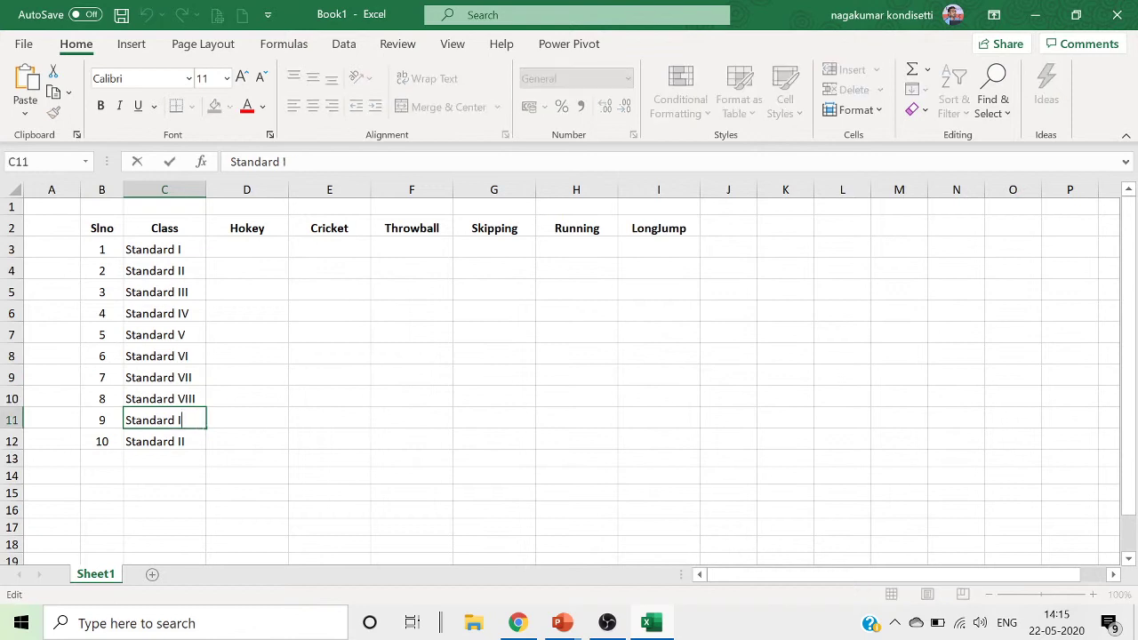
{"action": "type", "text": "X"}
{"action": "left_click", "coordinate": [196, 436]}
{"action": "double_click", "coordinate": [196, 437]}
{"action": "key", "text": "BackSpace"}
{"action": "key", "text": "BackSpace"}
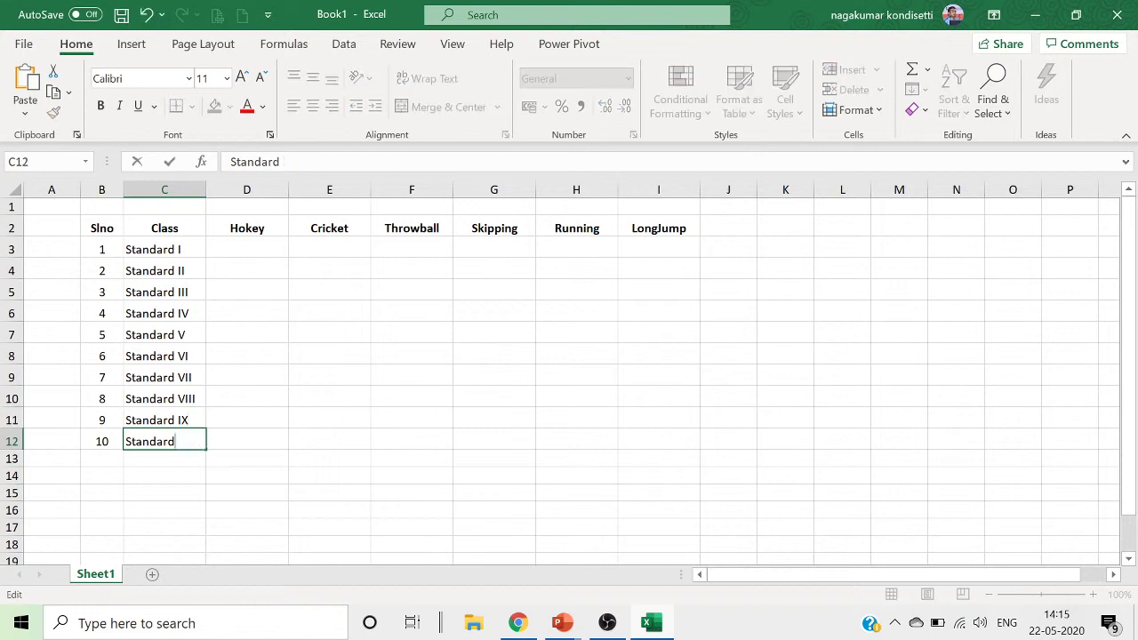
{"action": "type", "text": "X"}
{"action": "left_click", "coordinate": [236, 293]}
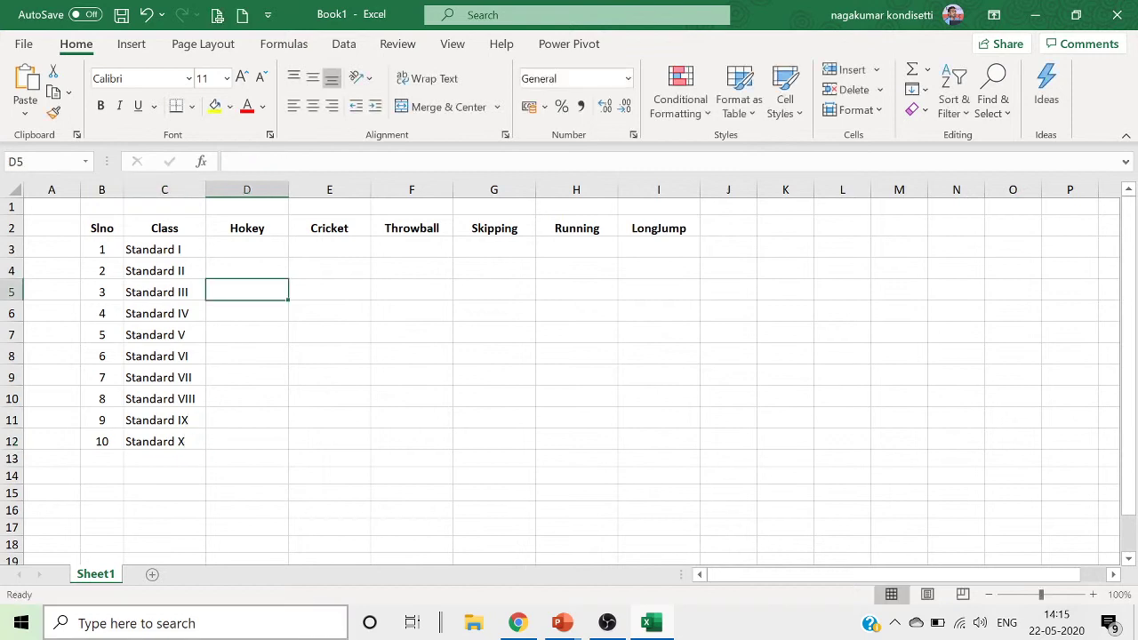
Insert a new column D before the Hokey column and enter the header Total Stu in D2.
{"action": "left_click", "coordinate": [255, 249]}
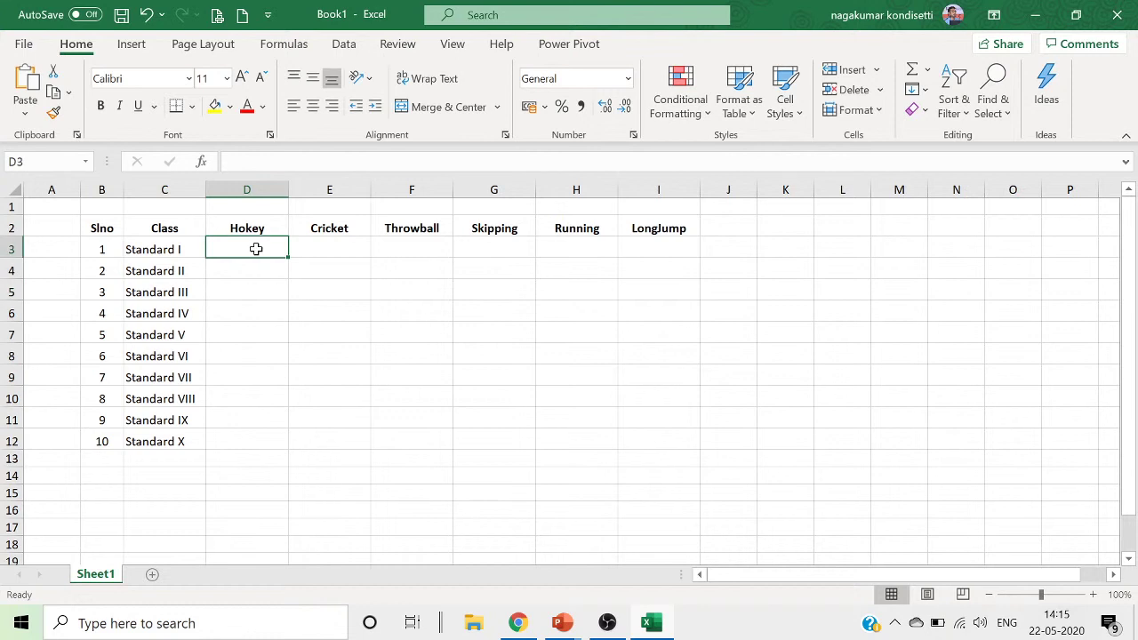
{"action": "left_click", "coordinate": [247, 190]}
{"action": "right_click", "coordinate": [248, 191]}
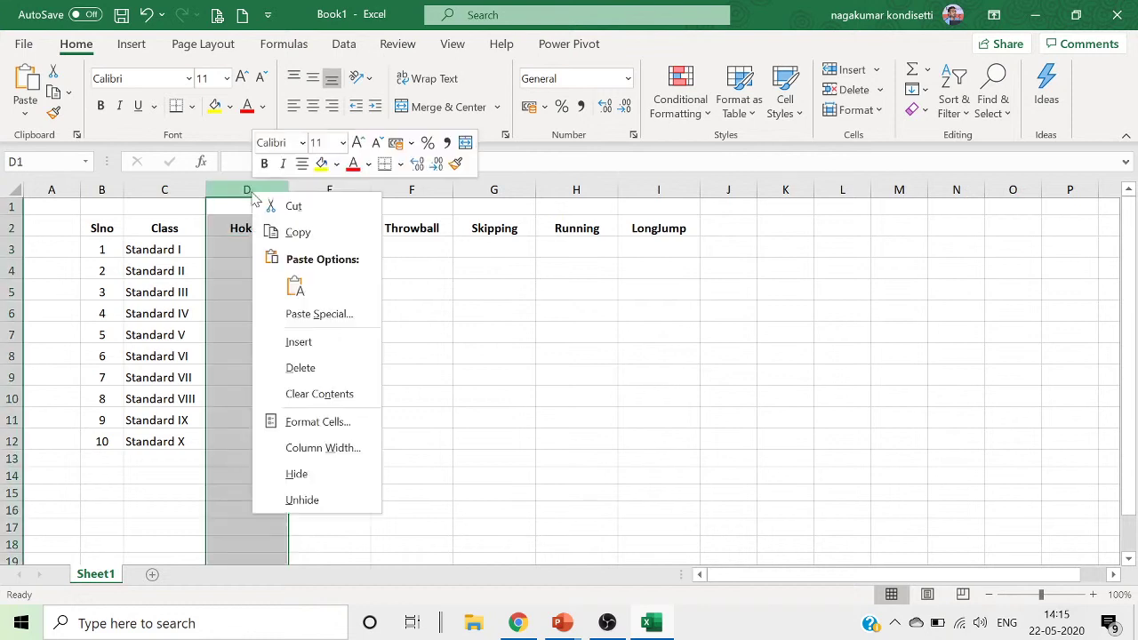
{"action": "left_click", "coordinate": [317, 343]}
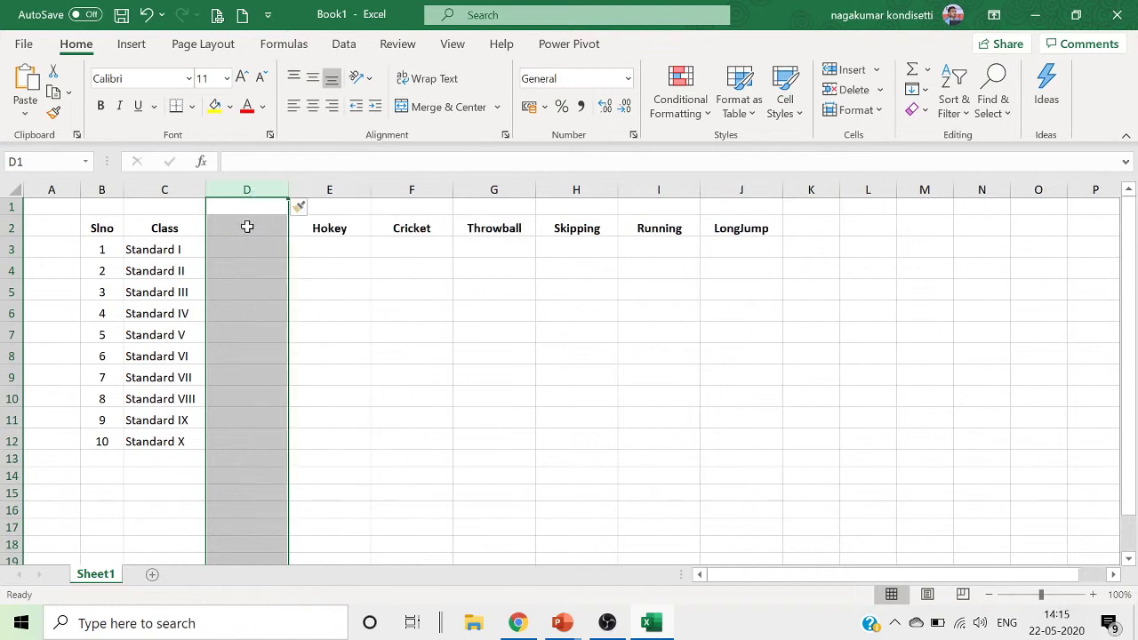
{"action": "left_click", "coordinate": [248, 227]}
{"action": "type", "text": "Total"}
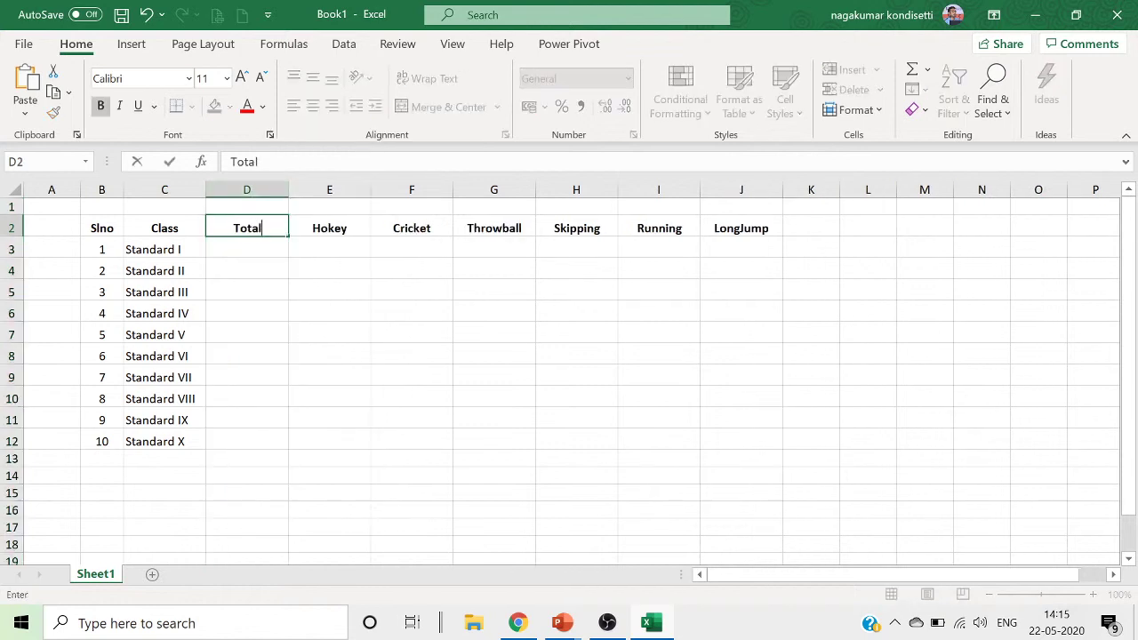
{"action": "type", "text": " Stu"}
Enter 40 in D3 and copy it down the Total Stu column to D12.
{"action": "left_click", "coordinate": [254, 250]}
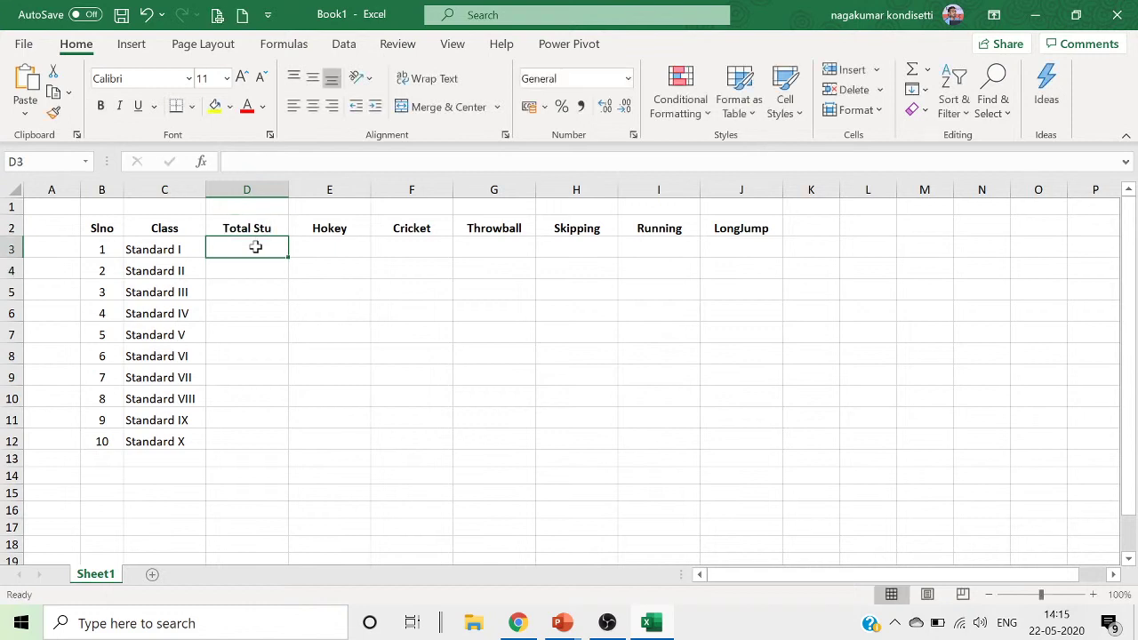
{"action": "type", "text": "40"}
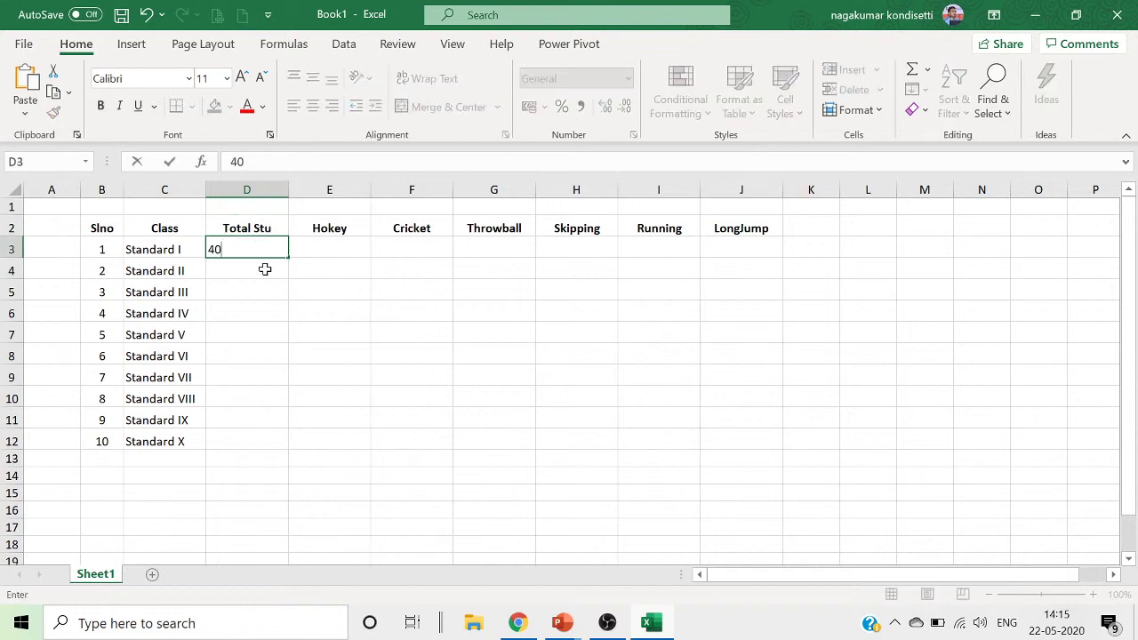
{"action": "left_click", "coordinate": [302, 312]}
{"action": "left_click", "coordinate": [267, 248]}
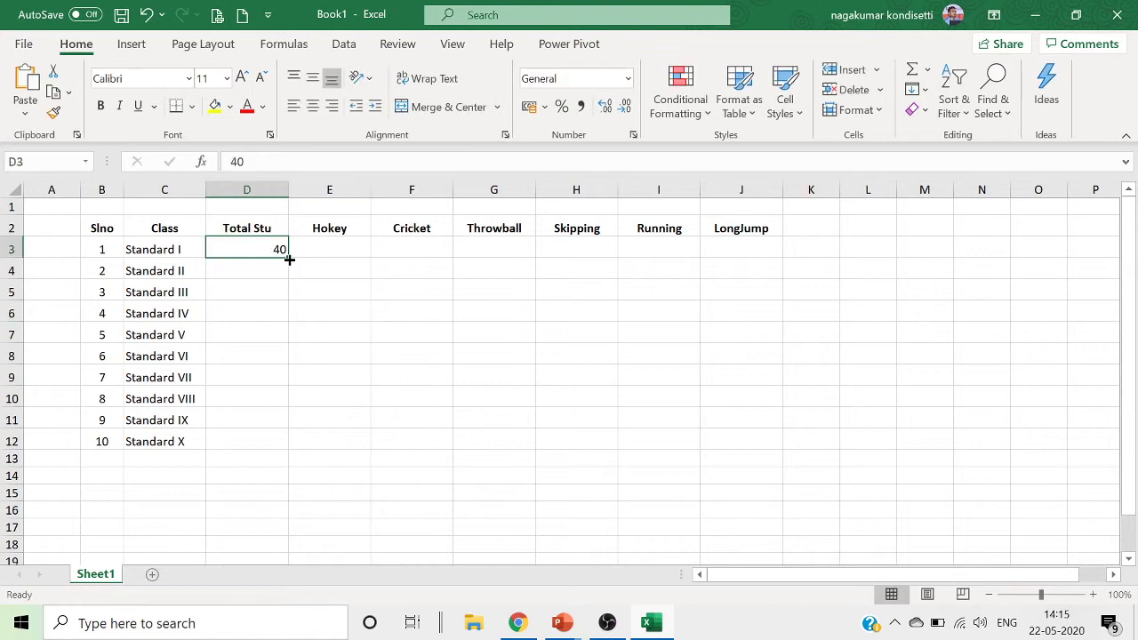
{"action": "left_click_drag", "start_coordinate": [288, 260], "coordinate": [271, 442]}
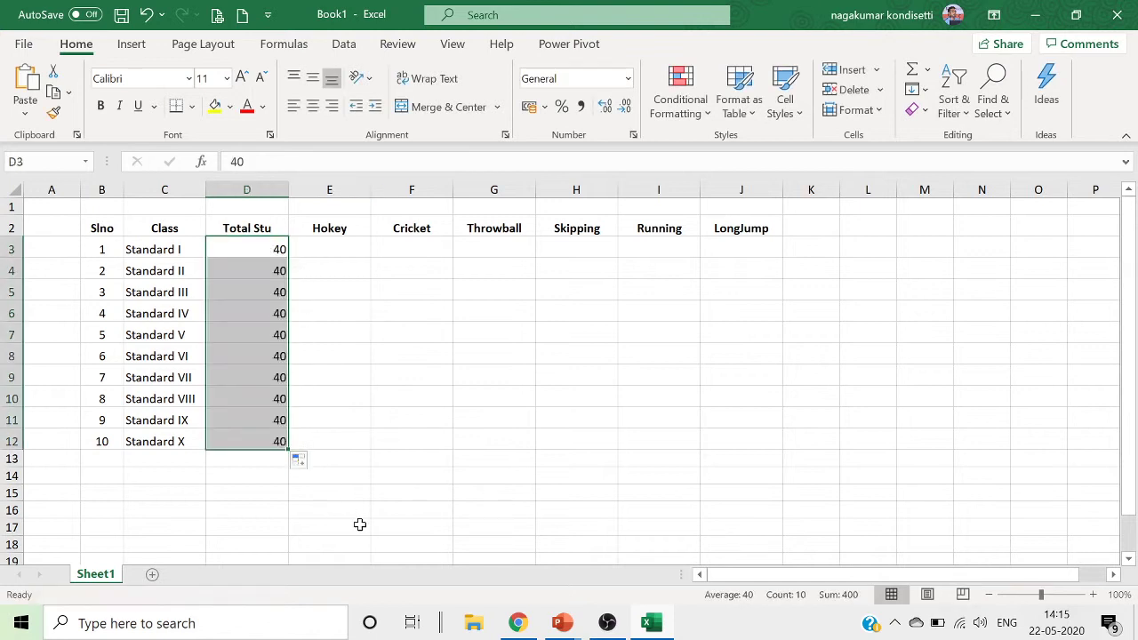
{"action": "left_click", "coordinate": [361, 525]}
Centre the contents of the Total Stu column D horizontally.
{"action": "left_click", "coordinate": [256, 184]}
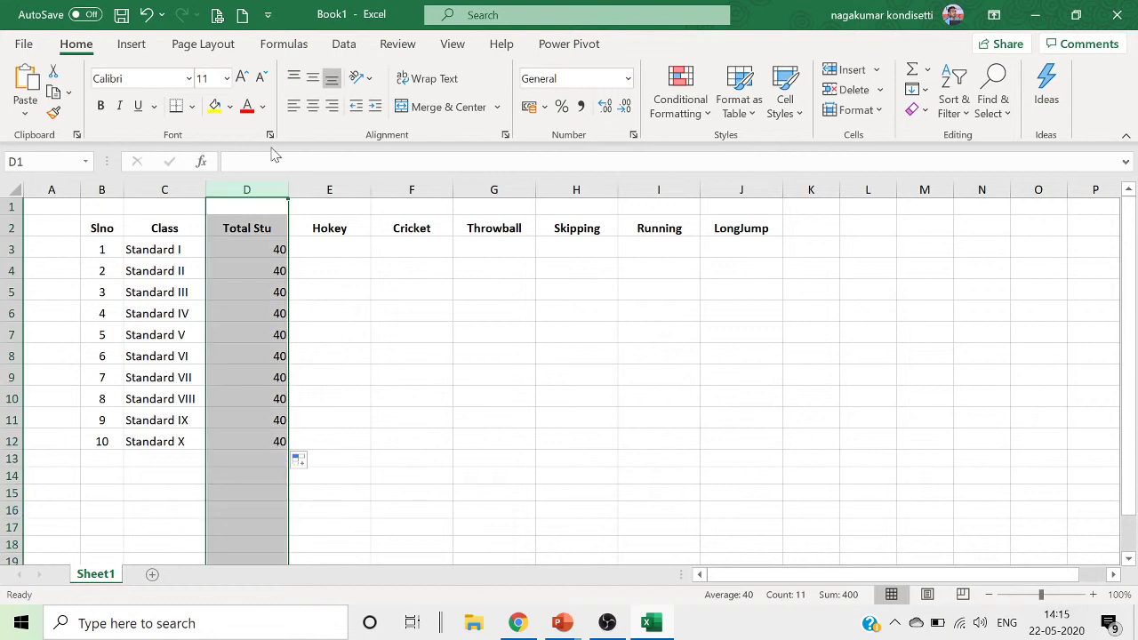
{"action": "left_click", "coordinate": [313, 106]}
{"action": "left_click", "coordinate": [442, 473]}
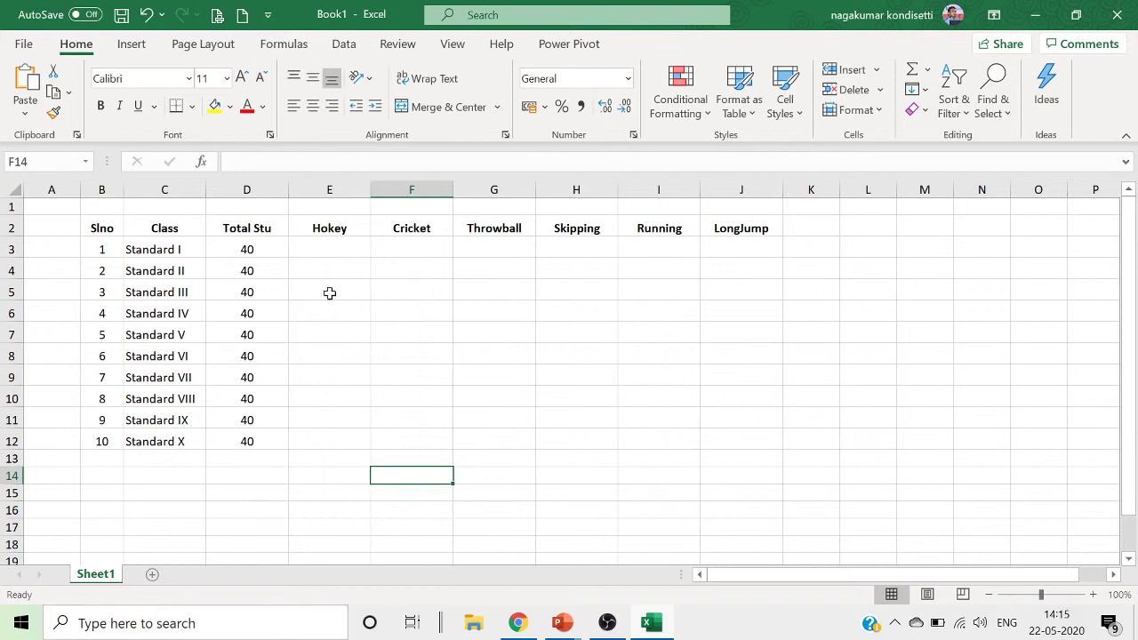
Enter the Standard I sports figures 11, 11, 6, 2, 5 and 8 across E3:J3.
{"action": "left_click", "coordinate": [348, 255]}
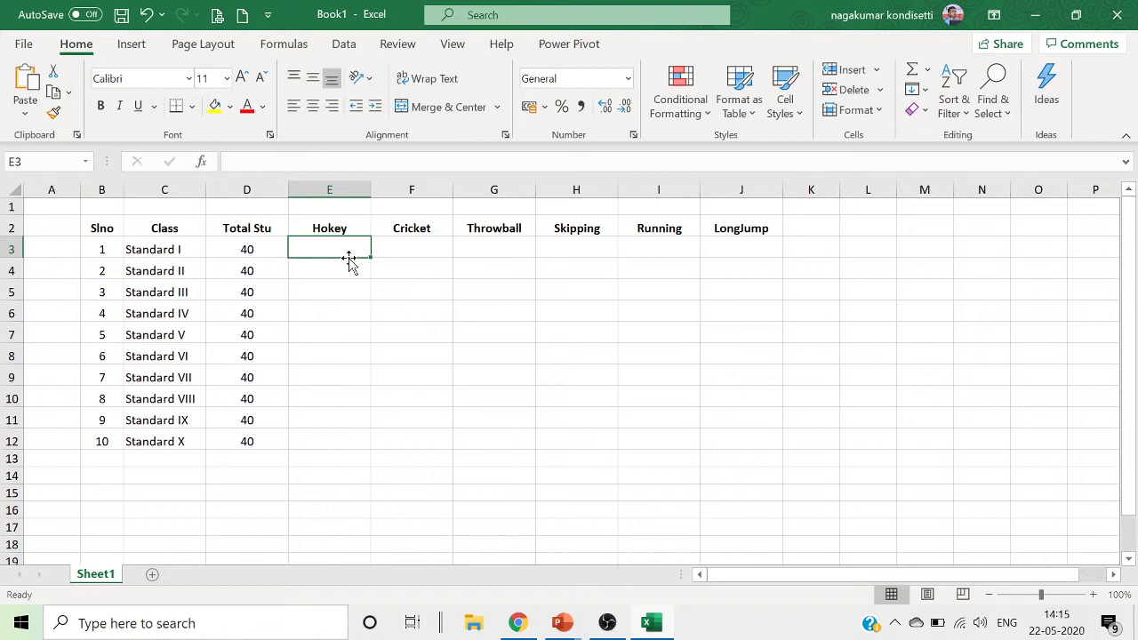
{"action": "type", "text": "11"}
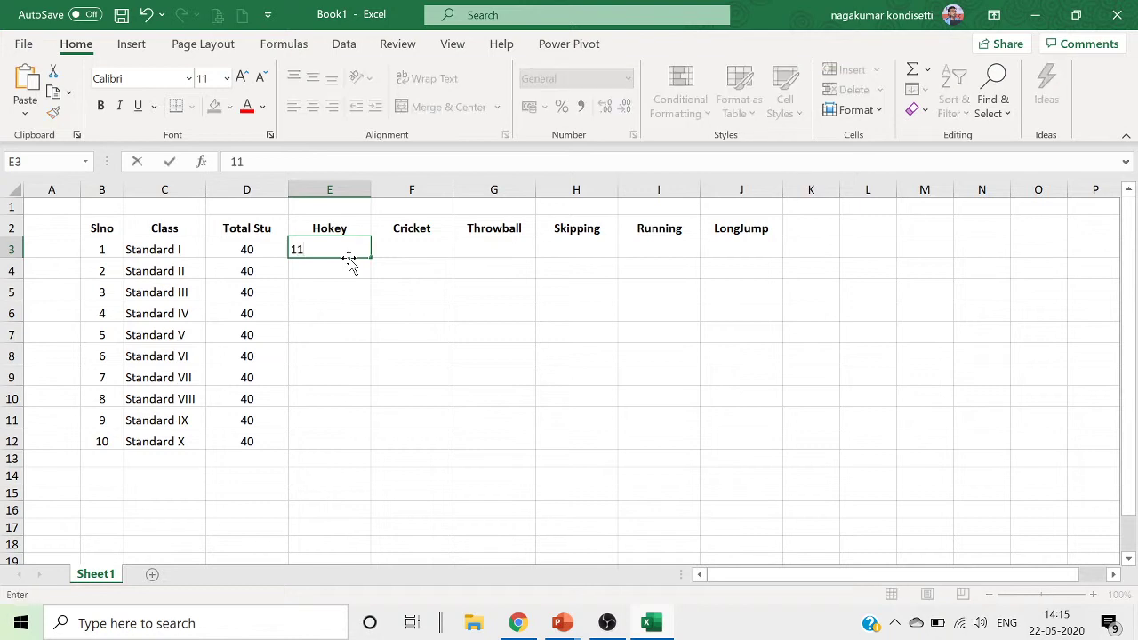
{"action": "key", "text": "Tab"}
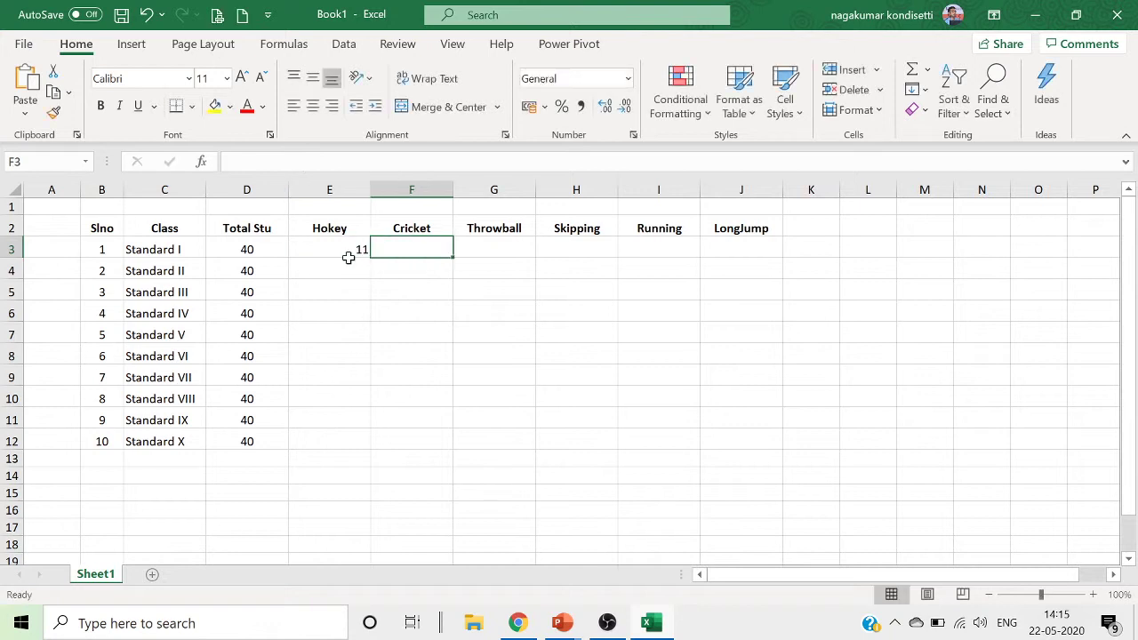
{"action": "type", "text": "11"}
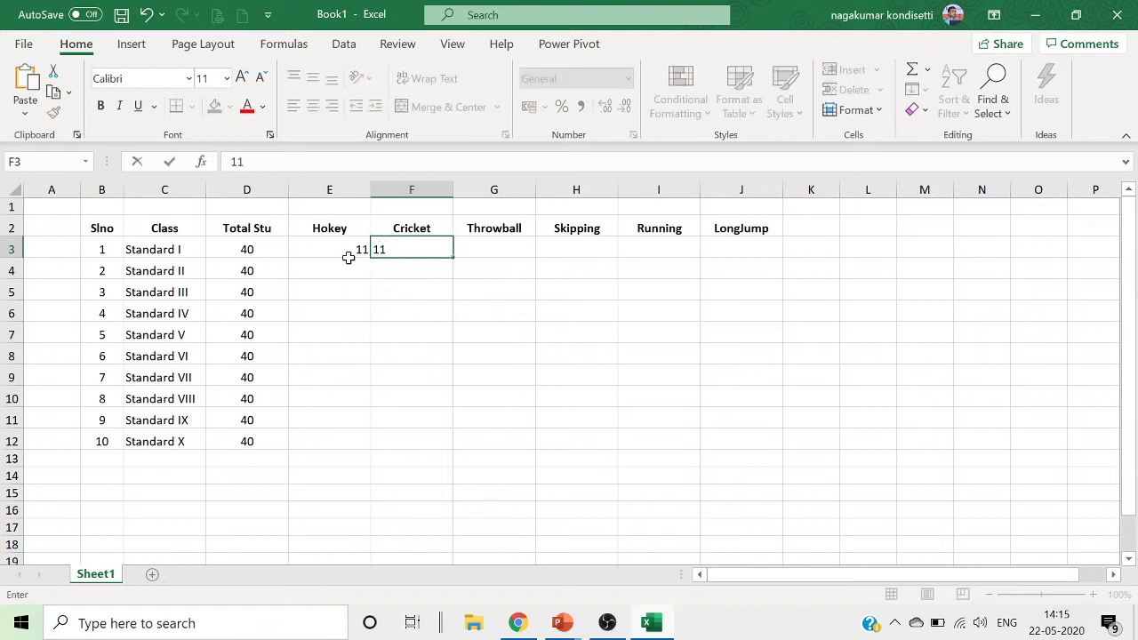
{"action": "key", "text": "Tab"}
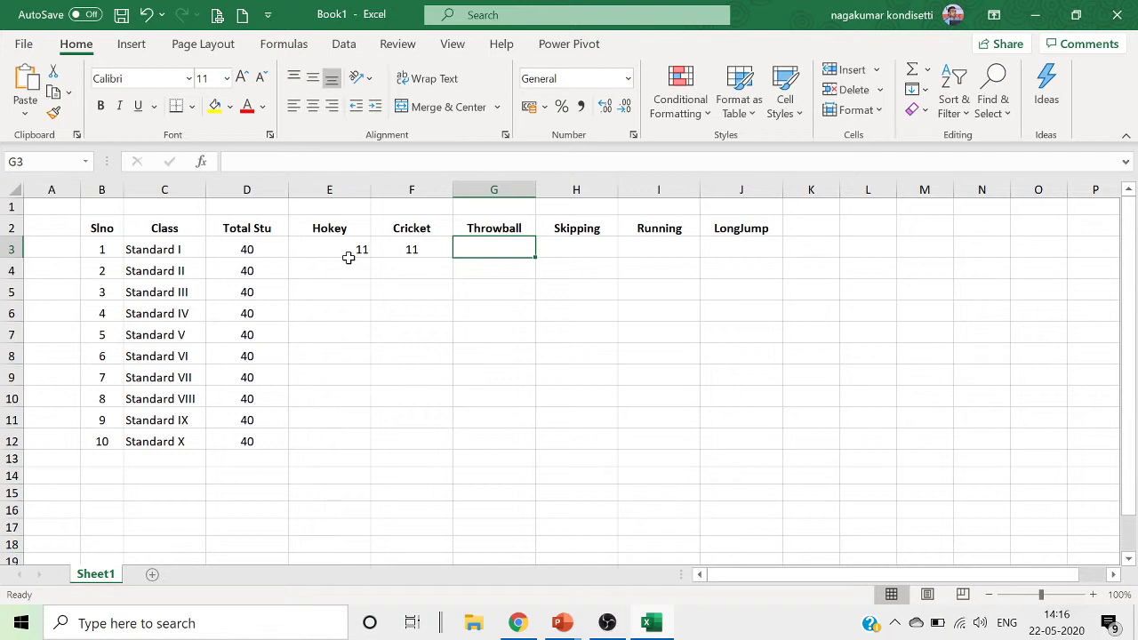
{"action": "type", "text": "6"}
{"action": "key", "text": "Tab"}
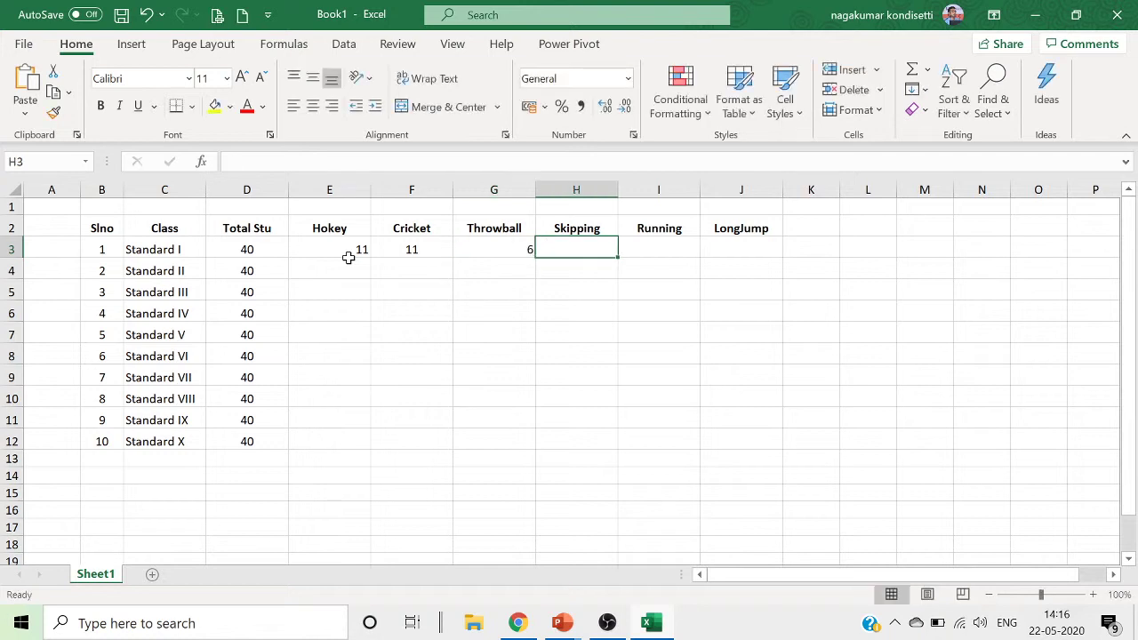
{"action": "type", "text": "2"}
{"action": "key", "text": "Tab"}
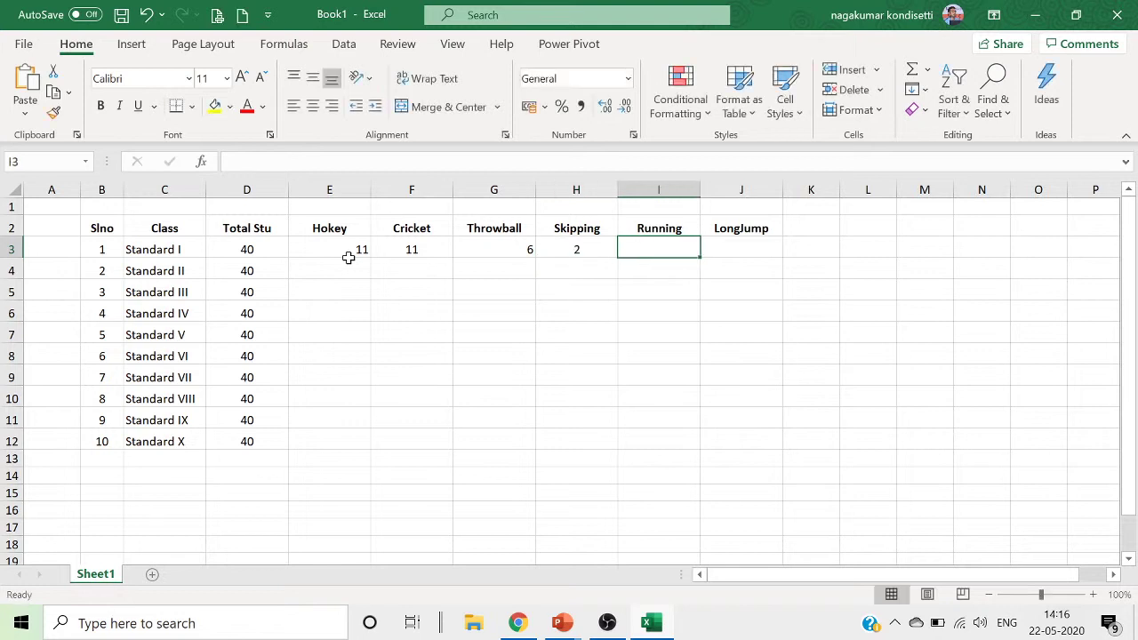
{"action": "type", "text": "5"}
{"action": "key", "text": "Tab"}
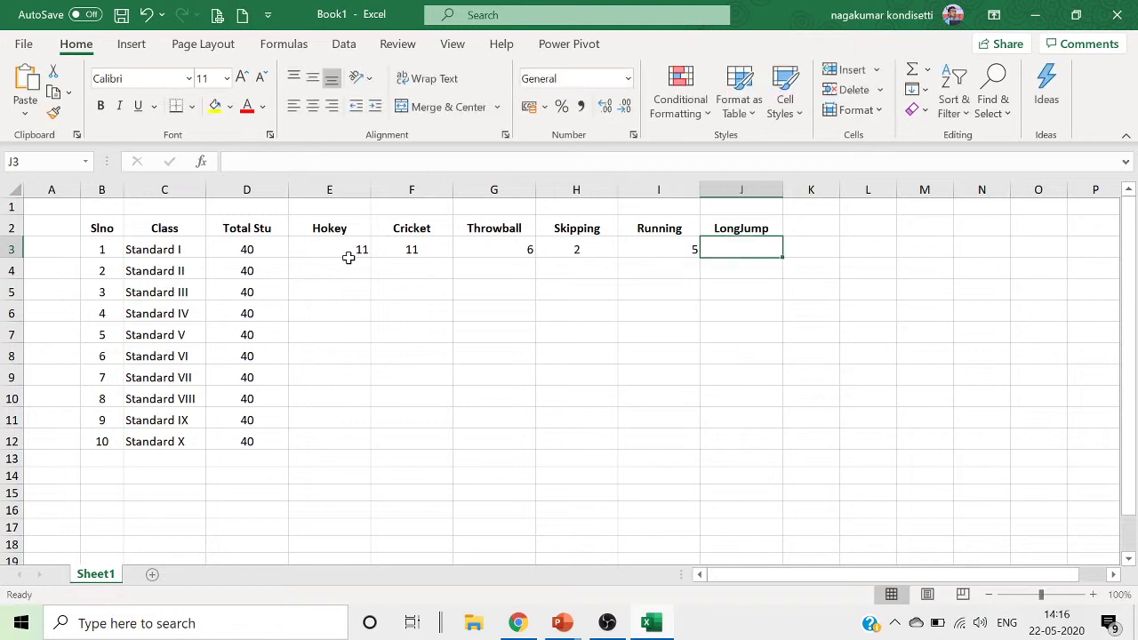
{"action": "type", "text": "8"}
{"action": "key", "text": "Tab"}
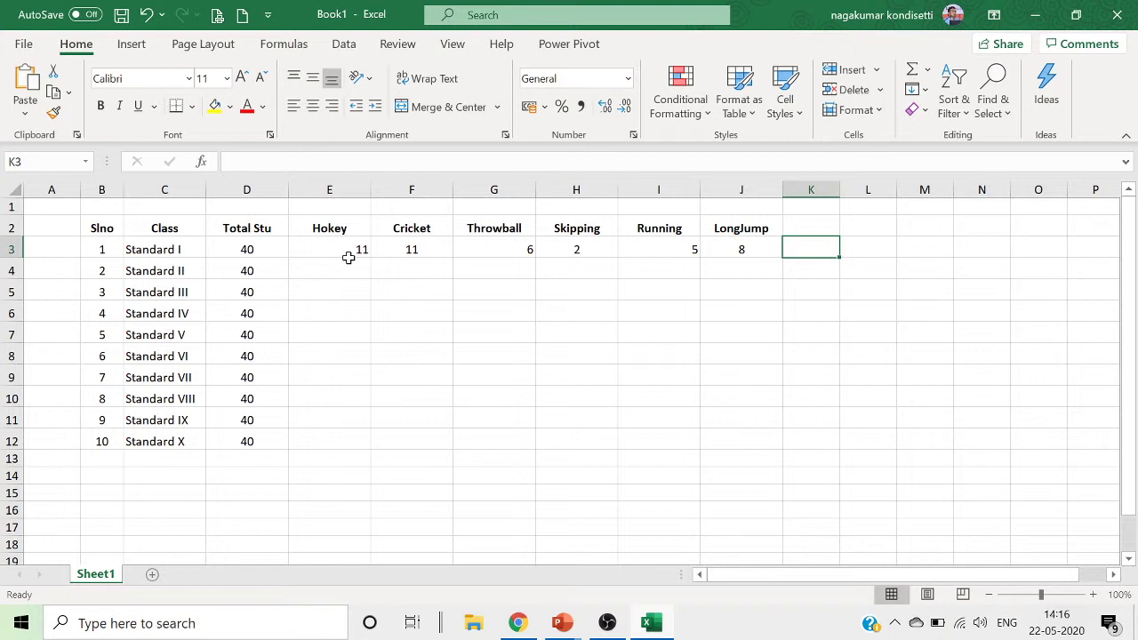
Enter the Standard II sports figures 20, 10, 25, 8, 15 and 10 across E4:J4.
{"action": "left_click", "coordinate": [330, 269]}
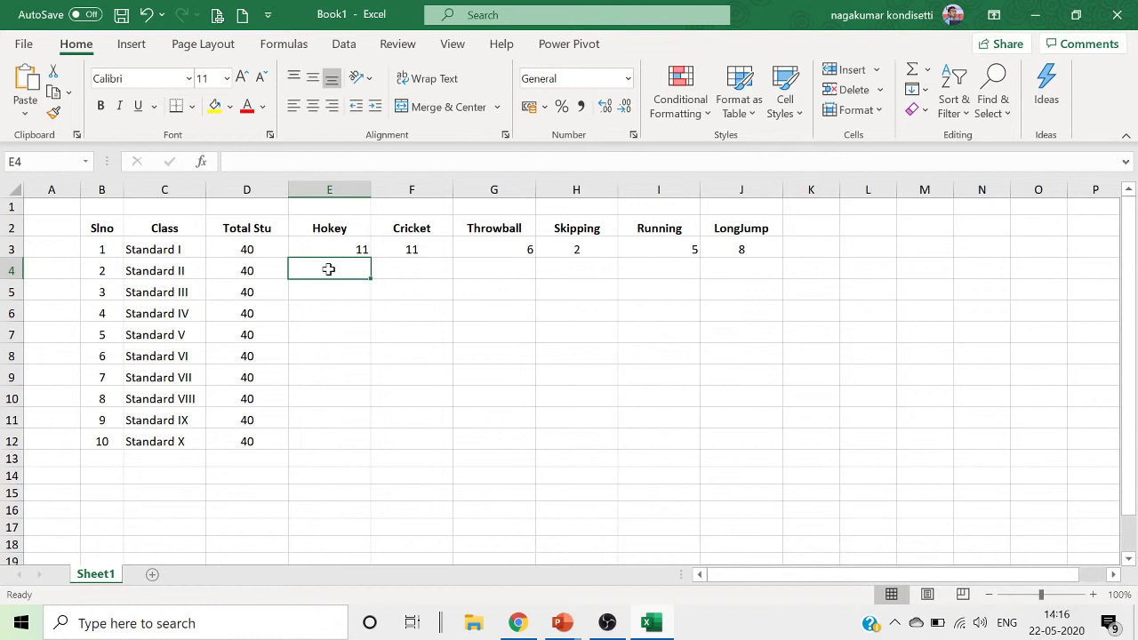
{"action": "type", "text": "2"}
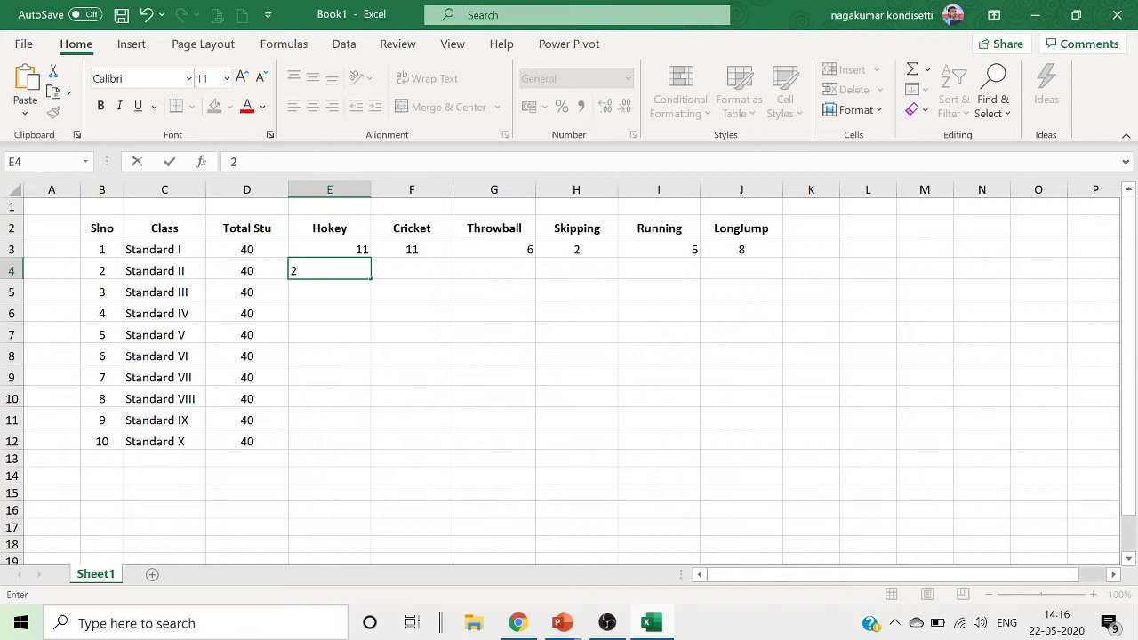
{"action": "type", "text": "0"}
{"action": "key", "text": "Tab"}
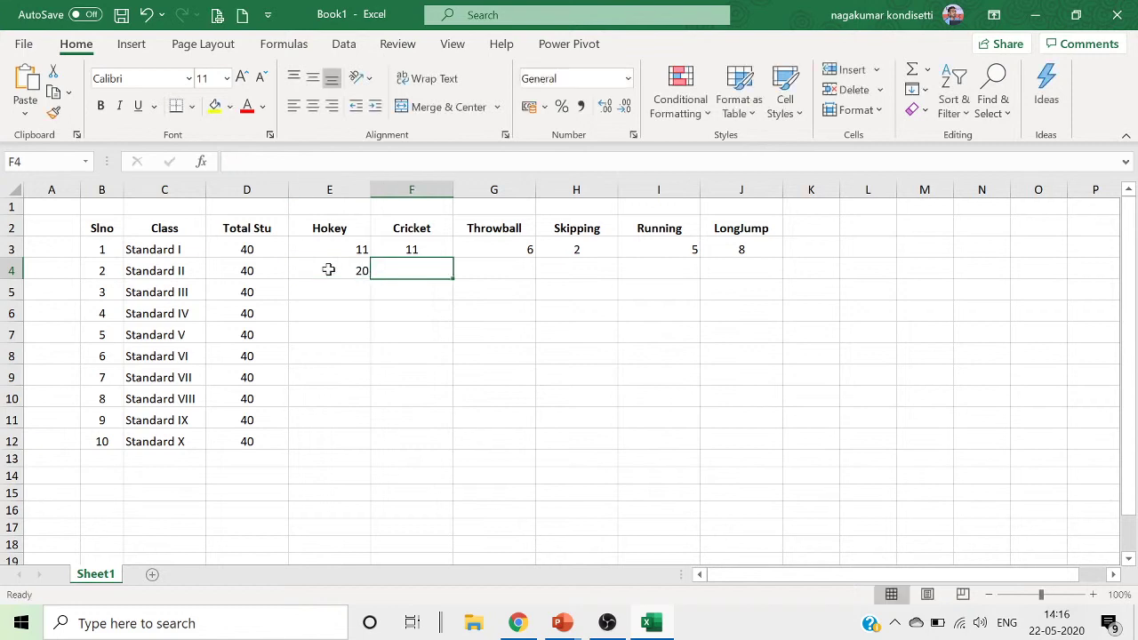
{"action": "type", "text": "10"}
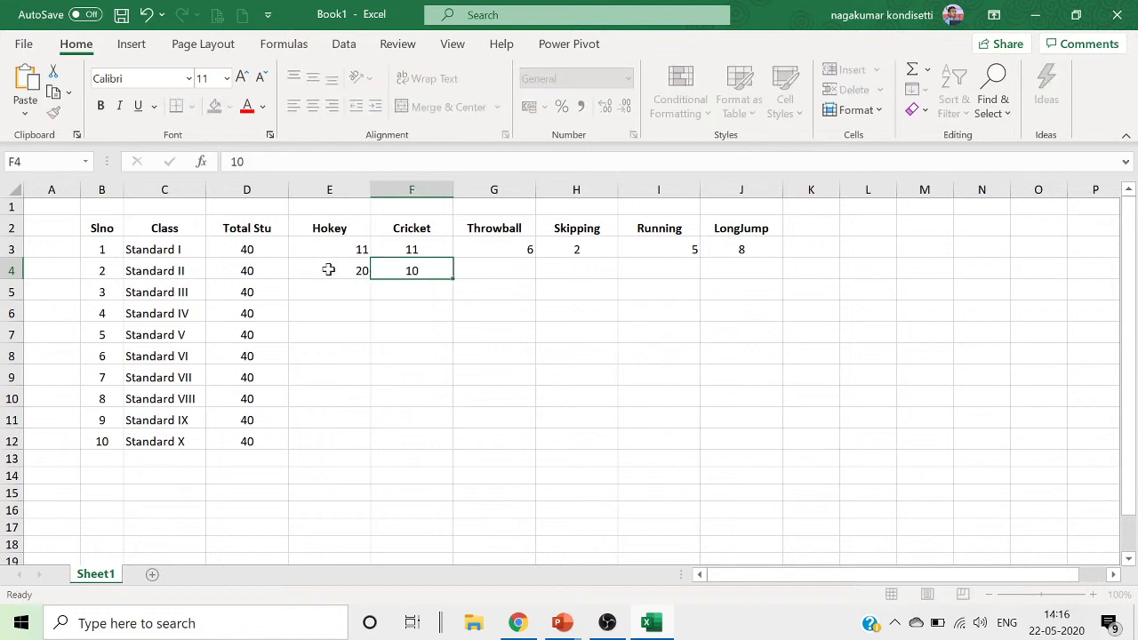
{"action": "key", "text": "Tab"}
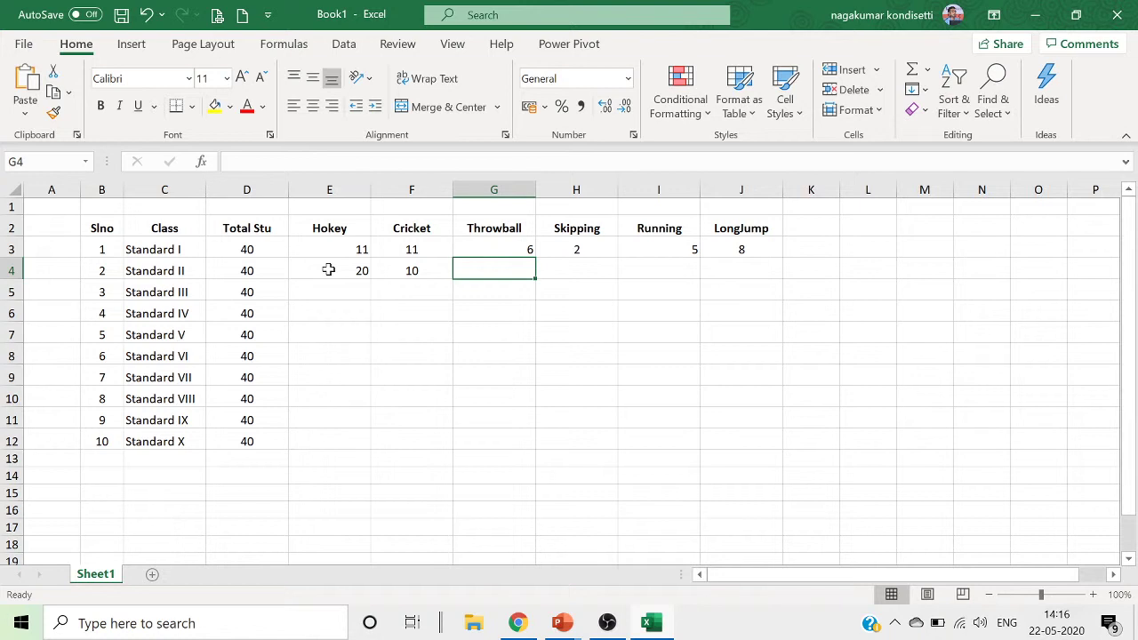
{"action": "type", "text": "25"}
{"action": "key", "text": "Tab"}
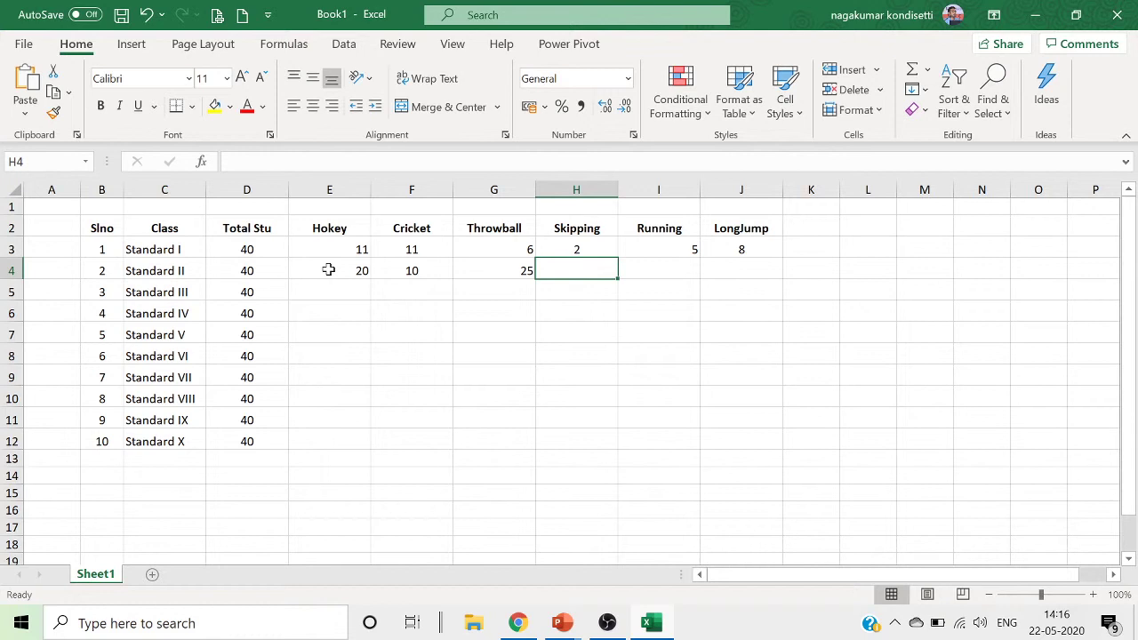
{"action": "type", "text": "8"}
{"action": "key", "text": "Tab"}
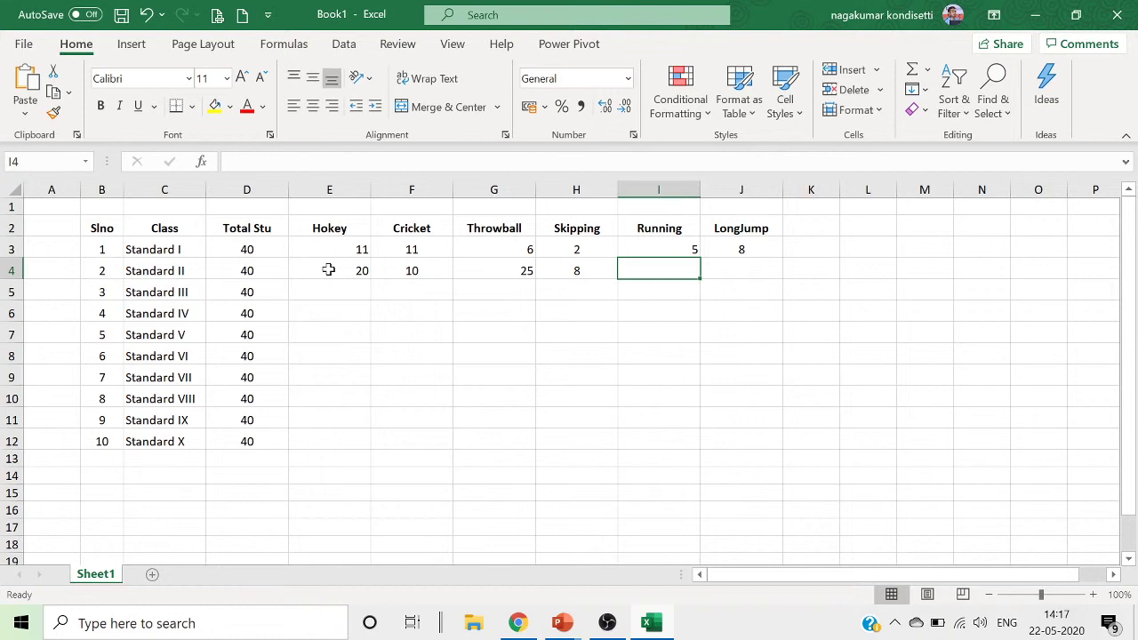
{"action": "type", "text": "15"}
{"action": "key", "text": "Tab"}
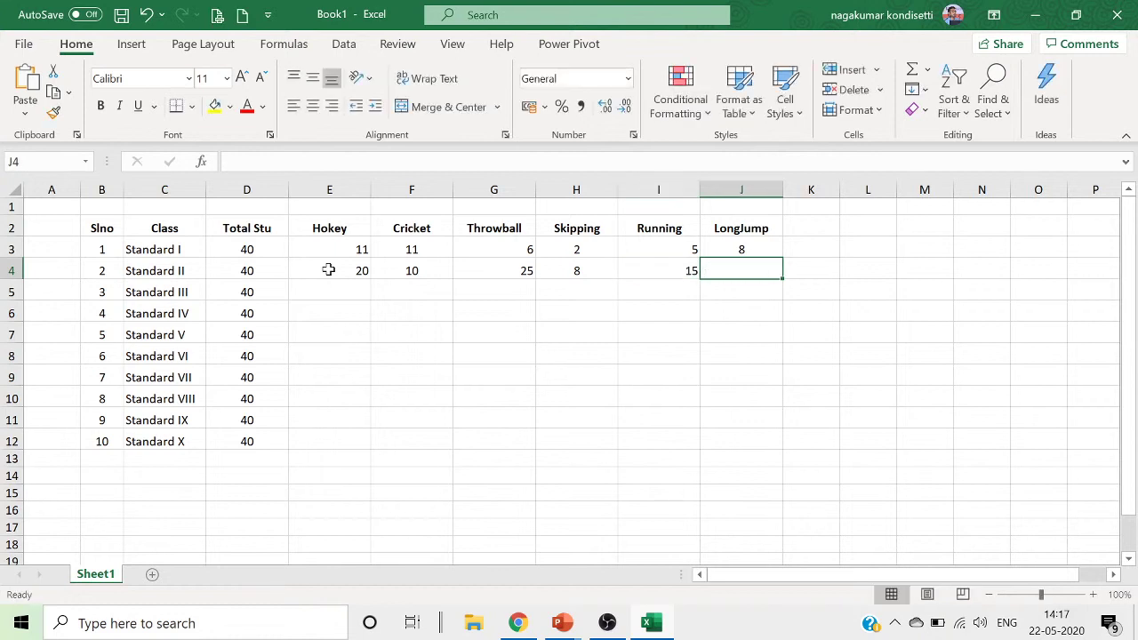
{"action": "type", "text": "10"}
{"action": "key", "text": "Return"}
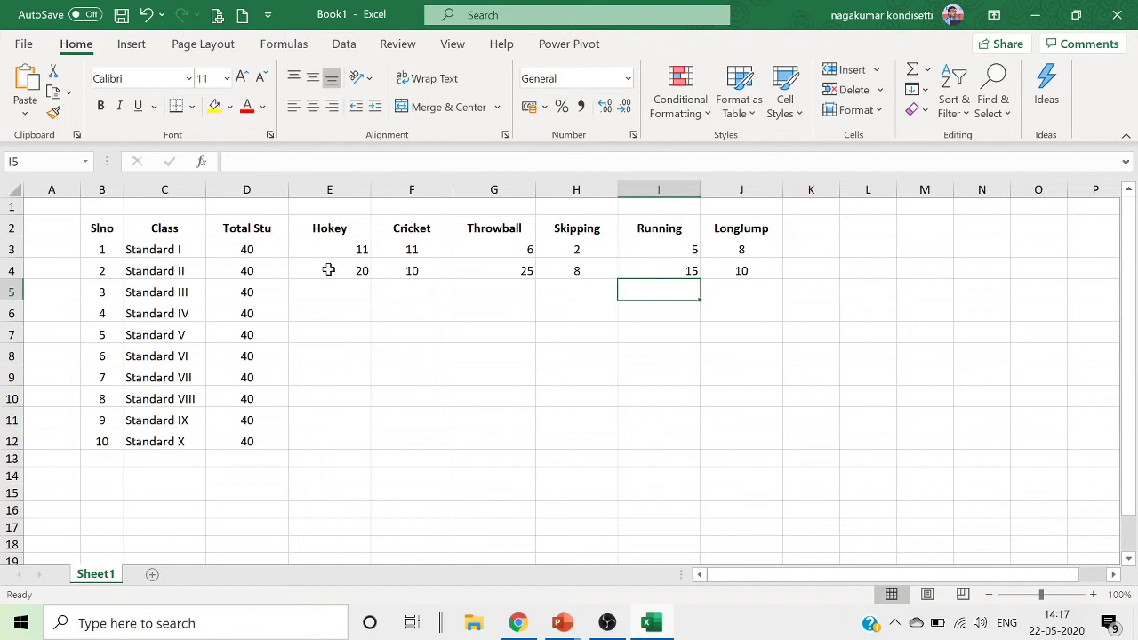
Check the sum of the Standard II and Standard I sports figures and review the Standard I values against Total Stu.
{"action": "left_click_drag", "start_coordinate": [328, 270], "coordinate": [757, 264]}
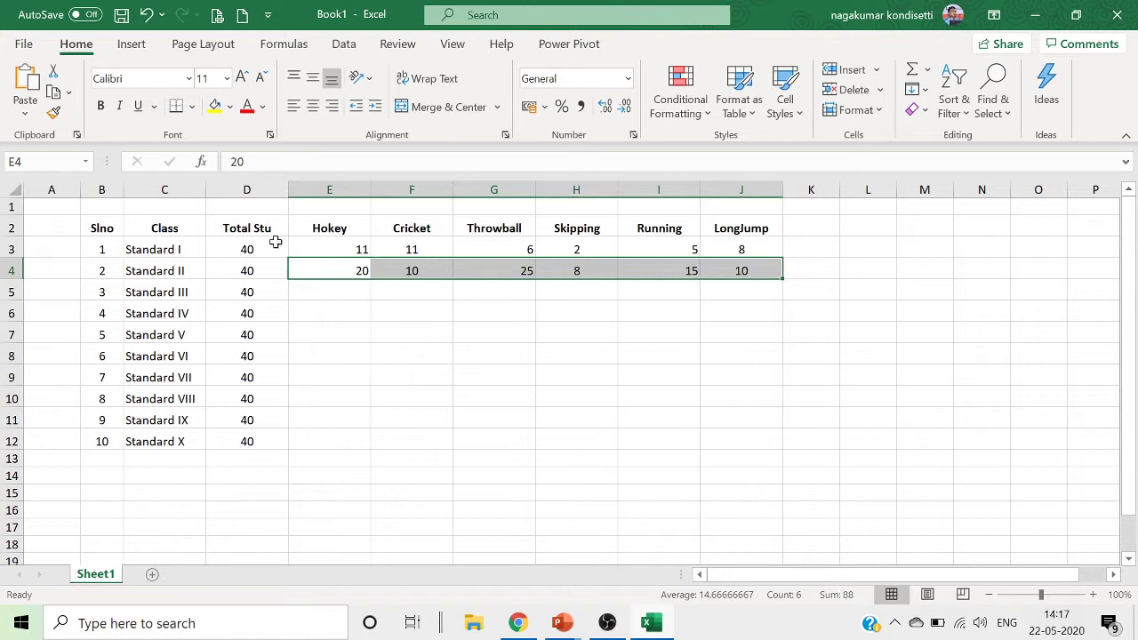
{"action": "left_click_drag", "start_coordinate": [312, 249], "coordinate": [721, 242]}
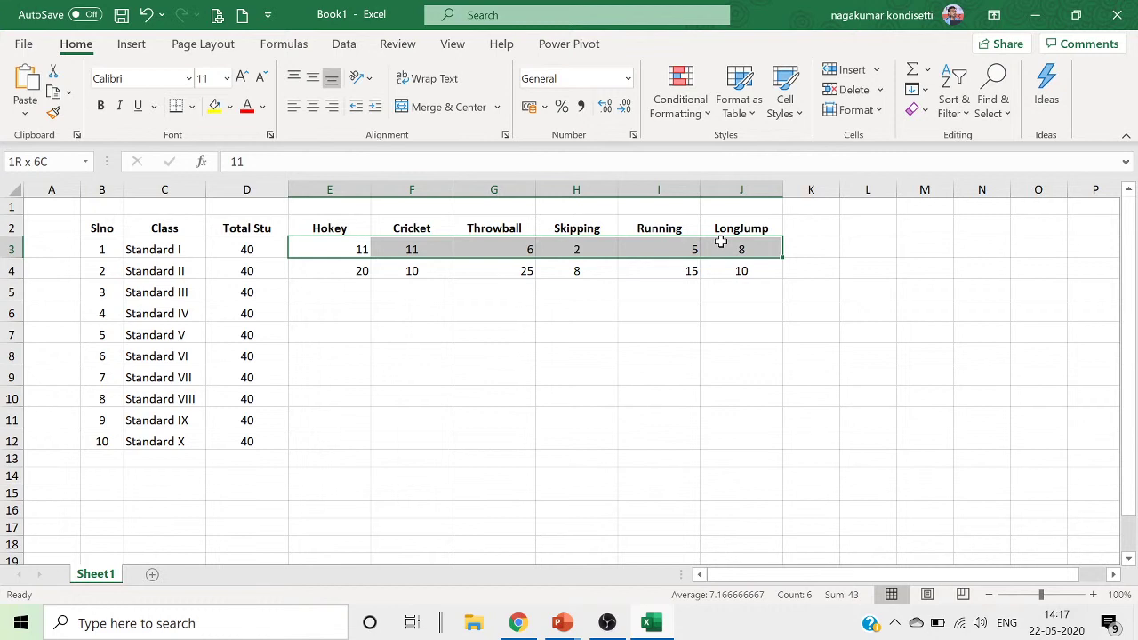
{"action": "left_click_drag", "start_coordinate": [721, 242], "coordinate": [722, 242]}
{"action": "left_click", "coordinate": [238, 249]}
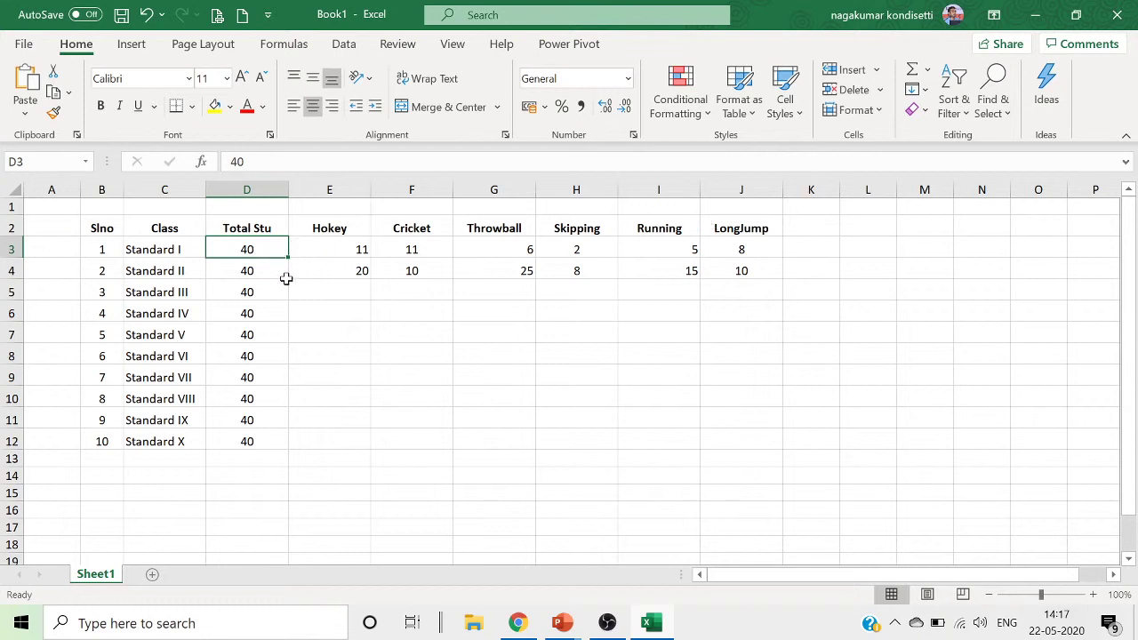
{"action": "left_click", "coordinate": [343, 250]}
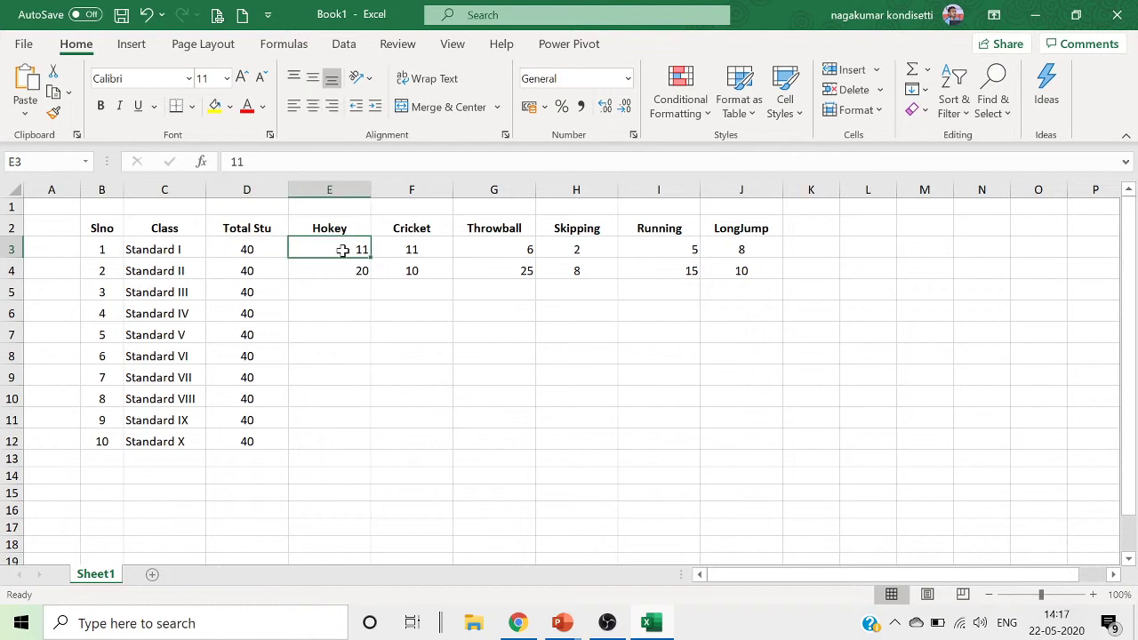
{"action": "left_click", "coordinate": [405, 248]}
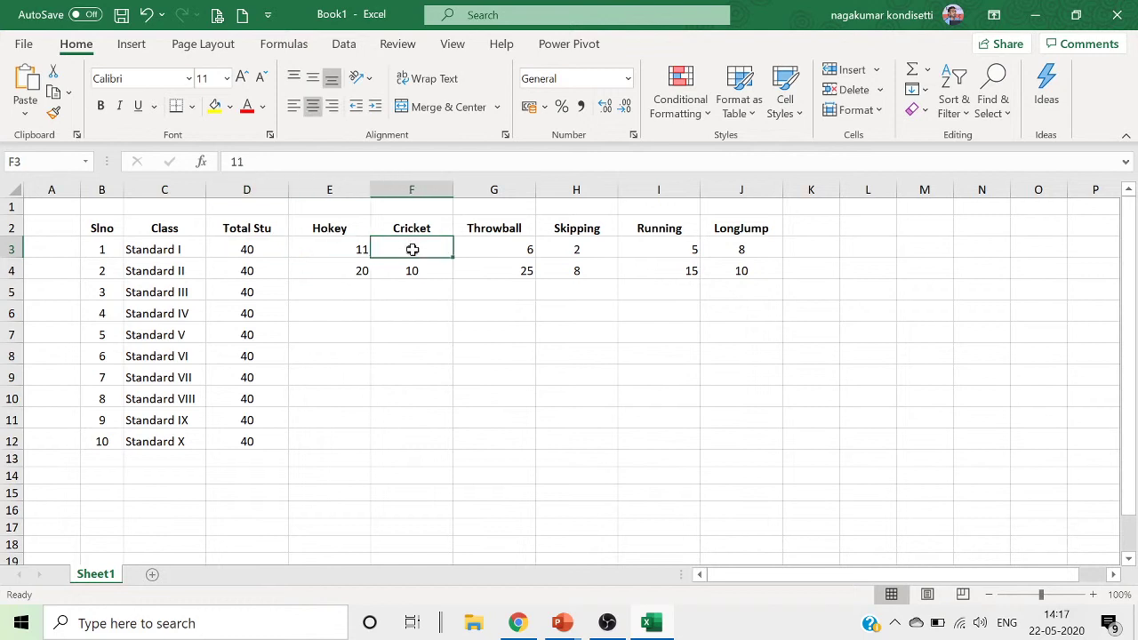
{"action": "left_click", "coordinate": [511, 250]}
{"action": "left_click", "coordinate": [579, 249]}
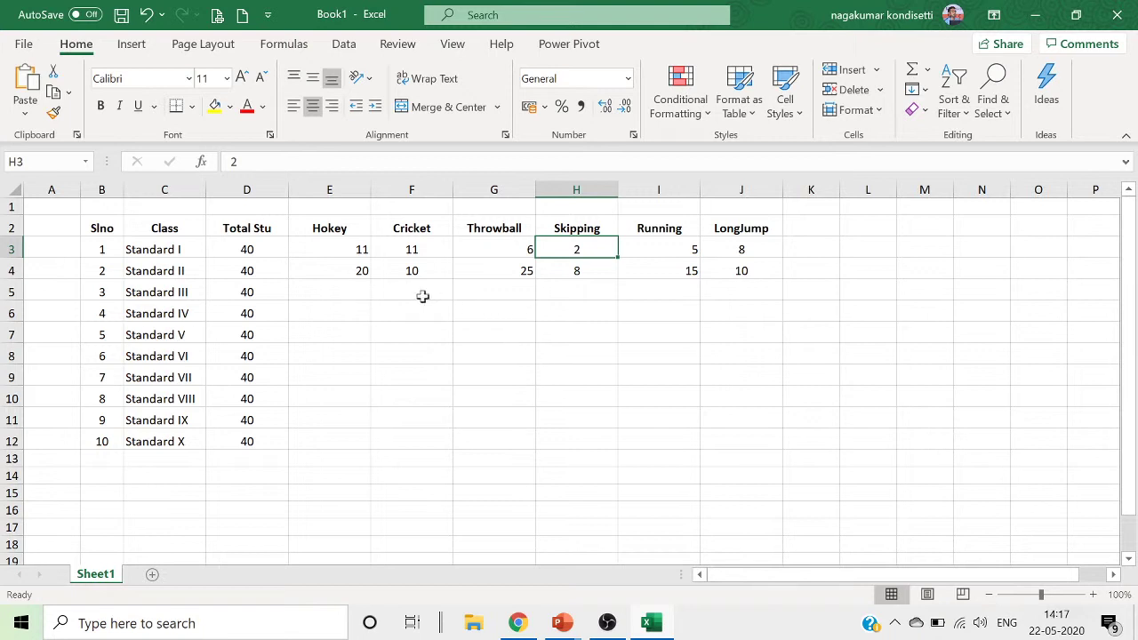
{"action": "left_click", "coordinate": [361, 249]}
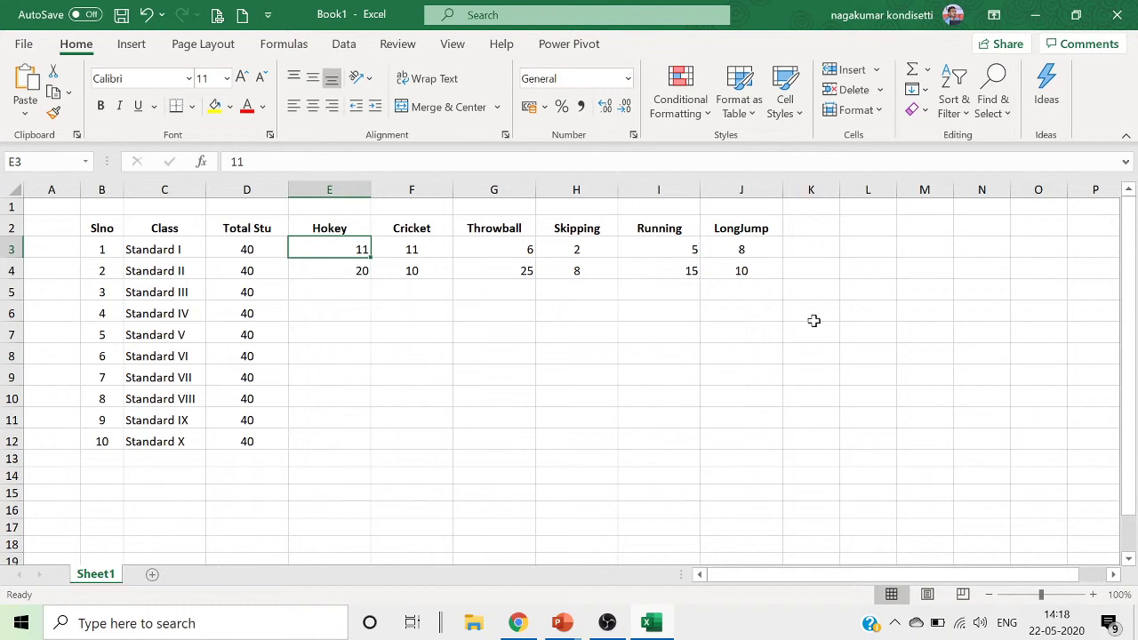
Enter the Standard III sports figures 12, 18, 9, 1, 10 and 5 across E5:J5.
{"action": "left_click", "coordinate": [339, 287]}
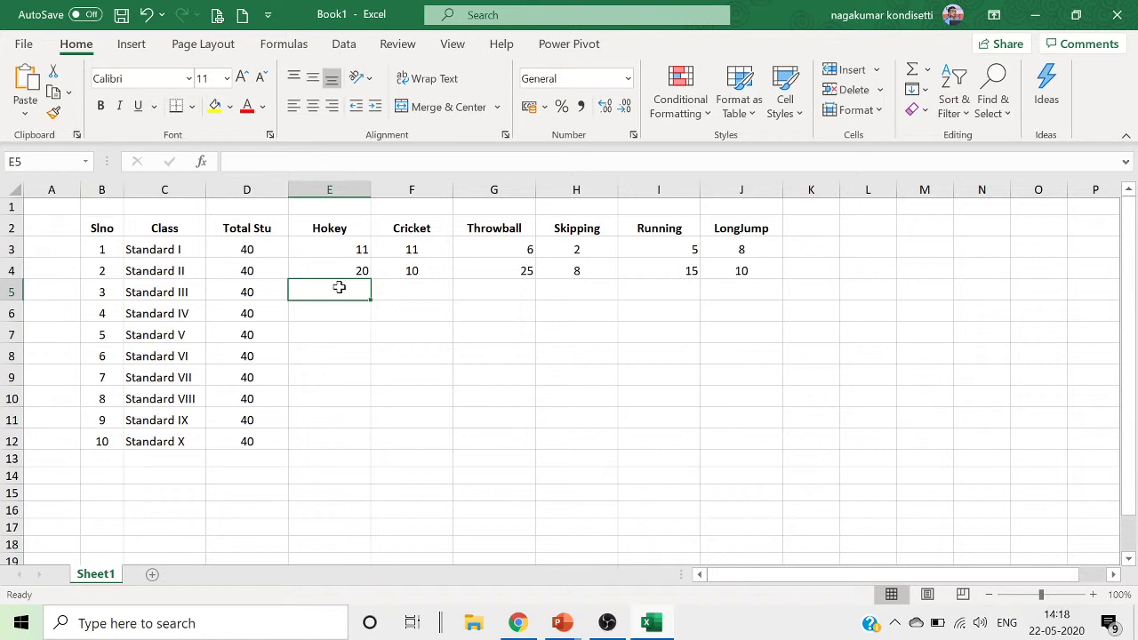
{"action": "type", "text": "12"}
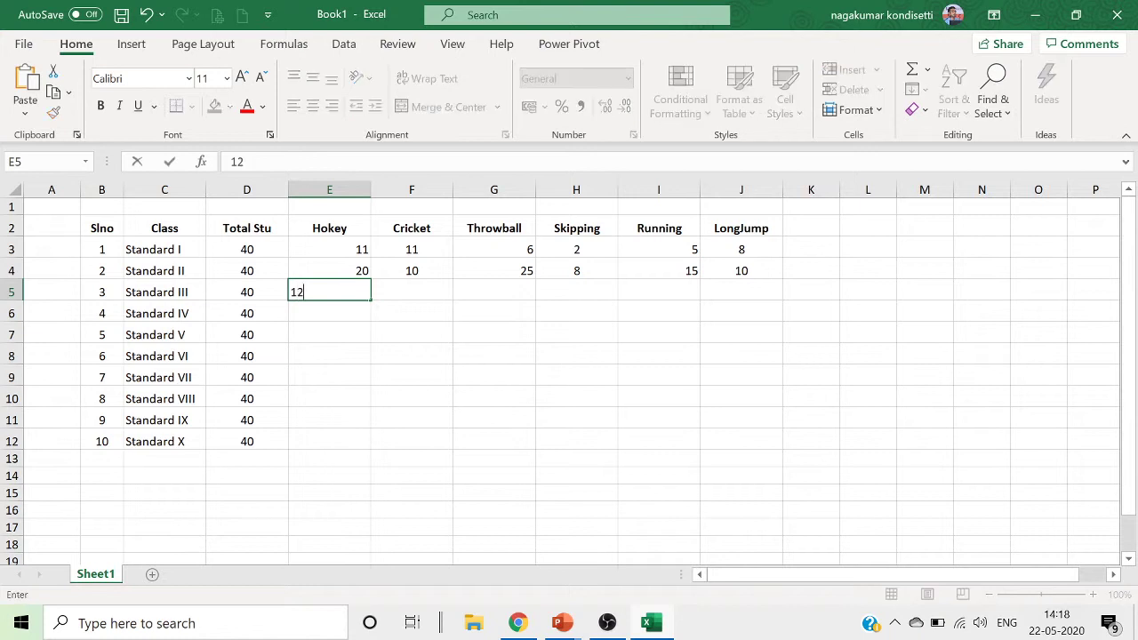
{"action": "key", "text": "Tab"}
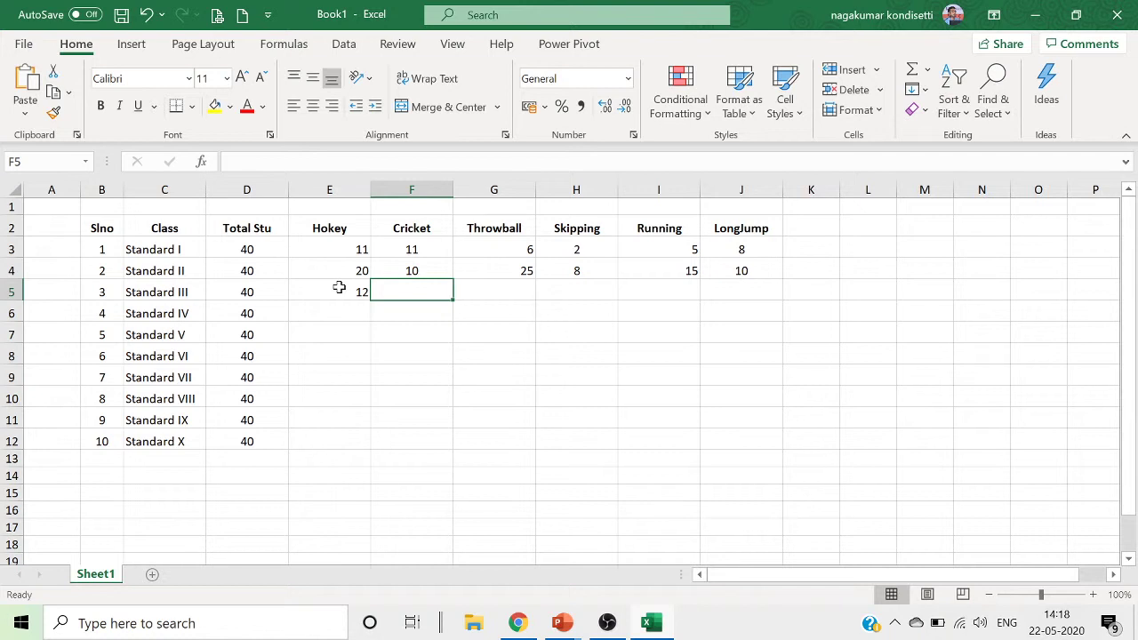
{"action": "type", "text": "18"}
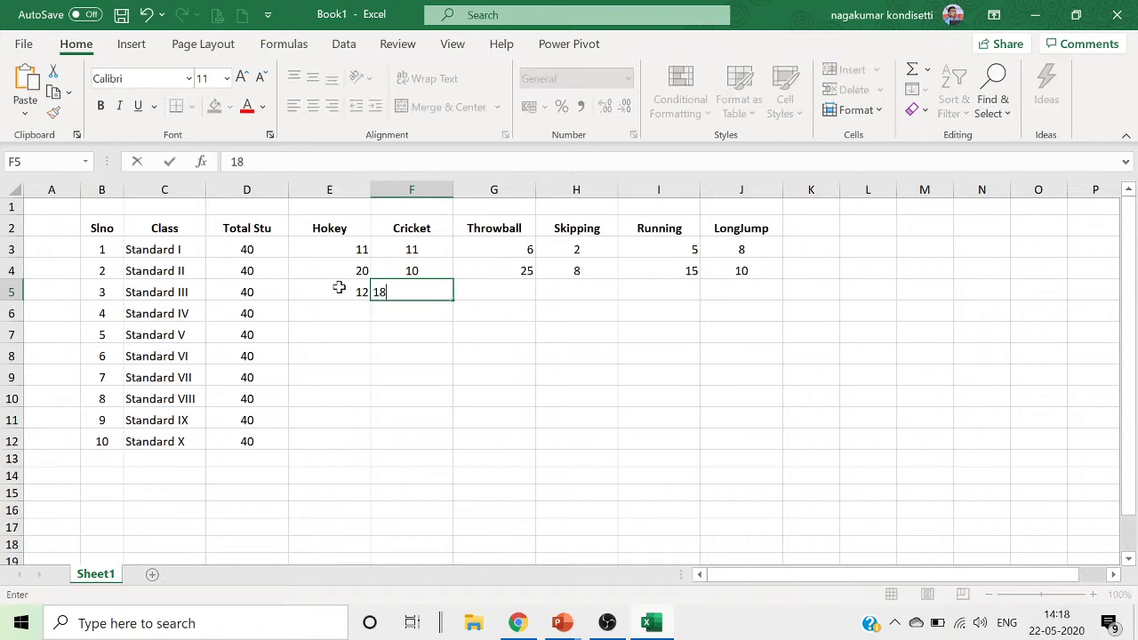
{"action": "key", "text": "Tab"}
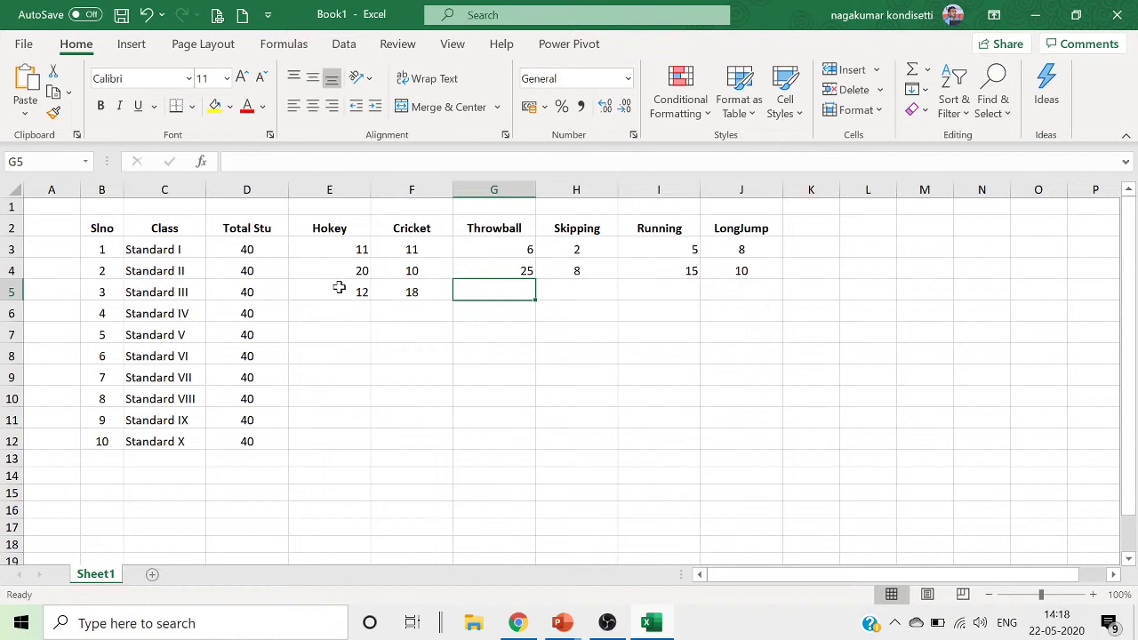
{"action": "type", "text": "9"}
{"action": "key", "text": "Tab"}
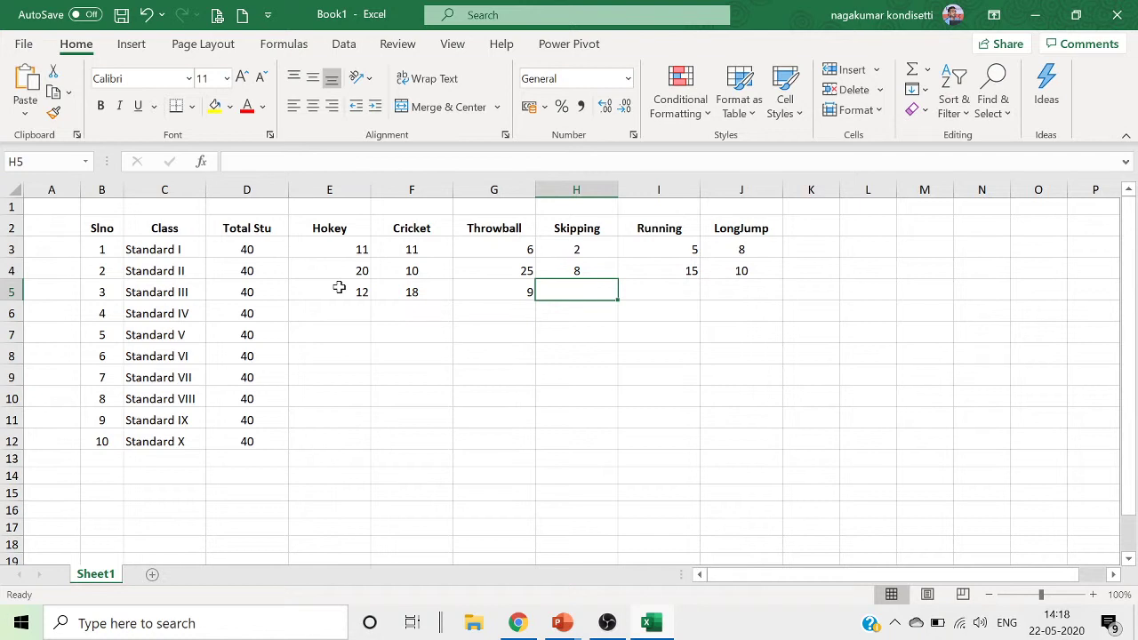
{"action": "type", "text": "1"}
{"action": "key", "text": "Tab"}
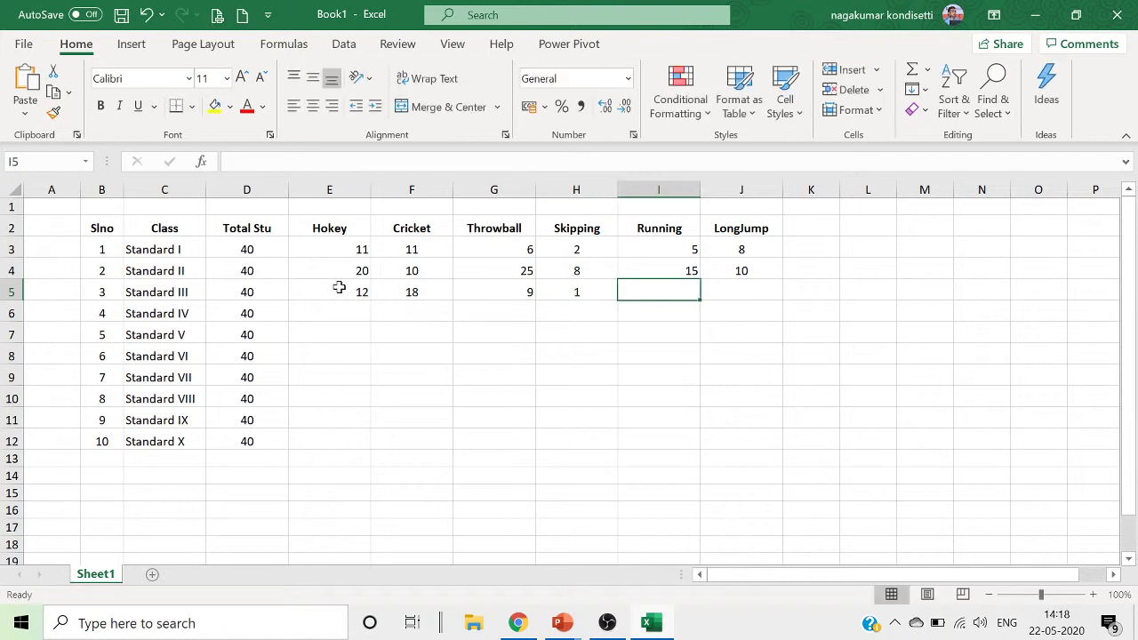
{"action": "type", "text": "10"}
{"action": "key", "text": "Tab"}
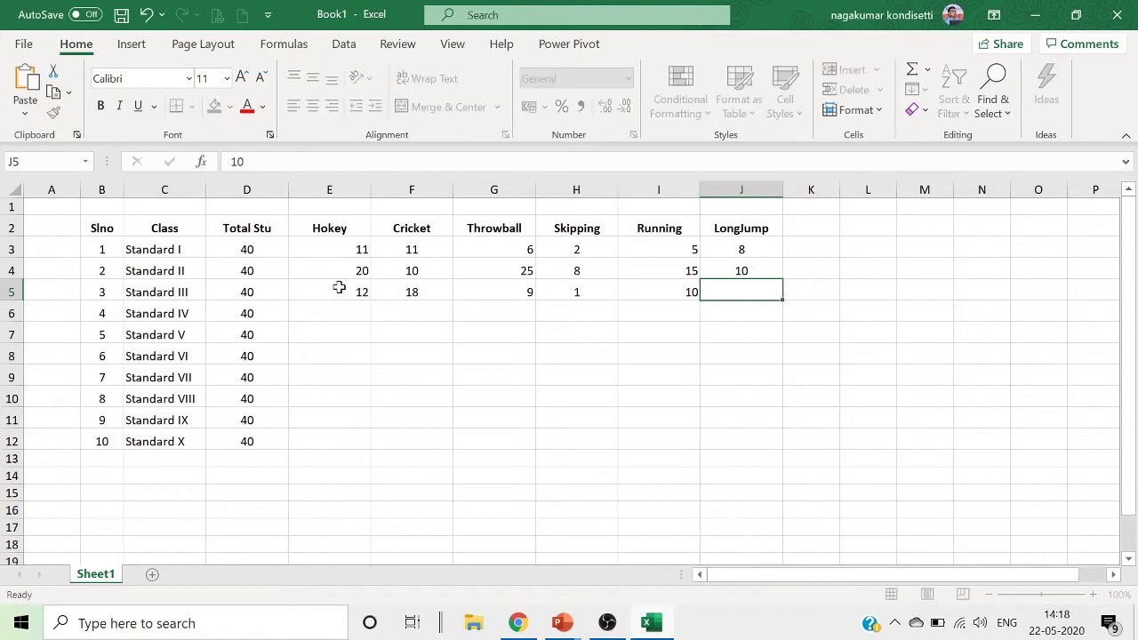
{"action": "type", "text": "5"}
{"action": "key", "text": "Return"}
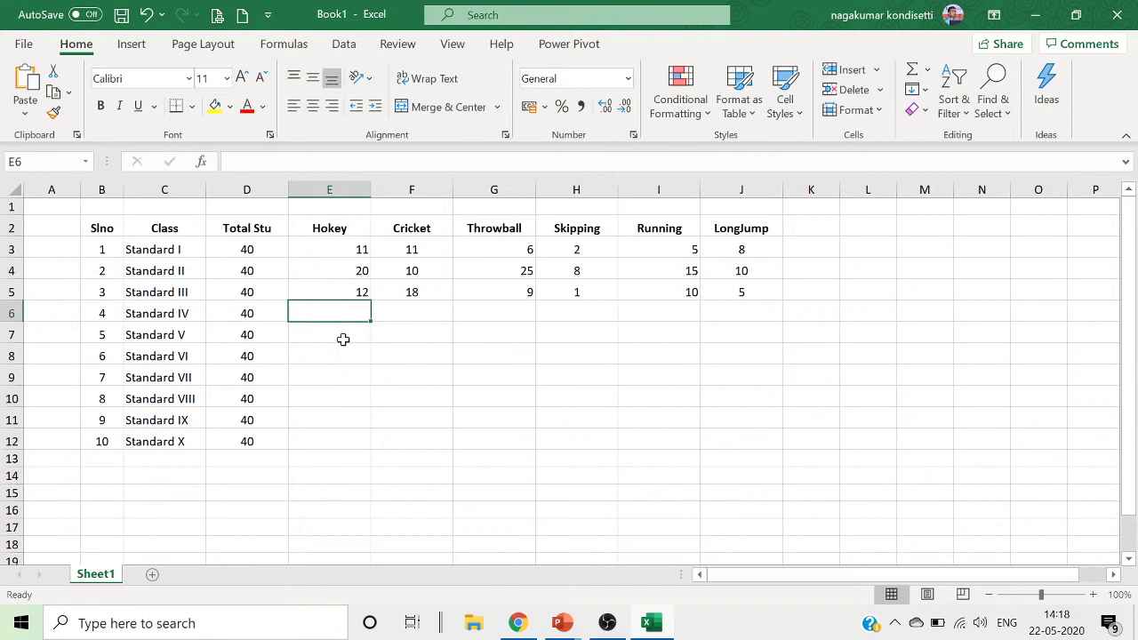
Enter the Hokey figures 4, 30, 19, 12, 31, 16 and 9 for Standards IV to X down E6:E12.
{"action": "type", "text": "4"}
{"action": "key", "text": "Return"}
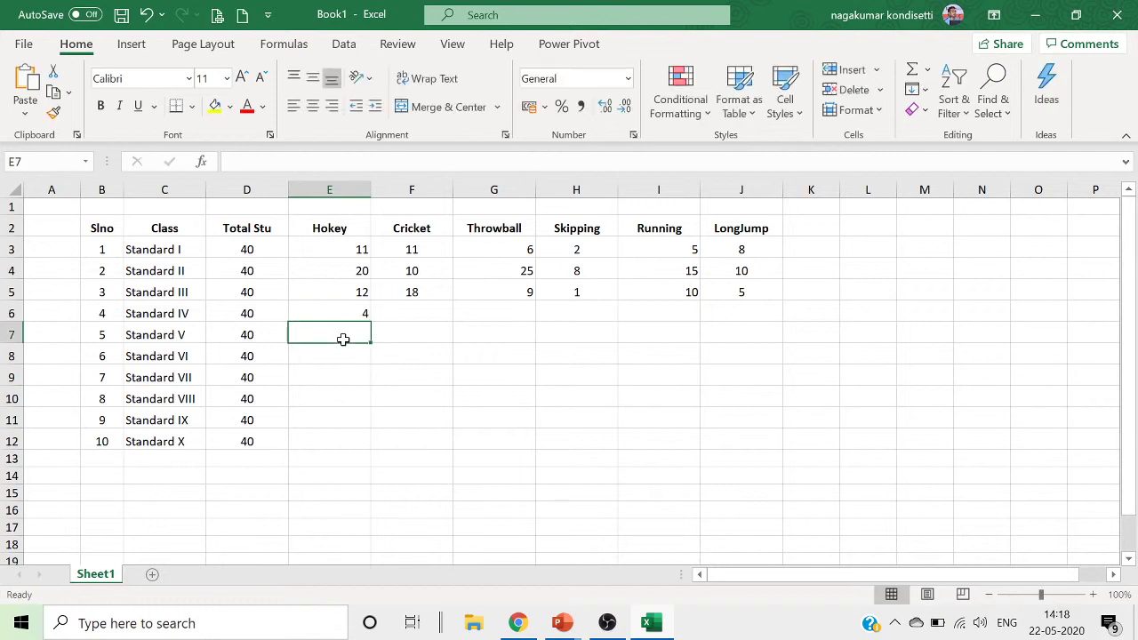
{"action": "type", "text": "30"}
{"action": "key", "text": "Return"}
{"action": "type", "text": "19"}
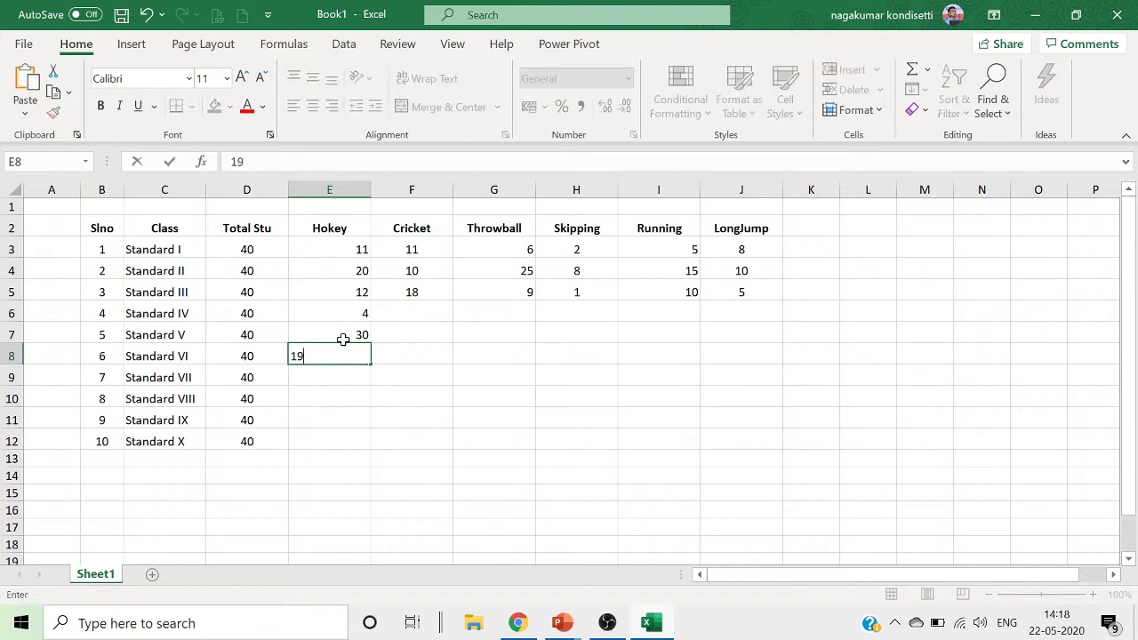
{"action": "key", "text": "Return"}
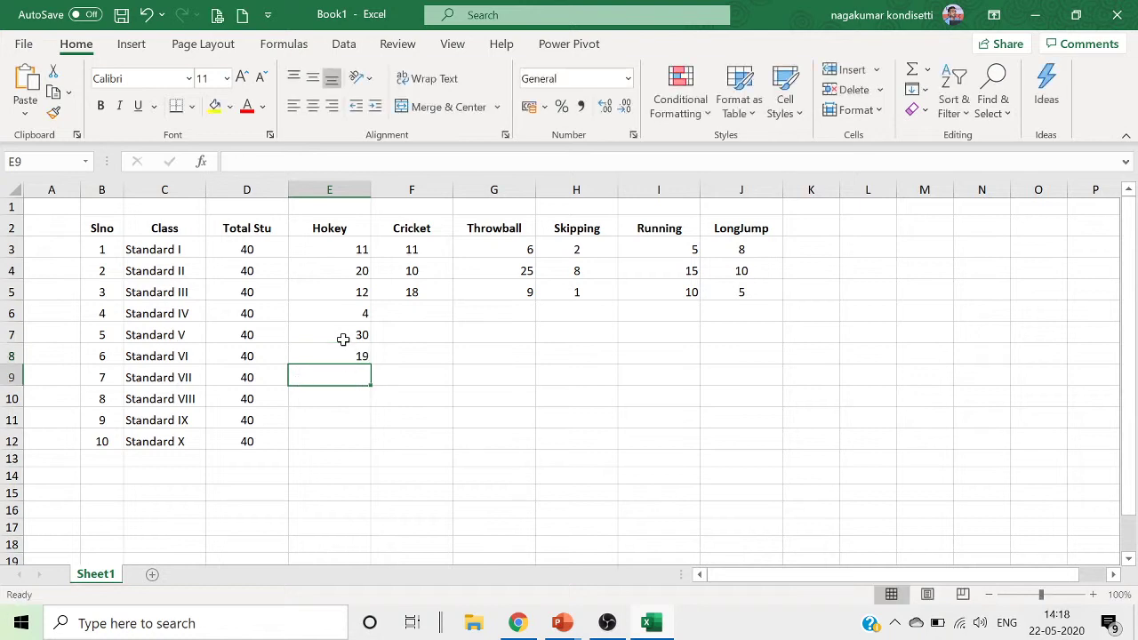
{"action": "type", "text": "12"}
{"action": "key", "text": "Return"}
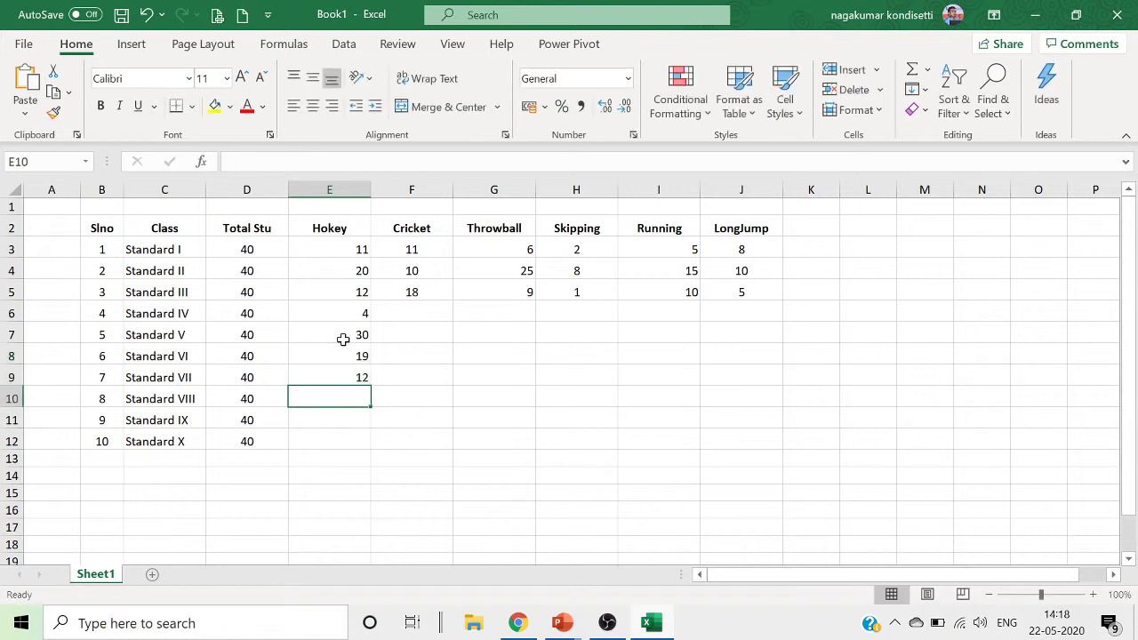
{"action": "type", "text": "31"}
{"action": "key", "text": "Return"}
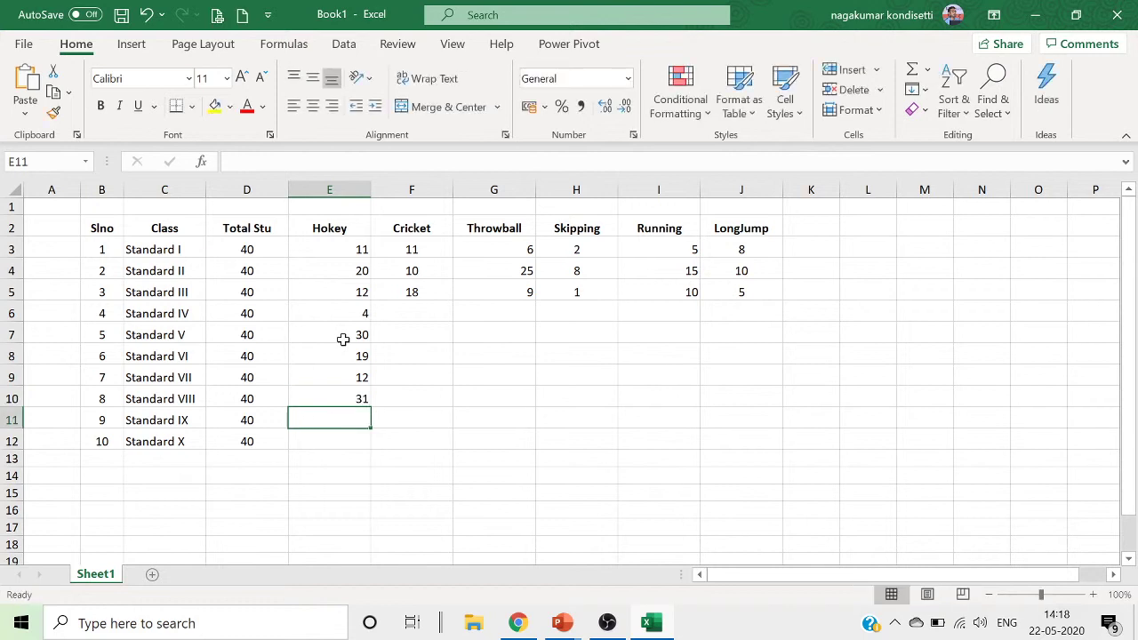
{"action": "type", "text": "16"}
{"action": "key", "text": "Return"}
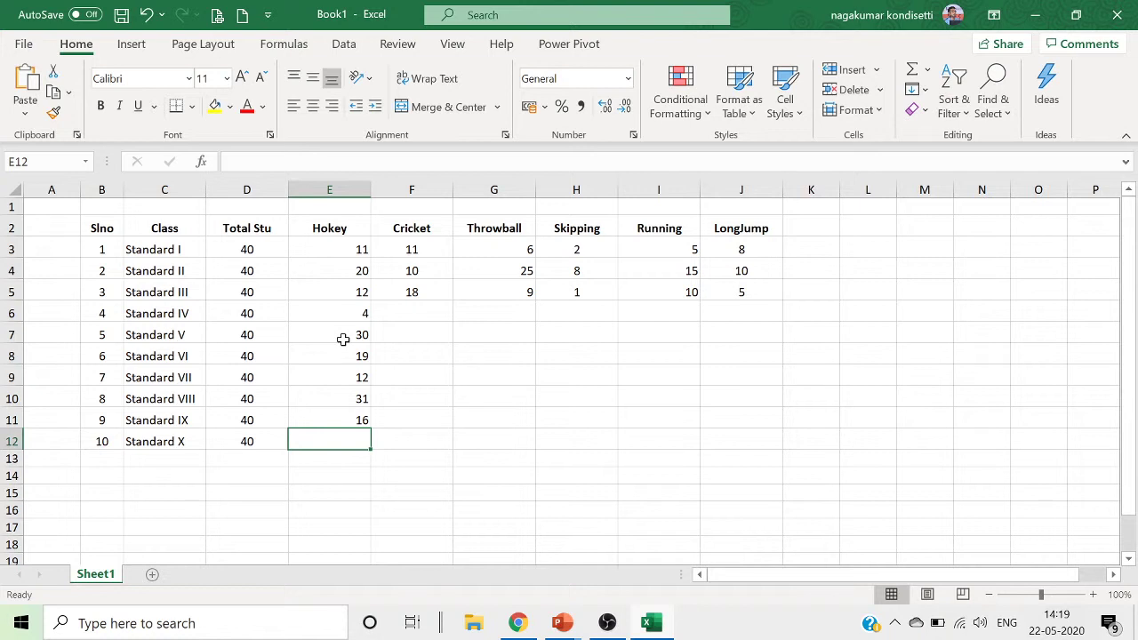
{"action": "type", "text": "9"}
{"action": "key", "text": "Tab"}
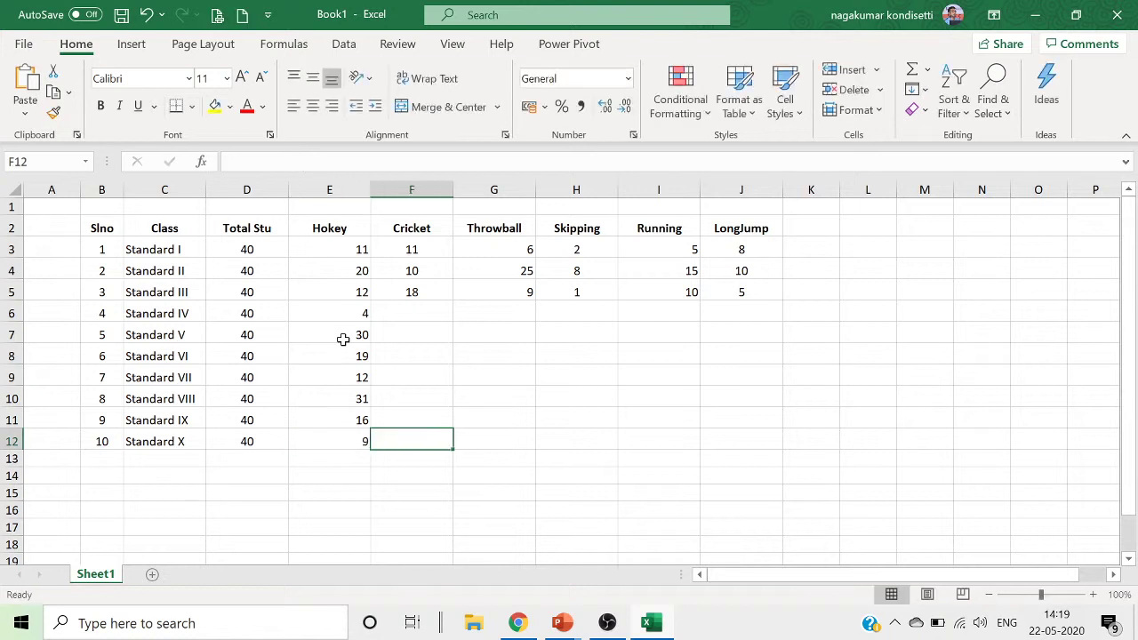
Enter the Cricket figures 36, 14, 2 and 16 for Standards IV to VII down F6:F9.
{"action": "key", "text": "Up"}
{"action": "key", "text": "Up"}
{"action": "key", "text": "Up"}
{"action": "key", "text": "Up"}
{"action": "key", "text": "Up"}
{"action": "key", "text": "Up"}
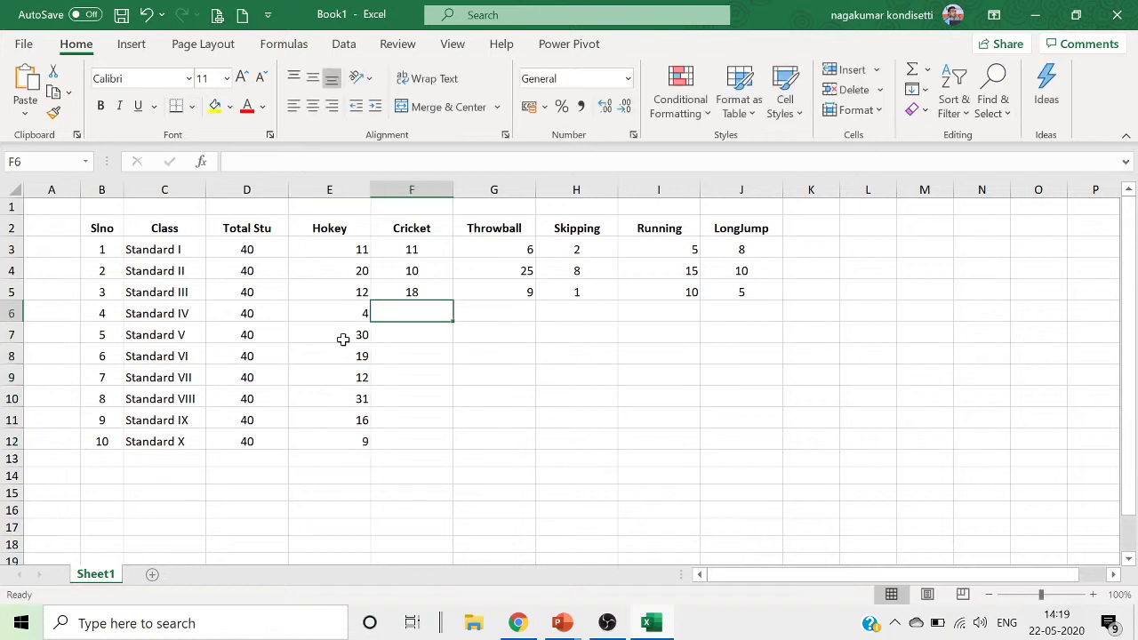
{"action": "type", "text": "18"}
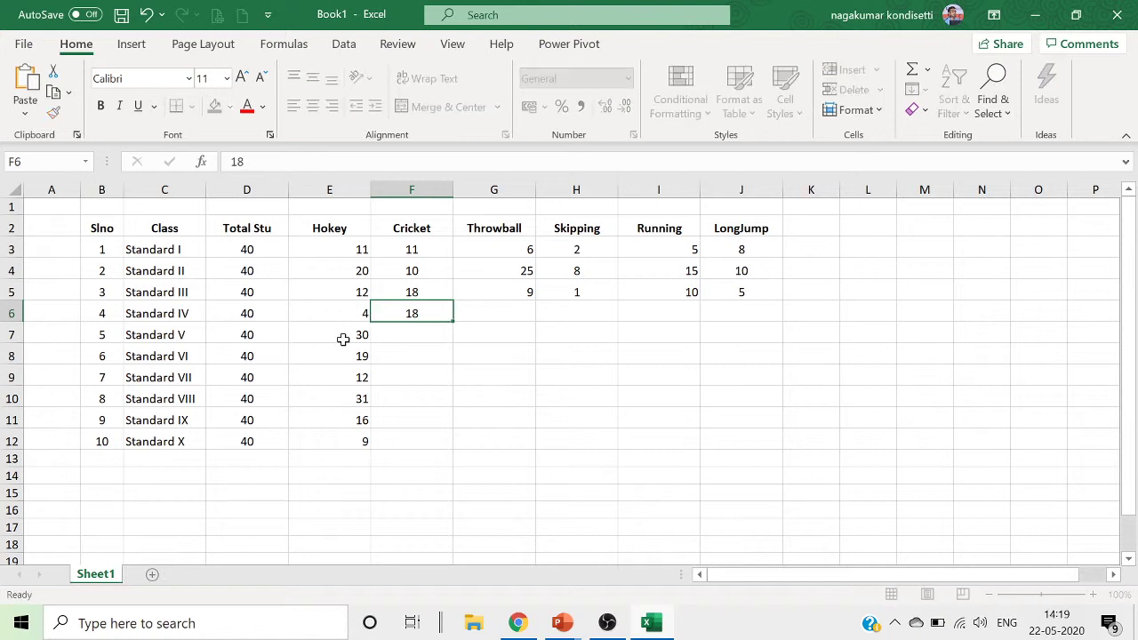
{"action": "key", "text": "Return"}
{"action": "key", "text": "Up"}
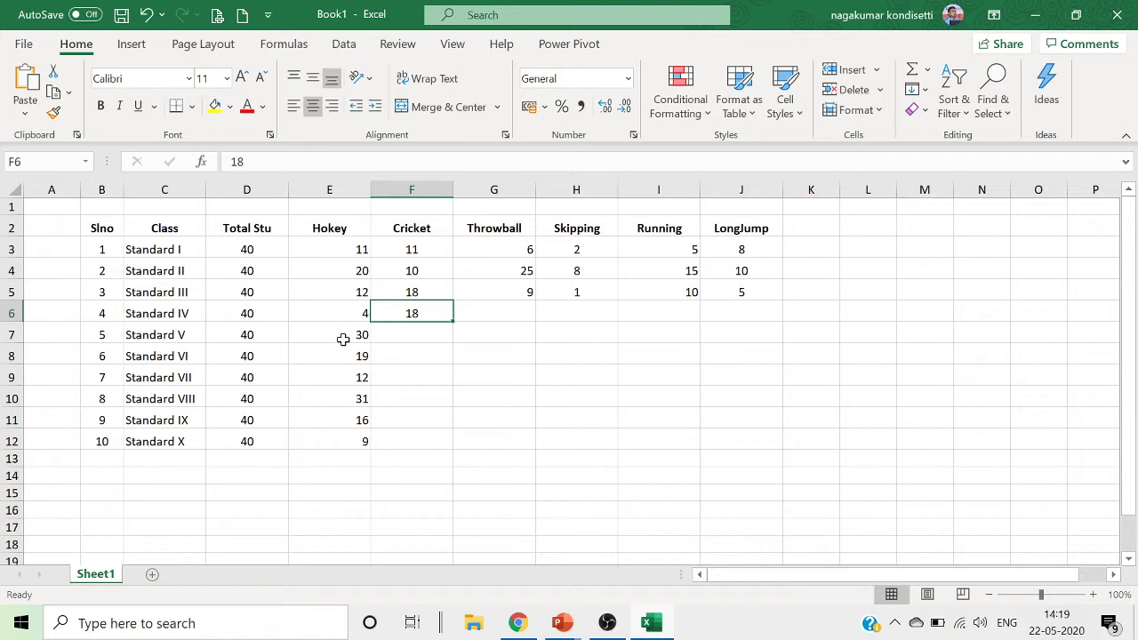
{"action": "type", "text": "36"}
{"action": "key", "text": "Return"}
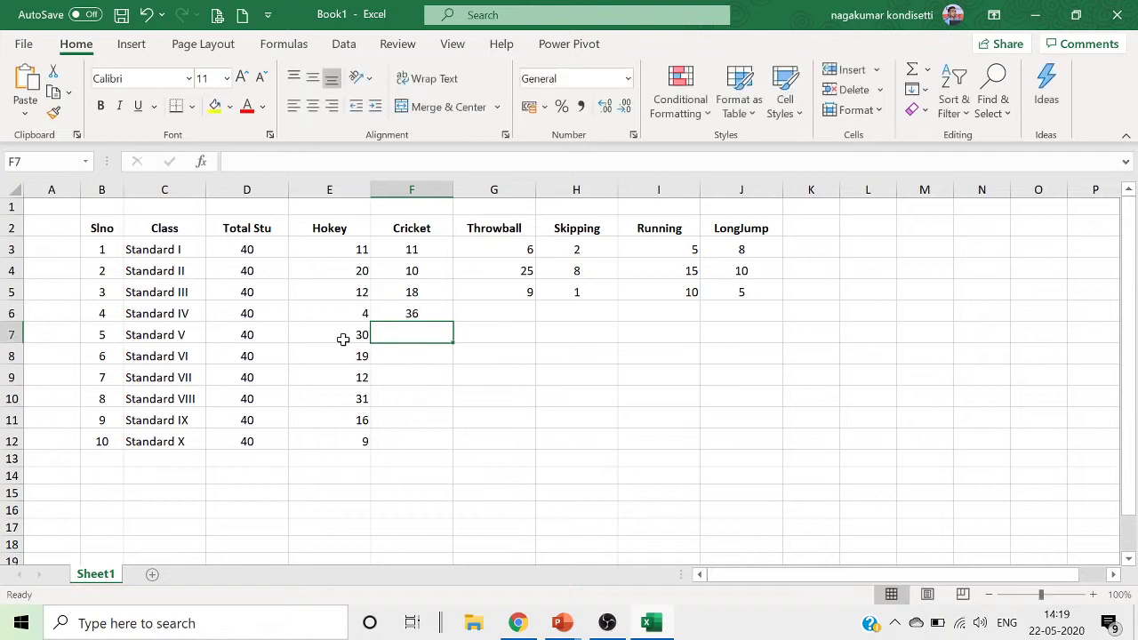
{"action": "type", "text": "14"}
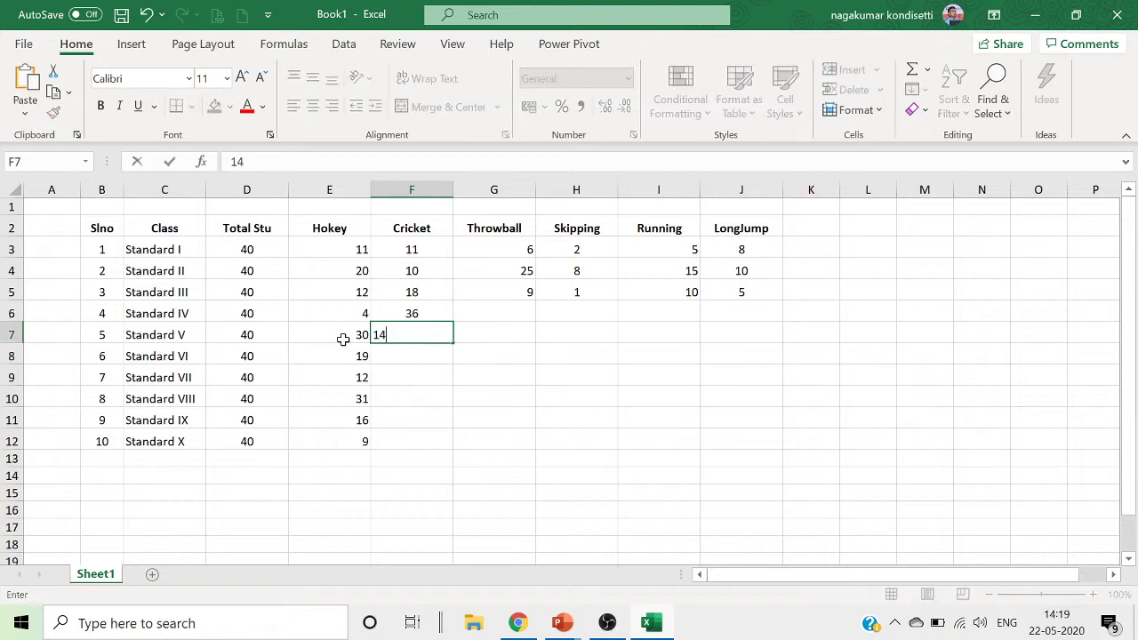
{"action": "key", "text": "Return"}
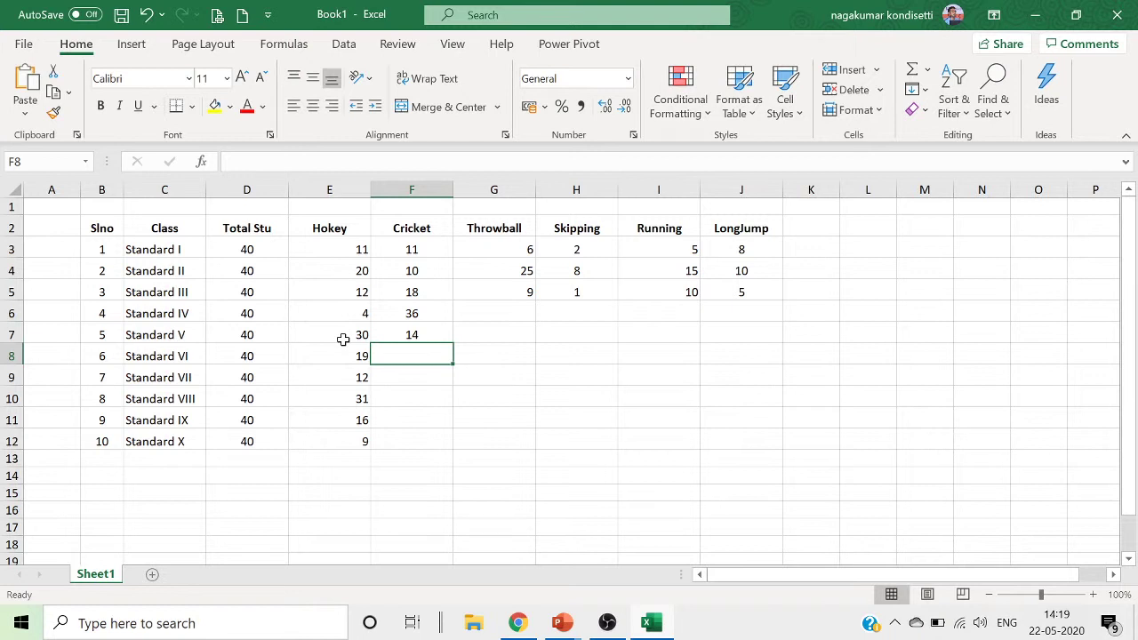
{"action": "type", "text": "2"}
{"action": "key", "text": "Return"}
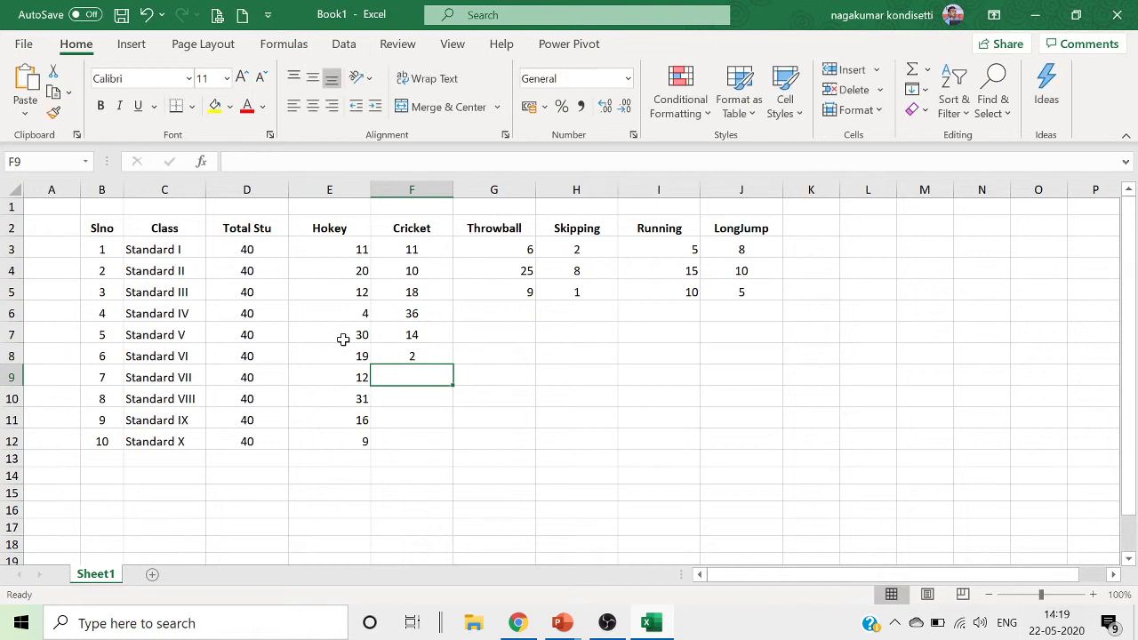
{"action": "type", "text": "16"}
{"action": "key", "text": "Return"}
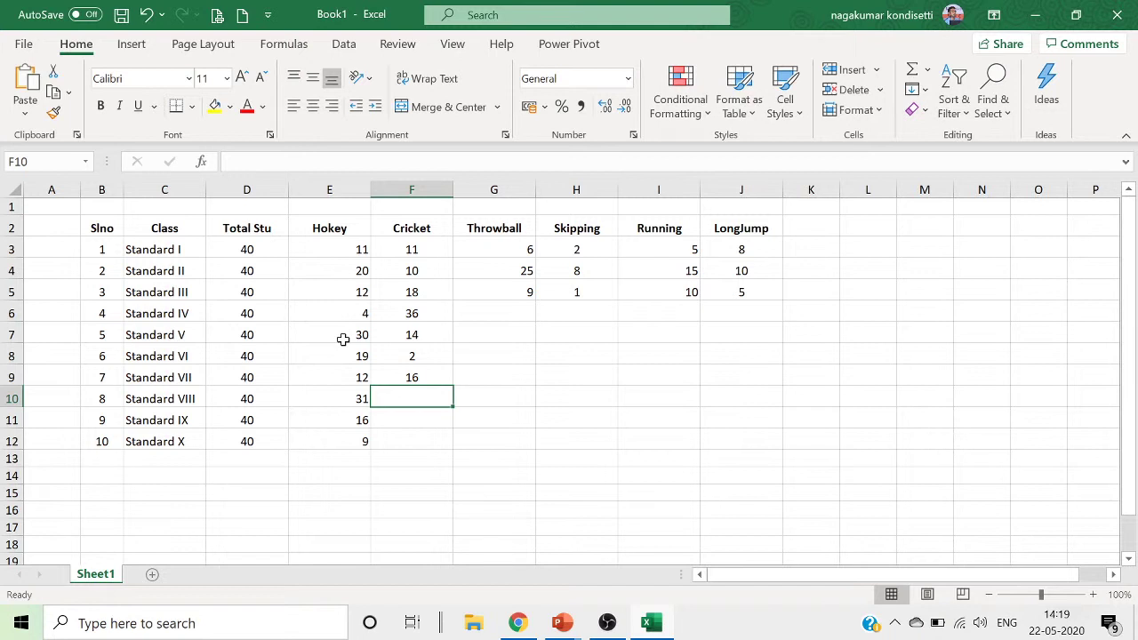
Enter the Cricket figures 17, 22 and 28 for Standards VIII to X down F10:F12.
{"action": "type", "text": "33"}
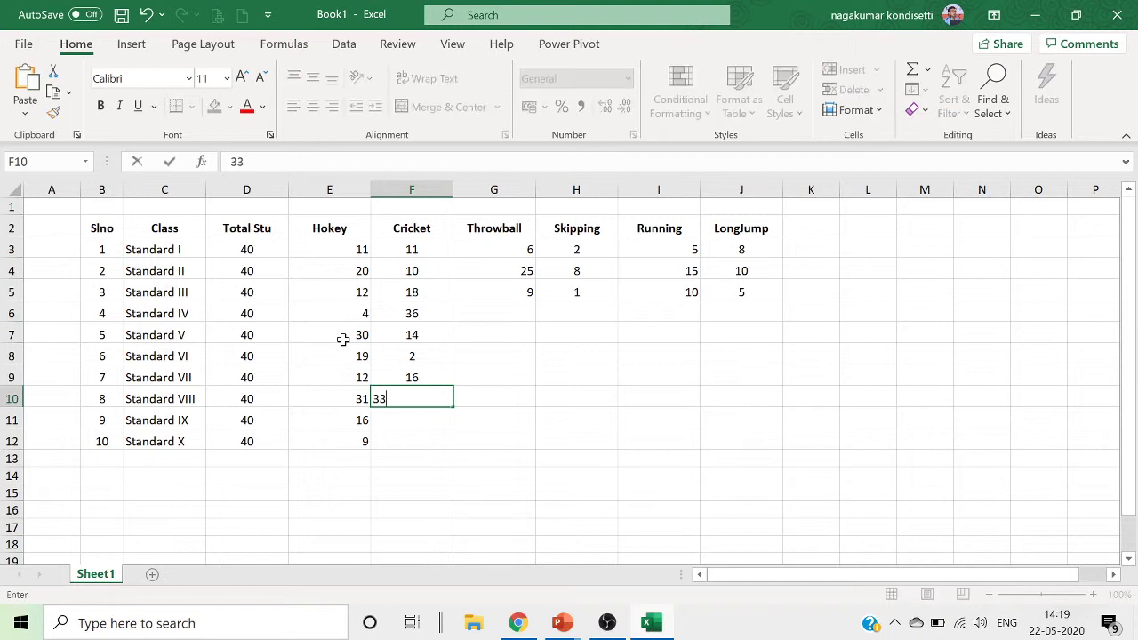
{"action": "key", "text": "BackSpace"}
{"action": "key", "text": "BackSpace"}
{"action": "type", "text": "14"}
{"action": "key", "text": "BackSpace"}
{"action": "type", "text": "7"}
{"action": "key", "text": "Return"}
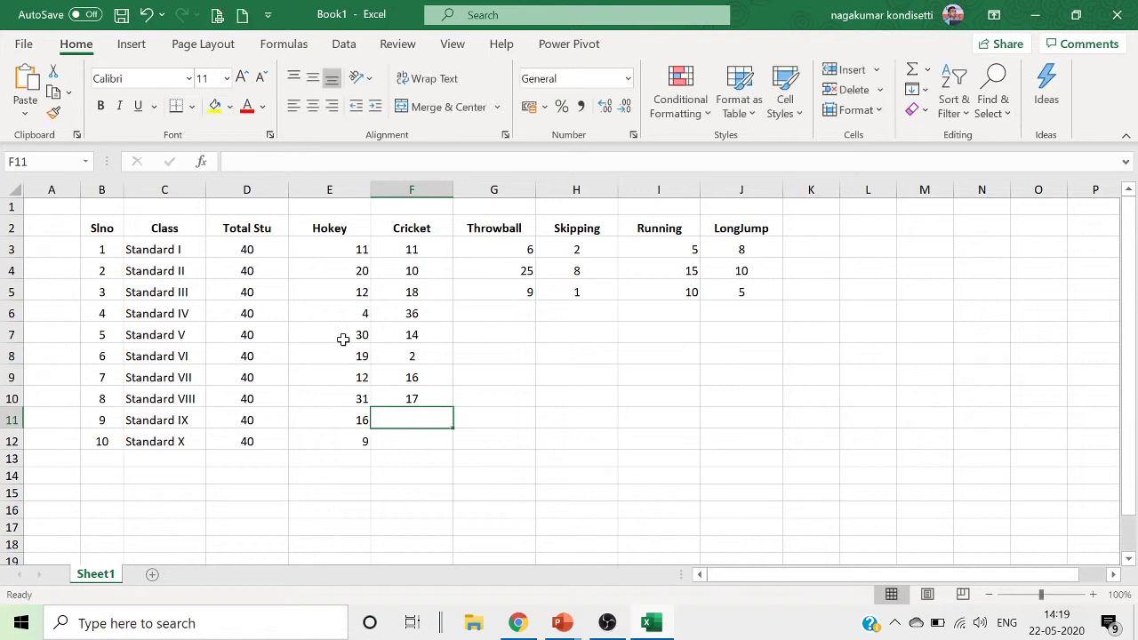
{"action": "type", "text": "22"}
{"action": "key", "text": "Return"}
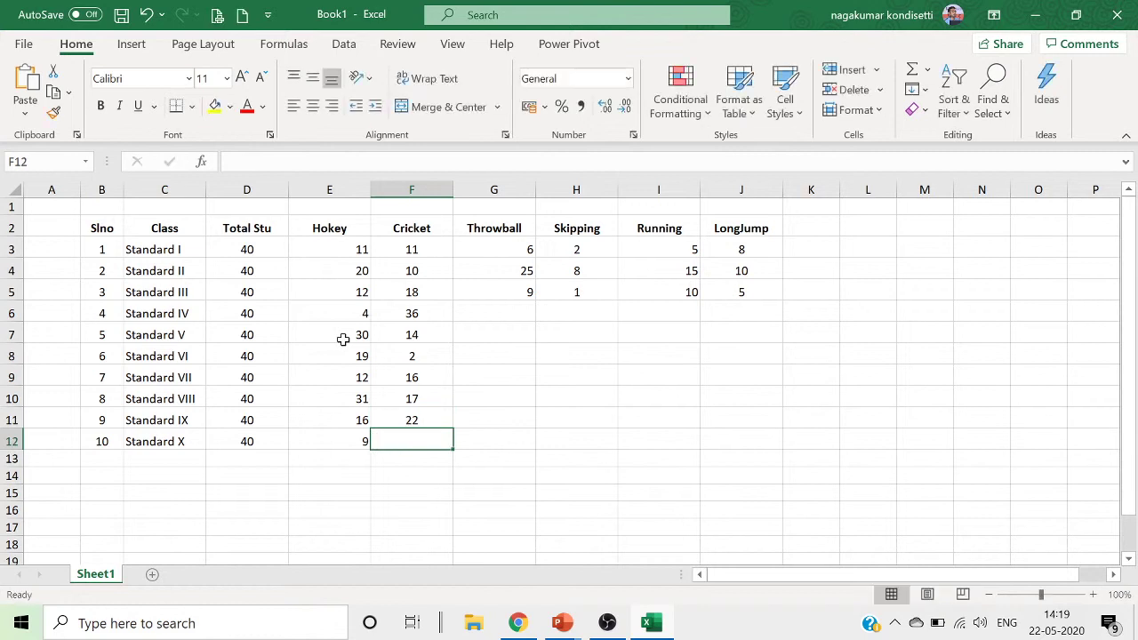
{"action": "type", "text": "28"}
Enter 7 as the Standard IV Throwball figure in G6 and fill it down to G12.
{"action": "key", "text": "Right"}
{"action": "key", "text": "Up"}
{"action": "key", "text": "Up"}
{"action": "key", "text": "Up"}
{"action": "key", "text": "Up"}
{"action": "key", "text": "Up"}
{"action": "key", "text": "Up"}
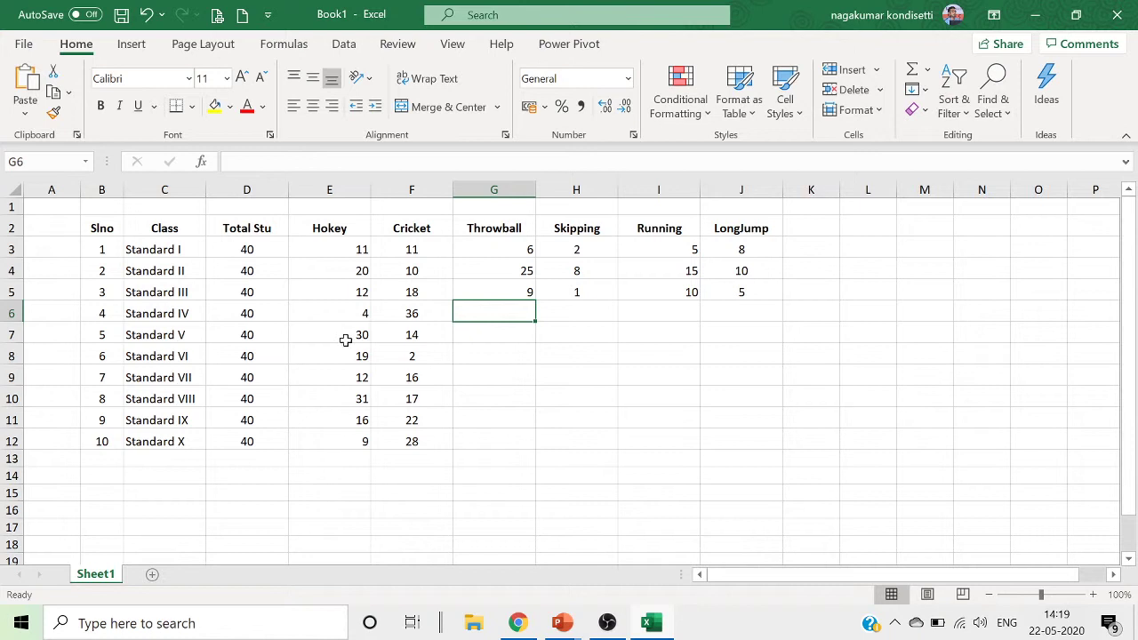
{"action": "type", "text": "7"}
{"action": "key", "text": "Return"}
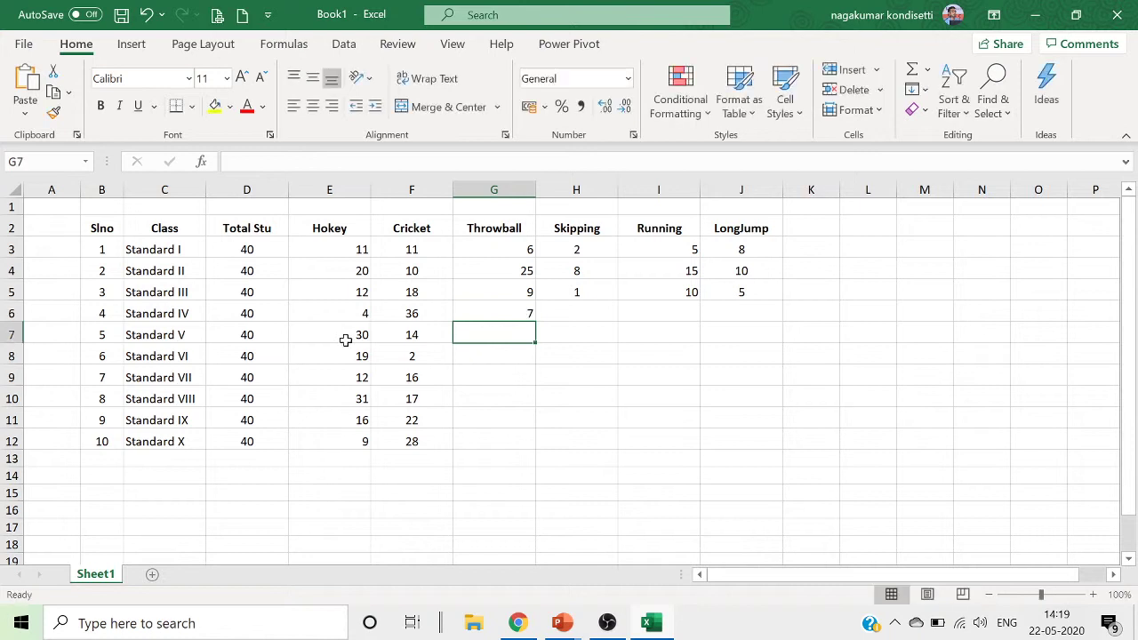
{"action": "left_click", "coordinate": [513, 317]}
{"action": "left_click_drag", "start_coordinate": [536, 322], "coordinate": [527, 450]}
Change the Throwball figures to 9 in G7, 8 in G9, 11 in G10, 17 in G11, 19 in G12 and 22 in G6.
{"action": "left_click", "coordinate": [507, 338]}
{"action": "type", "text": "9"}
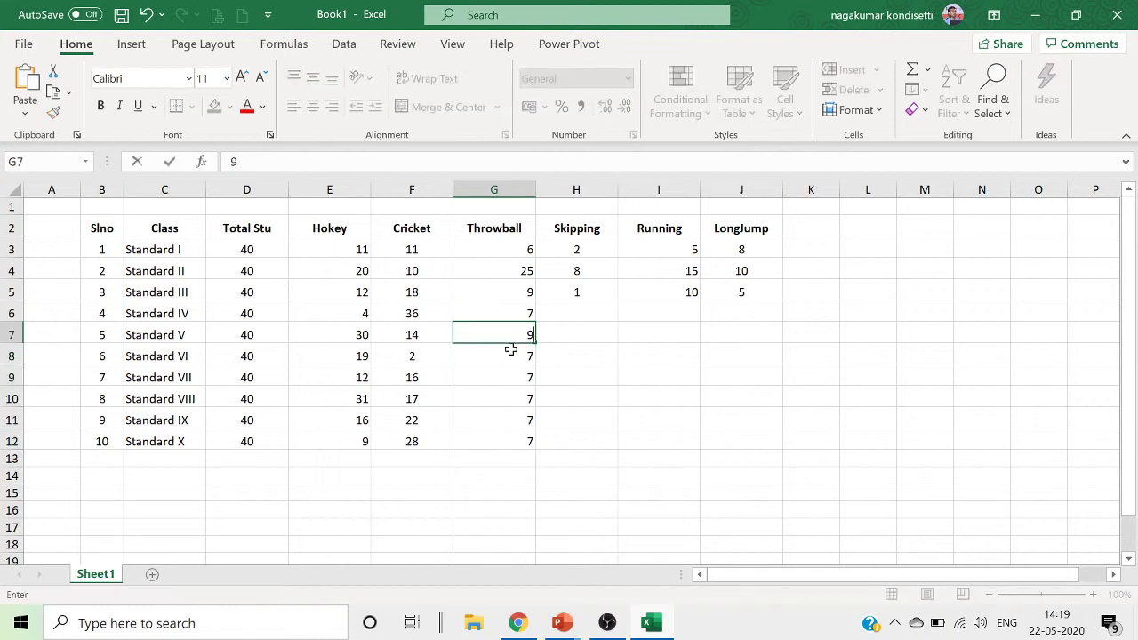
{"action": "key", "text": "Return"}
{"action": "key", "text": "Return"}
{"action": "type", "text": "8"}
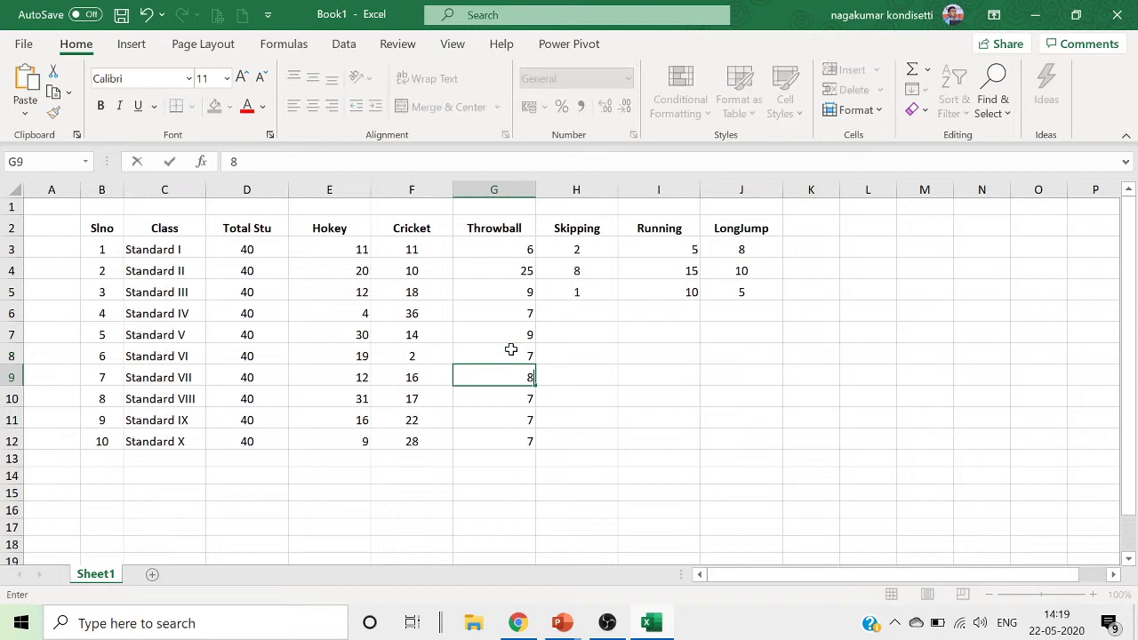
{"action": "key", "text": "Return"}
{"action": "type", "text": "11"}
{"action": "key", "text": "Return"}
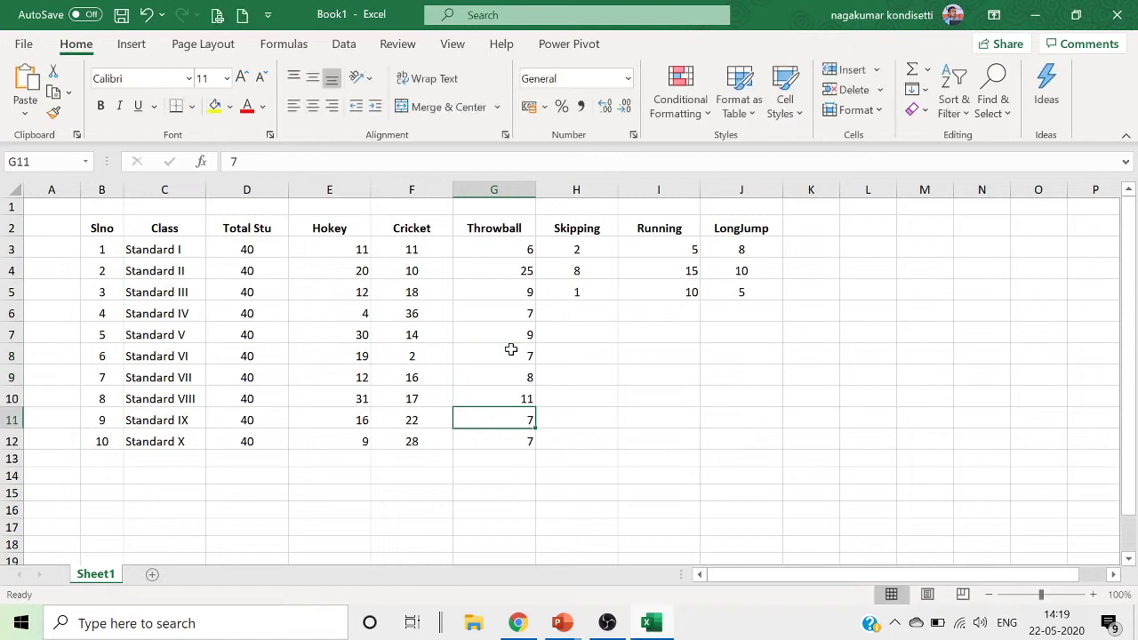
{"action": "type", "text": "17"}
{"action": "key", "text": "Return"}
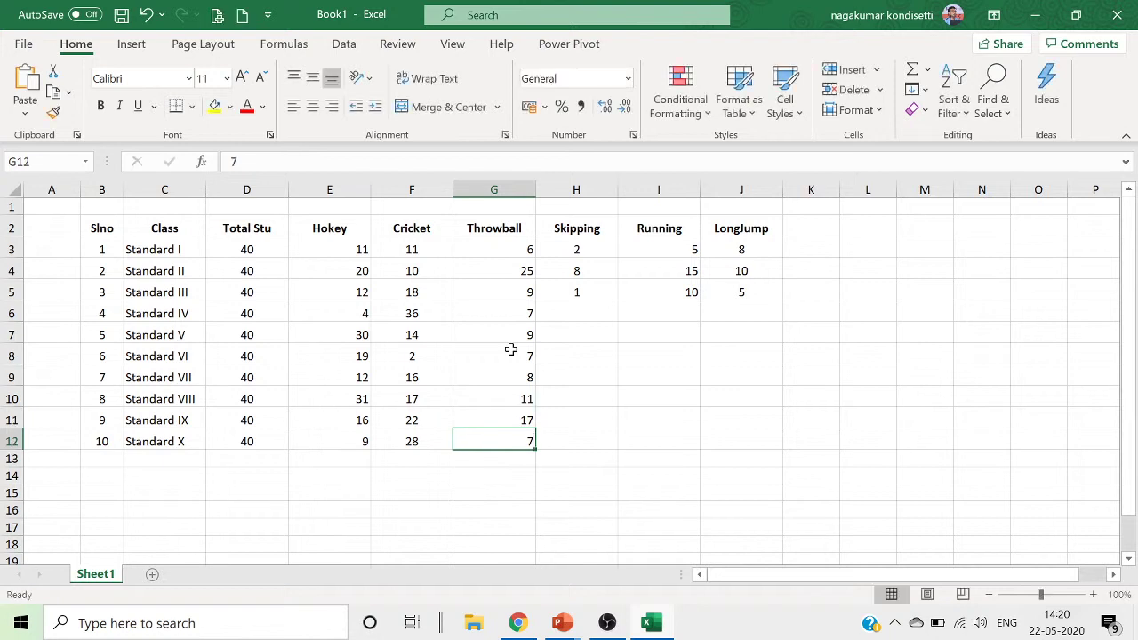
{"action": "type", "text": "19"}
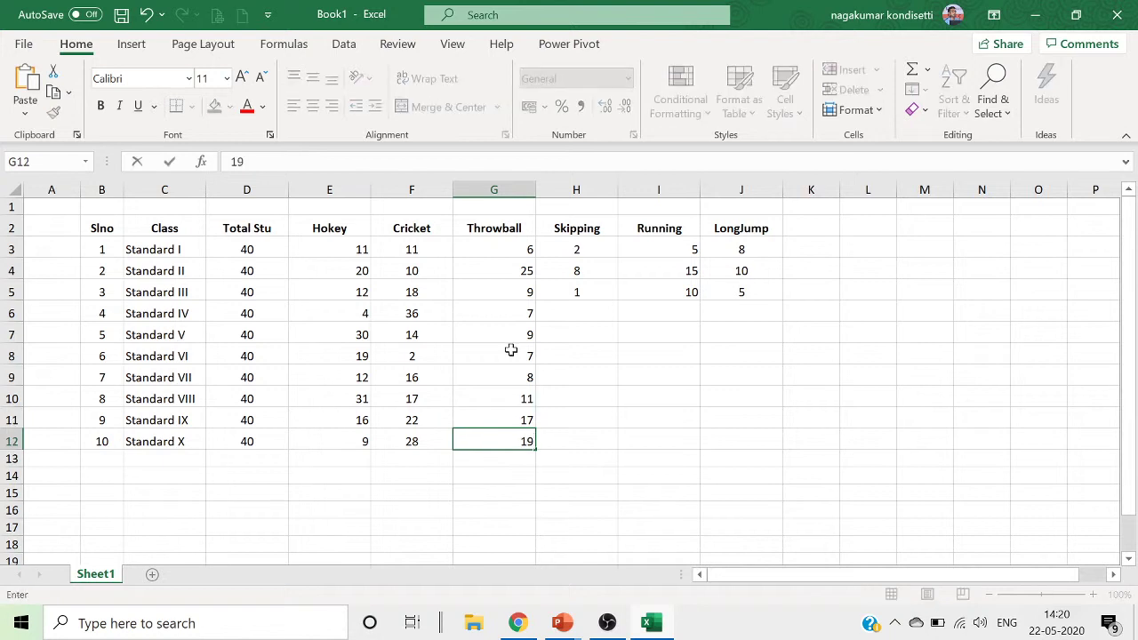
{"action": "left_click", "coordinate": [526, 309]}
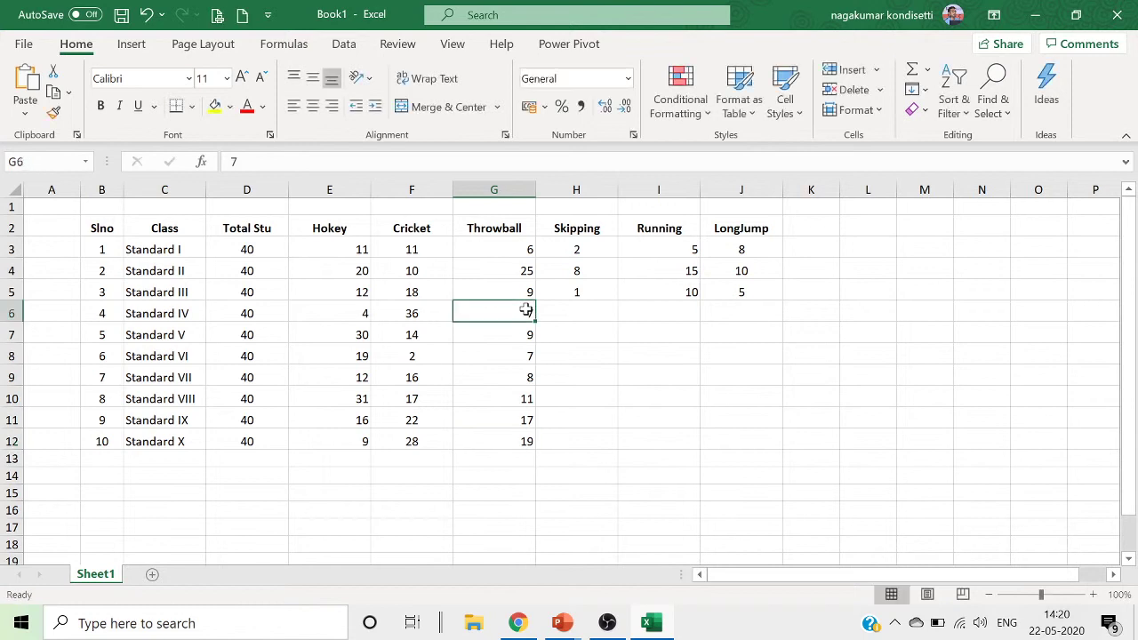
{"action": "type", "text": "22"}
{"action": "key", "text": "Tab"}
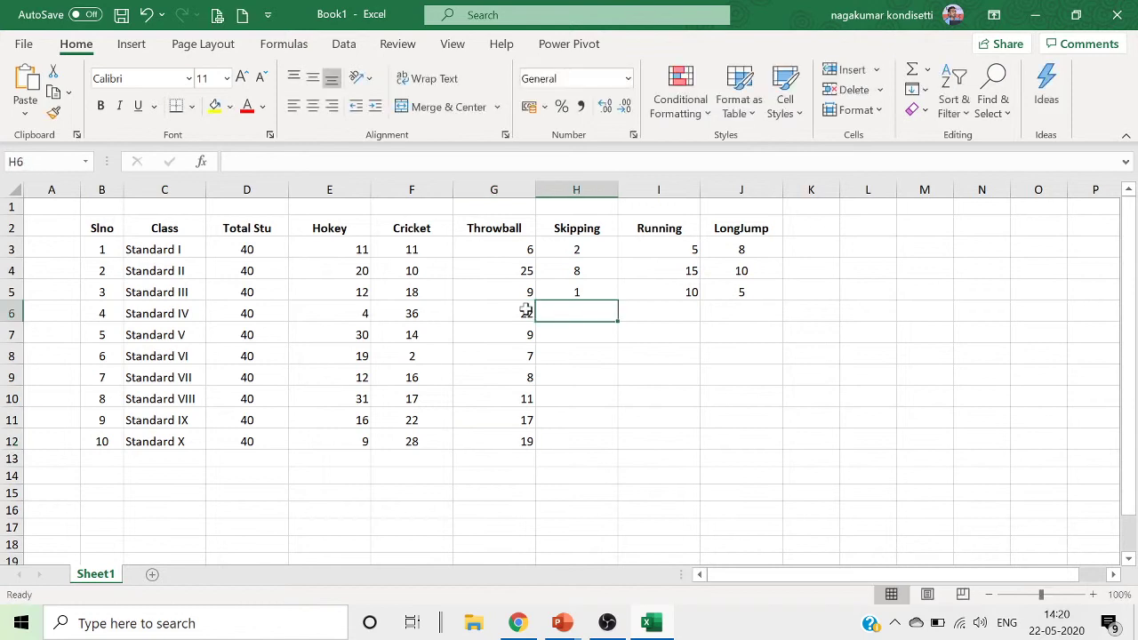
Fill the Standard III Skipping figure from H5 down to H12, and set H6 to 21 and H8 to 31.
{"action": "left_click", "coordinate": [583, 292]}
{"action": "left_click_drag", "start_coordinate": [622, 299], "coordinate": [612, 449]}
{"action": "left_click", "coordinate": [591, 311]}
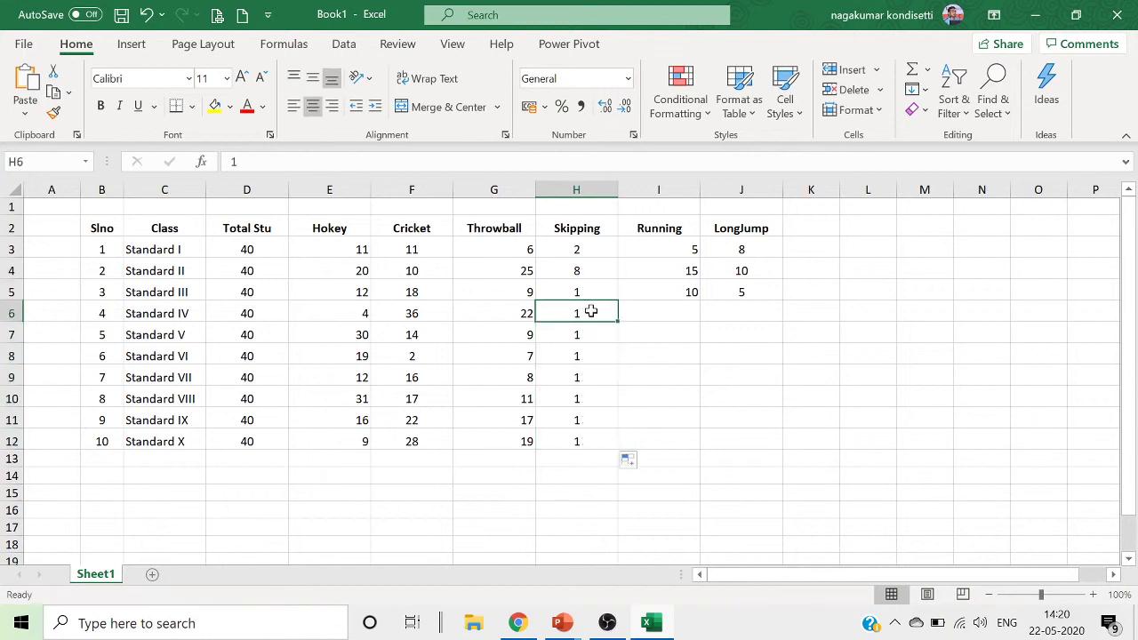
{"action": "type", "text": "21"}
{"action": "key", "text": "Return"}
{"action": "key", "text": "Return"}
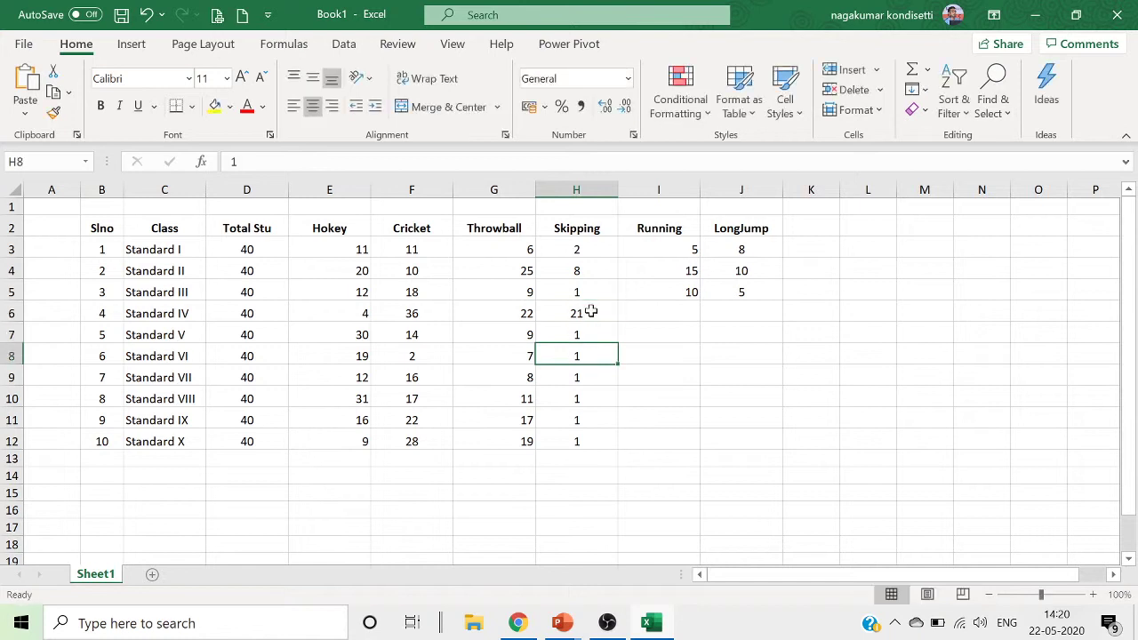
{"action": "type", "text": "31"}
{"action": "key", "text": "Return"}
Change the Skipping figures to 11 in H12, 5 in H9, 8 in H11, 4 in H7 and 7 in H10.
{"action": "key", "text": "Return"}
{"action": "key", "text": "Return"}
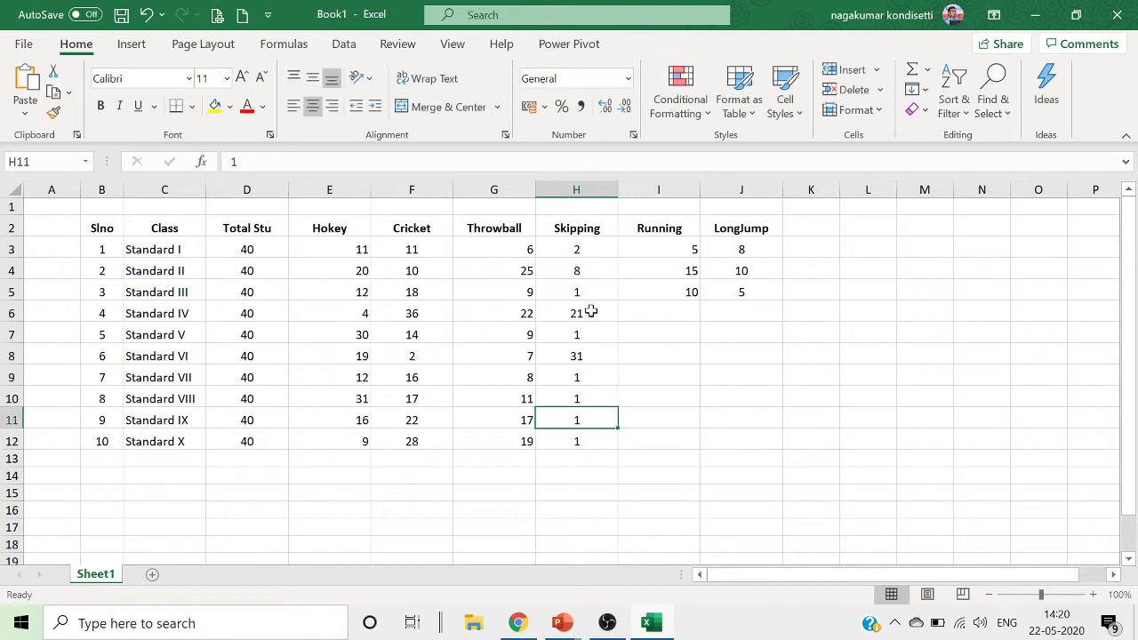
{"action": "key", "text": "Return"}
{"action": "key", "text": "Return"}
{"action": "type", "text": "1"}
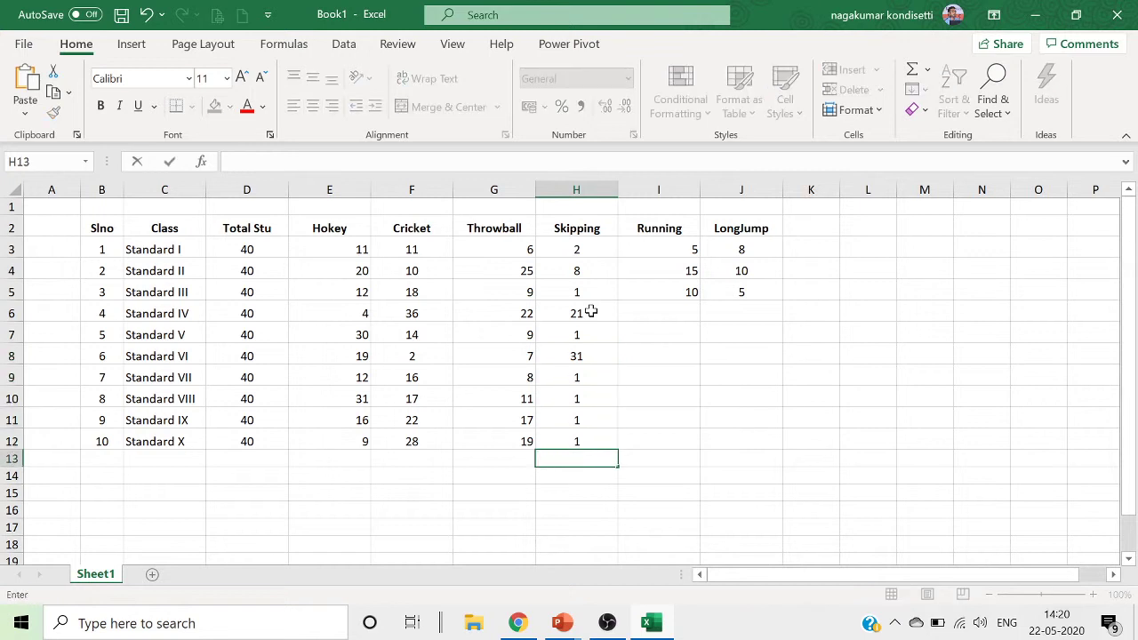
{"action": "key", "text": "Return"}
{"action": "key", "text": "Up"}
{"action": "key", "text": "Up"}
{"action": "type", "text": "11"}
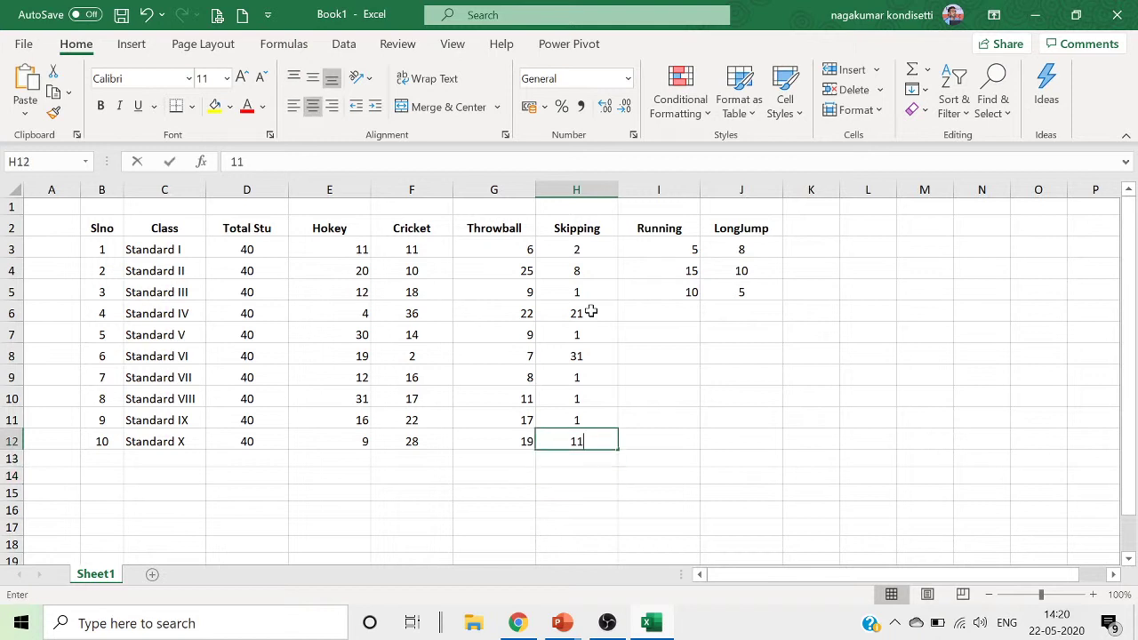
{"action": "left_click", "coordinate": [588, 401]}
{"action": "left_click", "coordinate": [588, 378]}
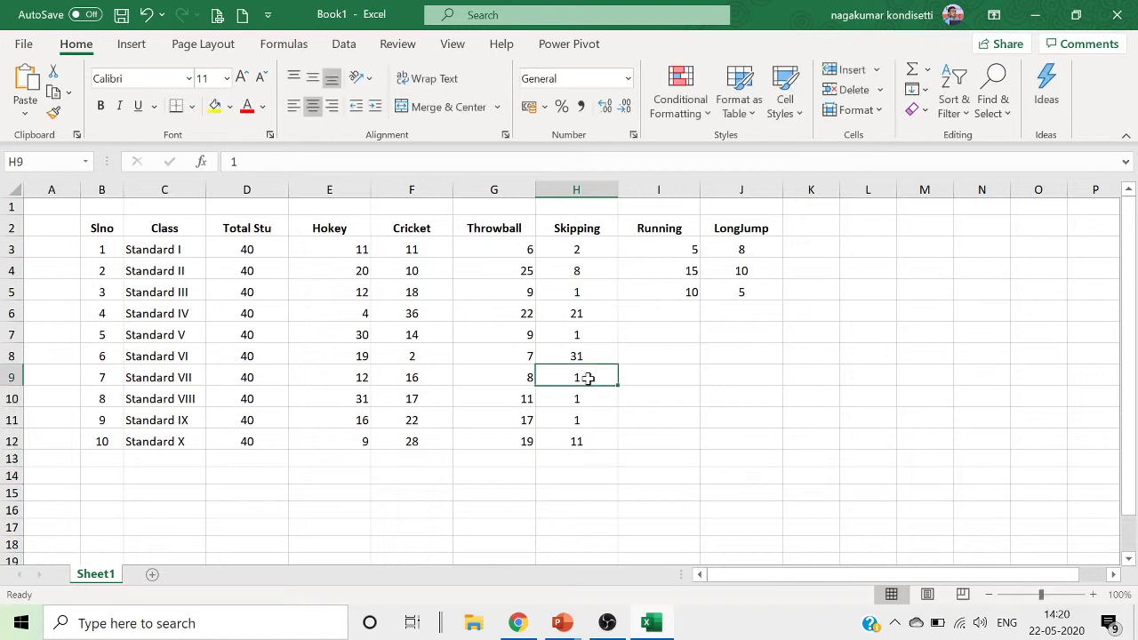
{"action": "type", "text": "5"}
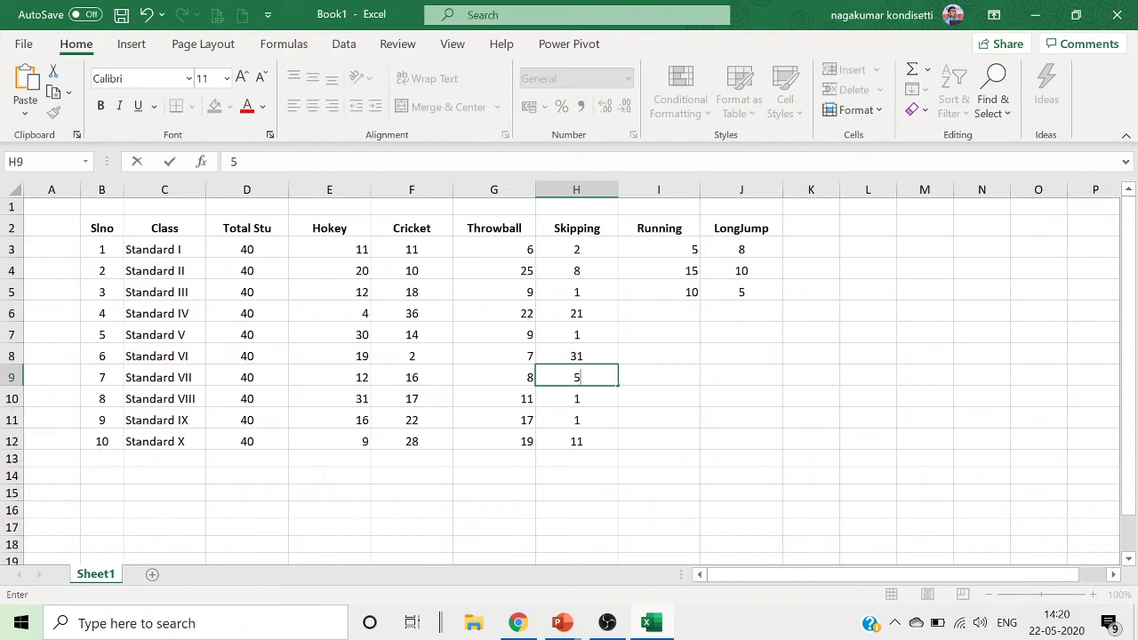
{"action": "left_click", "coordinate": [589, 419]}
{"action": "type", "text": "8"}
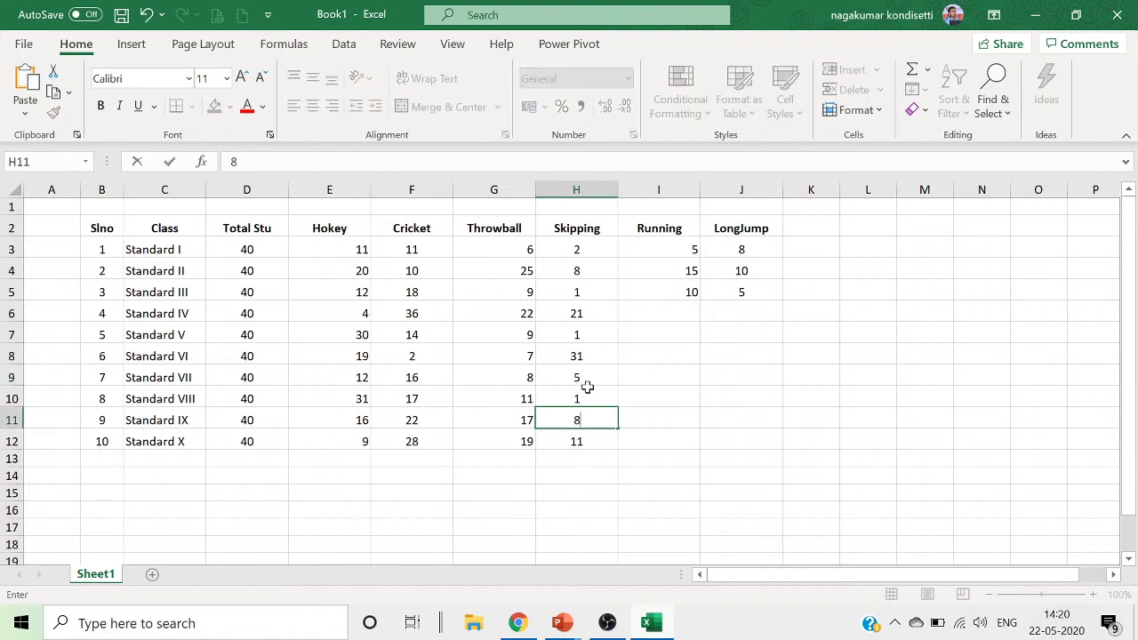
{"action": "left_click", "coordinate": [587, 334]}
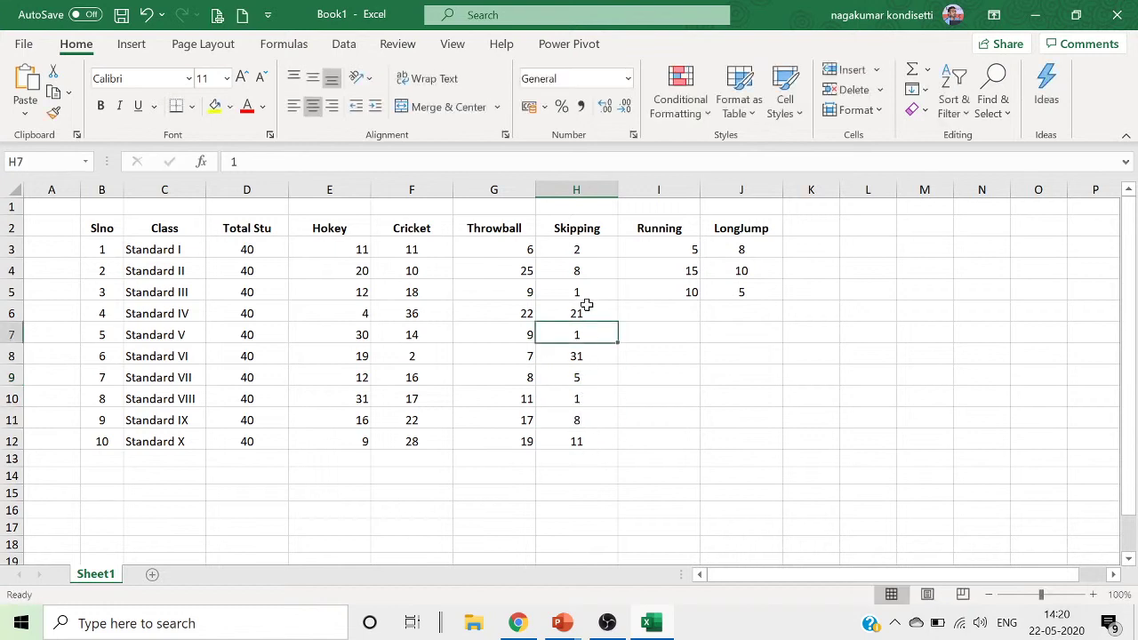
{"action": "type", "text": "4"}
{"action": "left_click", "coordinate": [586, 400]}
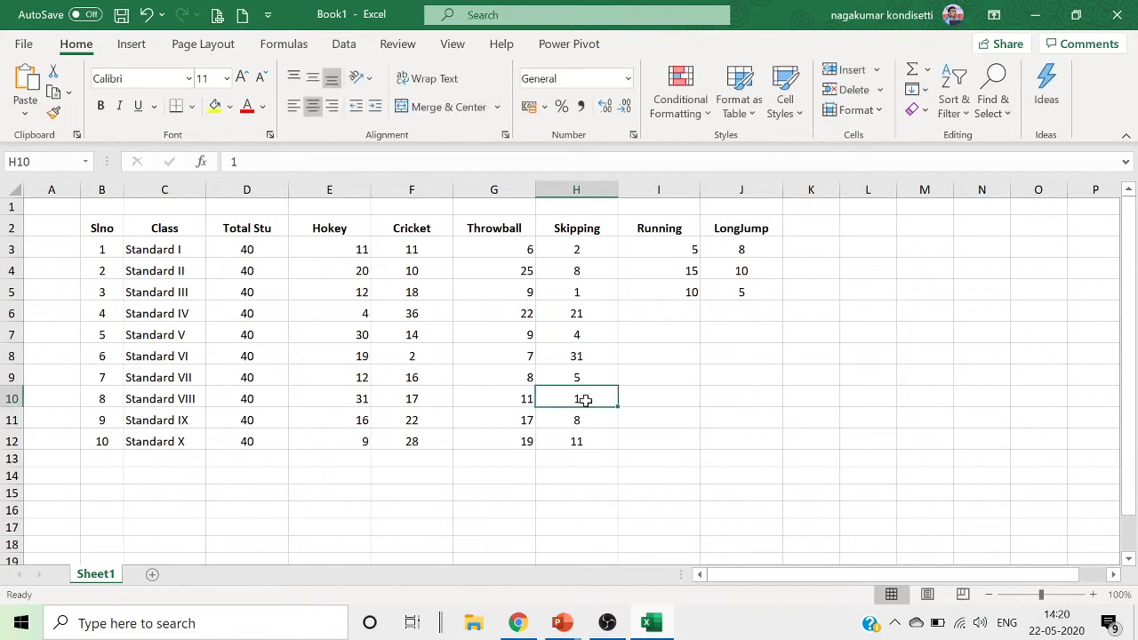
{"action": "type", "text": "7"}
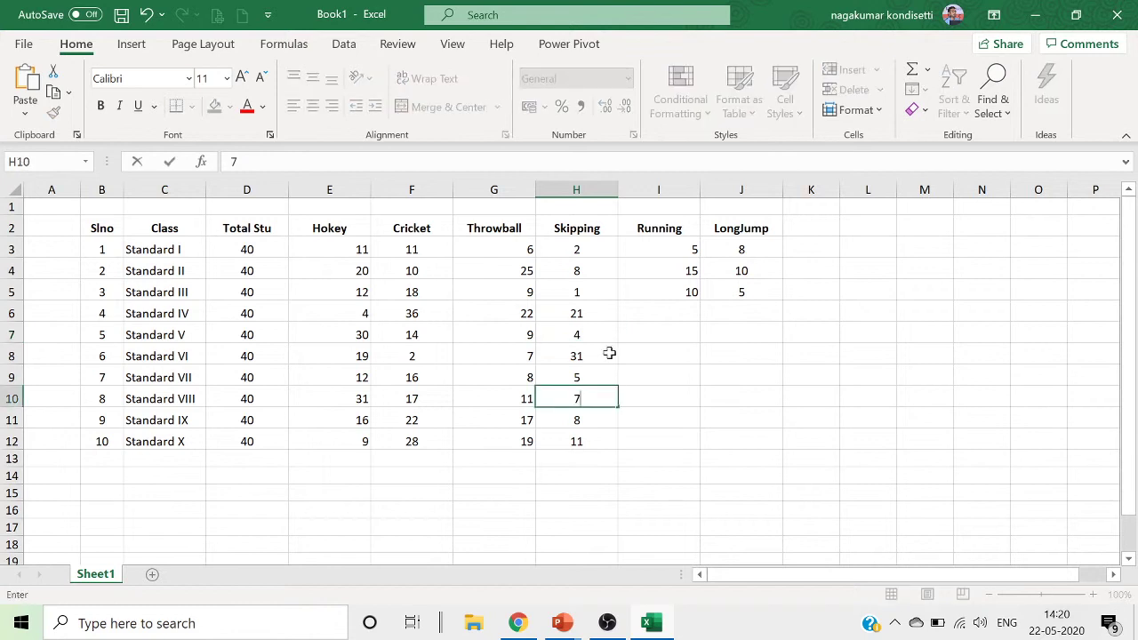
Fill the Standard III Running figure from I5 down to I12 for Standards IV to X.
{"action": "left_click", "coordinate": [697, 377]}
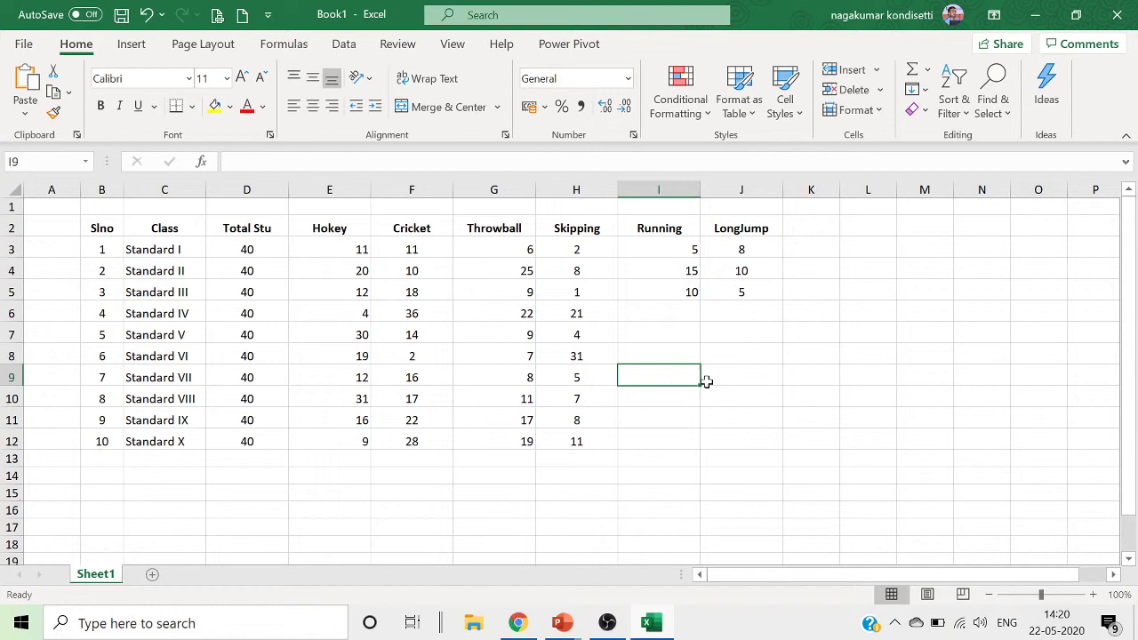
{"action": "left_click", "coordinate": [693, 325]}
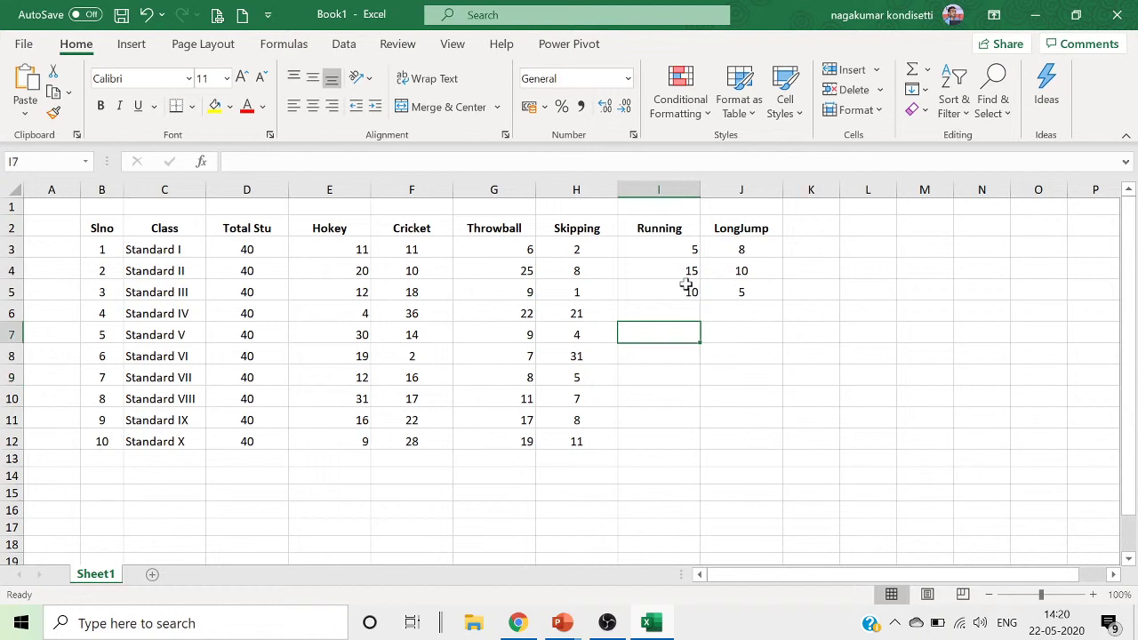
{"action": "left_click", "coordinate": [686, 284]}
{"action": "left_click_drag", "start_coordinate": [701, 301], "coordinate": [697, 451]}
Fill the Standard III LongJump figure from J5 down to J12 for Standards IV to X.
{"action": "left_click", "coordinate": [761, 336]}
{"action": "left_click", "coordinate": [748, 291]}
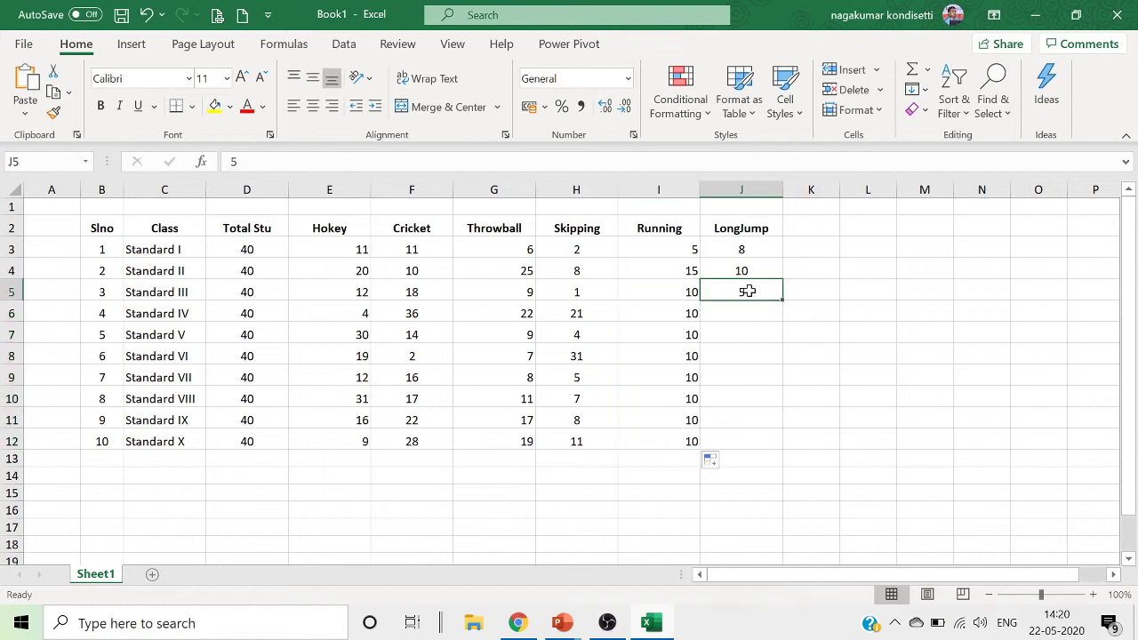
{"action": "left_click_drag", "start_coordinate": [783, 301], "coordinate": [779, 444]}
{"action": "left_click", "coordinate": [928, 359]}
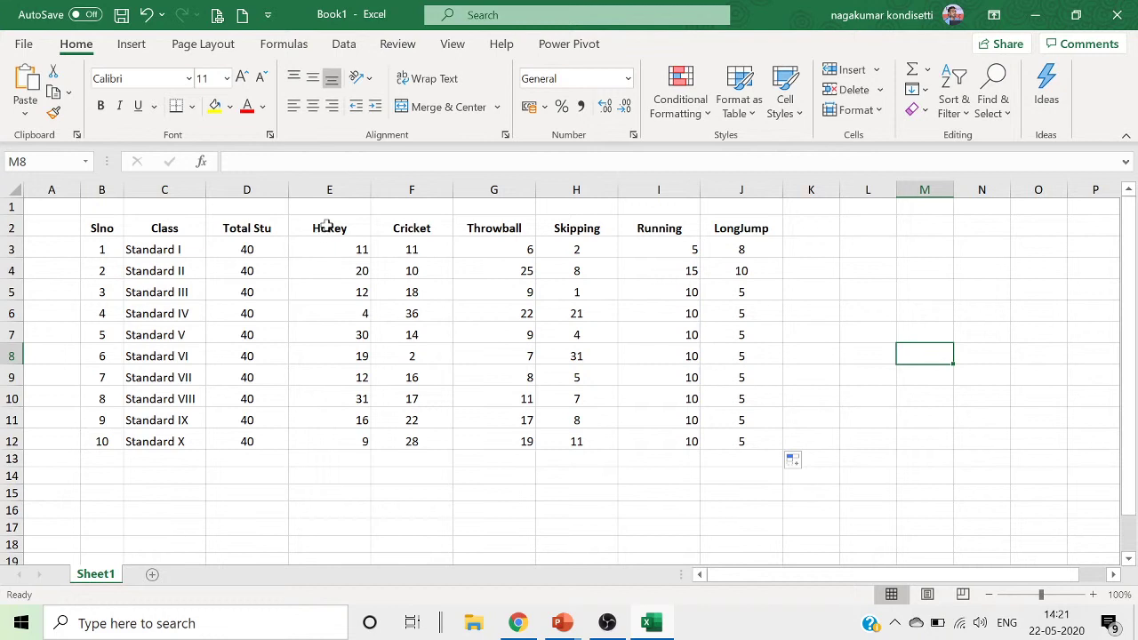
Centre the values in the sport columns E to J, from Hokey to LongJump.
{"action": "left_click_drag", "start_coordinate": [330, 188], "coordinate": [715, 188]}
{"action": "left_click", "coordinate": [315, 107]}
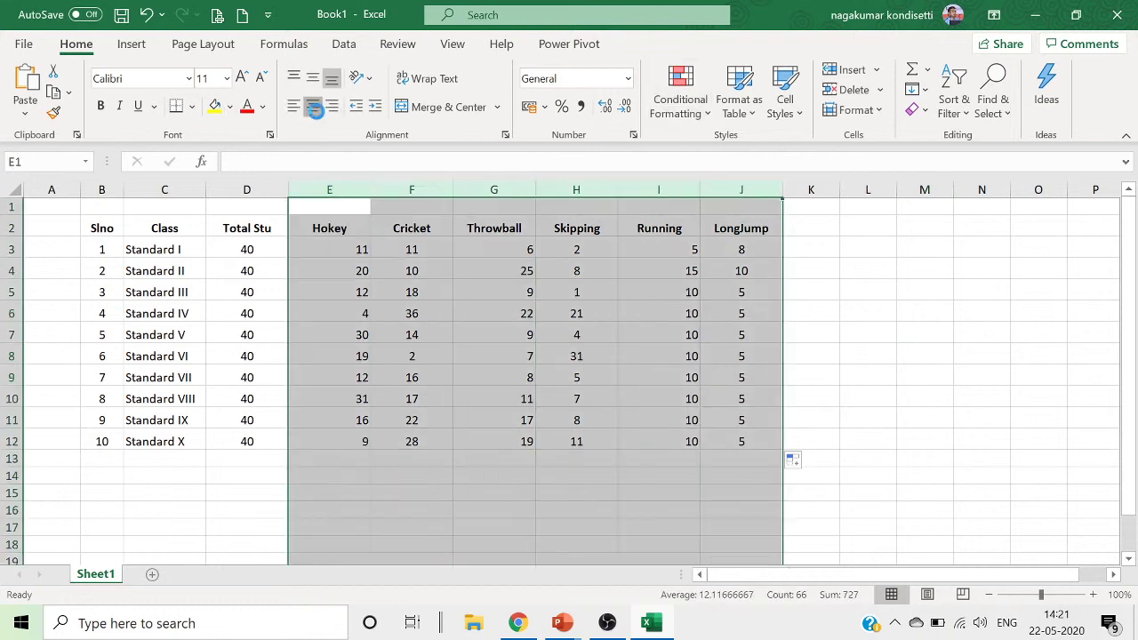
{"action": "left_click", "coordinate": [872, 333]}
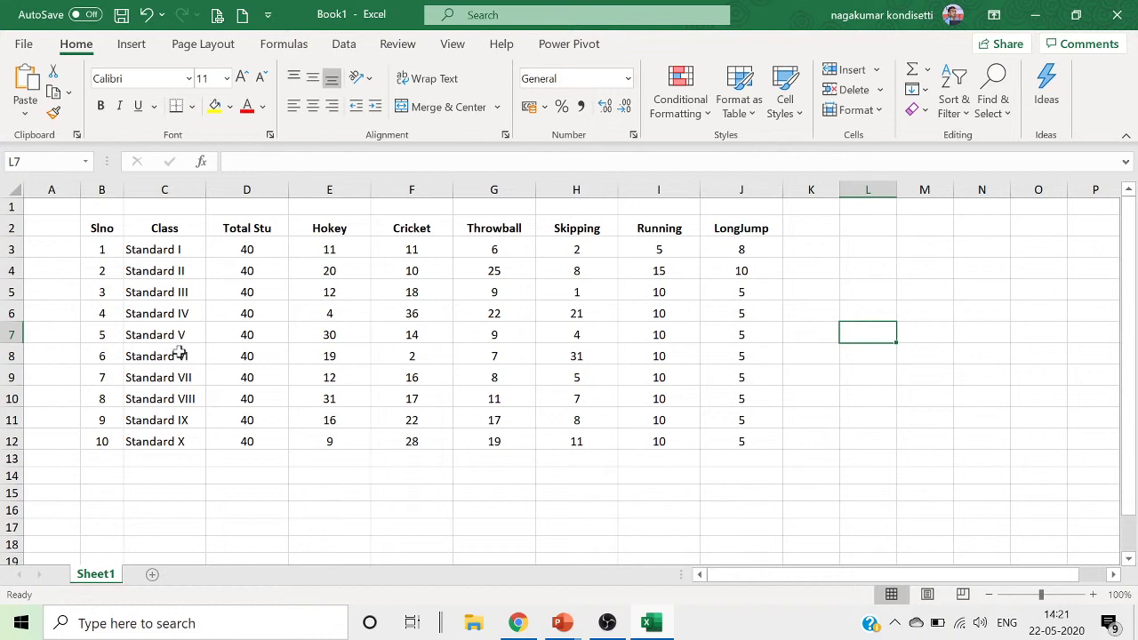
{"action": "left_click", "coordinate": [104, 228]}
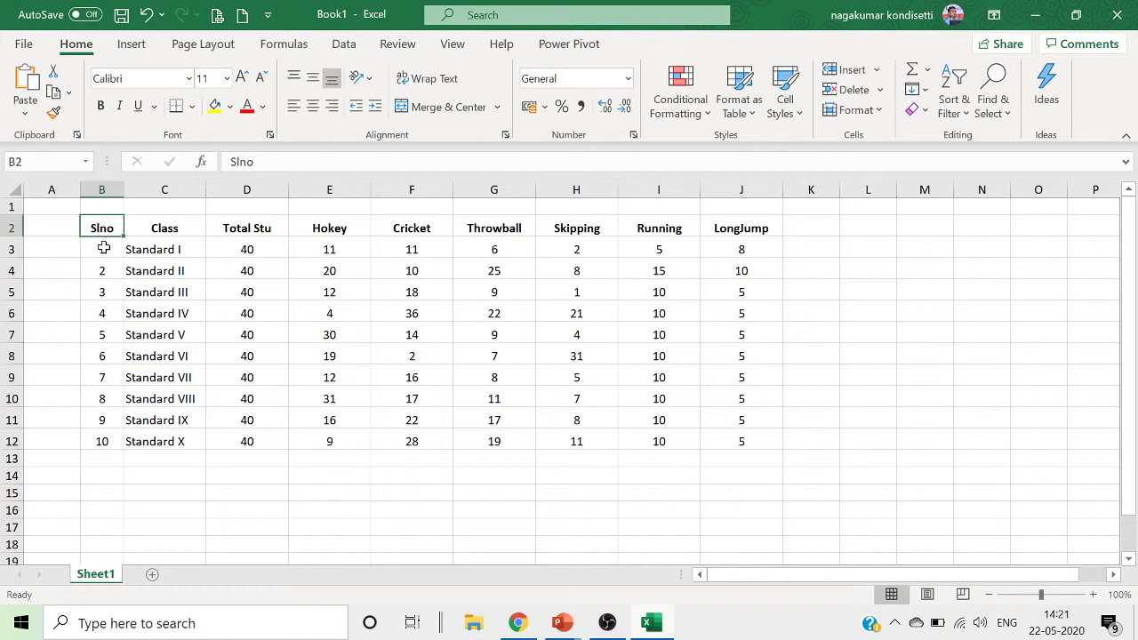
{"action": "left_click_drag", "start_coordinate": [105, 249], "coordinate": [716, 439]}
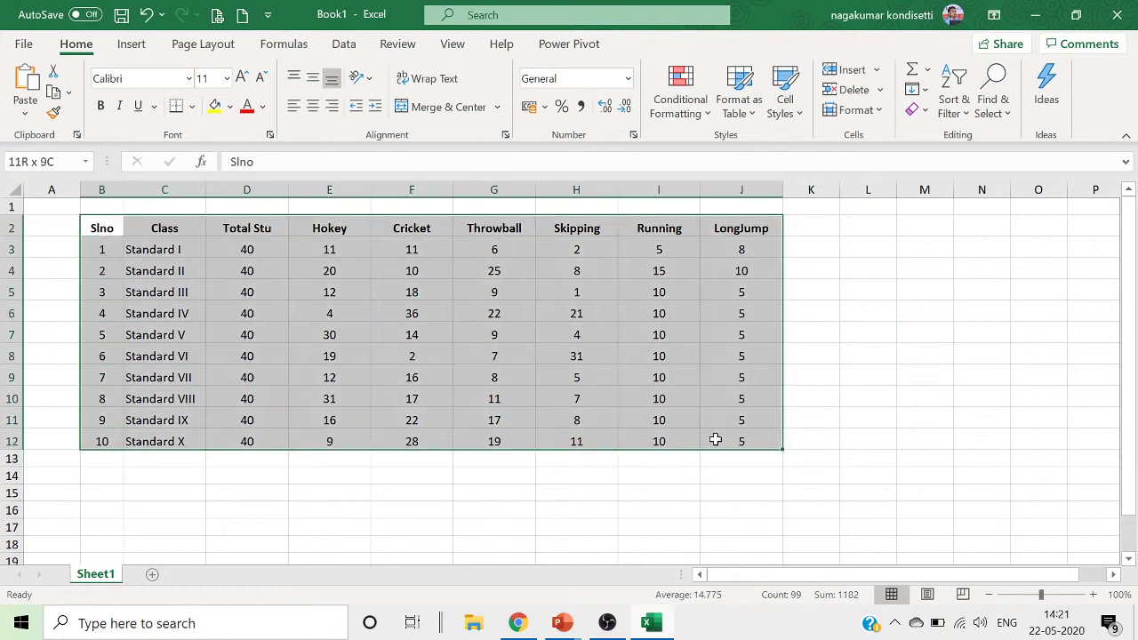
{"action": "left_click", "coordinate": [462, 315]}
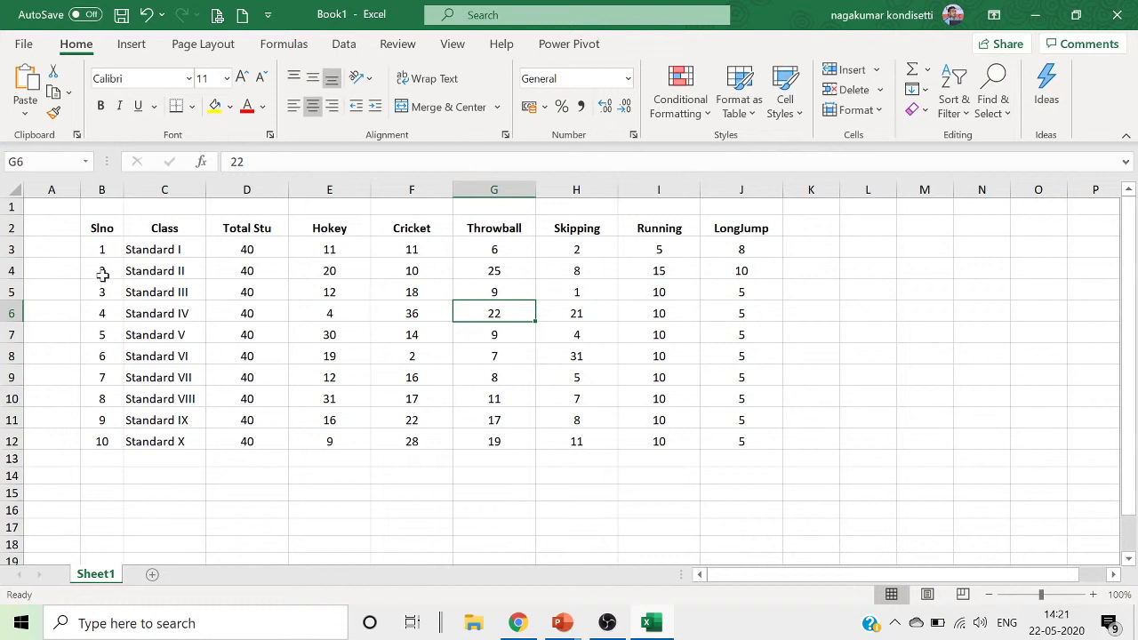
{"action": "left_click_drag", "start_coordinate": [103, 274], "coordinate": [587, 279]}
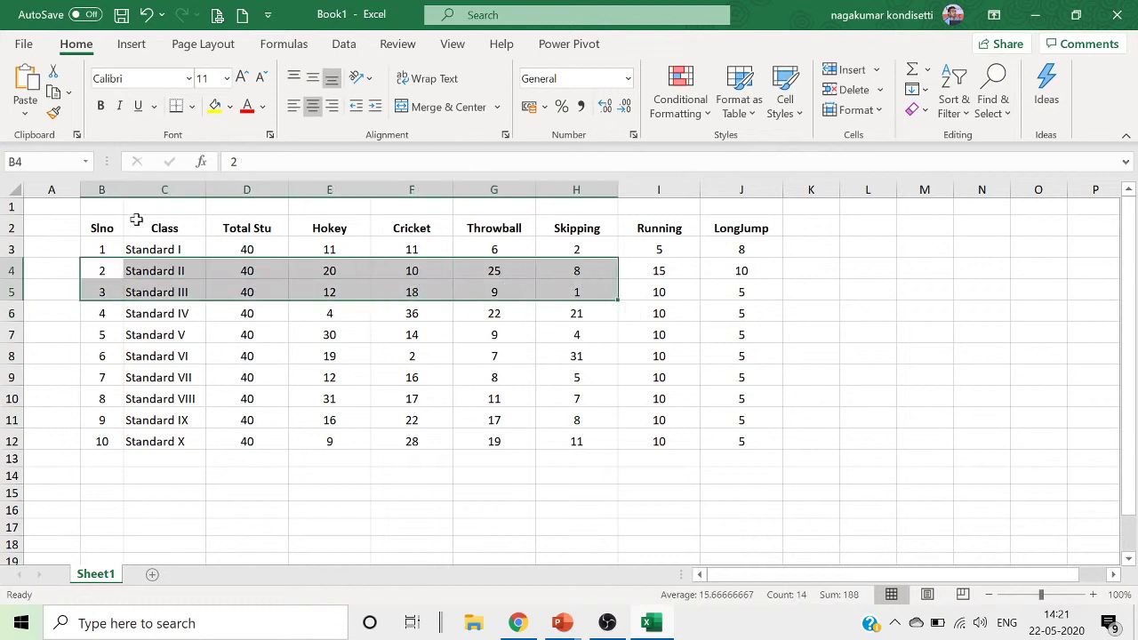
Fill the header row B2:J2 with the blue theme colour.
{"action": "left_click_drag", "start_coordinate": [104, 228], "coordinate": [739, 229]}
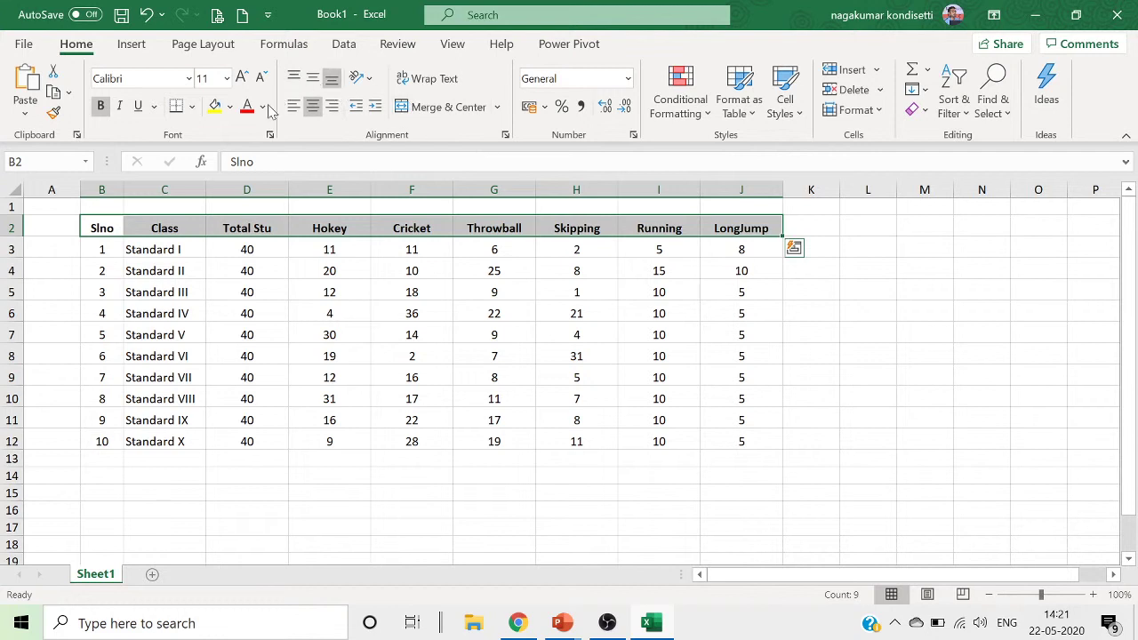
{"action": "left_click", "coordinate": [229, 107]}
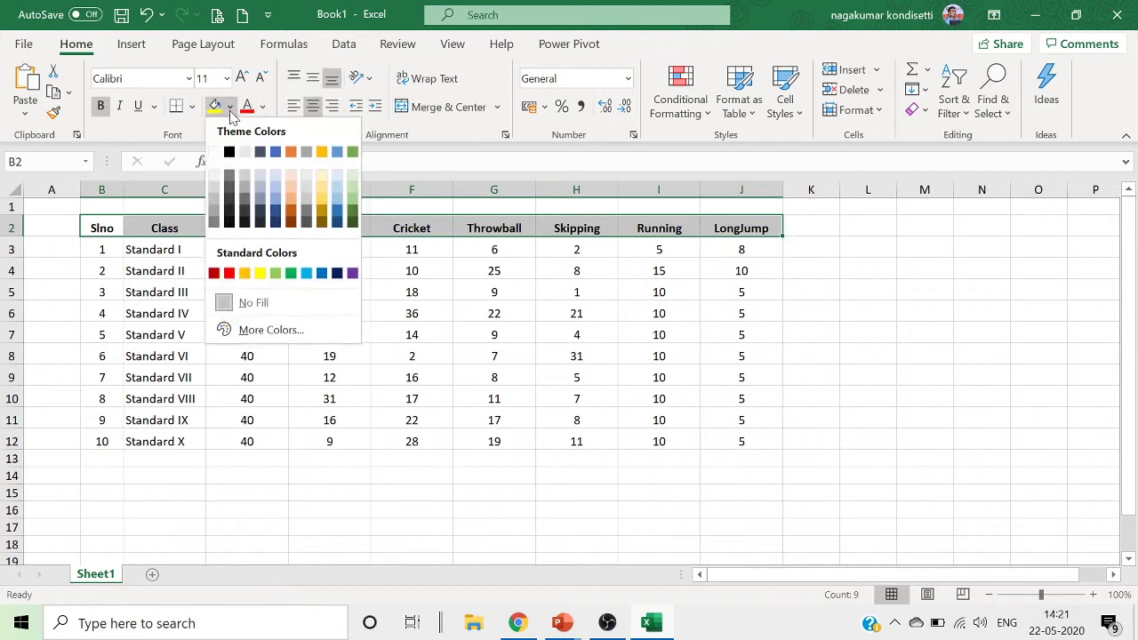
{"action": "left_click", "coordinate": [276, 153]}
{"action": "left_click", "coordinate": [234, 328]}
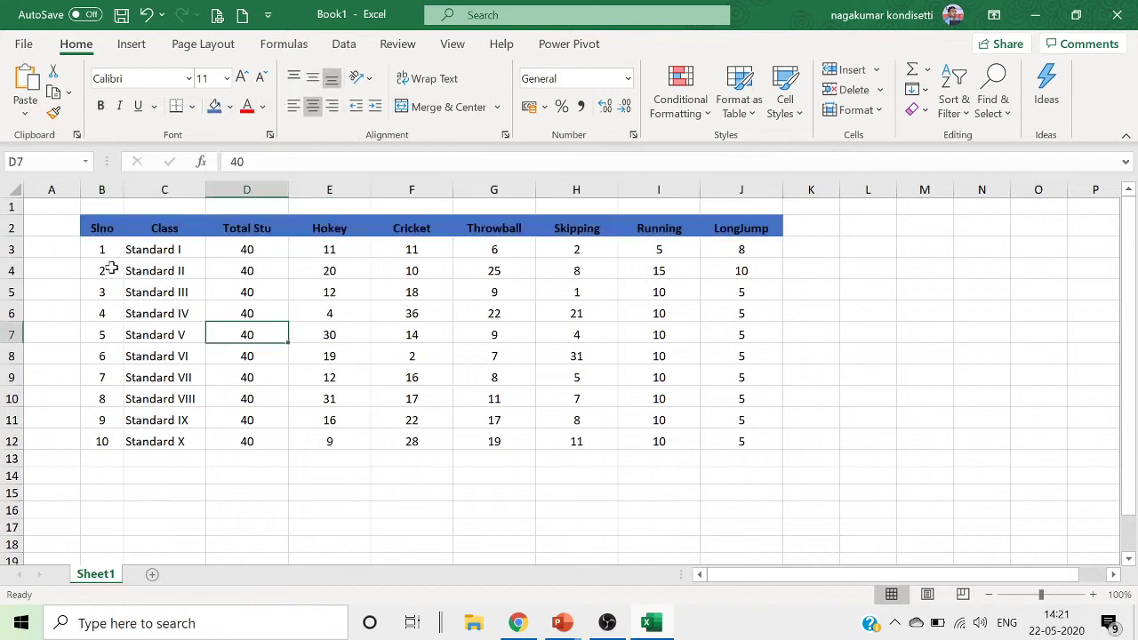
Fill the Standard II row B4:J4 with a lighter tint of the header's blue.
{"action": "left_click_drag", "start_coordinate": [112, 269], "coordinate": [738, 270]}
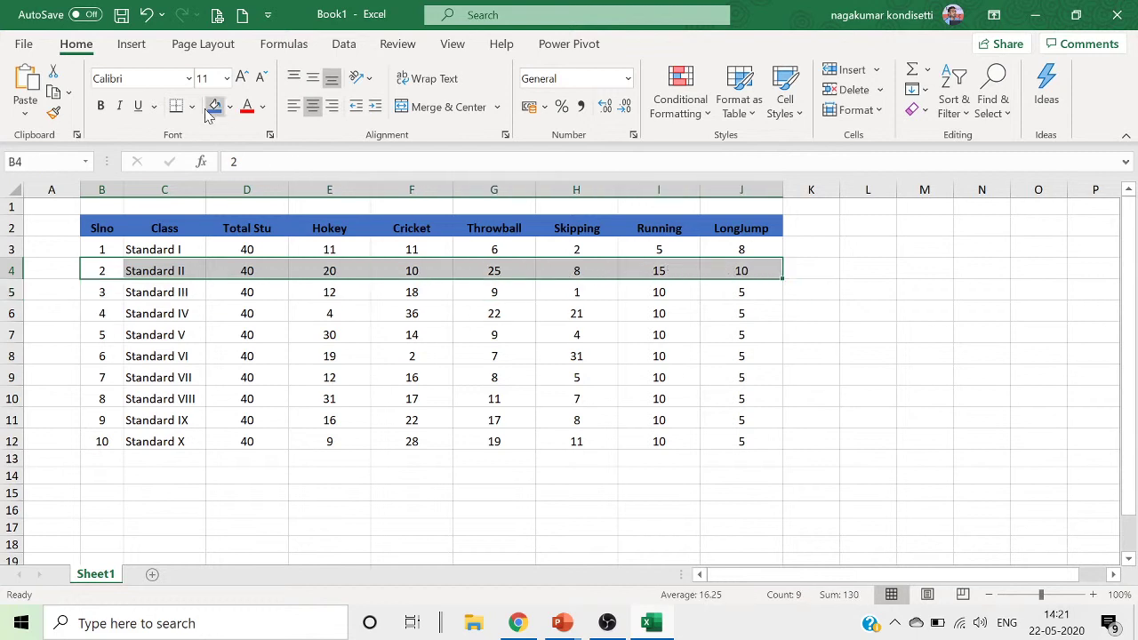
{"action": "left_click", "coordinate": [230, 107]}
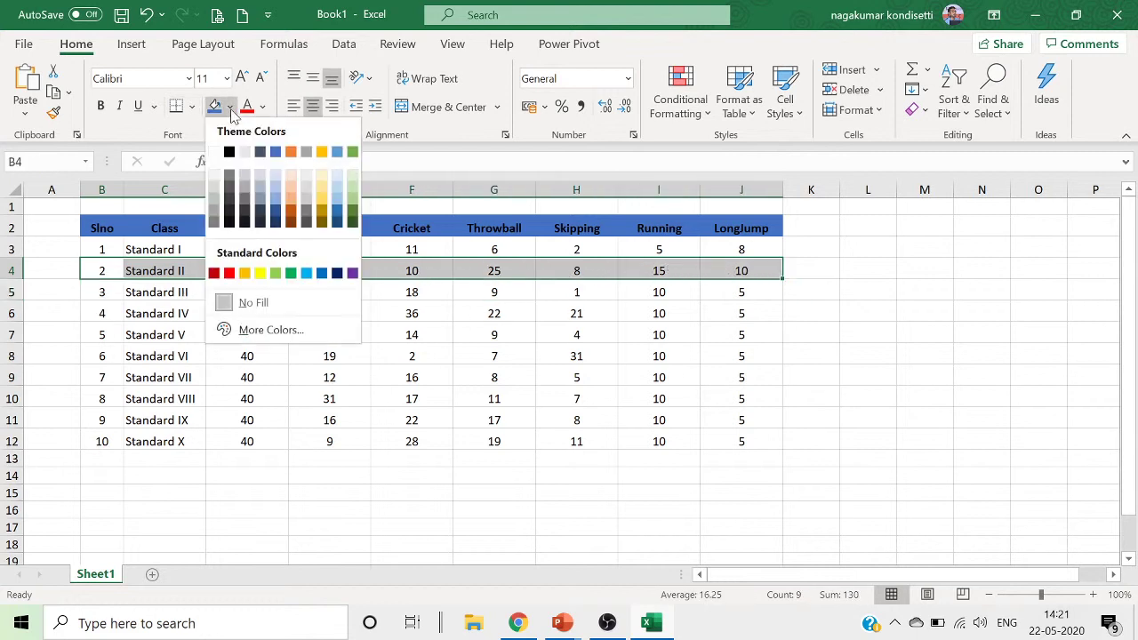
{"action": "left_click", "coordinate": [276, 196]}
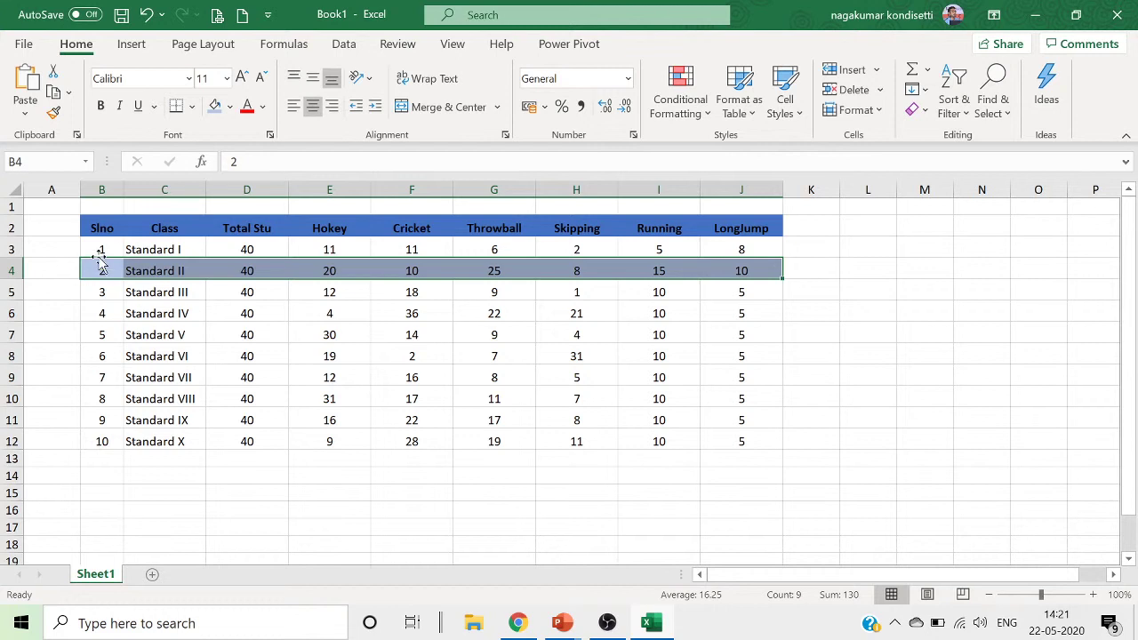
{"action": "left_click_drag", "start_coordinate": [101, 249], "coordinate": [729, 252]}
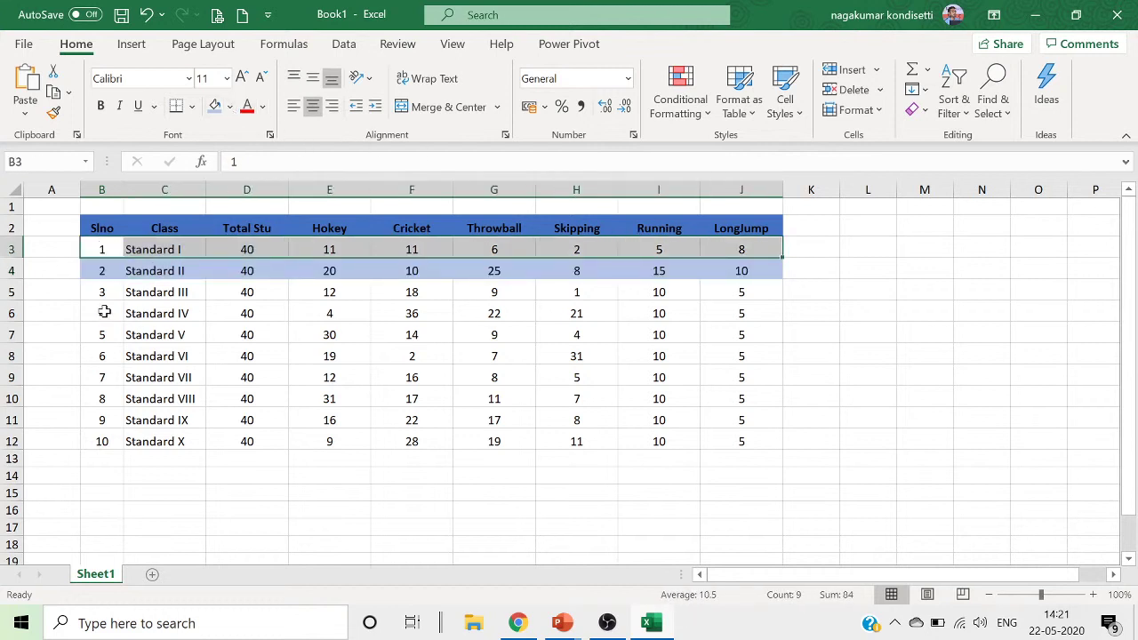
Fill the Standard IV, VI, VIII and X rows from B to J with the same light blue as Standard II.
{"action": "left_click_drag", "start_coordinate": [105, 314], "coordinate": [716, 313]}
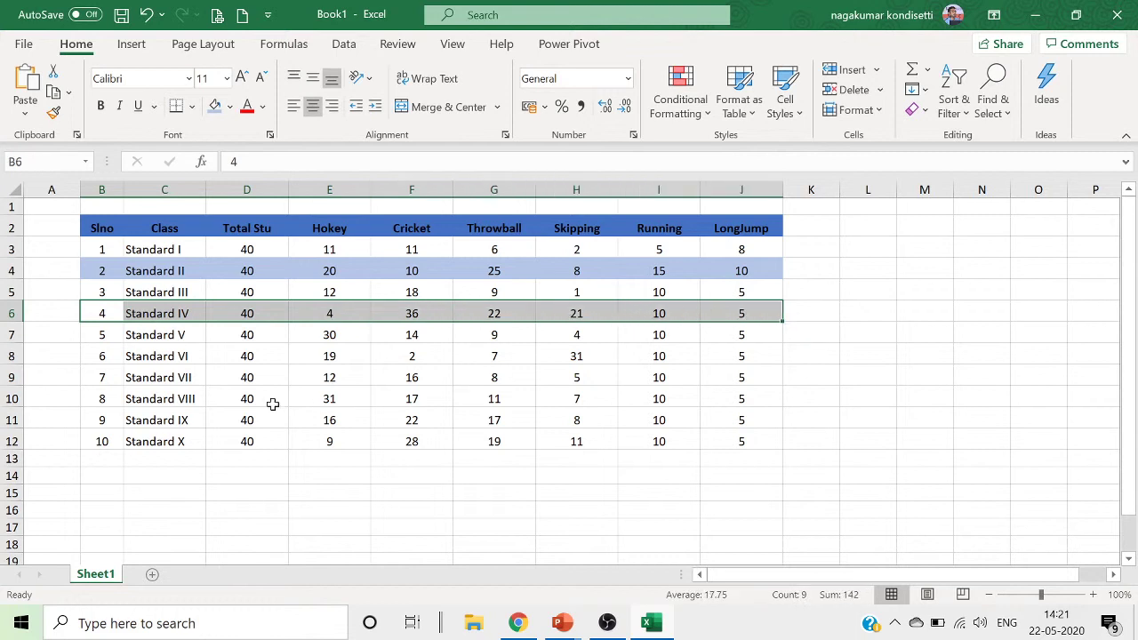
{"action": "left_click", "coordinate": [99, 378], "text": "ctrl"}
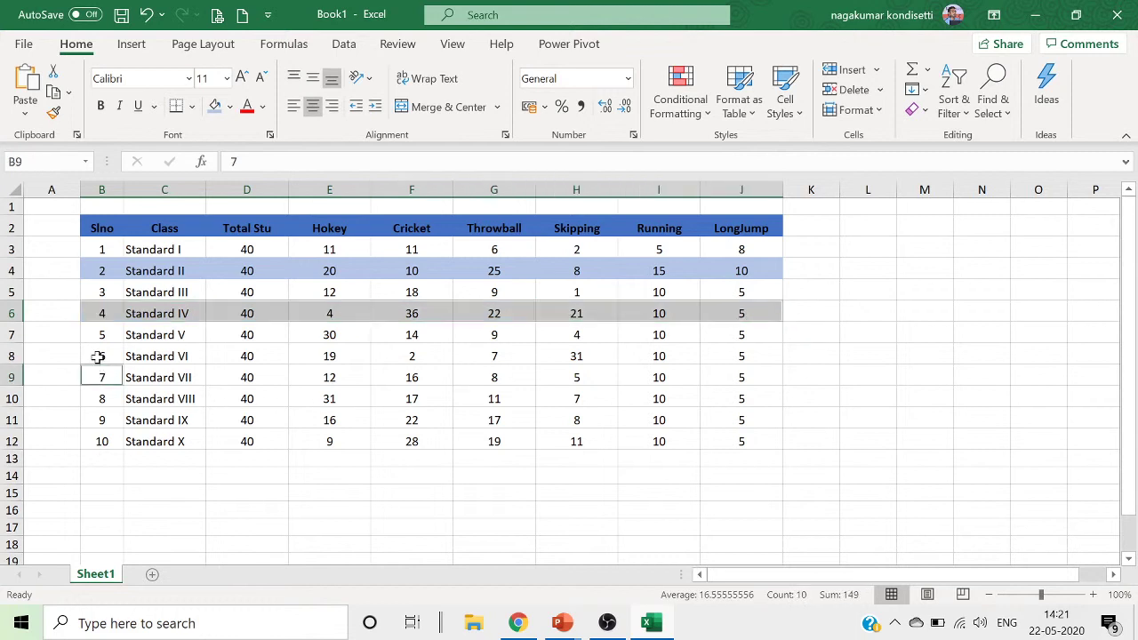
{"action": "left_click", "coordinate": [98, 375], "text": "ctrl"}
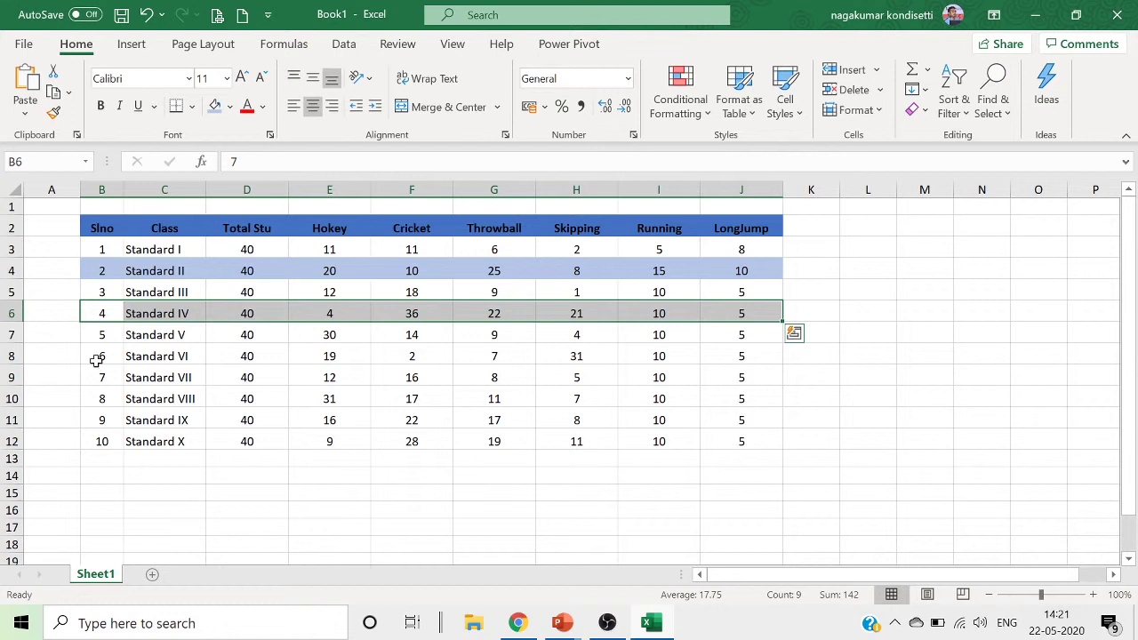
{"action": "left_click_drag", "start_coordinate": [96, 360], "coordinate": [742, 361]}
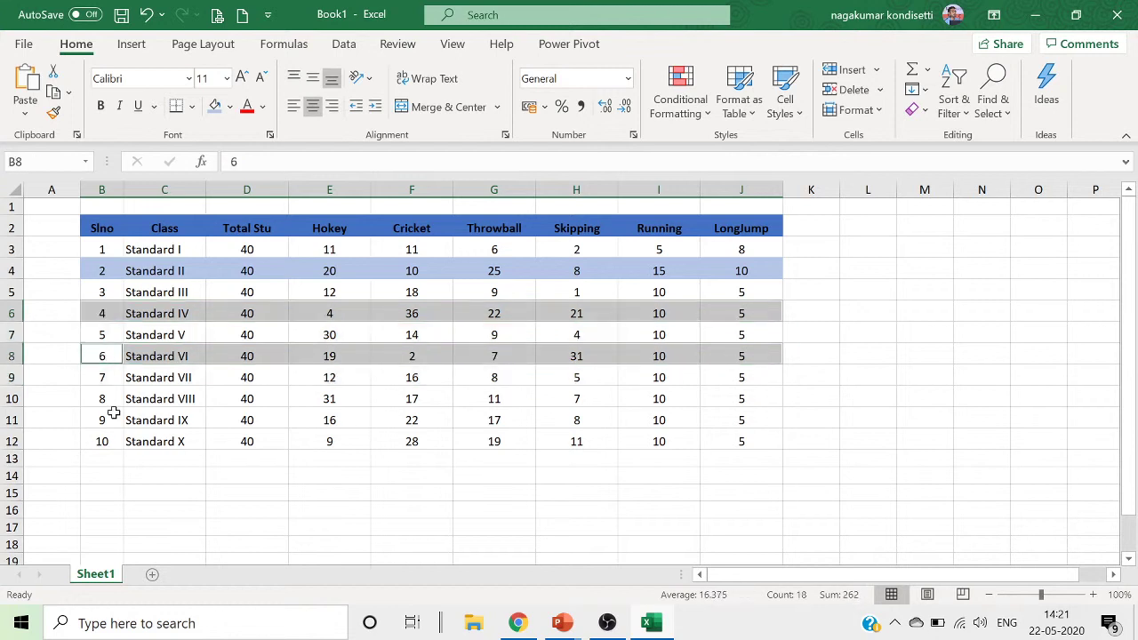
{"action": "left_click_drag", "start_coordinate": [101, 399], "coordinate": [747, 402]}
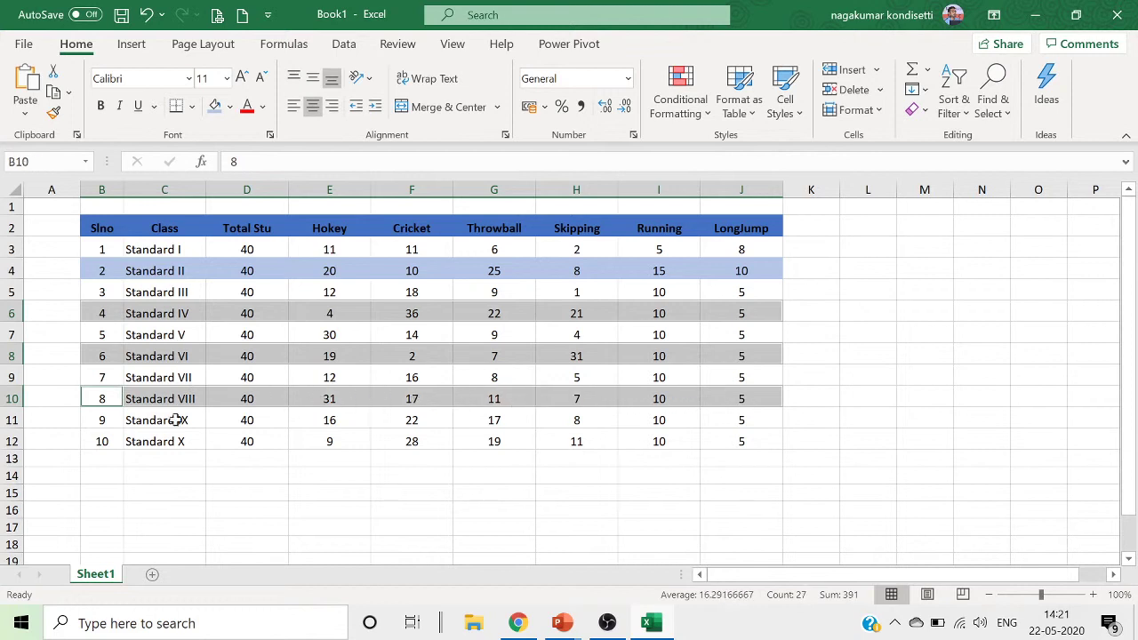
{"action": "left_click_drag", "start_coordinate": [105, 440], "coordinate": [739, 440]}
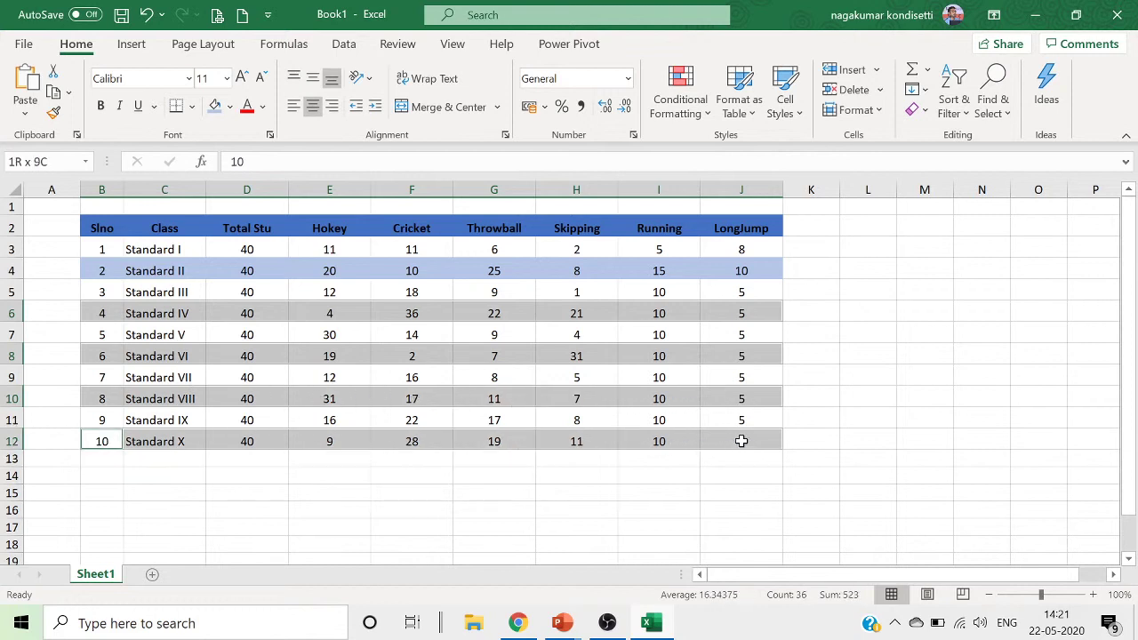
{"action": "left_click", "coordinate": [215, 105]}
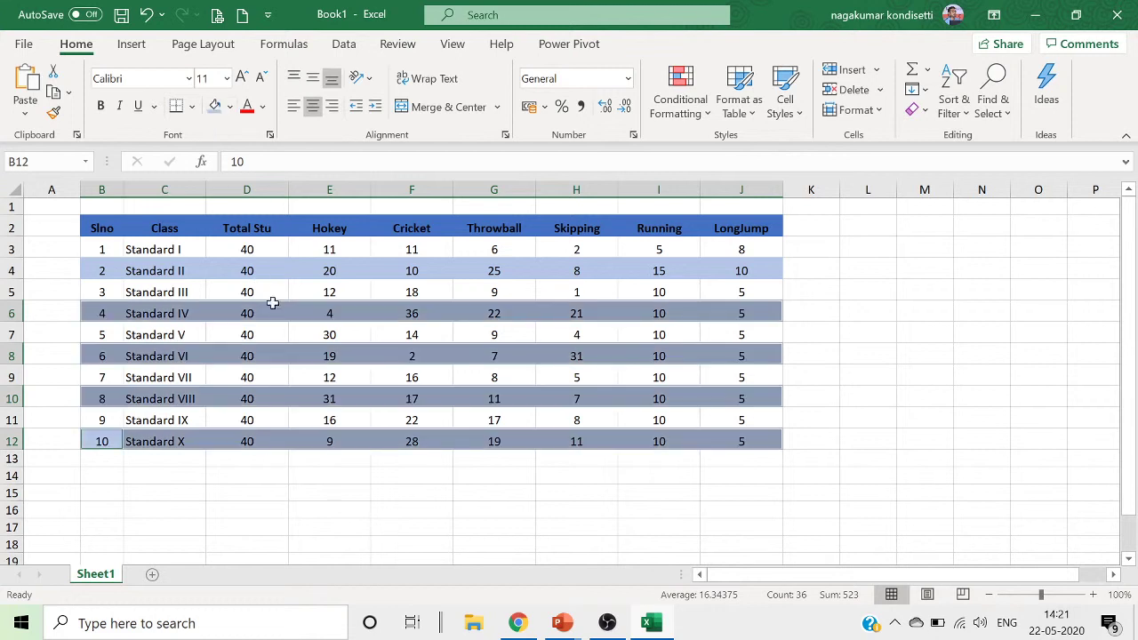
{"action": "left_click", "coordinate": [281, 331]}
Fill the Standard I row B3:J3 with a paler blue-grey tint.
{"action": "left_click_drag", "start_coordinate": [99, 248], "coordinate": [741, 252]}
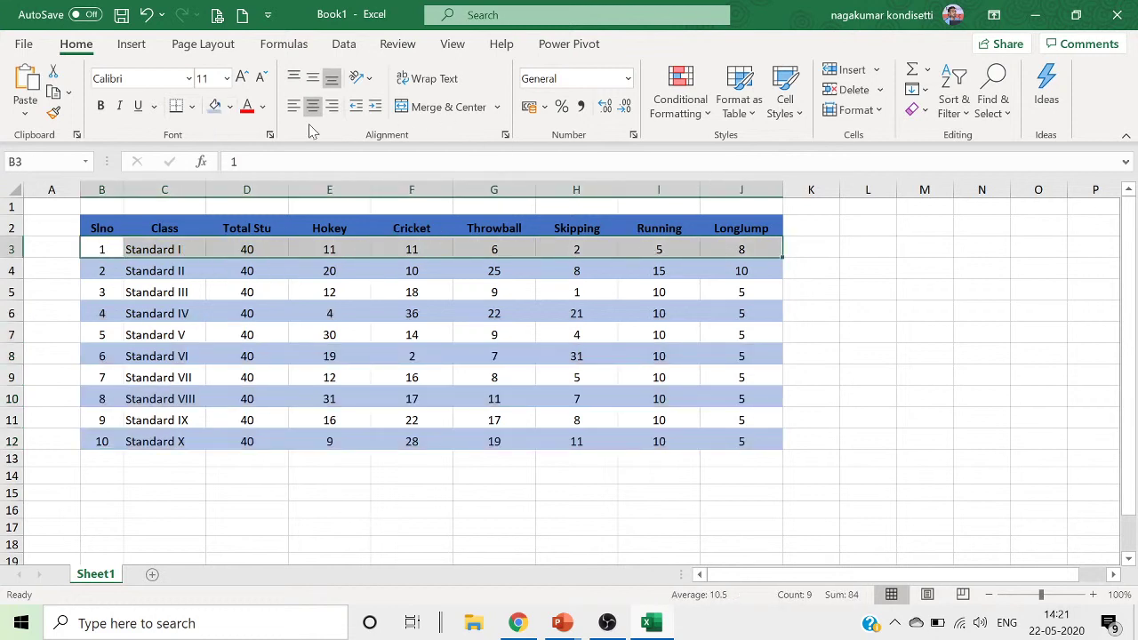
{"action": "left_click", "coordinate": [229, 105]}
{"action": "left_click", "coordinate": [261, 182]}
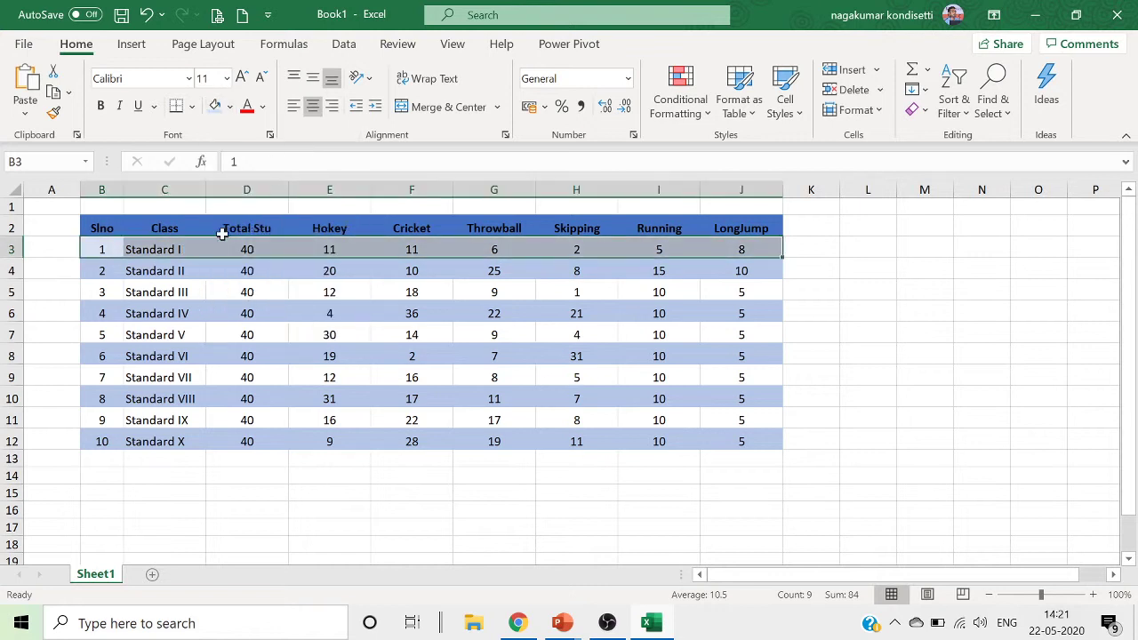
Fill the Standard III, V, VII and IX rows from B to J with the same pale tint as Standard I.
{"action": "left_click_drag", "start_coordinate": [98, 292], "coordinate": [738, 292]}
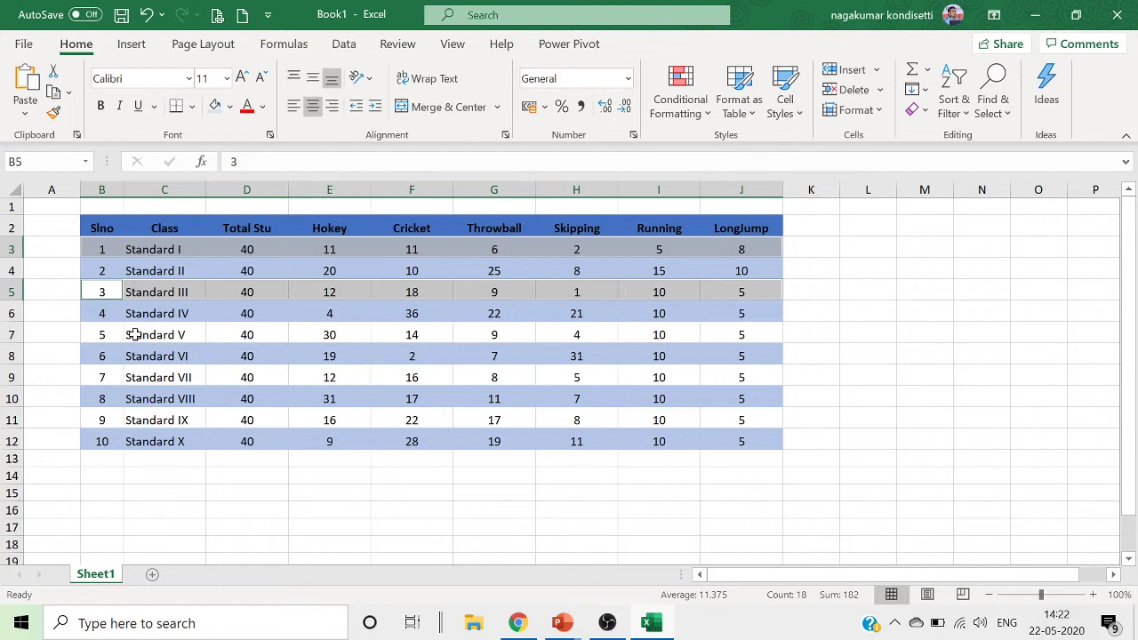
{"action": "left_click_drag", "start_coordinate": [112, 335], "coordinate": [721, 335]}
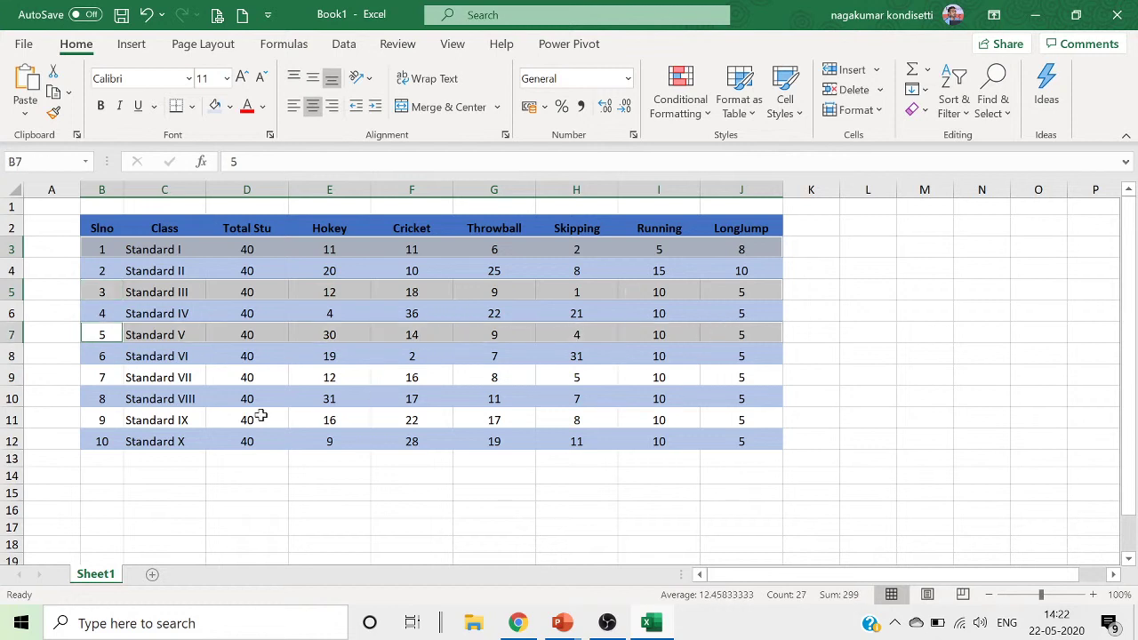
{"action": "left_click_drag", "start_coordinate": [94, 377], "coordinate": [737, 376]}
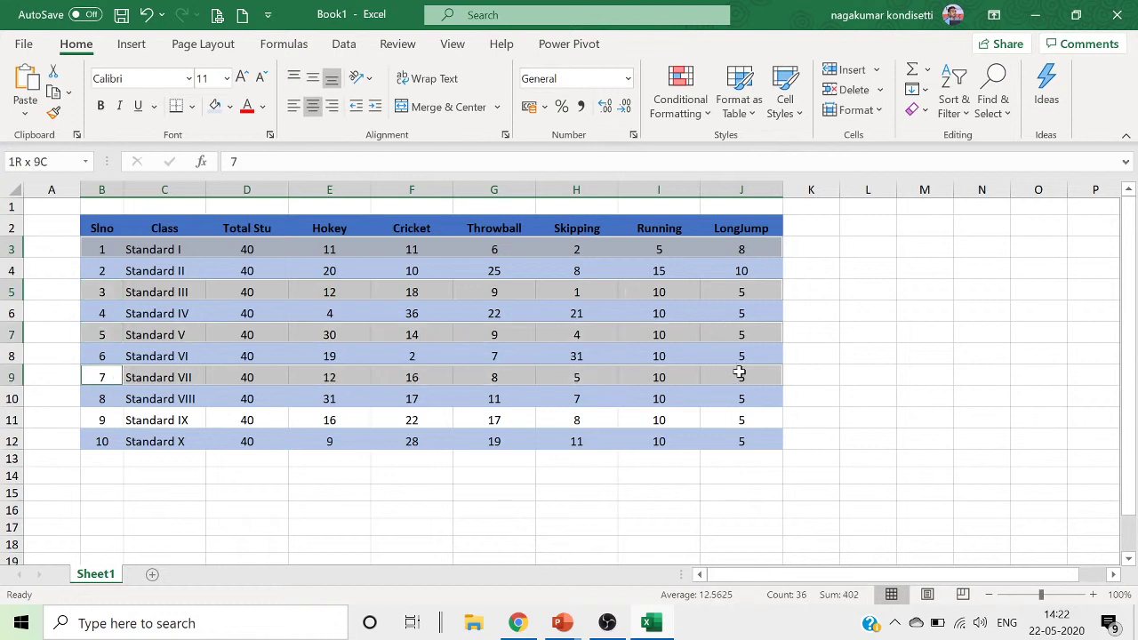
{"action": "left_click_drag", "start_coordinate": [98, 418], "coordinate": [738, 412]}
{"action": "left_click", "coordinate": [213, 107]}
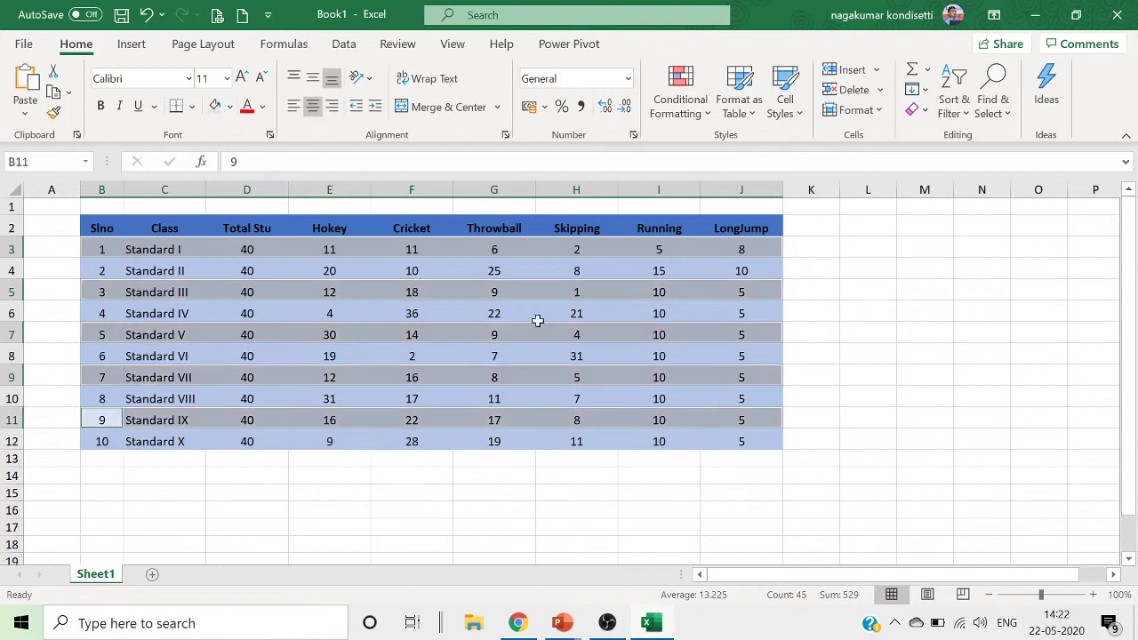
{"action": "left_click", "coordinate": [925, 393]}
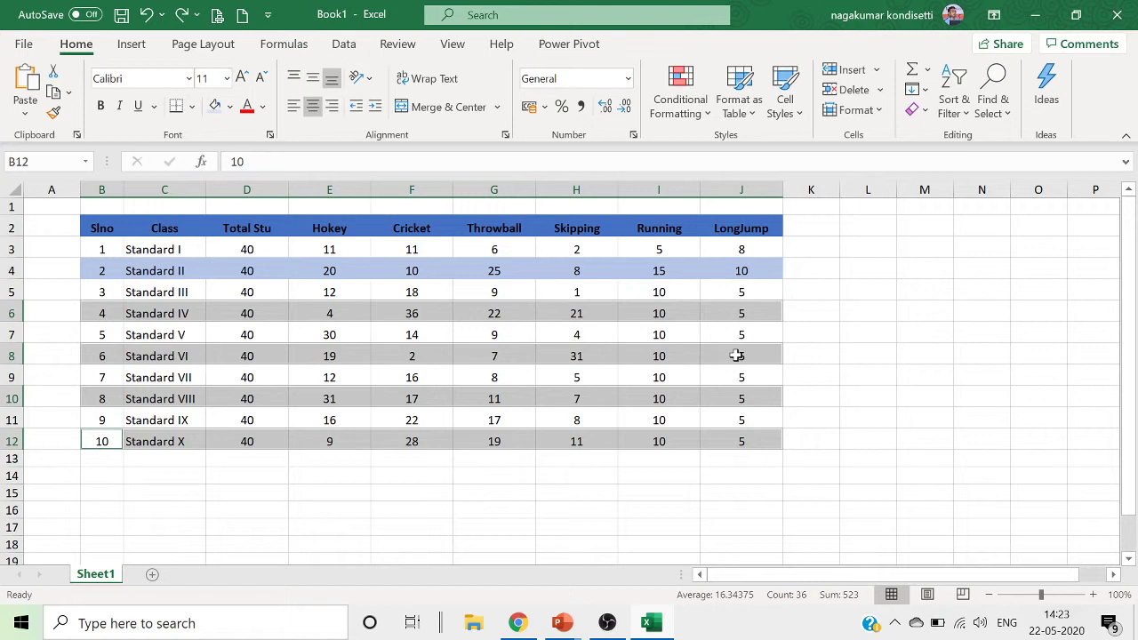
Undo all the manual row and header fill colours of the sports table.
{"action": "key", "text": "ctrl+z"}
{"action": "key", "text": "ctrl+z"}
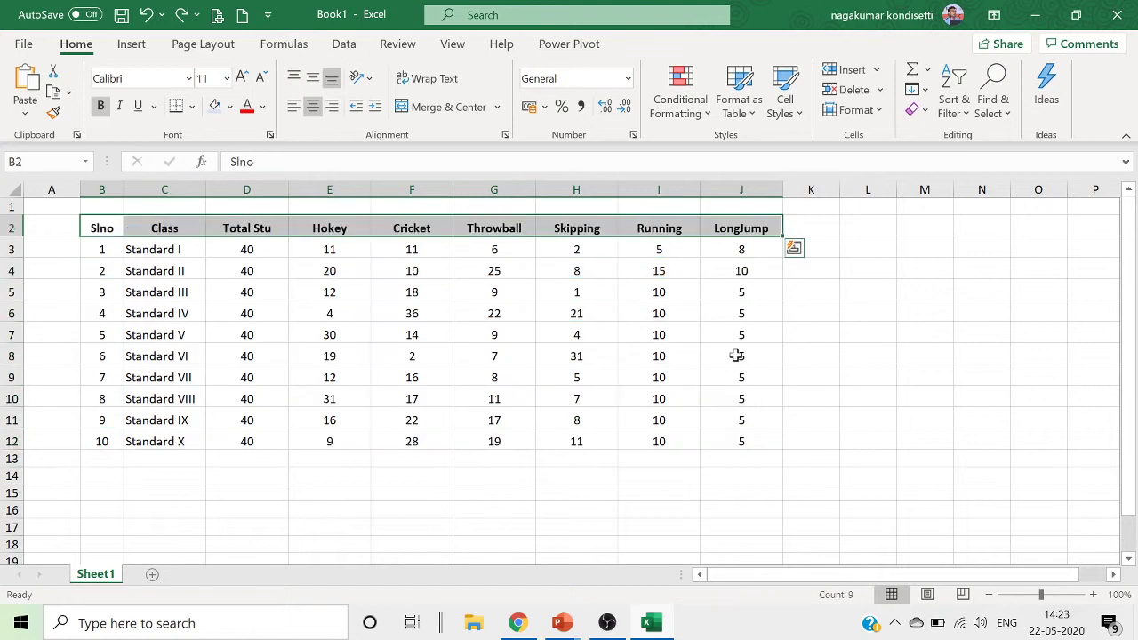
{"action": "left_click", "coordinate": [849, 378]}
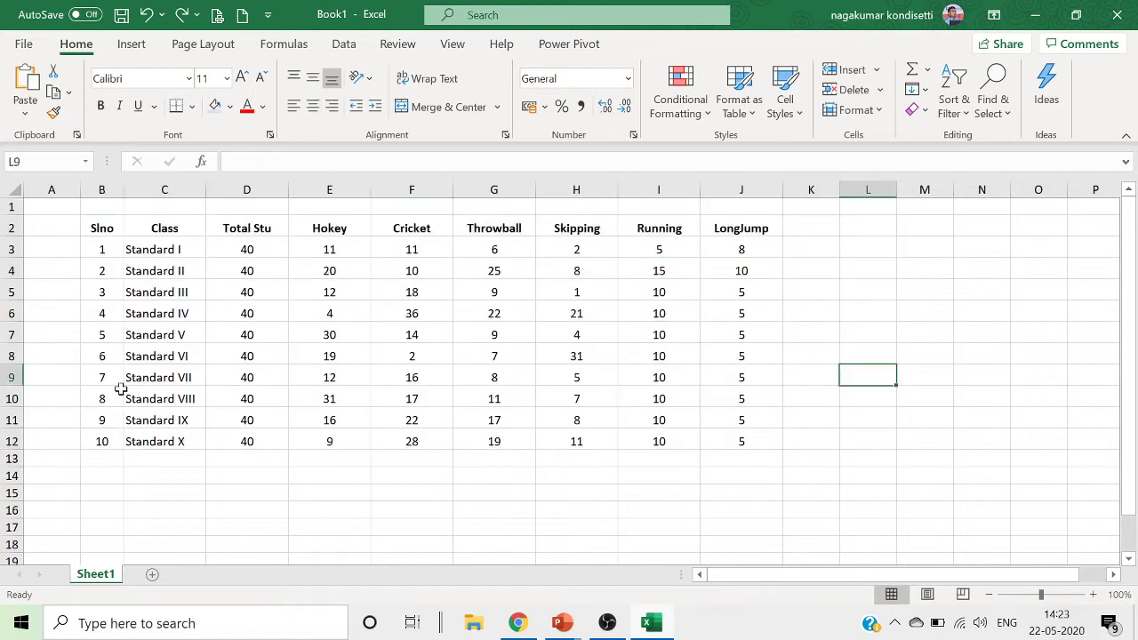
Convert the range B2:J12 into an Excel table, using its first row as headers.
{"action": "left_click_drag", "start_coordinate": [104, 223], "coordinate": [745, 445]}
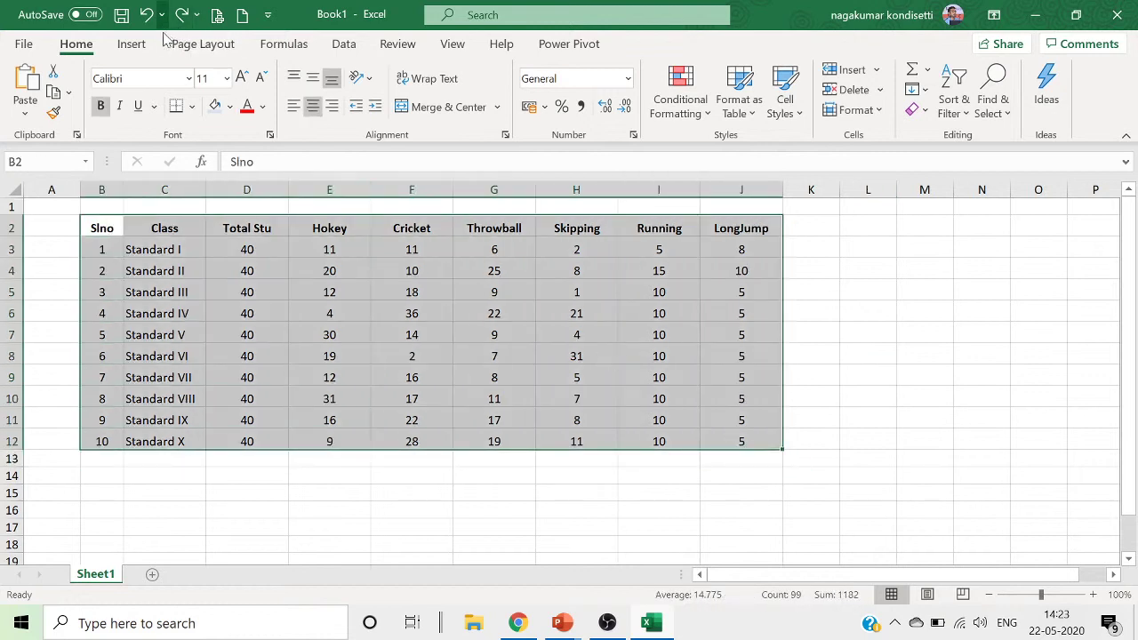
{"action": "left_click", "coordinate": [133, 48]}
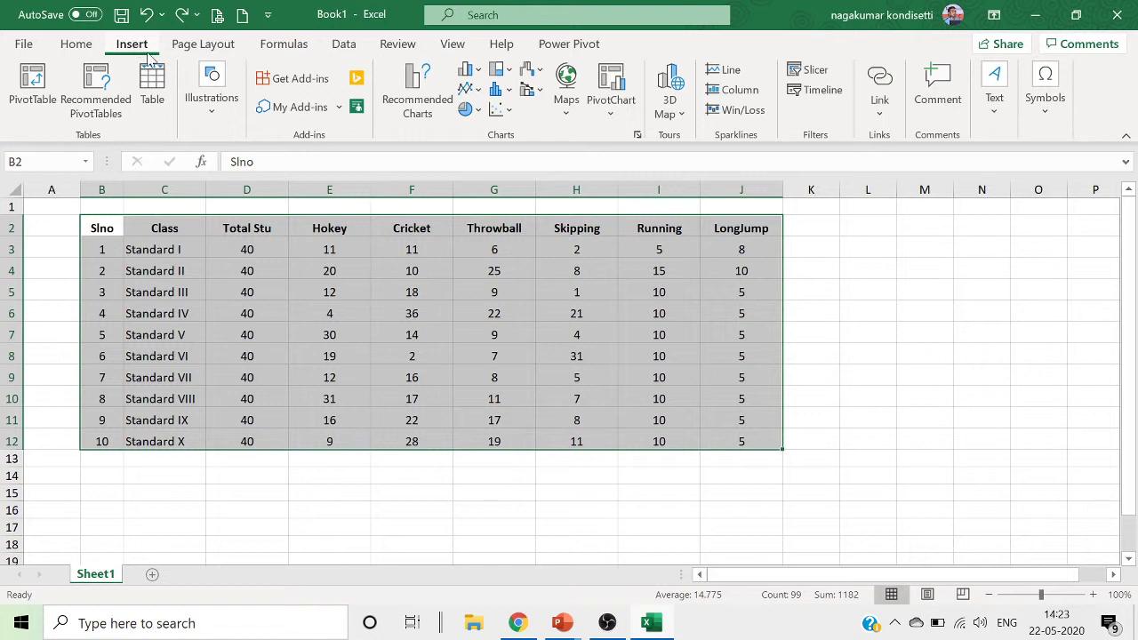
{"action": "left_click", "coordinate": [154, 103]}
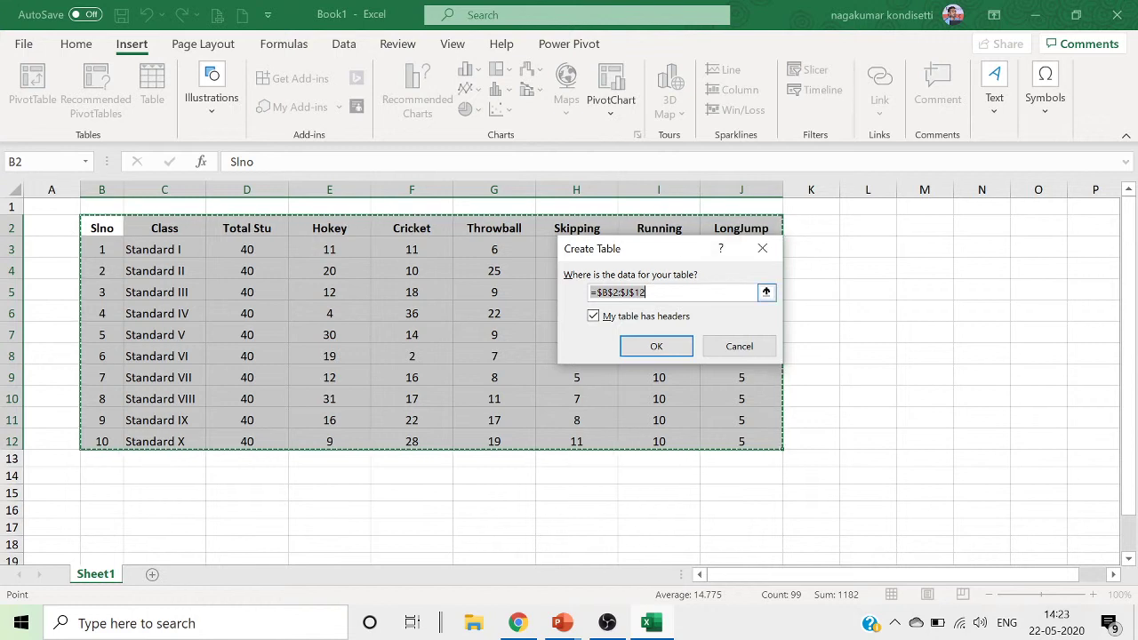
{"action": "left_click", "coordinate": [596, 316]}
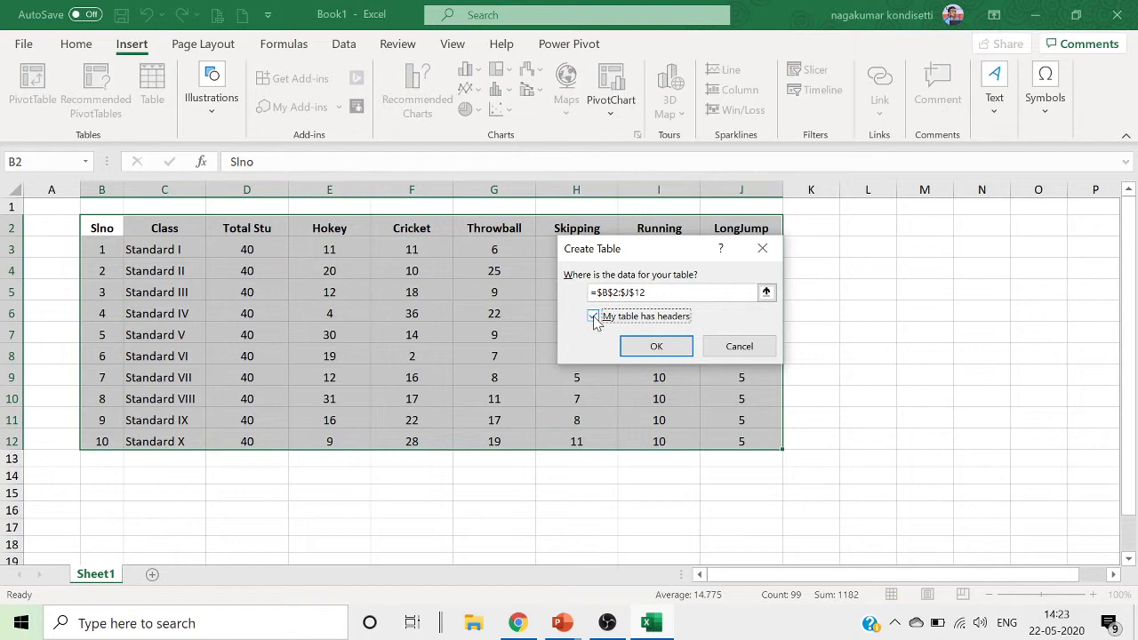
{"action": "left_click", "coordinate": [647, 349]}
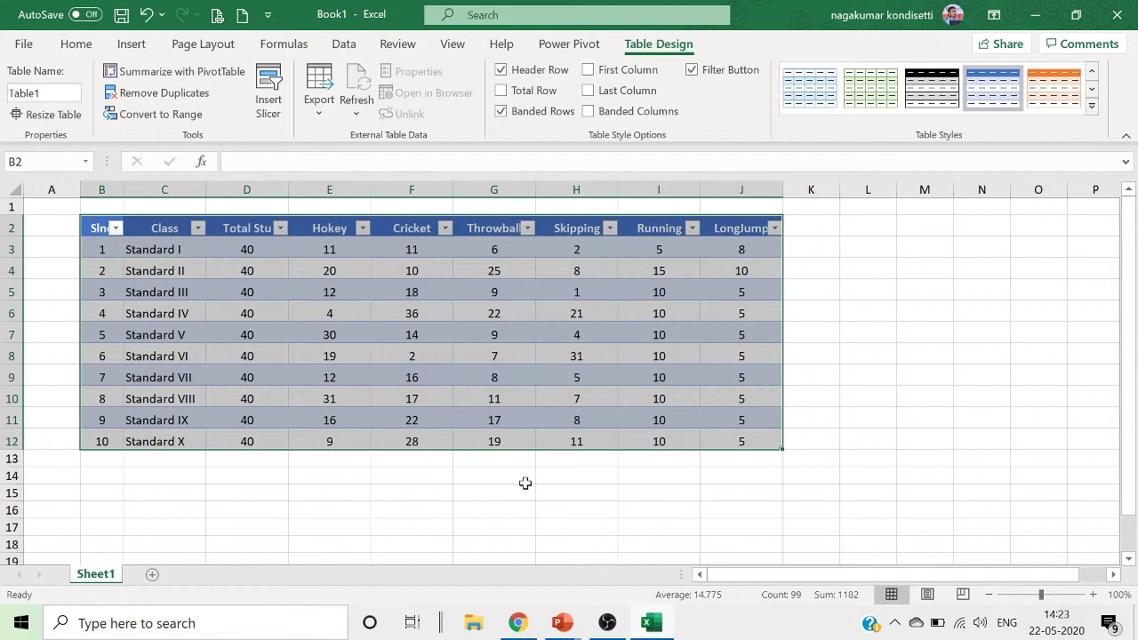
{"action": "left_click", "coordinate": [1055, 368]}
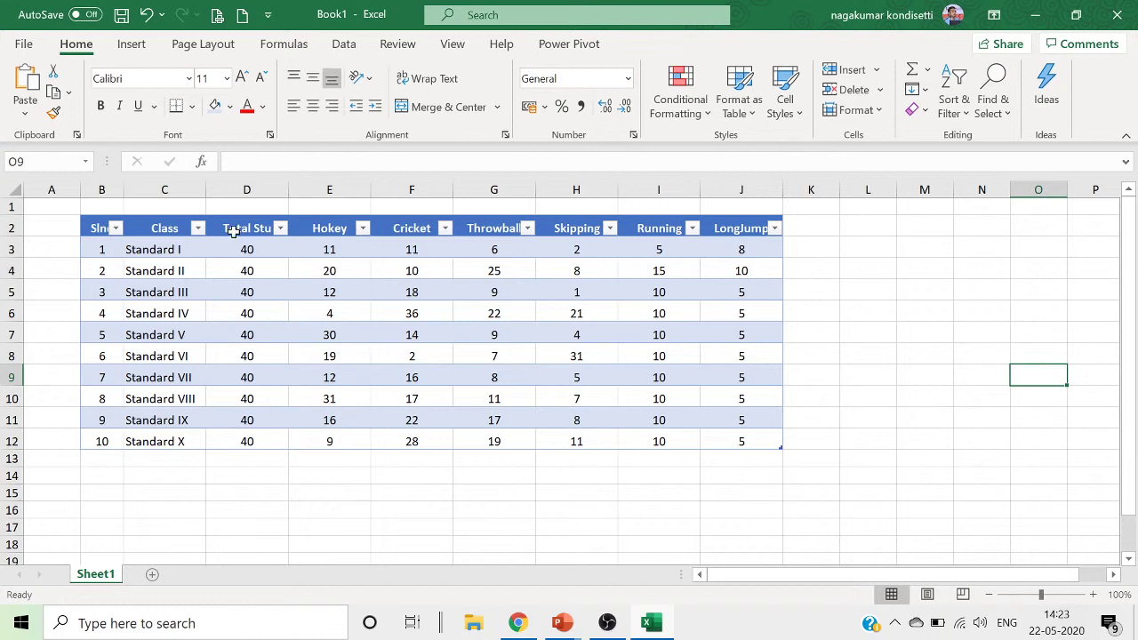
Sort the table by the Hokey column from smallest to largest and undo that sort.
{"action": "left_click", "coordinate": [876, 373]}
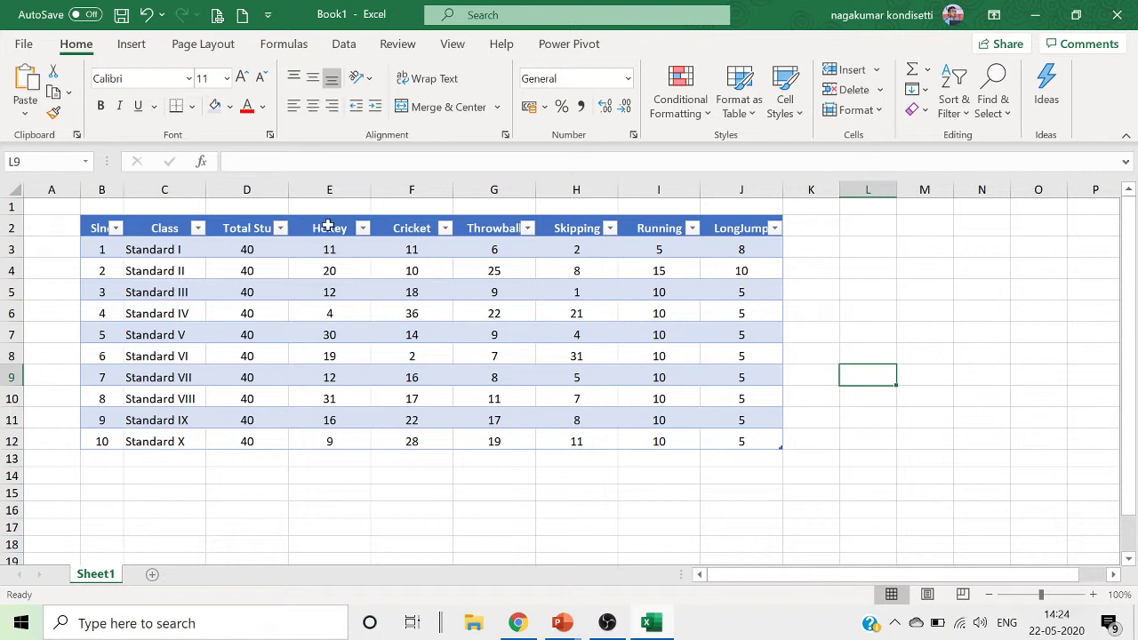
{"action": "left_click", "coordinate": [363, 229]}
{"action": "scroll", "coordinate": [249, 434], "scroll_direction": "down", "scroll_amount": 2}
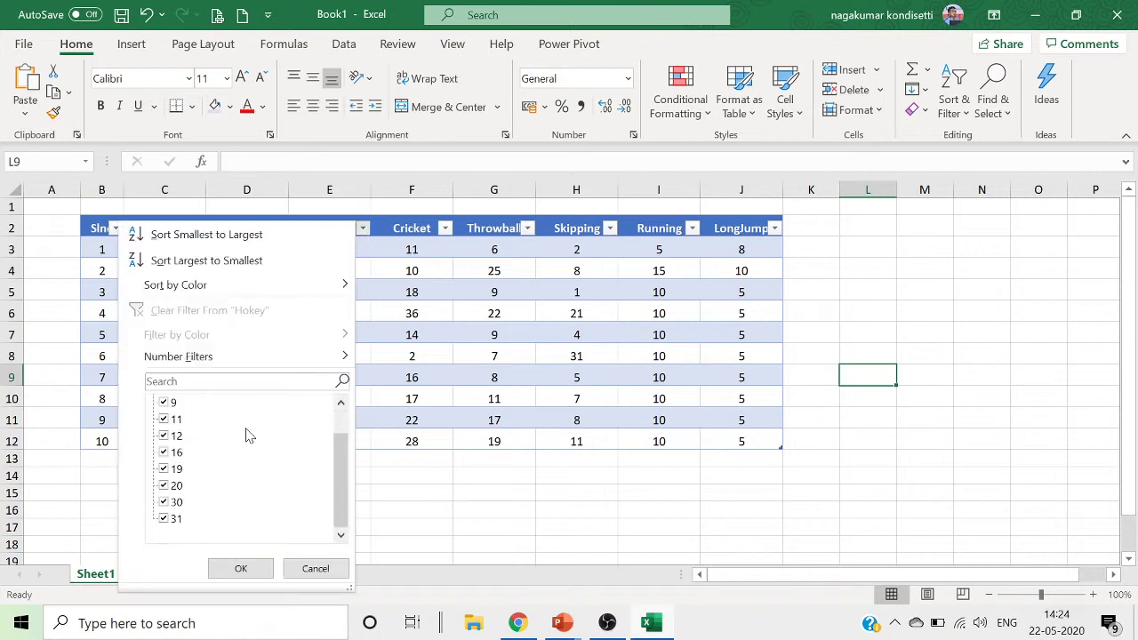
{"action": "scroll", "coordinate": [256, 511], "scroll_direction": "up", "scroll_amount": 2}
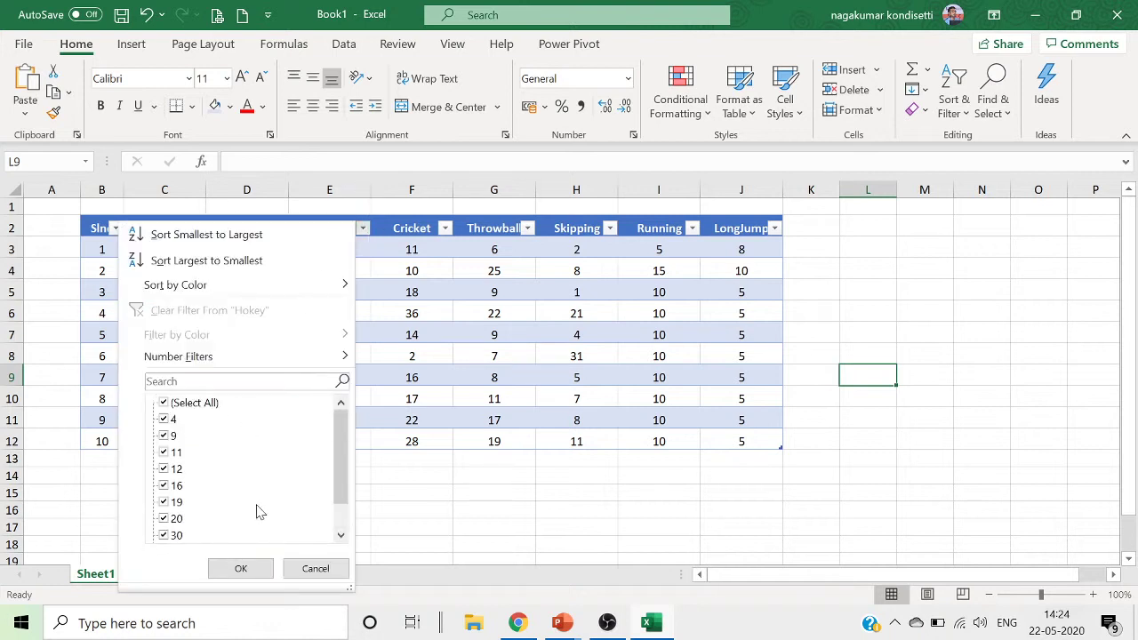
{"action": "left_click", "coordinate": [223, 237]}
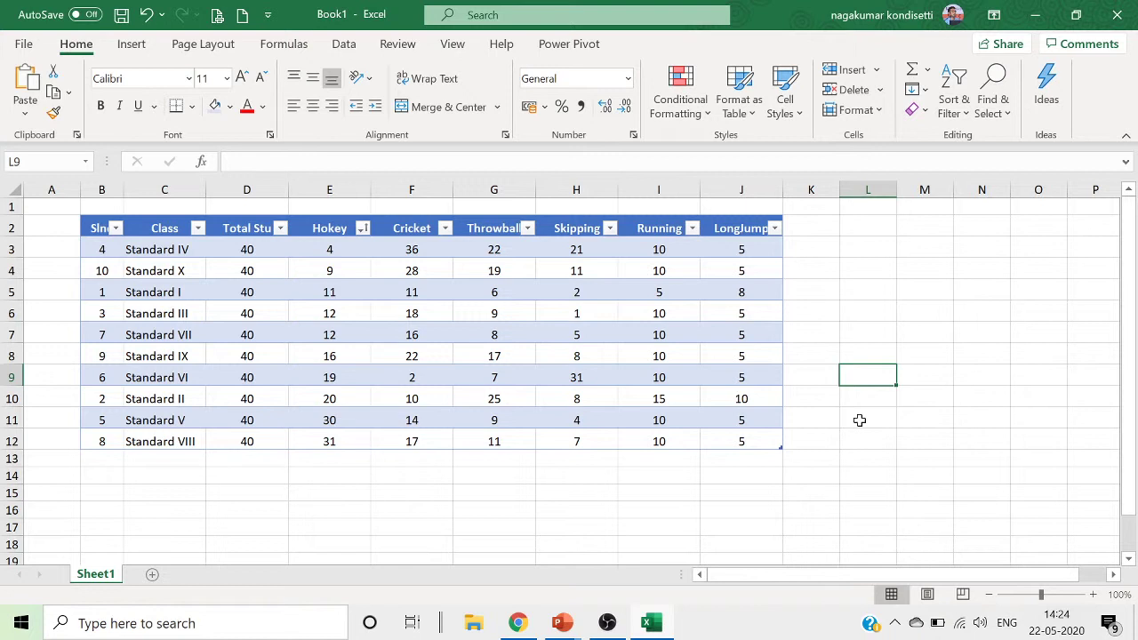
{"action": "key", "text": "ctrl+z"}
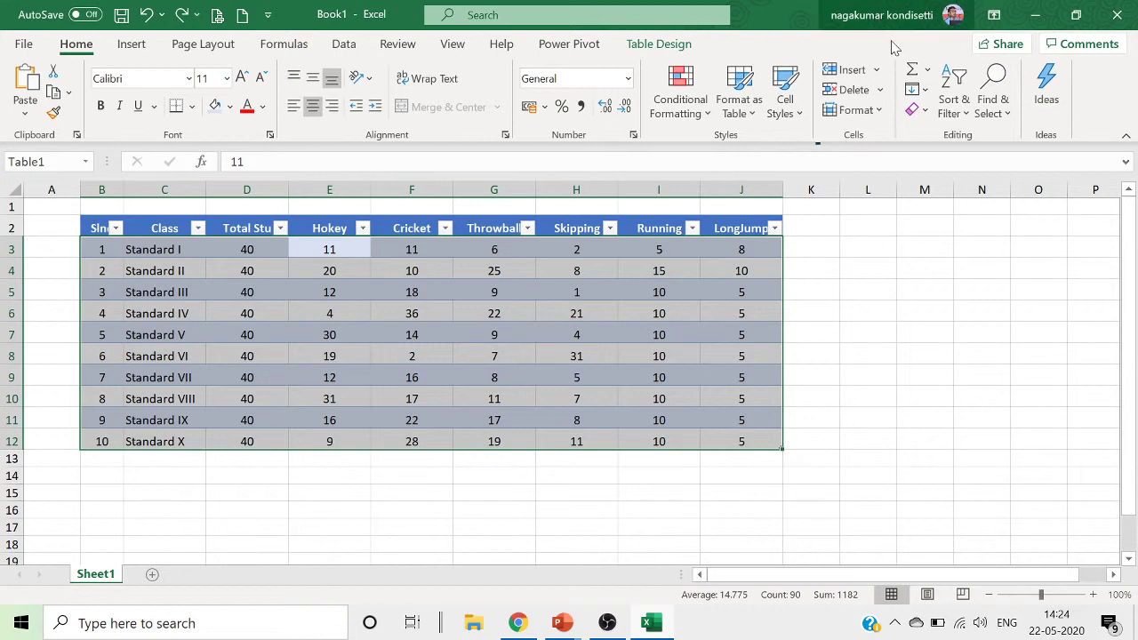
Enter the filler texts fdkshkhk in L3, sdagfdshg in L5, fgdhgfh in L7 and dfghgffgh in L9, outside the table.
{"action": "left_click", "coordinate": [879, 250]}
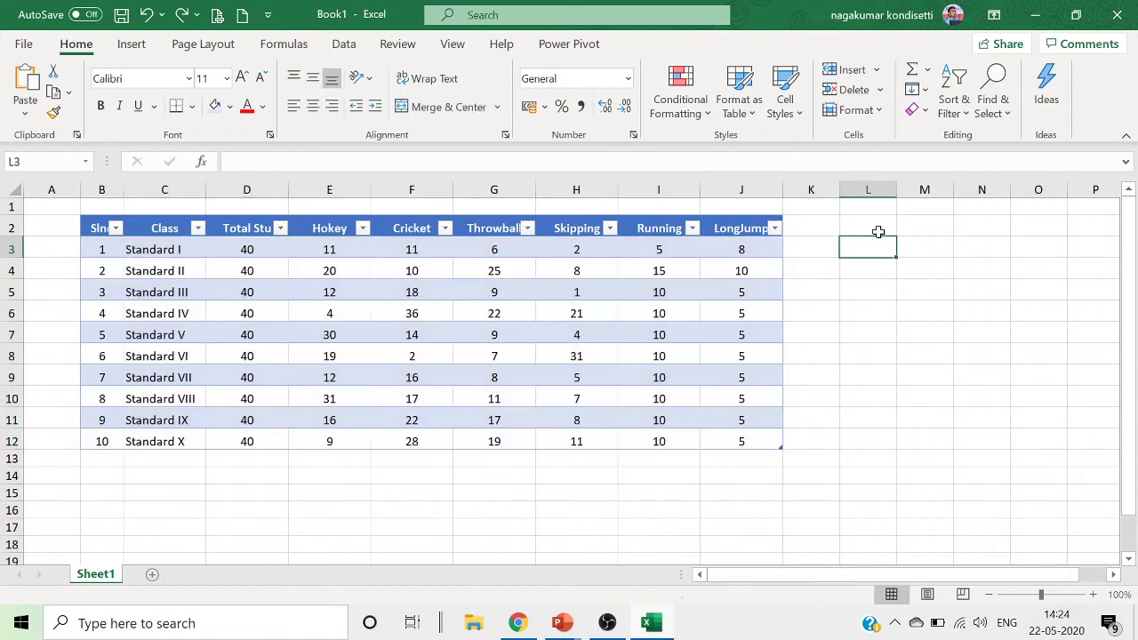
{"action": "type", "text": "fdkshkhk"}
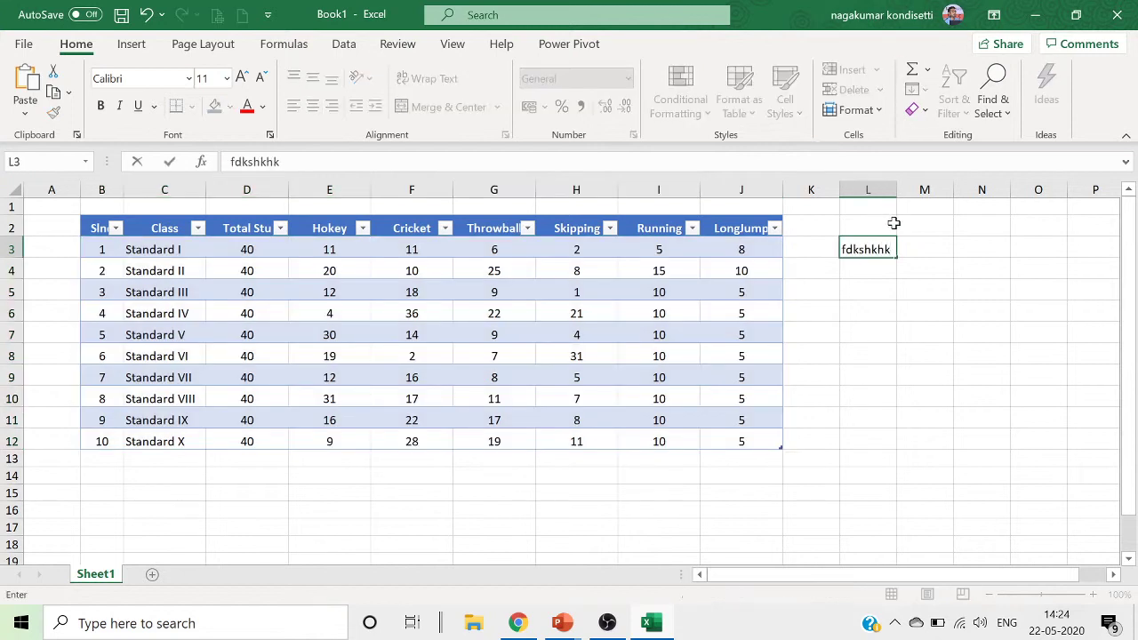
{"action": "left_click", "coordinate": [876, 289]}
{"action": "type", "text": "sdagfdshg"}
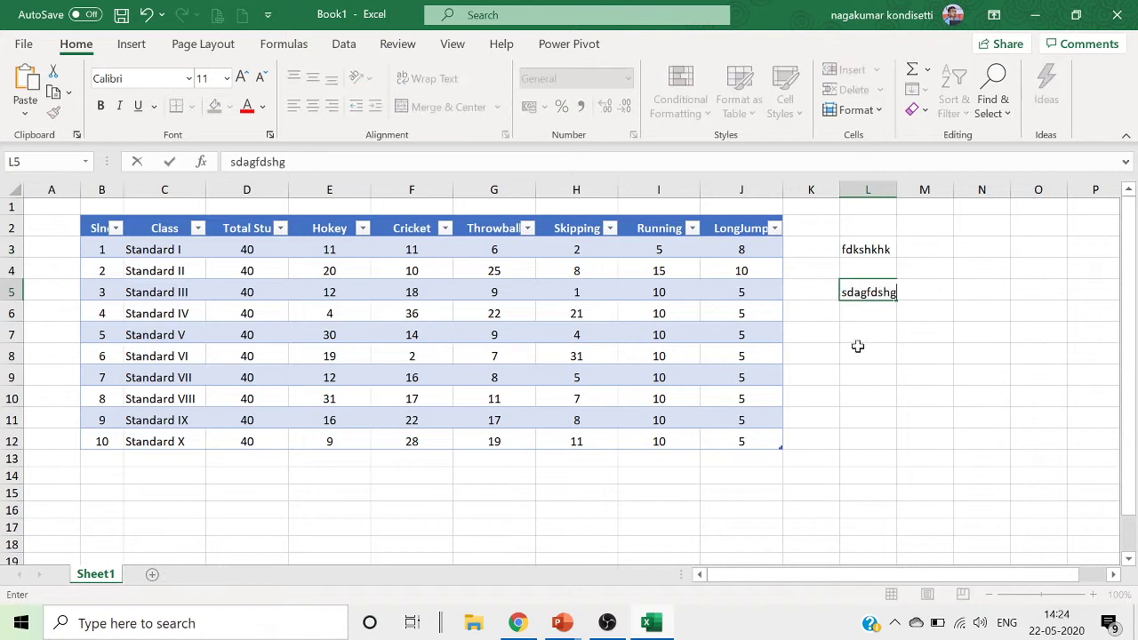
{"action": "left_click", "coordinate": [863, 336]}
{"action": "type", "text": "fgdhgfh"}
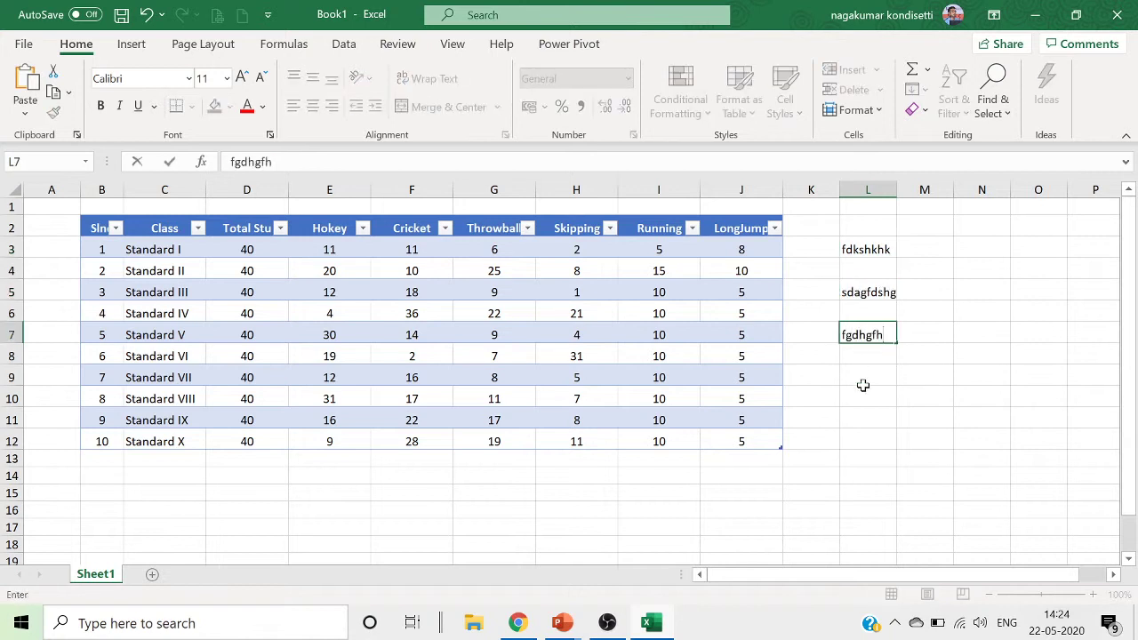
{"action": "left_click", "coordinate": [863, 385]}
{"action": "type", "text": "dfghgffgh"}
{"action": "left_click", "coordinate": [858, 435]}
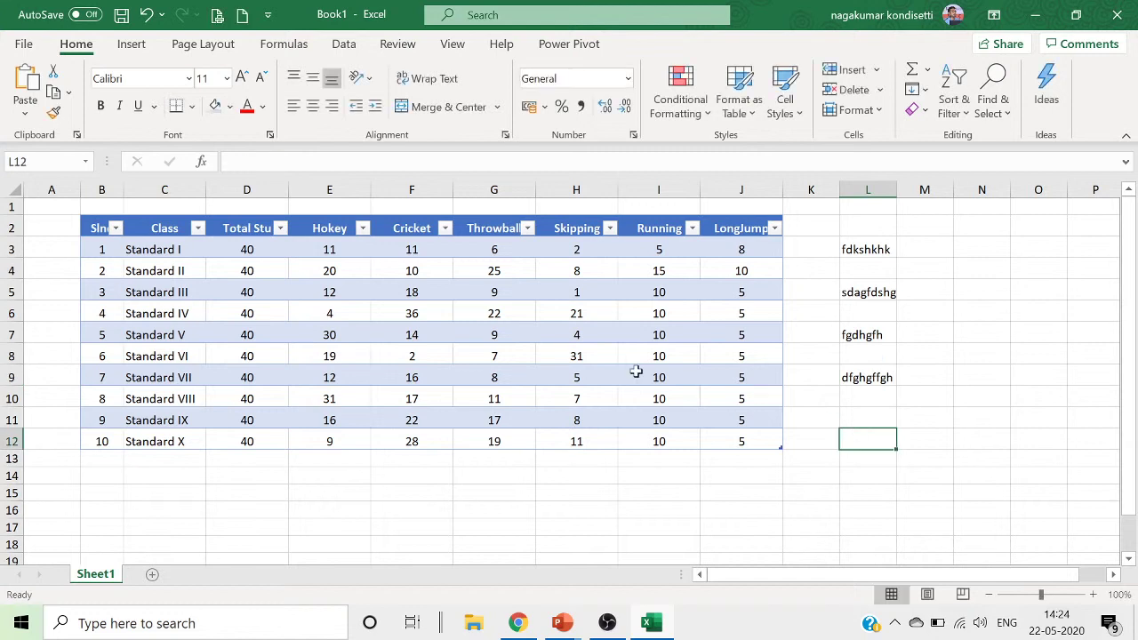
Sort the table in ascending Hokey order with the filler text beside it, and undo the sort.
{"action": "left_click", "coordinate": [362, 228]}
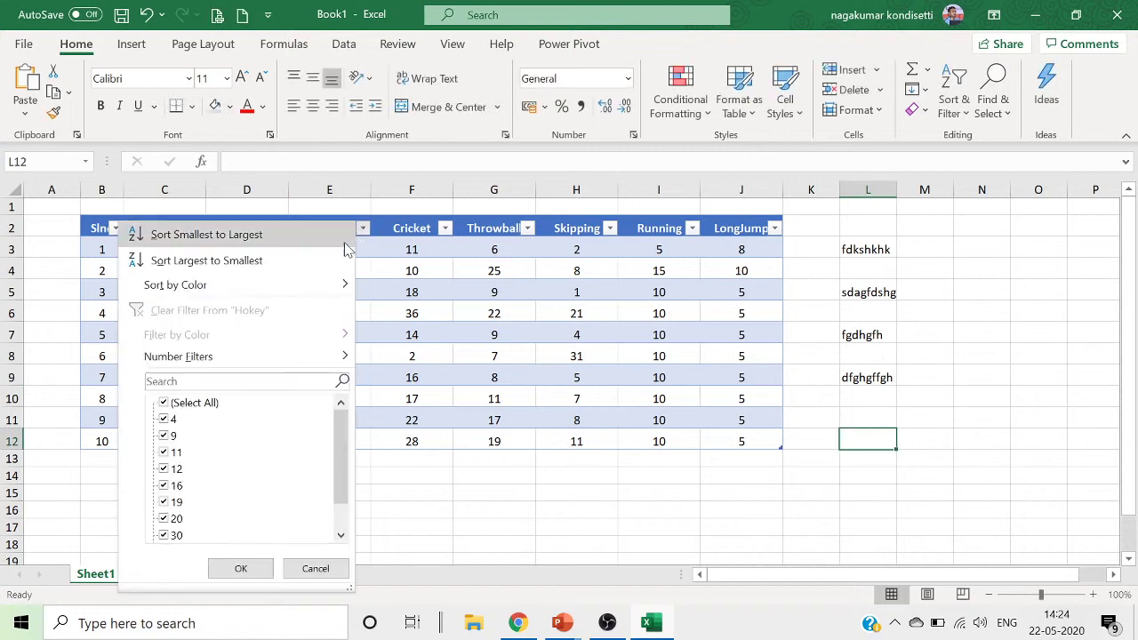
{"action": "left_click", "coordinate": [229, 235]}
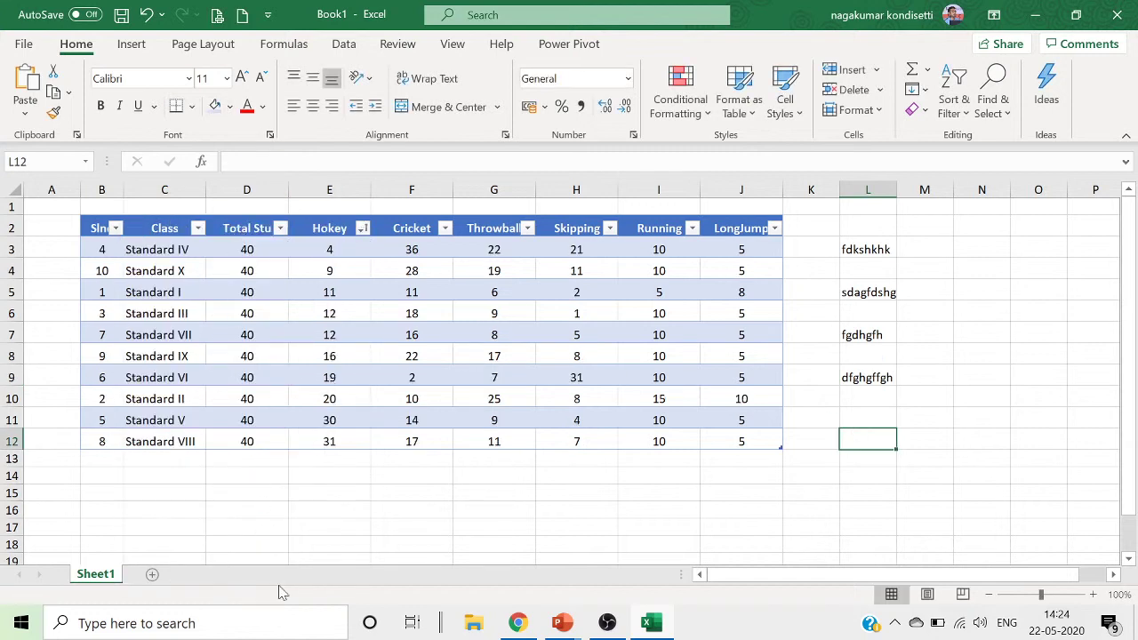
{"action": "left_click_drag", "start_coordinate": [875, 245], "coordinate": [883, 306]}
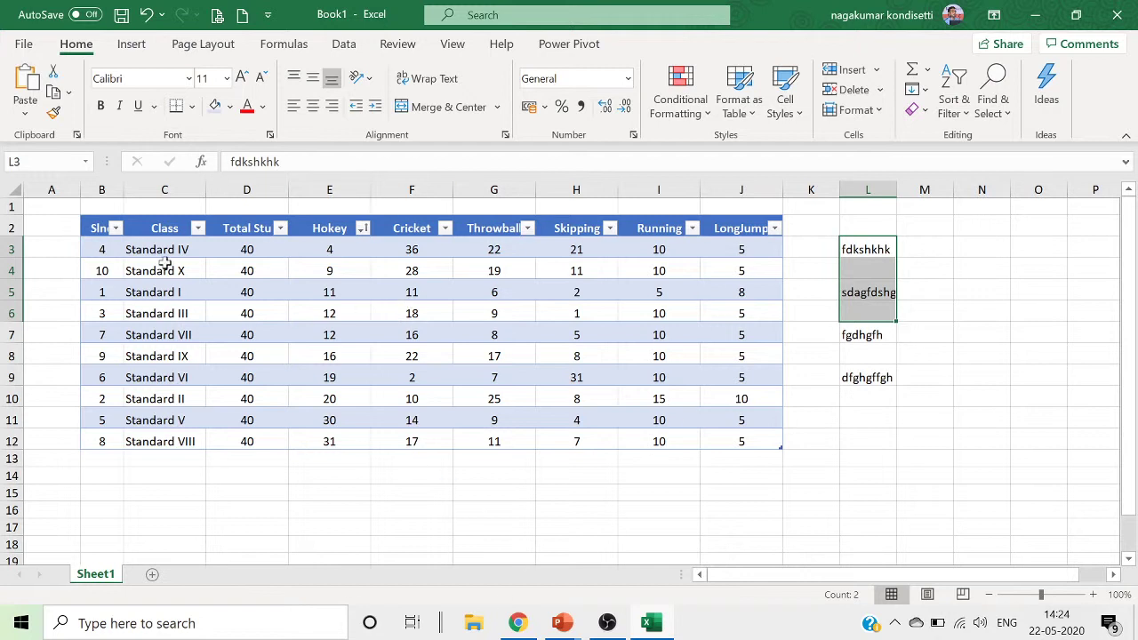
{"action": "left_click", "coordinate": [360, 228]}
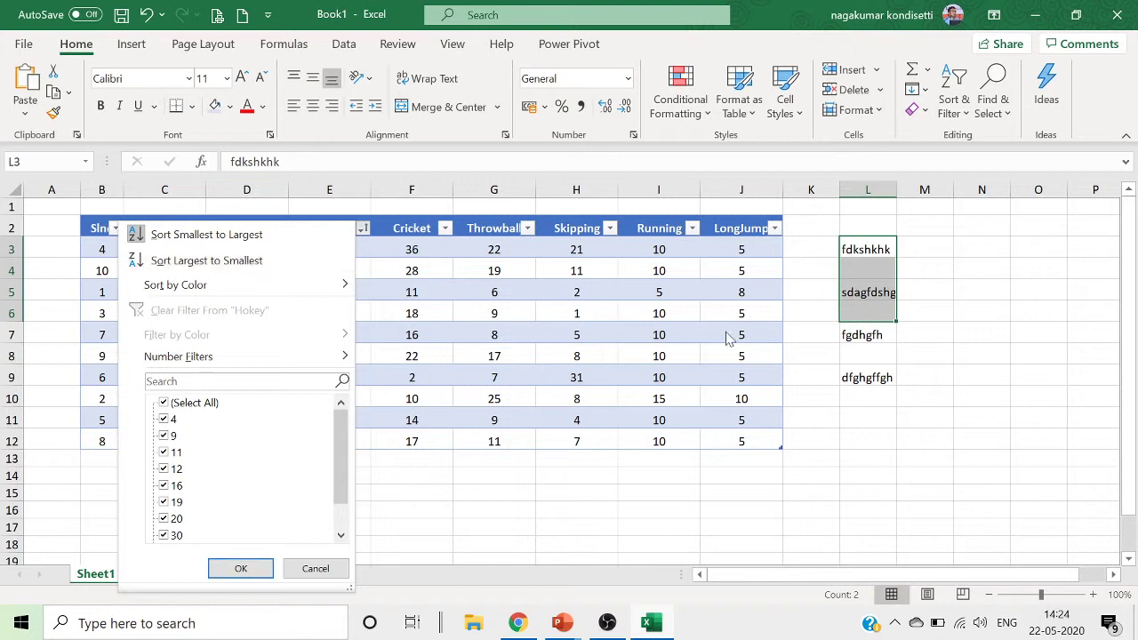
{"action": "left_click", "coordinate": [858, 411]}
{"action": "key", "text": "ctrl+z"}
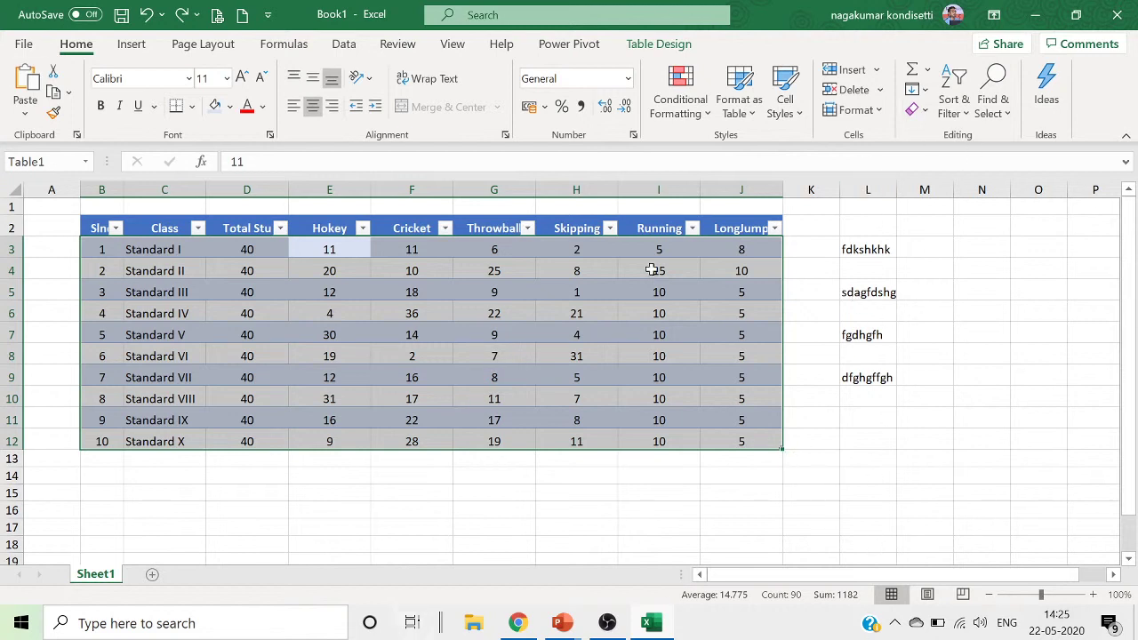
Undo the filler entries in column L and the conversion of the sports data into an Excel table.
{"action": "left_click", "coordinate": [513, 505]}
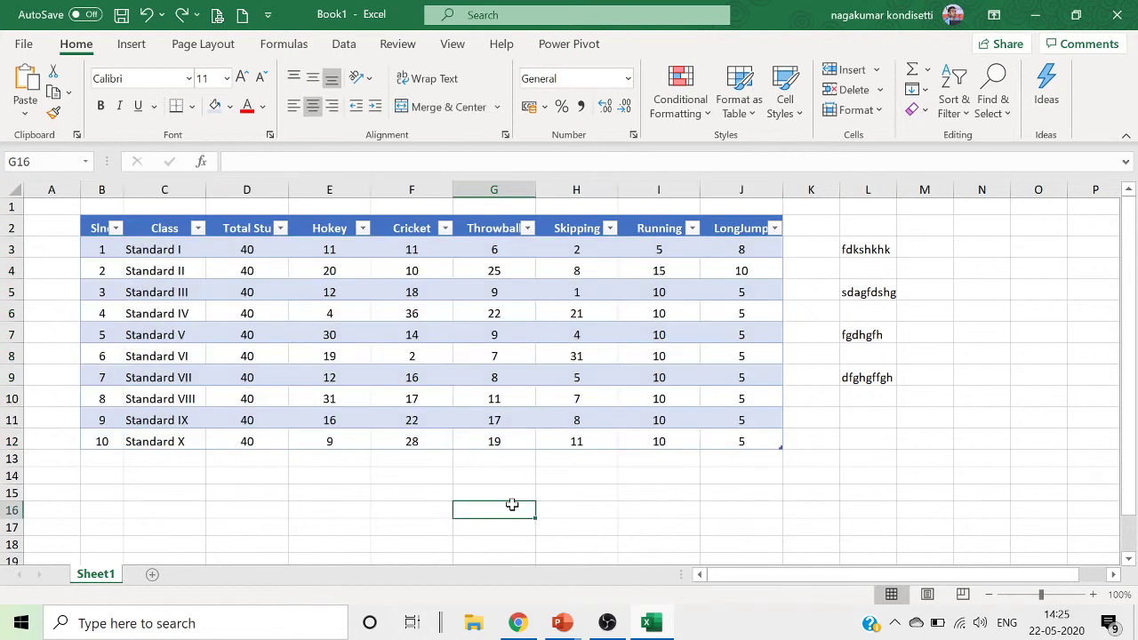
{"action": "key", "text": "ctrl+c"}
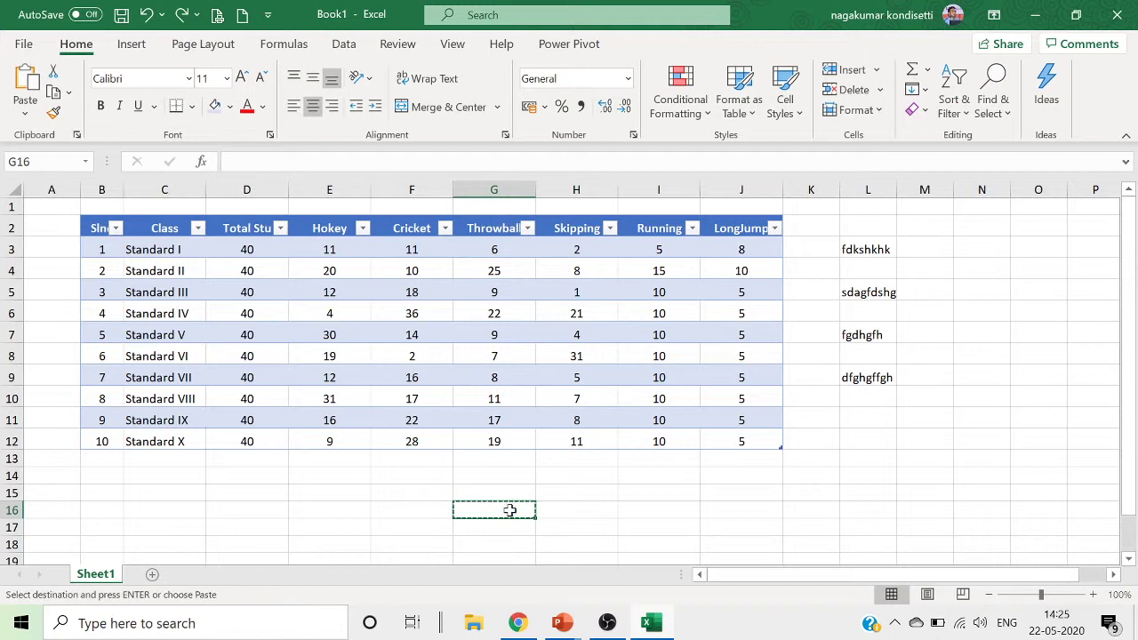
{"action": "key", "text": "ctrl+z"}
{"action": "key", "text": "ctrl+z"}
{"action": "key", "text": "ctrl+z"}
{"action": "key", "text": "ctrl+z"}
{"action": "key", "text": "ctrl+z"}
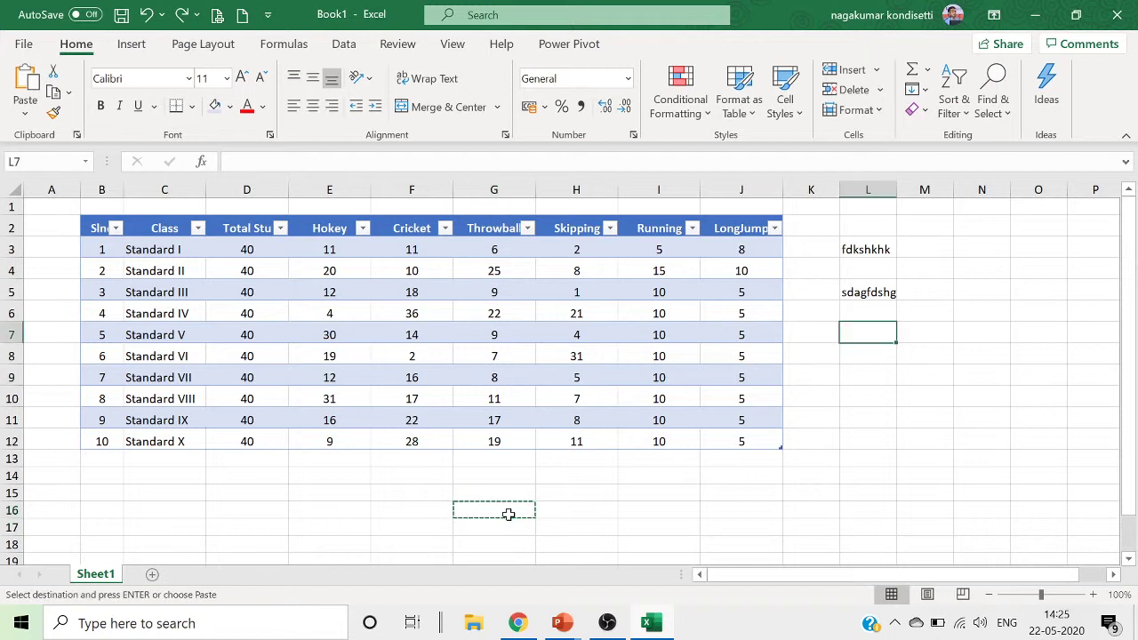
{"action": "left_click", "coordinate": [1022, 425]}
{"action": "left_click", "coordinate": [882, 286]}
{"action": "type", "text": "dsfgf"}
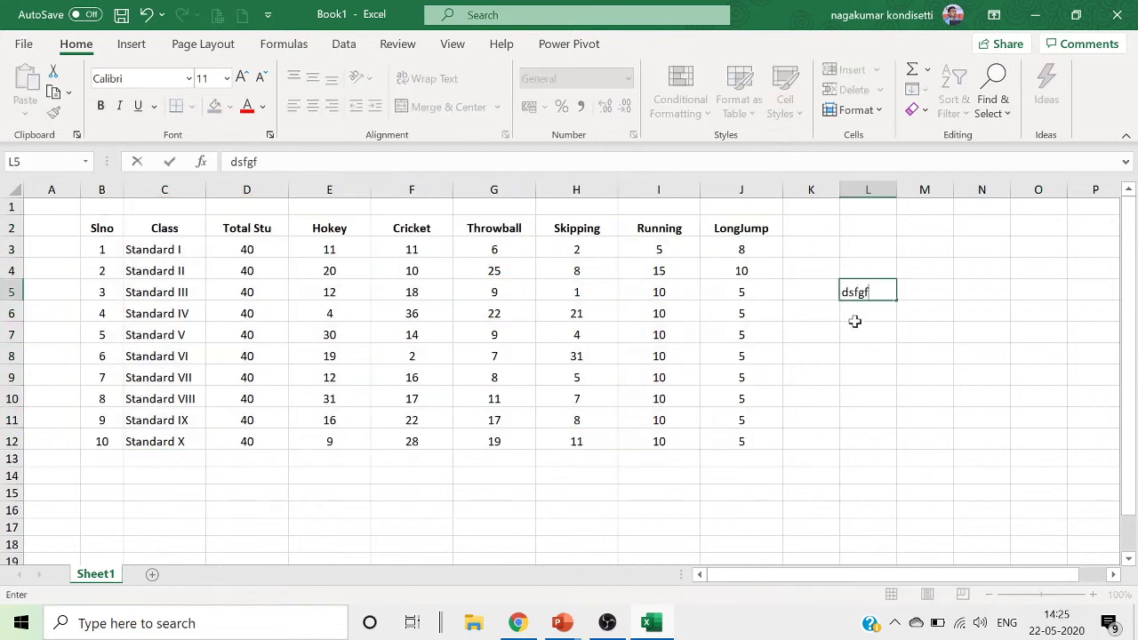
{"action": "left_click", "coordinate": [146, 14]}
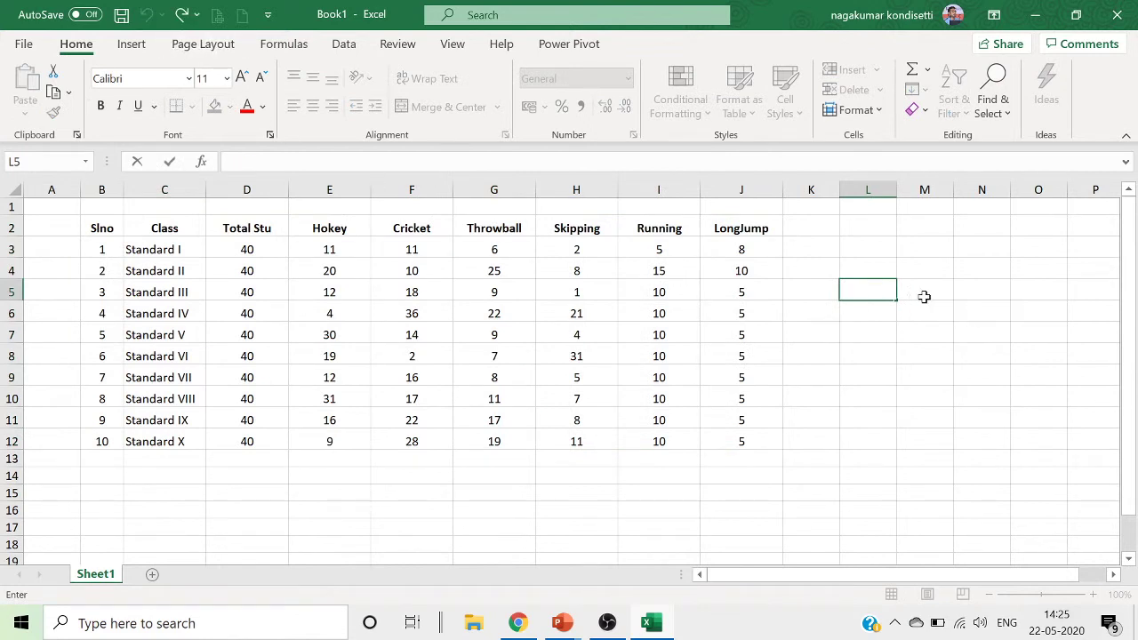
{"action": "left_click", "coordinate": [847, 348]}
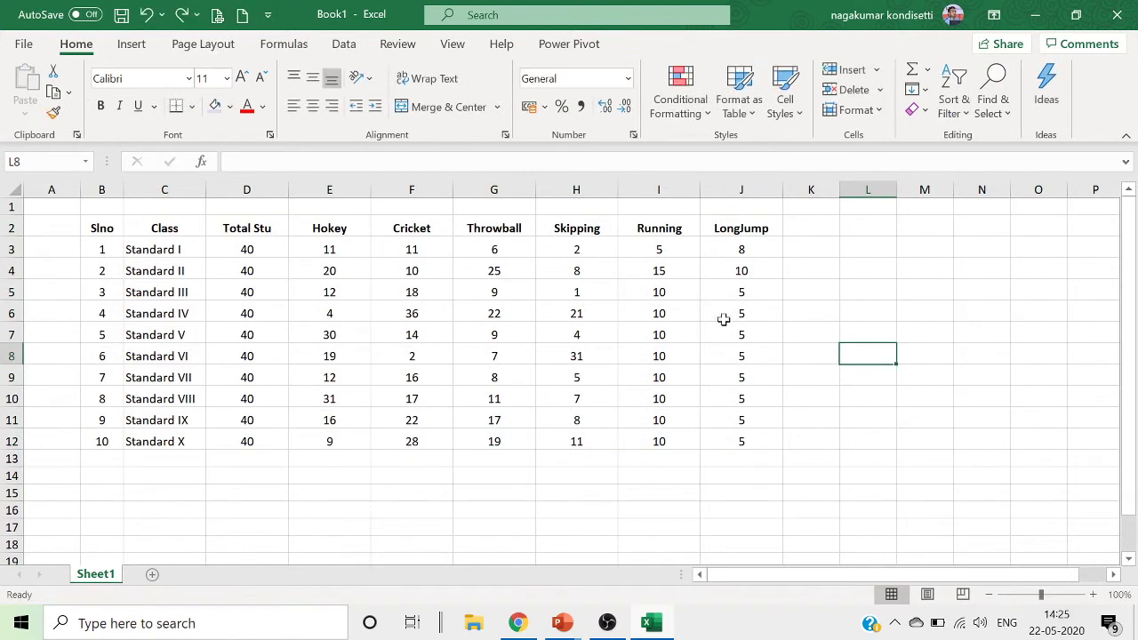
Enter the filler texts sdgfds in L4, fdgds in L7 and sadfsda in L9 beside the plain data range.
{"action": "left_click", "coordinate": [863, 270]}
{"action": "type", "text": "sdgfds"}
{"action": "left_click", "coordinate": [876, 331]}
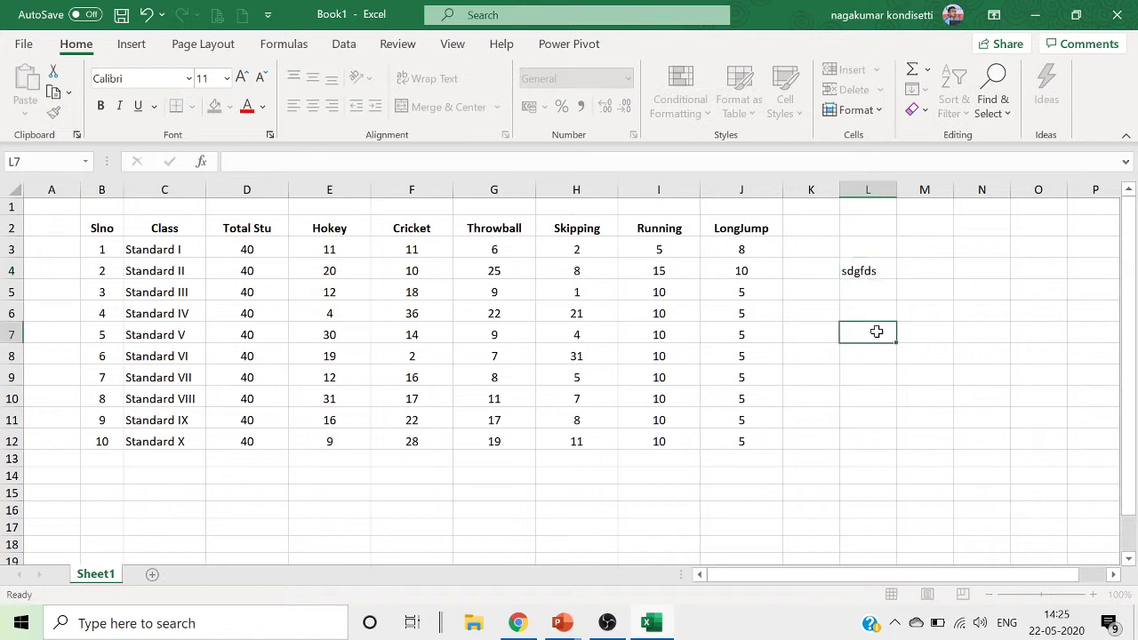
{"action": "type", "text": "fdgds"}
{"action": "left_click", "coordinate": [872, 375]}
{"action": "type", "text": "sadfsda"}
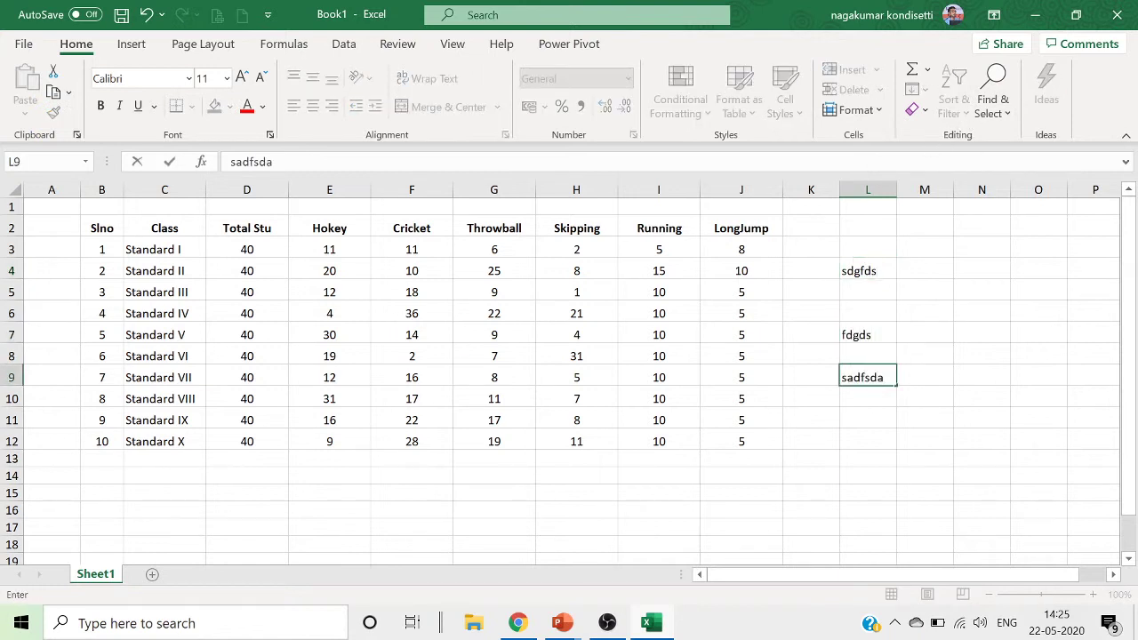
Turn on filtering for the plain sports data and sort it by Total Stu from smallest to largest.
{"action": "left_click", "coordinate": [297, 257]}
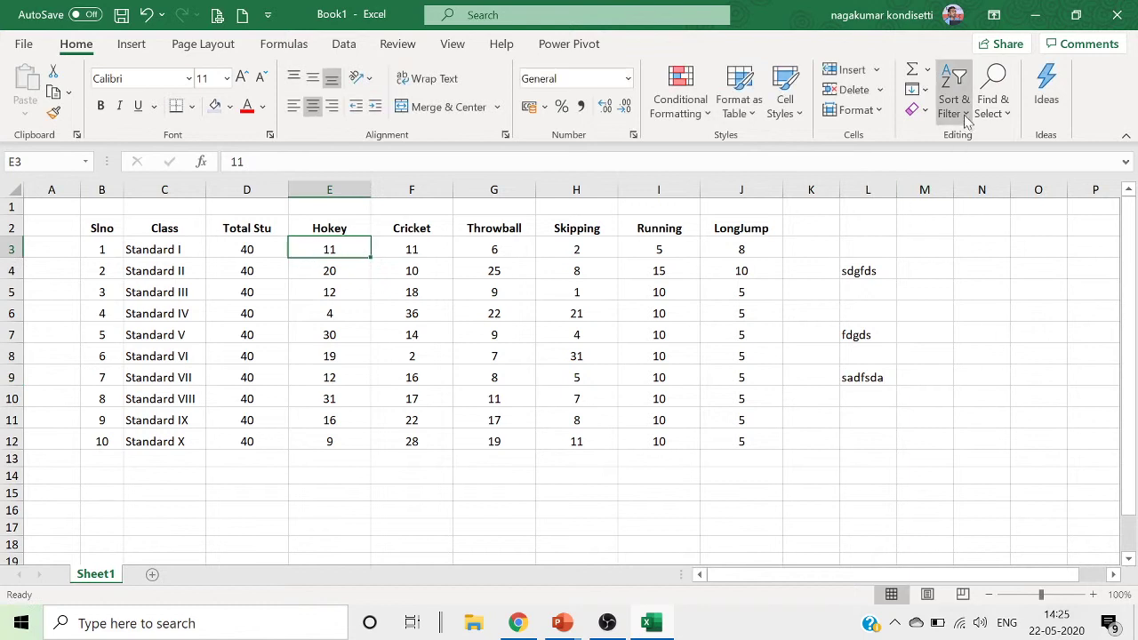
{"action": "left_click", "coordinate": [969, 117]}
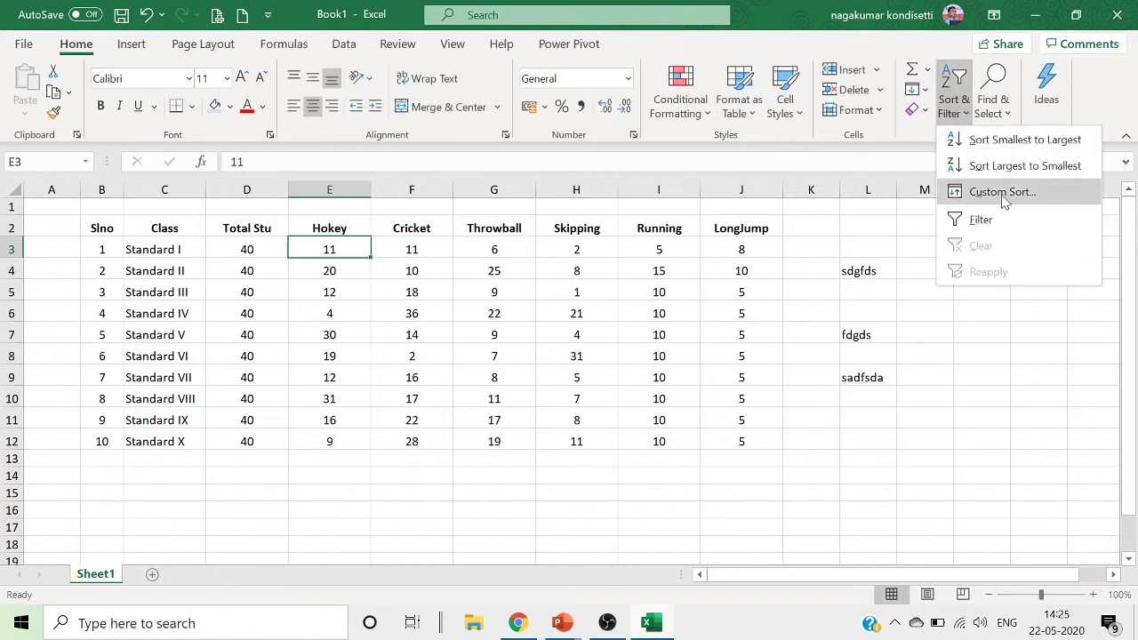
{"action": "left_click", "coordinate": [974, 221]}
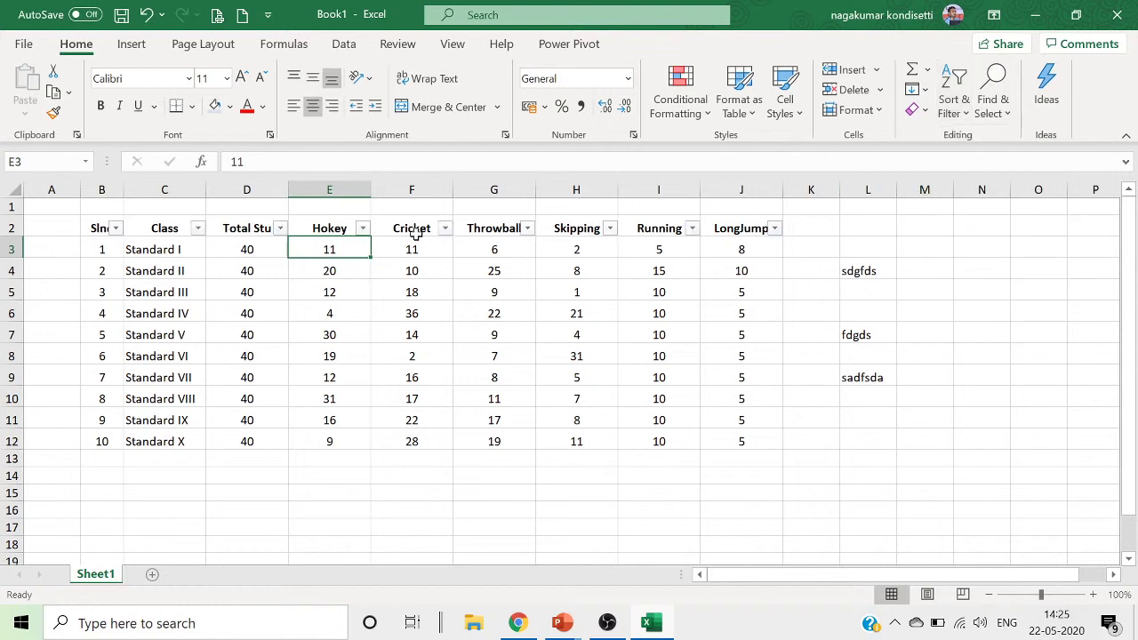
{"action": "left_click", "coordinate": [281, 229]}
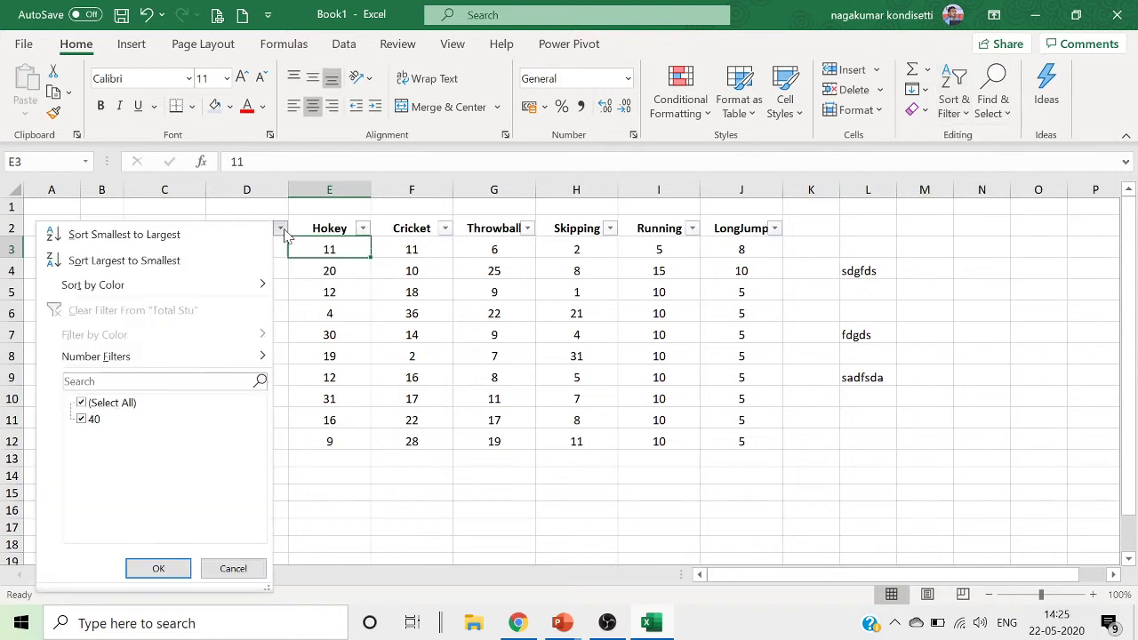
{"action": "left_click", "coordinate": [165, 235]}
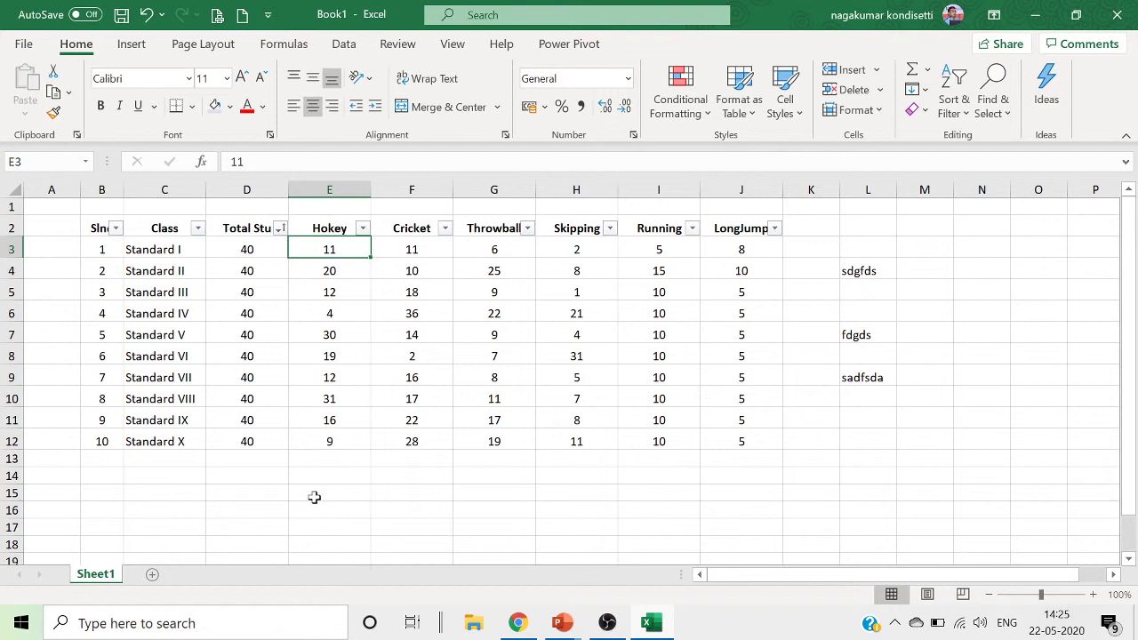
{"action": "left_click", "coordinate": [329, 189]}
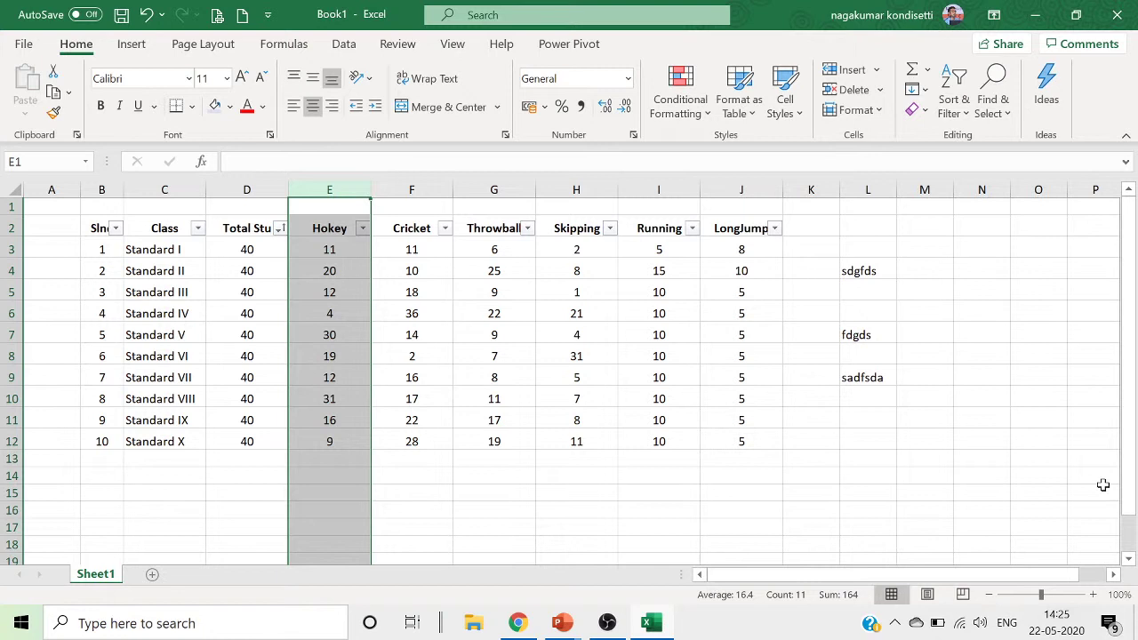
{"action": "left_click", "coordinate": [977, 247]}
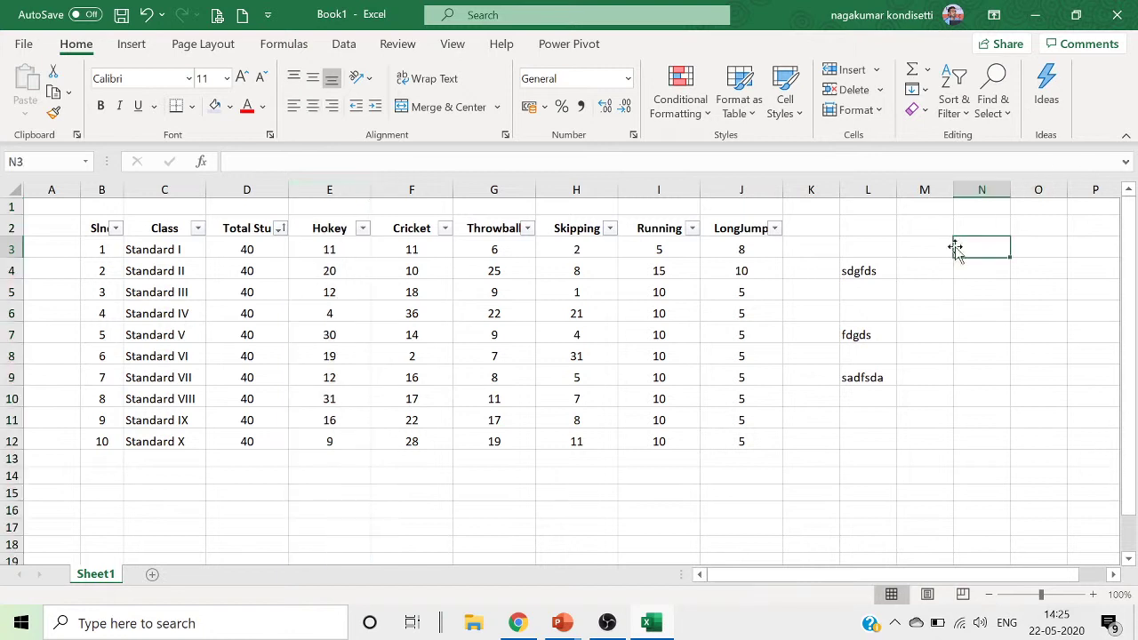
{"action": "left_click", "coordinate": [867, 227]}
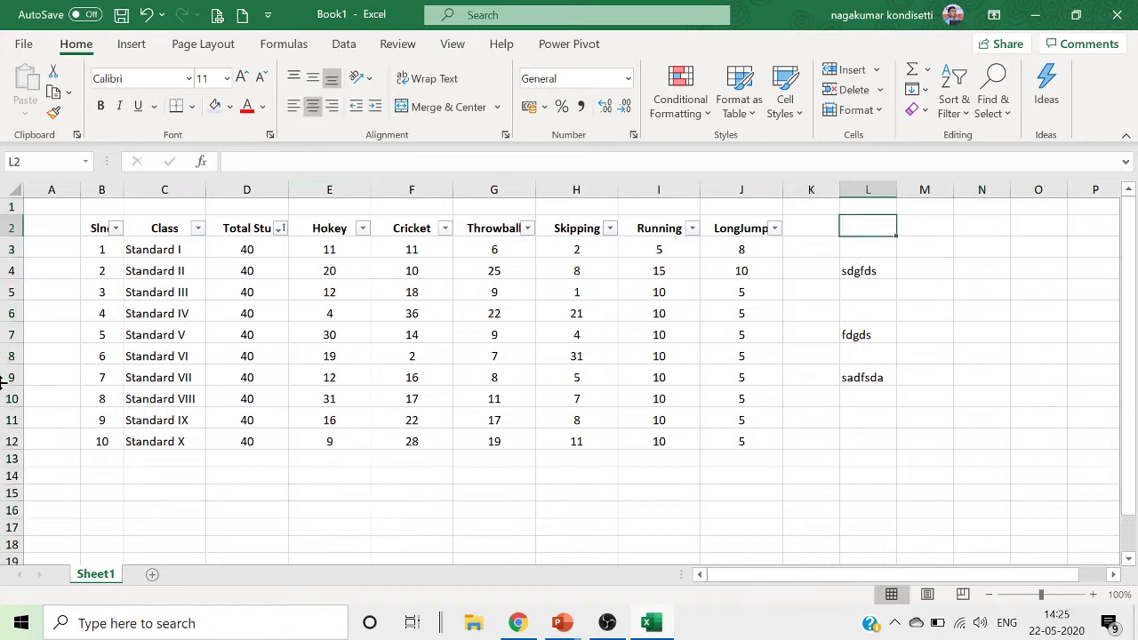
Enter the filler texts sdgg in K6 and fgds in K9, directly next to the LongJump column.
{"action": "left_click", "coordinate": [813, 307]}
{"action": "type", "text": "sdgg"}
{"action": "left_click", "coordinate": [805, 374]}
{"action": "type", "text": "fgds"}
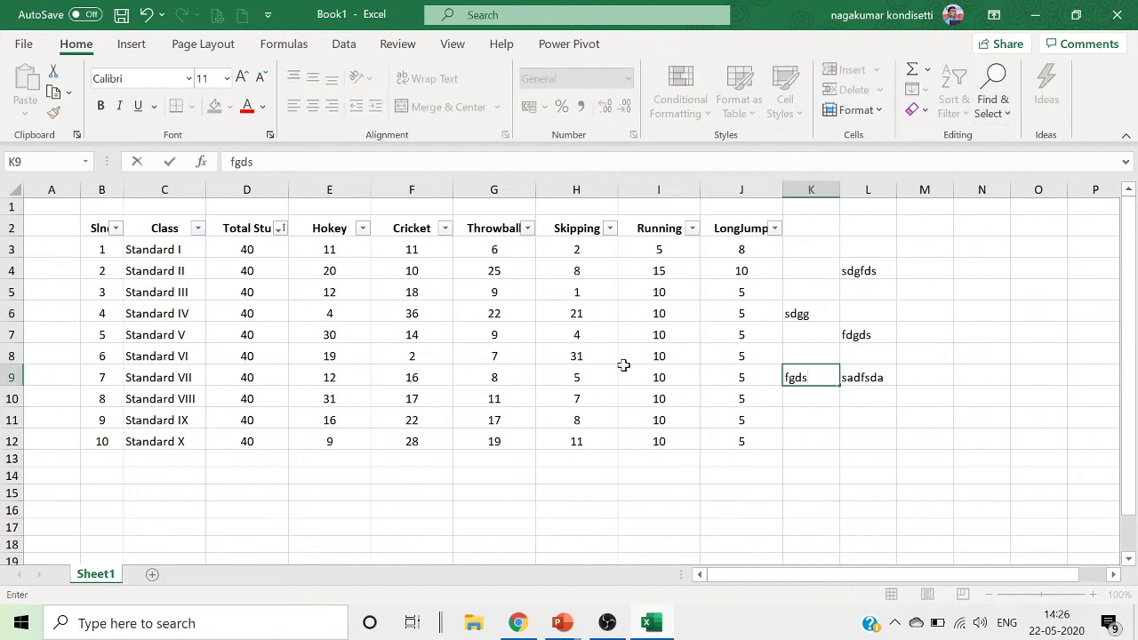
Turn the data filter off and on again so that it covers columns B to L.
{"action": "left_click", "coordinate": [638, 329]}
{"action": "left_click", "coordinate": [954, 103]}
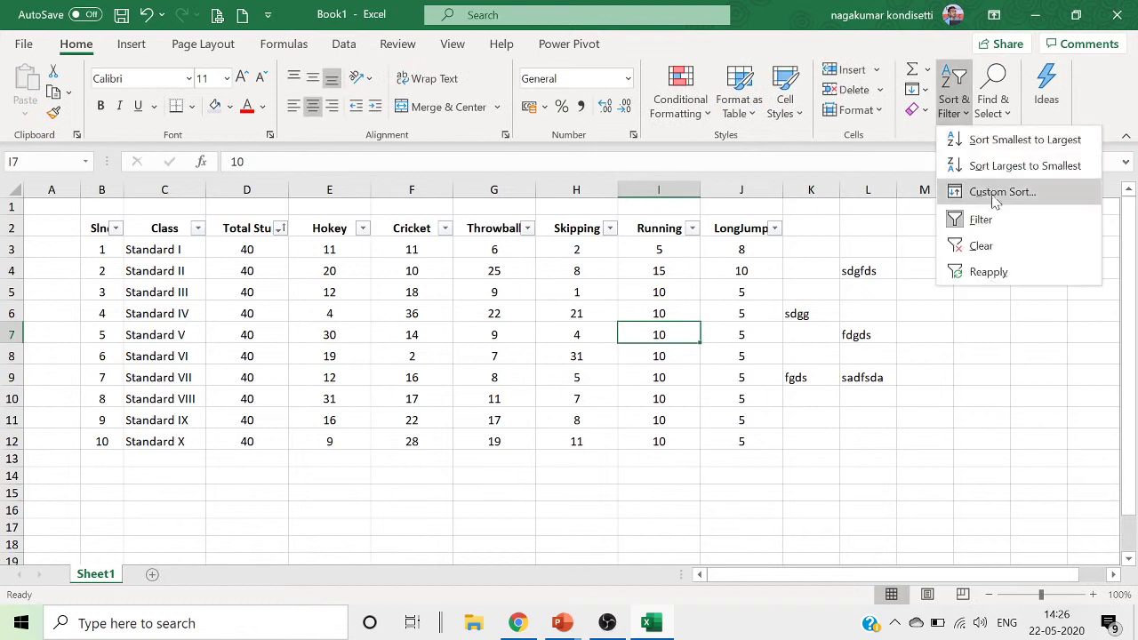
{"action": "left_click", "coordinate": [994, 222]}
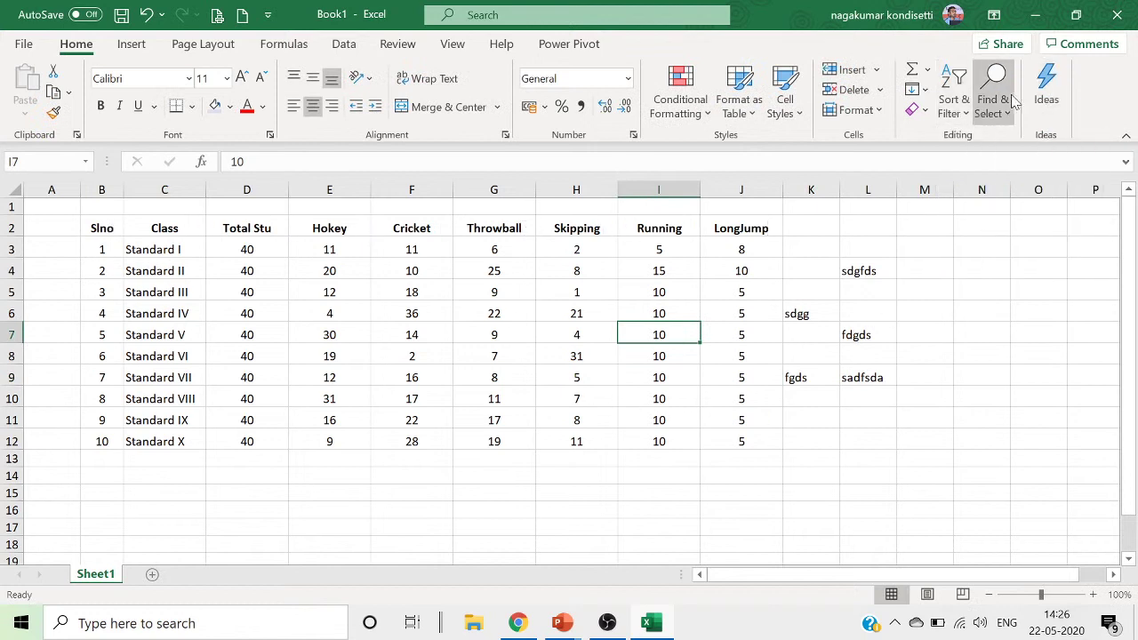
{"action": "left_click", "coordinate": [950, 105]}
{"action": "left_click", "coordinate": [978, 221]}
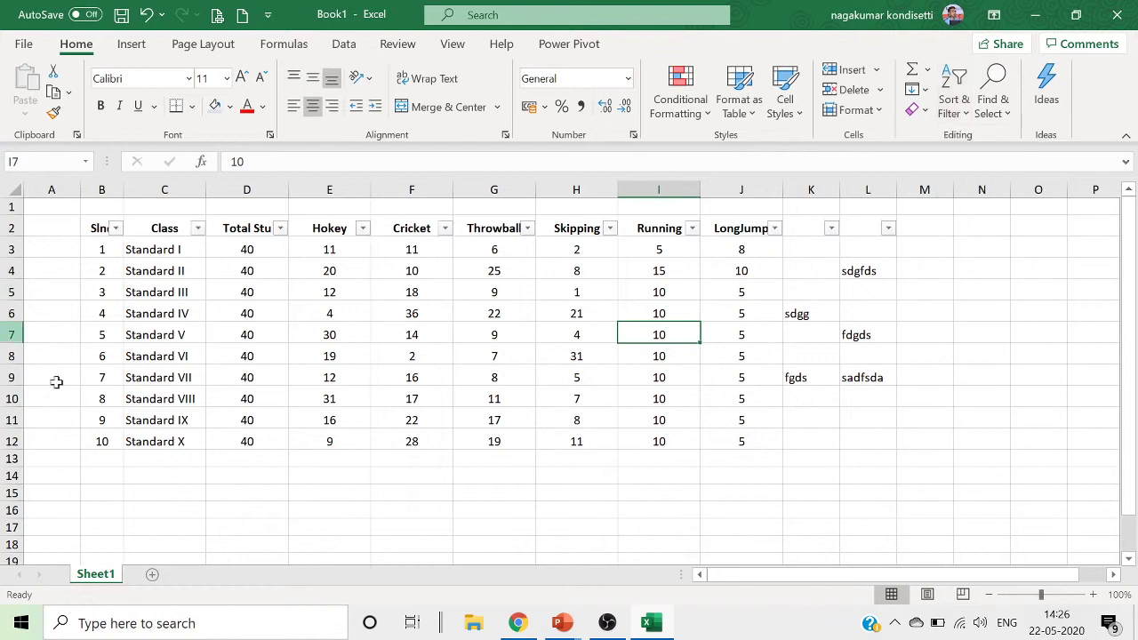
Sort the plain sports data by Hokey from smallest to largest, and undo that sort.
{"action": "left_click", "coordinate": [354, 229]}
{"action": "left_click", "coordinate": [361, 231]}
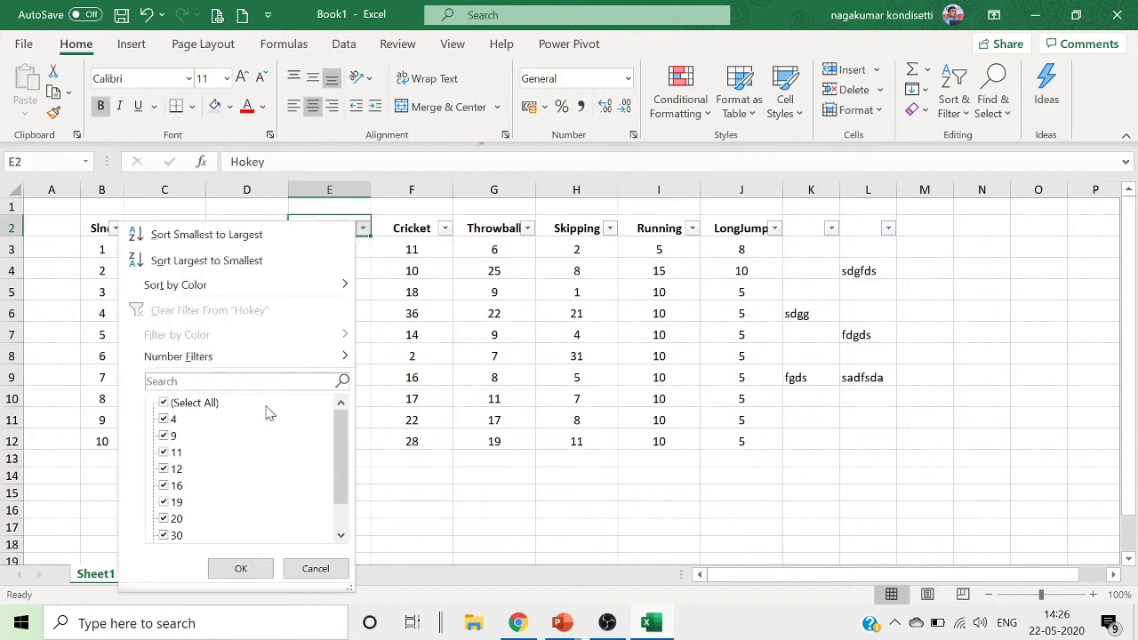
{"action": "left_click", "coordinate": [238, 235]}
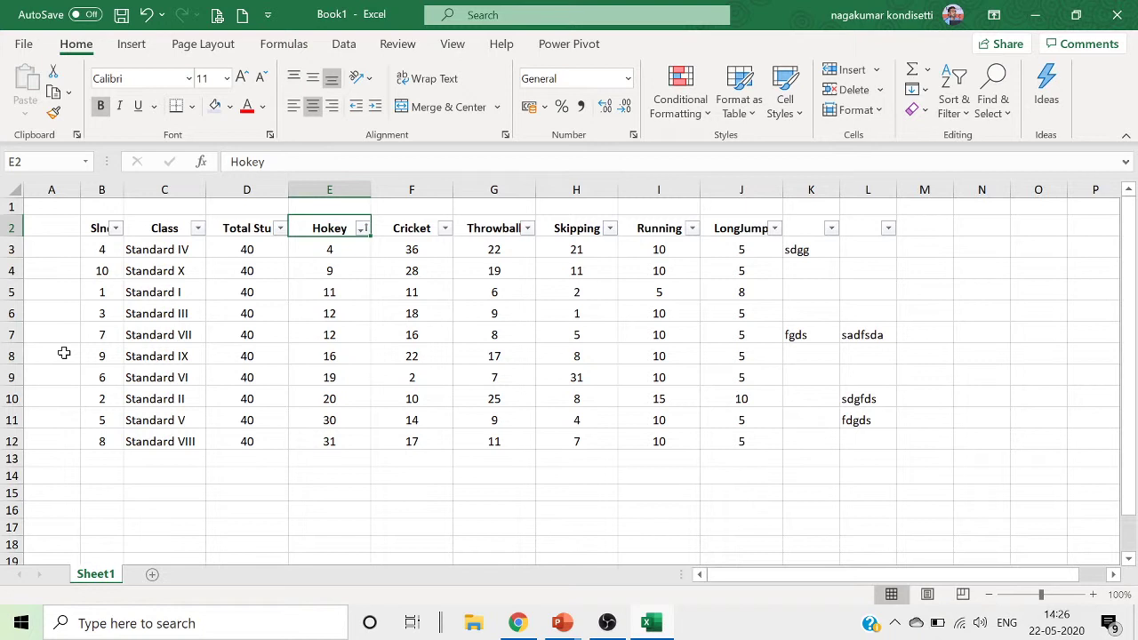
{"action": "key", "text": "ctrl+z"}
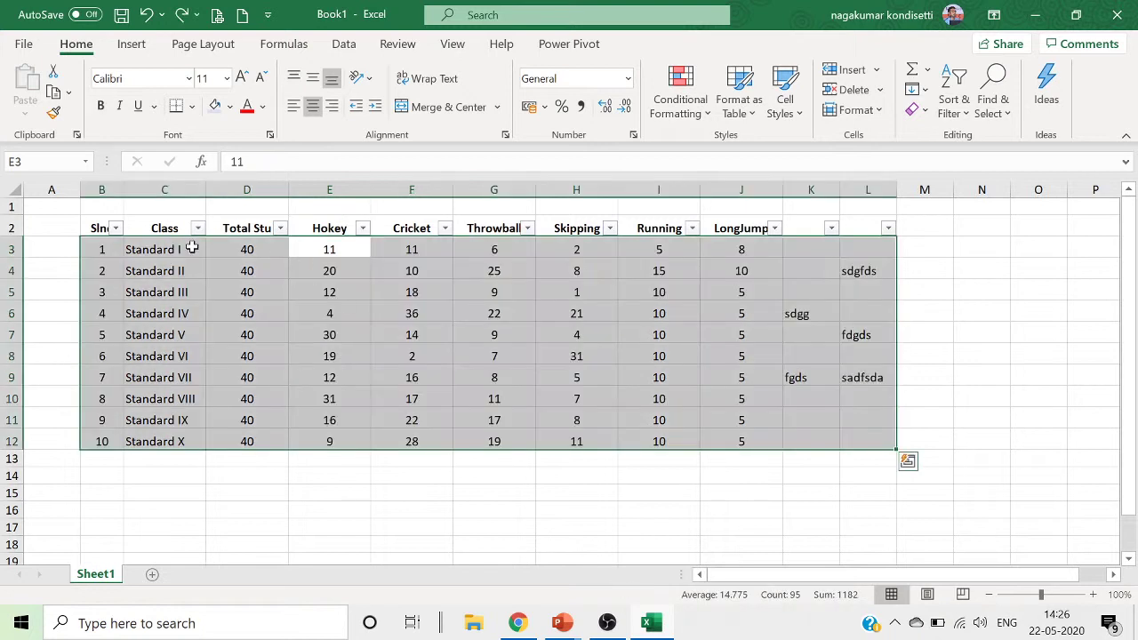
Turn off filtering for the plain data range.
{"action": "left_click", "coordinate": [954, 105]}
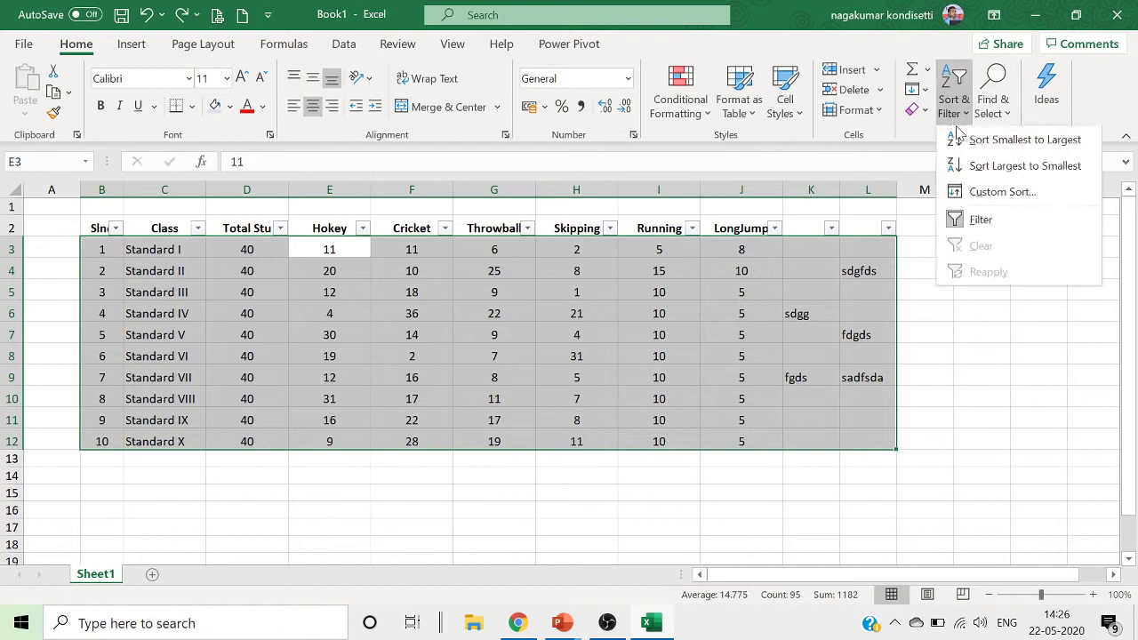
{"action": "left_click", "coordinate": [992, 220]}
{"action": "left_click", "coordinate": [635, 487]}
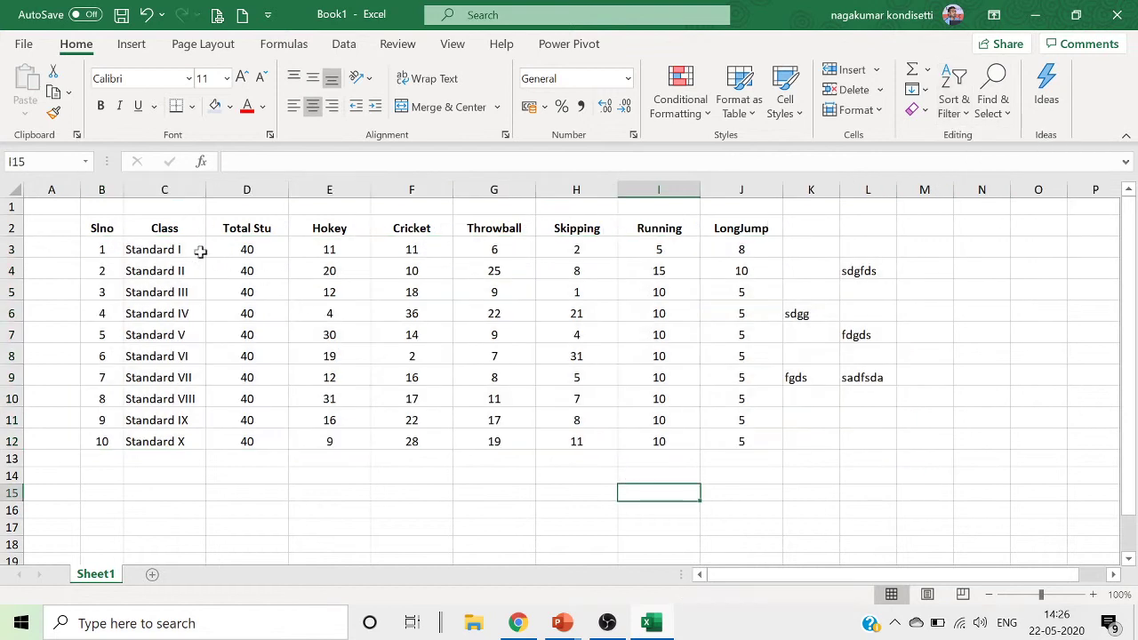
Convert the range B2:J12 into a table with headers, leaving out the filler texts beside it.
{"action": "left_click_drag", "start_coordinate": [104, 229], "coordinate": [742, 442]}
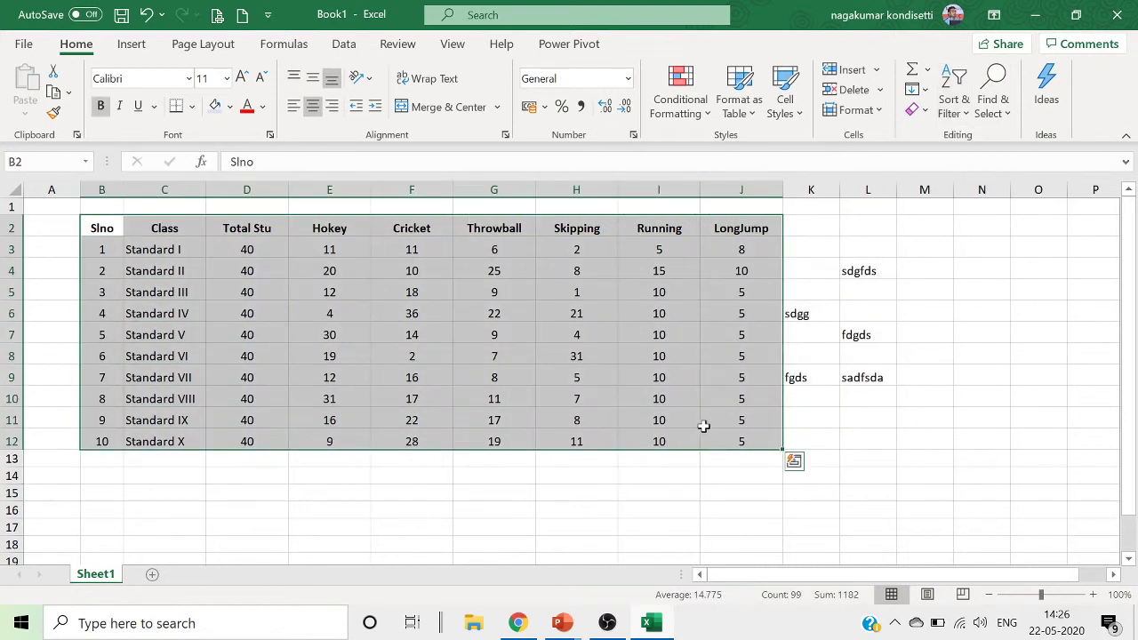
{"action": "left_click", "coordinate": [130, 44]}
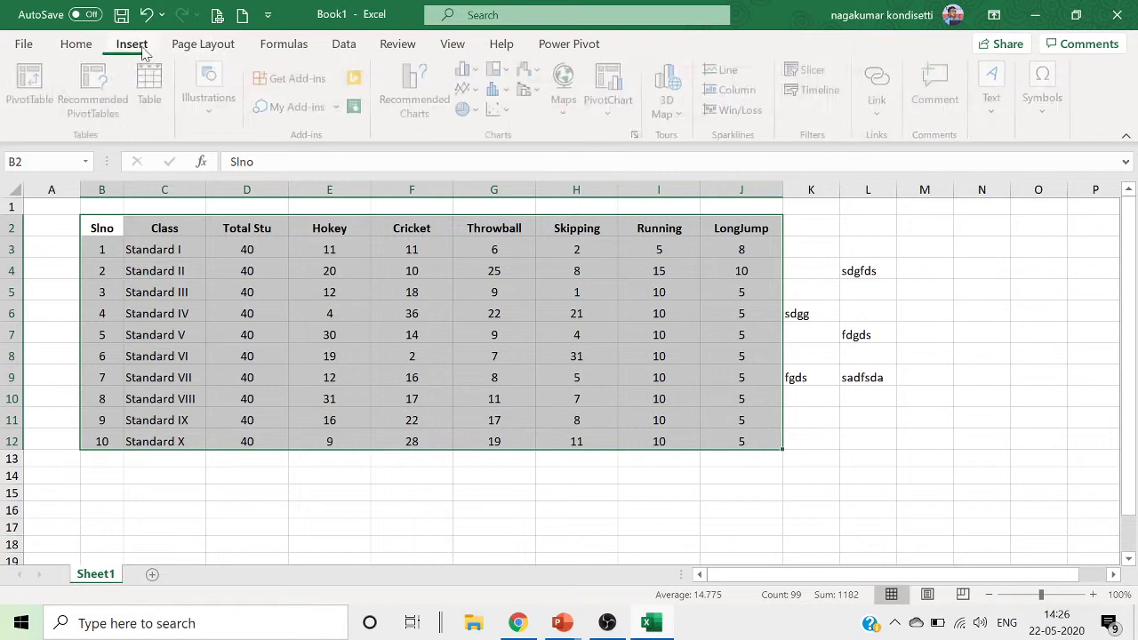
{"action": "left_click", "coordinate": [153, 105]}
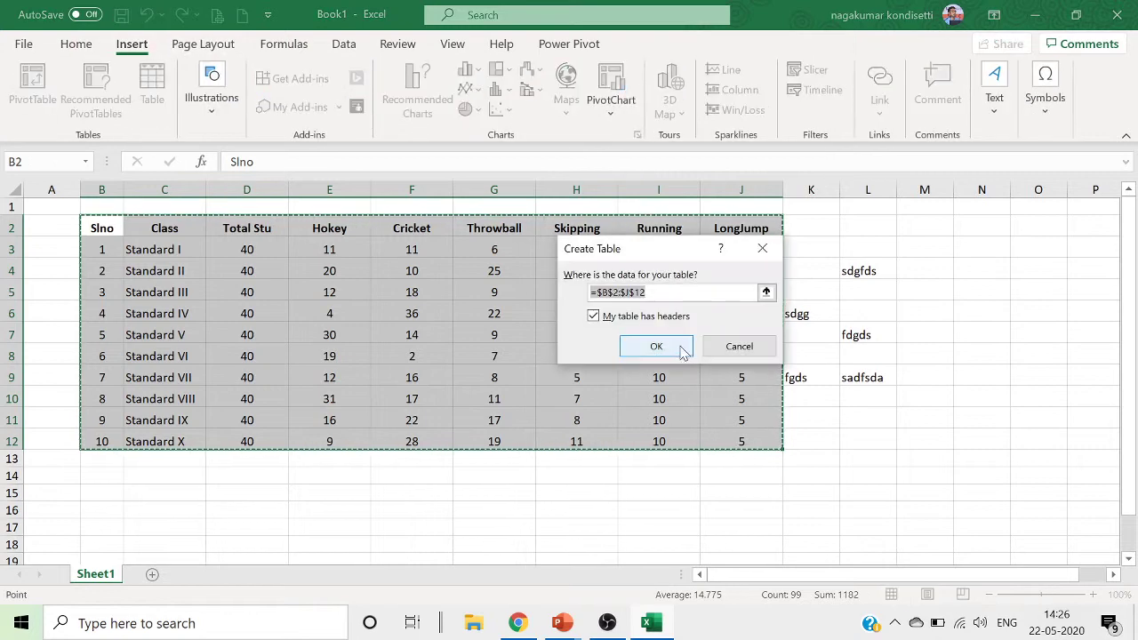
{"action": "left_click", "coordinate": [680, 350]}
Sort the new sports table by the Hokey column from smallest to largest.
{"action": "left_click", "coordinate": [361, 230]}
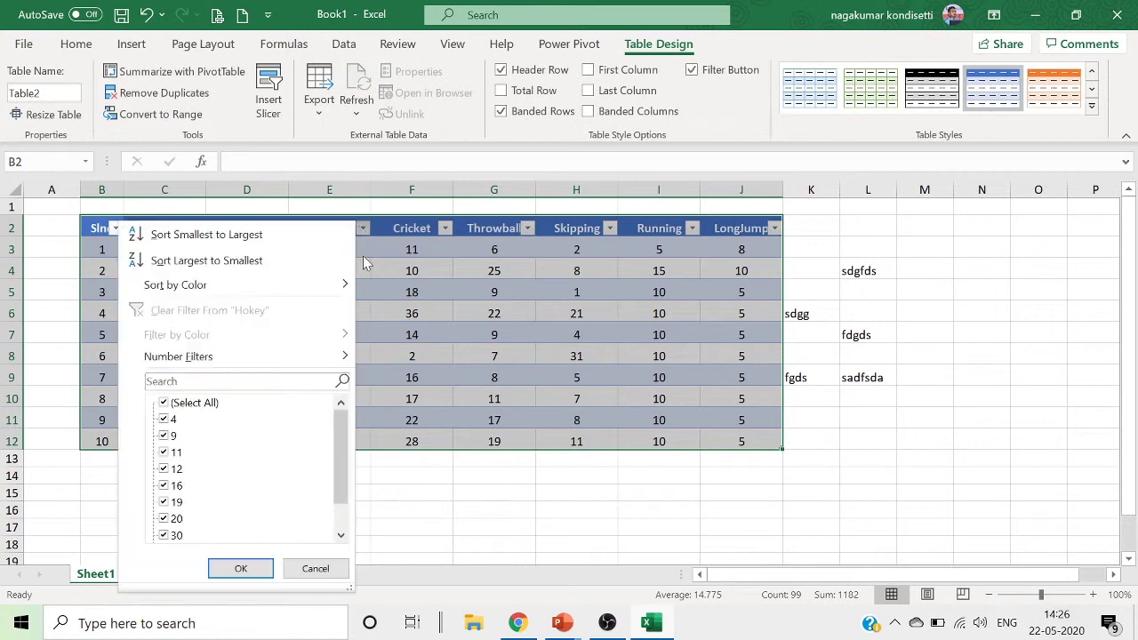
{"action": "left_click", "coordinate": [210, 236]}
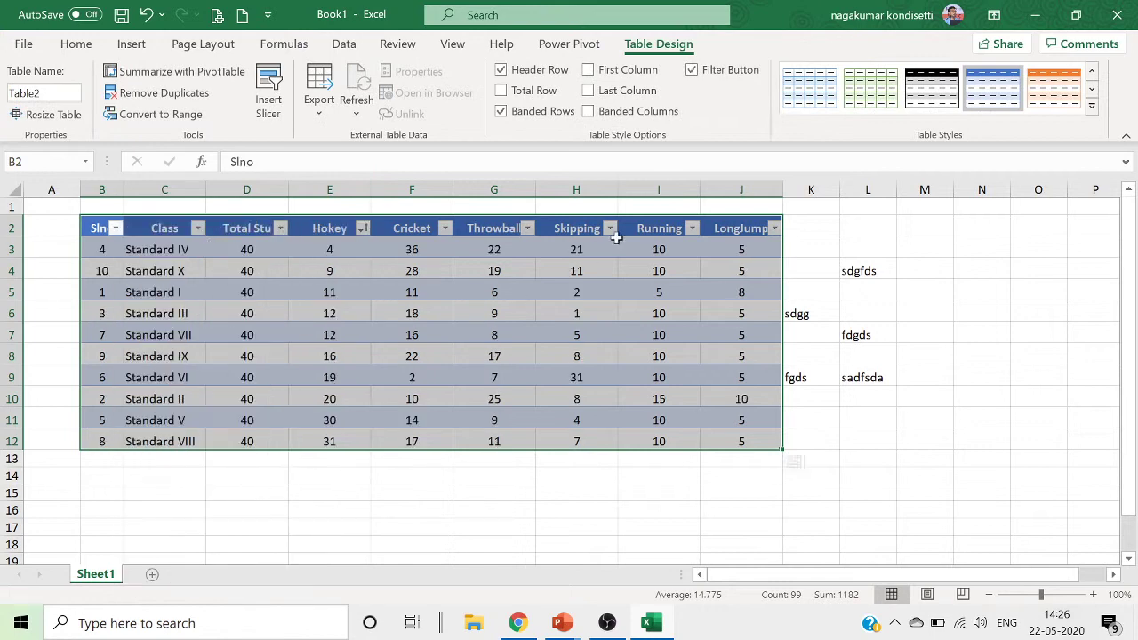
{"action": "left_click_drag", "start_coordinate": [625, 516], "coordinate": [625, 498]}
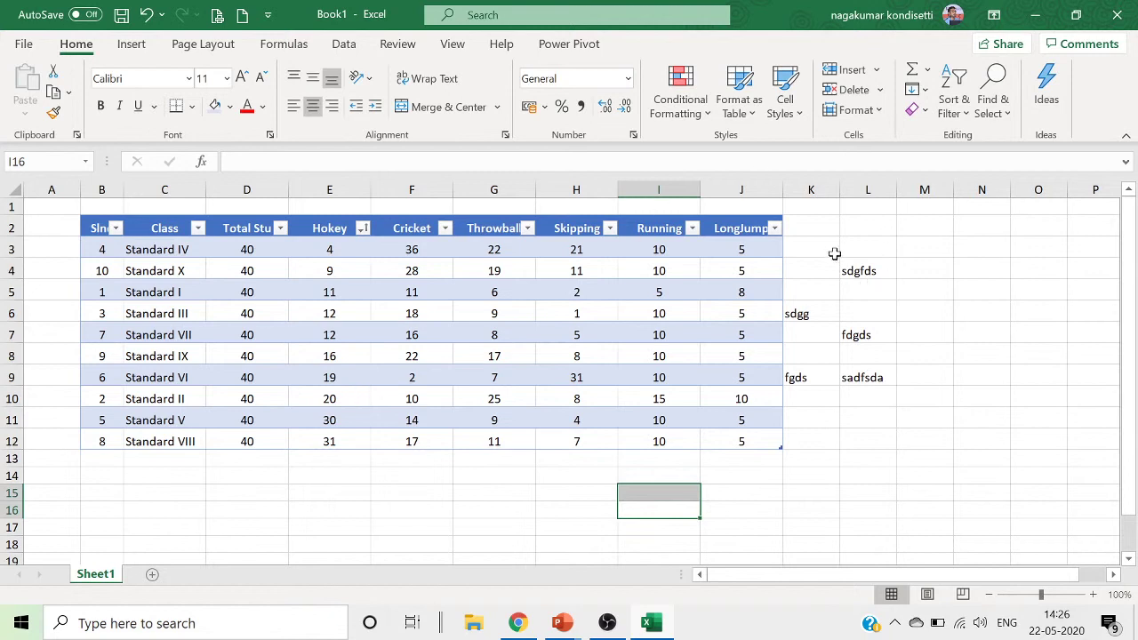
Clear the filler texts in K2:L10 and paste a copy of the sports table B2:J12 starting at K2.
{"action": "left_click_drag", "start_coordinate": [815, 224], "coordinate": [866, 390]}
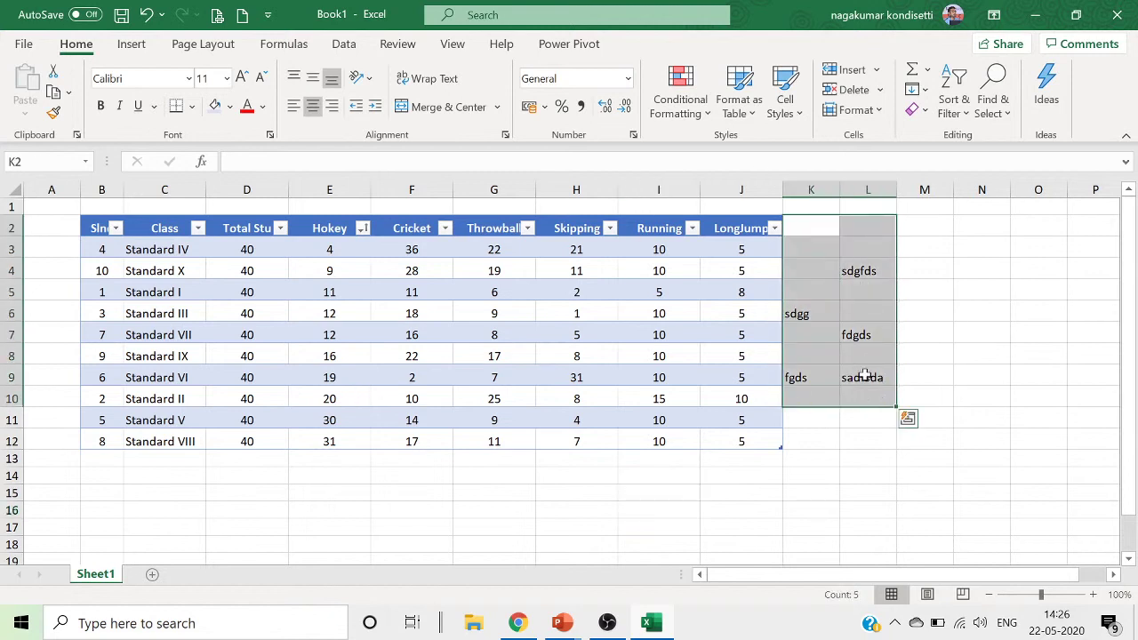
{"action": "key", "text": "Delete"}
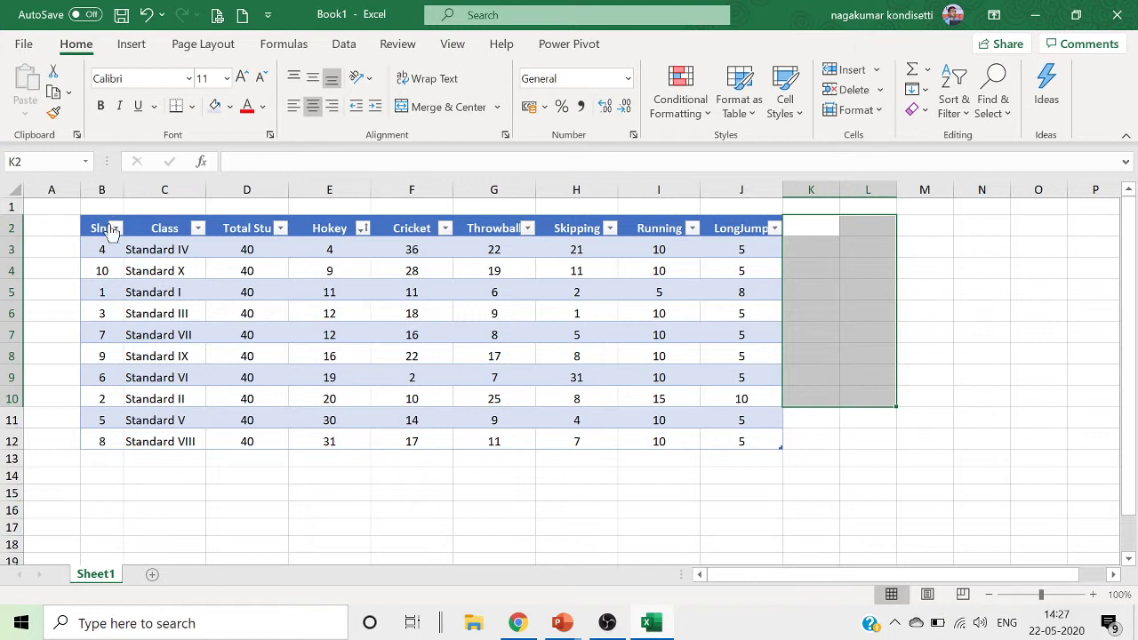
{"action": "left_click_drag", "start_coordinate": [97, 227], "coordinate": [739, 442]}
{"action": "key", "text": "ctrl+c"}
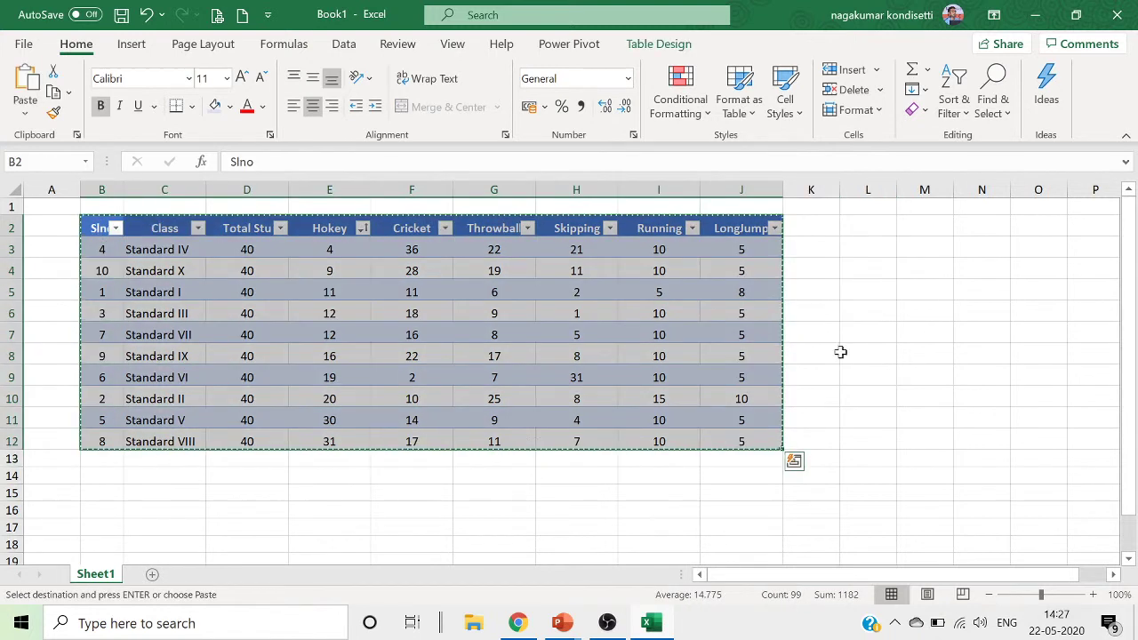
{"action": "left_click", "coordinate": [856, 231]}
{"action": "left_click", "coordinate": [821, 232]}
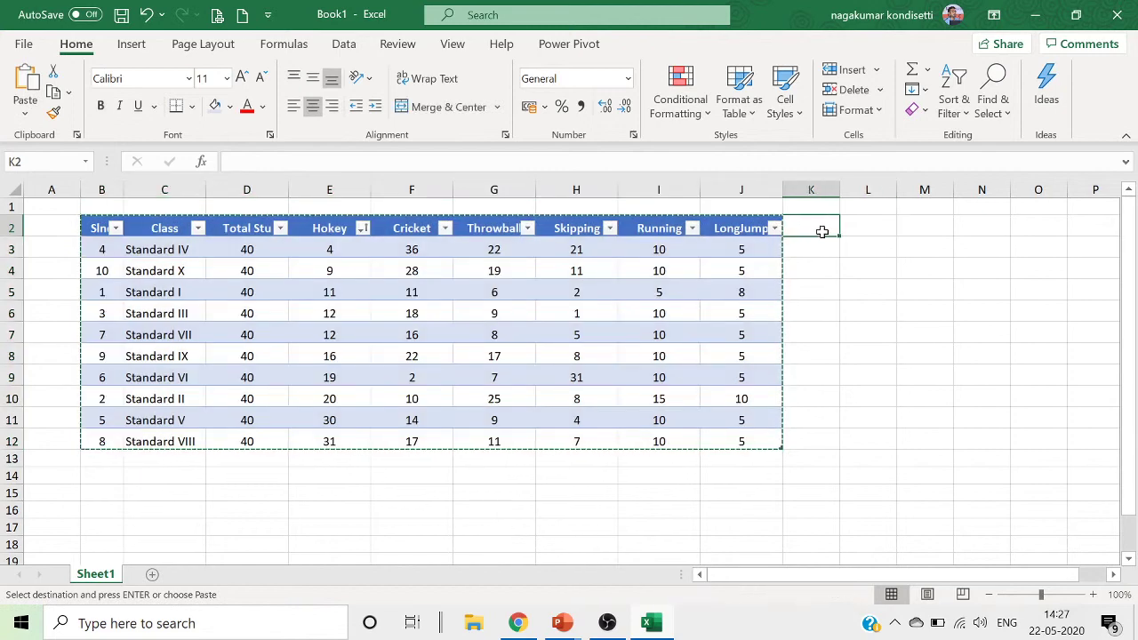
{"action": "key", "text": "ctrl+v"}
{"action": "left_click", "coordinate": [828, 507]}
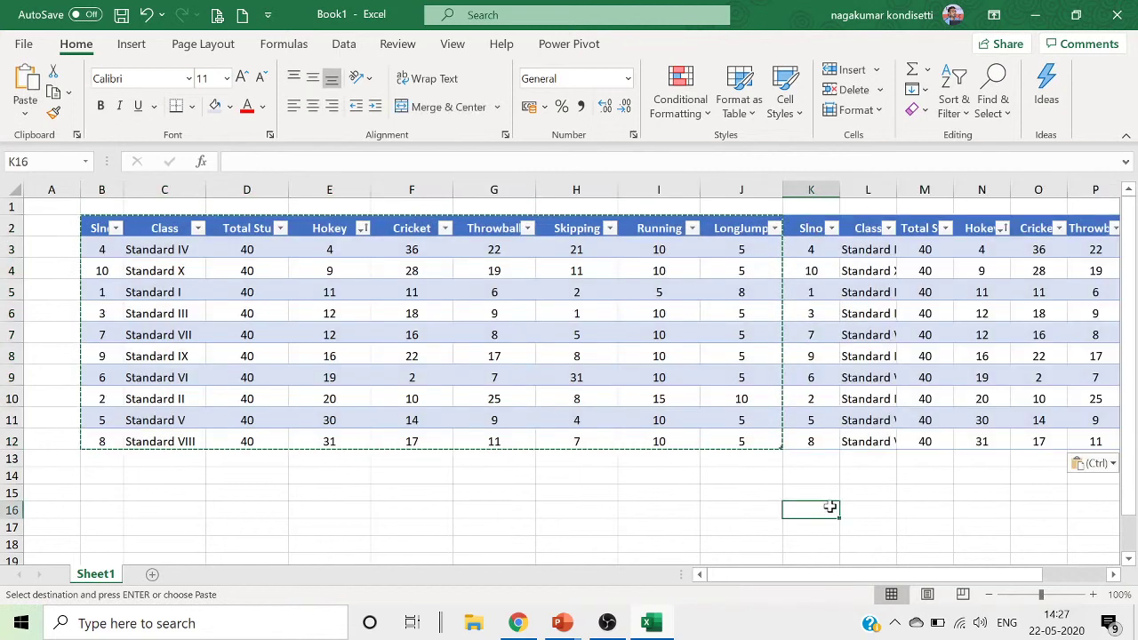
Sort the copied table that starts at K2 by its Slno column from smallest to largest.
{"action": "left_click", "coordinate": [274, 272]}
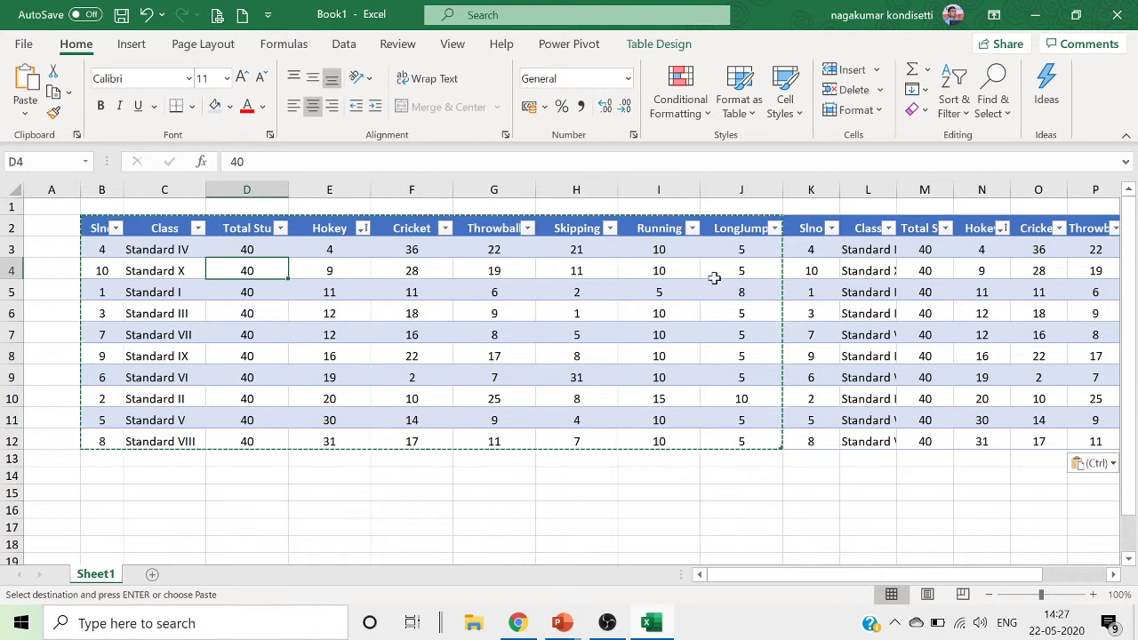
{"action": "left_click", "coordinate": [831, 228]}
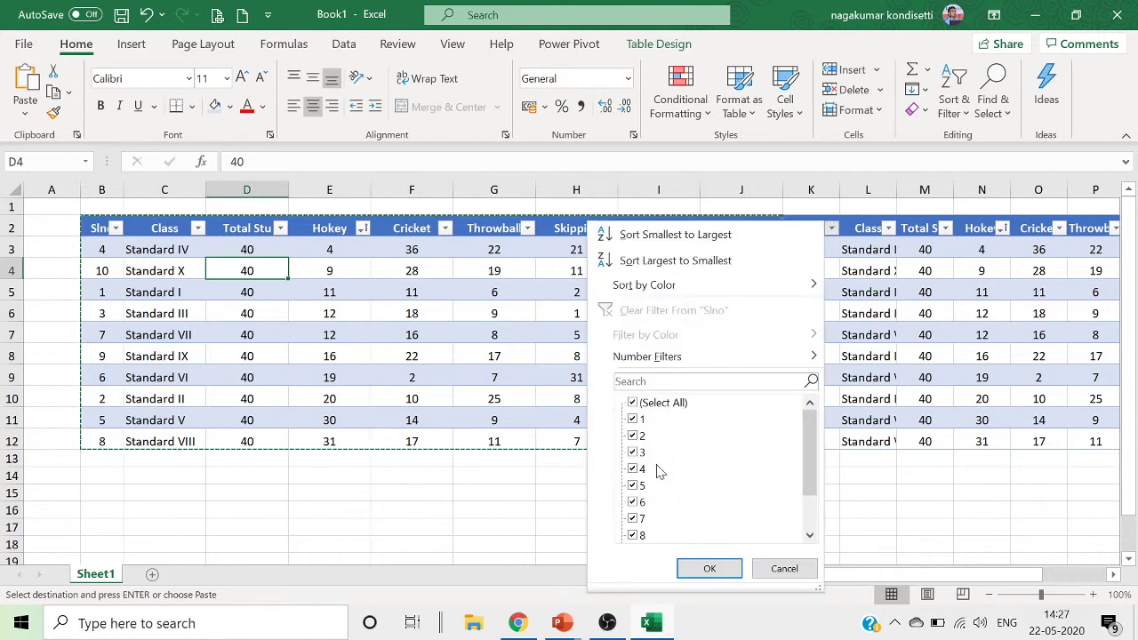
{"action": "left_click", "coordinate": [695, 233]}
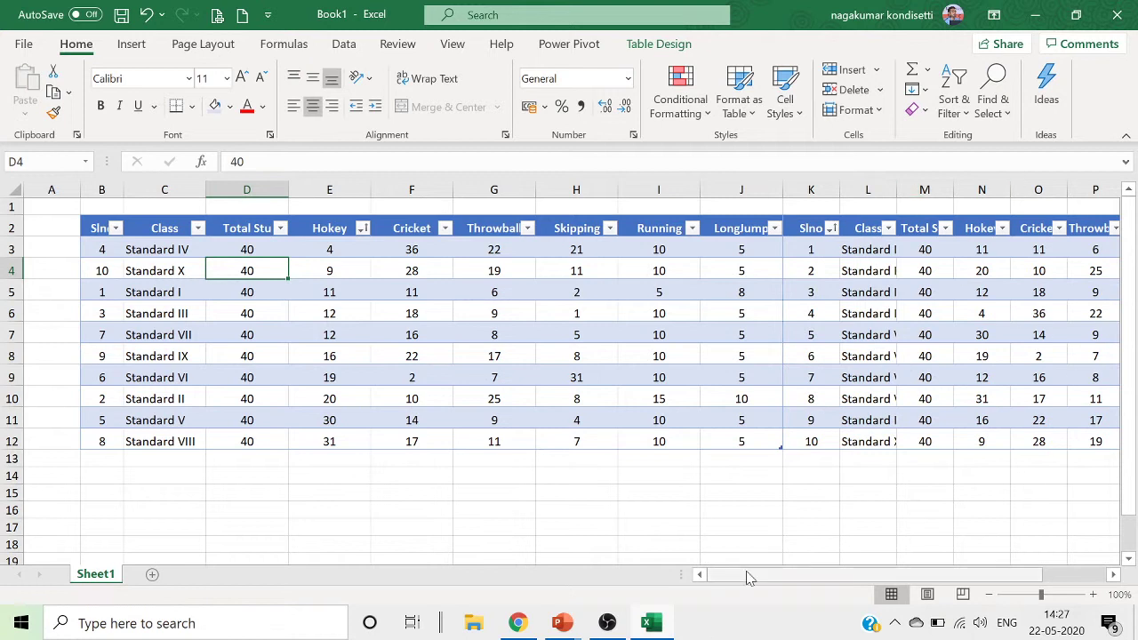
{"action": "left_click_drag", "start_coordinate": [747, 576], "coordinate": [925, 556]}
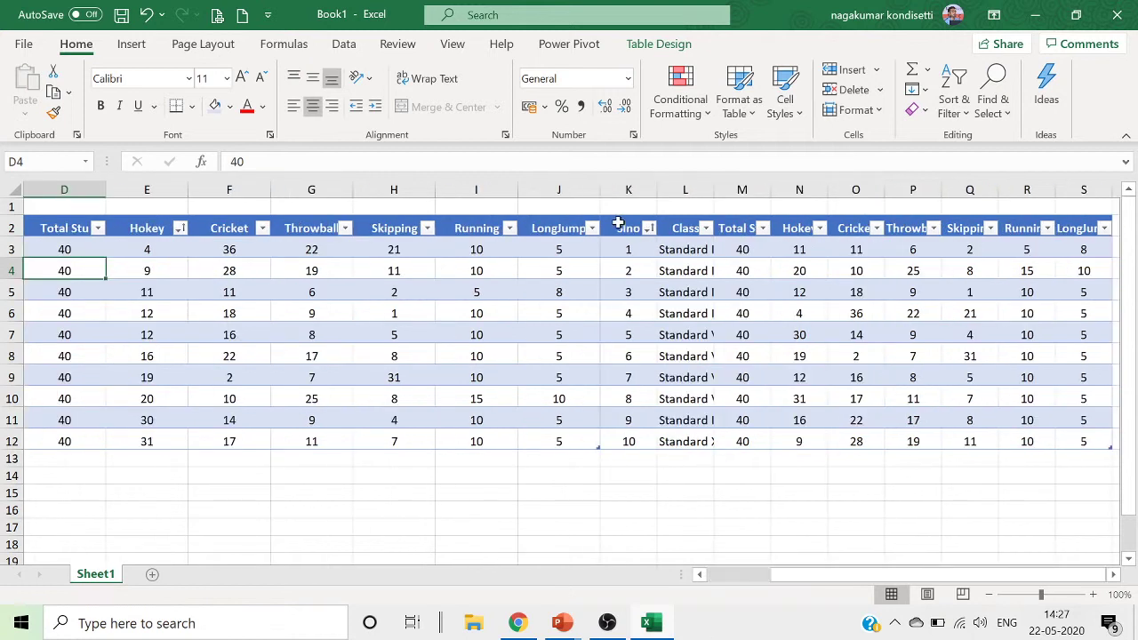
{"action": "left_click", "coordinate": [491, 269]}
{"action": "left_click", "coordinate": [833, 292]}
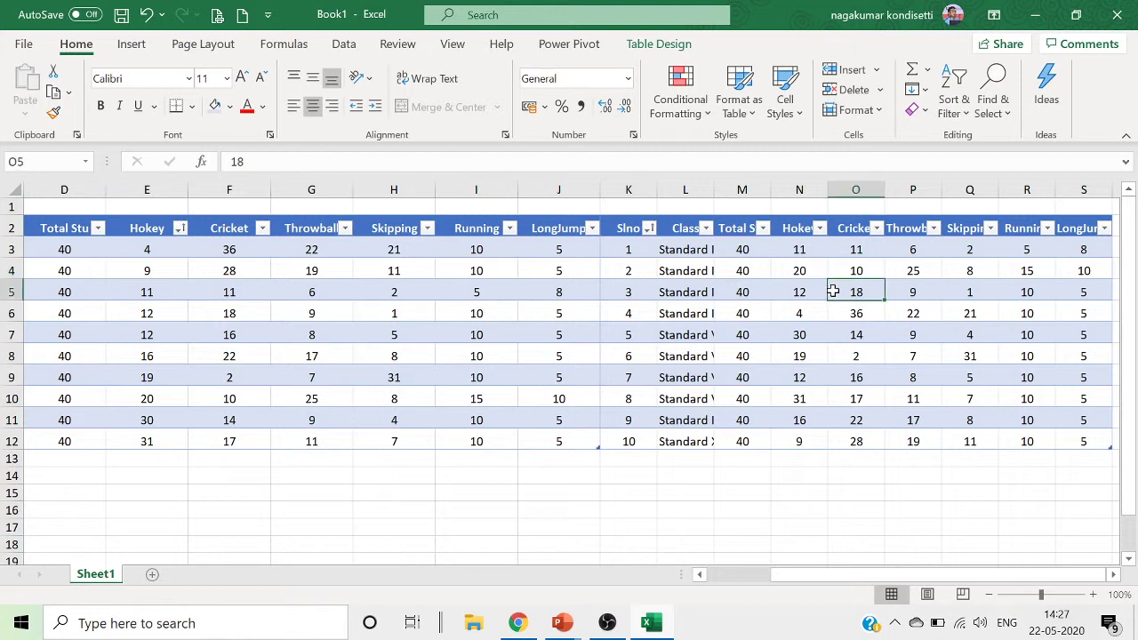
{"action": "left_click", "coordinate": [685, 226]}
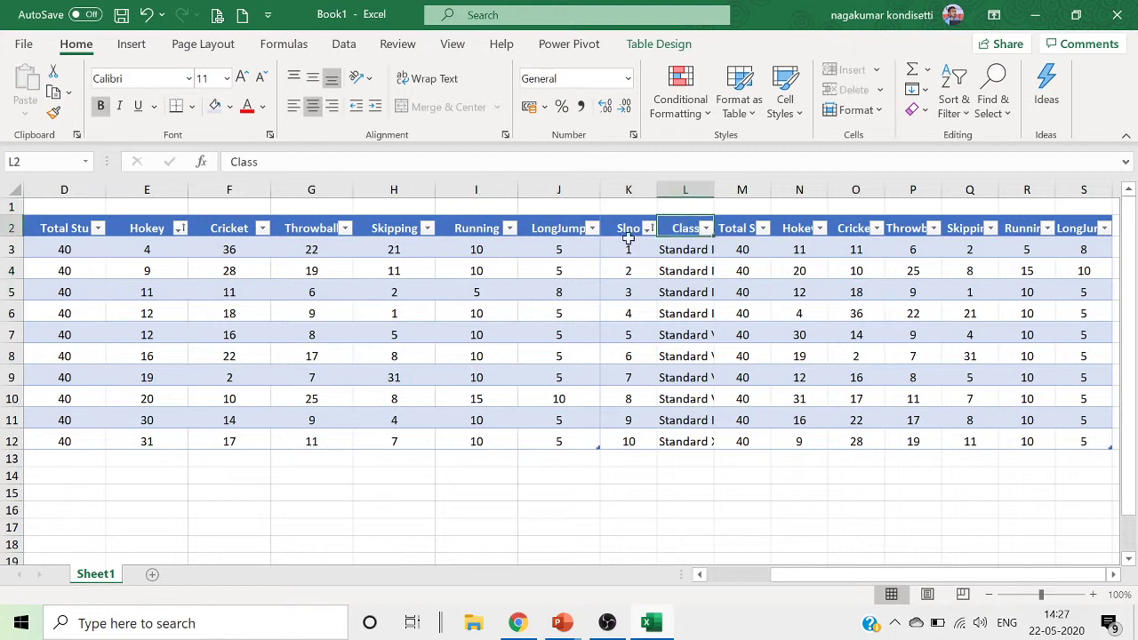
{"action": "left_click", "coordinate": [630, 214]}
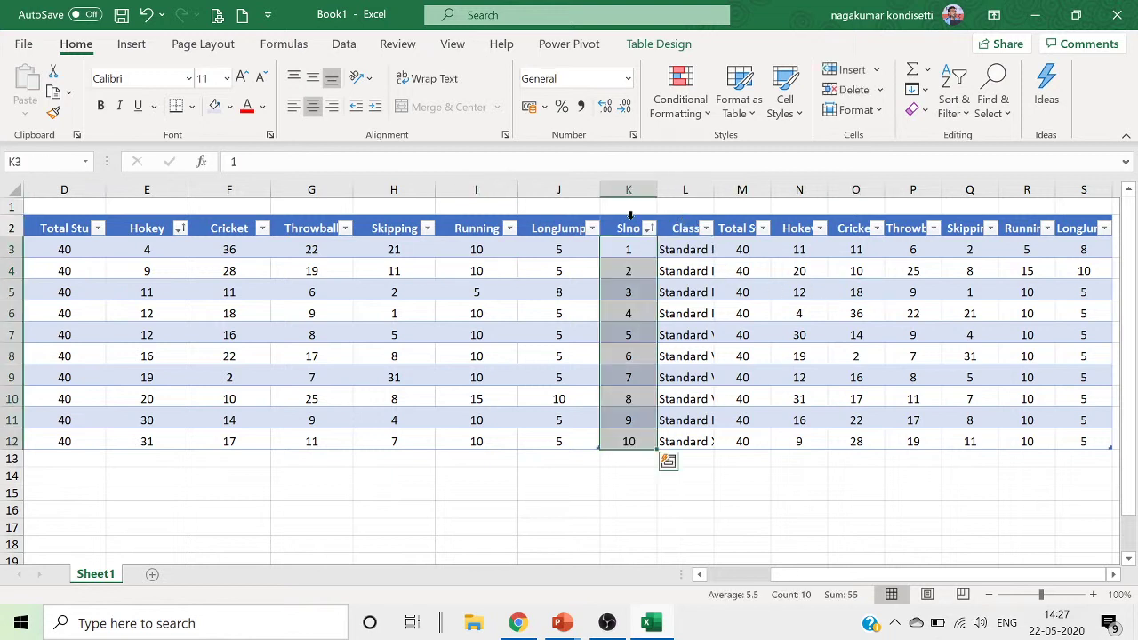
Apply the orange banded table style to the original sports table in columns B to J.
{"action": "left_click", "coordinate": [407, 287]}
{"action": "left_click", "coordinate": [662, 44]}
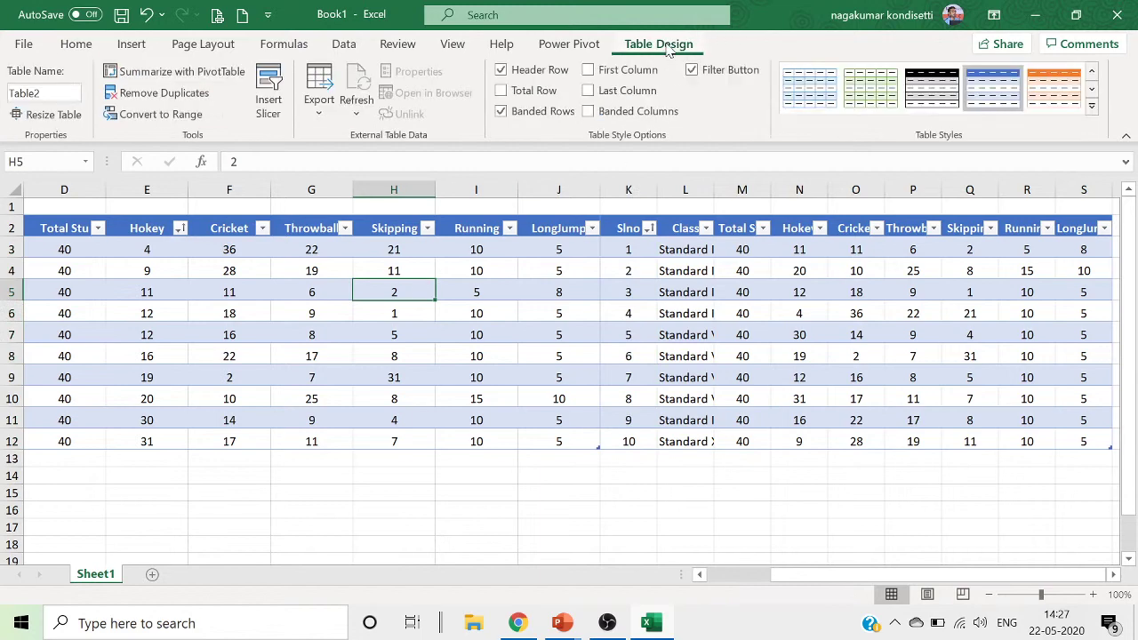
{"action": "left_click", "coordinate": [1051, 92]}
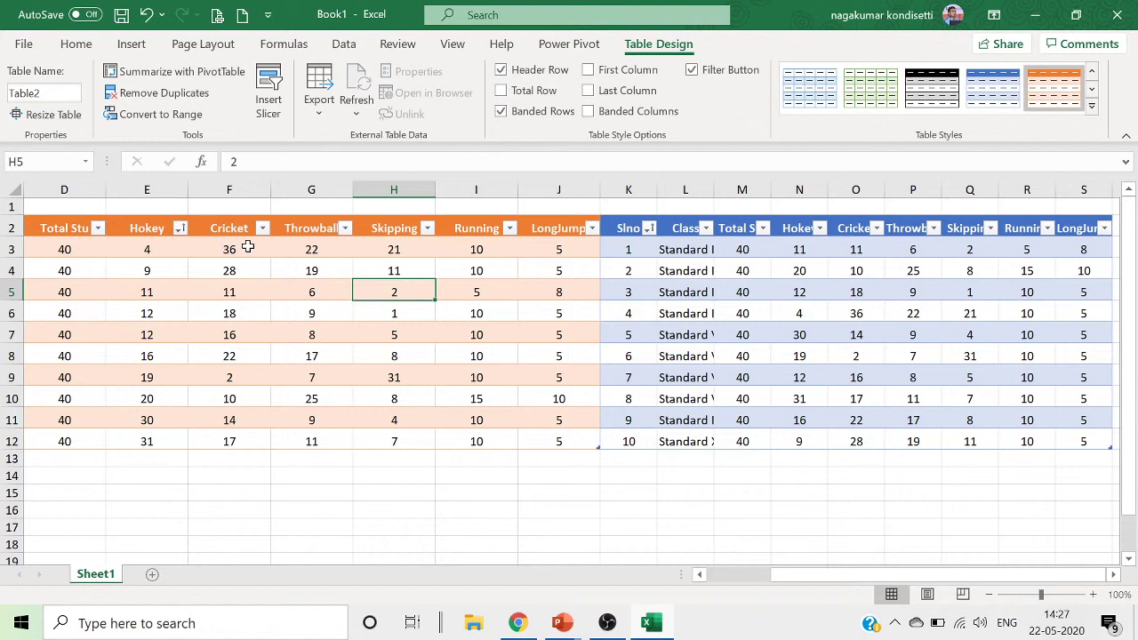
Apply the black banded table style to the copied table in columns K to S.
{"action": "left_click", "coordinate": [699, 272]}
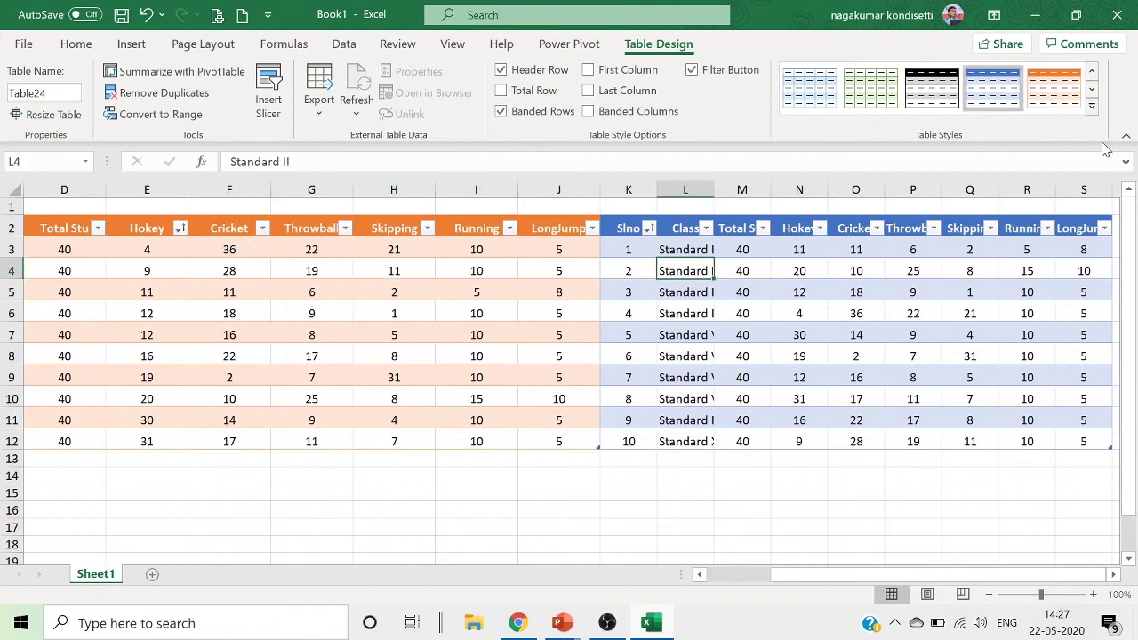
{"action": "left_click", "coordinate": [914, 93]}
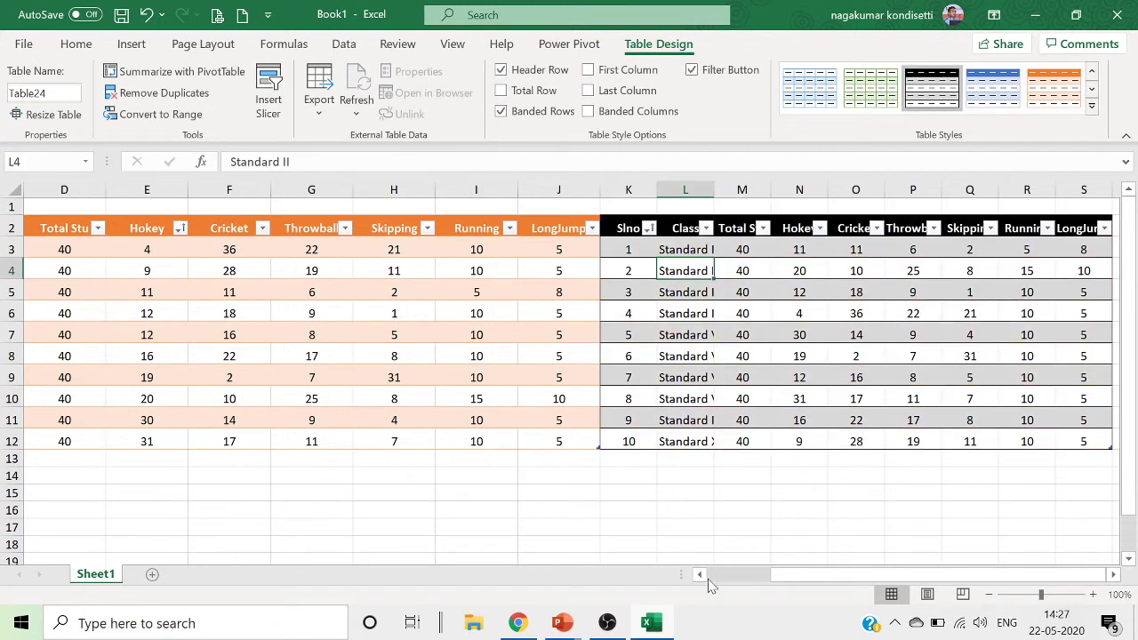
{"action": "left_click", "coordinate": [680, 510]}
{"action": "left_click_drag", "start_coordinate": [845, 580], "coordinate": [769, 580]}
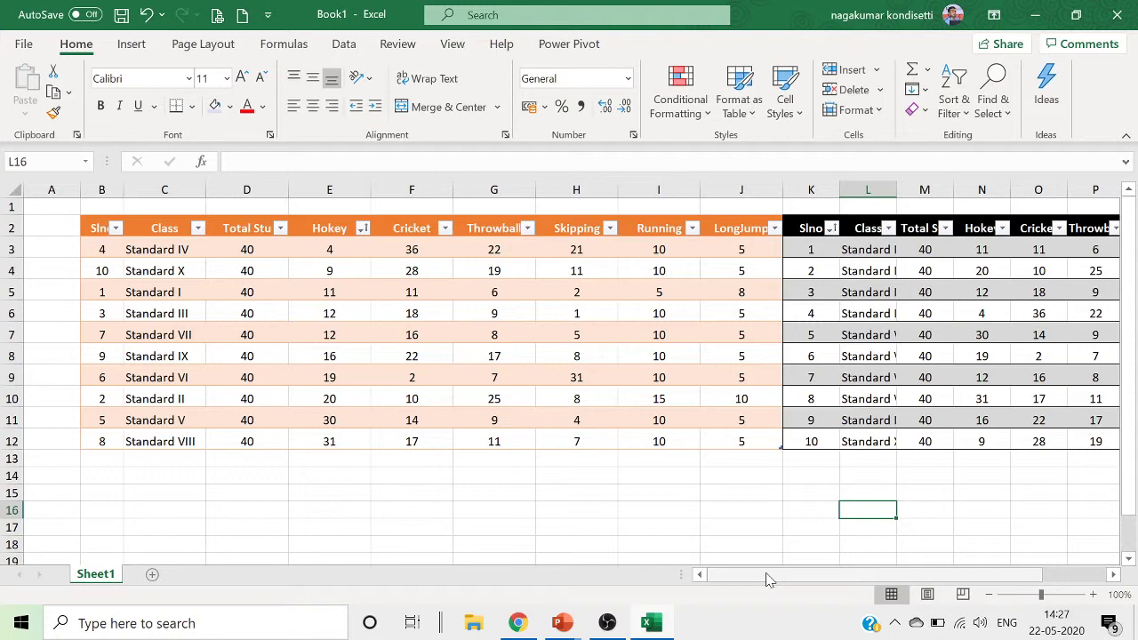
Rename the orange table as OrangeTable.
{"action": "left_click", "coordinate": [547, 242]}
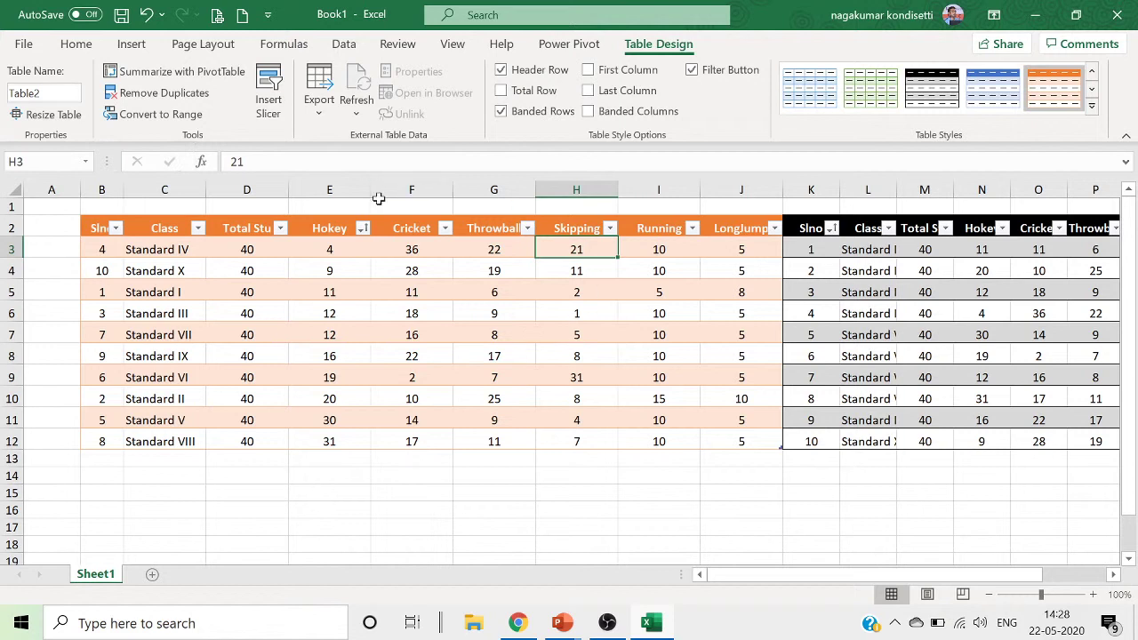
{"action": "left_click", "coordinate": [42, 92]}
{"action": "key", "text": "BackSpace"}
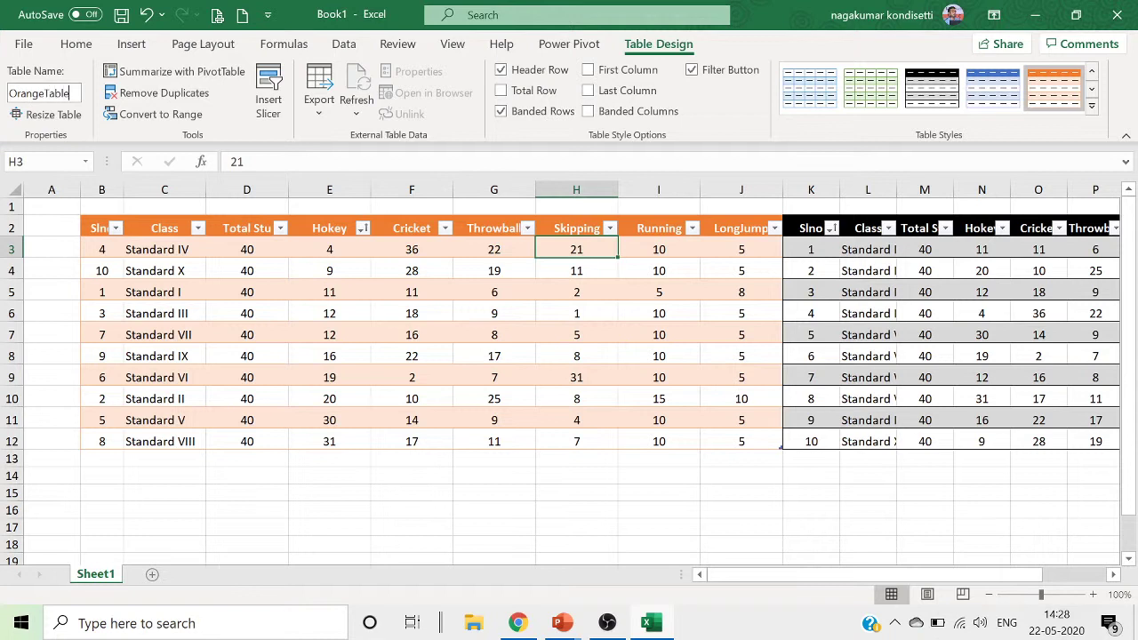
Rename the black table starting at K2 as BlackTable.
{"action": "left_click", "coordinate": [876, 271]}
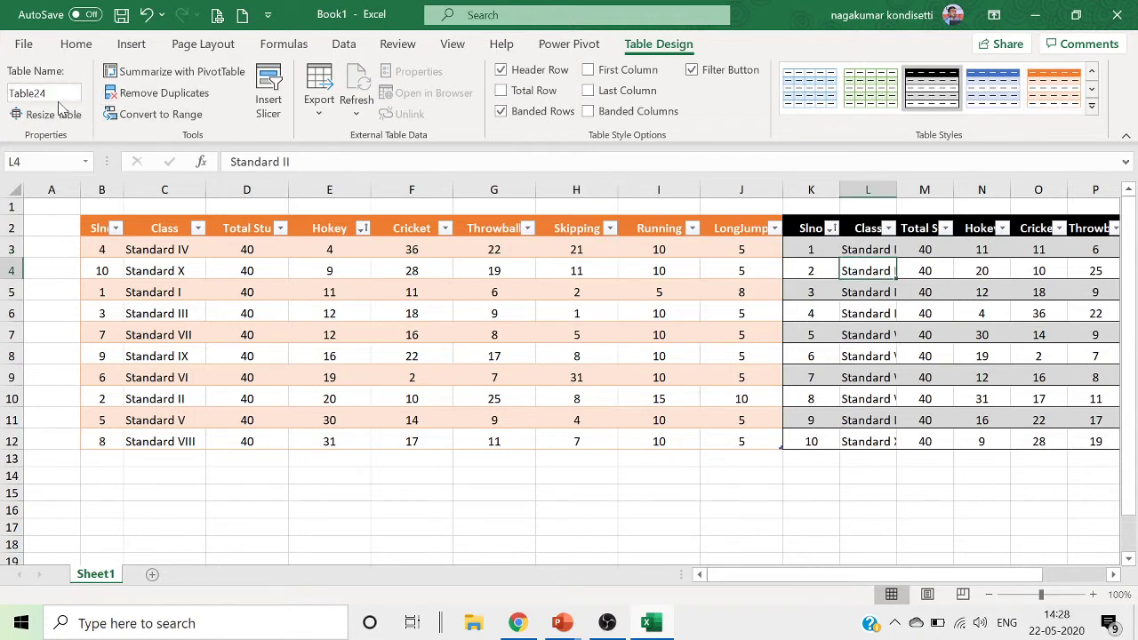
{"action": "left_click_drag", "start_coordinate": [7, 96], "coordinate": [86, 98]}
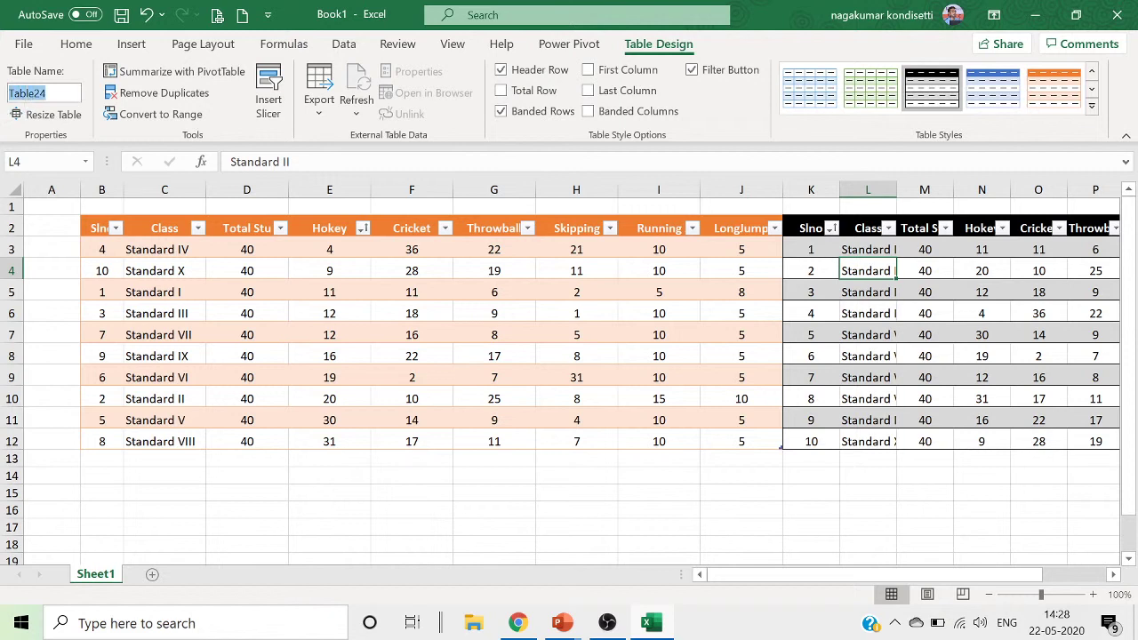
{"action": "type", "text": "Black"}
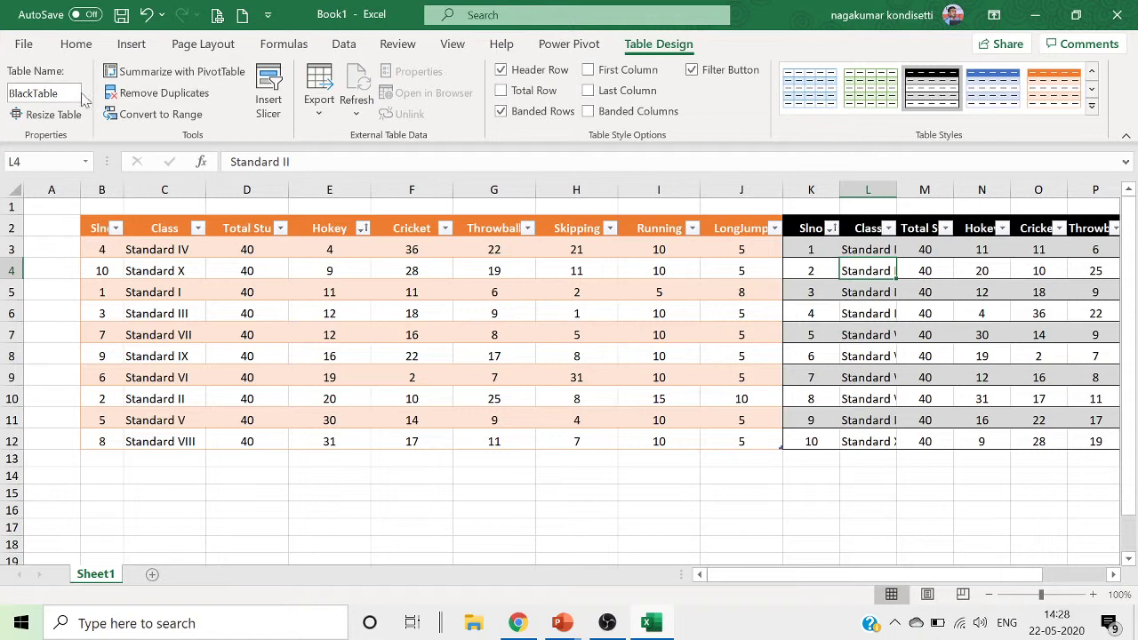
{"action": "left_click", "coordinate": [968, 371]}
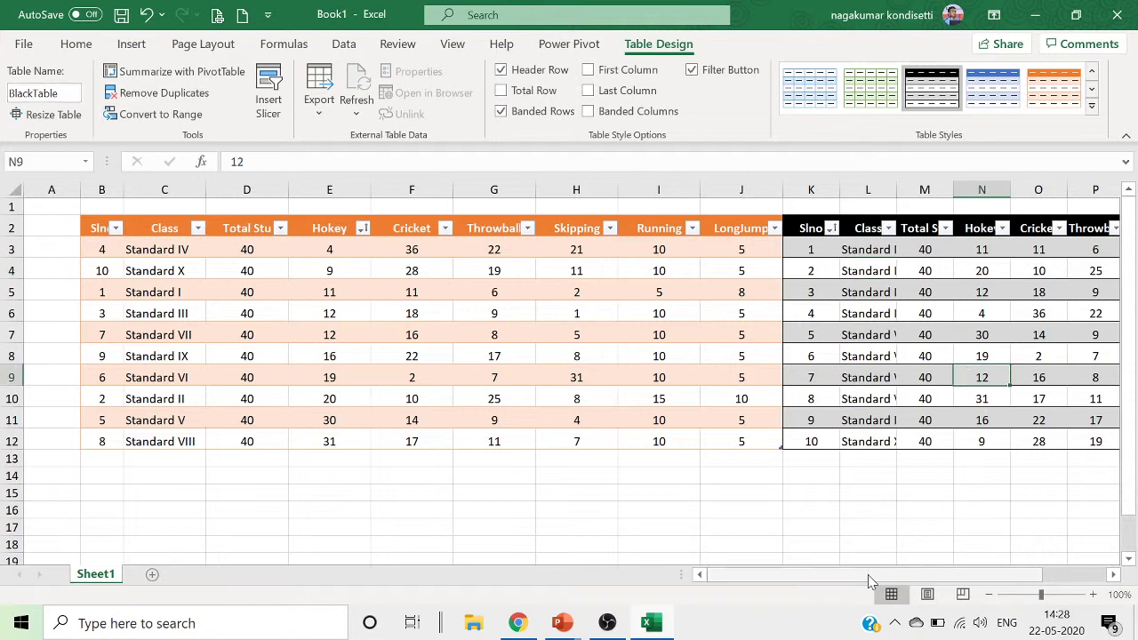
{"action": "left_click_drag", "start_coordinate": [871, 578], "coordinate": [978, 579]}
{"action": "left_click", "coordinate": [931, 334]}
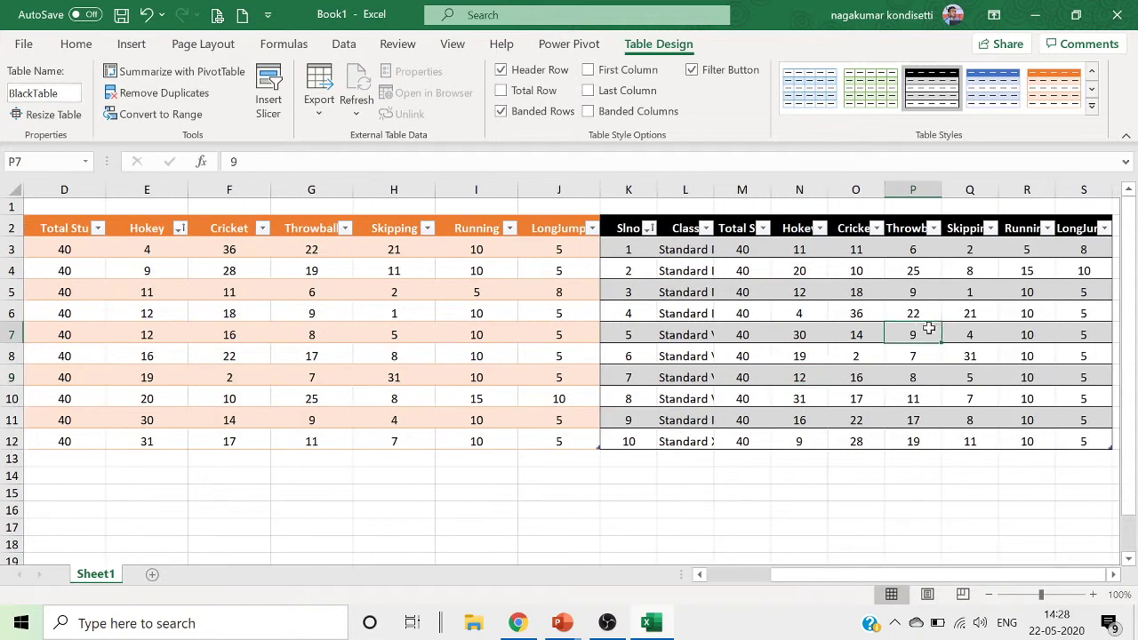
Check the table names of the orange and black tables by selecting cells in each.
{"action": "left_click", "coordinate": [403, 347]}
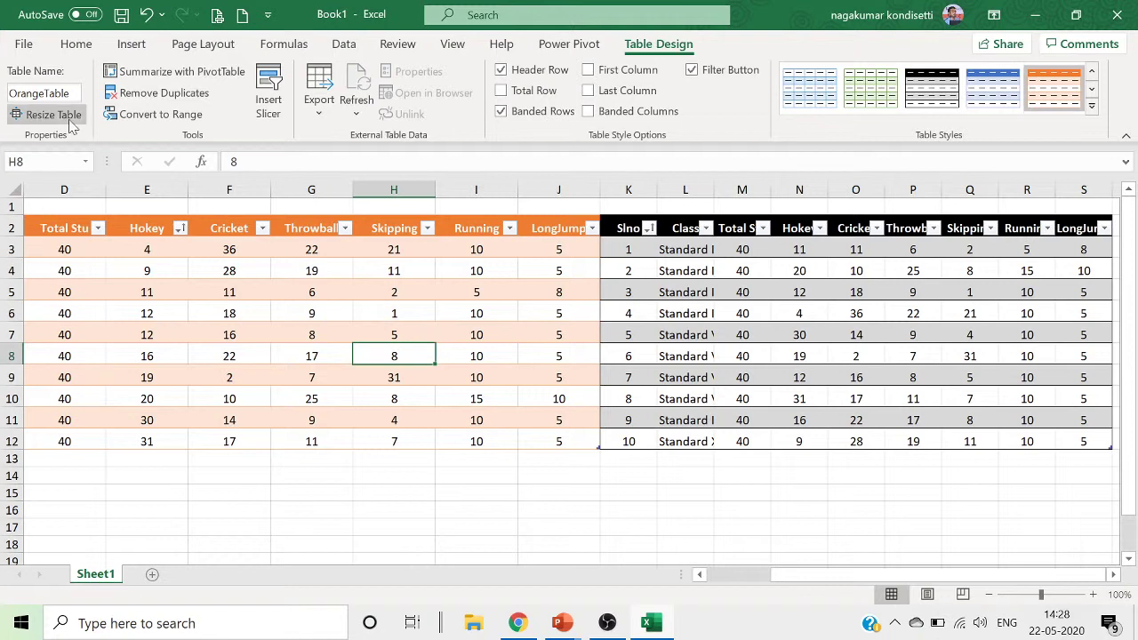
{"action": "left_click", "coordinate": [959, 313]}
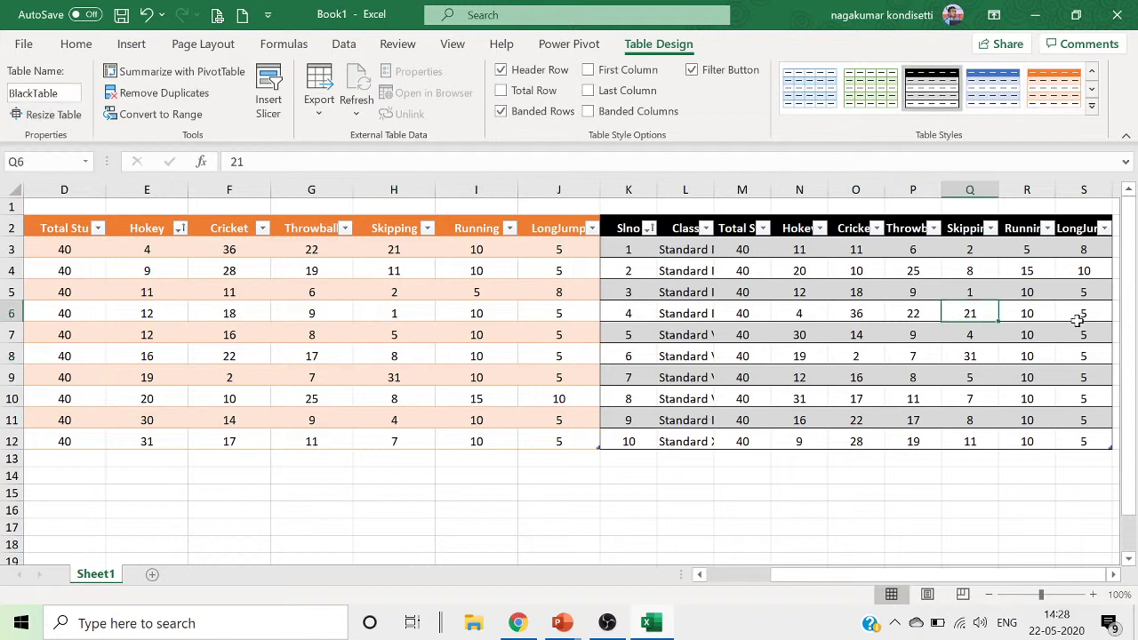
{"action": "left_click", "coordinate": [1077, 318]}
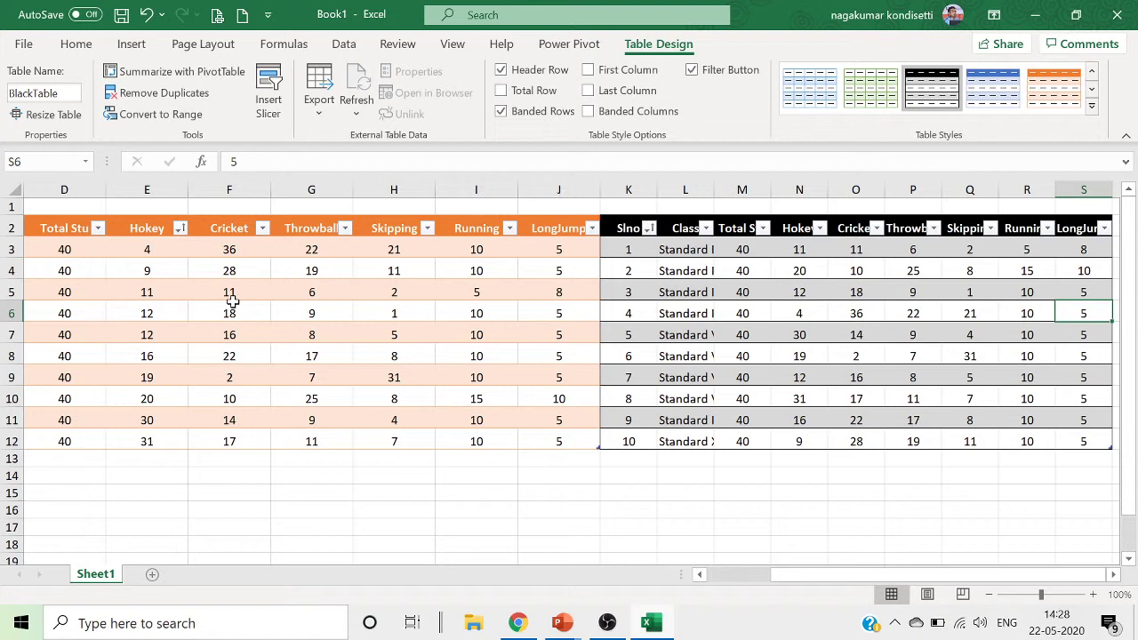
{"action": "left_click_drag", "start_coordinate": [808, 576], "coordinate": [599, 525]}
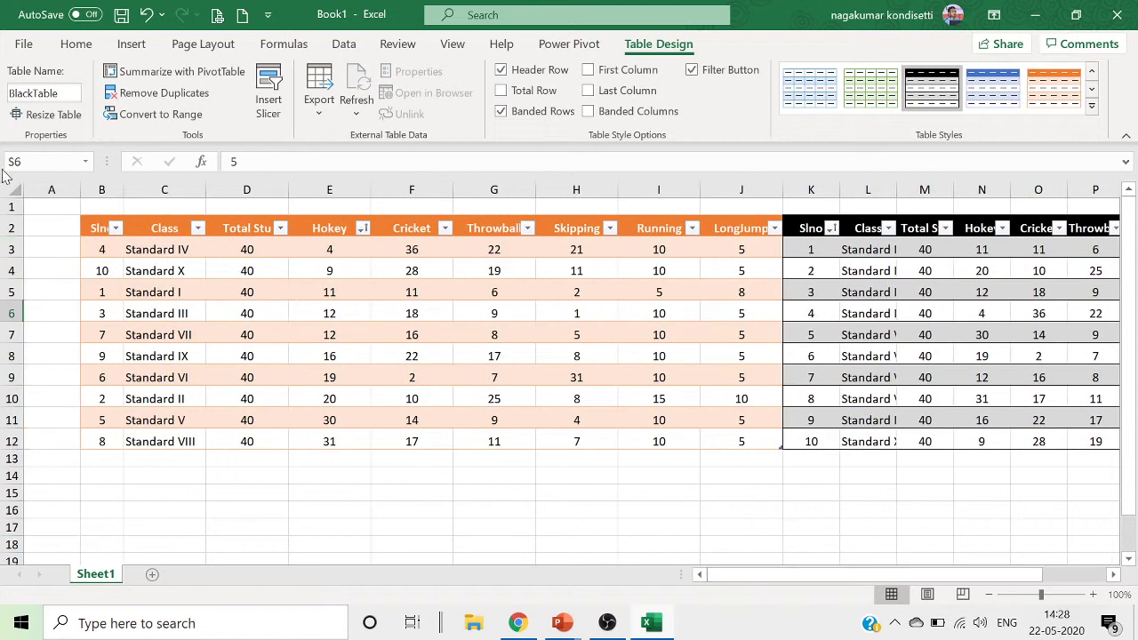
{"action": "left_click_drag", "start_coordinate": [30, 201], "coordinate": [967, 445]}
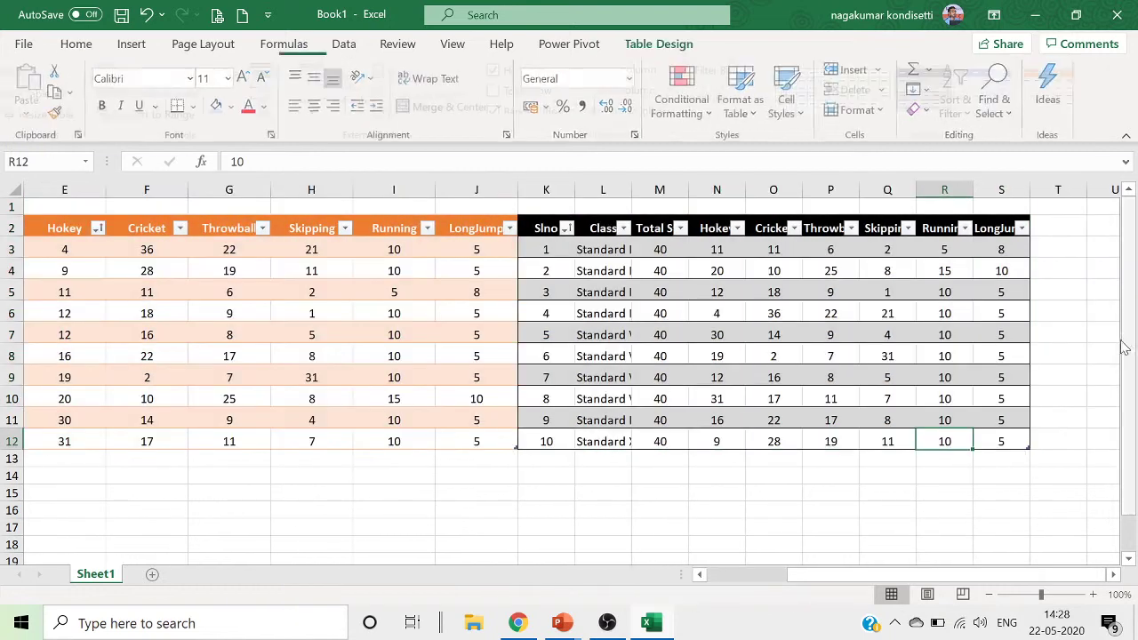
{"action": "left_click", "coordinate": [1112, 331]}
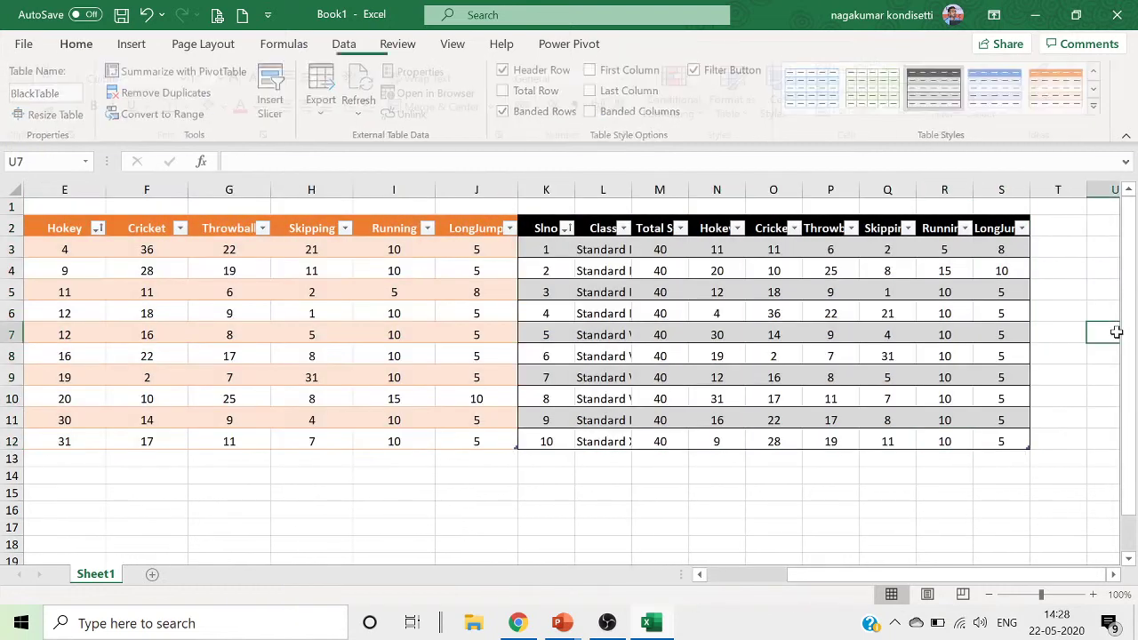
Copy the whole black table K2:S12 and paste it below the orange table, starting at B14.
{"action": "left_click_drag", "start_coordinate": [554, 224], "coordinate": [1005, 442]}
{"action": "key", "text": "ctrl+c"}
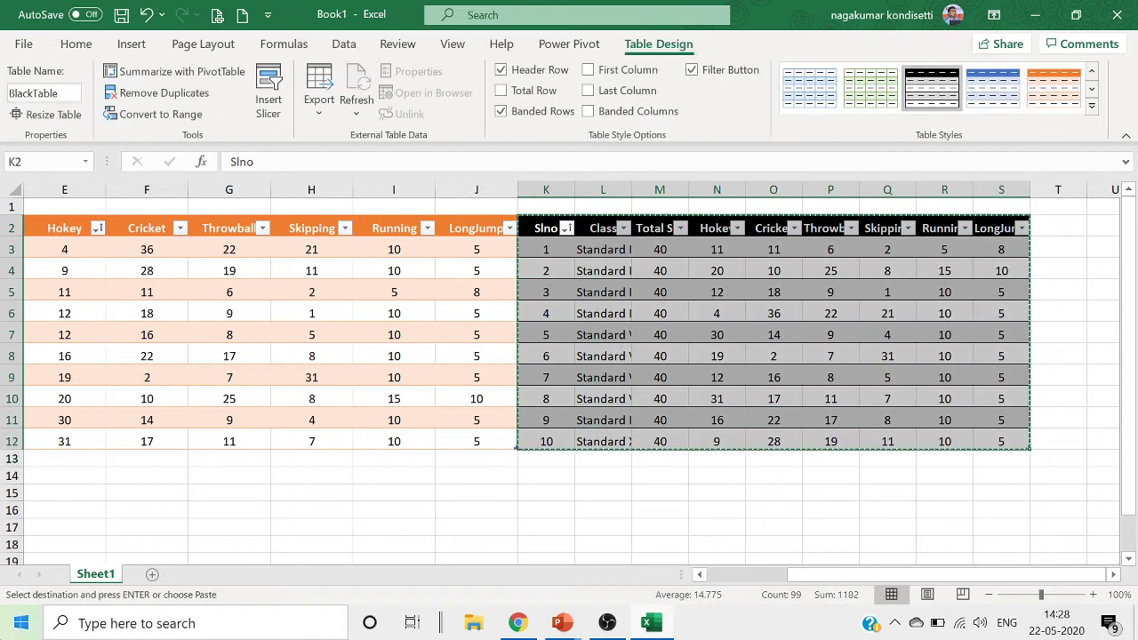
{"action": "scroll", "coordinate": [80, 492], "scroll_direction": "down", "scroll_amount": 2}
{"action": "left_click", "coordinate": [49, 356]}
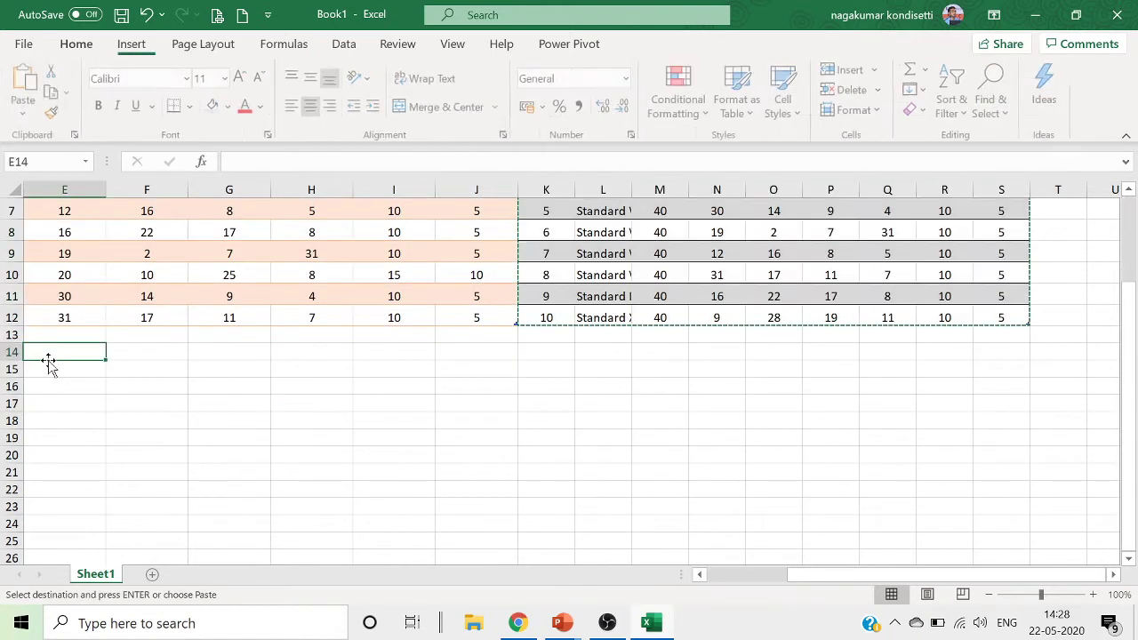
{"action": "key", "text": "Left"}
{"action": "key", "text": "Left"}
{"action": "key", "text": "Left"}
{"action": "key", "text": "Left"}
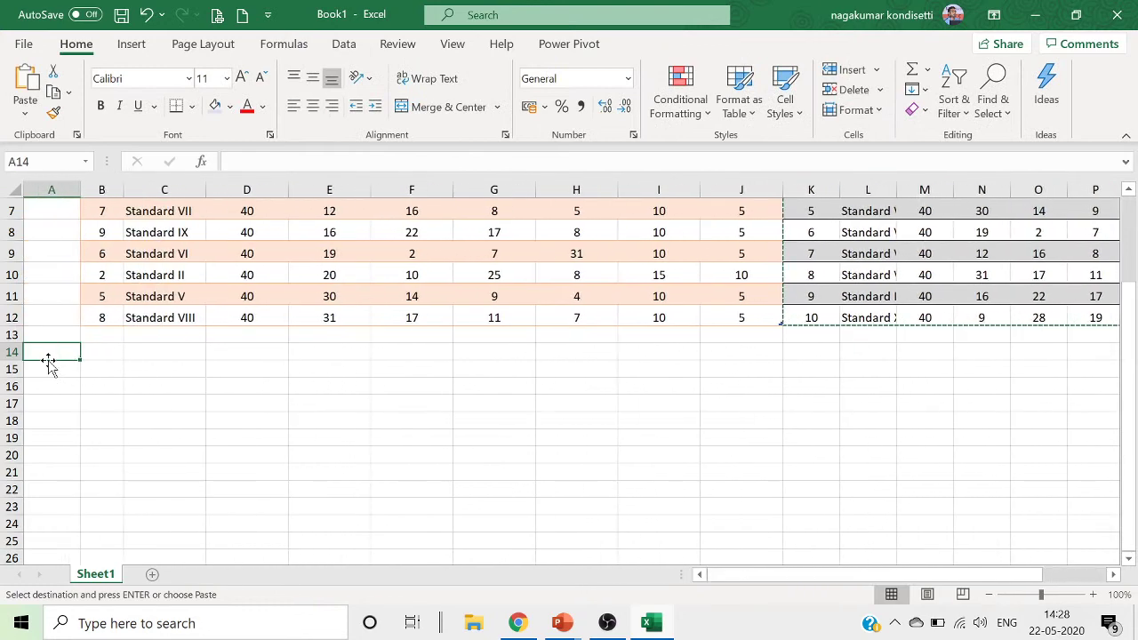
{"action": "key", "text": "Right"}
{"action": "key", "text": "ctrl+v"}
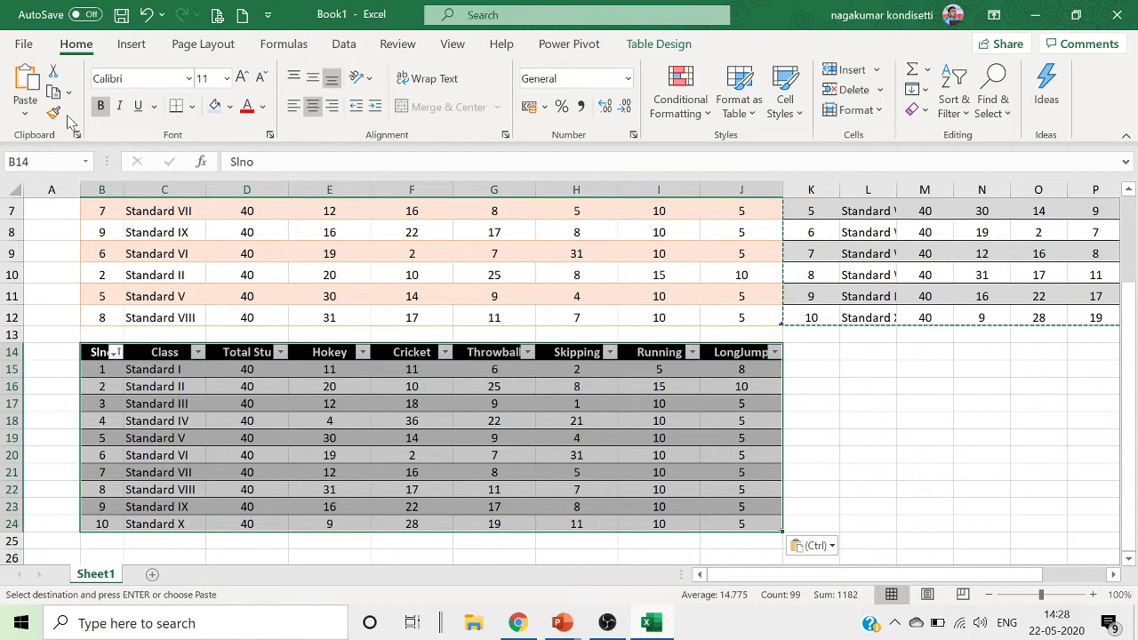
Apply the blue banded table style to the pasted table at B14 and rename it BlueTable.
{"action": "left_click", "coordinate": [663, 45]}
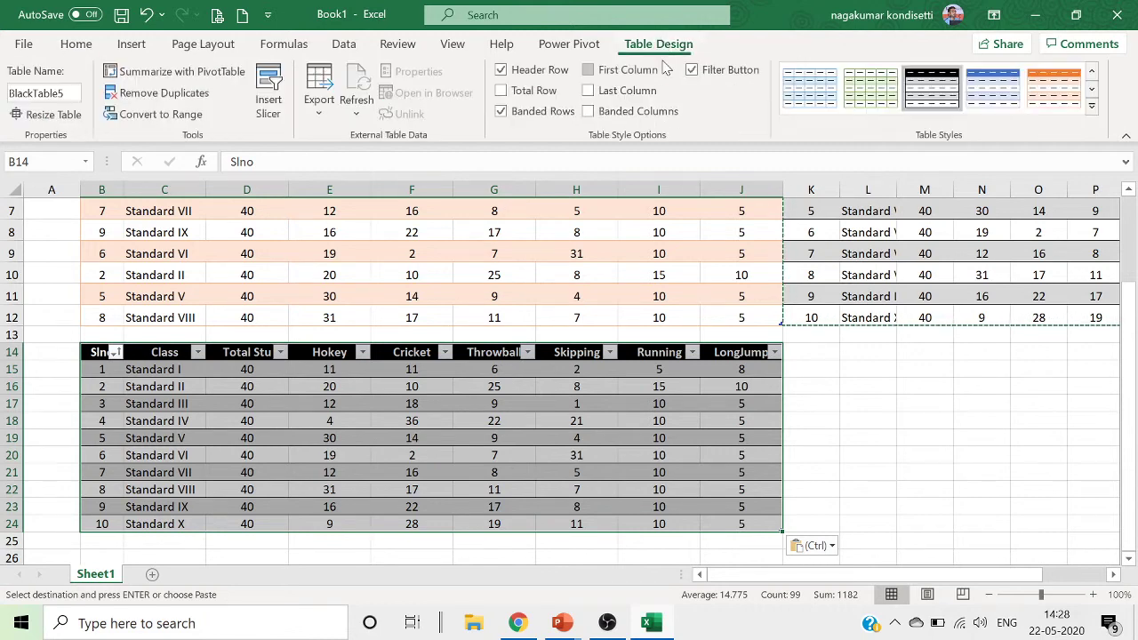
{"action": "left_click", "coordinate": [992, 88]}
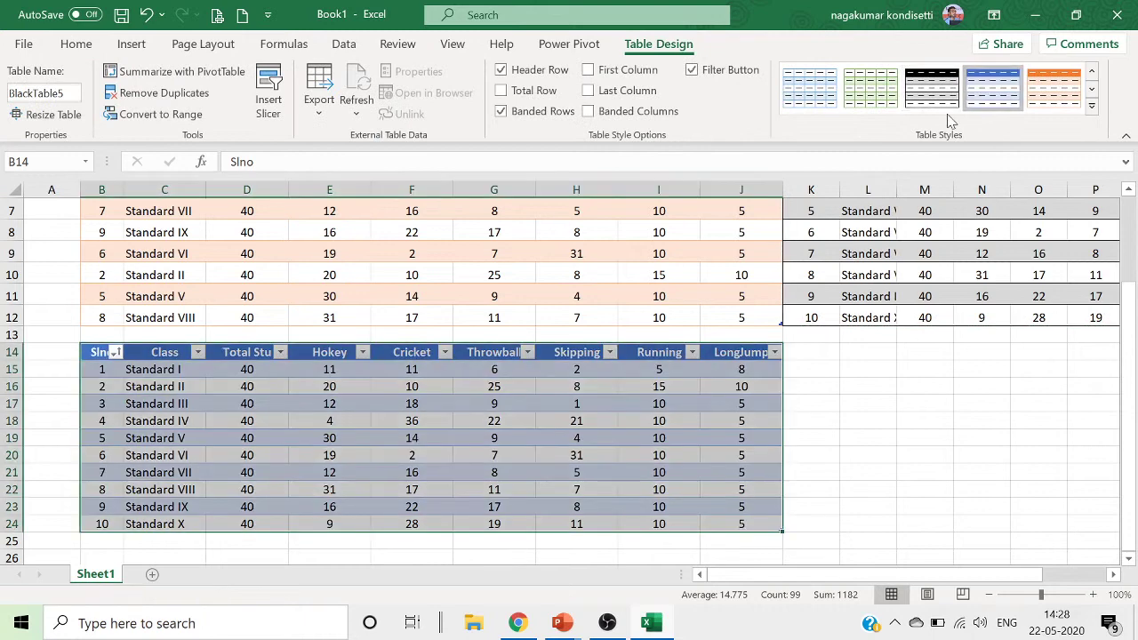
{"action": "double_click", "coordinate": [75, 96]}
{"action": "type", "text": "Bl"}
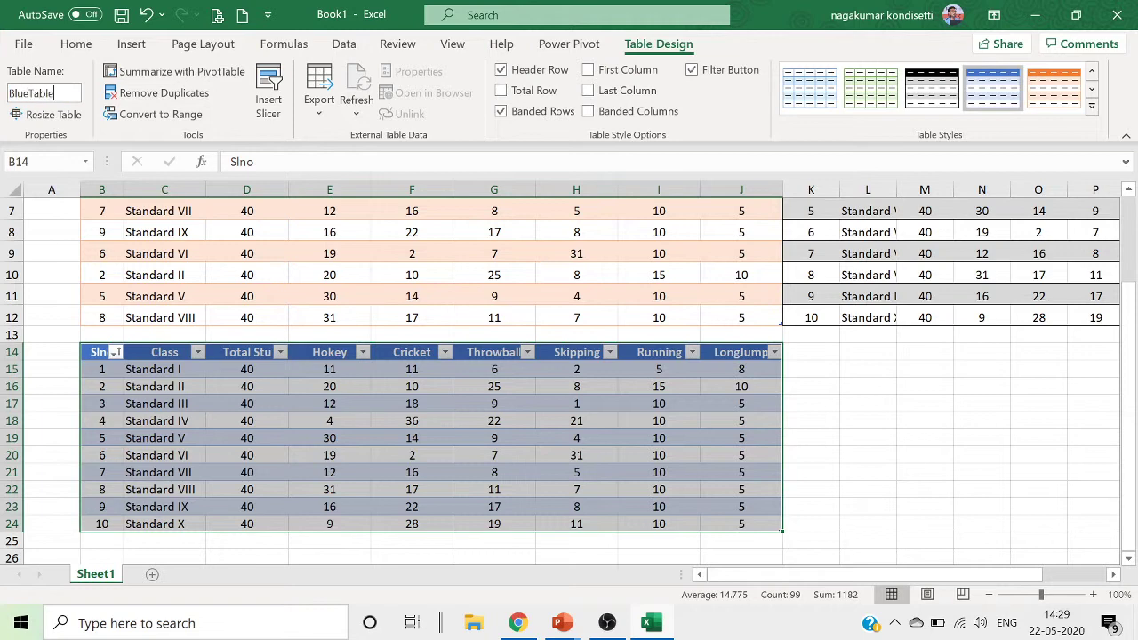
{"action": "left_click", "coordinate": [845, 454]}
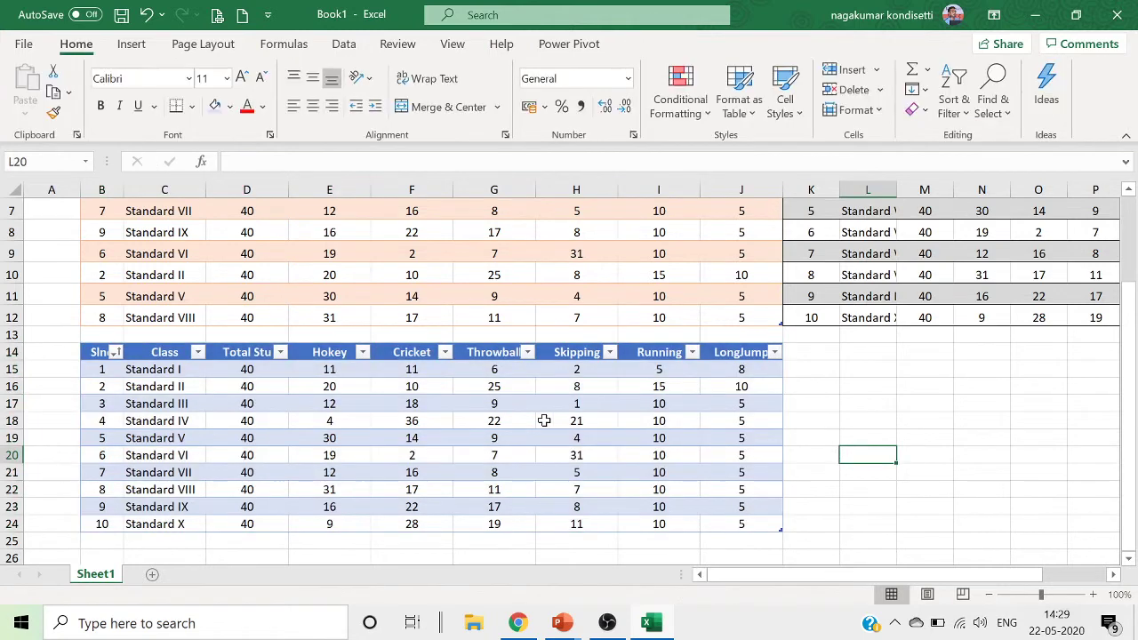
Compare the positions of the orange, black and blue tables on the sheet.
{"action": "scroll", "coordinate": [545, 420], "scroll_direction": "down", "scroll_amount": 3}
{"action": "scroll", "coordinate": [578, 433], "scroll_direction": "up", "scroll_amount": 5}
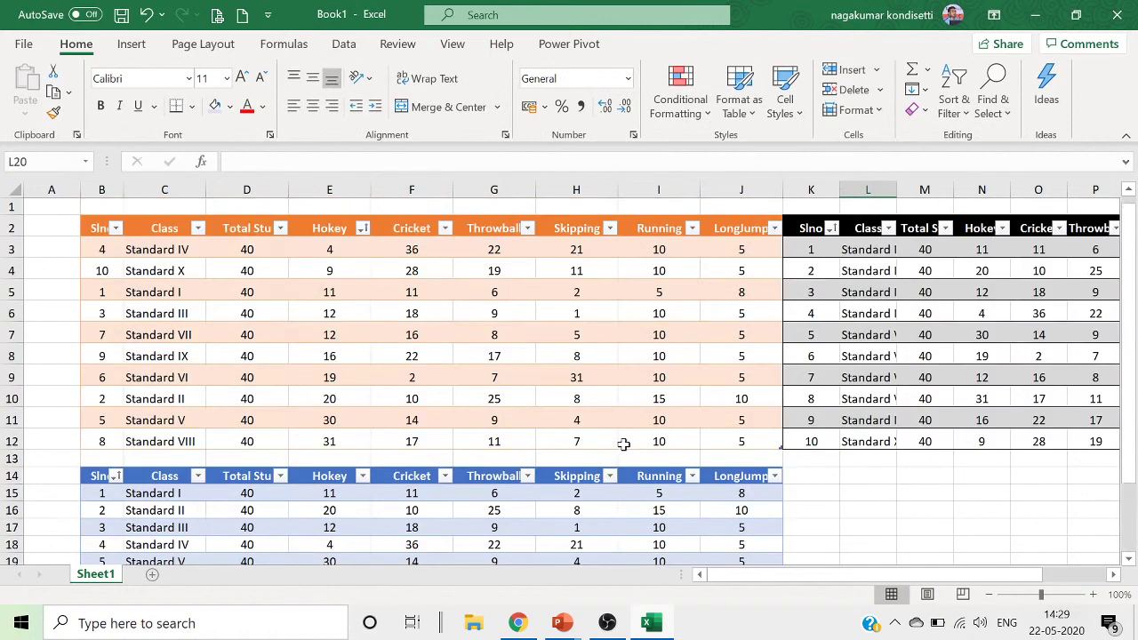
{"action": "scroll", "coordinate": [875, 456], "scroll_direction": "down", "scroll_amount": 2}
{"action": "scroll", "coordinate": [49, 80], "scroll_direction": "down", "scroll_amount": 1}
{"action": "scroll", "coordinate": [54, 213], "scroll_direction": "down", "scroll_amount": 2}
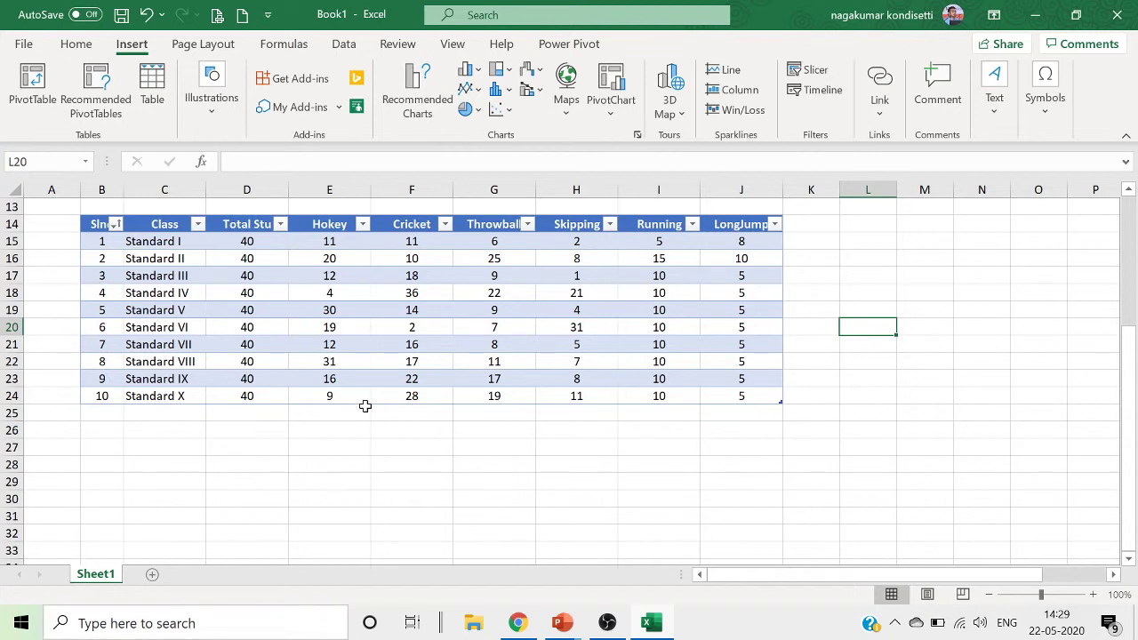
{"action": "scroll", "coordinate": [364, 405], "scroll_direction": "up", "scroll_amount": 4}
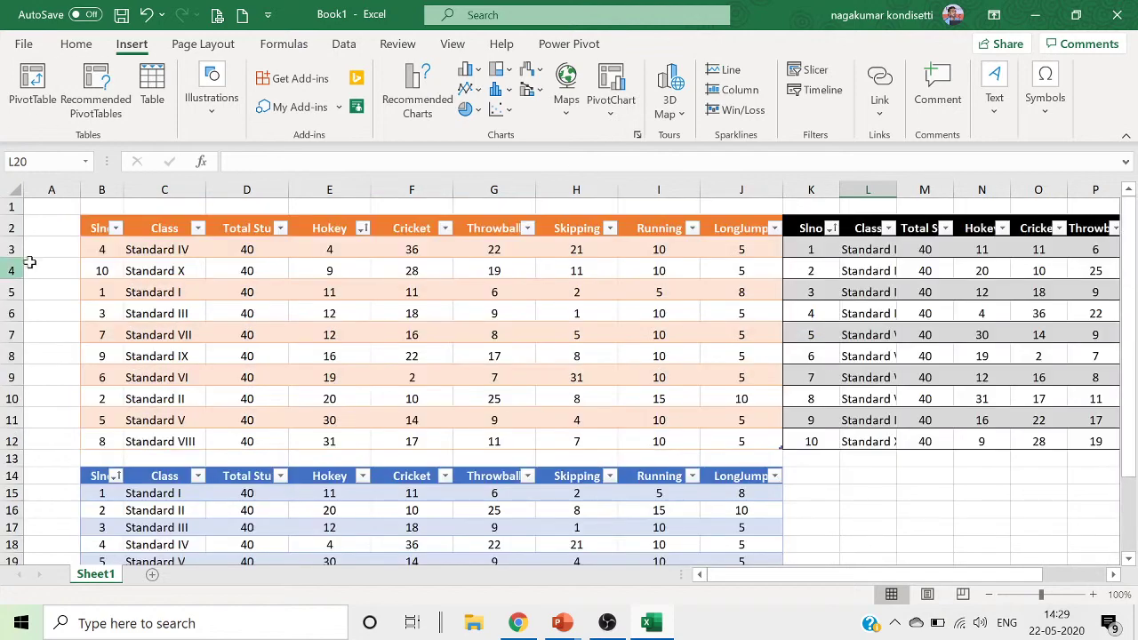
{"action": "left_click", "coordinate": [616, 287]}
{"action": "left_click", "coordinate": [969, 319]}
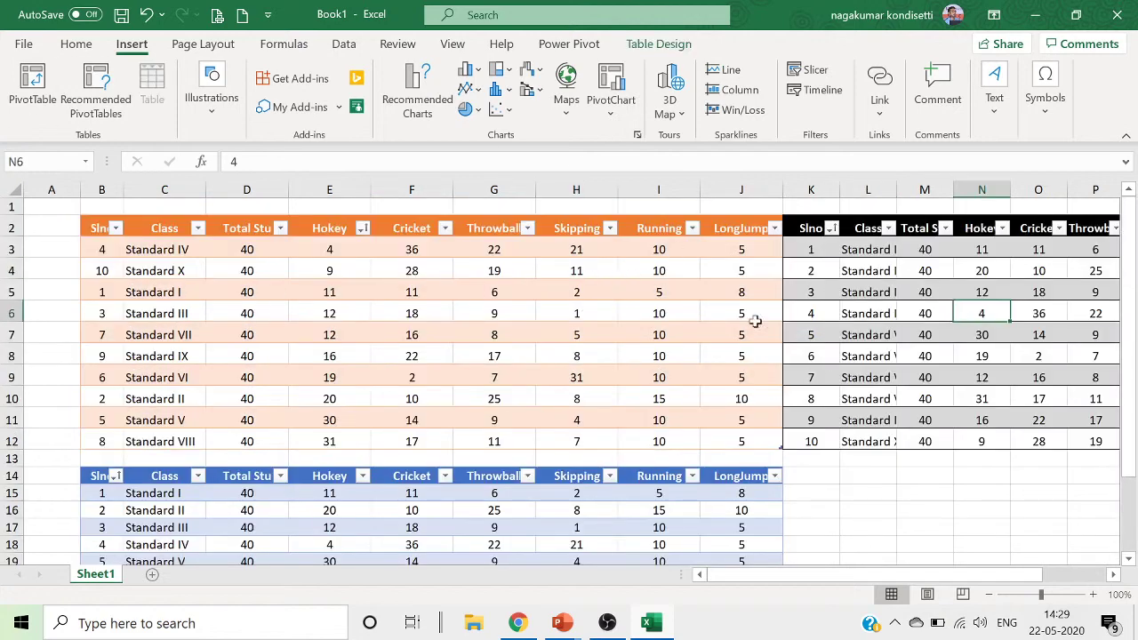
{"action": "left_click", "coordinate": [520, 327]}
{"action": "left_click", "coordinate": [1041, 374]}
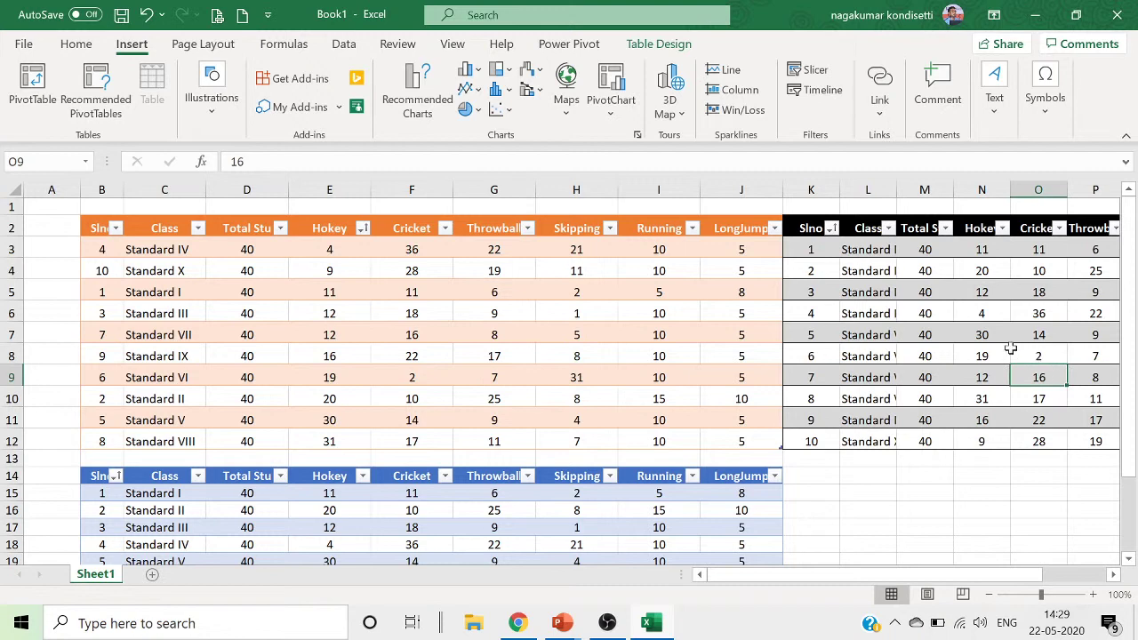
{"action": "scroll", "coordinate": [475, 440], "scroll_direction": "down", "scroll_amount": 2}
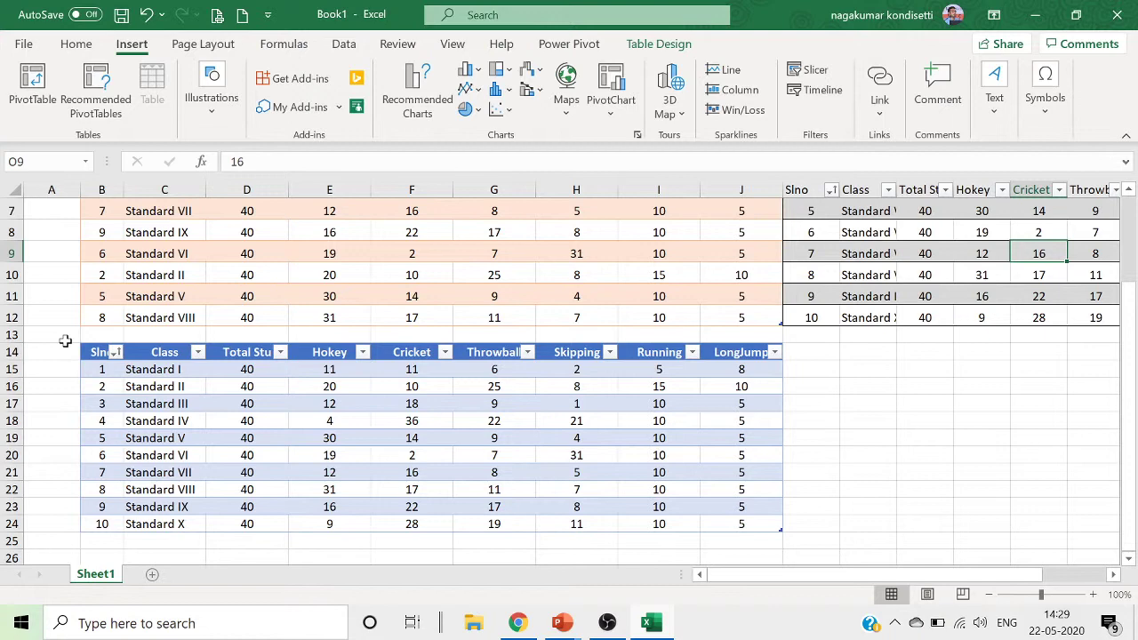
{"action": "scroll", "coordinate": [93, 470], "scroll_direction": "up", "scroll_amount": 2}
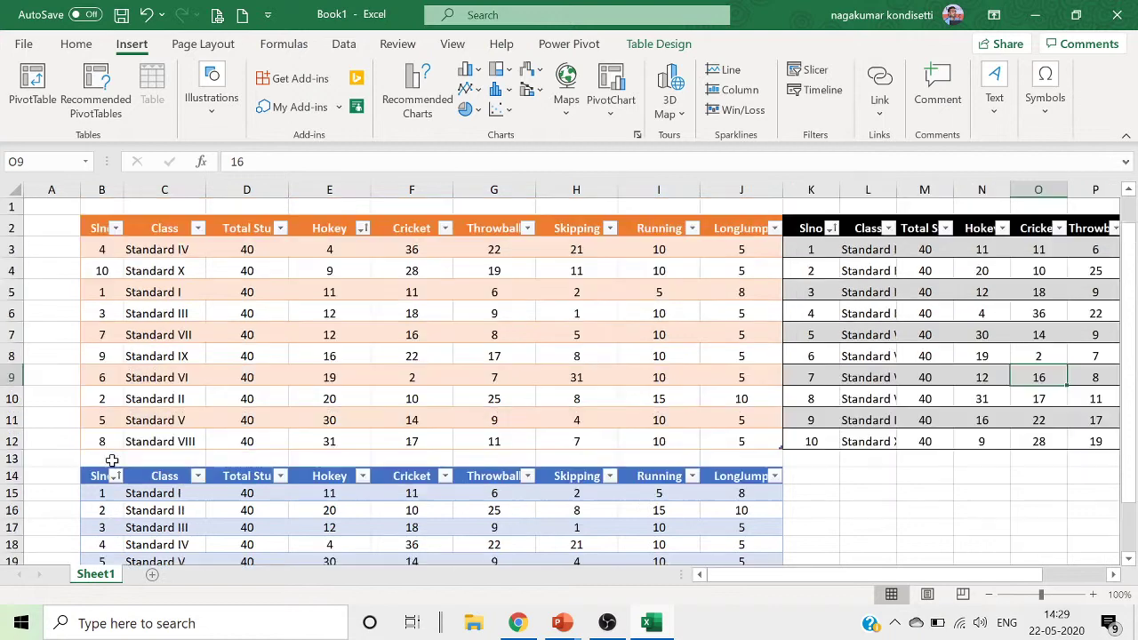
Examine which tables share column B and row 2 by selecting each in full.
{"action": "left_click", "coordinate": [107, 190]}
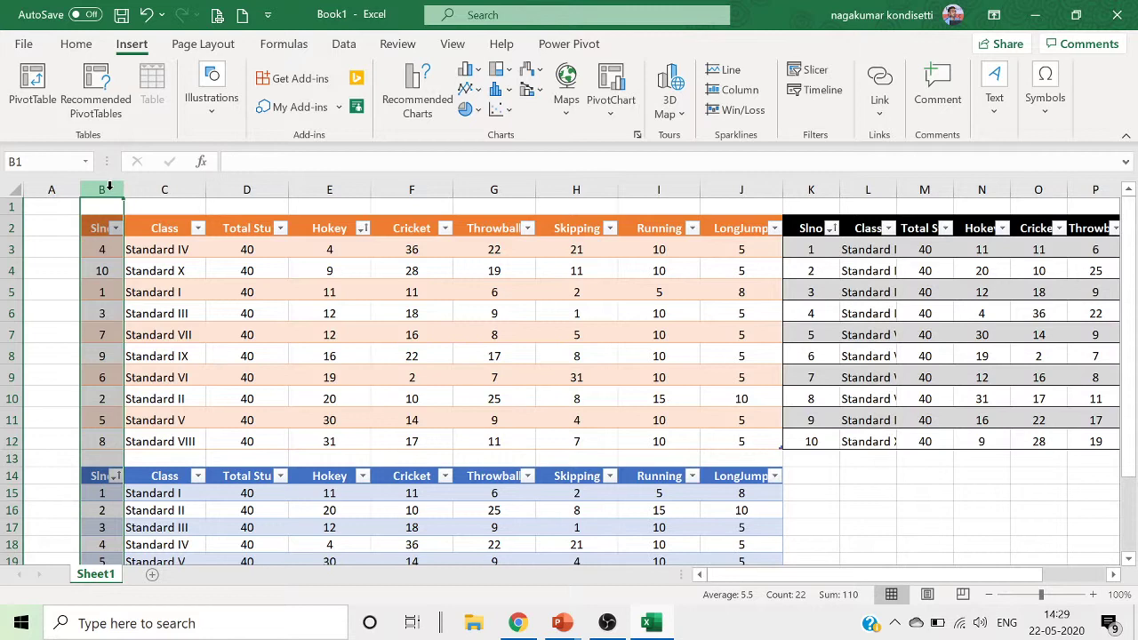
{"action": "scroll", "coordinate": [107, 496], "scroll_direction": "down", "scroll_amount": 2}
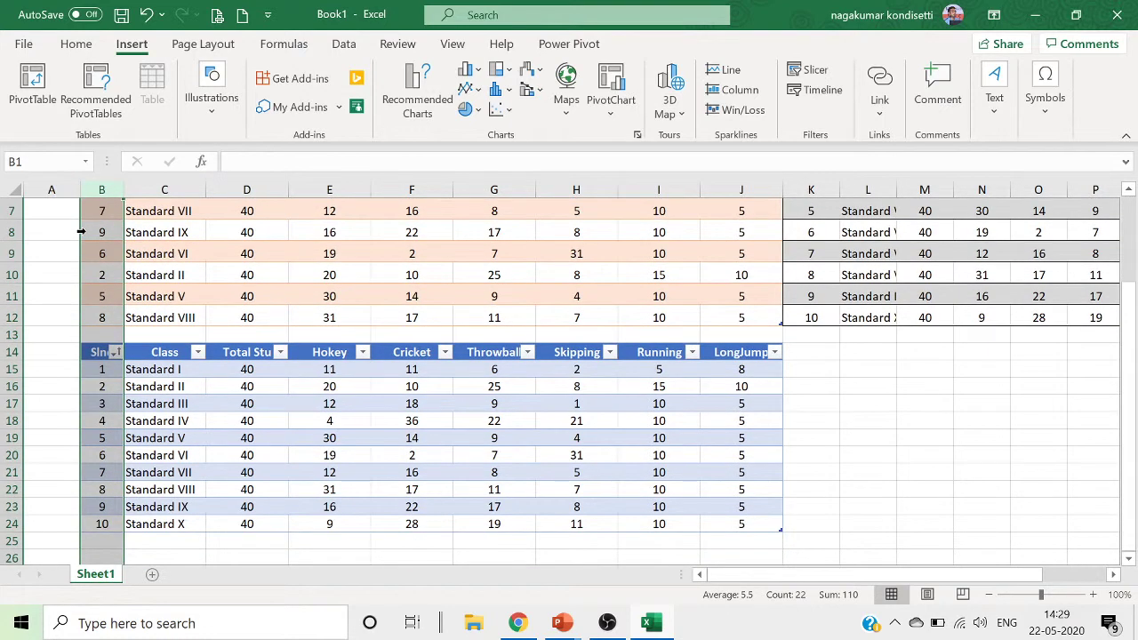
{"action": "scroll", "coordinate": [223, 293], "scroll_direction": "up", "scroll_amount": 2}
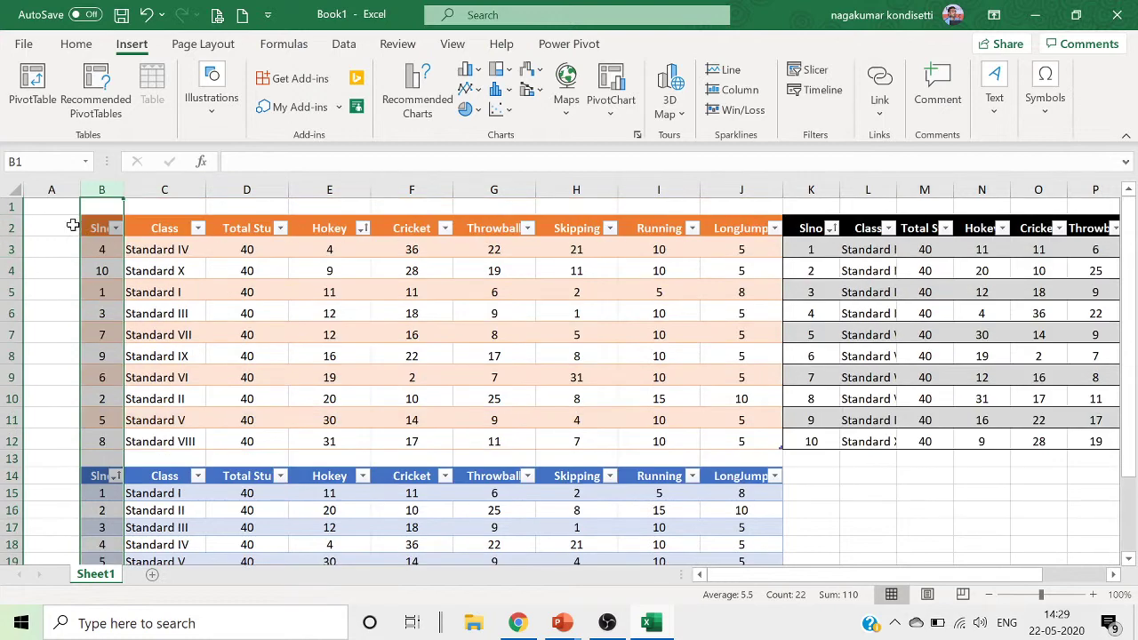
{"action": "left_click", "coordinate": [11, 228]}
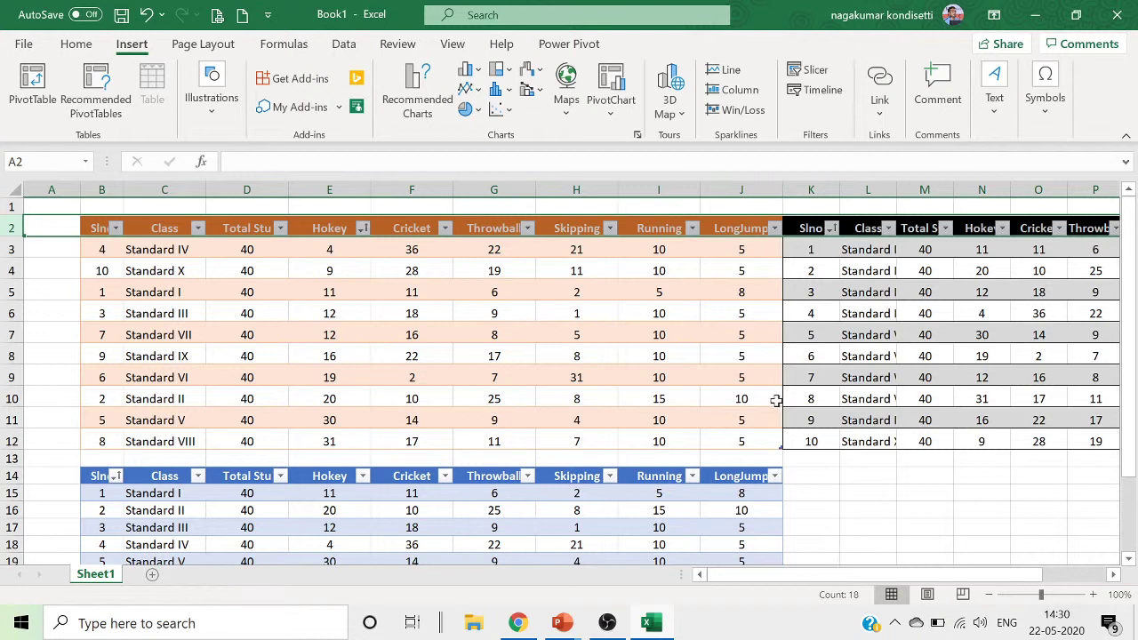
Delete only the Standard III table row from the orange table at E6.
{"action": "left_click", "coordinate": [331, 309]}
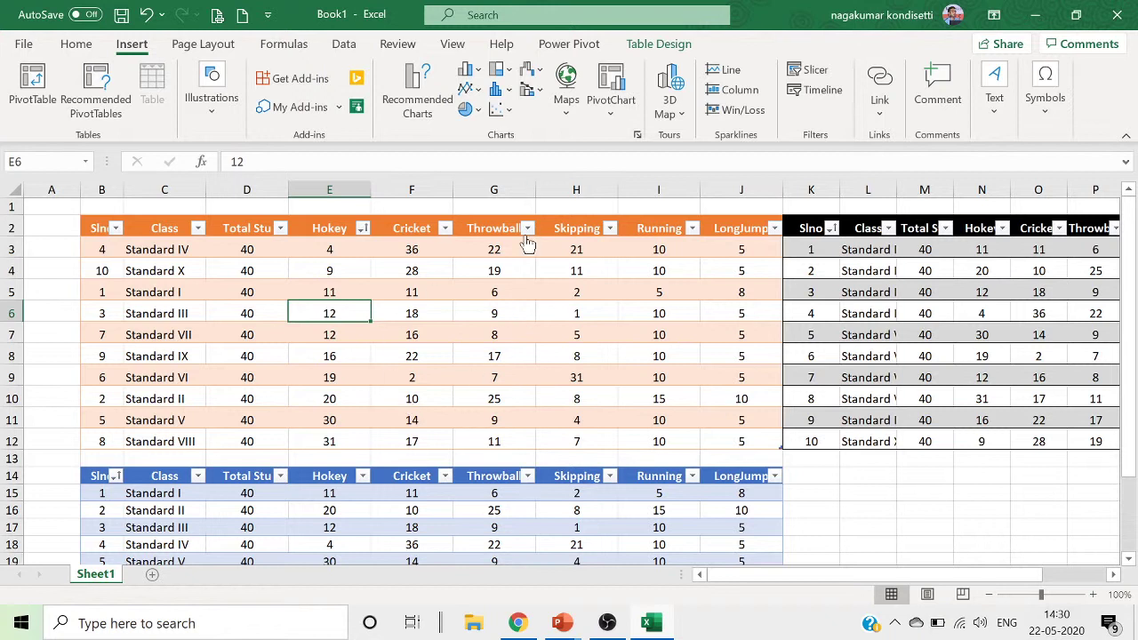
{"action": "right_click", "coordinate": [338, 314]}
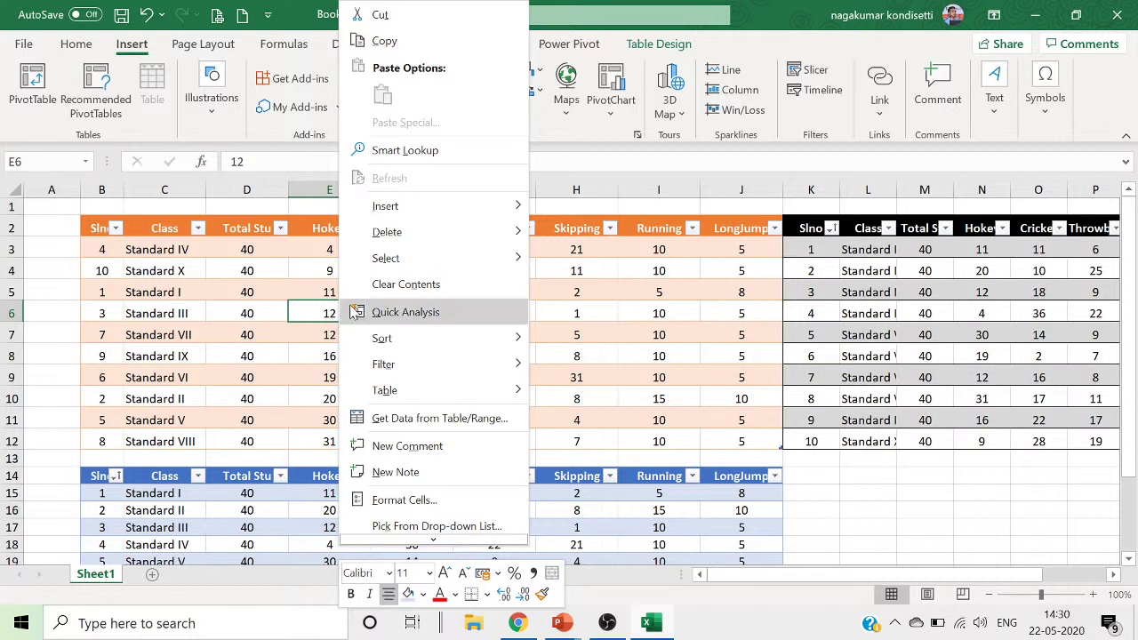
{"action": "mouse_move", "coordinate": [429, 219]}
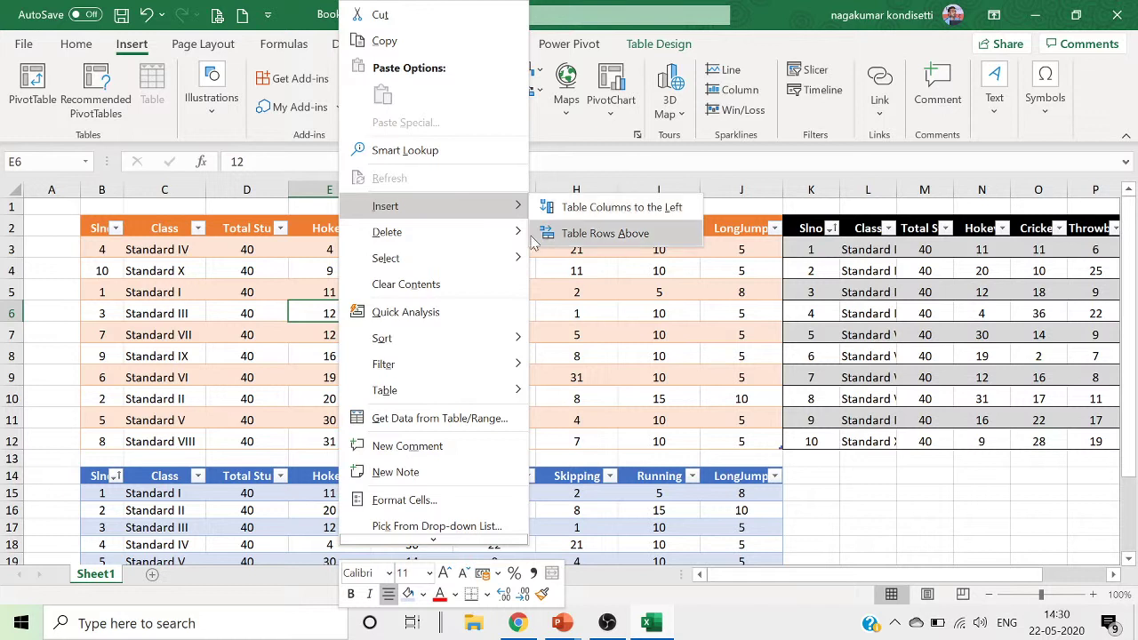
{"action": "mouse_move", "coordinate": [518, 237]}
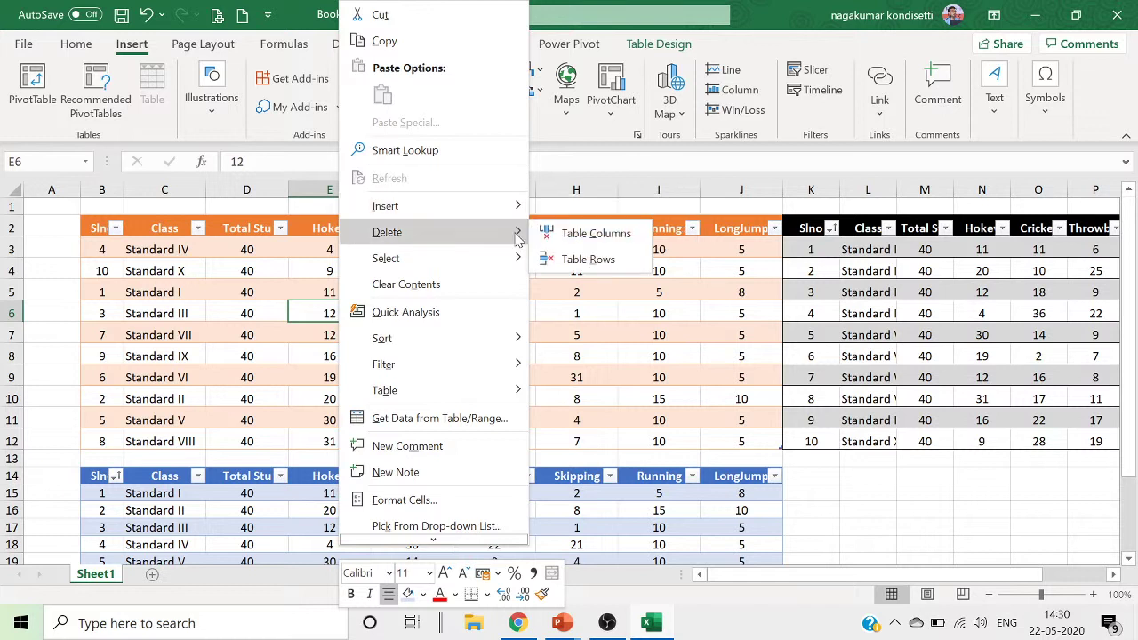
{"action": "left_click", "coordinate": [569, 269]}
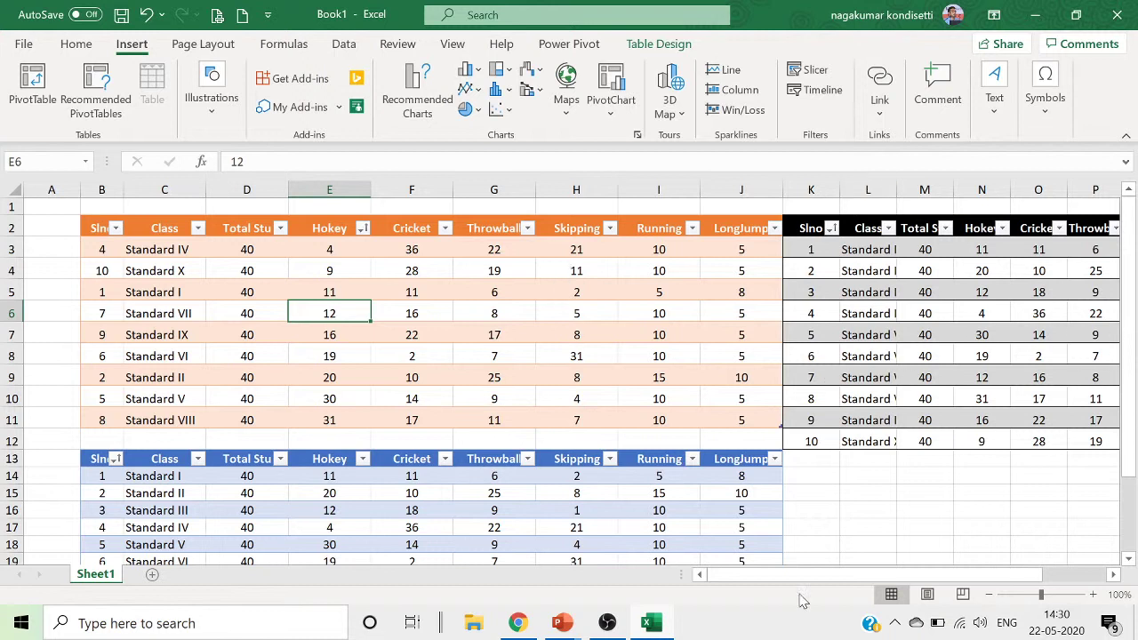
Inspect the black and blue tables for any effect of the row deletion.
{"action": "left_click_drag", "start_coordinate": [808, 577], "coordinate": [911, 583]}
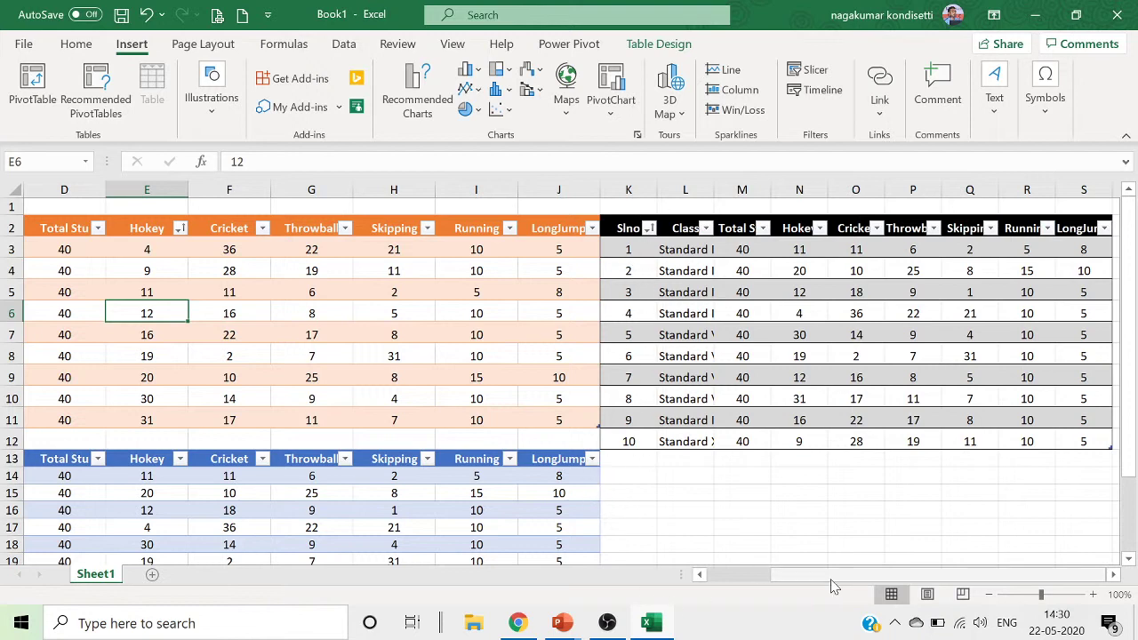
{"action": "left_click_drag", "start_coordinate": [836, 577], "coordinate": [756, 576]}
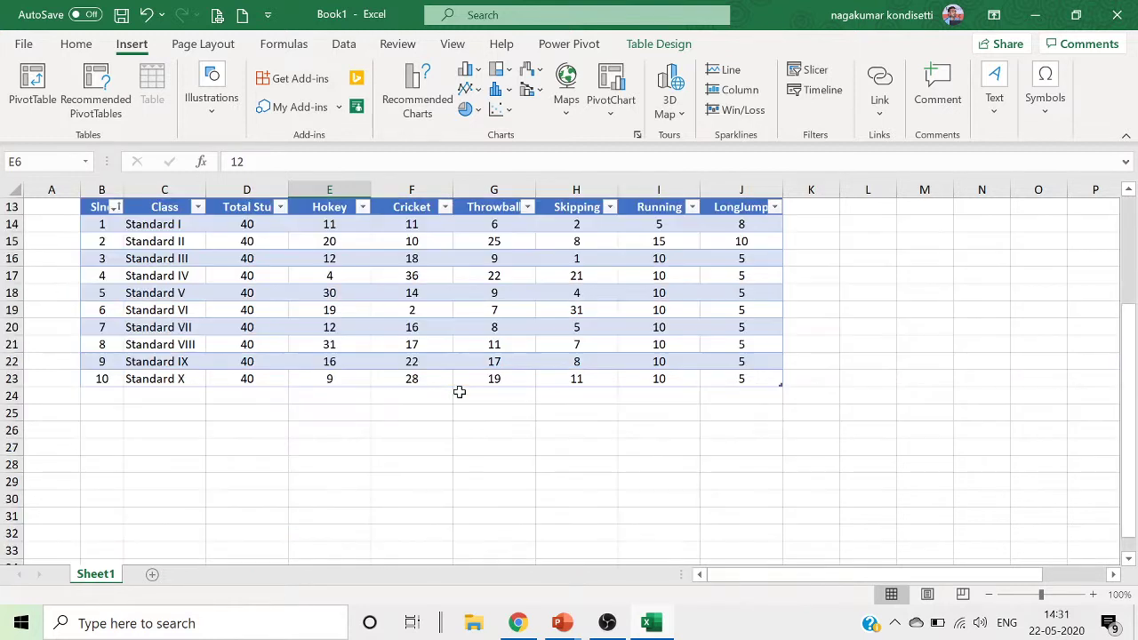
{"action": "scroll", "coordinate": [459, 391], "scroll_direction": "down", "scroll_amount": 4}
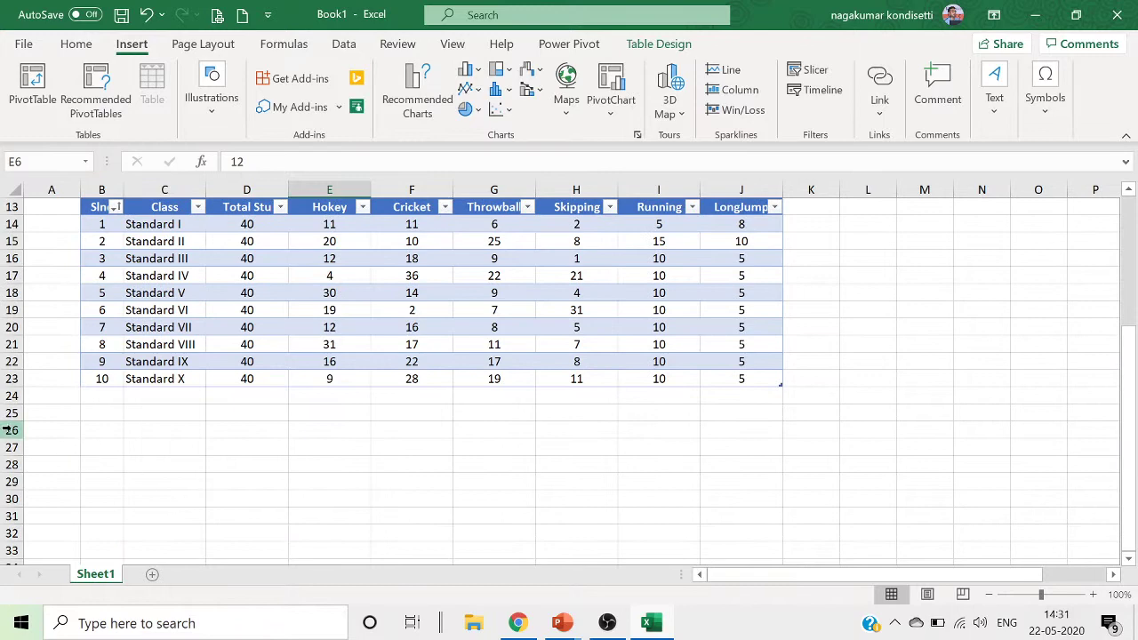
Copy sheet rows 2 to 11 and paste them at row 25, below the blue table.
{"action": "left_click", "coordinate": [160, 479]}
{"action": "scroll", "coordinate": [1031, 389], "scroll_direction": "up", "scroll_amount": 4}
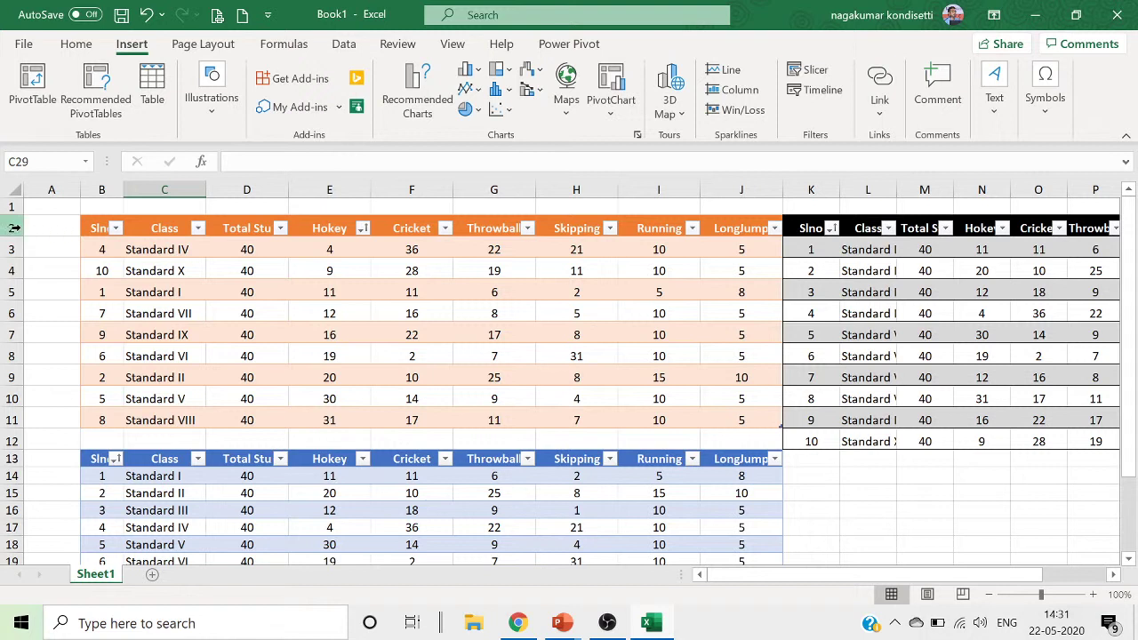
{"action": "left_click_drag", "start_coordinate": [14, 227], "coordinate": [19, 420]}
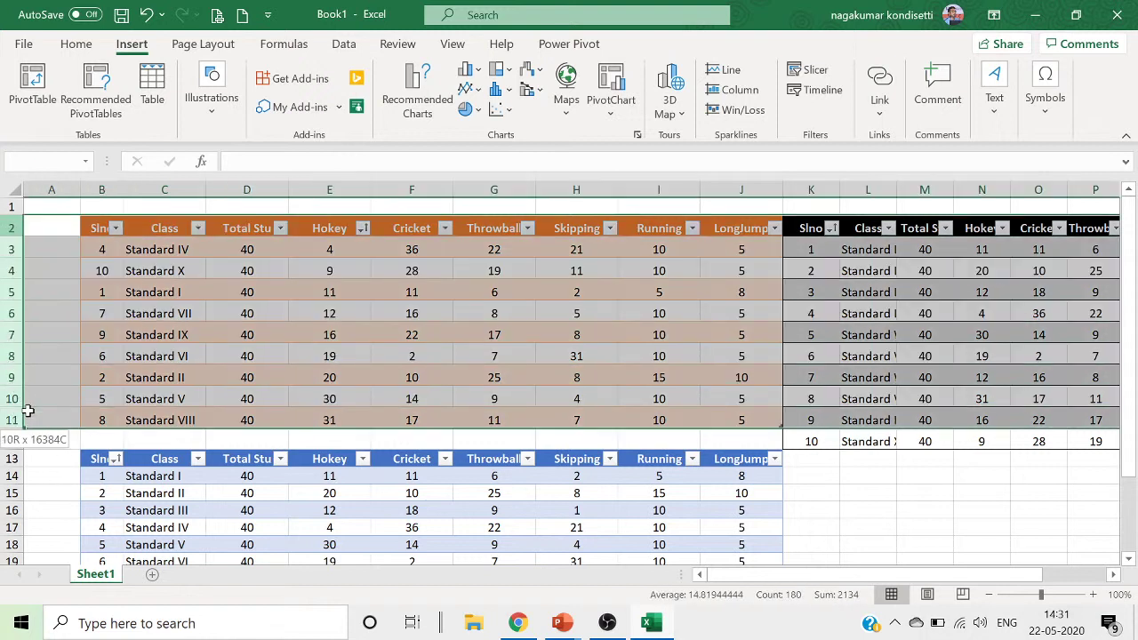
{"action": "right_click", "coordinate": [55, 334]}
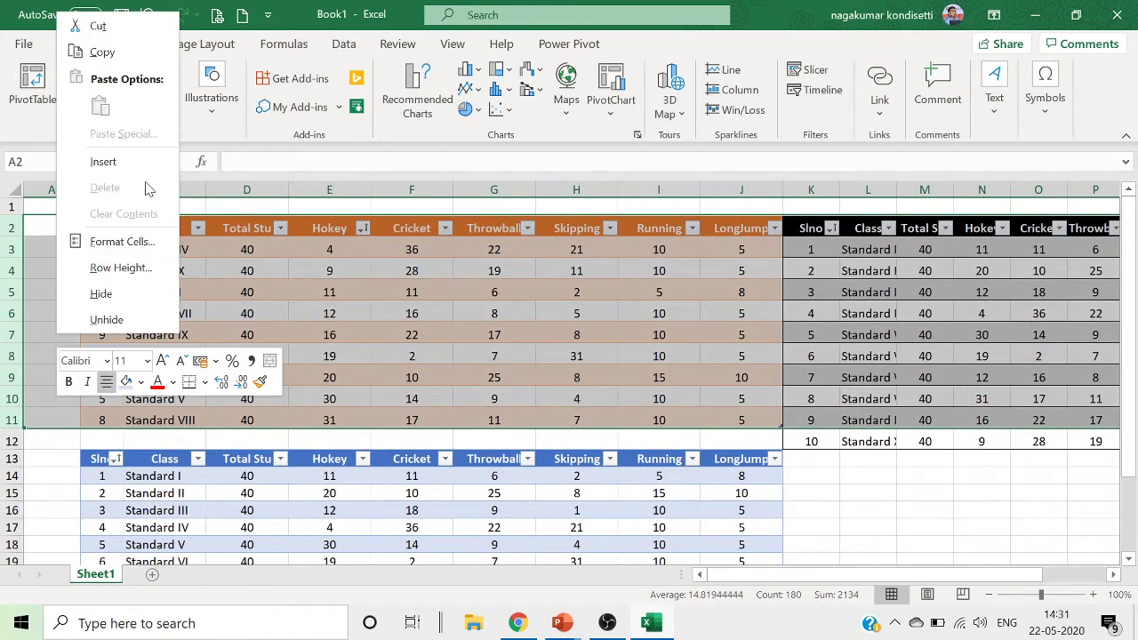
{"action": "left_click", "coordinate": [100, 52]}
{"action": "scroll", "coordinate": [132, 528], "scroll_direction": "down", "scroll_amount": 5}
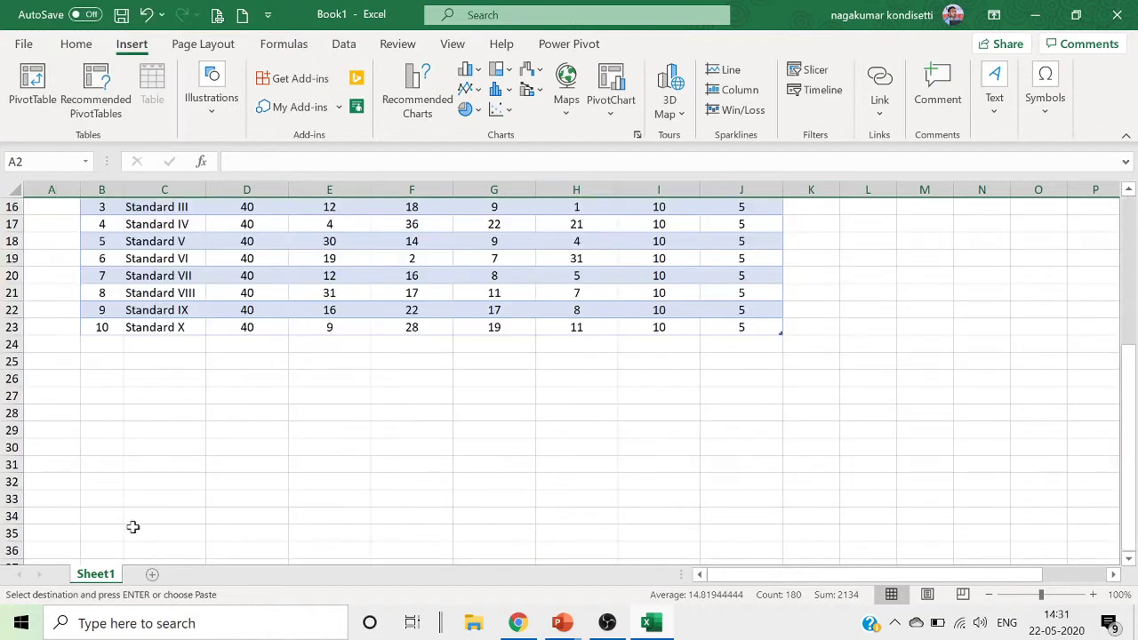
{"action": "left_click", "coordinate": [12, 361]}
{"action": "right_click", "coordinate": [17, 363]}
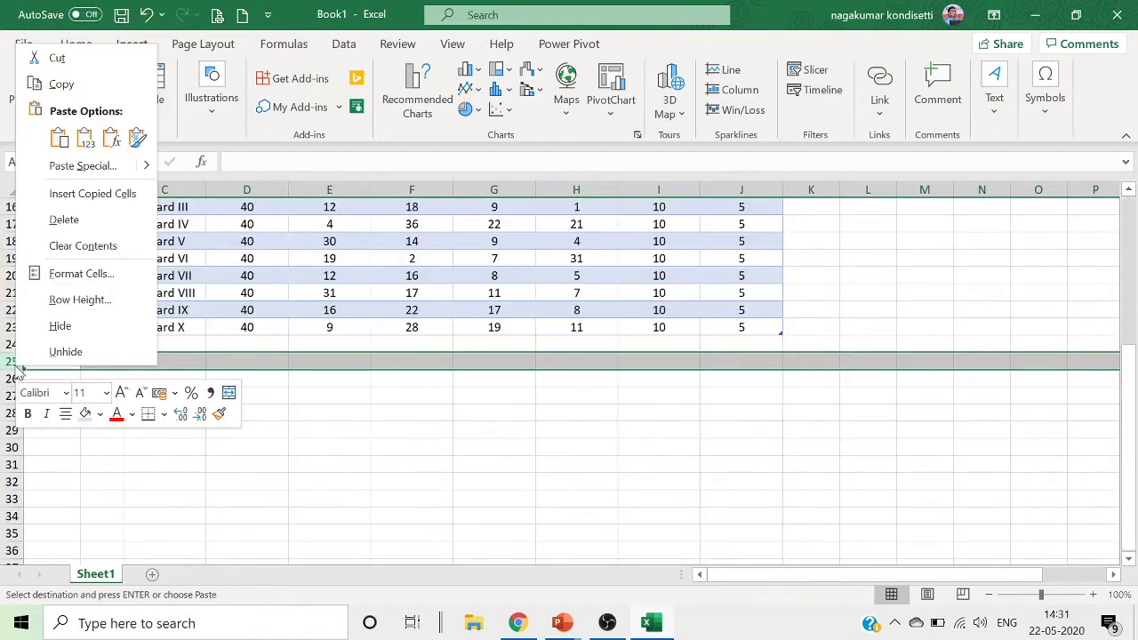
{"action": "left_click", "coordinate": [62, 141]}
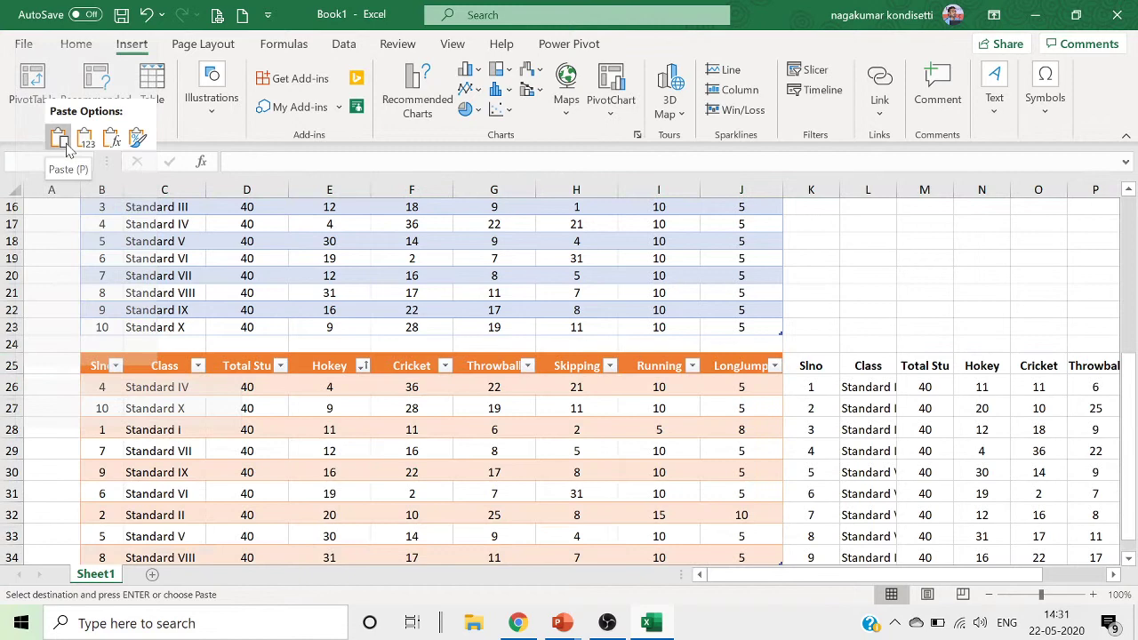
{"action": "left_click", "coordinate": [62, 141]}
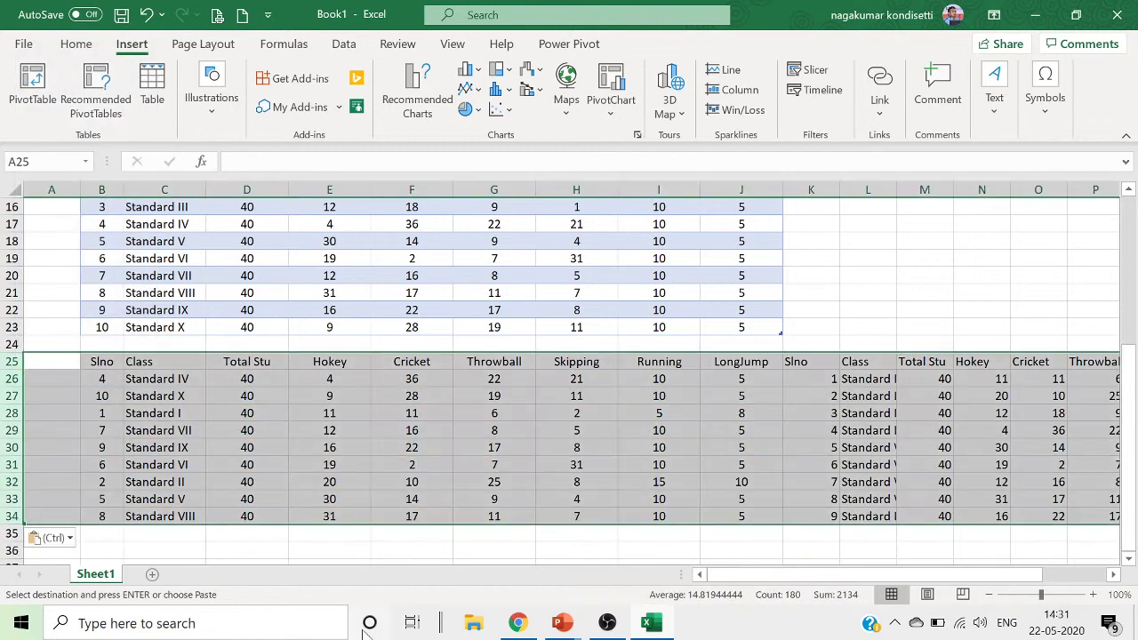
Fill the pasted plain range B25:J35 with light blue and the adjacent range K25:S34 with grey.
{"action": "left_click", "coordinate": [458, 480]}
{"action": "left_click_drag", "start_coordinate": [121, 361], "coordinate": [778, 536]}
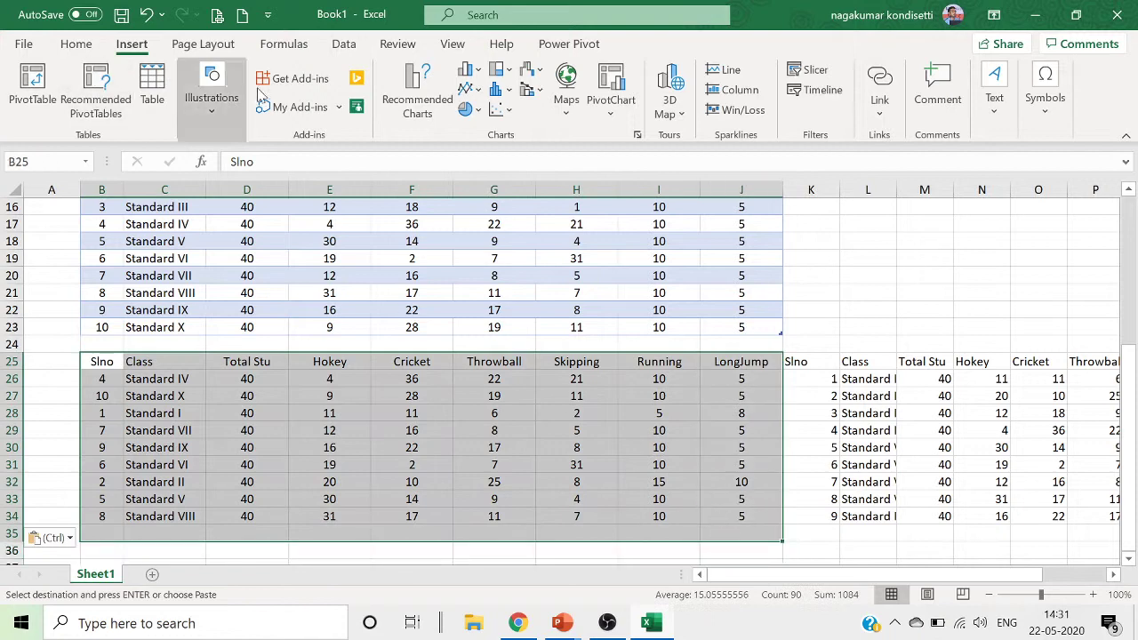
{"action": "left_click", "coordinate": [76, 44]}
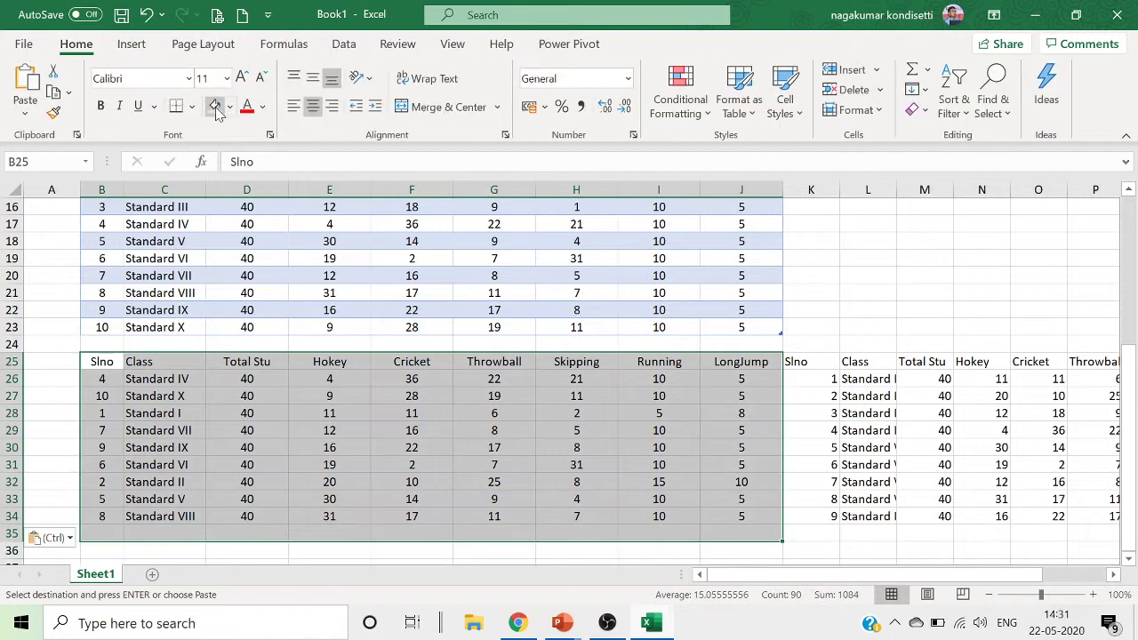
{"action": "left_click", "coordinate": [214, 105]}
{"action": "left_click_drag", "start_coordinate": [810, 362], "coordinate": [927, 518]}
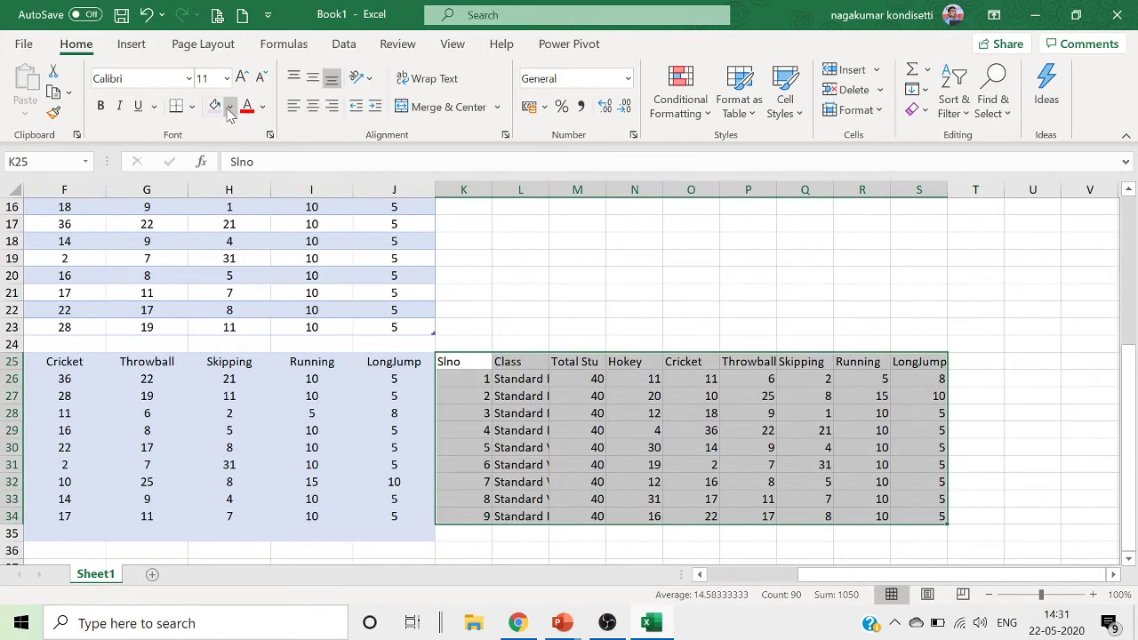
{"action": "left_click", "coordinate": [229, 106]}
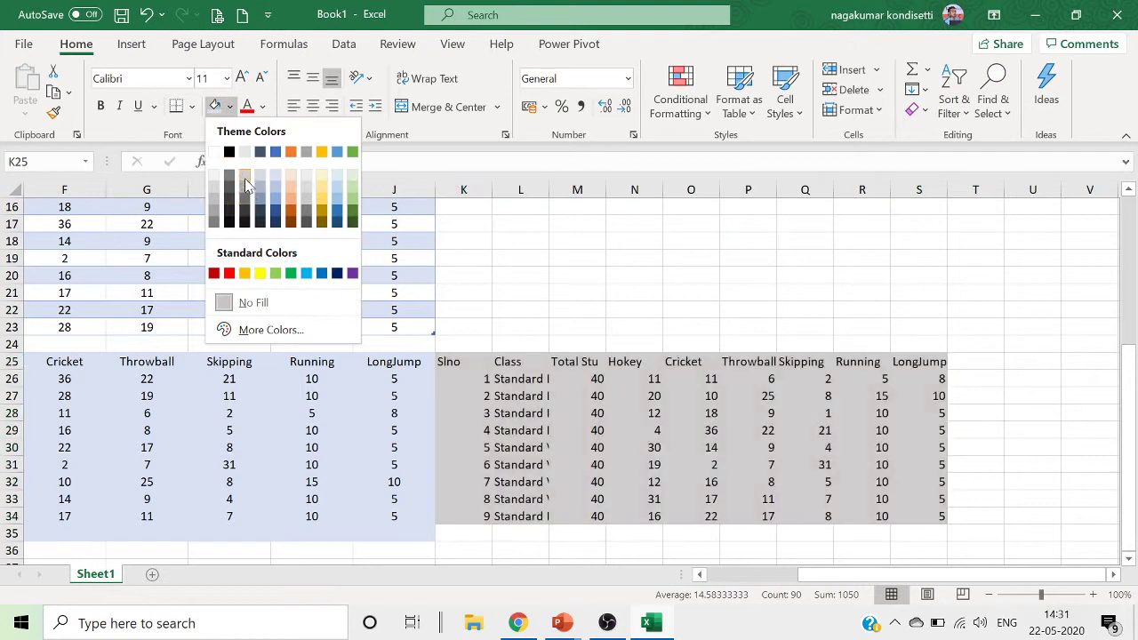
{"action": "left_click", "coordinate": [246, 184]}
Delete the entire sheet row at C27, the Standard X record in the light blue plain range.
{"action": "left_click", "coordinate": [100, 414]}
{"action": "key", "text": "Home"}
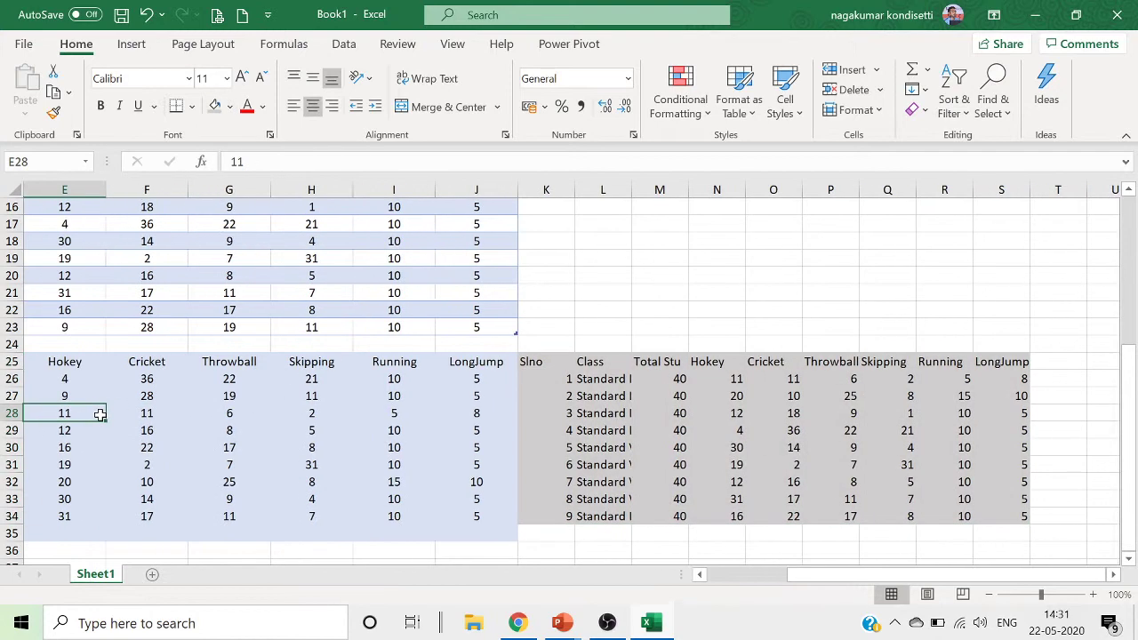
{"action": "left_click", "coordinate": [146, 400]}
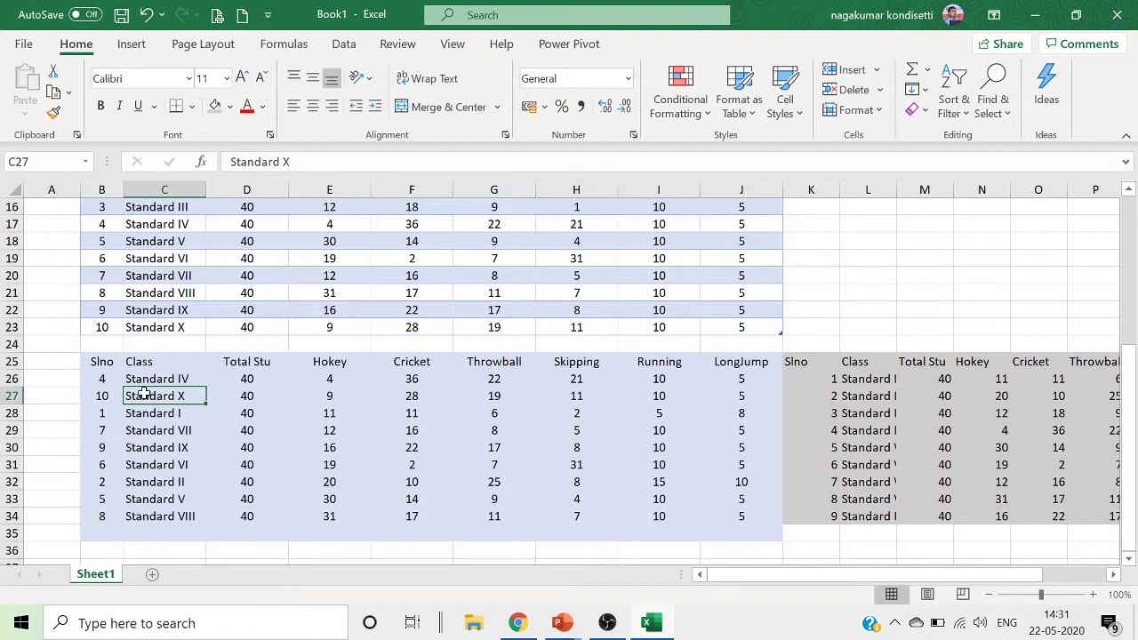
{"action": "right_click", "coordinate": [142, 395]}
{"action": "left_click", "coordinate": [242, 266]}
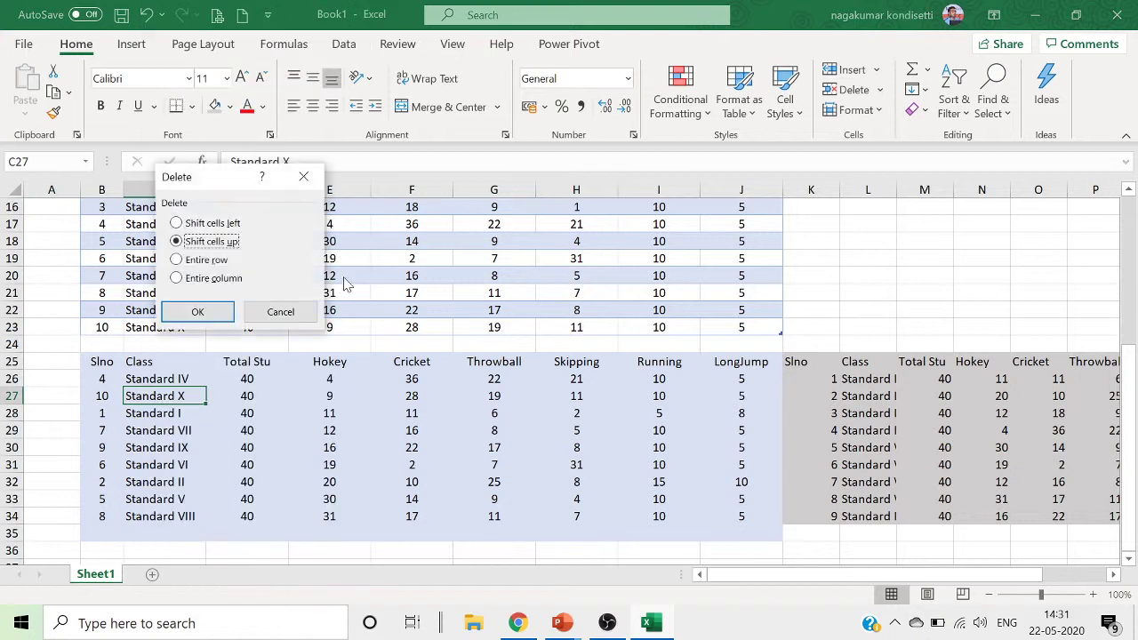
{"action": "left_click", "coordinate": [208, 263]}
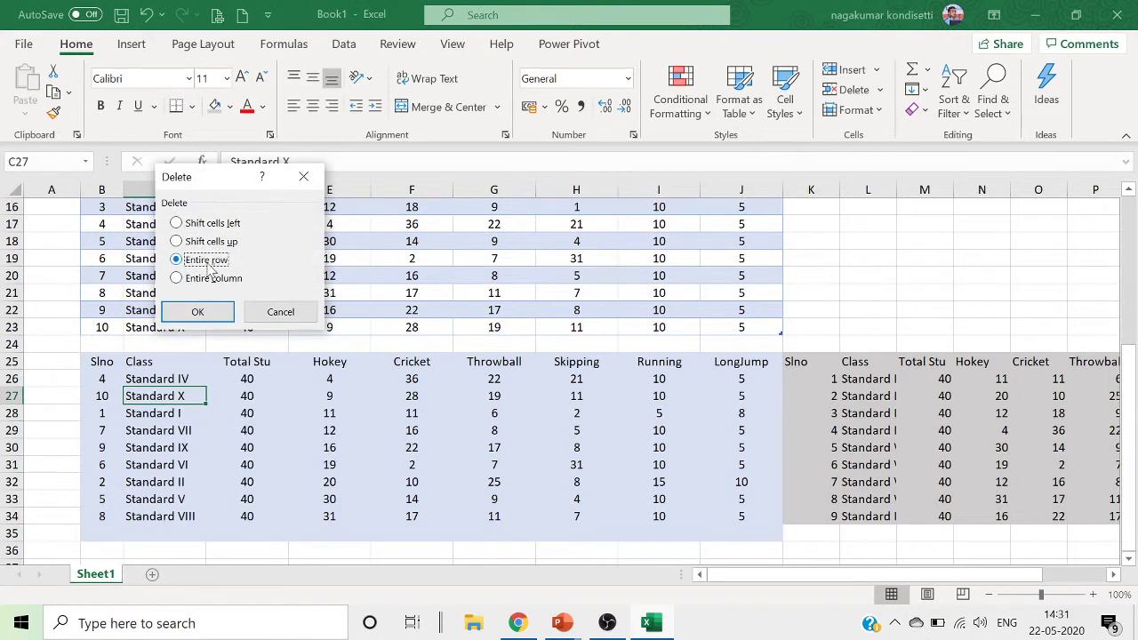
{"action": "left_click", "coordinate": [198, 312]}
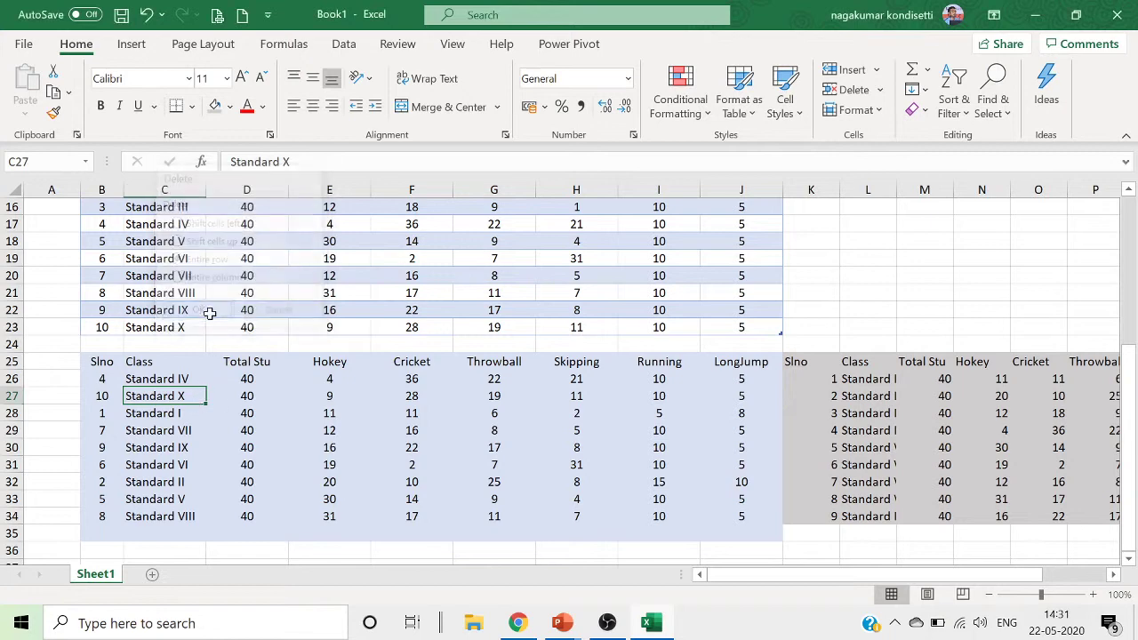
Inspect the adjacent grey range for any effect of deleting the entire row.
{"action": "left_click", "coordinate": [963, 412]}
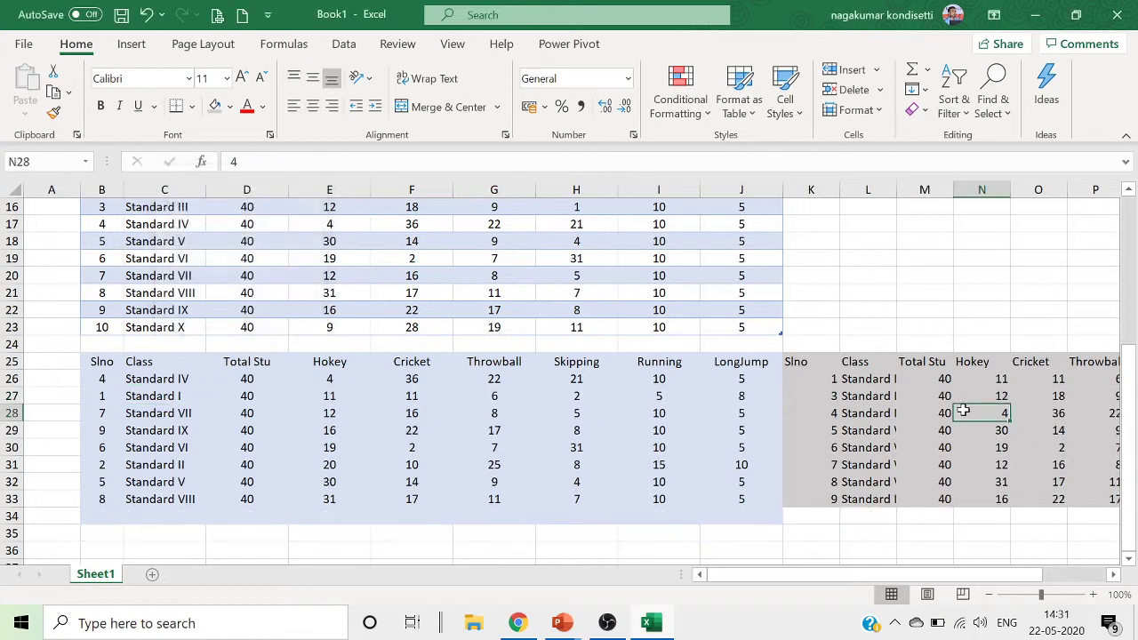
{"action": "key", "text": "Right"}
{"action": "key", "text": "Right"}
{"action": "key", "text": "Right"}
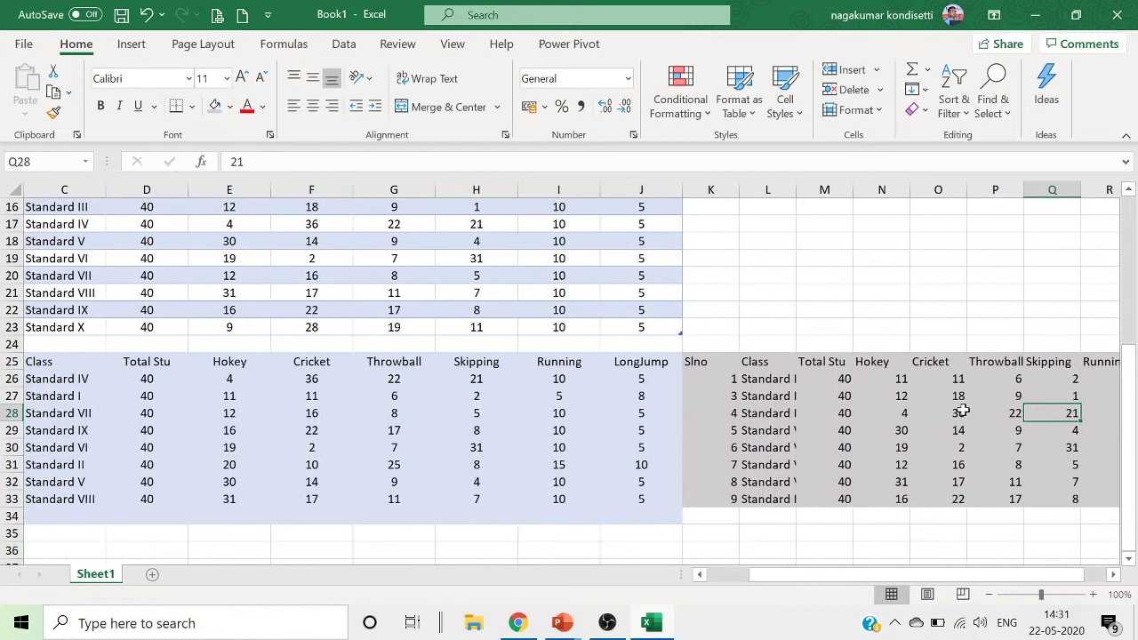
{"action": "key", "text": "Left"}
{"action": "key", "text": "Left"}
{"action": "key", "text": "Left"}
{"action": "key", "text": "Left"}
{"action": "key", "text": "Left"}
{"action": "key", "text": "Left"}
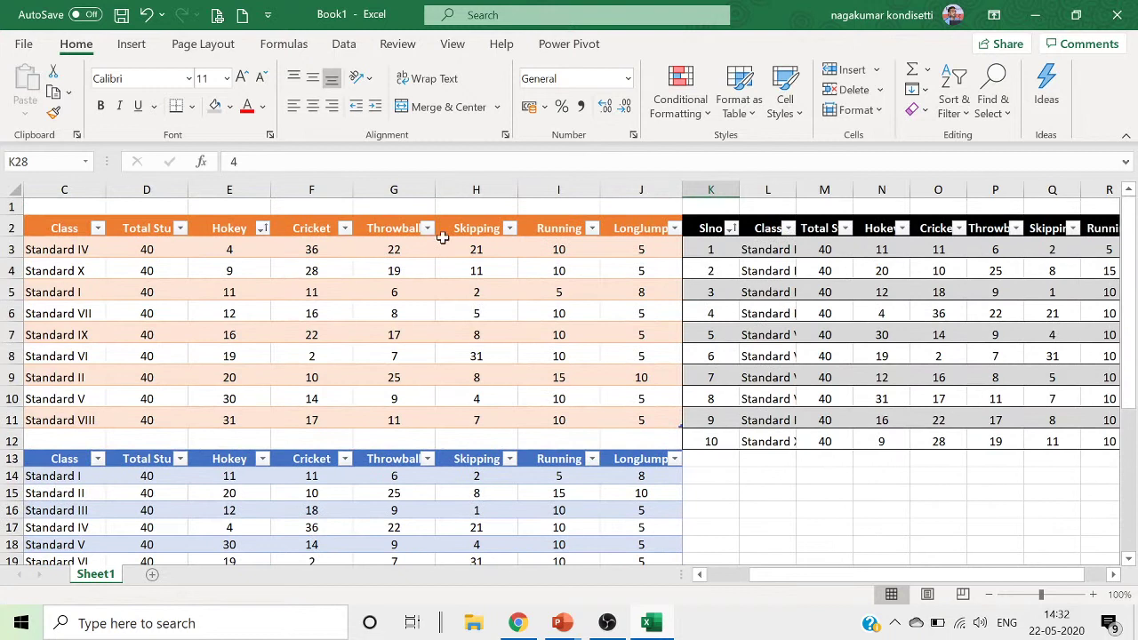
Delete only the Standard I table row from the orange table at E5.
{"action": "left_click", "coordinate": [260, 293]}
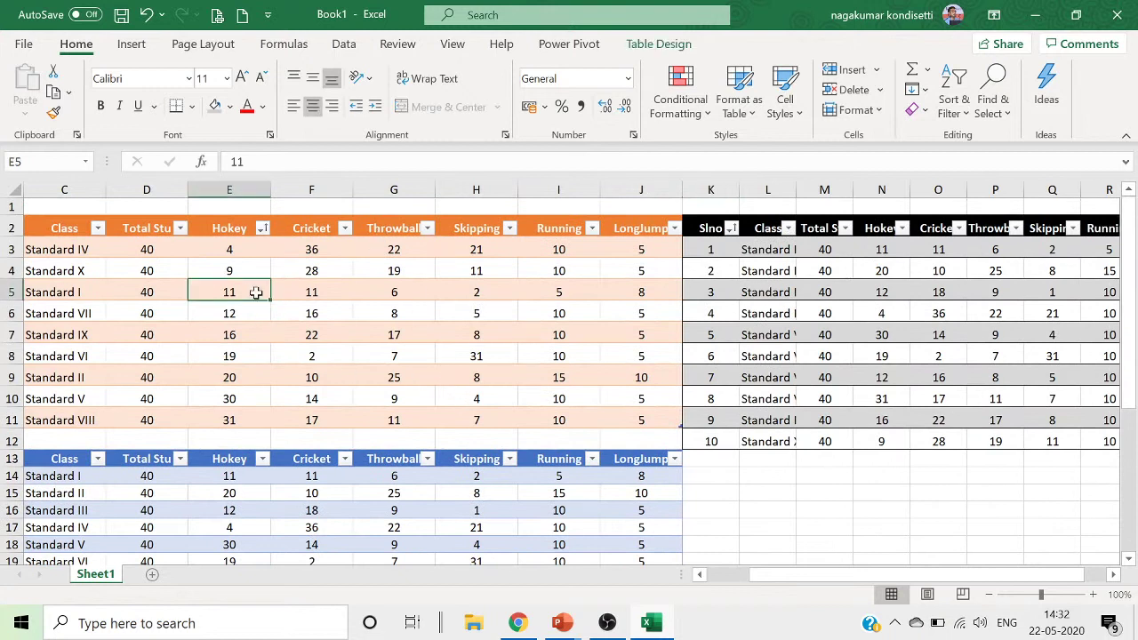
{"action": "right_click", "coordinate": [238, 295]}
{"action": "mouse_move", "coordinate": [373, 291]}
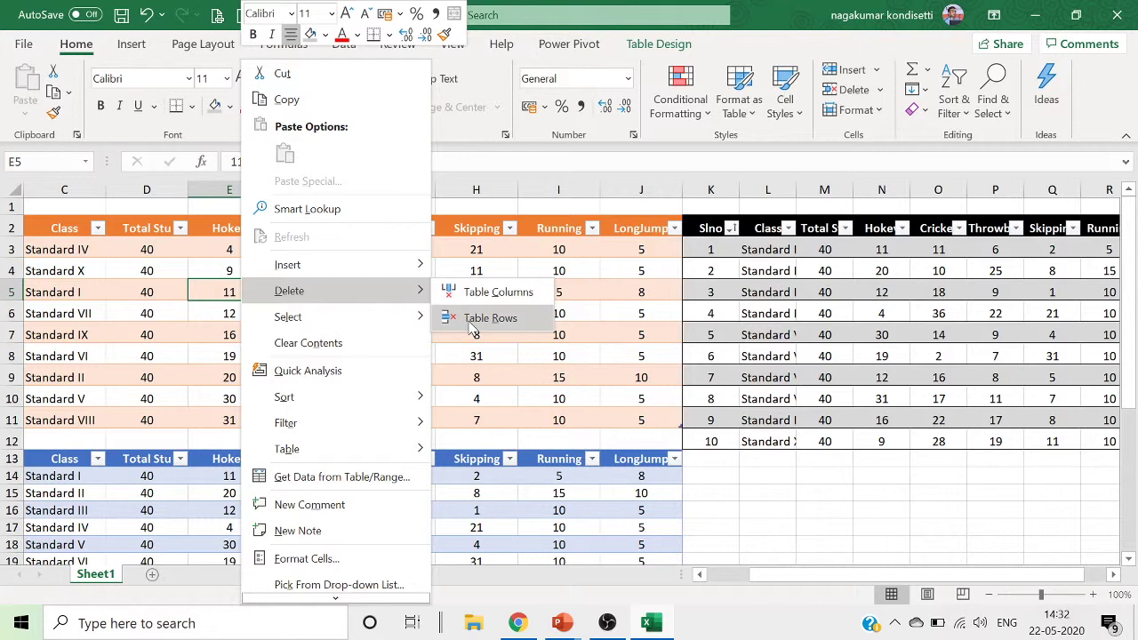
{"action": "left_click", "coordinate": [470, 320]}
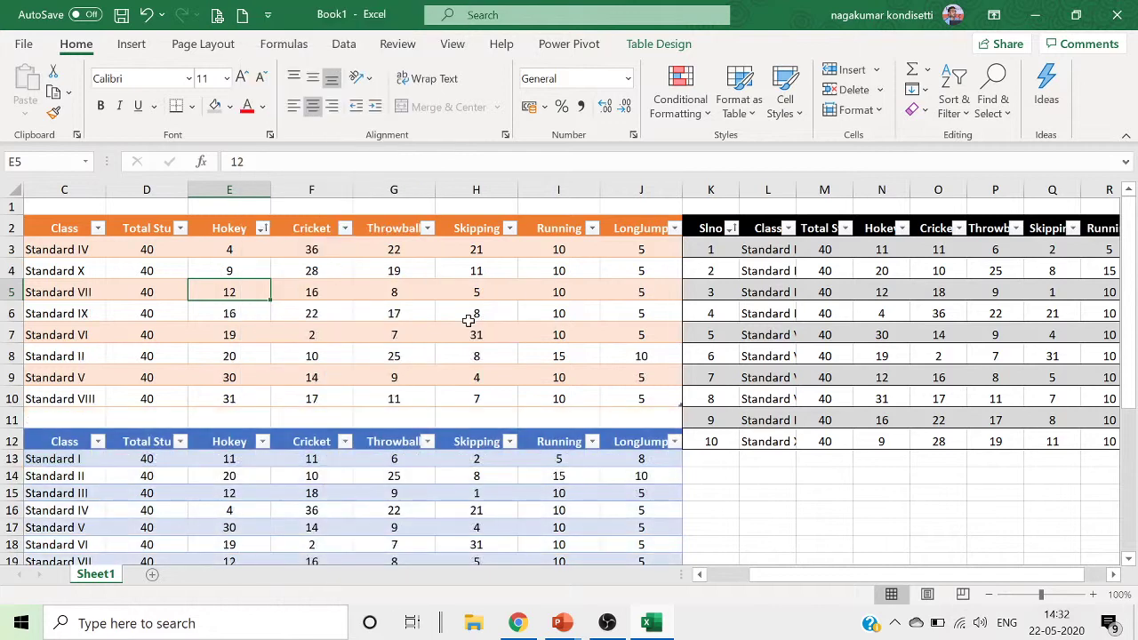
Check the black table and the ranges below it for any effect of the table row deletion.
{"action": "left_click", "coordinate": [869, 286]}
{"action": "scroll", "coordinate": [872, 267], "scroll_direction": "down", "scroll_amount": 3}
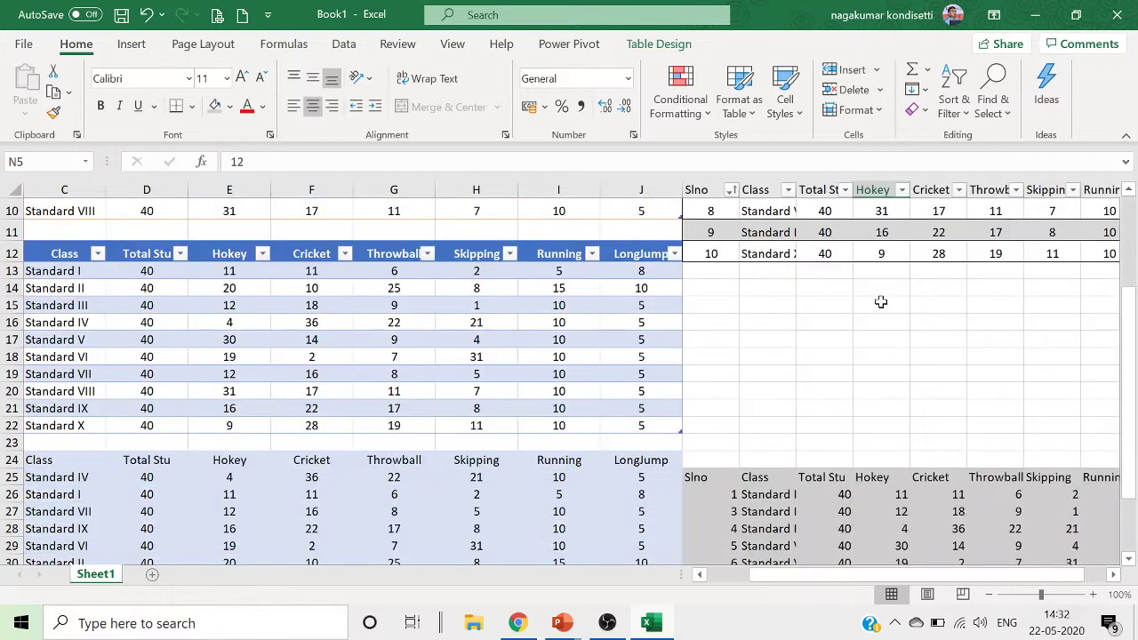
{"action": "scroll", "coordinate": [879, 302], "scroll_direction": "up", "scroll_amount": 3}
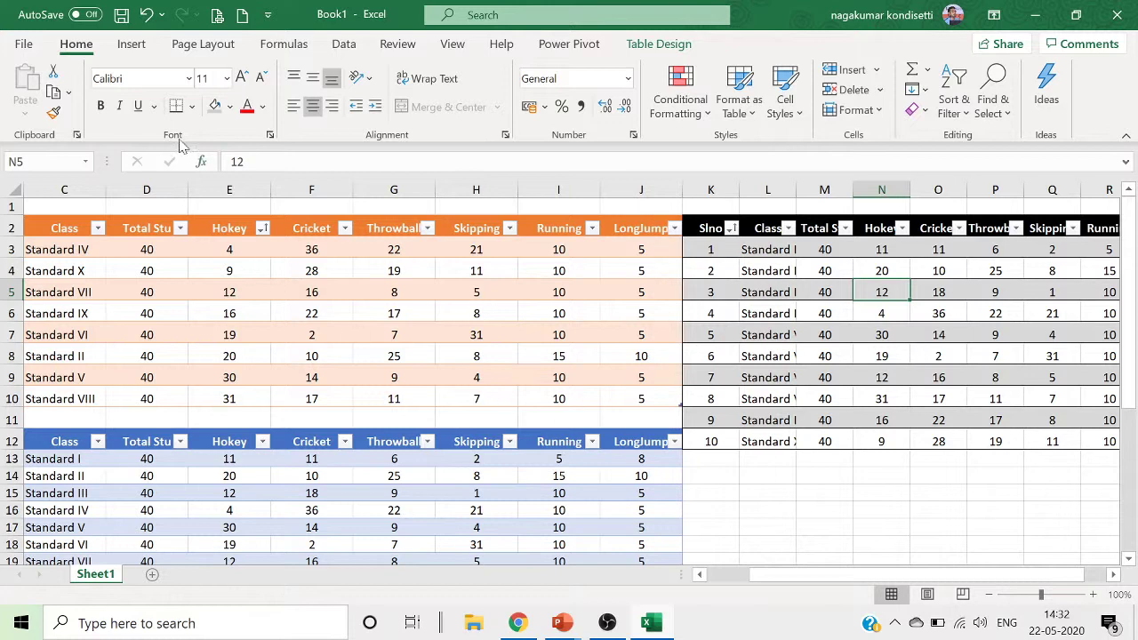
Convert the light blue plain range C24:J33 into a table.
{"action": "left_click", "coordinate": [143, 44]}
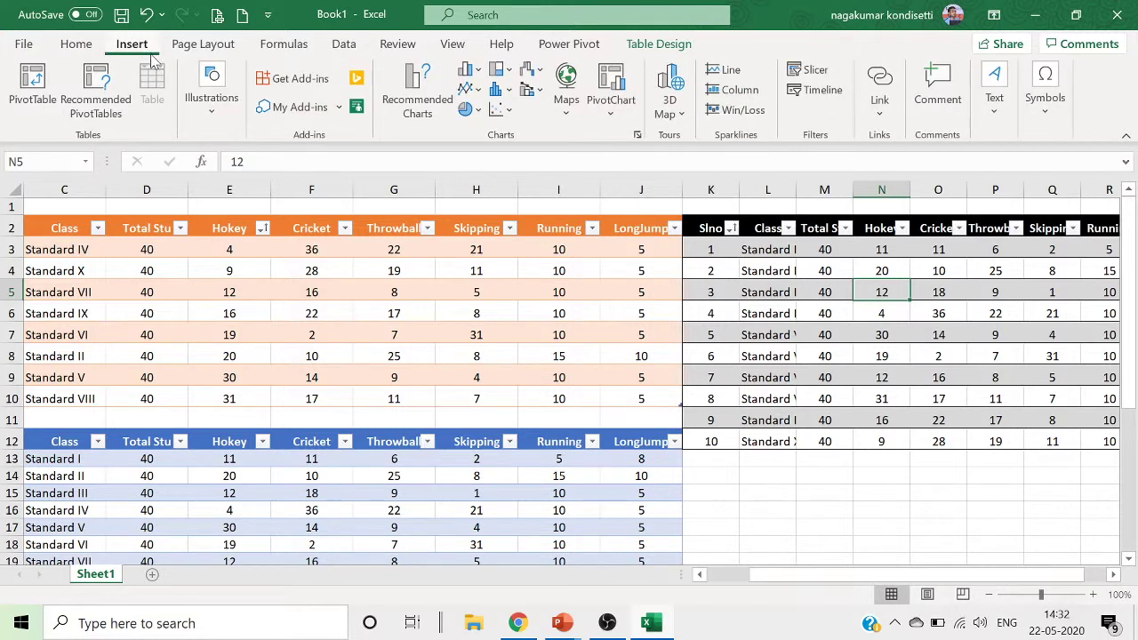
{"action": "scroll", "coordinate": [634, 420], "scroll_direction": "down", "scroll_amount": 1}
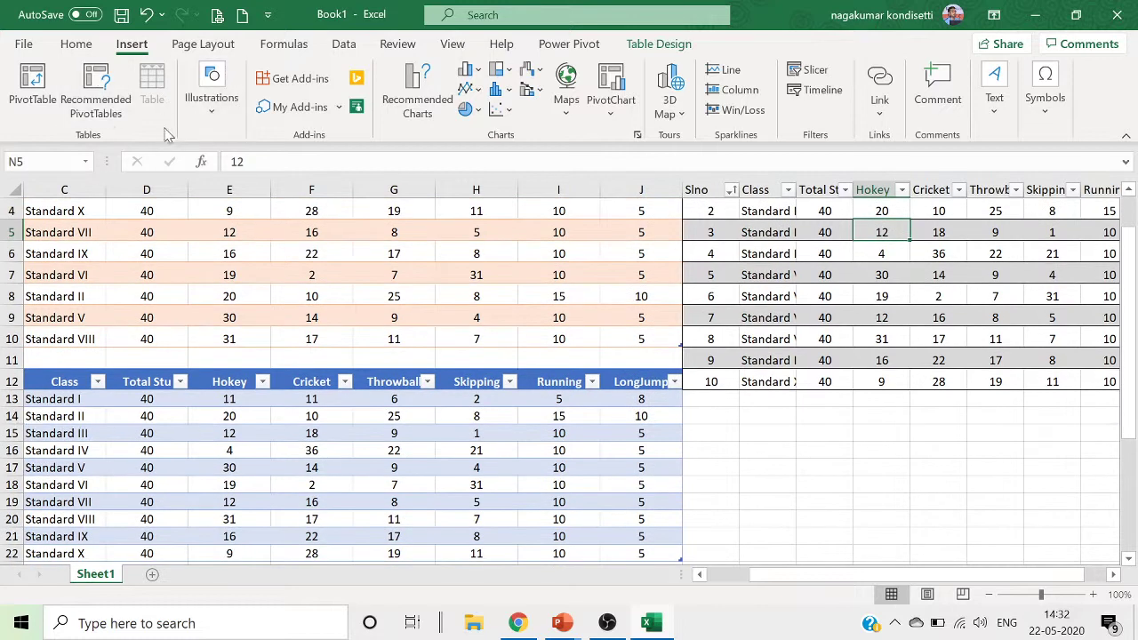
{"action": "scroll", "coordinate": [342, 469], "scroll_direction": "down", "scroll_amount": 1}
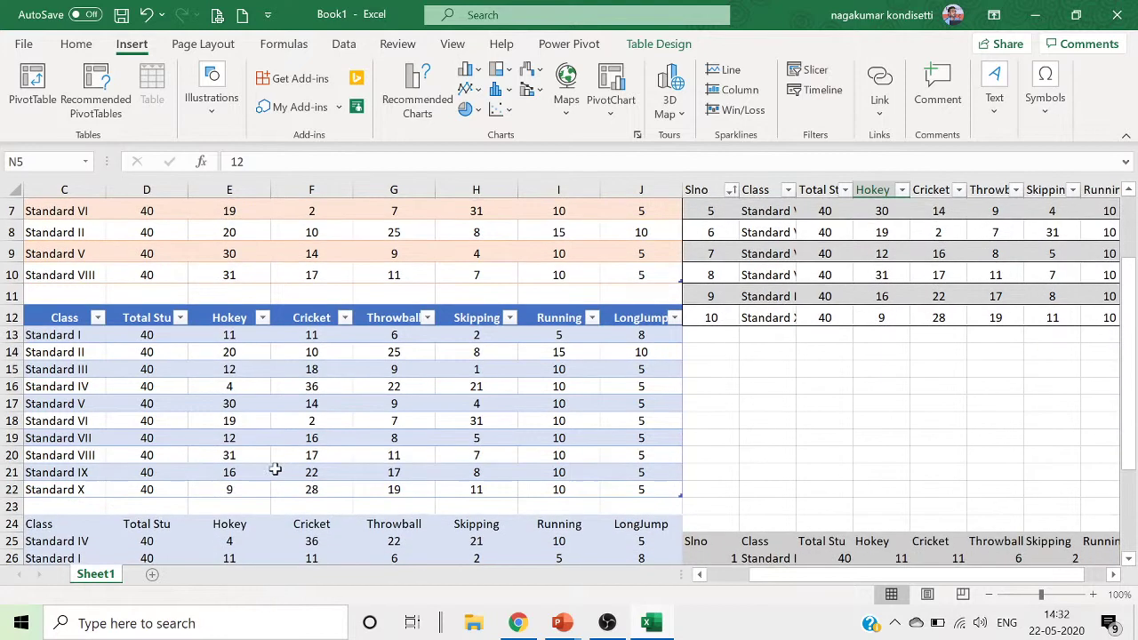
{"action": "scroll", "coordinate": [143, 507], "scroll_direction": "down", "scroll_amount": 2}
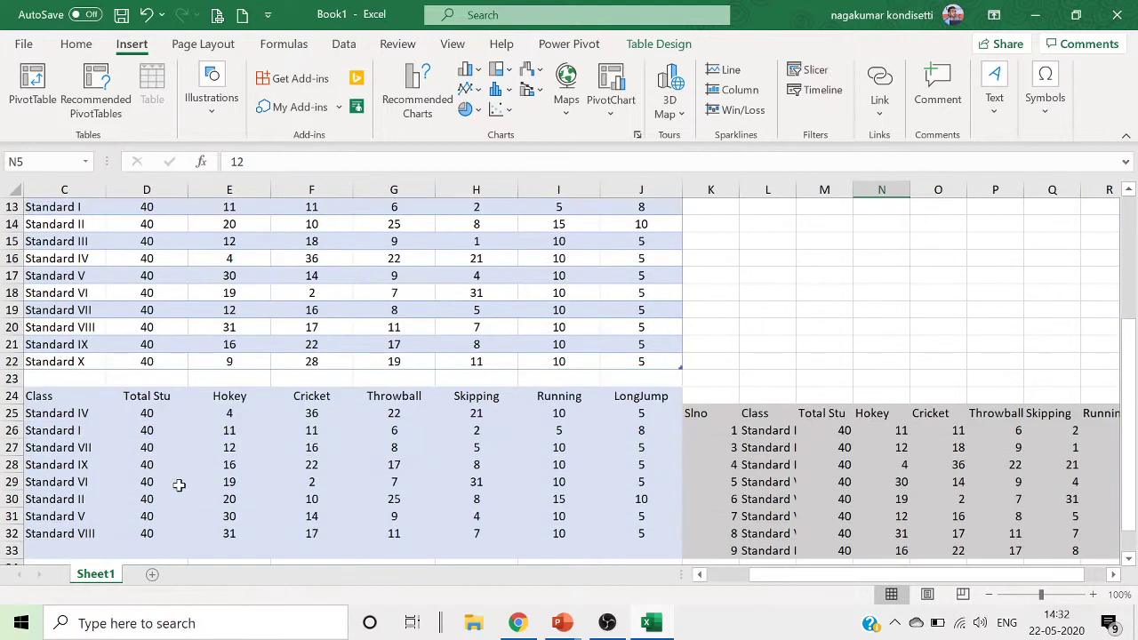
{"action": "left_click_drag", "start_coordinate": [34, 388], "coordinate": [681, 554]}
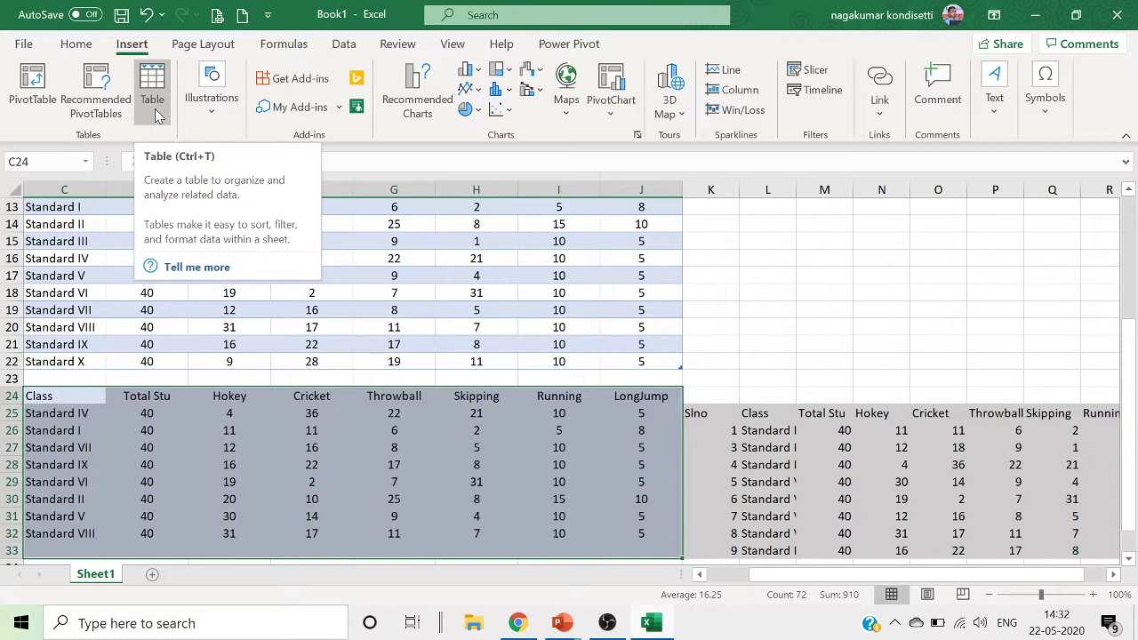
{"action": "left_click", "coordinate": [156, 116]}
{"action": "left_click", "coordinate": [729, 348]}
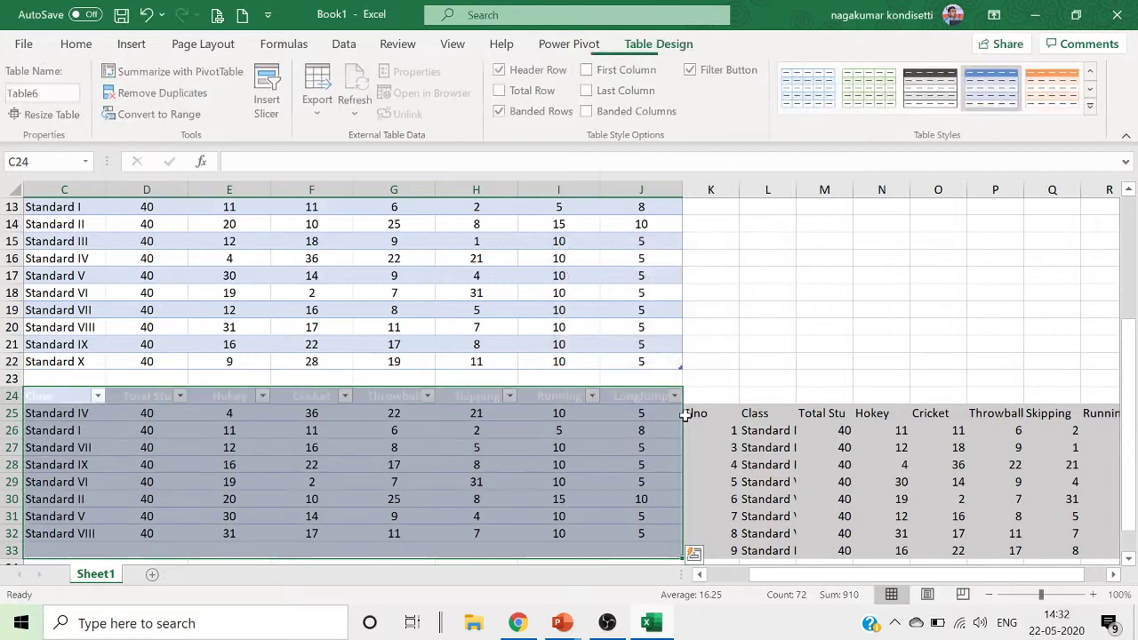
Try the black and blue table styles on the new table at C24:J33.
{"action": "left_click", "coordinate": [936, 104]}
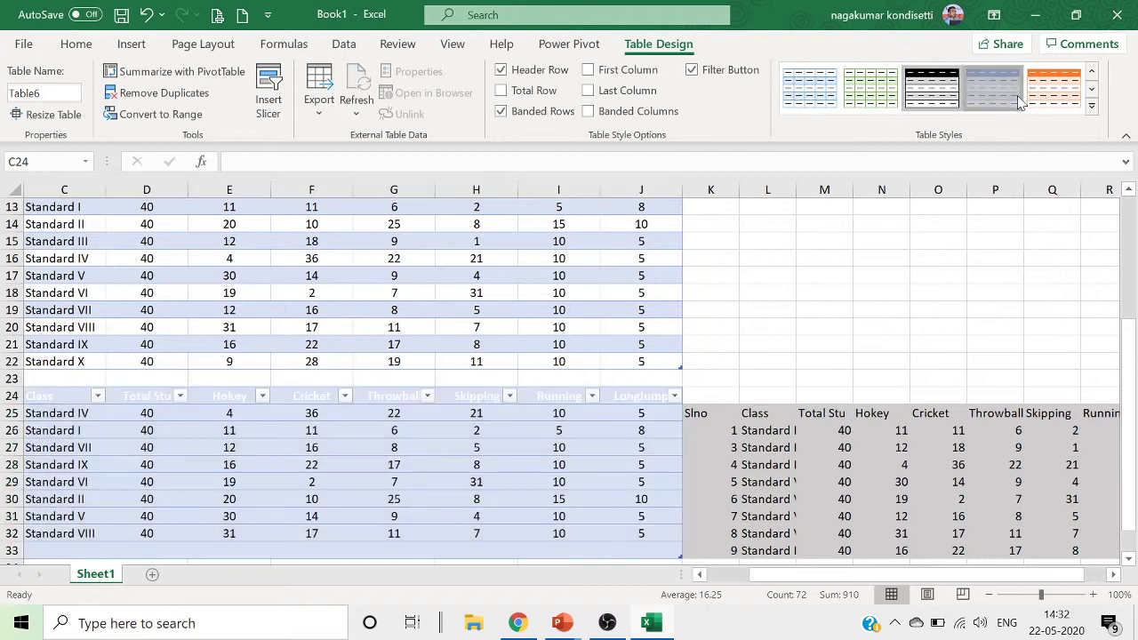
{"action": "left_click", "coordinate": [1019, 105]}
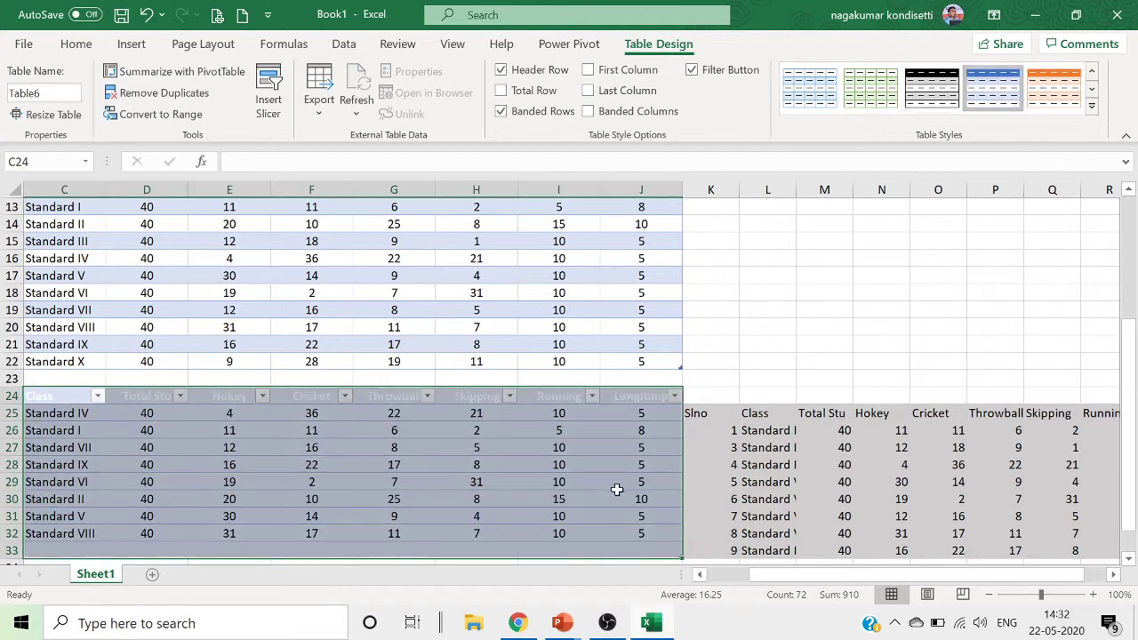
{"action": "scroll", "coordinate": [587, 487], "scroll_direction": "down", "scroll_amount": 3}
{"action": "left_click", "coordinate": [521, 446]}
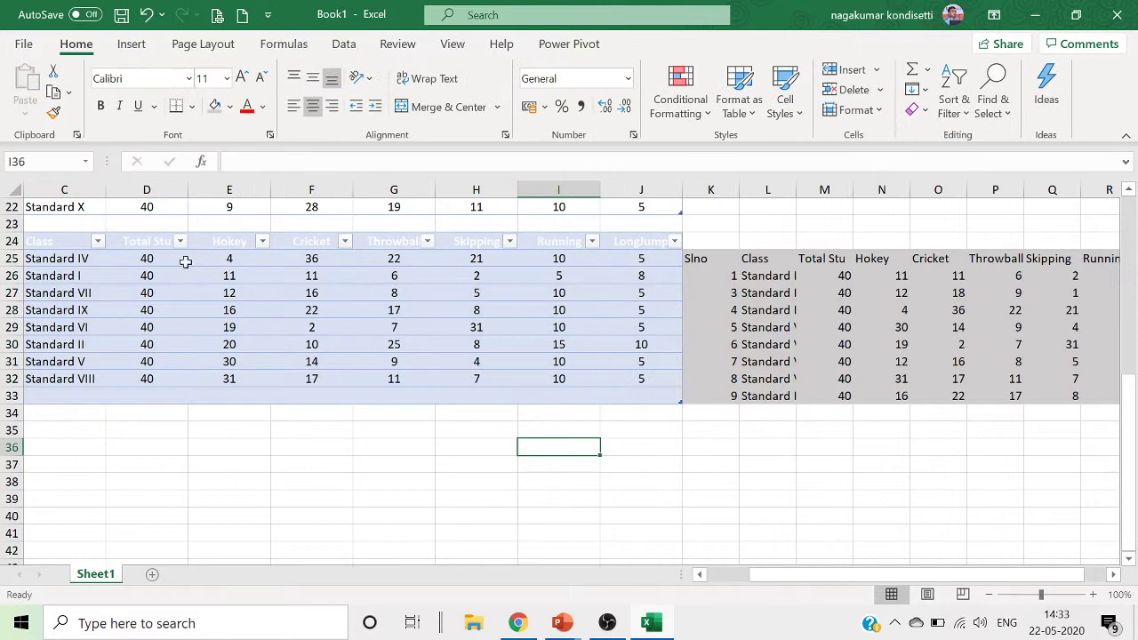
Apply the orange table style to the new table at C24:J33.
{"action": "left_click_drag", "start_coordinate": [75, 248], "coordinate": [614, 395]}
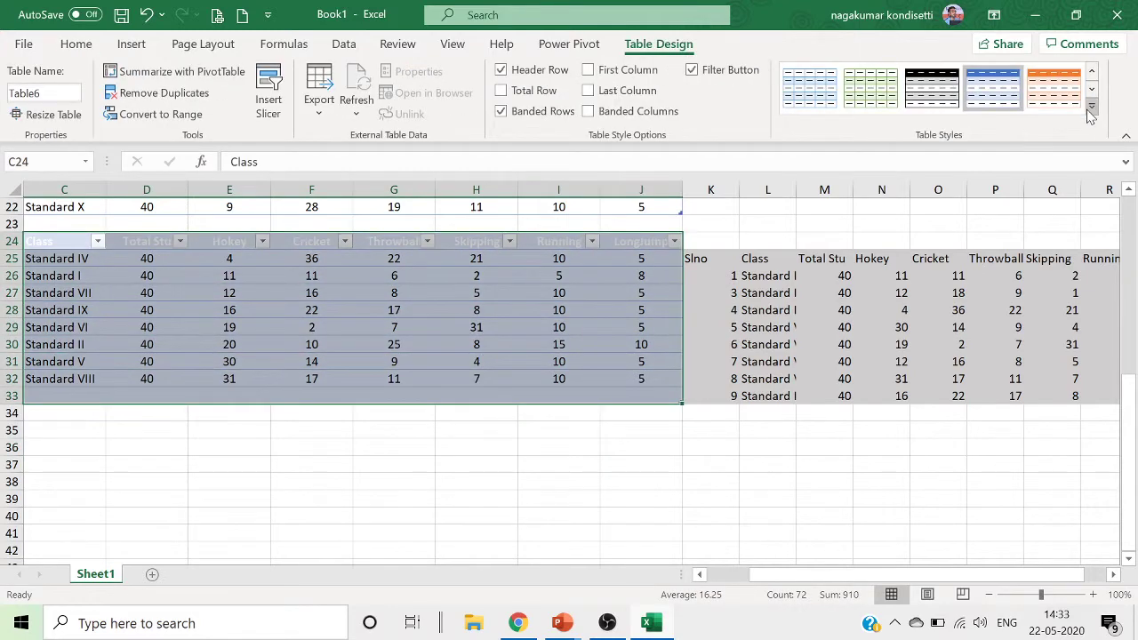
{"action": "left_click", "coordinate": [1054, 89]}
{"action": "left_click", "coordinate": [511, 478]}
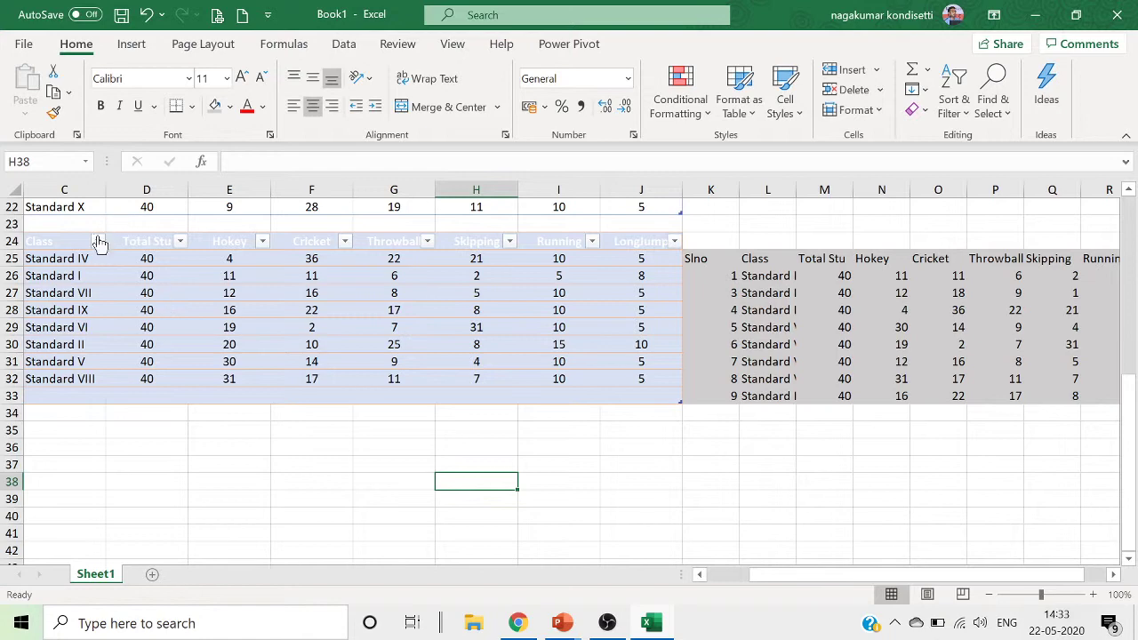
Remove the manual cell fill from the table at C24:J33.
{"action": "left_click_drag", "start_coordinate": [77, 241], "coordinate": [643, 394]}
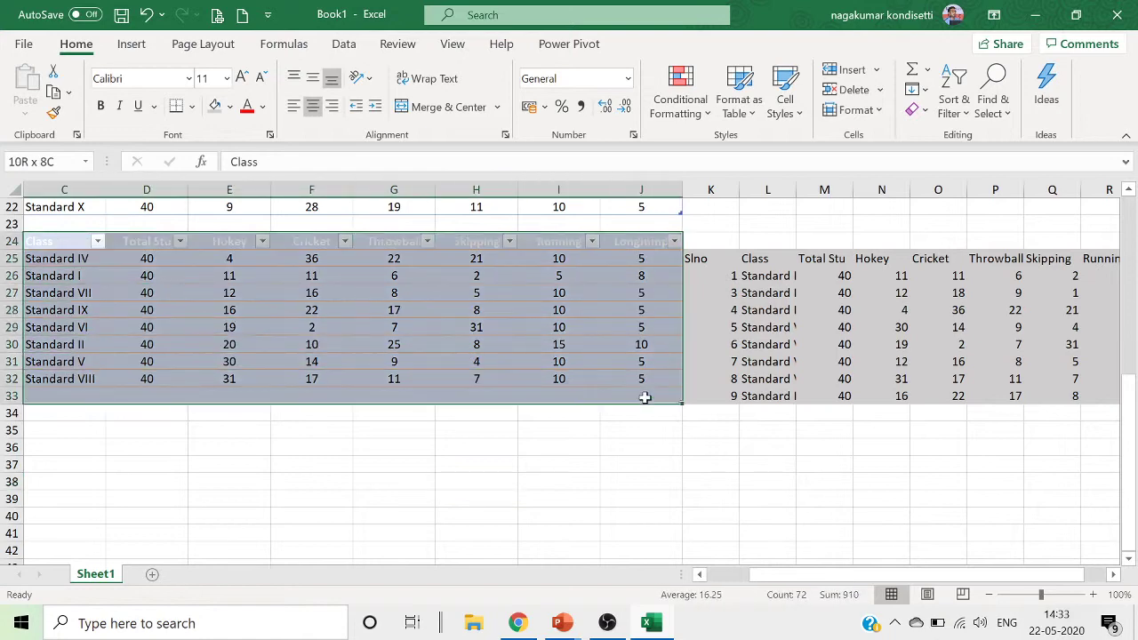
{"action": "left_click", "coordinate": [658, 43]}
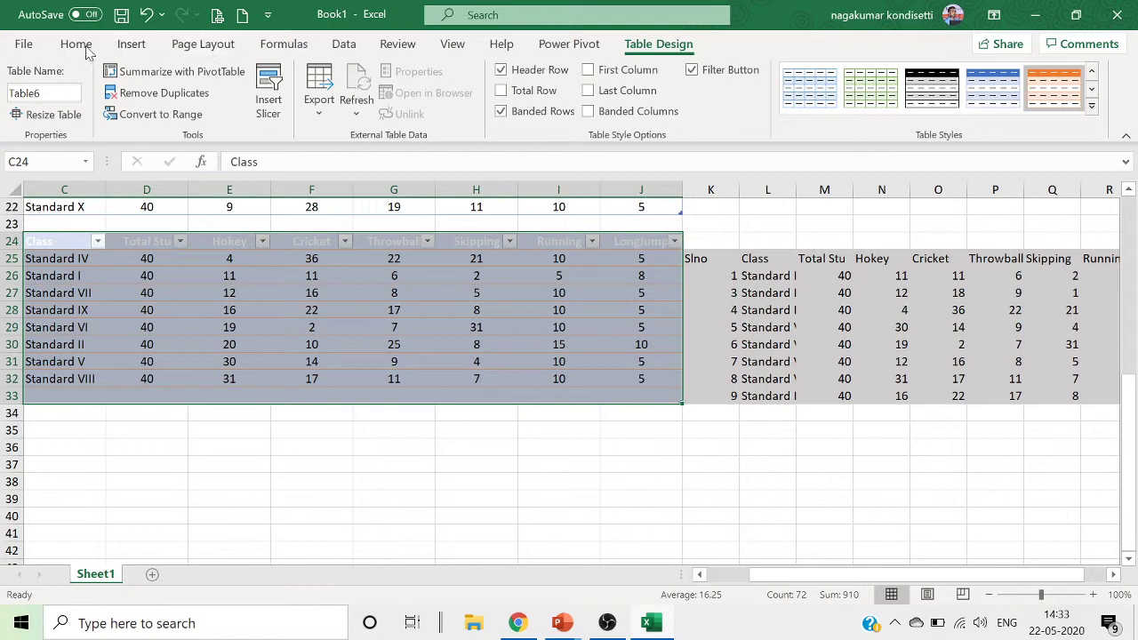
{"action": "left_click", "coordinate": [78, 44]}
{"action": "left_click", "coordinate": [229, 106]}
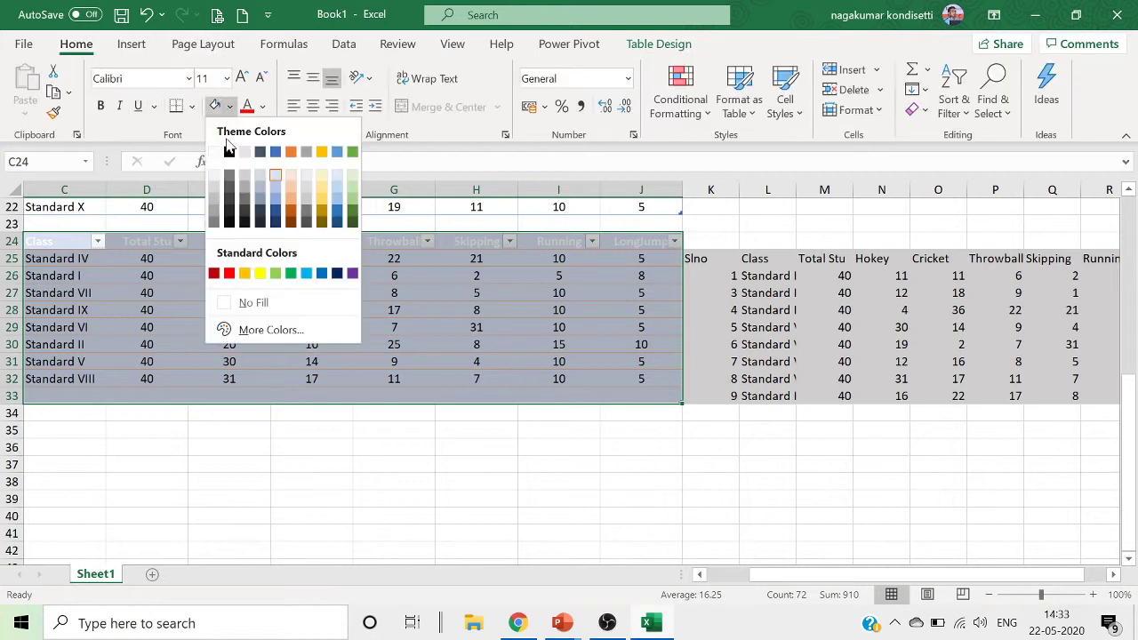
{"action": "left_click", "coordinate": [254, 300]}
{"action": "left_click", "coordinate": [368, 502]}
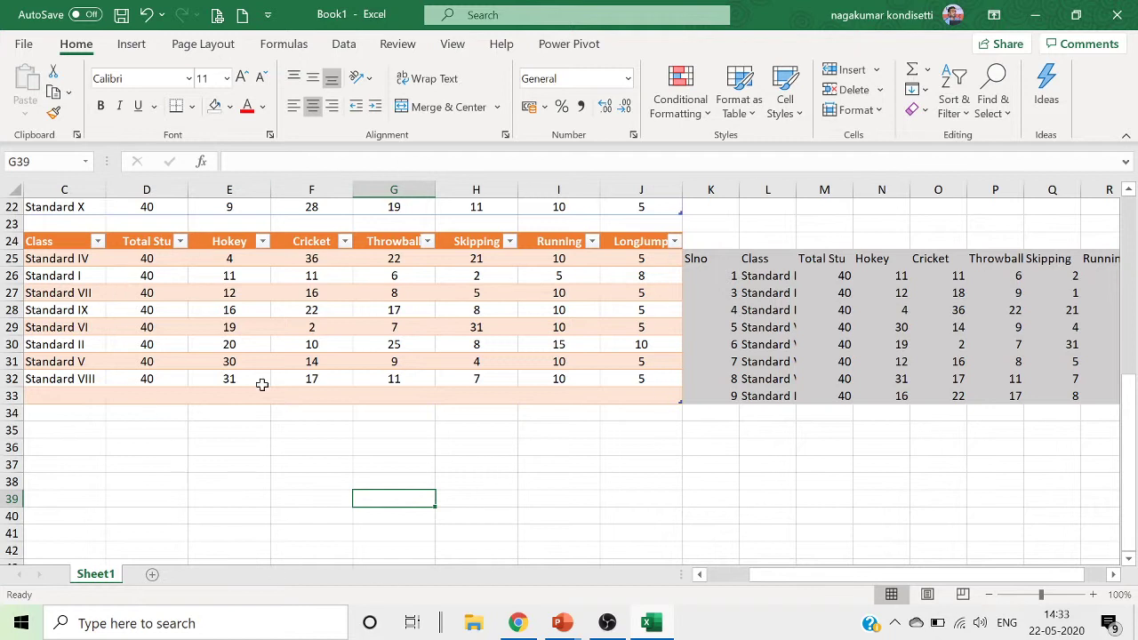
Undo the fill removal on the table at C24:J33.
{"action": "left_click", "coordinate": [229, 107]}
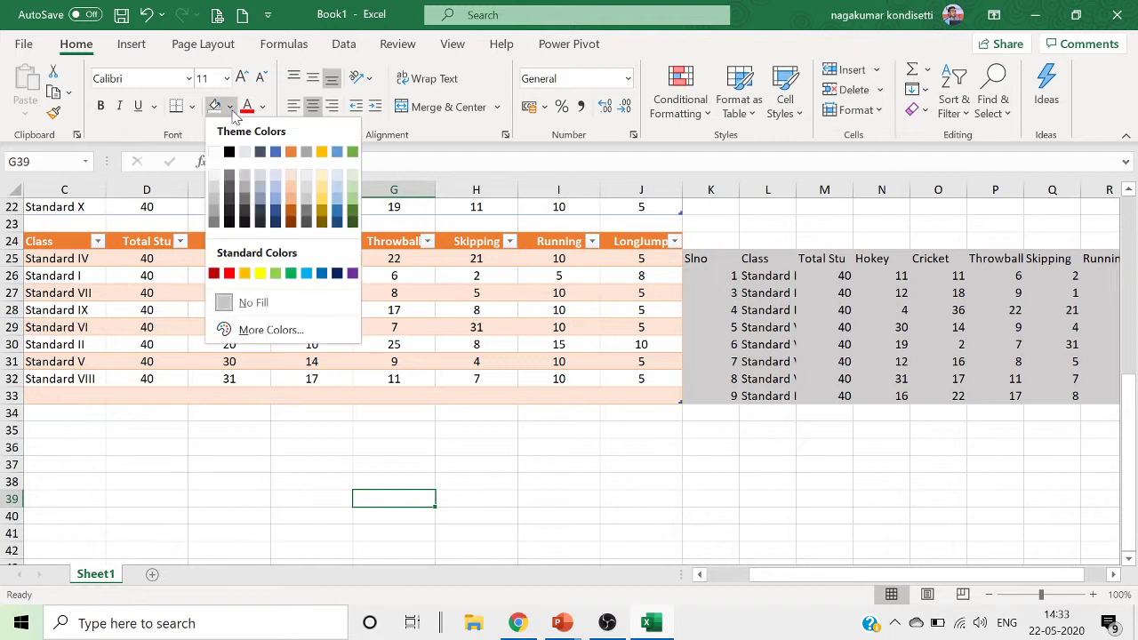
{"action": "left_click", "coordinate": [227, 485]}
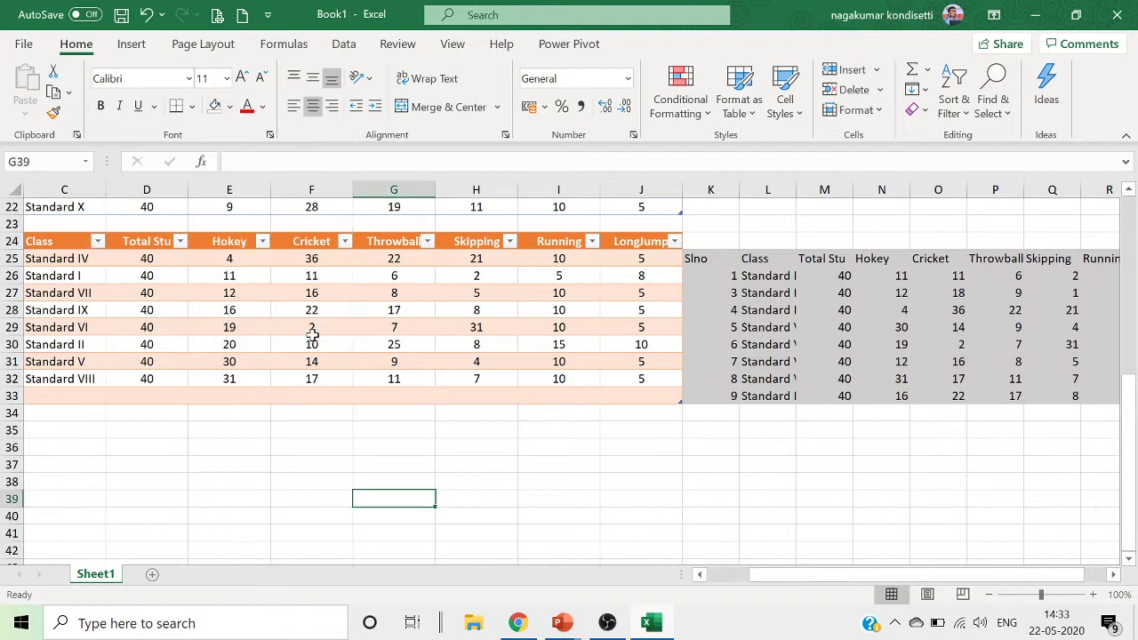
{"action": "key", "text": "ctrl+z"}
{"action": "left_click", "coordinate": [415, 498]}
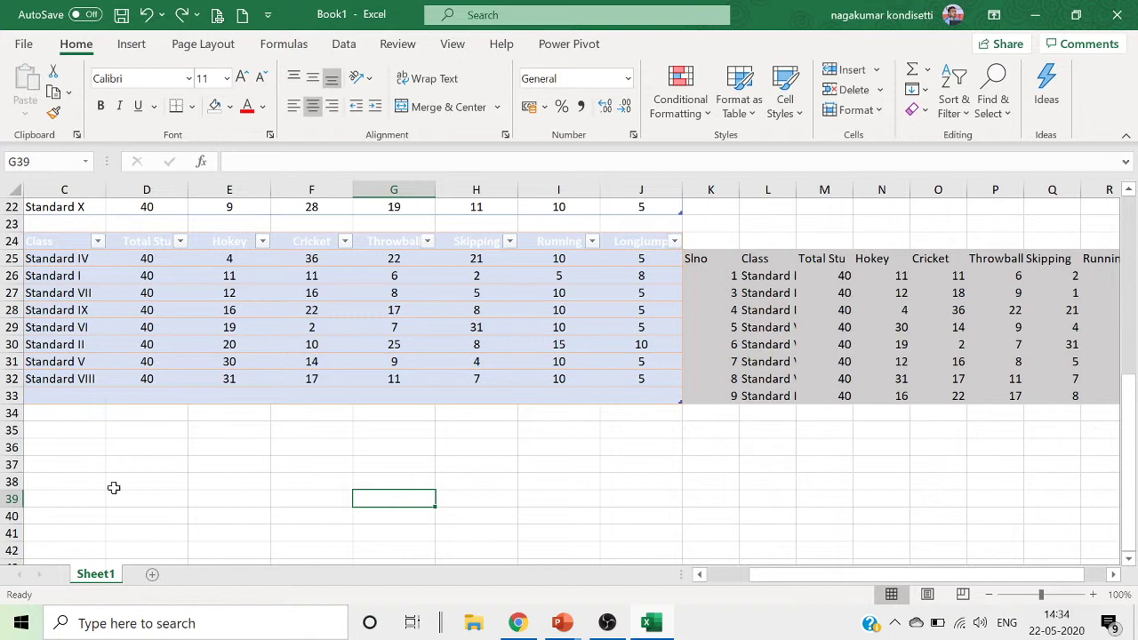
Fill the empty range C36:J41 with the orange theme colour.
{"action": "left_click_drag", "start_coordinate": [62, 449], "coordinate": [623, 529]}
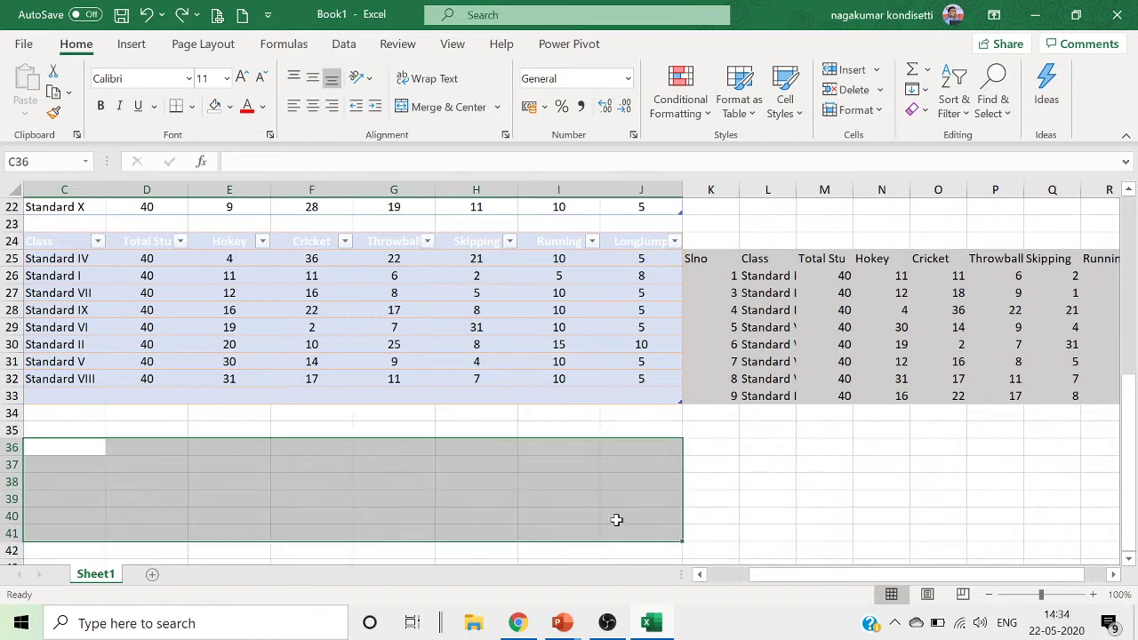
{"action": "left_click", "coordinate": [215, 106]}
{"action": "left_click", "coordinate": [229, 106]}
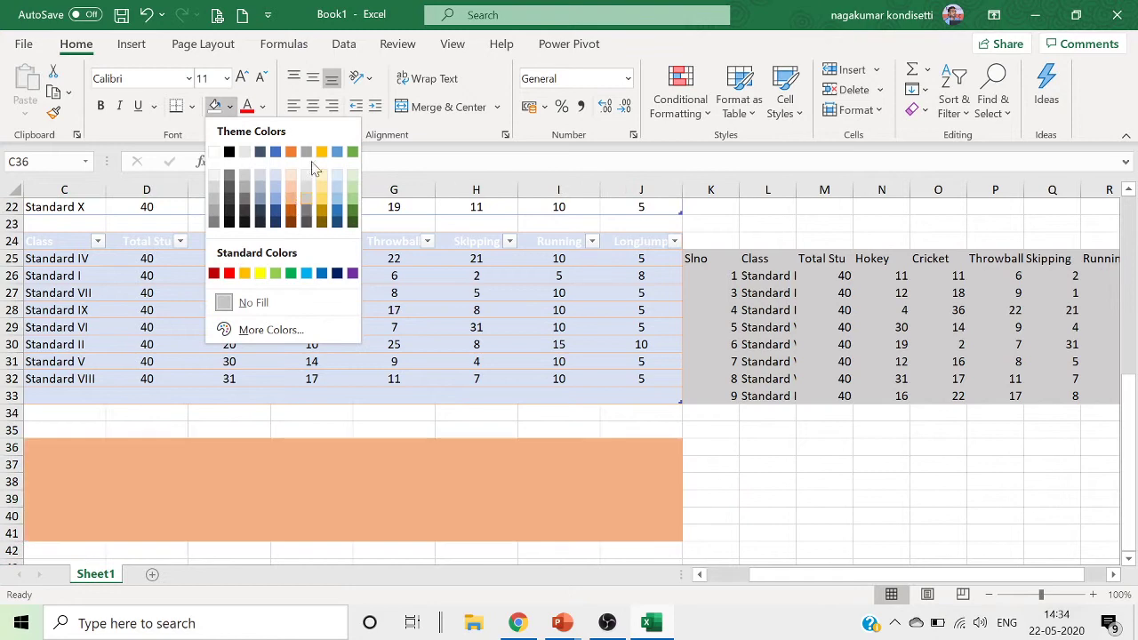
{"action": "left_click", "coordinate": [293, 154]}
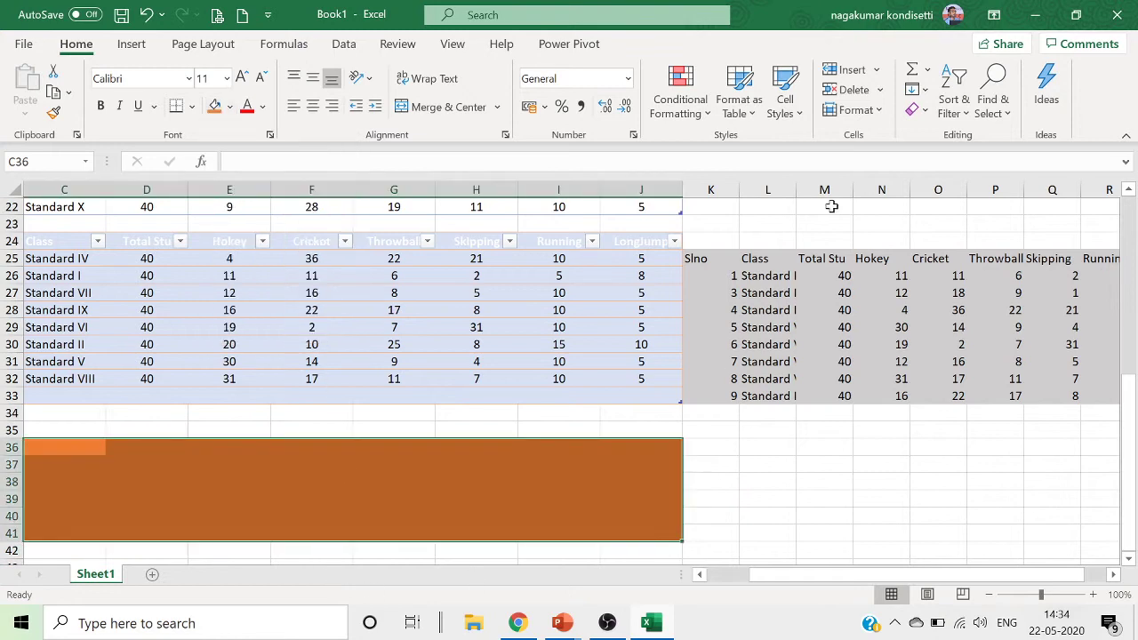
Convert the orange-filled range C36:J41 into a table with the headers option enabled.
{"action": "left_click", "coordinate": [134, 44]}
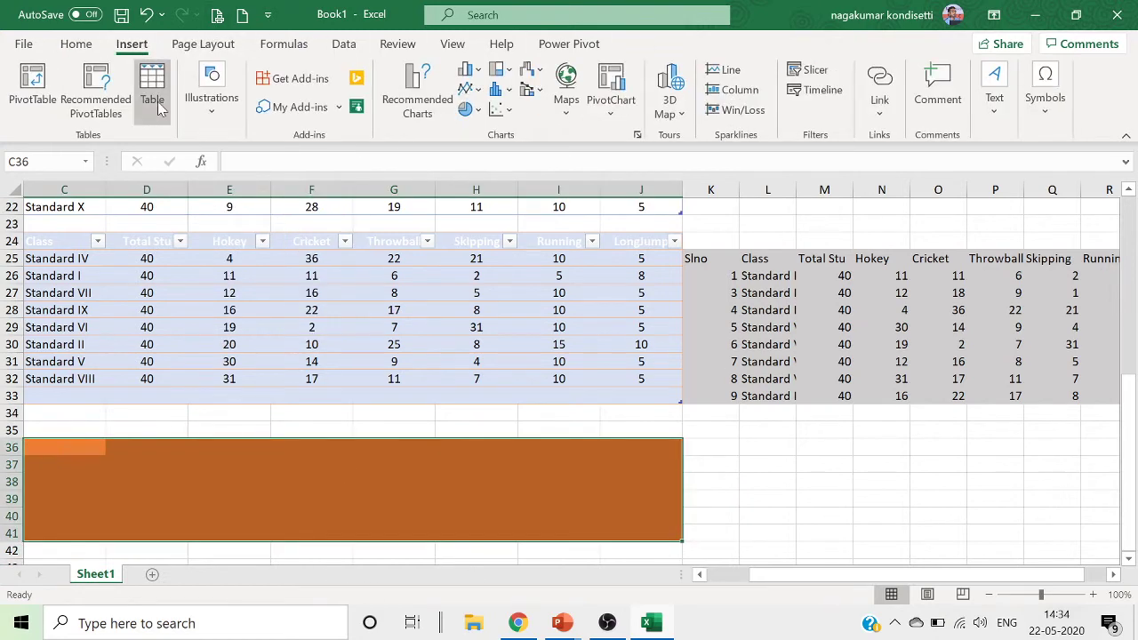
{"action": "left_click", "coordinate": [154, 96]}
{"action": "left_click", "coordinate": [631, 317]}
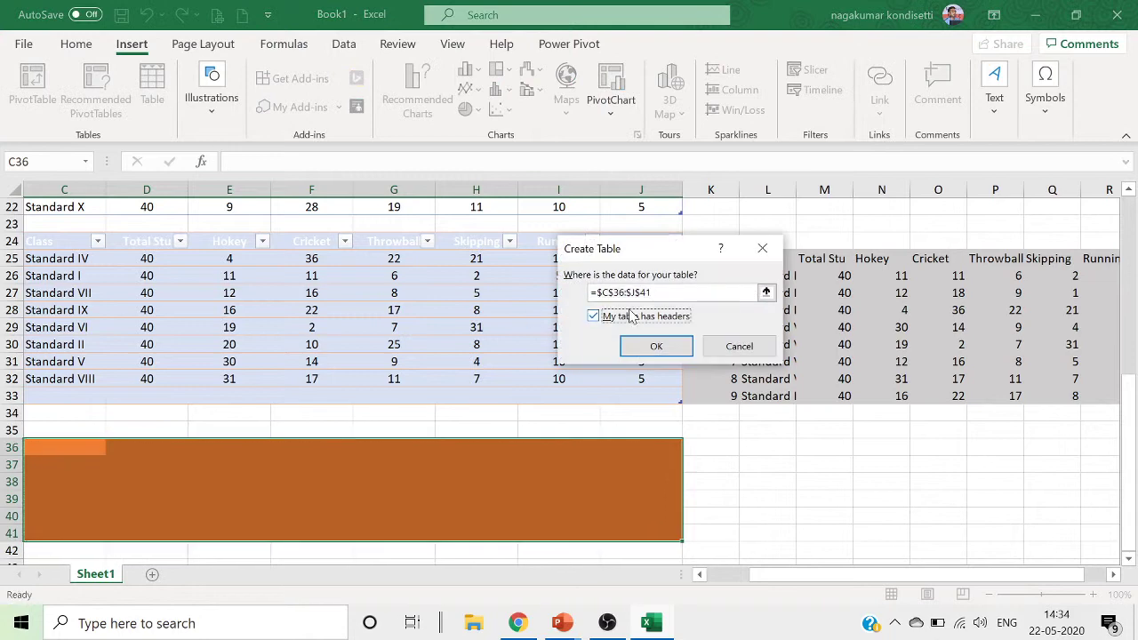
{"action": "left_click", "coordinate": [656, 349]}
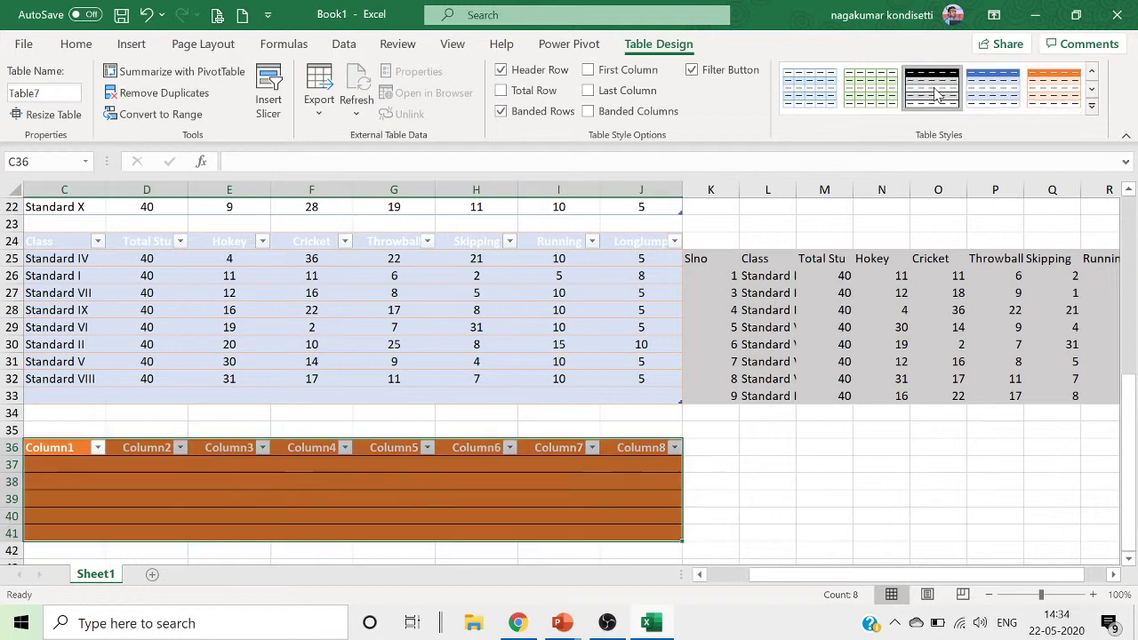
{"action": "left_click", "coordinate": [474, 480]}
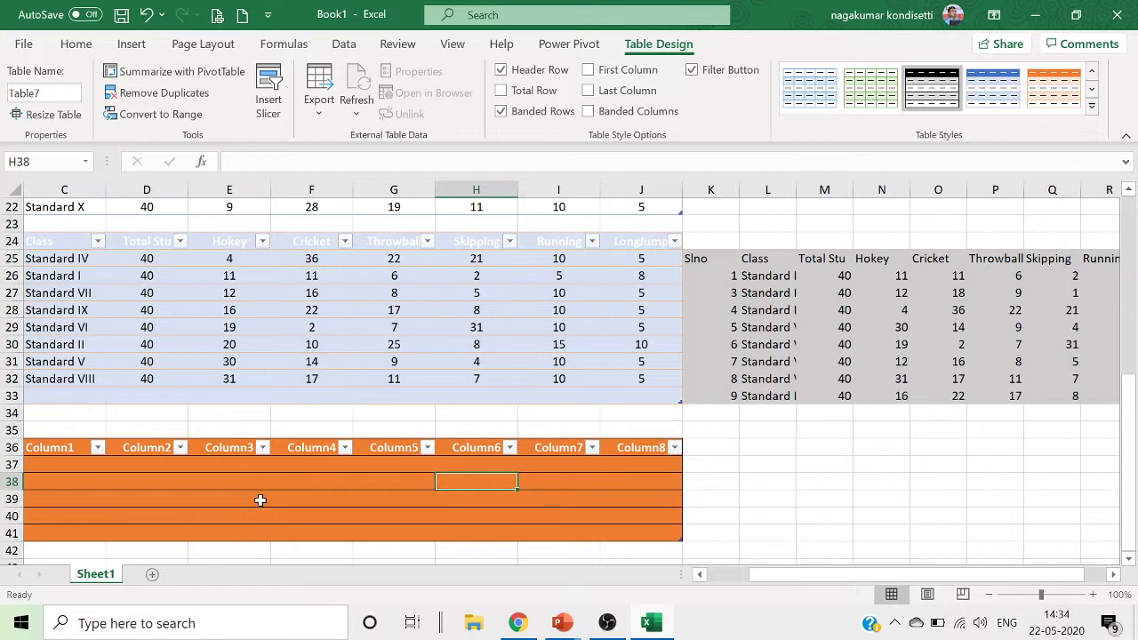
Set the new table at C36:J41 to No Fill.
{"action": "left_click_drag", "start_coordinate": [62, 448], "coordinate": [636, 535]}
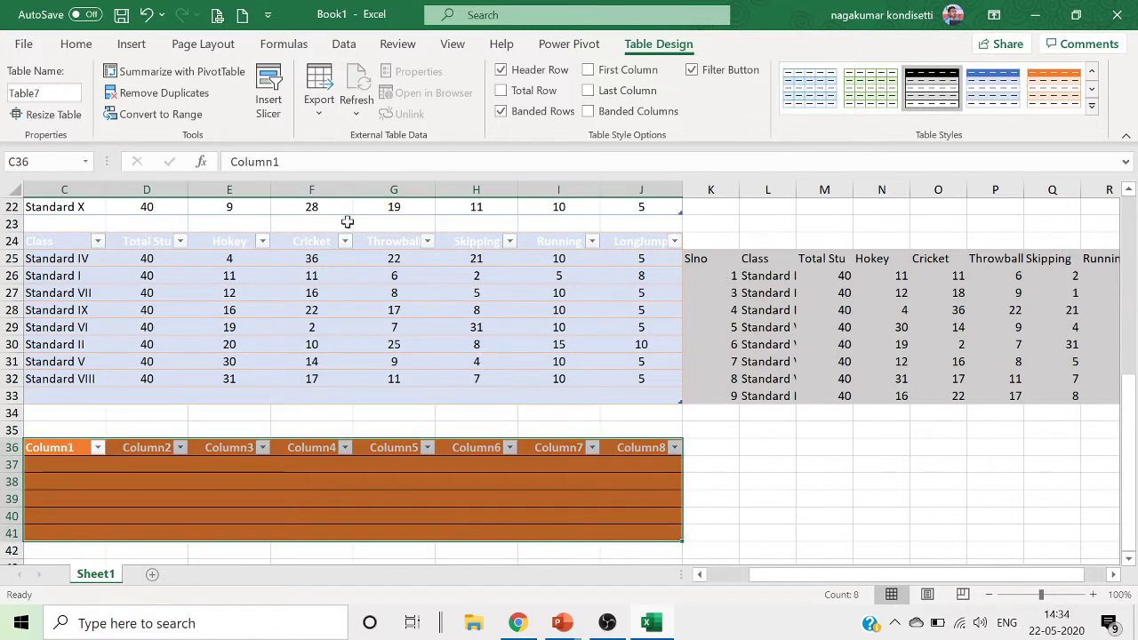
{"action": "left_click", "coordinate": [89, 44]}
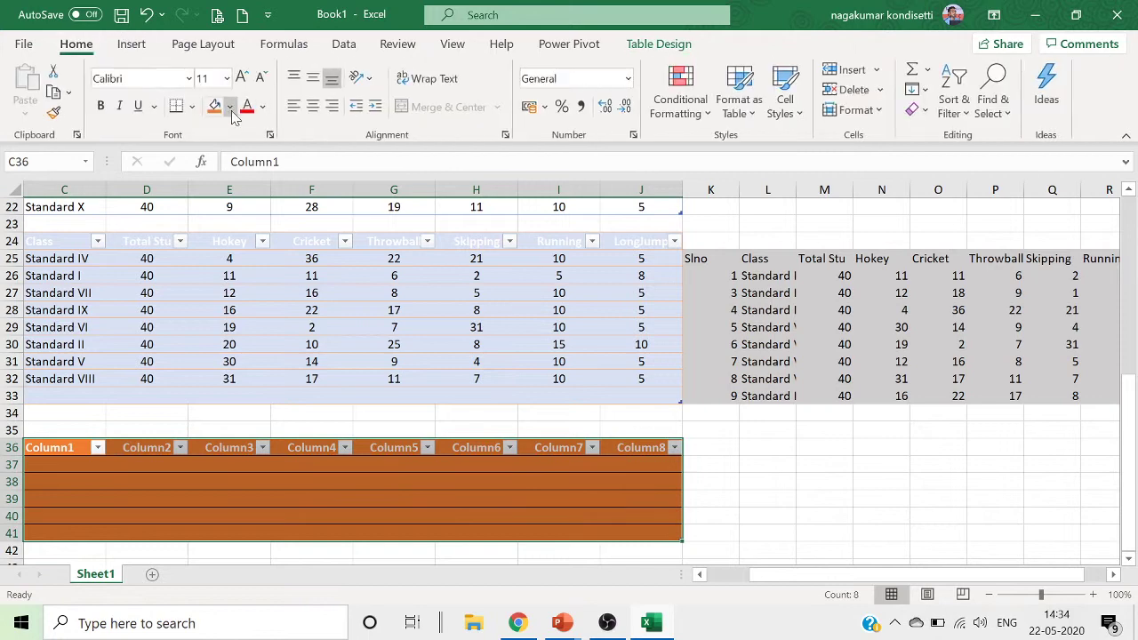
{"action": "left_click", "coordinate": [229, 106]}
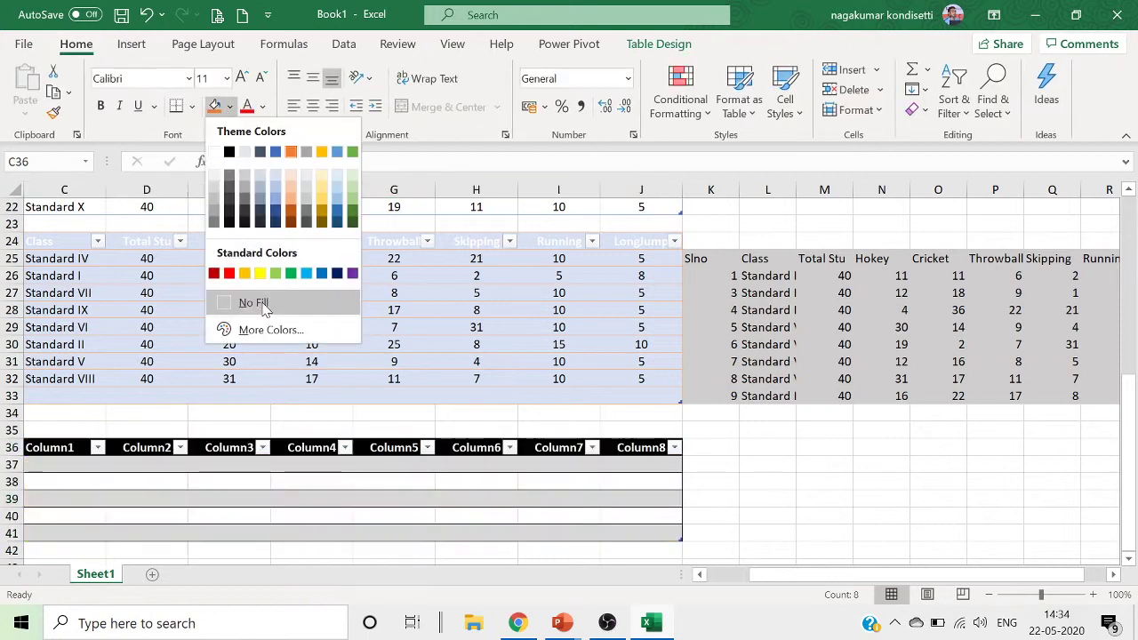
{"action": "left_click", "coordinate": [253, 303]}
{"action": "left_click", "coordinate": [798, 531]}
Copy the black table K2:S12 from Sheet1 and paste it as values at A1 of a new sheet.
{"action": "scroll", "coordinate": [761, 503], "scroll_direction": "down", "scroll_amount": 2}
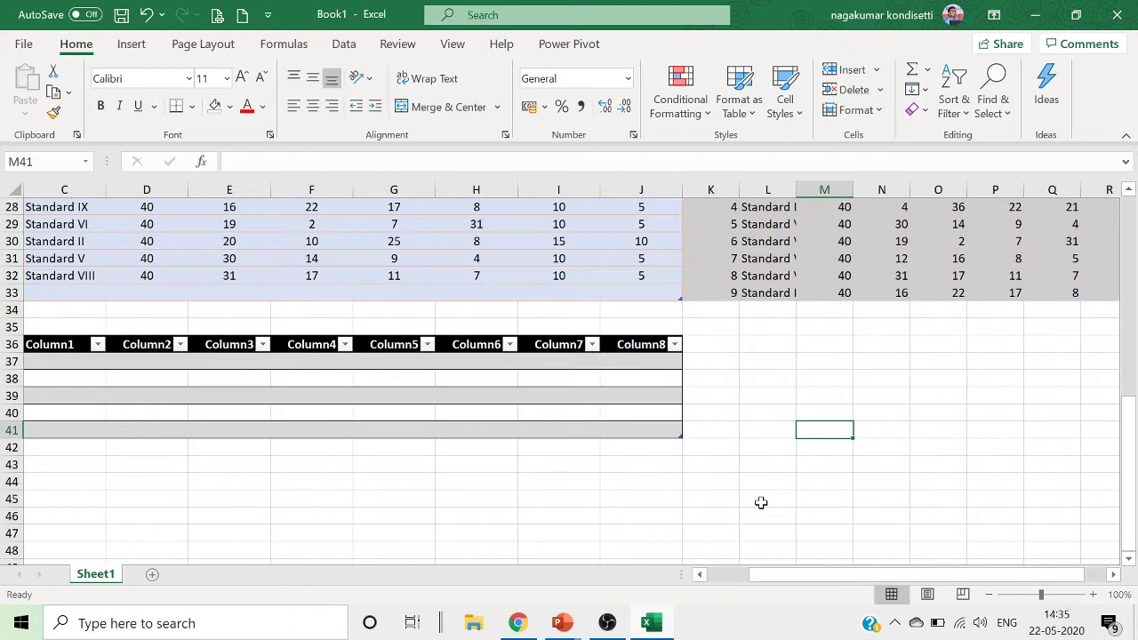
{"action": "scroll", "coordinate": [761, 502], "scroll_direction": "up", "scroll_amount": 9}
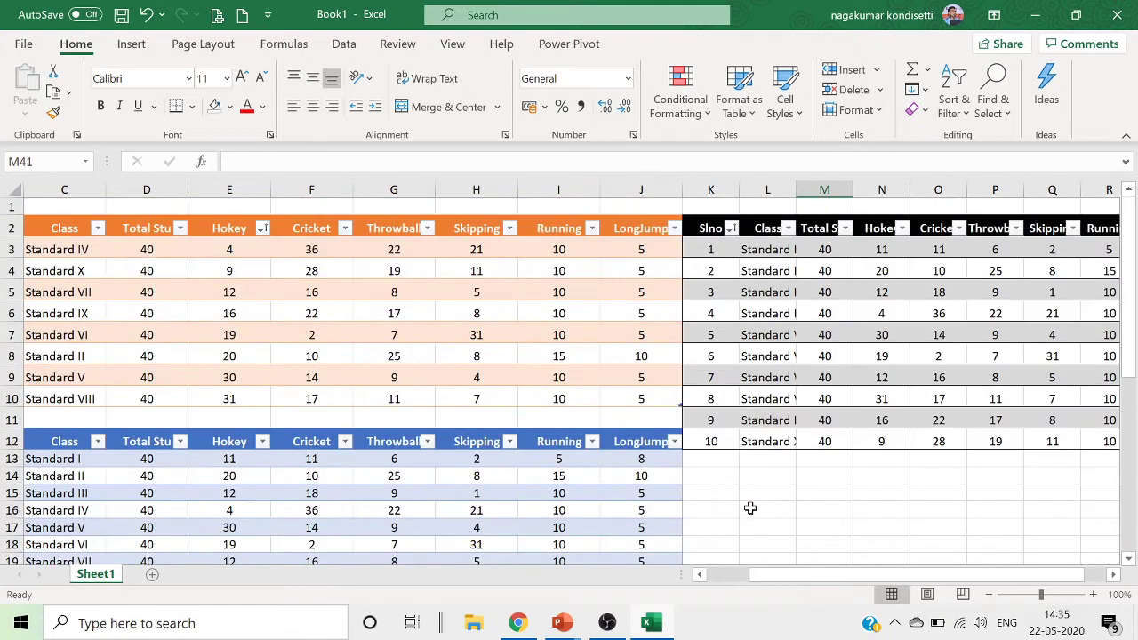
{"action": "left_click_drag", "start_coordinate": [701, 228], "coordinate": [1009, 439]}
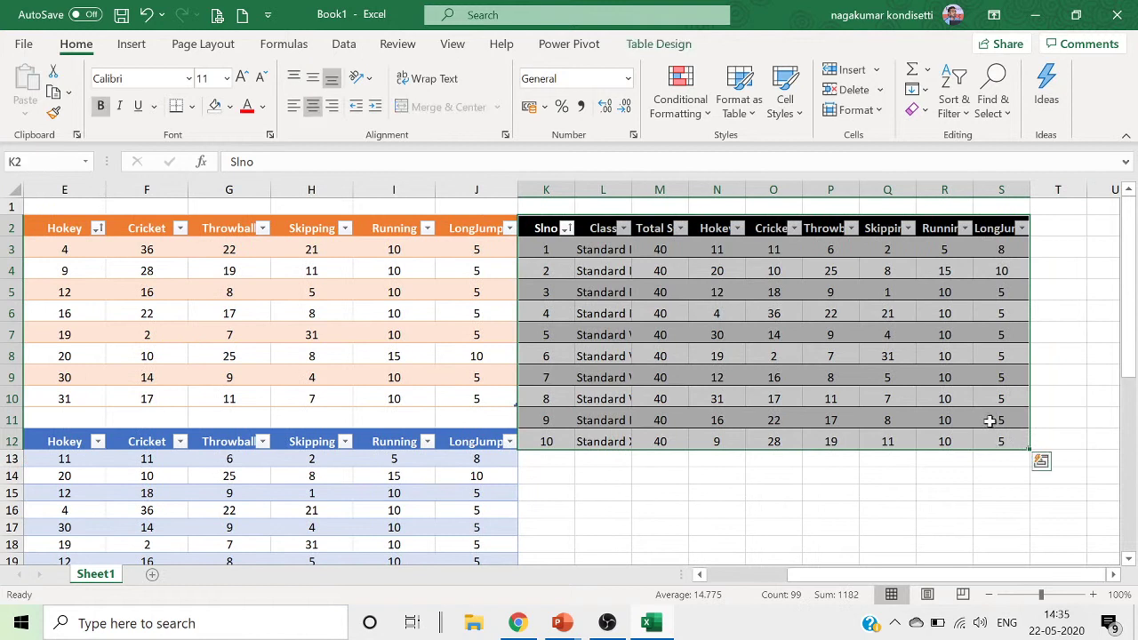
{"action": "right_click", "coordinate": [992, 427]}
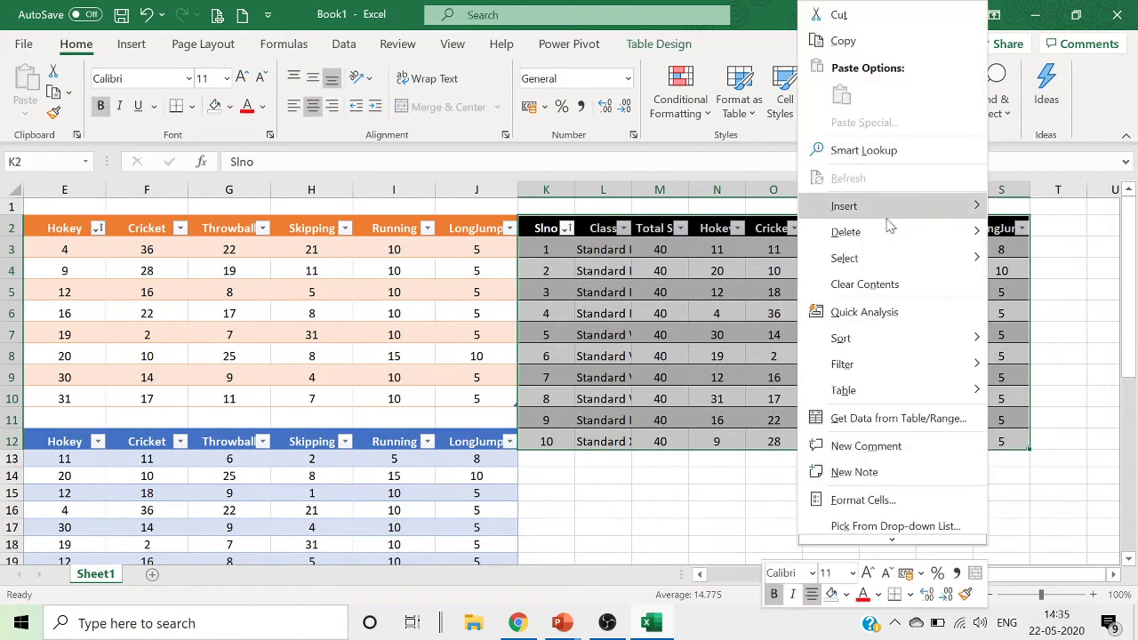
{"action": "left_click", "coordinate": [844, 41]}
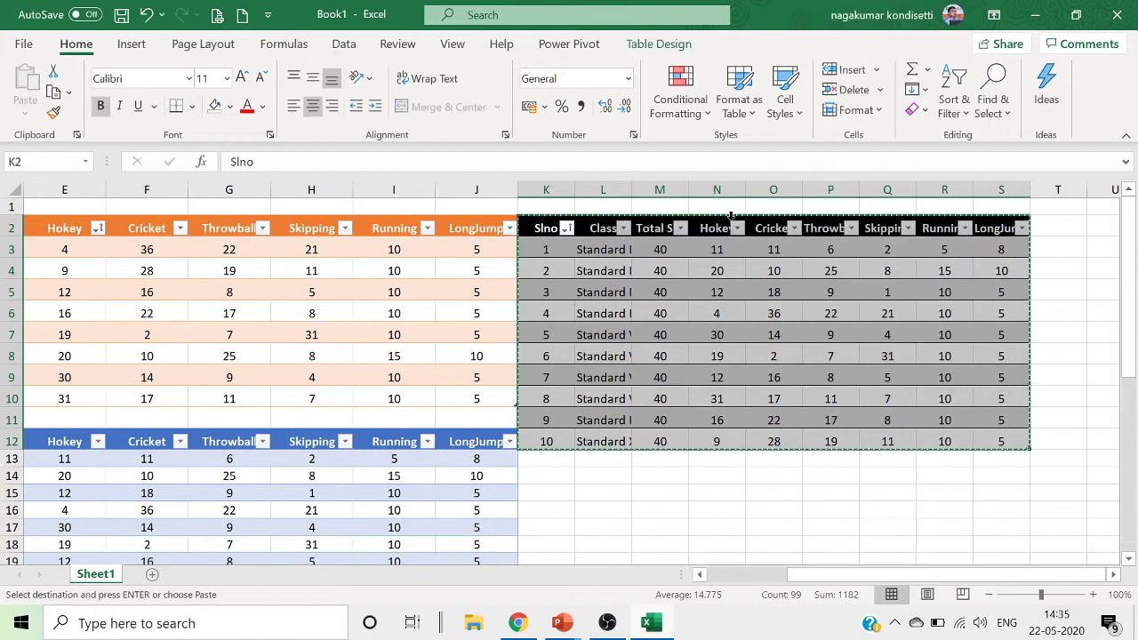
{"action": "left_click", "coordinate": [151, 578]}
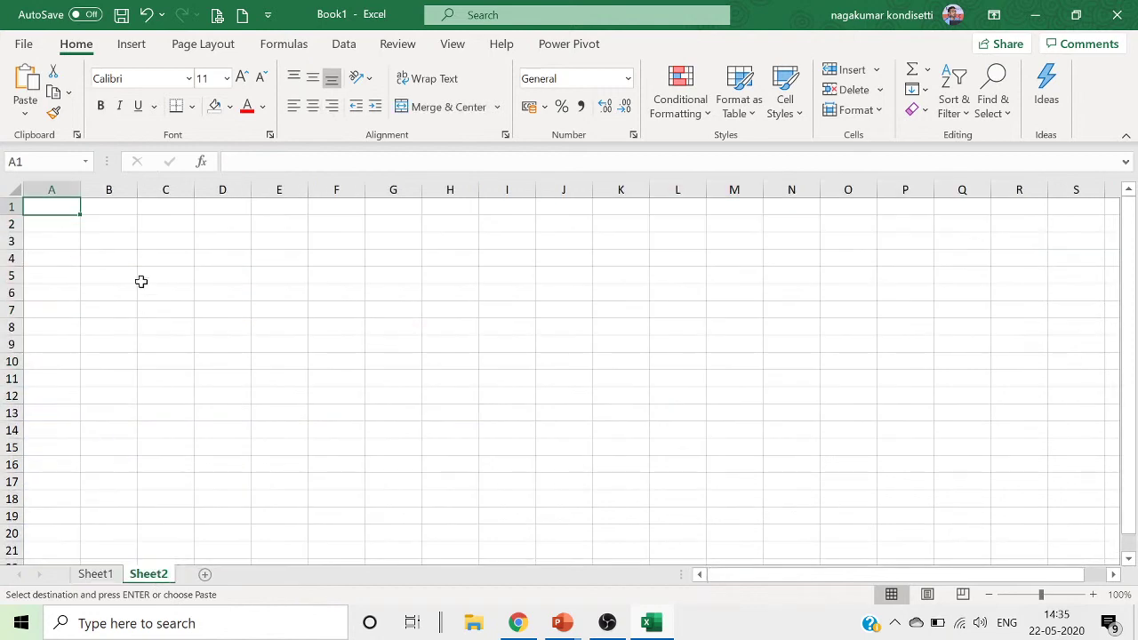
{"action": "right_click", "coordinate": [62, 208]}
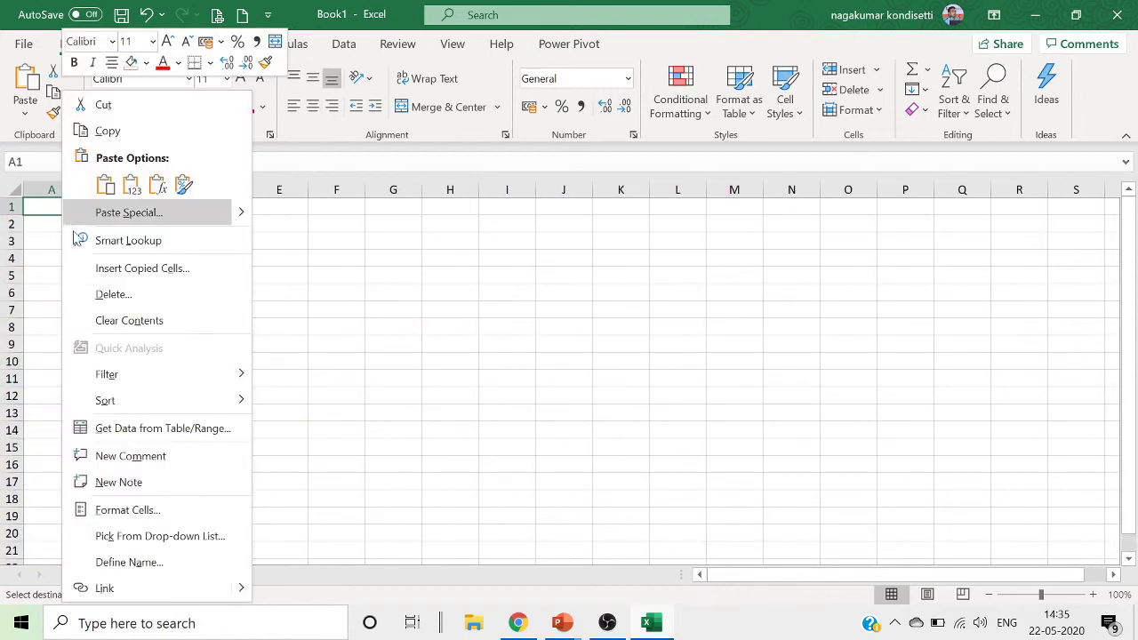
{"action": "left_click", "coordinate": [132, 186]}
{"action": "left_click", "coordinate": [678, 396]}
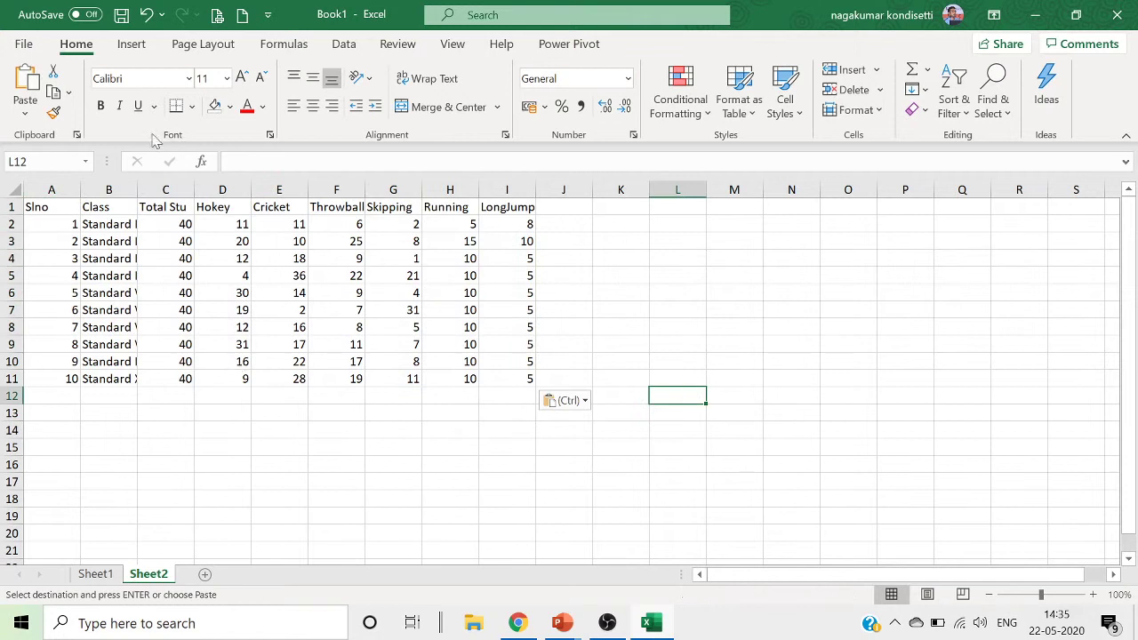
Set the width of columns A to I on Sheet2 to 12.
{"action": "left_click", "coordinate": [238, 330]}
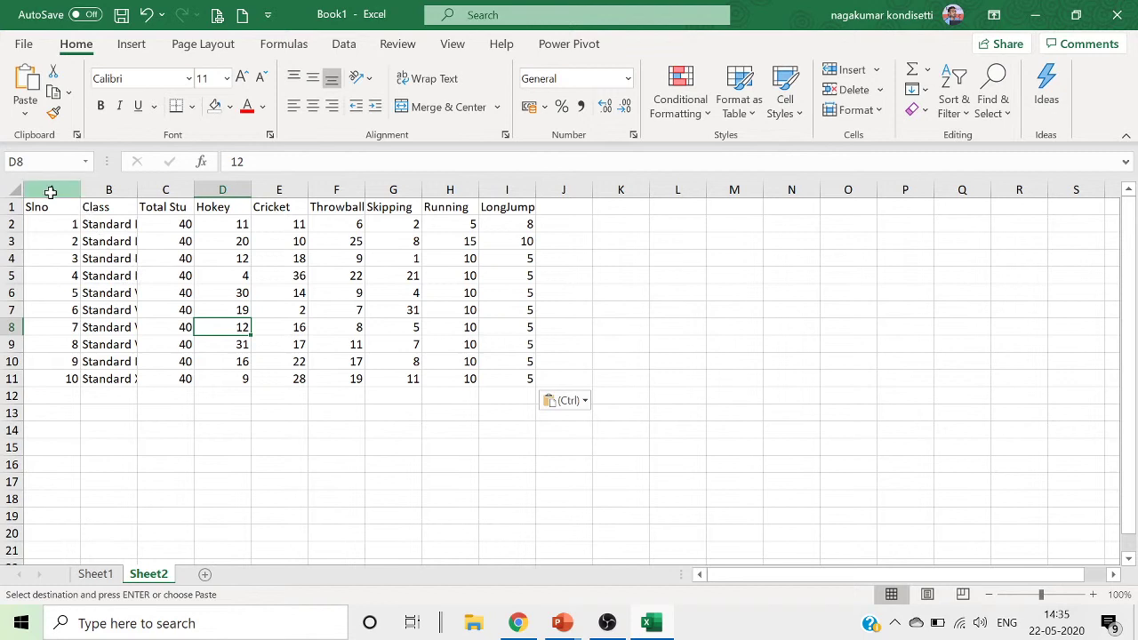
{"action": "left_click_drag", "start_coordinate": [51, 189], "coordinate": [496, 189]}
{"action": "right_click", "coordinate": [496, 190]}
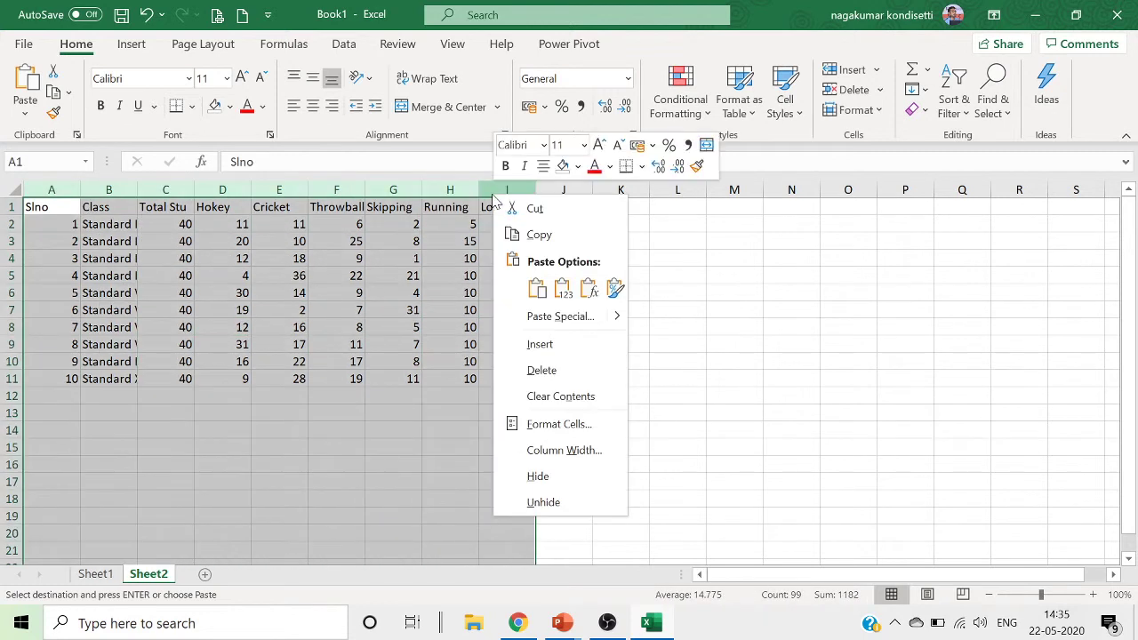
{"action": "left_click", "coordinate": [572, 462]}
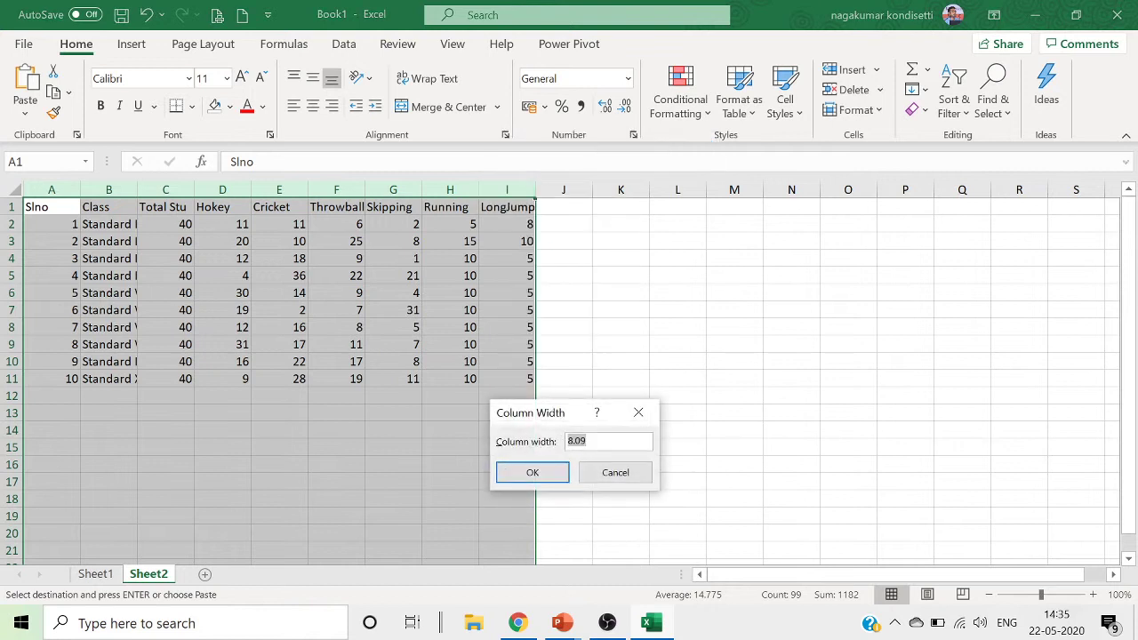
{"action": "type", "text": "12"}
{"action": "key", "text": "Return"}
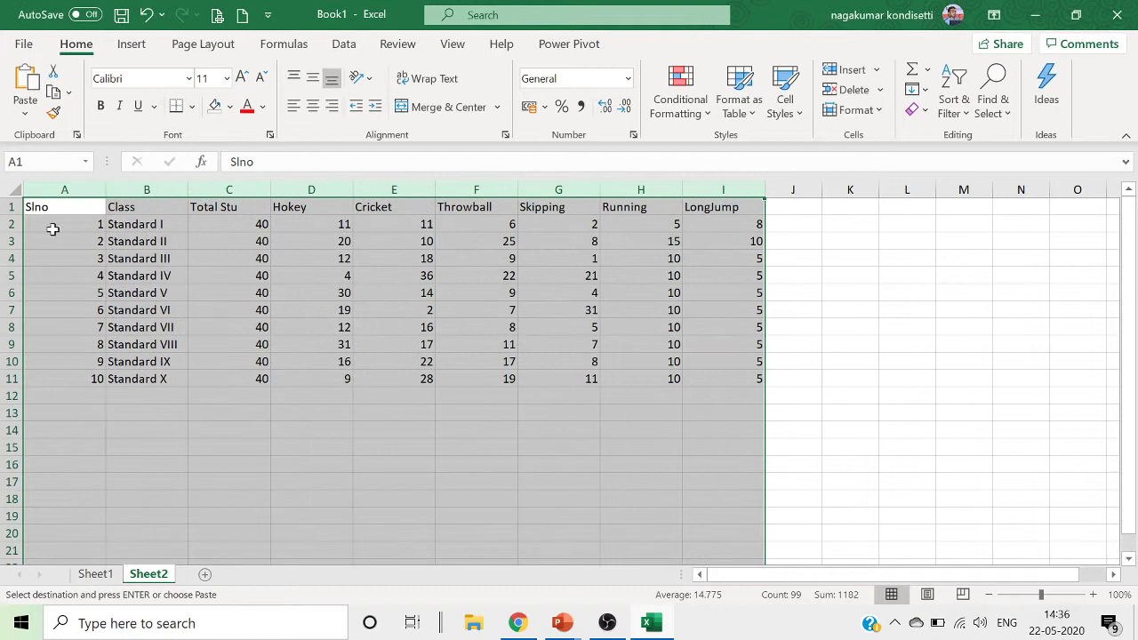
Set the height of rows 1 to 11 on Sheet2 to 18.
{"action": "left_click_drag", "start_coordinate": [11, 206], "coordinate": [8, 381]}
{"action": "right_click", "coordinate": [5, 309]}
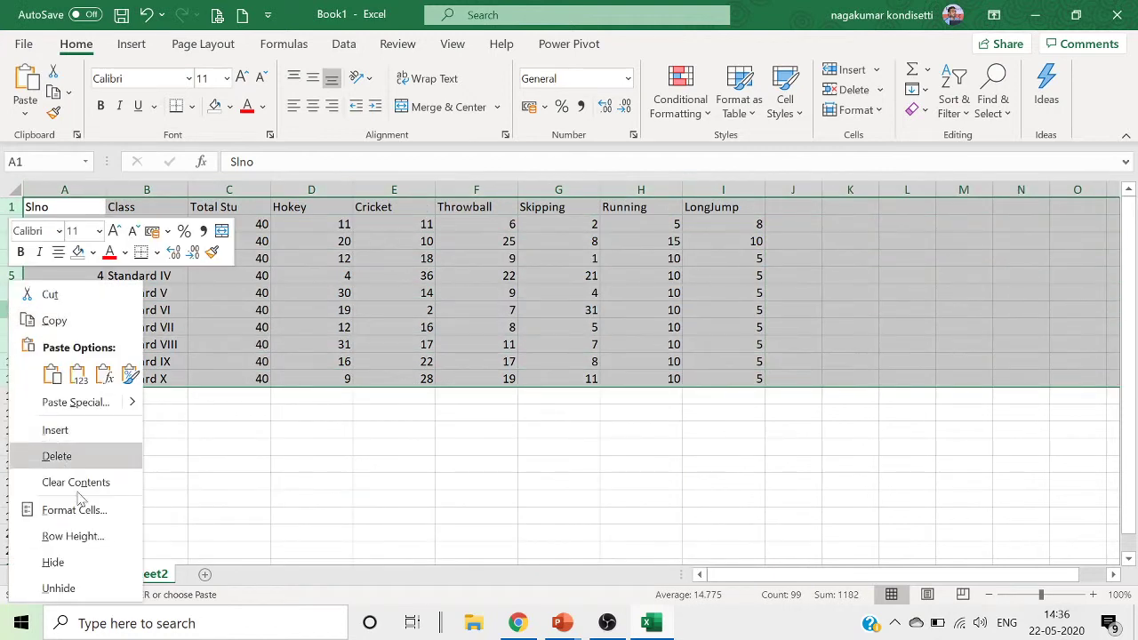
{"action": "left_click", "coordinate": [84, 538]}
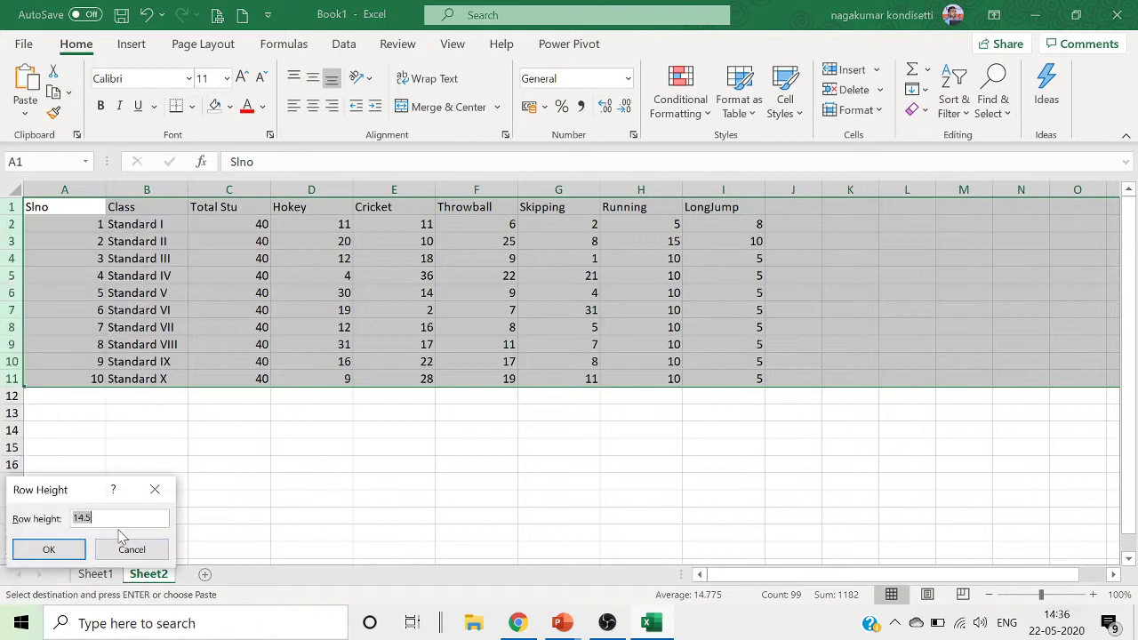
{"action": "type", "text": "18"}
{"action": "key", "text": "Return"}
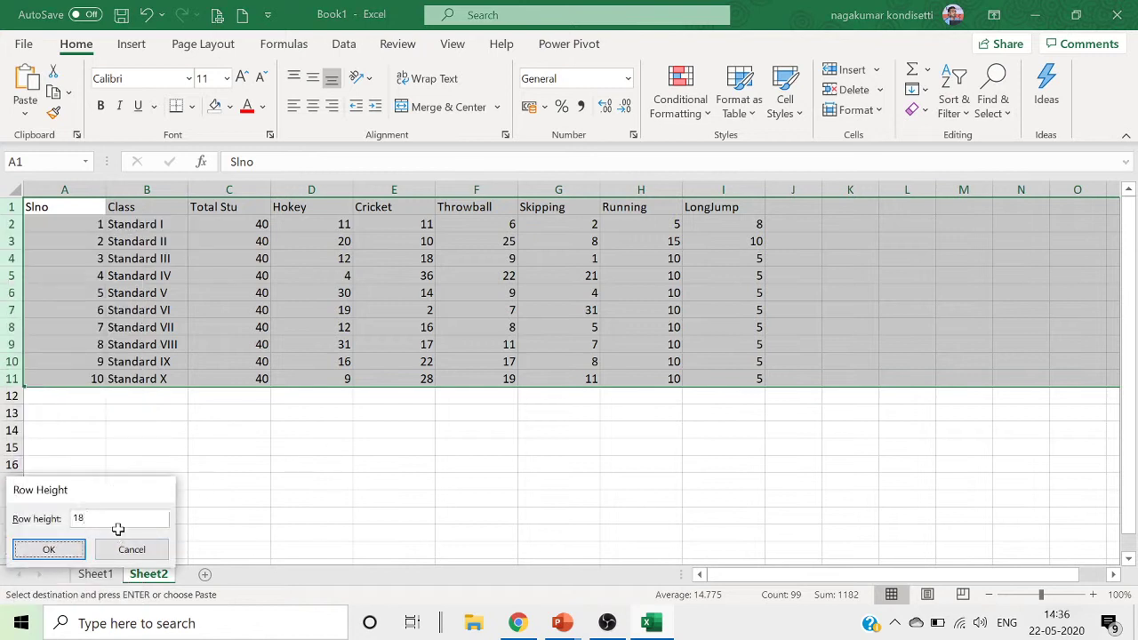
{"action": "left_click", "coordinate": [165, 486]}
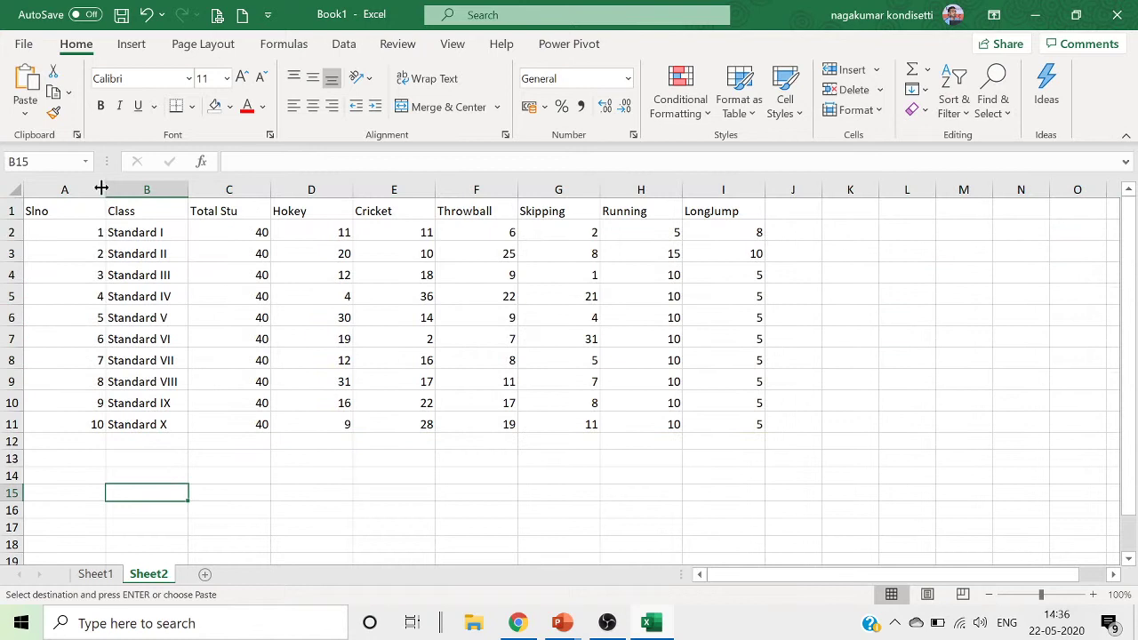
Narrow column A on Sheet2 and centre the contents of column A and columns C to I.
{"action": "left_click_drag", "start_coordinate": [106, 190], "coordinate": [64, 196]}
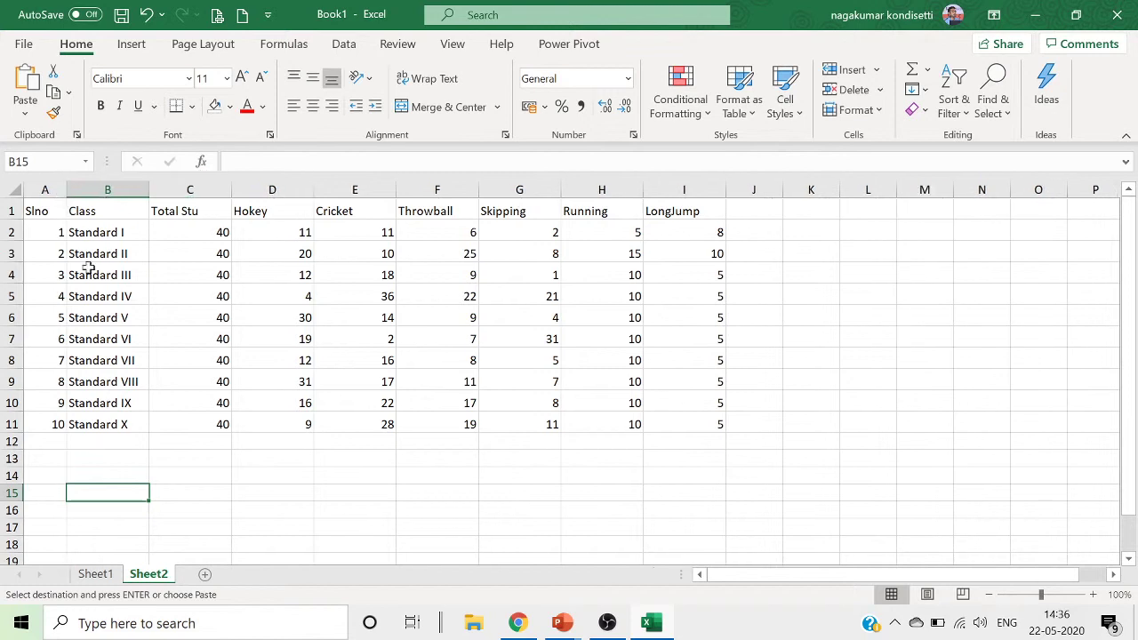
{"action": "left_click", "coordinate": [178, 358]}
{"action": "left_click", "coordinate": [52, 190]}
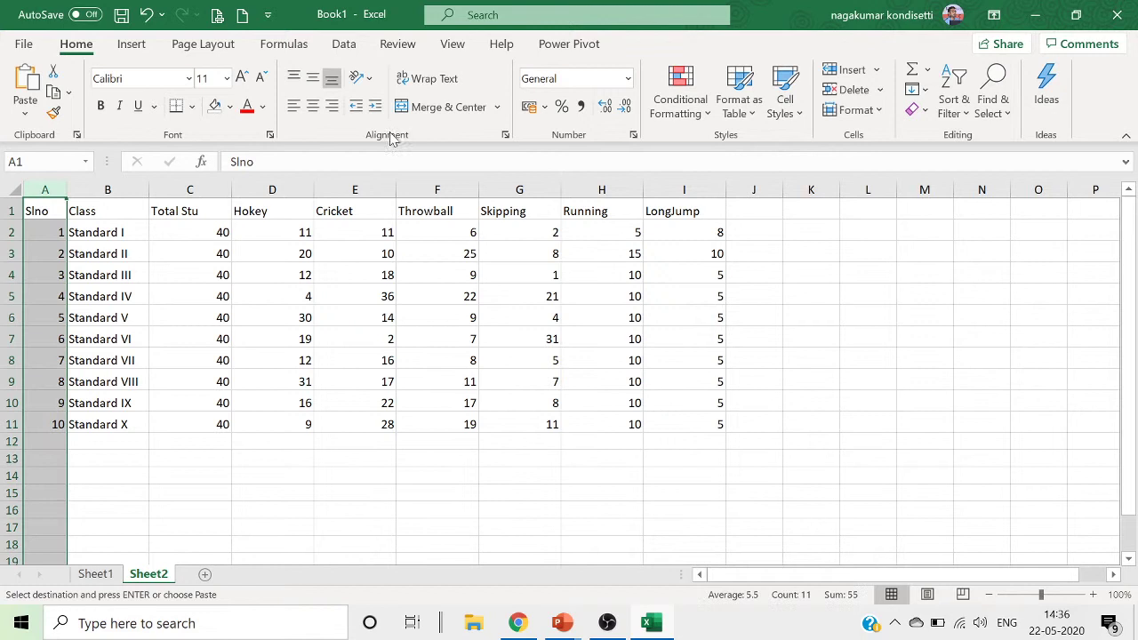
{"action": "left_click", "coordinate": [313, 105]}
{"action": "left_click_drag", "start_coordinate": [204, 189], "coordinate": [647, 174]}
{"action": "left_click", "coordinate": [313, 106]}
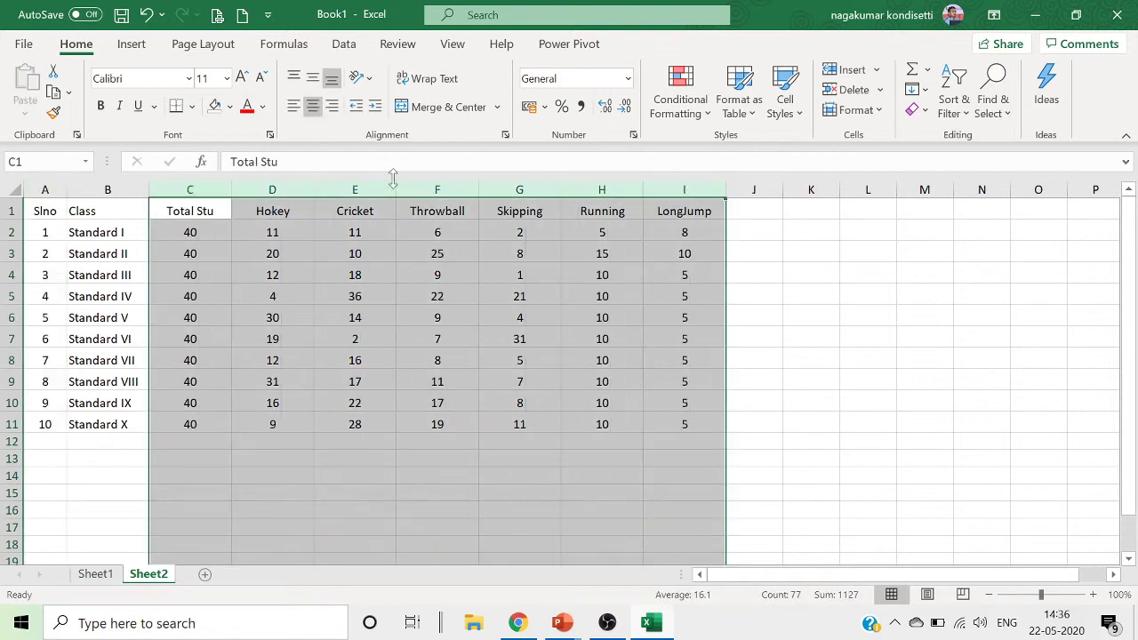
{"action": "left_click", "coordinate": [916, 340]}
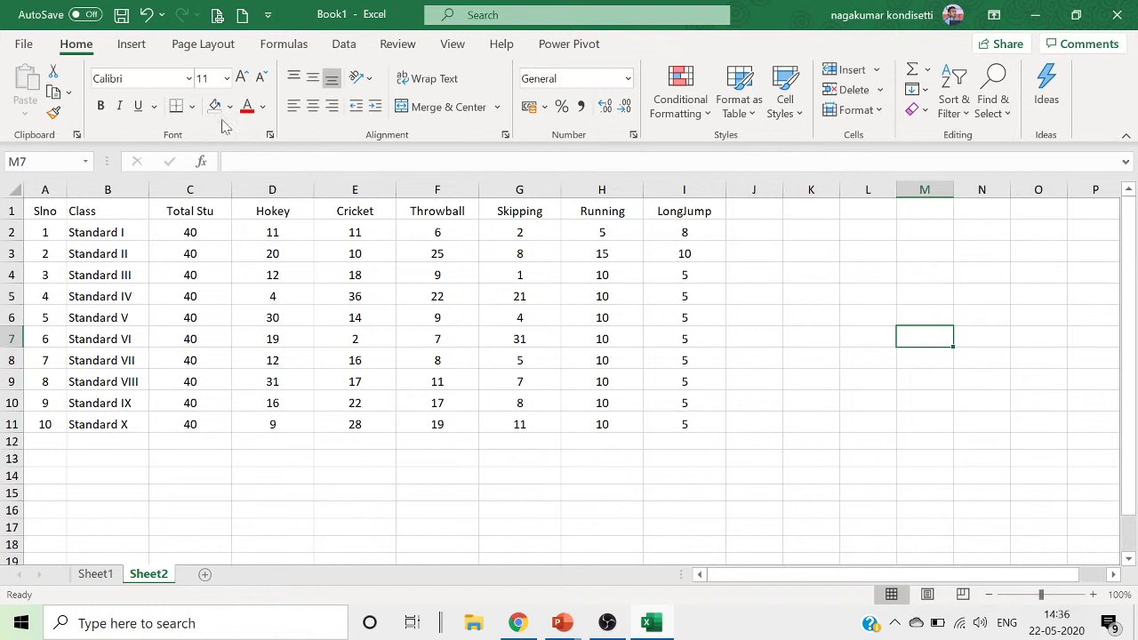
Convert the range A1:I11 on Sheet2 into a table with headers.
{"action": "left_click_drag", "start_coordinate": [40, 214], "coordinate": [679, 418]}
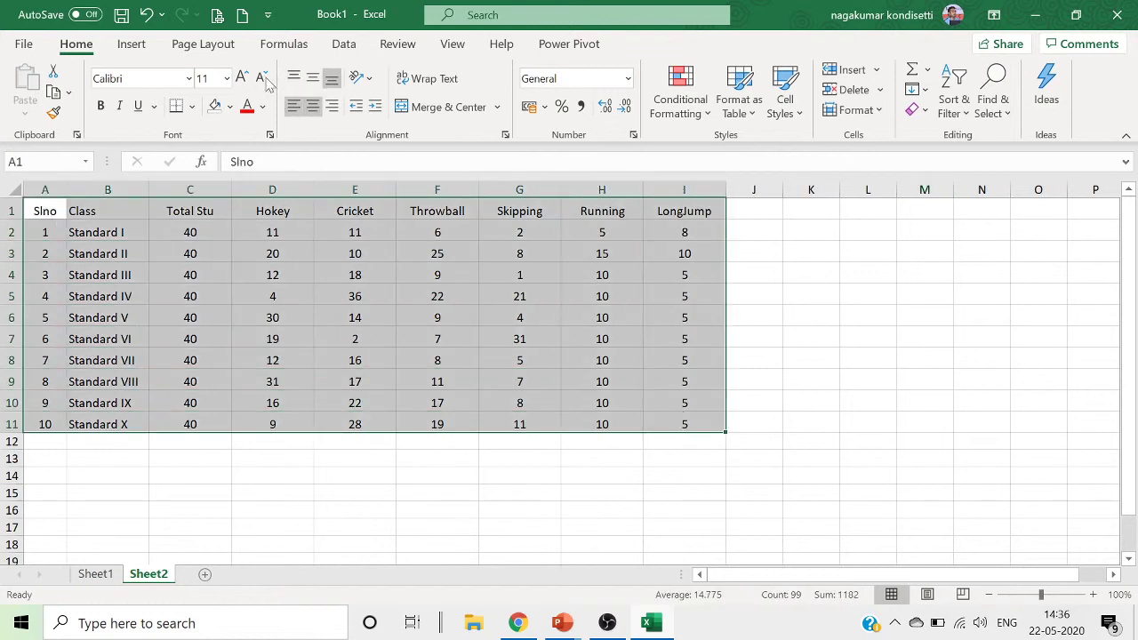
{"action": "left_click", "coordinate": [135, 47]}
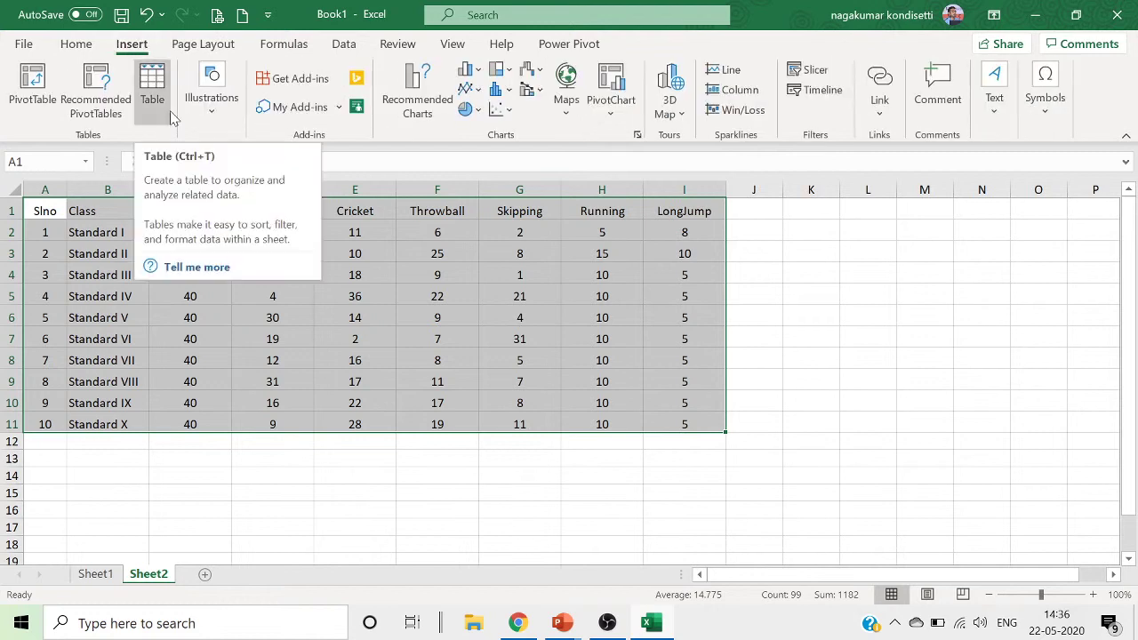
{"action": "right_click", "coordinate": [391, 322]}
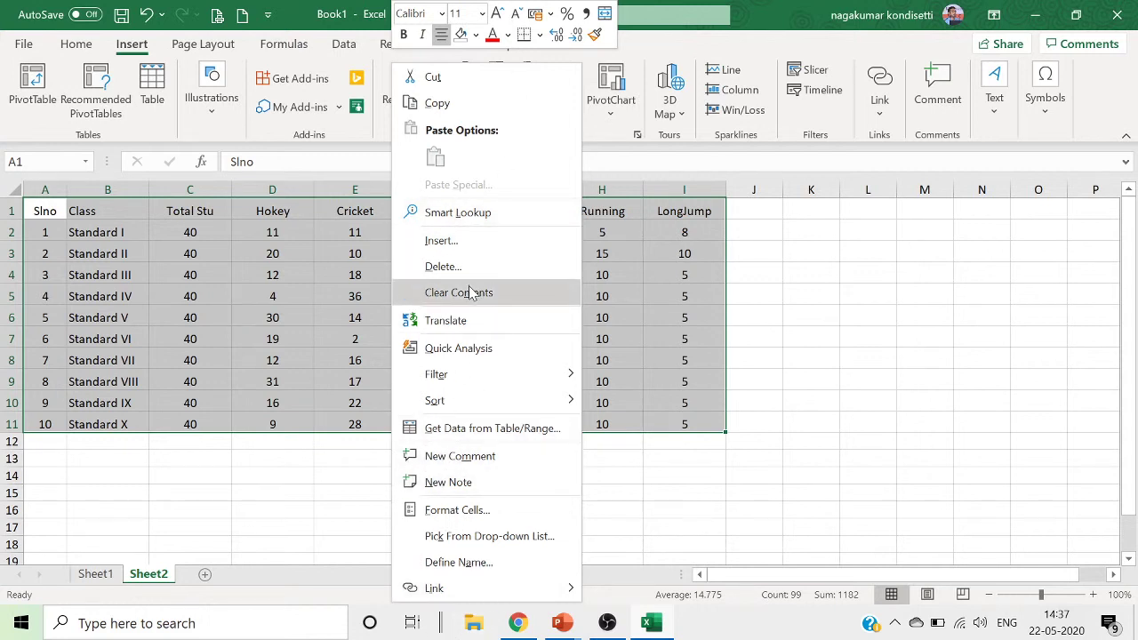
{"action": "key", "text": "Escape"}
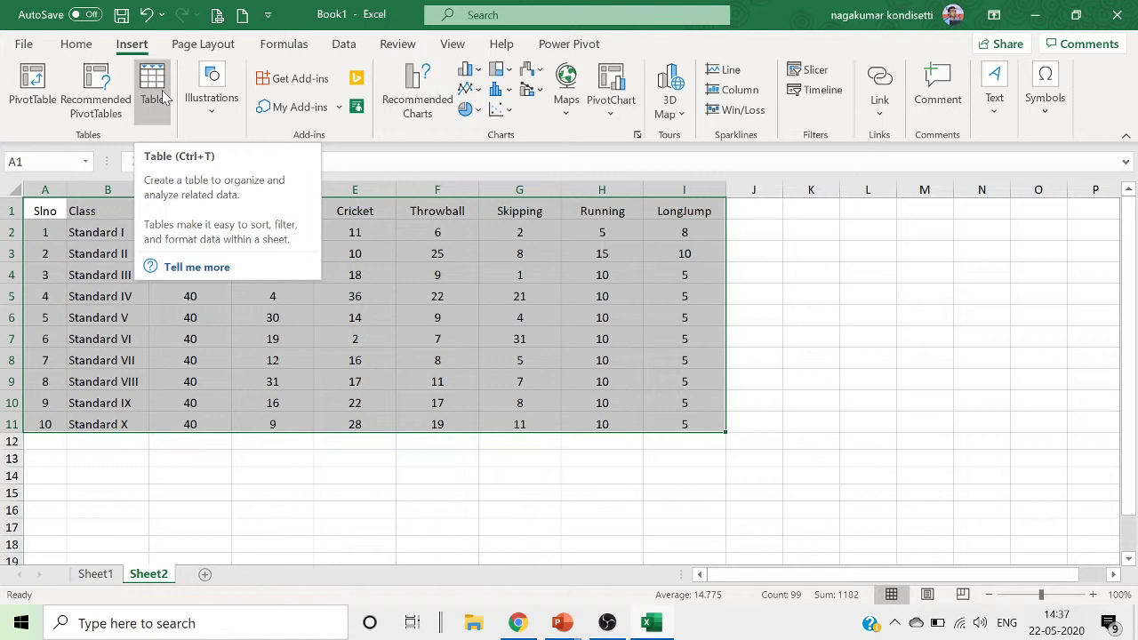
{"action": "left_click", "coordinate": [89, 47]}
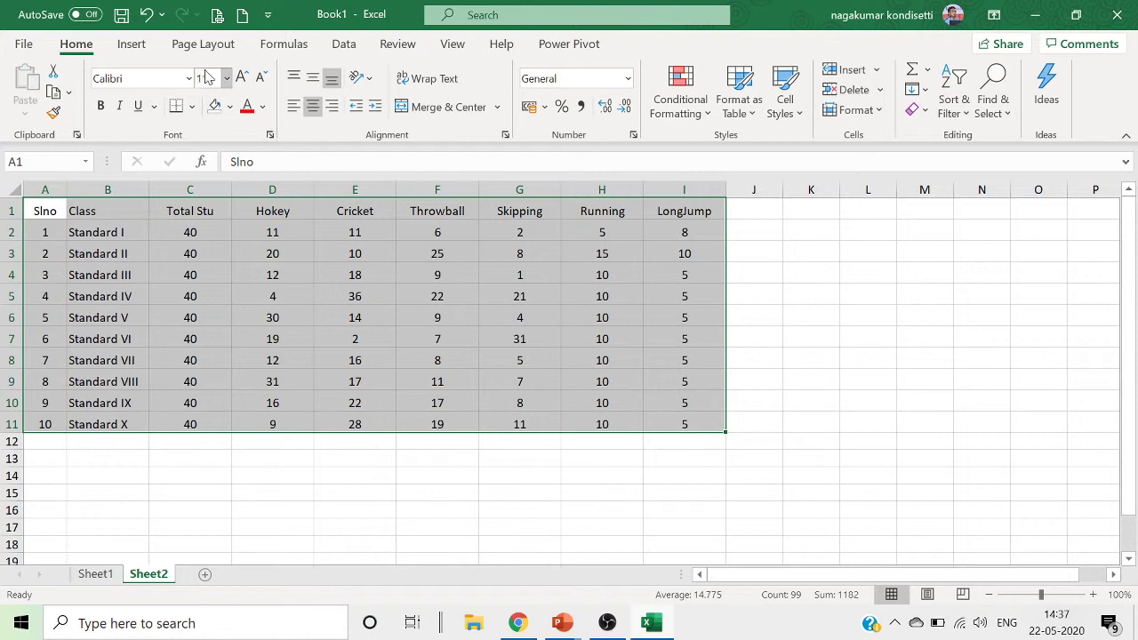
{"action": "left_click", "coordinate": [133, 44]}
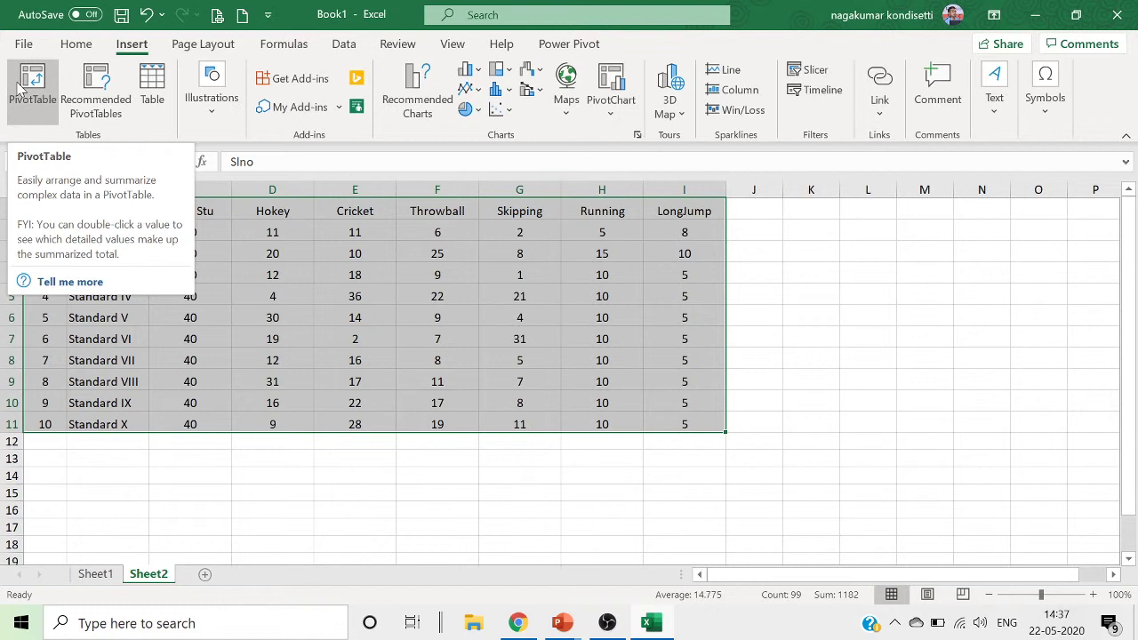
{"action": "left_click", "coordinate": [153, 89]}
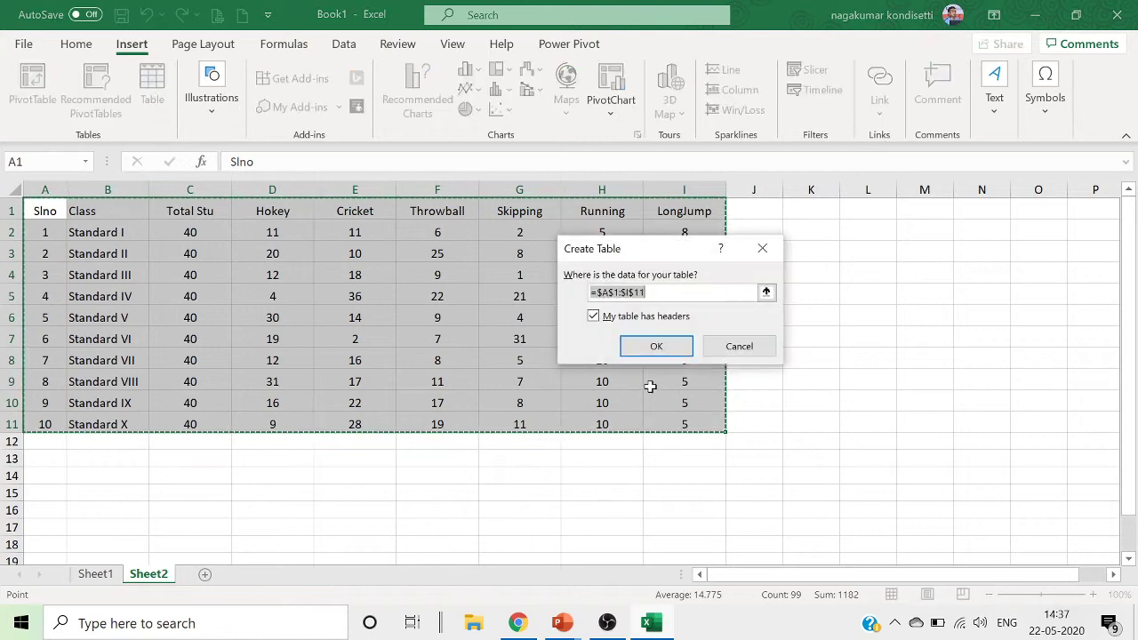
{"action": "left_click", "coordinate": [660, 347]}
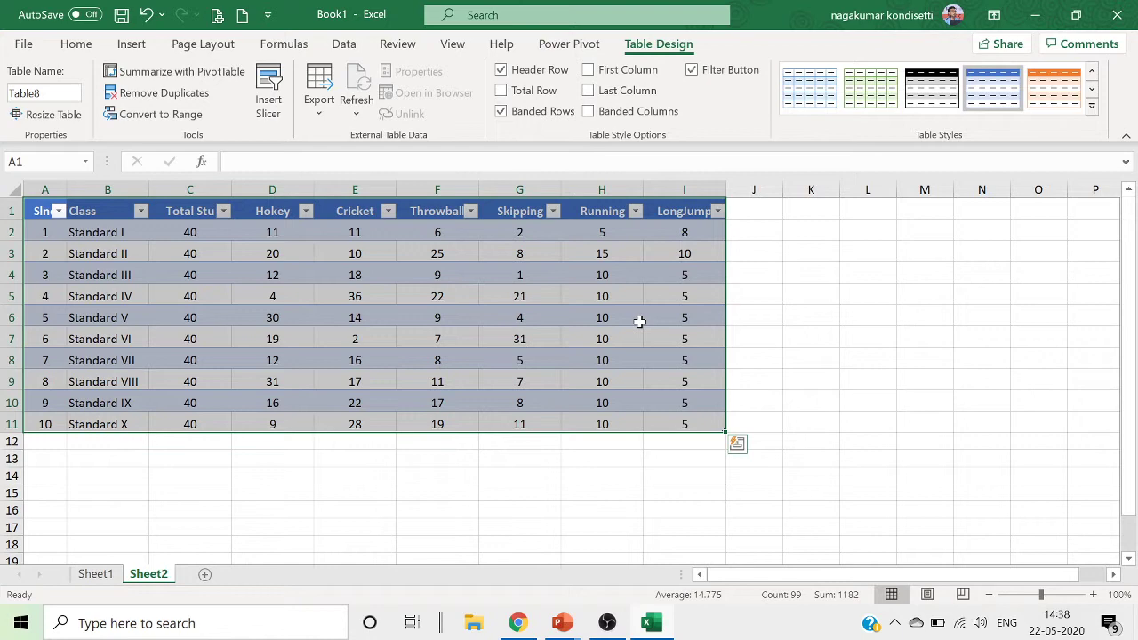
{"action": "key", "text": "alt+Tab"}
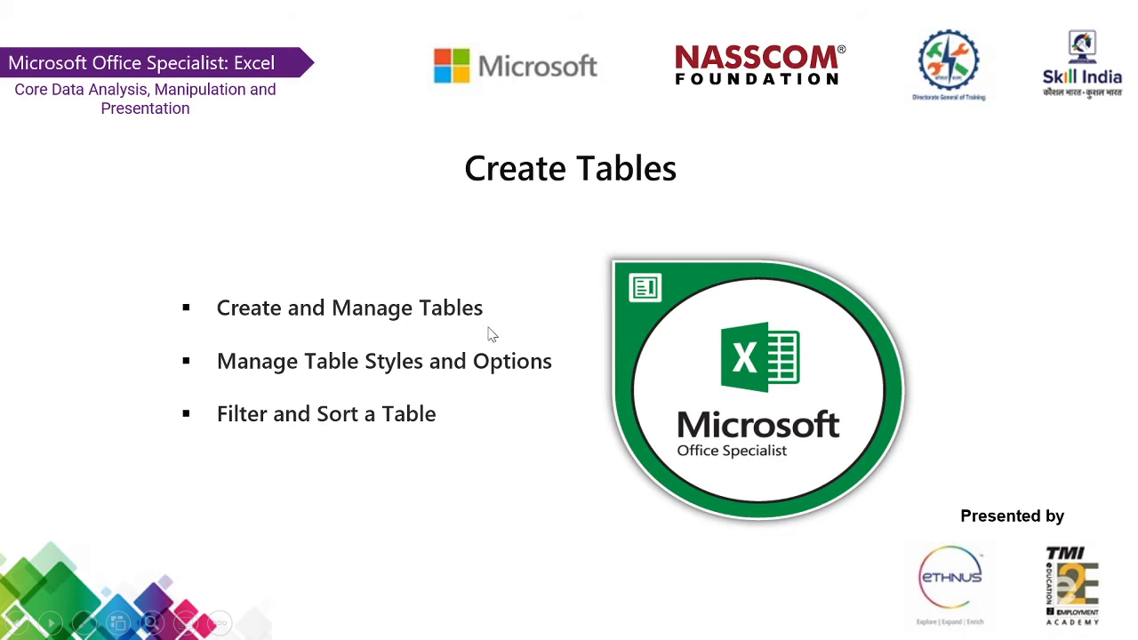
{"action": "key", "text": "alt+Tab"}
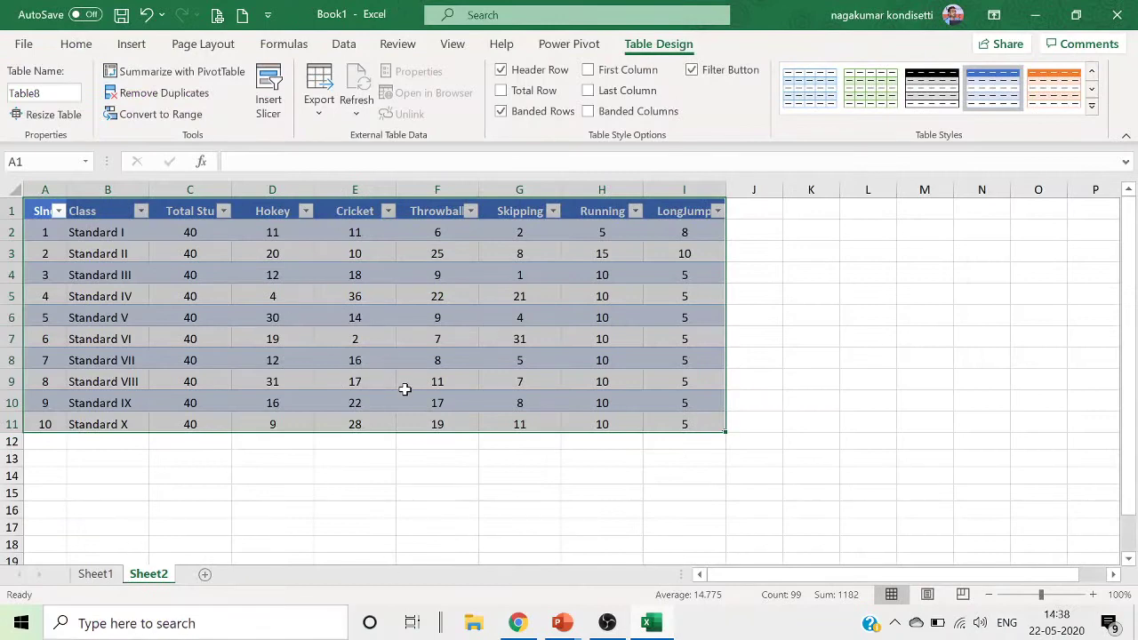
{"action": "key", "text": "alt+Tab"}
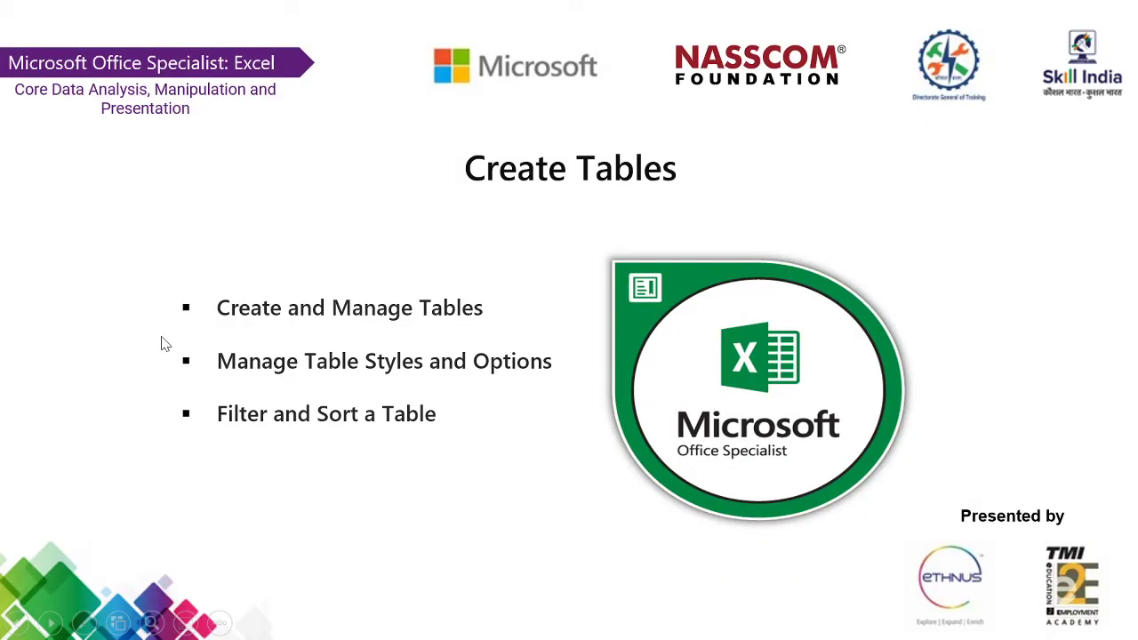
{"action": "key", "text": "alt+Tab"}
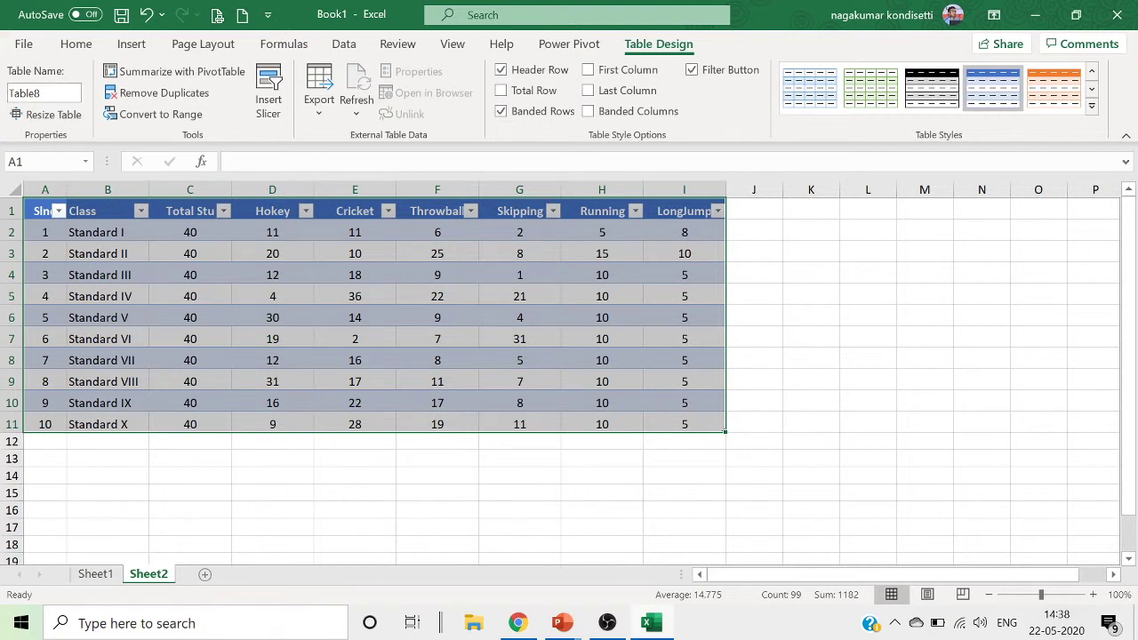
Rename the Sheet2 table as Mytable.
{"action": "left_click", "coordinate": [45, 94]}
{"action": "type", "text": "Myt"}
Try to resize the table to cell I12 and to the range A12:I12.
{"action": "left_click", "coordinate": [47, 114]}
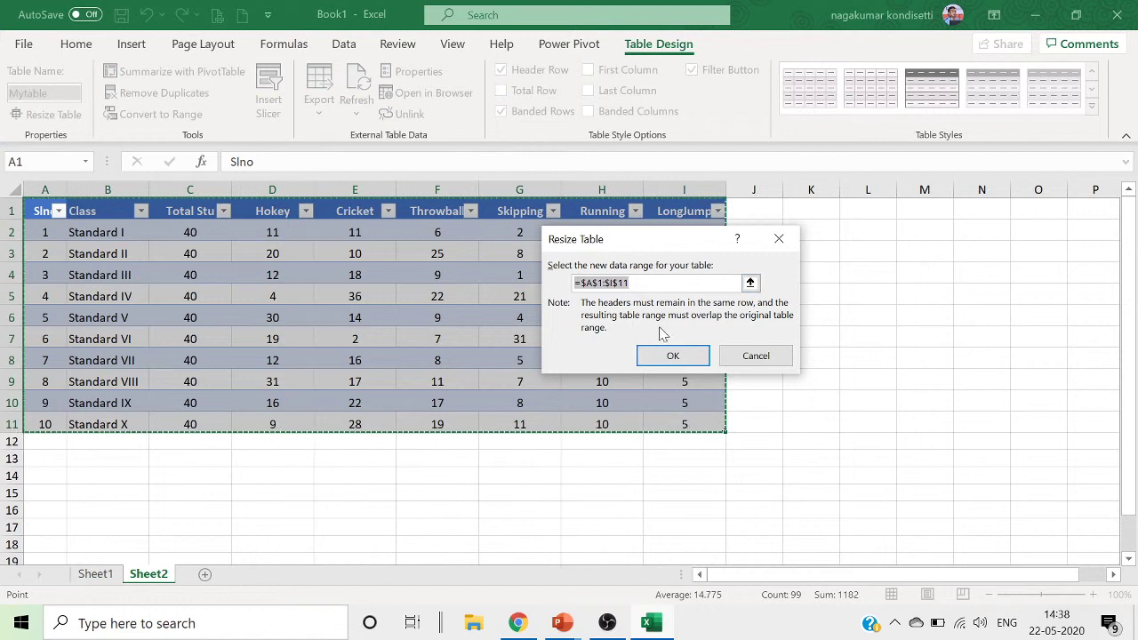
{"action": "left_click", "coordinate": [724, 436]}
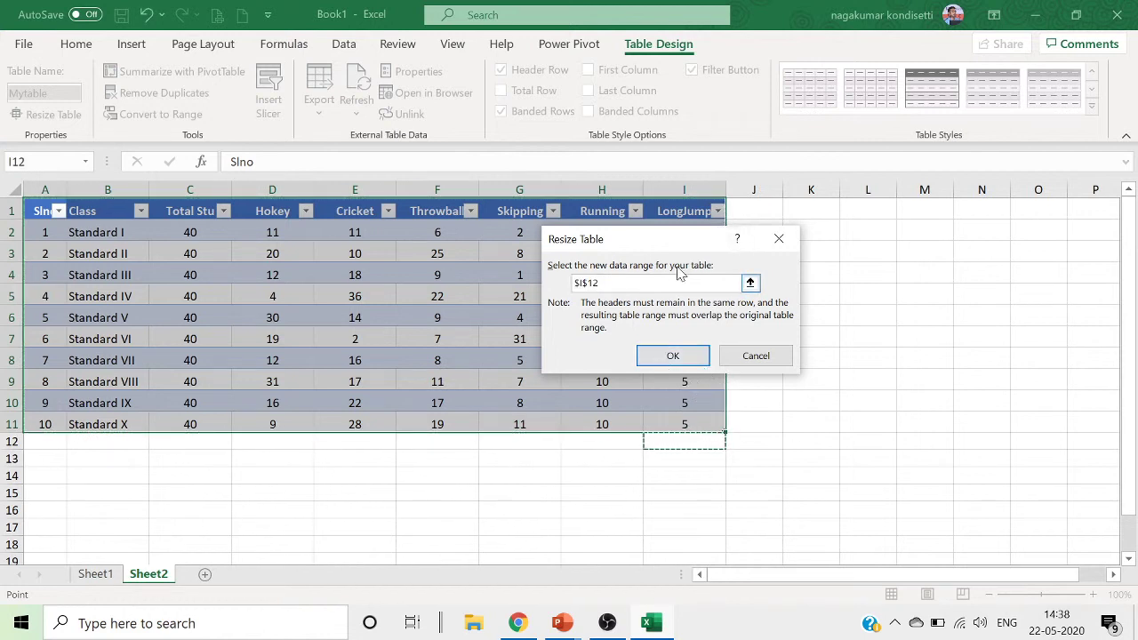
{"action": "left_click", "coordinate": [673, 355]}
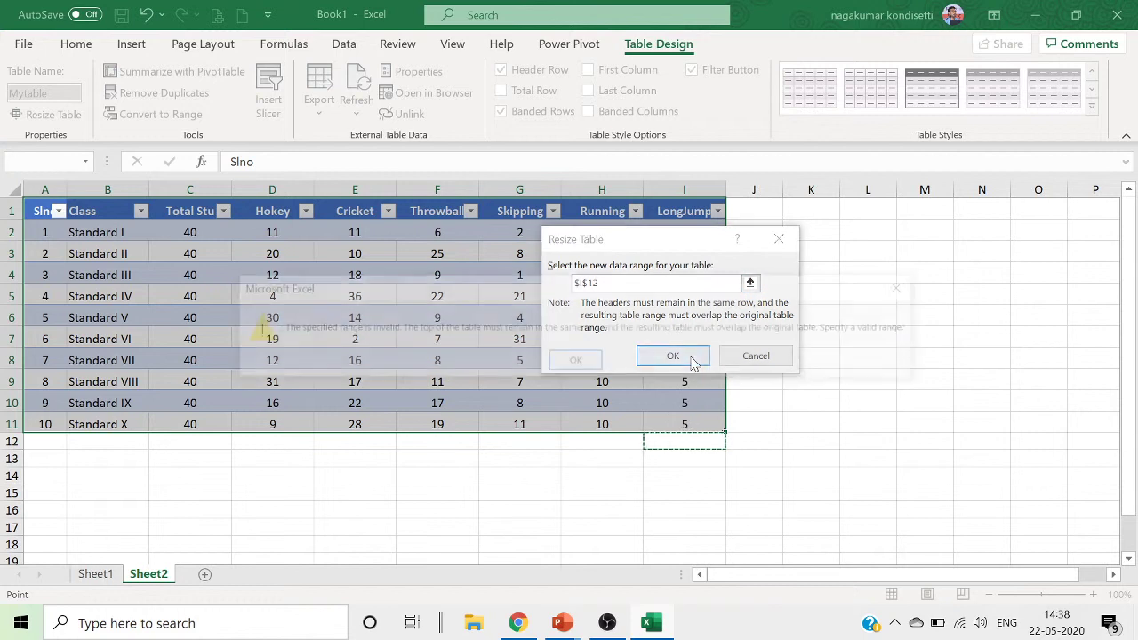
{"action": "left_click", "coordinate": [576, 359]}
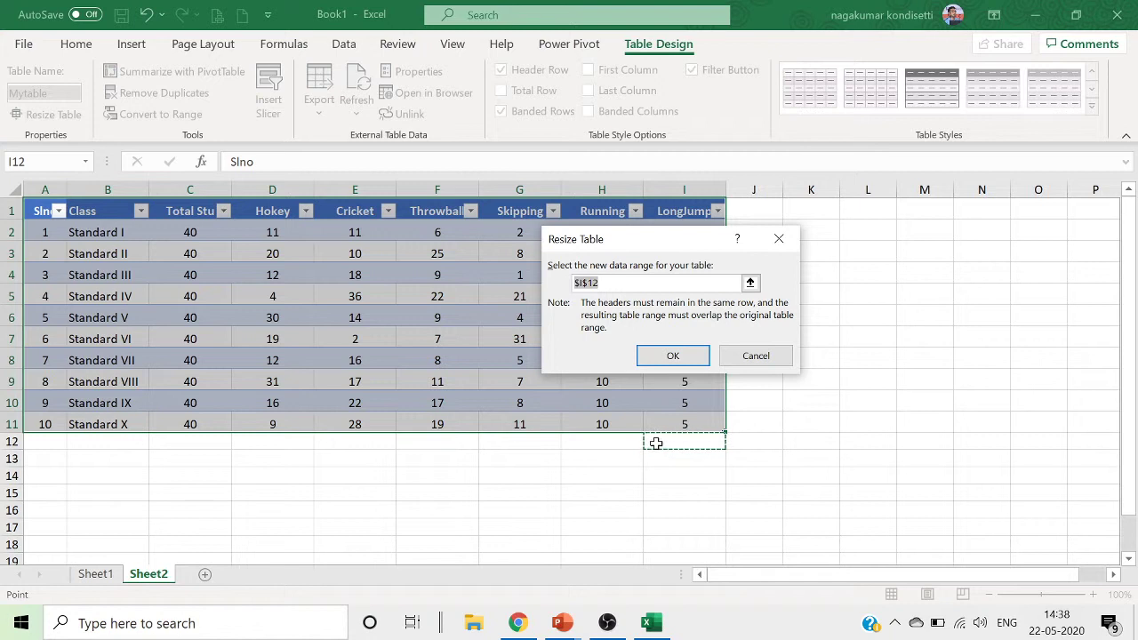
{"action": "left_click_drag", "start_coordinate": [666, 452], "coordinate": [54, 446]}
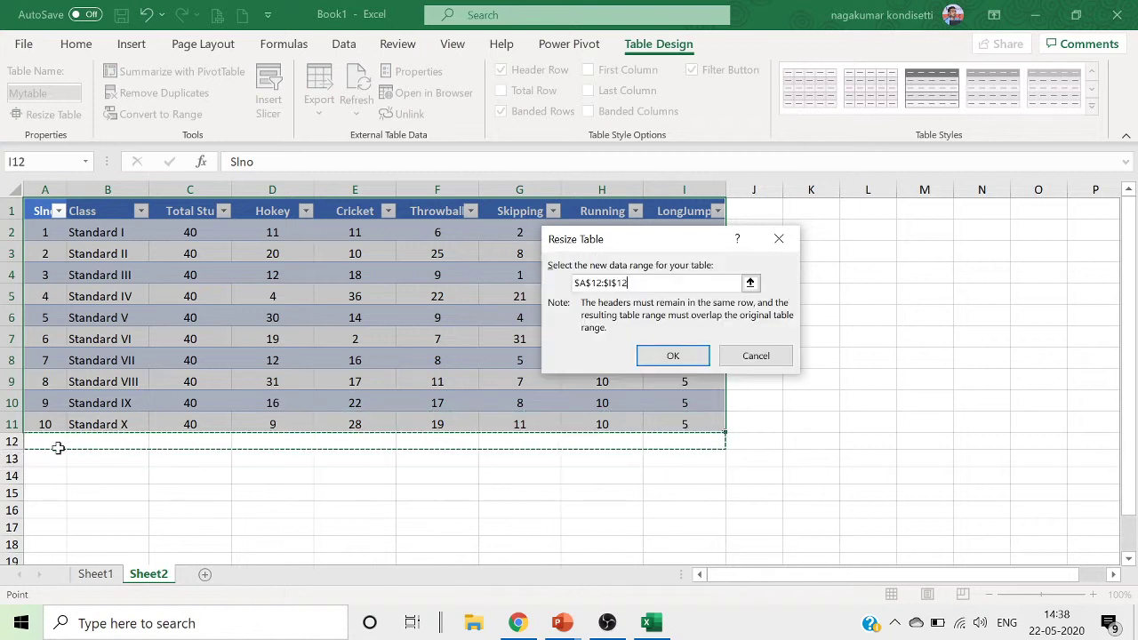
{"action": "left_click", "coordinate": [673, 358]}
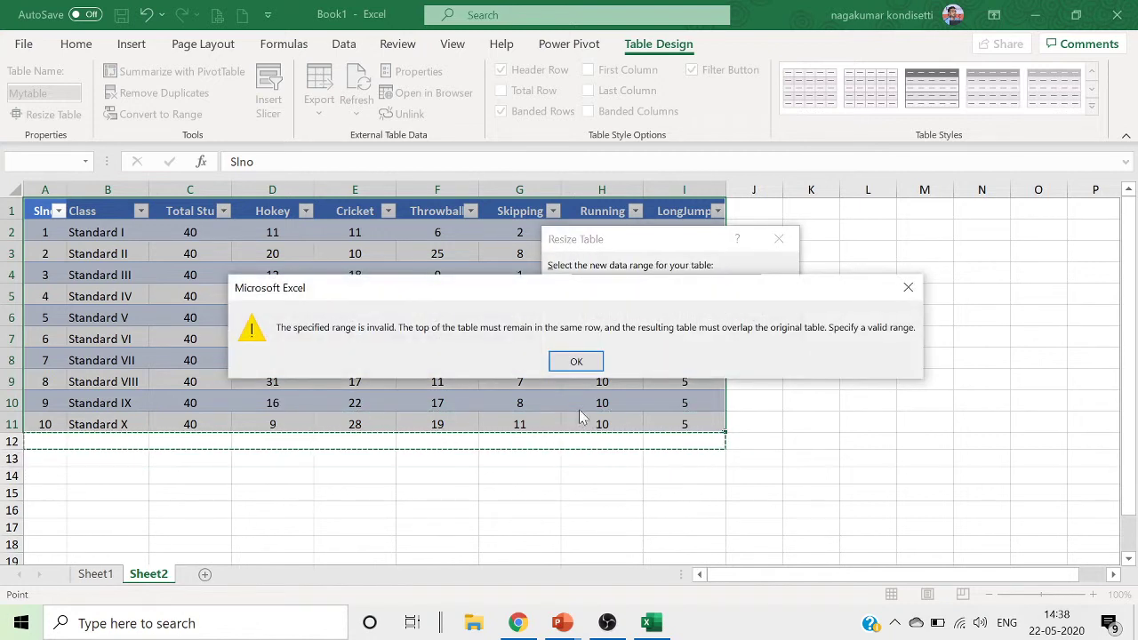
{"action": "left_click", "coordinate": [576, 360]}
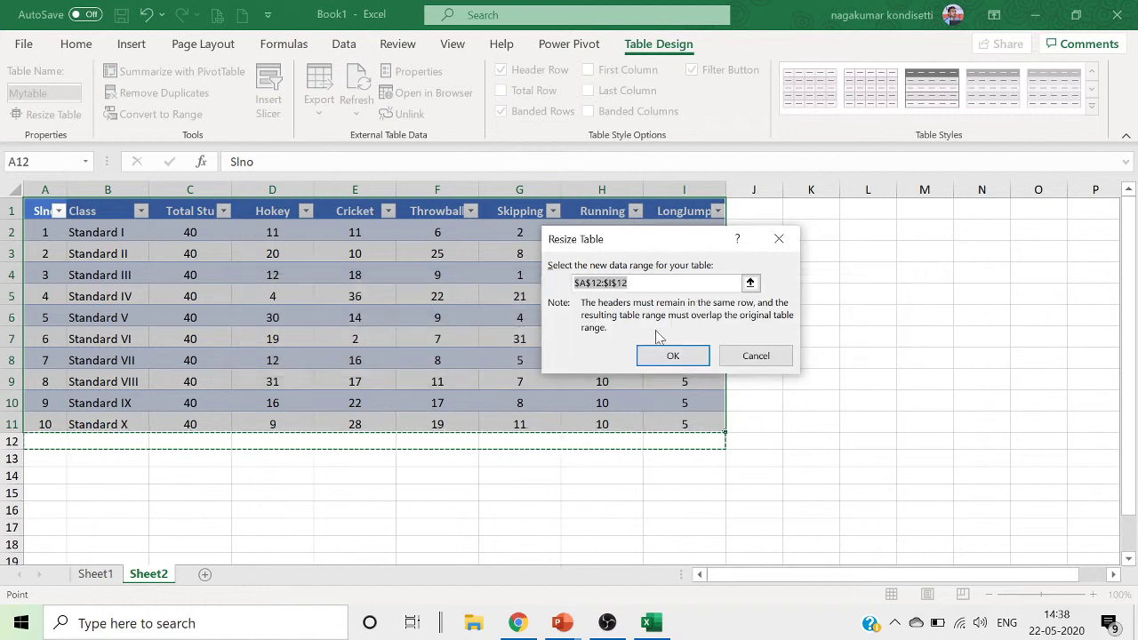
{"action": "left_click", "coordinate": [757, 357]}
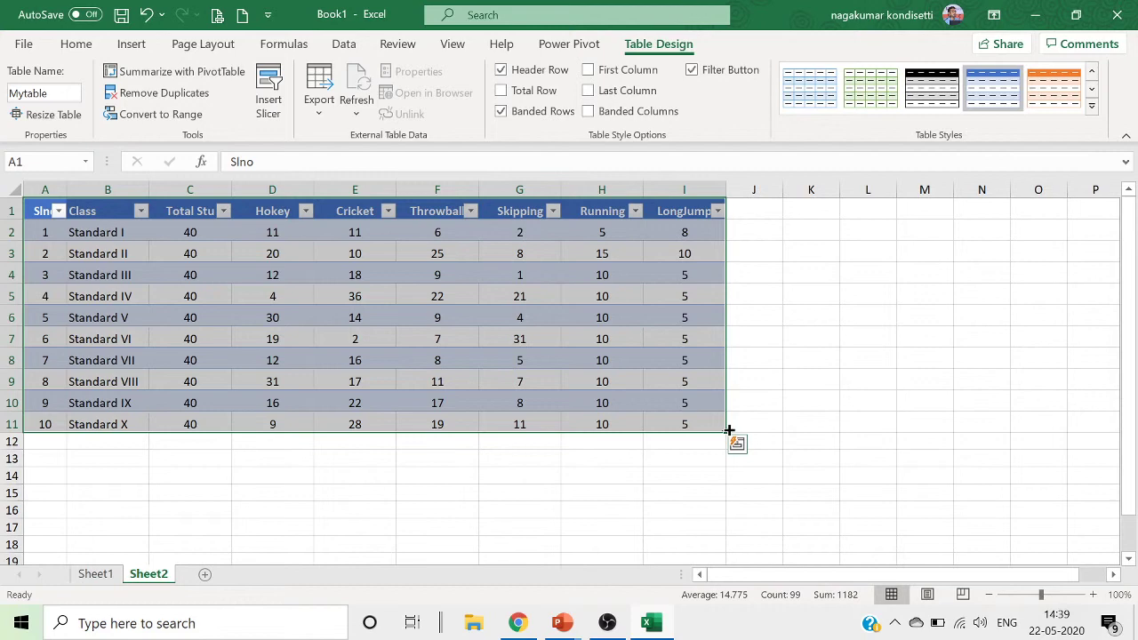
Select the whole table A1:I11 and open the Resize Table dialog for it.
{"action": "left_click", "coordinate": [201, 477]}
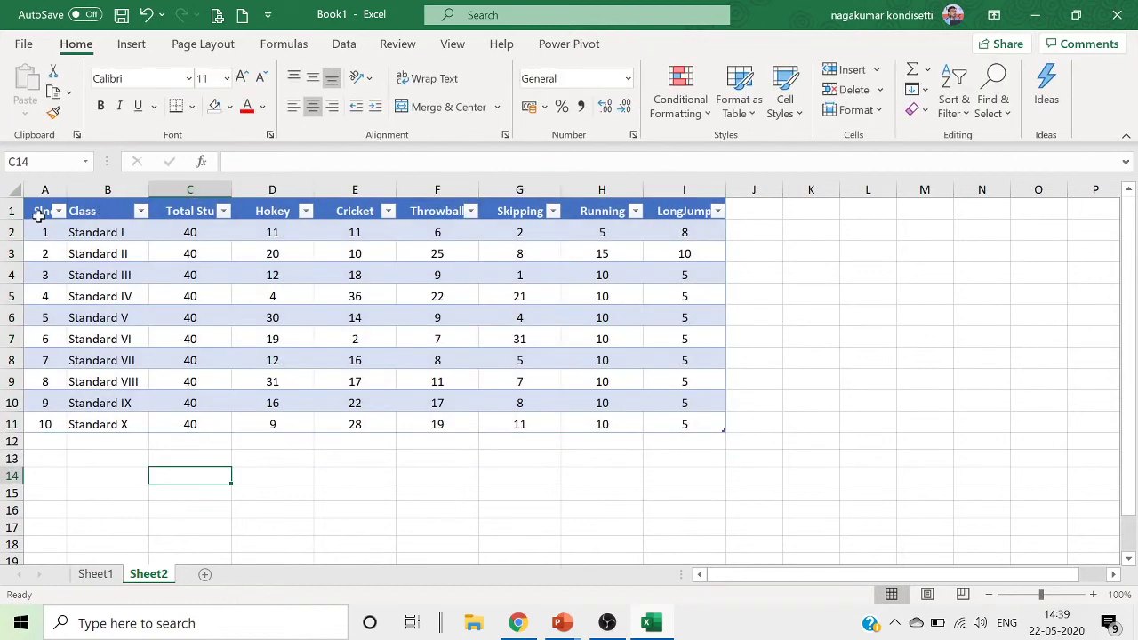
{"action": "left_click_drag", "start_coordinate": [40, 216], "coordinate": [691, 424]}
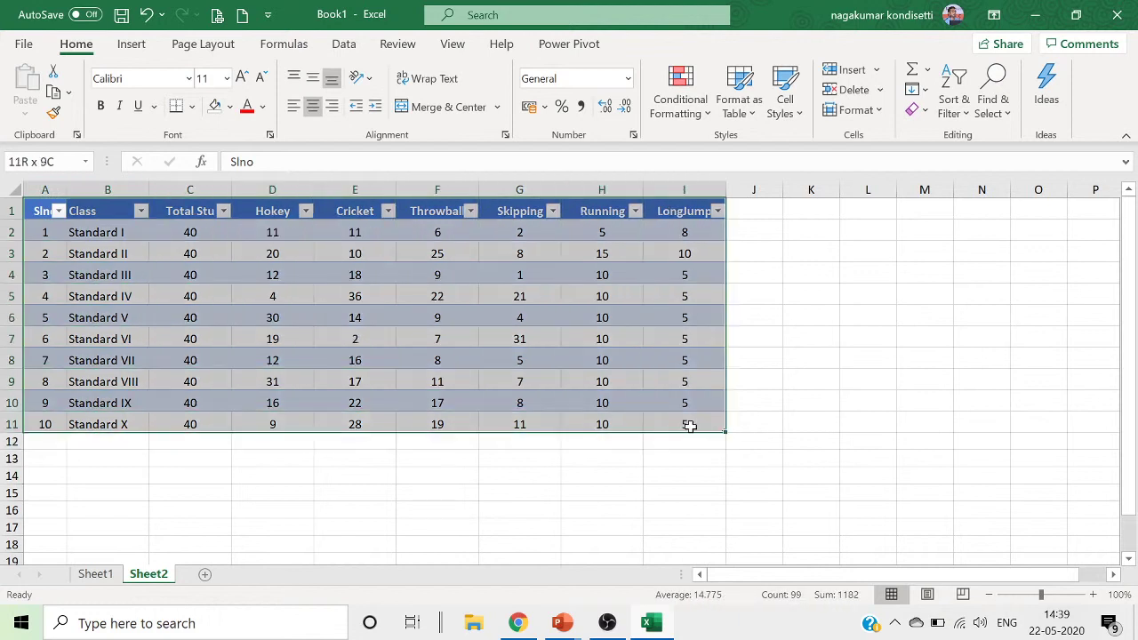
{"action": "left_click", "coordinate": [633, 42]}
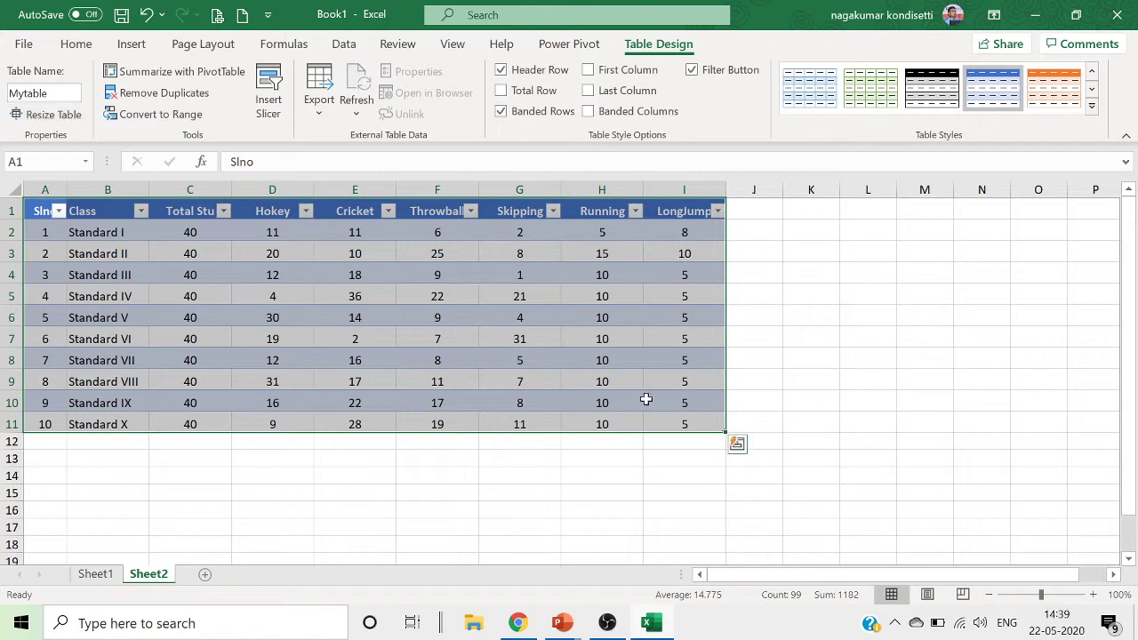
{"action": "left_click_drag", "start_coordinate": [786, 359], "coordinate": [1103, 362]}
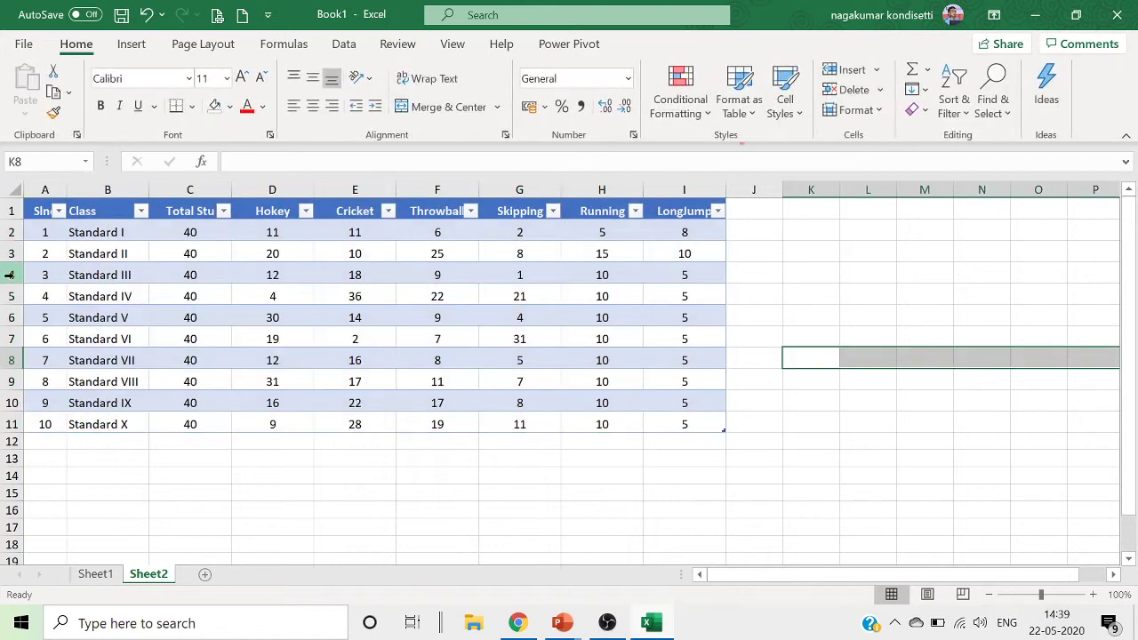
{"action": "left_click_drag", "start_coordinate": [43, 214], "coordinate": [683, 407]}
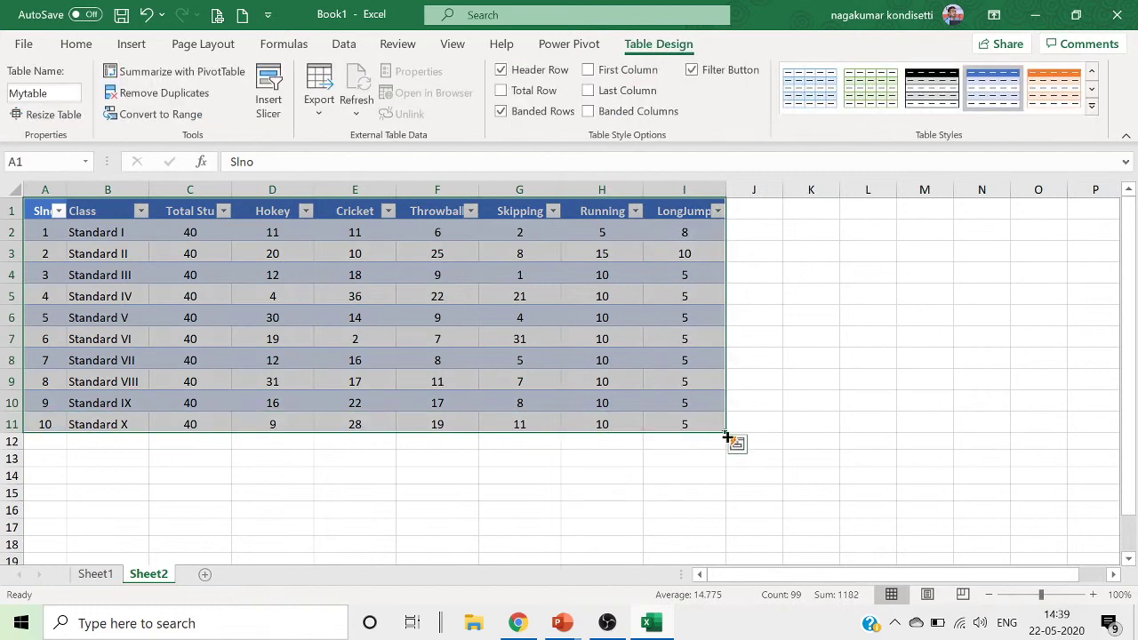
{"action": "left_click", "coordinate": [46, 114]}
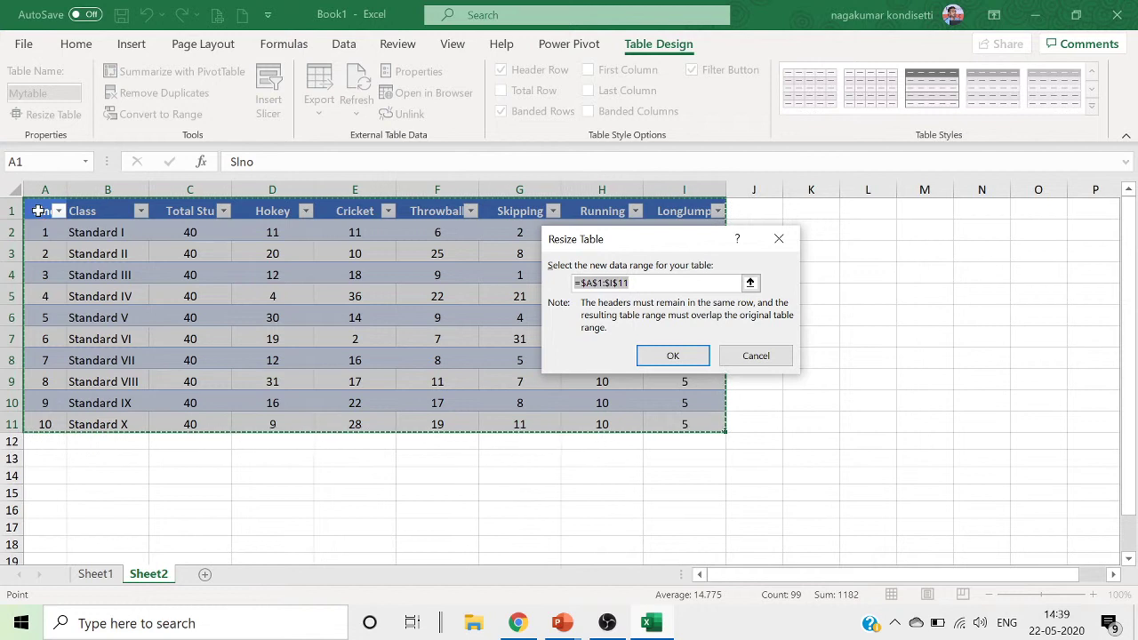
Resize the table to the range A1:H6 and deselect it.
{"action": "left_click_drag", "start_coordinate": [41, 214], "coordinate": [605, 322]}
{"action": "left_click", "coordinate": [672, 354]}
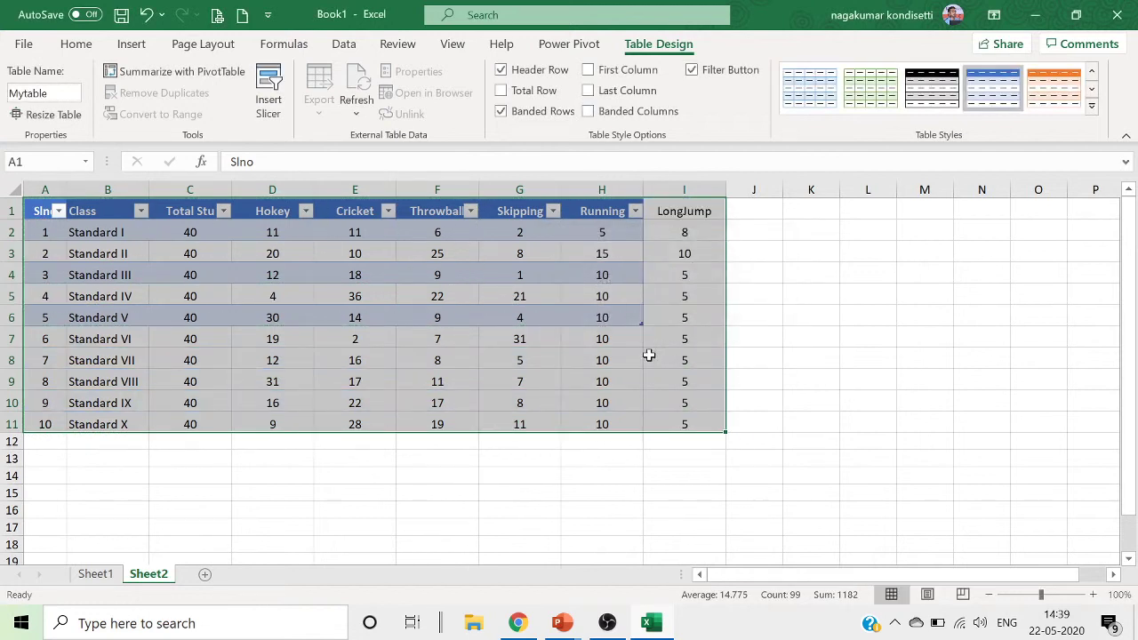
{"action": "left_click", "coordinate": [807, 390]}
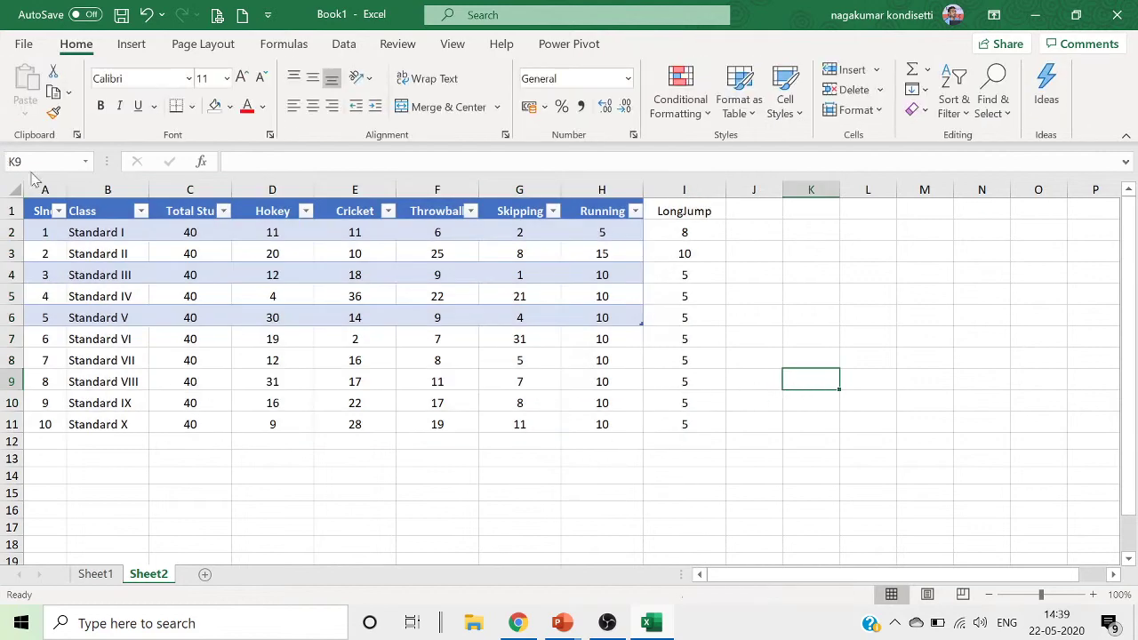
Try to resize the table to the separate, non-overlapping range M5:P7, and cancel the resizing.
{"action": "left_click_drag", "start_coordinate": [35, 216], "coordinate": [601, 313]}
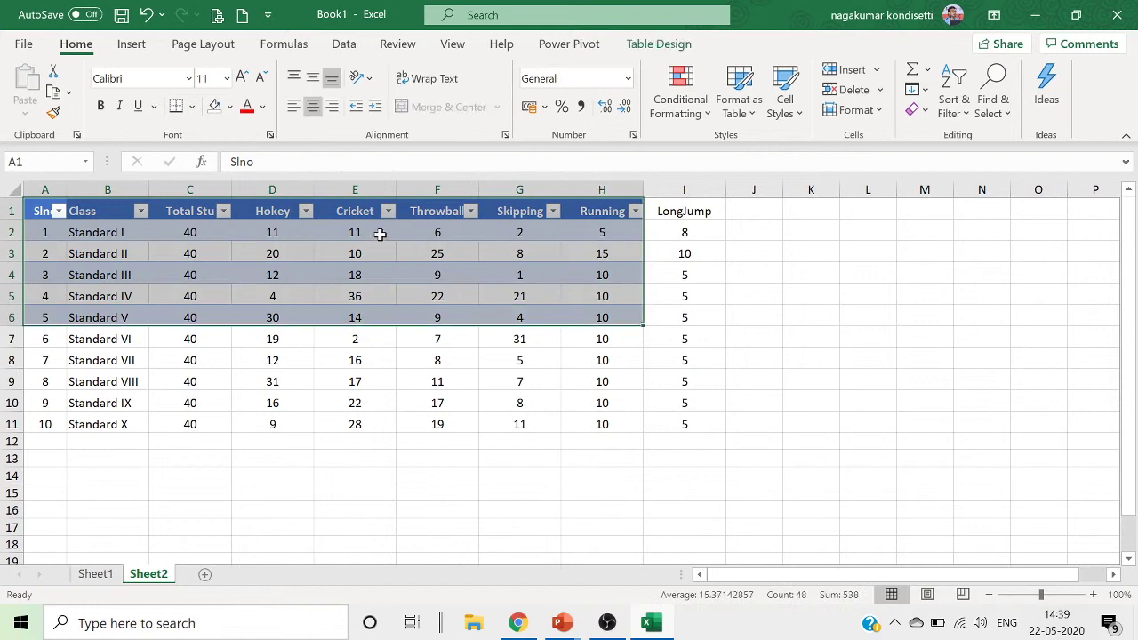
{"action": "left_click", "coordinate": [674, 46]}
{"action": "left_click", "coordinate": [45, 114]}
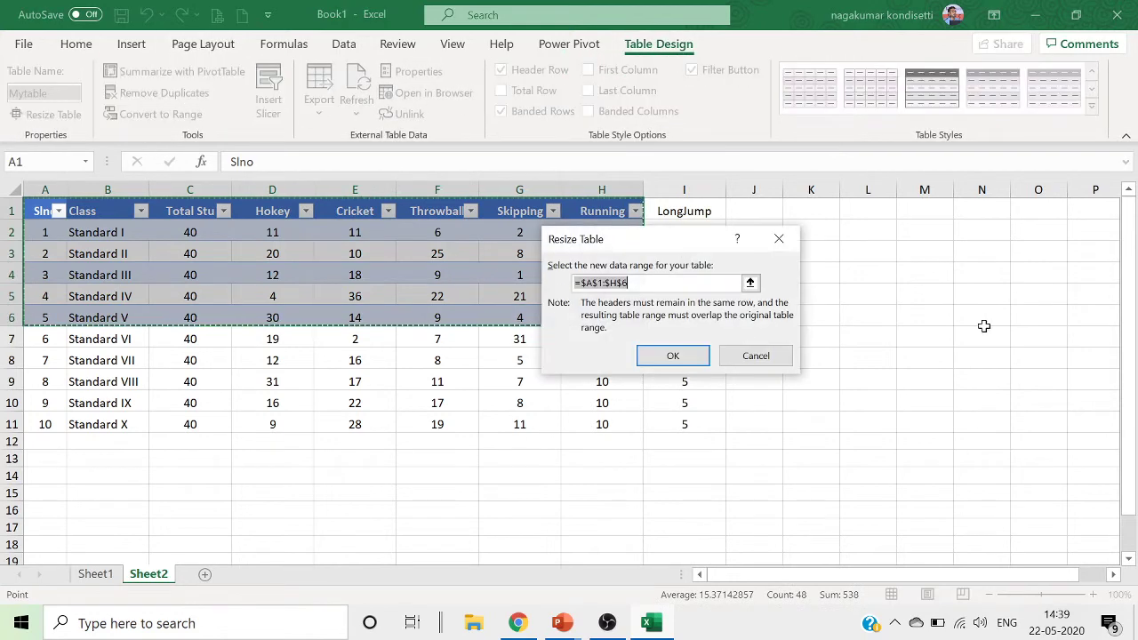
{"action": "left_click_drag", "start_coordinate": [903, 301], "coordinate": [1110, 330]}
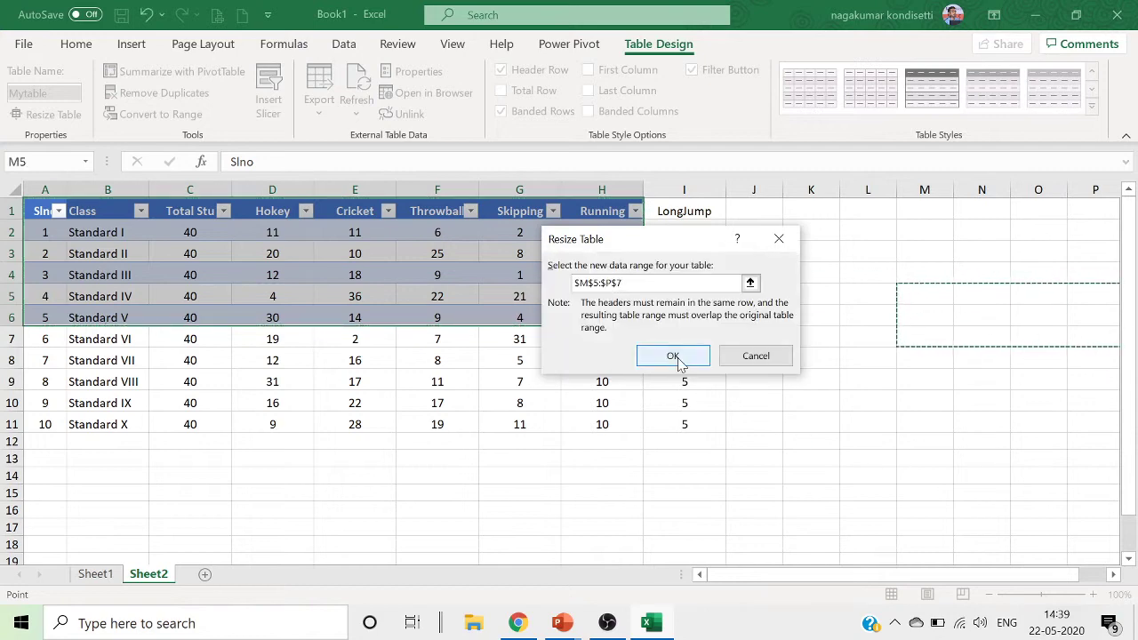
{"action": "left_click", "coordinate": [673, 358]}
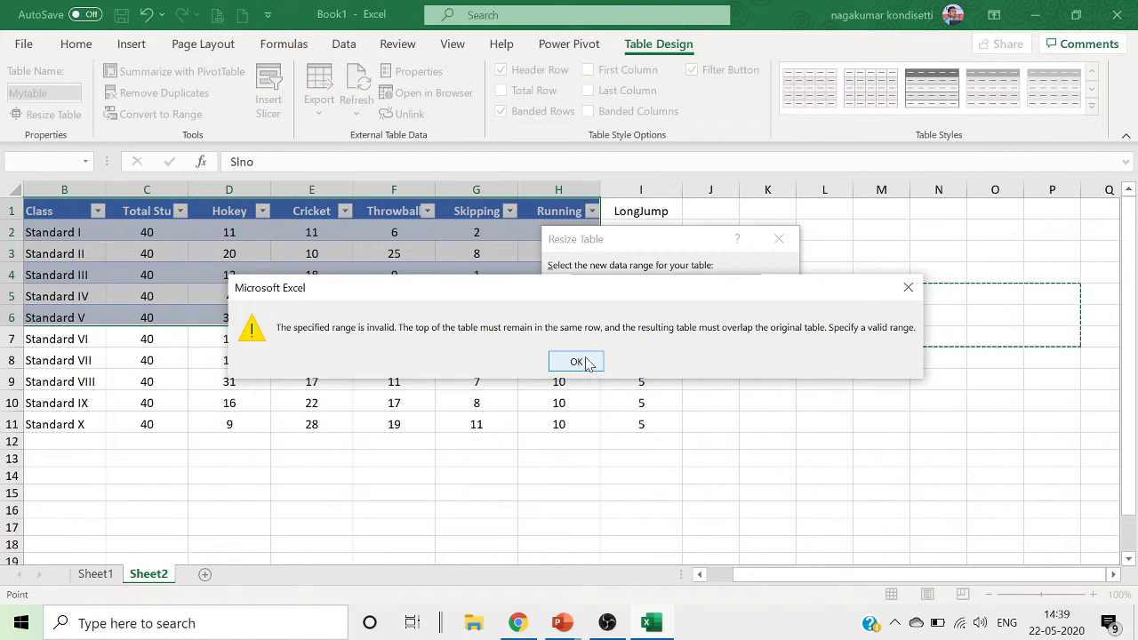
{"action": "left_click", "coordinate": [578, 362]}
{"action": "left_click", "coordinate": [729, 357]}
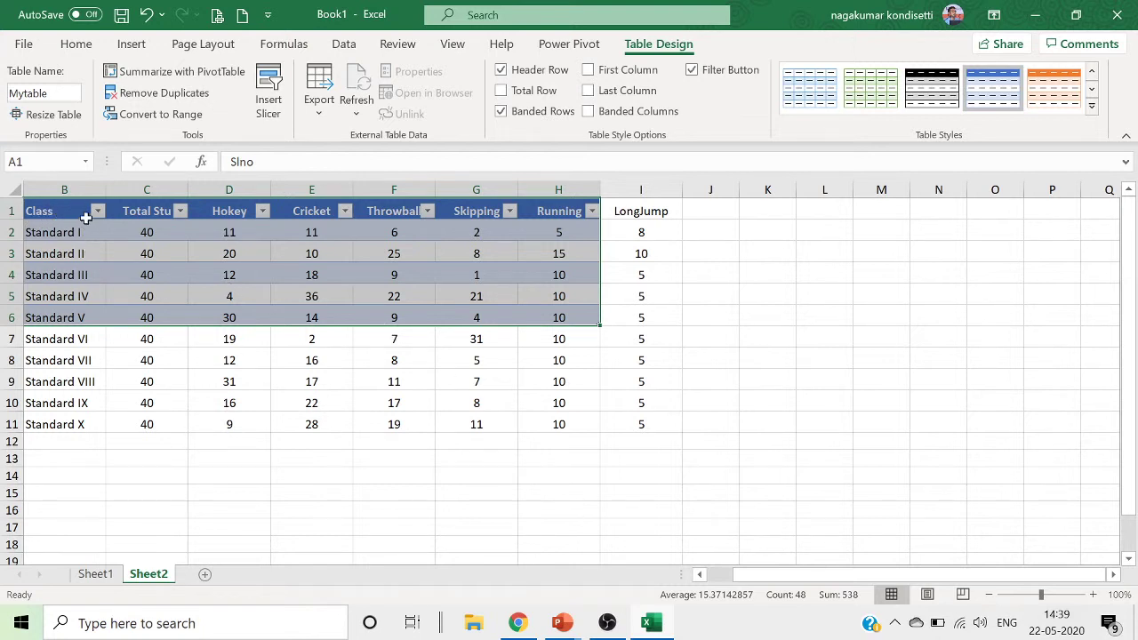
Extend the table downward with its resize handle so it covers the rows through row 11.
{"action": "left_click", "coordinate": [51, 210]}
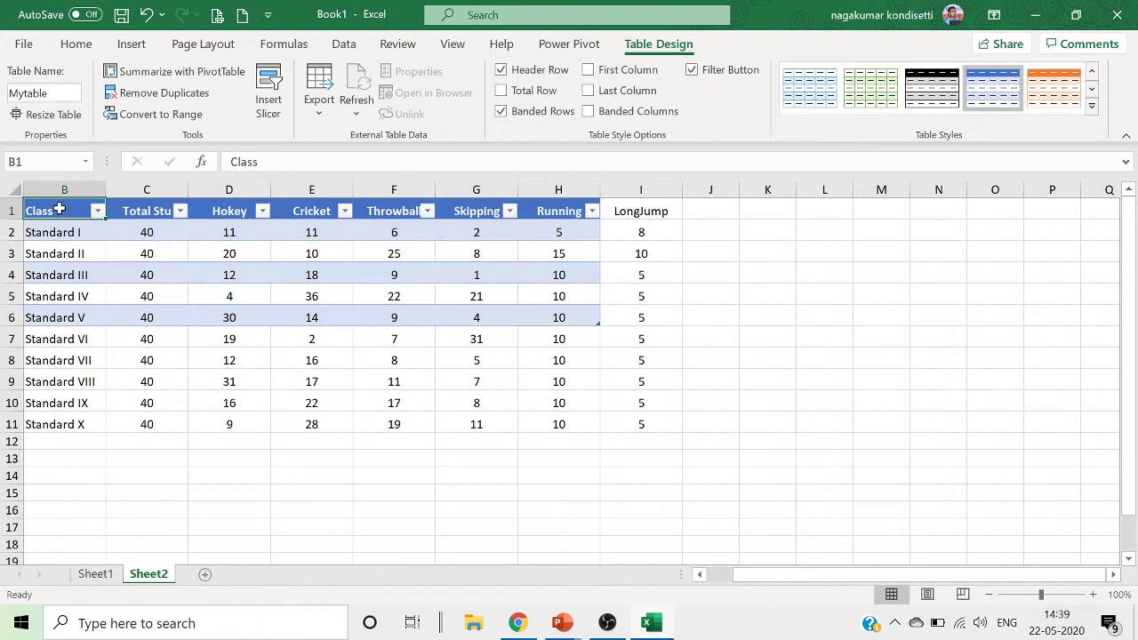
{"action": "left_click_drag", "start_coordinate": [58, 211], "coordinate": [584, 318]}
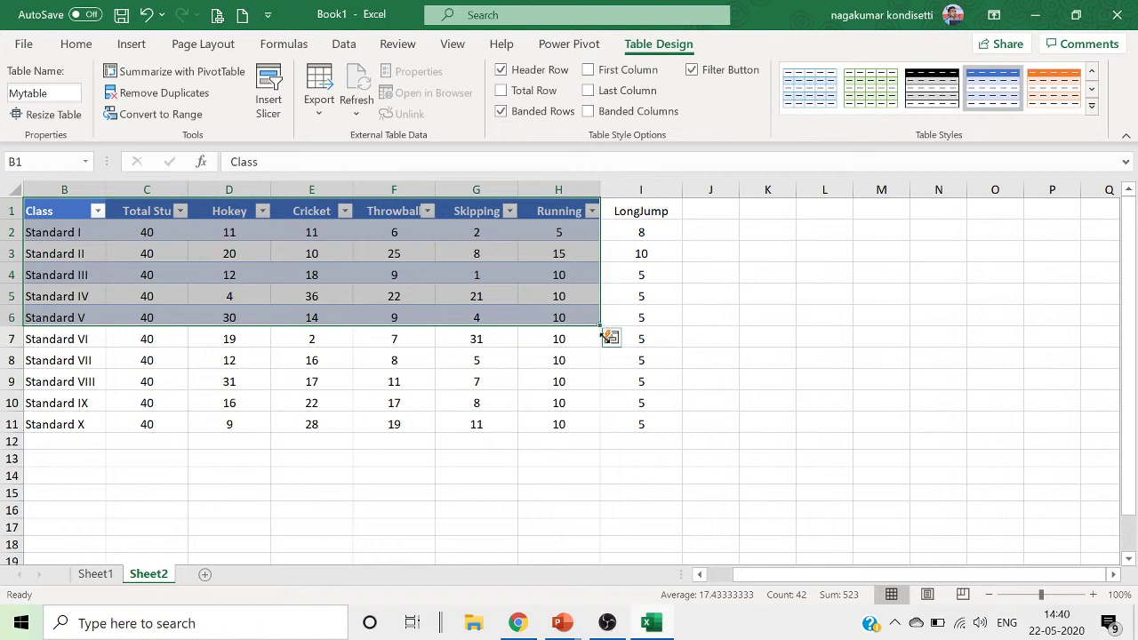
{"action": "left_click_drag", "start_coordinate": [601, 326], "coordinate": [628, 432]}
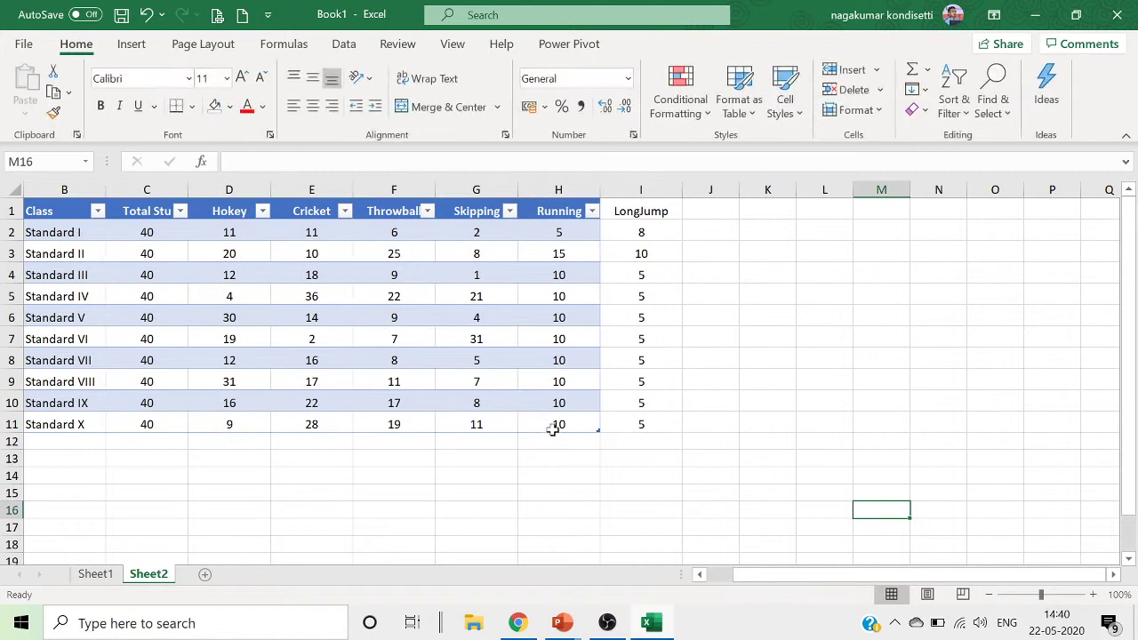
Fill the value of H11 in the Running column across into I11 in the LongJump column.
{"action": "left_click", "coordinate": [624, 429]}
{"action": "left_click", "coordinate": [596, 428]}
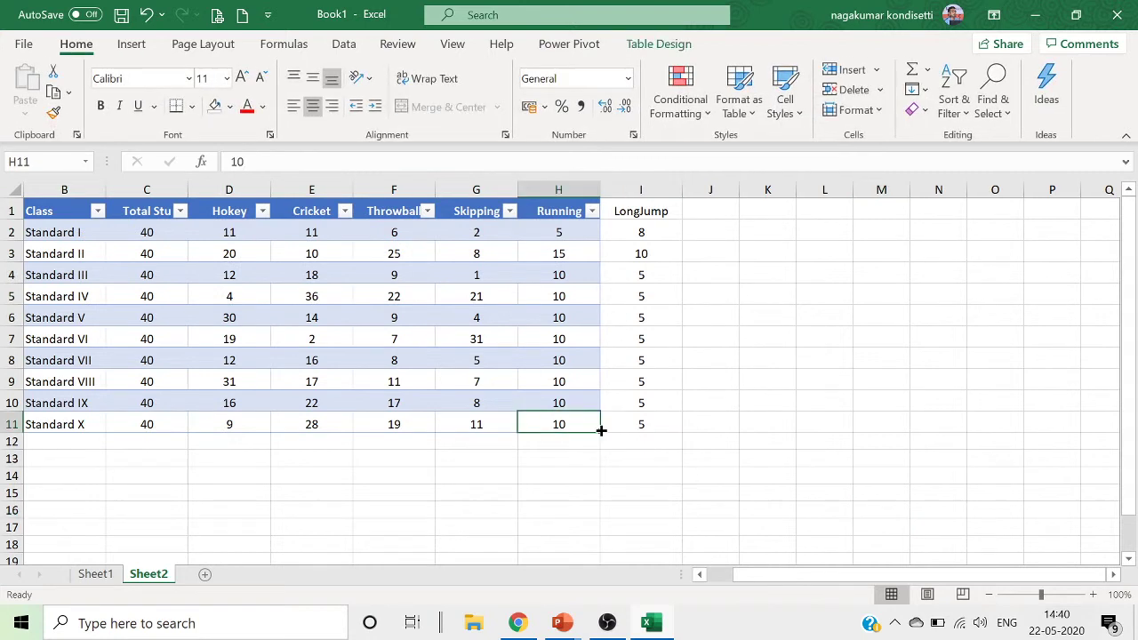
{"action": "left_click_drag", "start_coordinate": [600, 433], "coordinate": [662, 435]}
{"action": "left_click", "coordinate": [554, 493]}
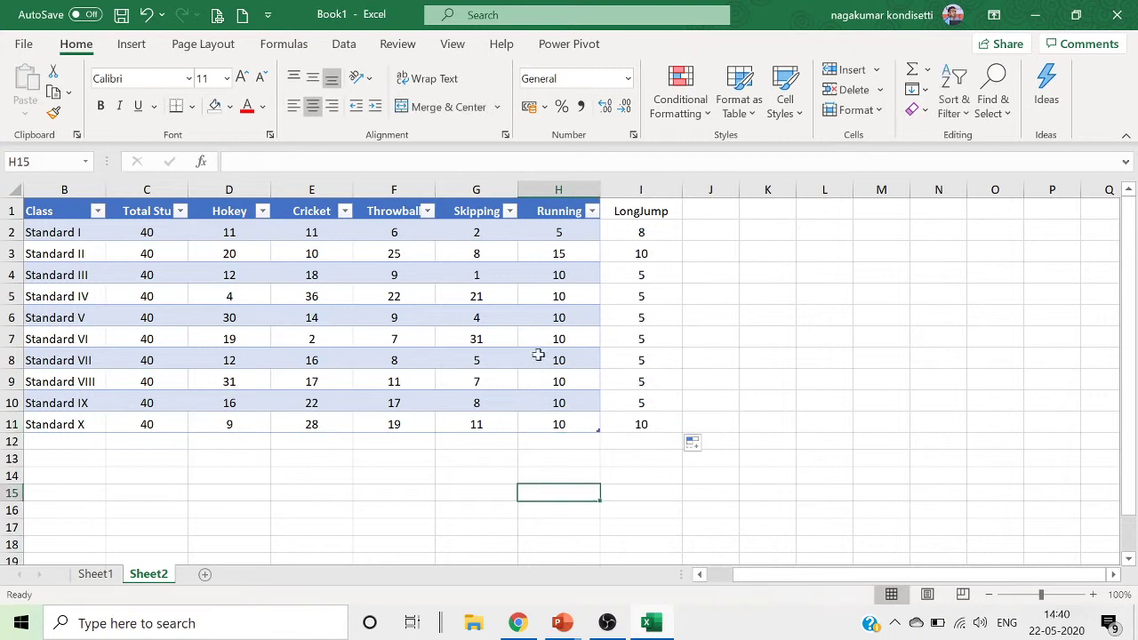
Resize the table to the range A1:I11 so it includes the LongJump column.
{"action": "left_click", "coordinate": [586, 420]}
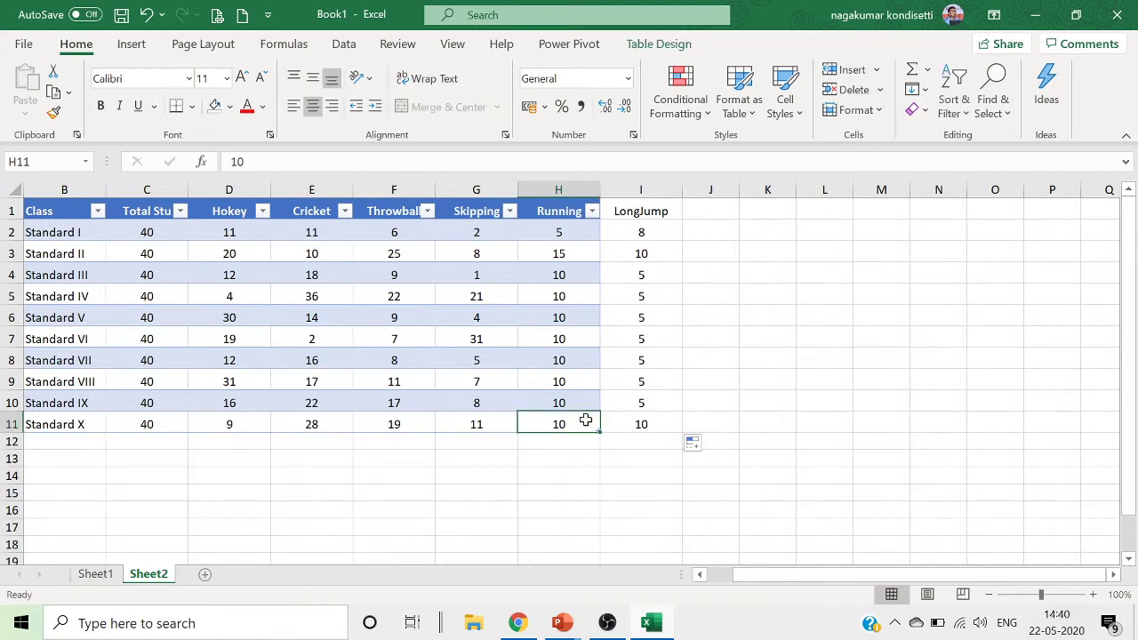
{"action": "left_click", "coordinate": [657, 47]}
{"action": "left_click", "coordinate": [75, 116]}
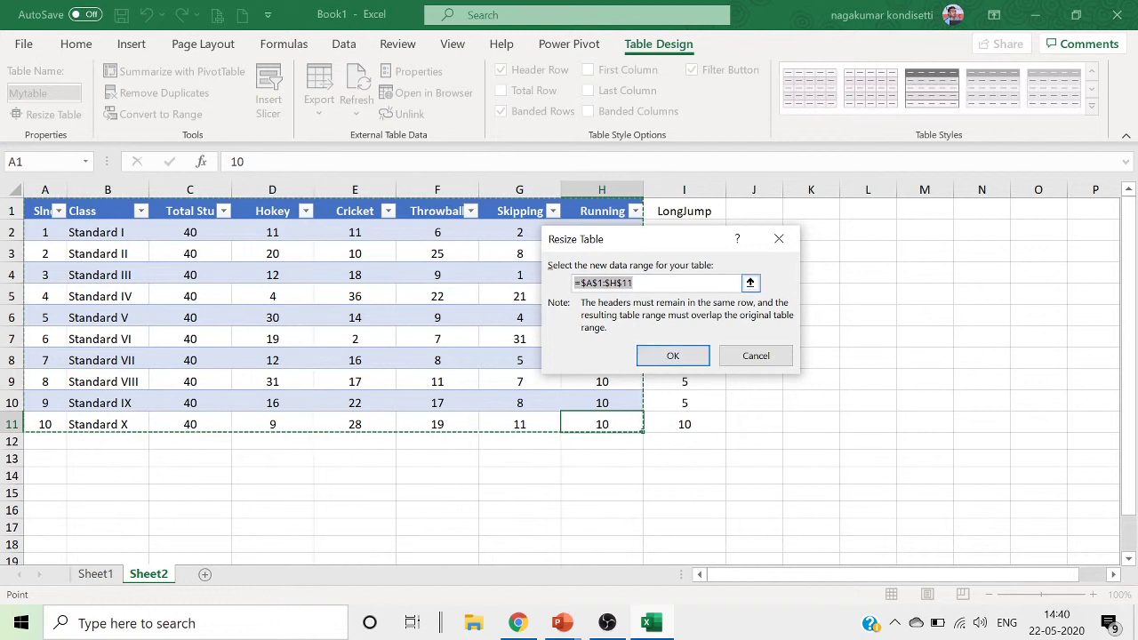
{"action": "left_click_drag", "start_coordinate": [36, 211], "coordinate": [663, 424]}
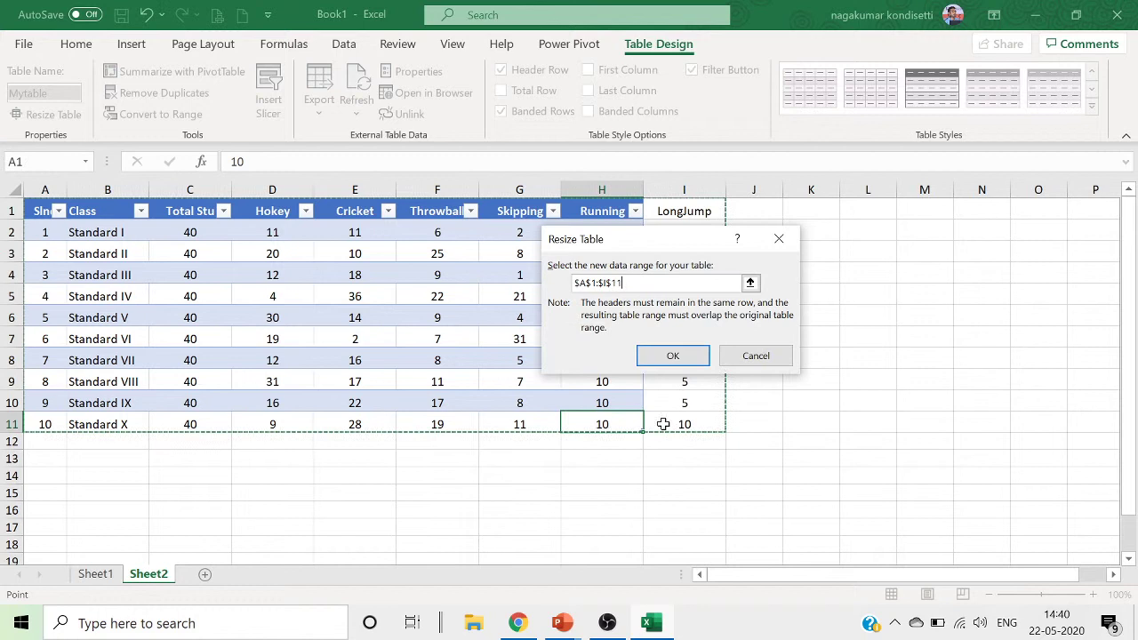
{"action": "left_click", "coordinate": [683, 357]}
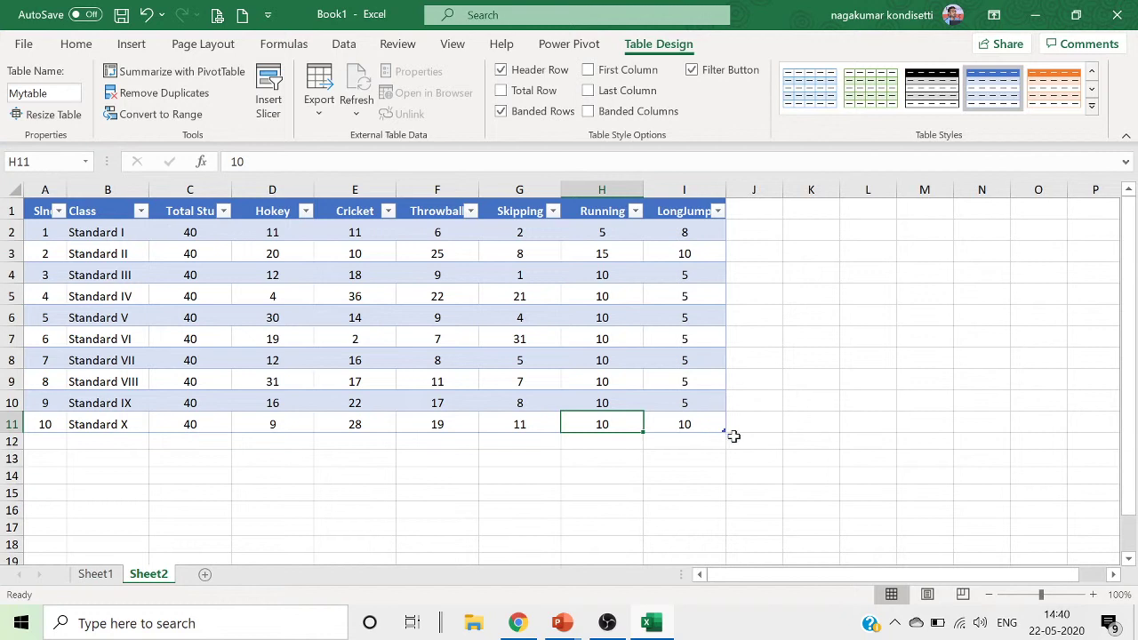
Try shrinking the table to columns A through F with its resize handle, and undo the change.
{"action": "left_click_drag", "start_coordinate": [707, 422], "coordinate": [519, 285]}
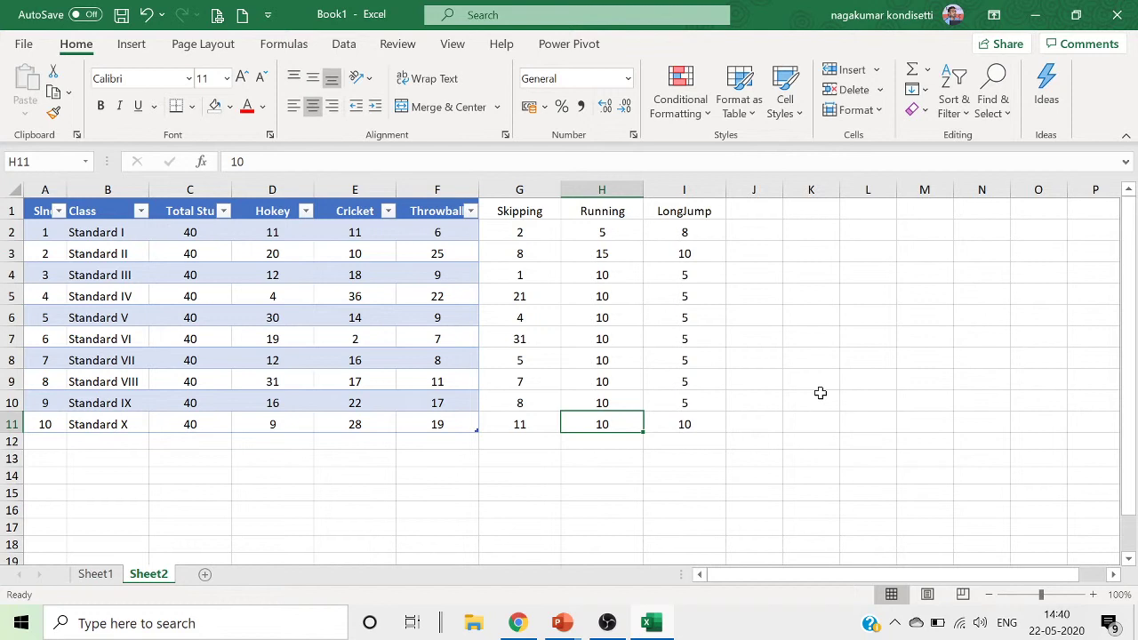
{"action": "key", "text": "ctrl+z"}
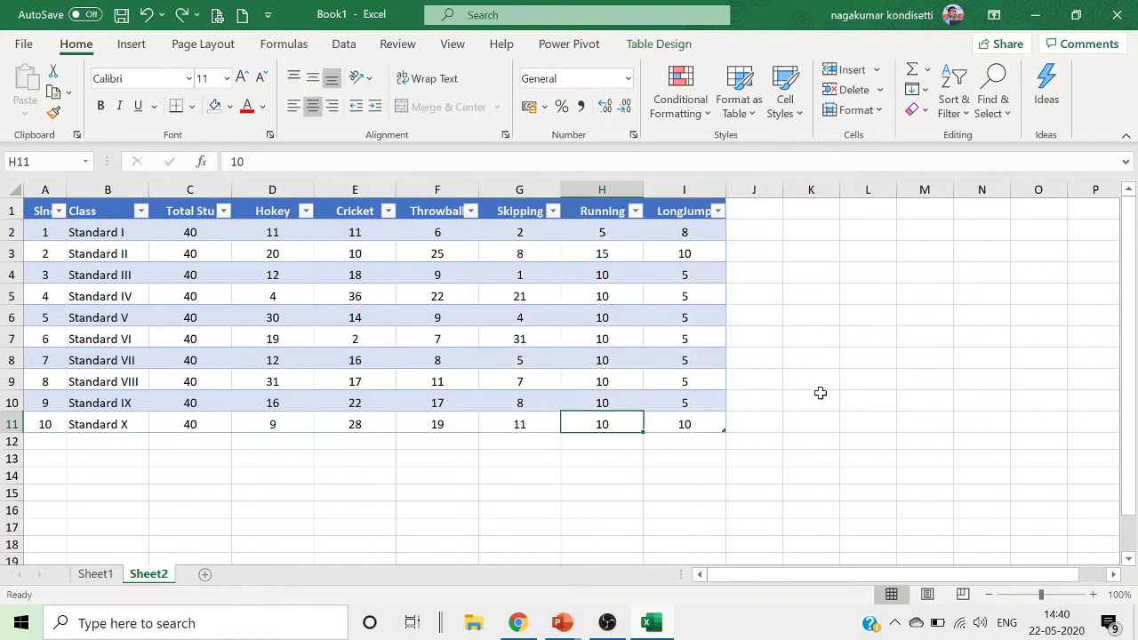
Convert the whole table in A1:I11 to a normal range and select cells inside it to check for table tools.
{"action": "left_click", "coordinate": [654, 44]}
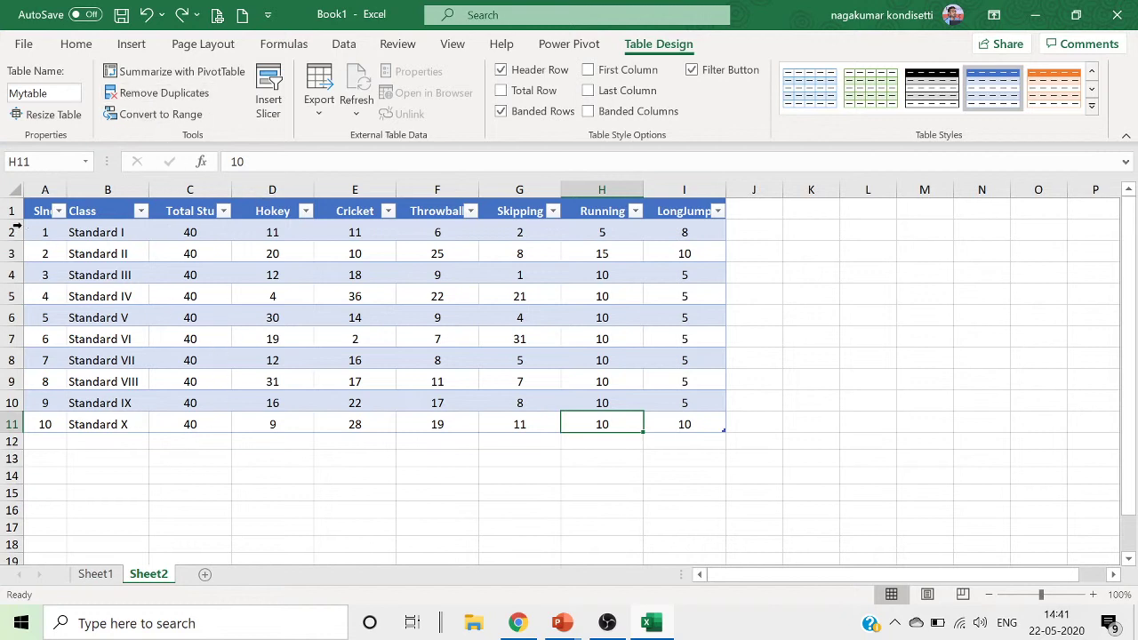
{"action": "left_click_drag", "start_coordinate": [27, 210], "coordinate": [409, 414]}
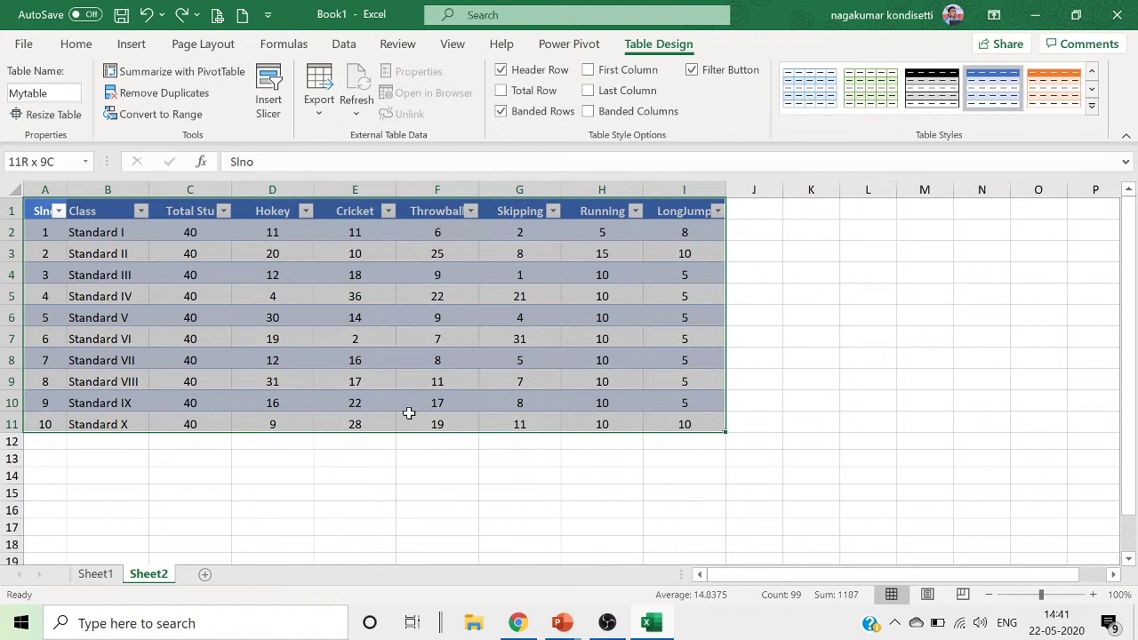
{"action": "left_click", "coordinate": [185, 121]}
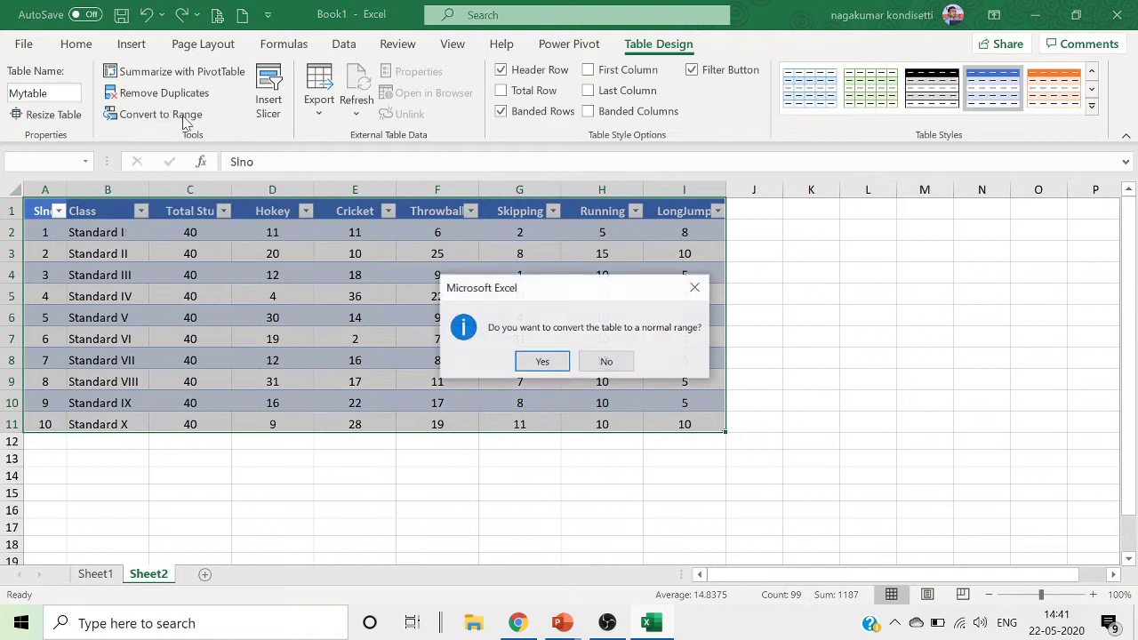
{"action": "left_click", "coordinate": [542, 362]}
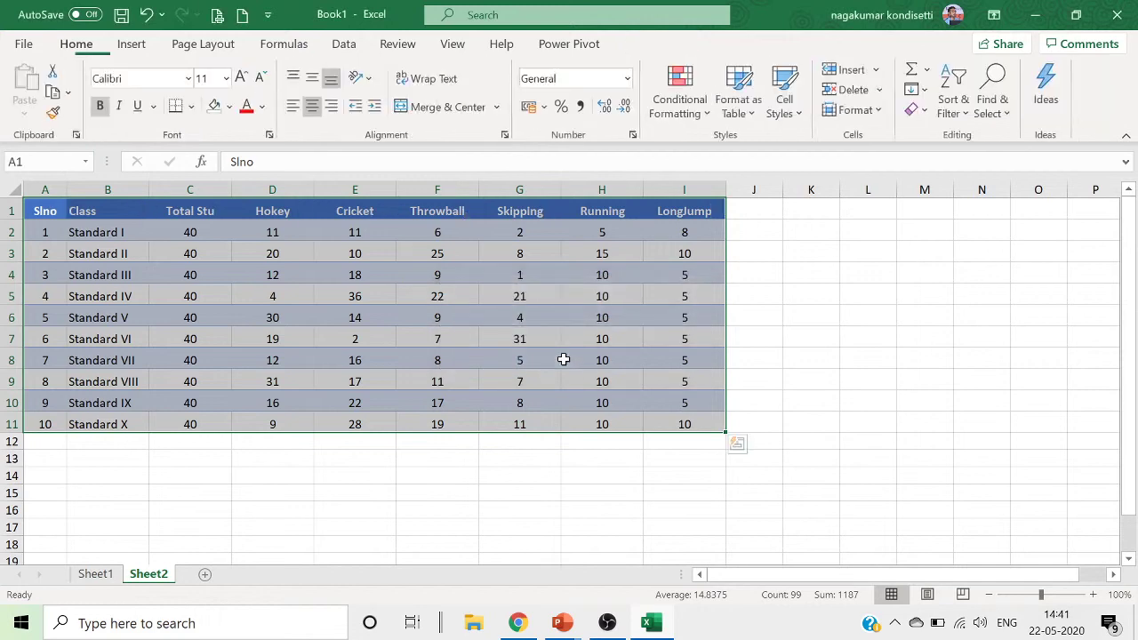
{"action": "left_click", "coordinate": [915, 325]}
{"action": "left_click", "coordinate": [94, 231]}
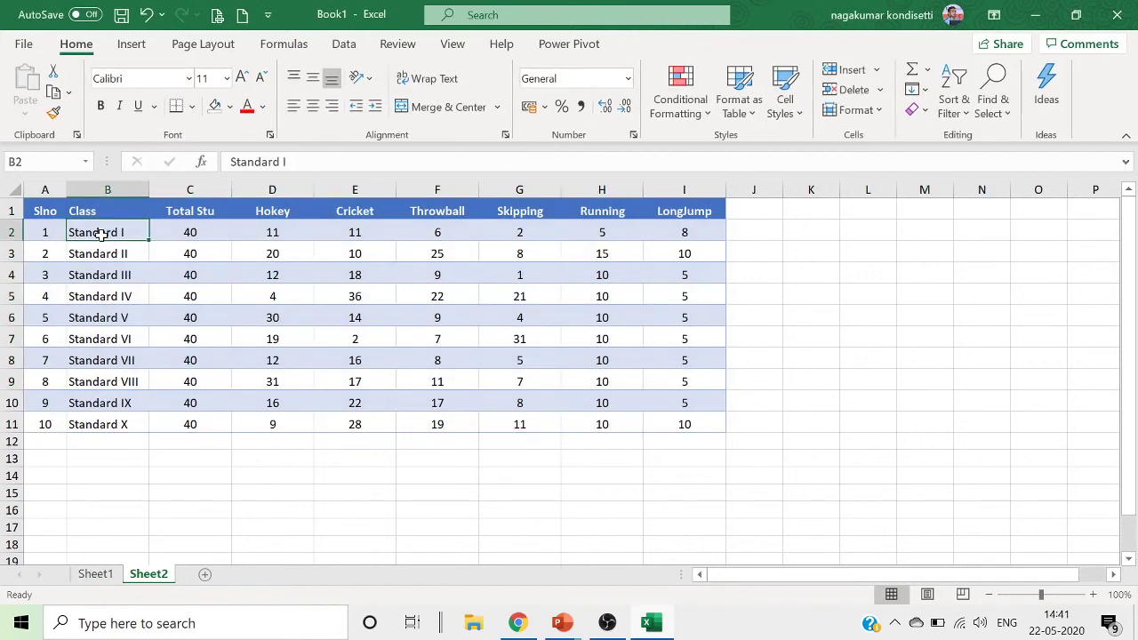
{"action": "left_click", "coordinate": [581, 302]}
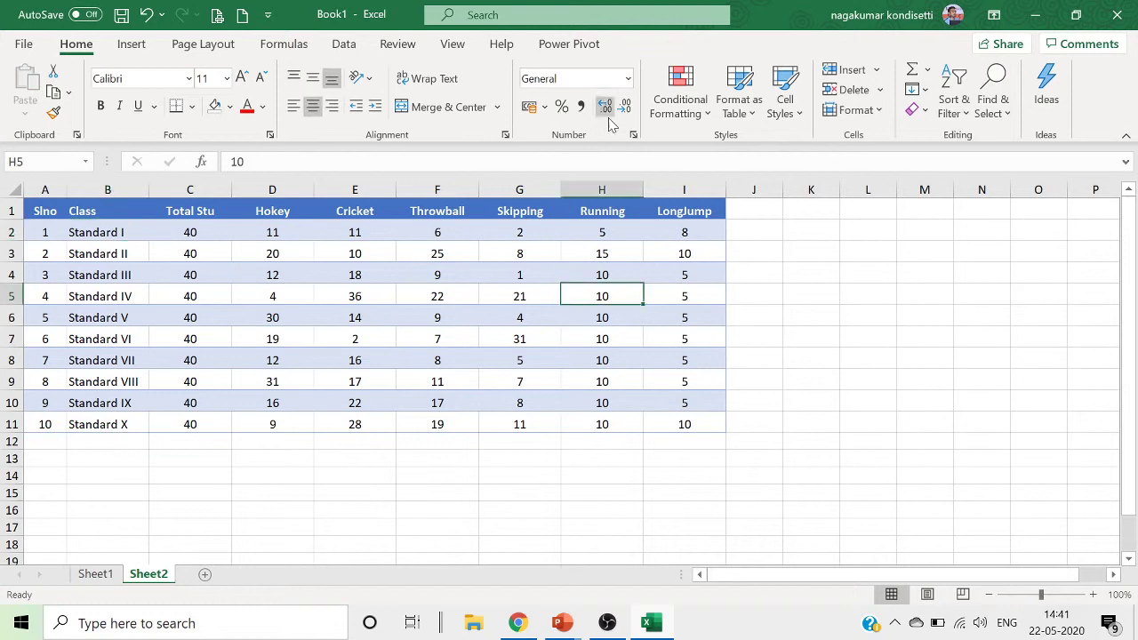
{"action": "left_click", "coordinate": [453, 313]}
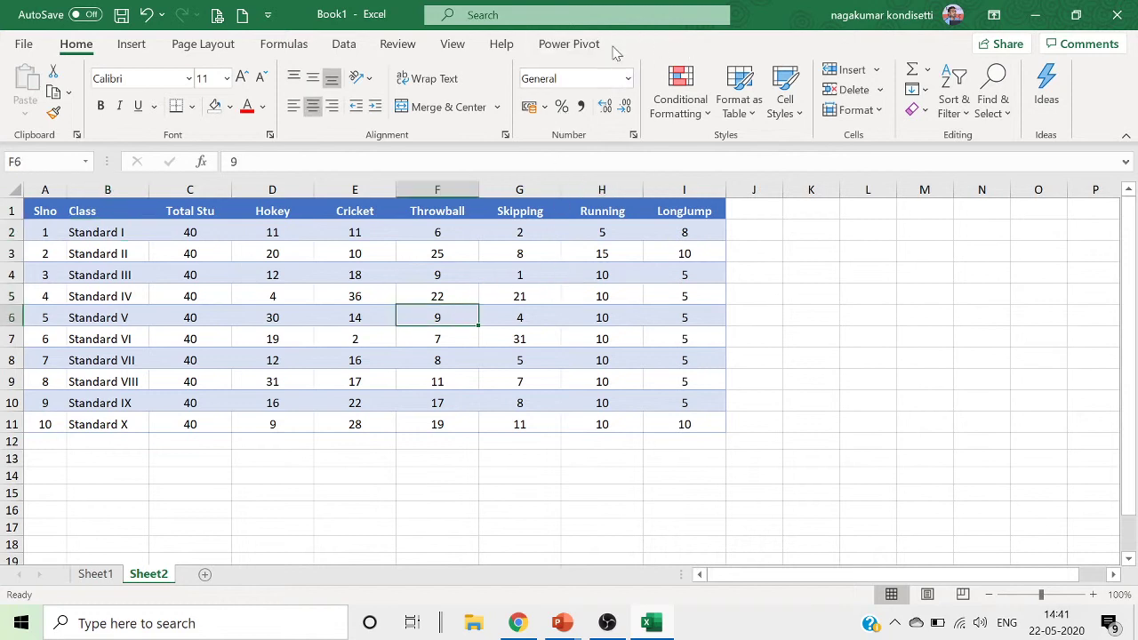
Enter the test text "ryrtytuyt" in cell J4 beside the Standard III row.
{"action": "left_click", "coordinate": [758, 322]}
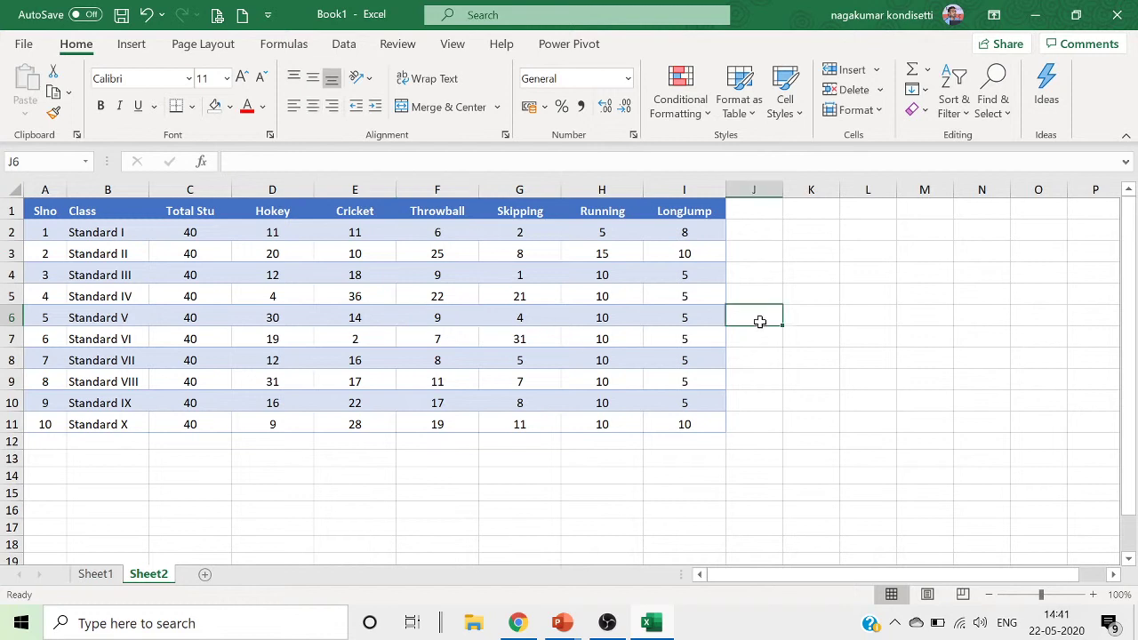
{"action": "left_click", "coordinate": [772, 276]}
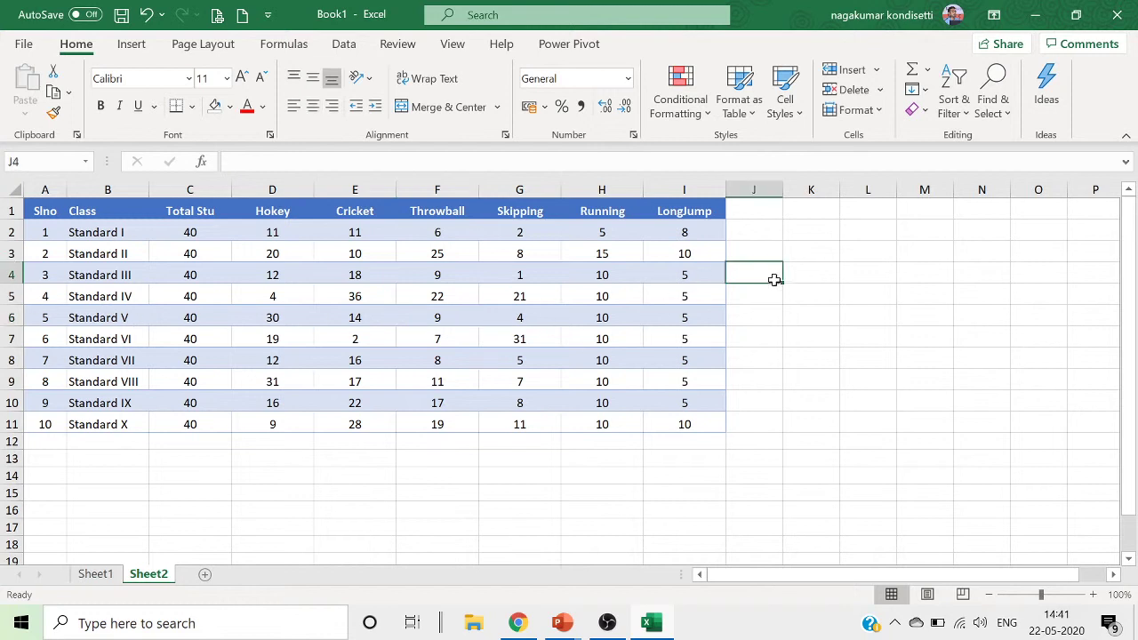
{"action": "type", "text": "ryrtytuyt"}
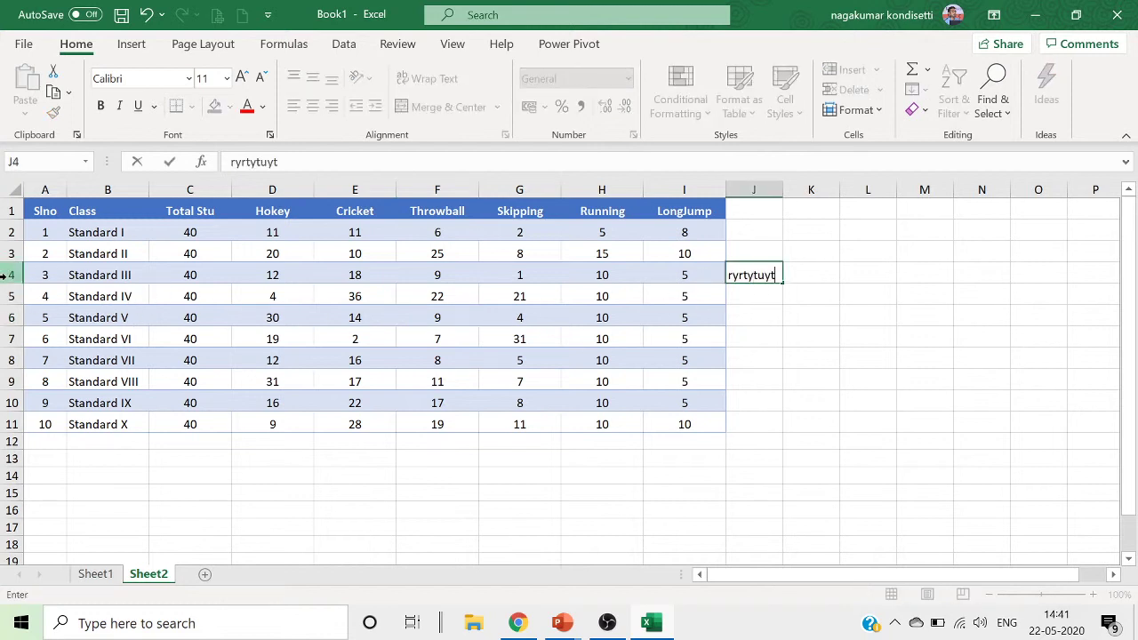
Delete the entire Standard III row from cell D4.
{"action": "left_click", "coordinate": [12, 274]}
{"action": "right_click", "coordinate": [12, 277]}
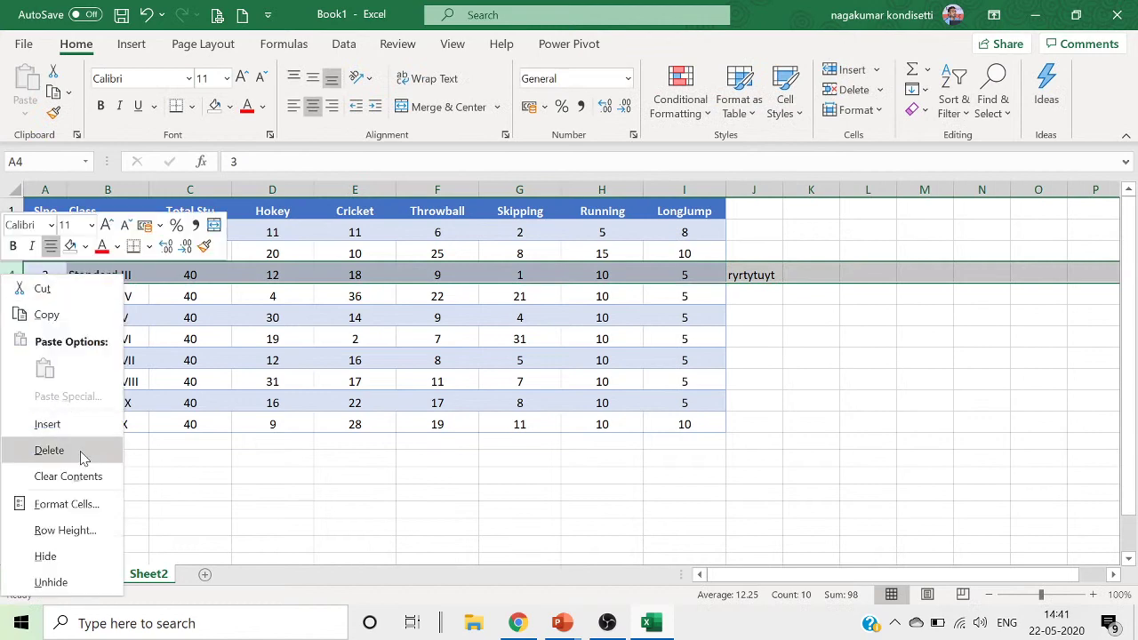
{"action": "left_click", "coordinate": [274, 273]}
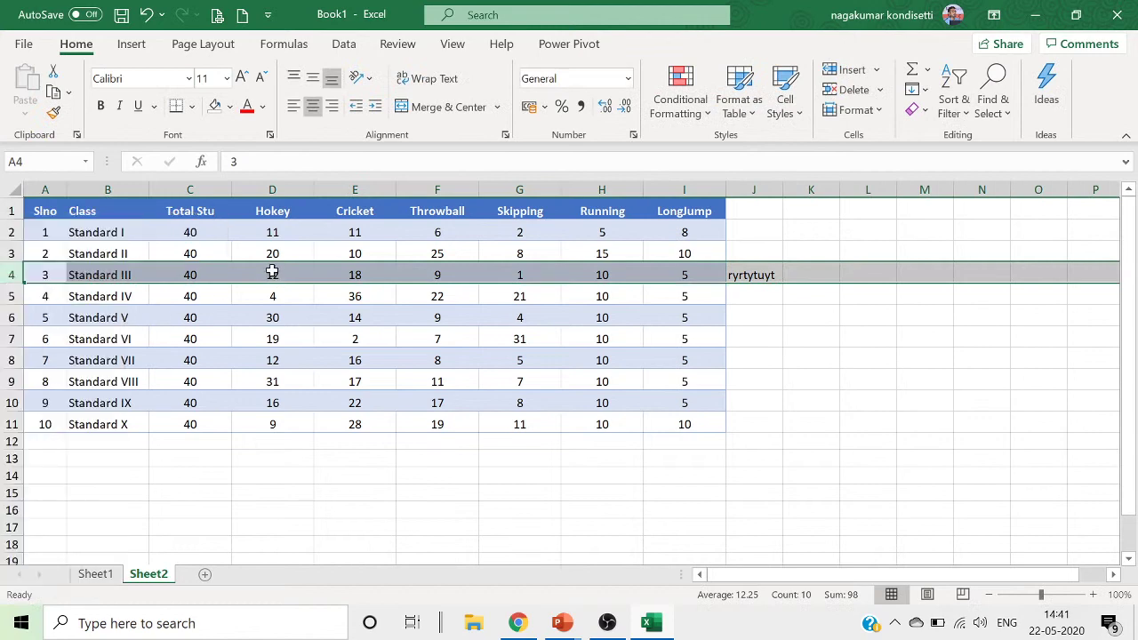
{"action": "left_click", "coordinate": [273, 273]}
{"action": "right_click", "coordinate": [274, 273]}
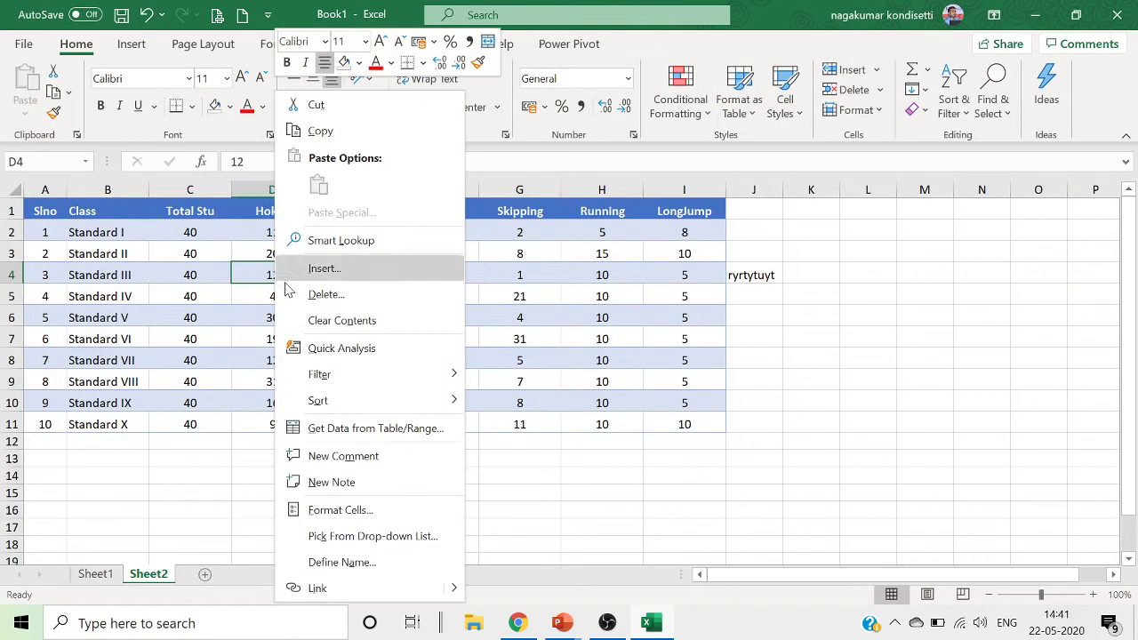
{"action": "left_click", "coordinate": [329, 294]}
{"action": "left_click", "coordinate": [291, 301]}
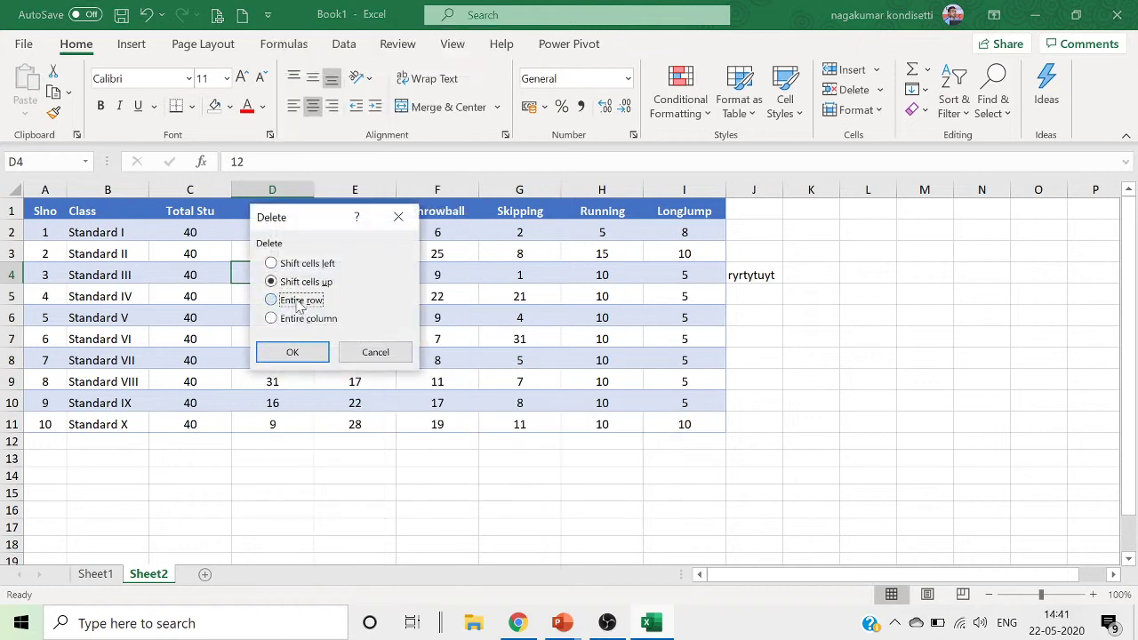
{"action": "left_click", "coordinate": [311, 352]}
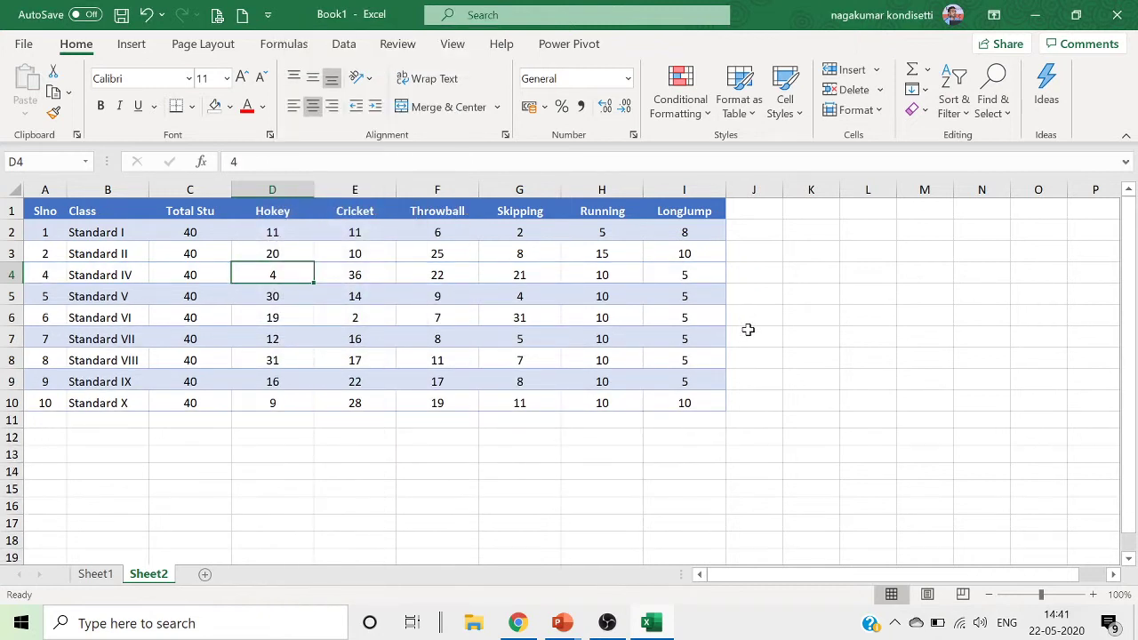
Undo the row deletion and clear the test text from cell J4.
{"action": "key", "text": "ctrl+z"}
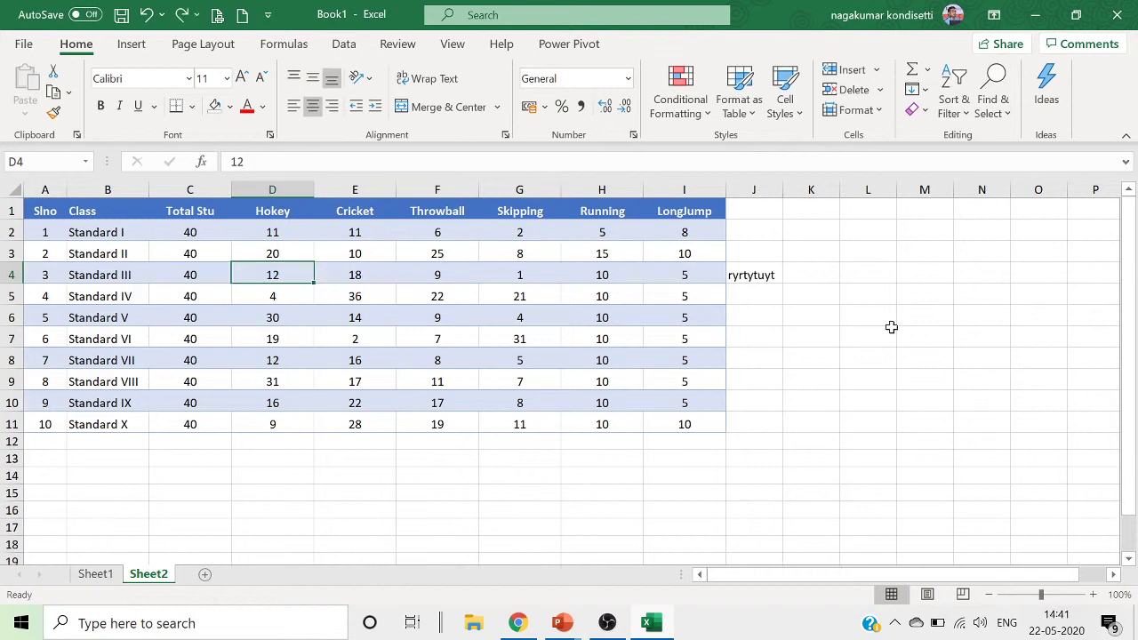
{"action": "left_click", "coordinate": [779, 276]}
{"action": "key", "text": "Delete"}
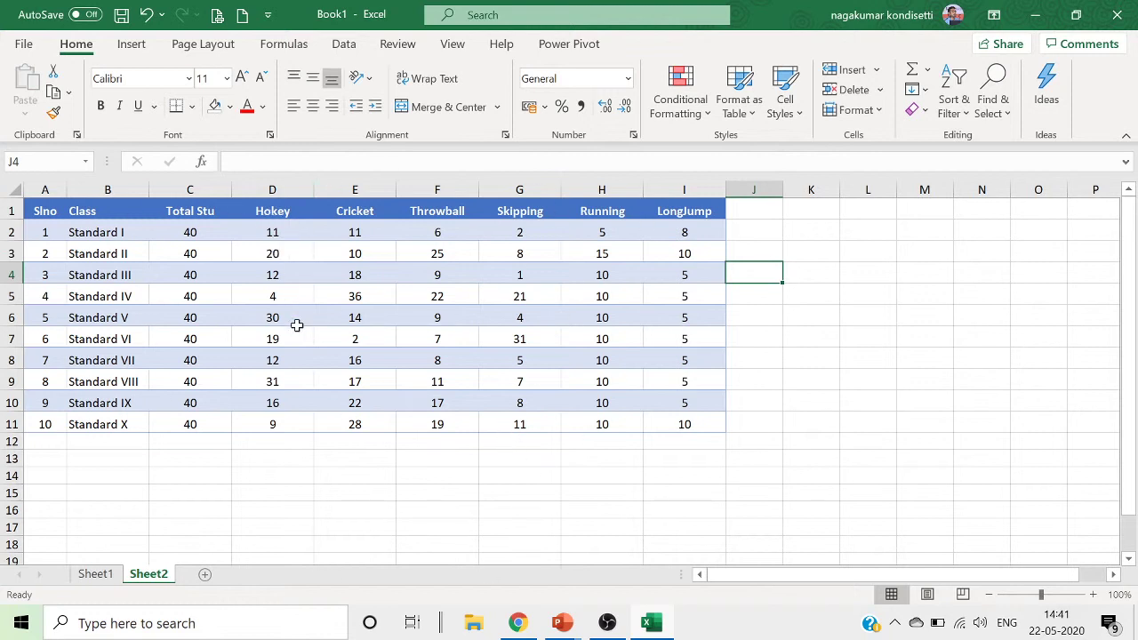
Create a table with headers from the data range A1:I11.
{"action": "left_click_drag", "start_coordinate": [36, 208], "coordinate": [683, 421]}
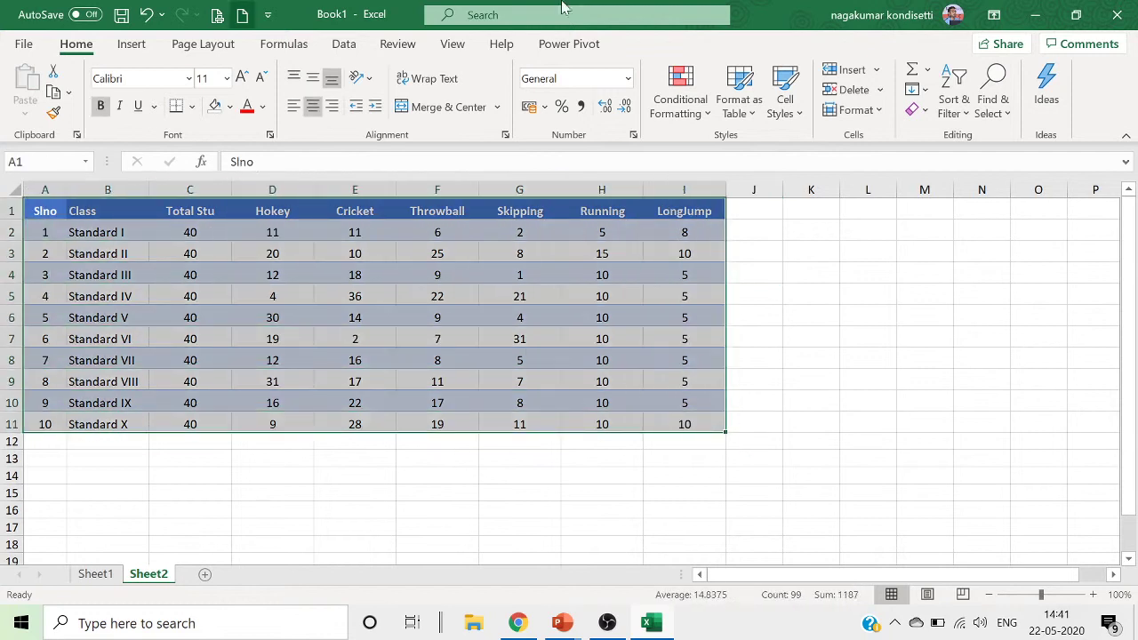
{"action": "left_click", "coordinate": [125, 48]}
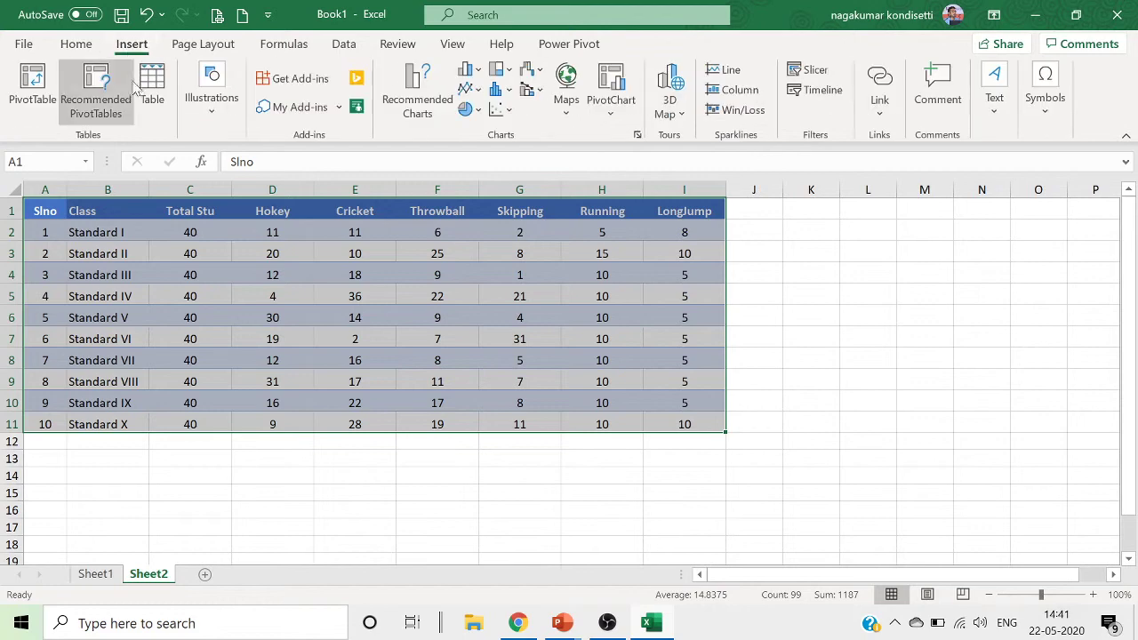
{"action": "left_click", "coordinate": [152, 89]}
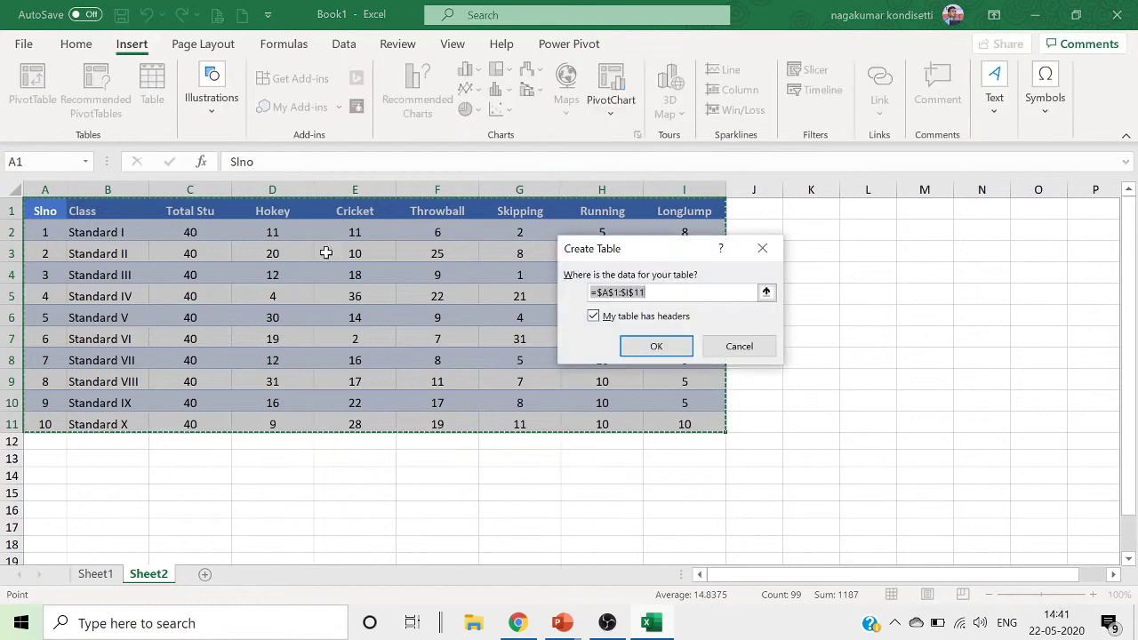
{"action": "left_click", "coordinate": [657, 351]}
{"action": "left_click", "coordinate": [894, 357]}
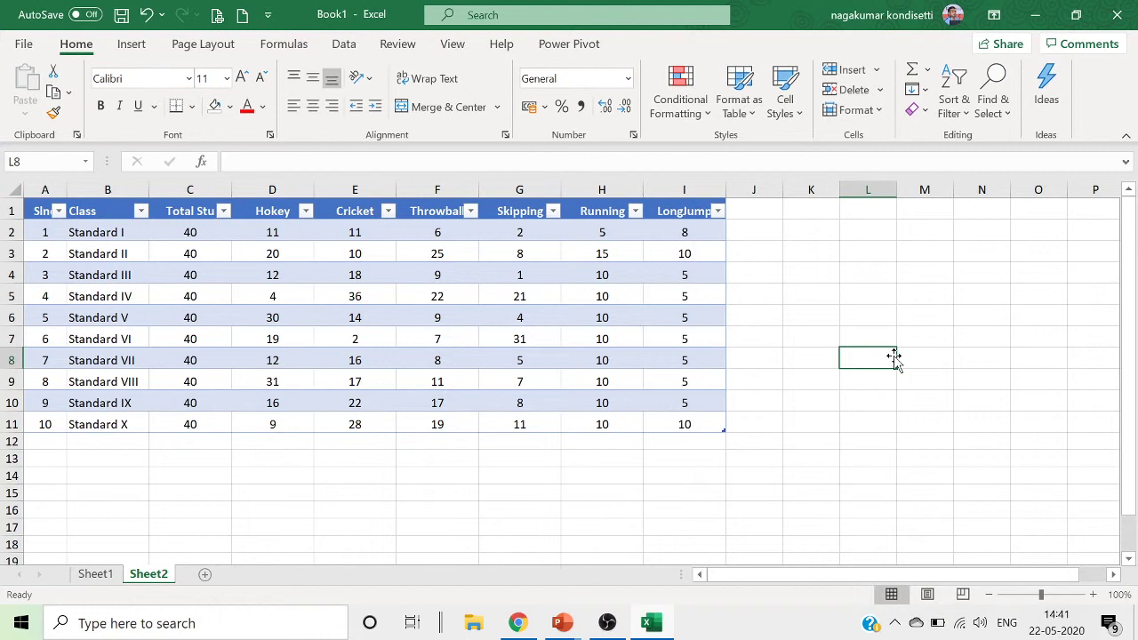
Convert the table in A1:I11 to a normal range and select cells inside and outside it to check for table tools.
{"action": "left_click", "coordinate": [53, 212]}
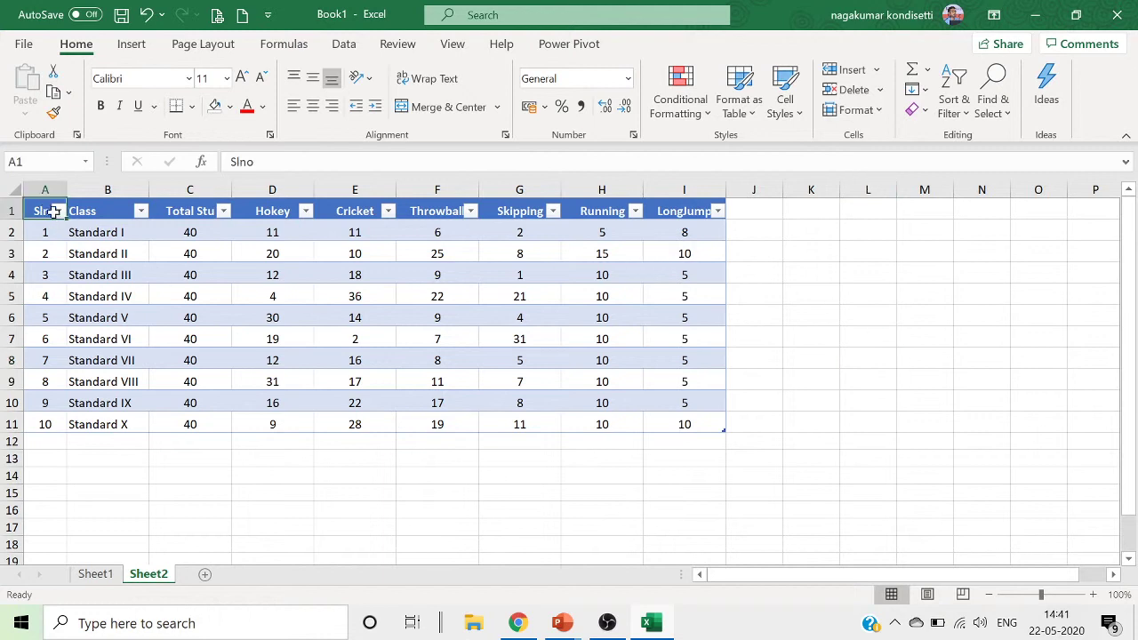
{"action": "left_click_drag", "start_coordinate": [53, 212], "coordinate": [657, 419]}
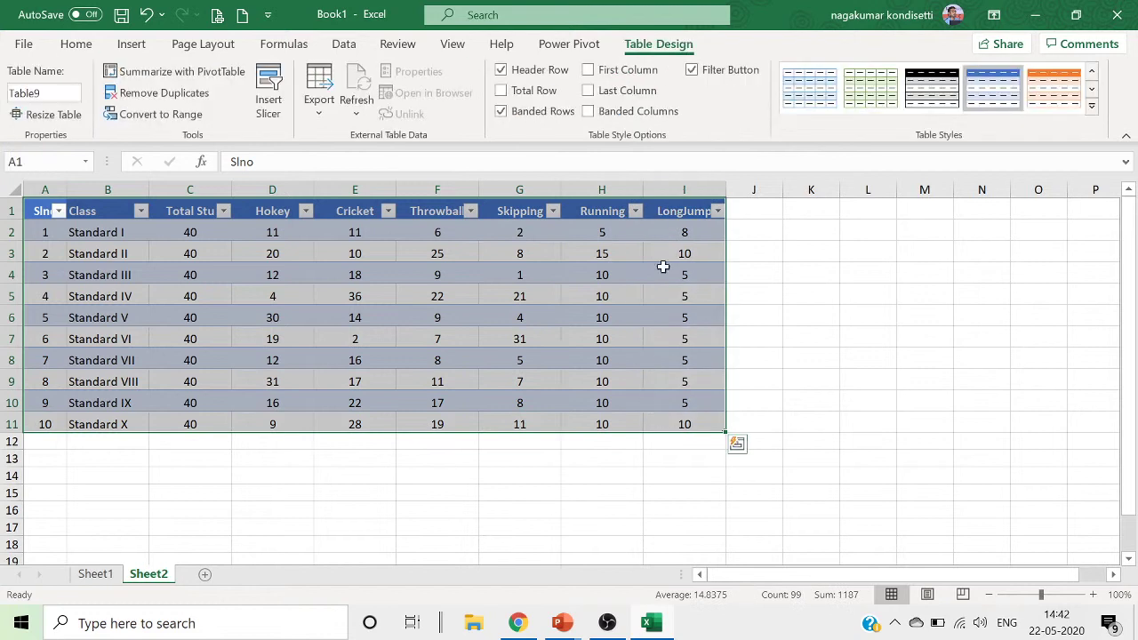
{"action": "left_click", "coordinate": [176, 115]}
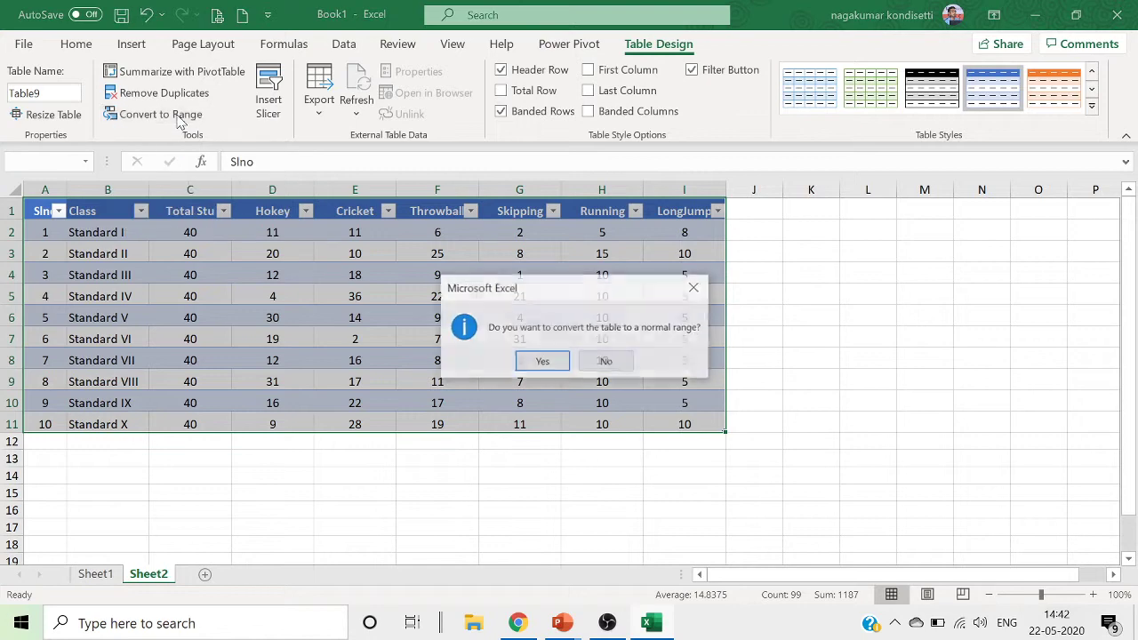
{"action": "left_click", "coordinate": [536, 361]}
{"action": "left_click", "coordinate": [681, 357]}
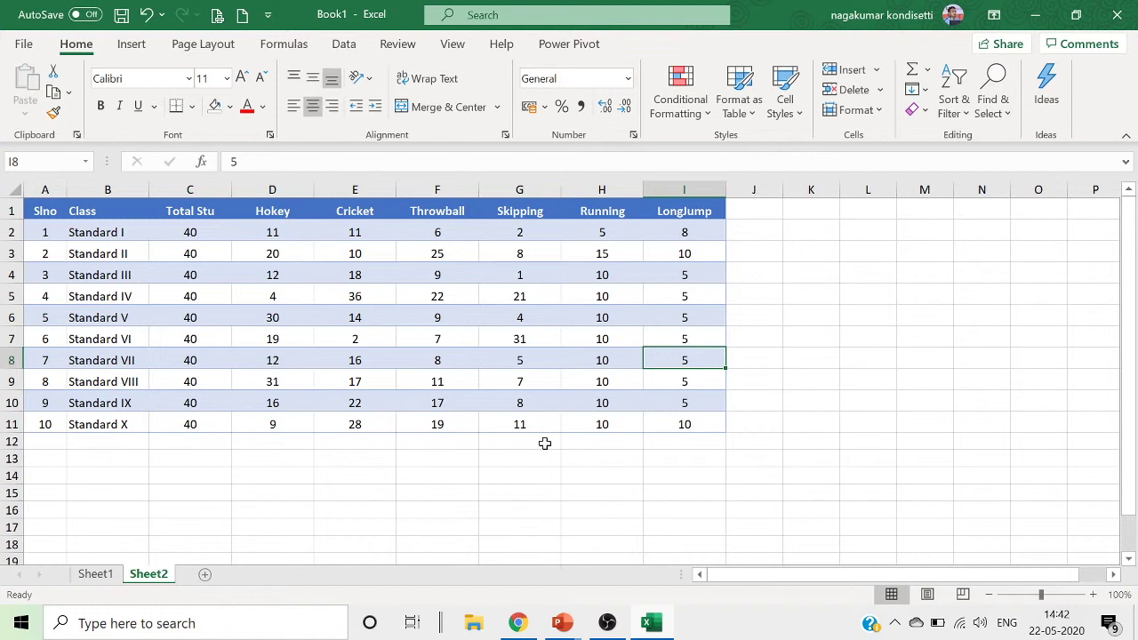
{"action": "left_click", "coordinate": [327, 295]}
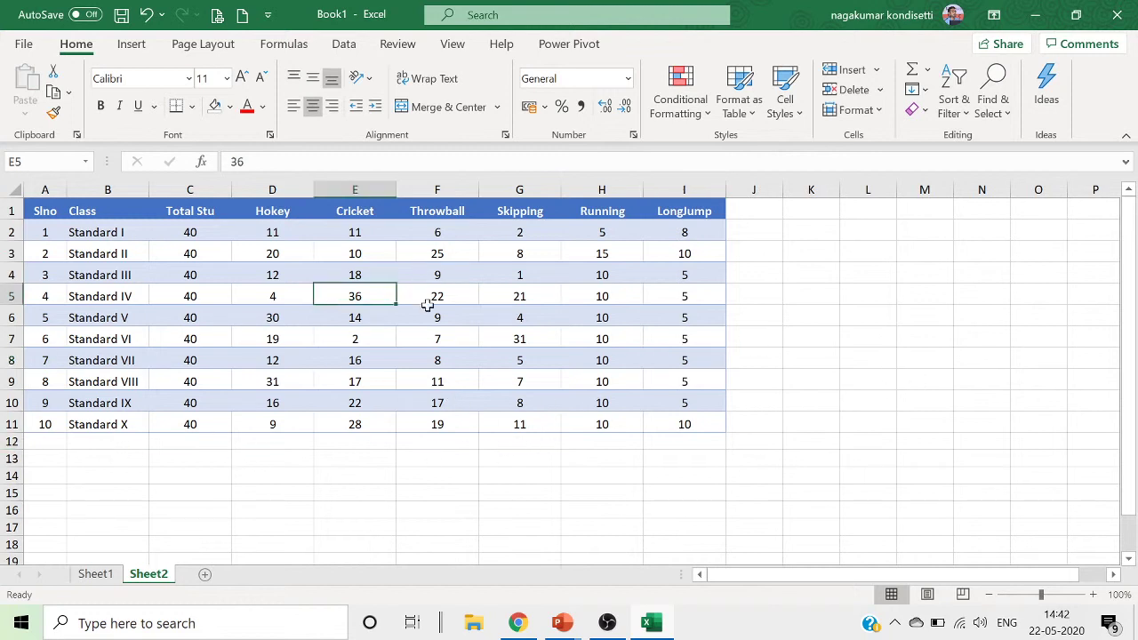
{"action": "left_click", "coordinate": [788, 313]}
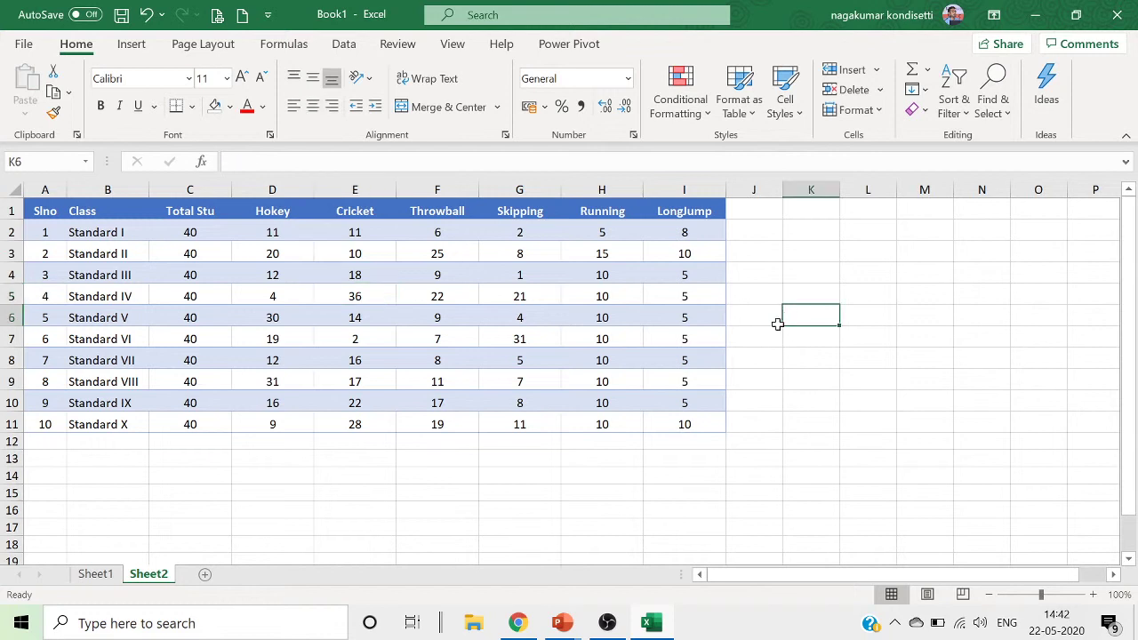
{"action": "left_click", "coordinate": [774, 324]}
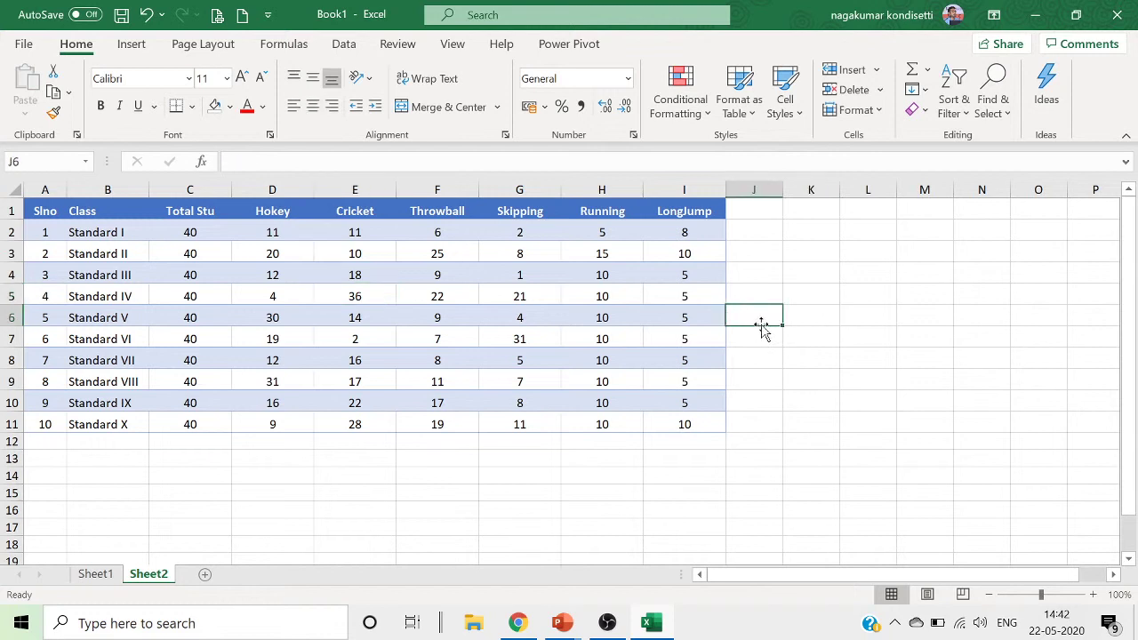
Define the workbook-scoped name Mytable for the range A1:I11 on Sheet2.
{"action": "left_click_drag", "start_coordinate": [38, 211], "coordinate": [666, 421]}
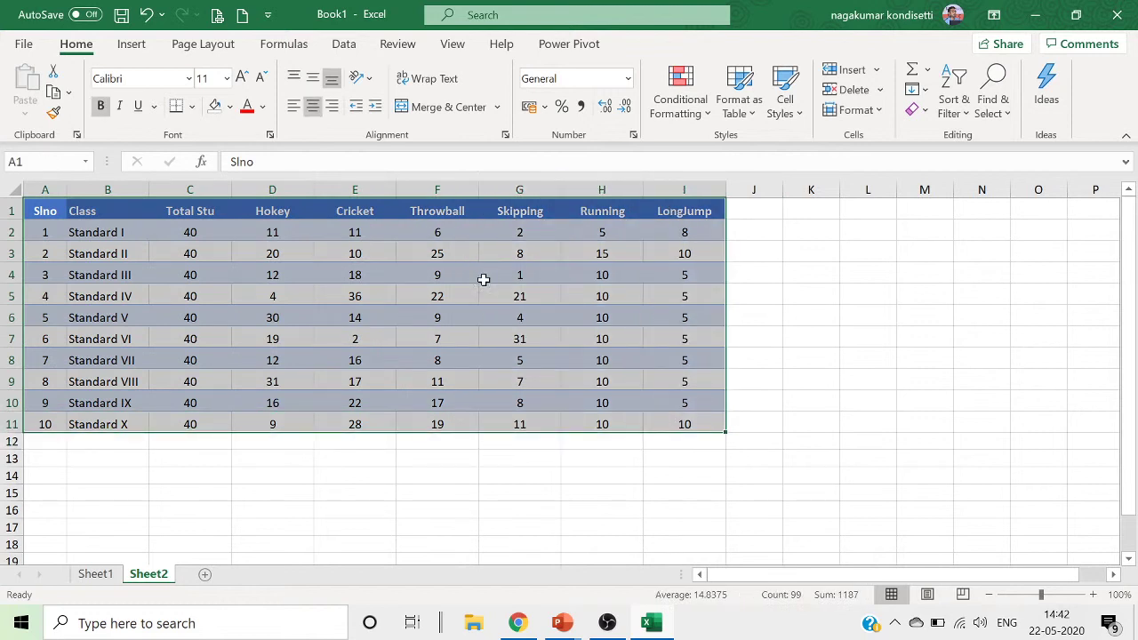
{"action": "left_click", "coordinate": [350, 50]}
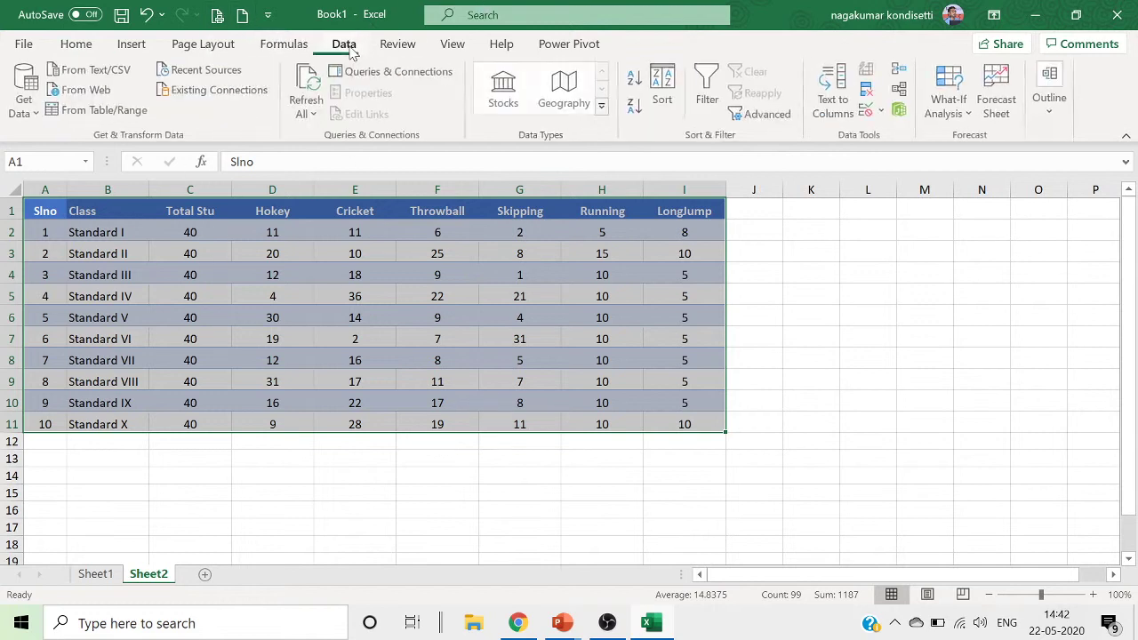
{"action": "left_click", "coordinate": [397, 47]}
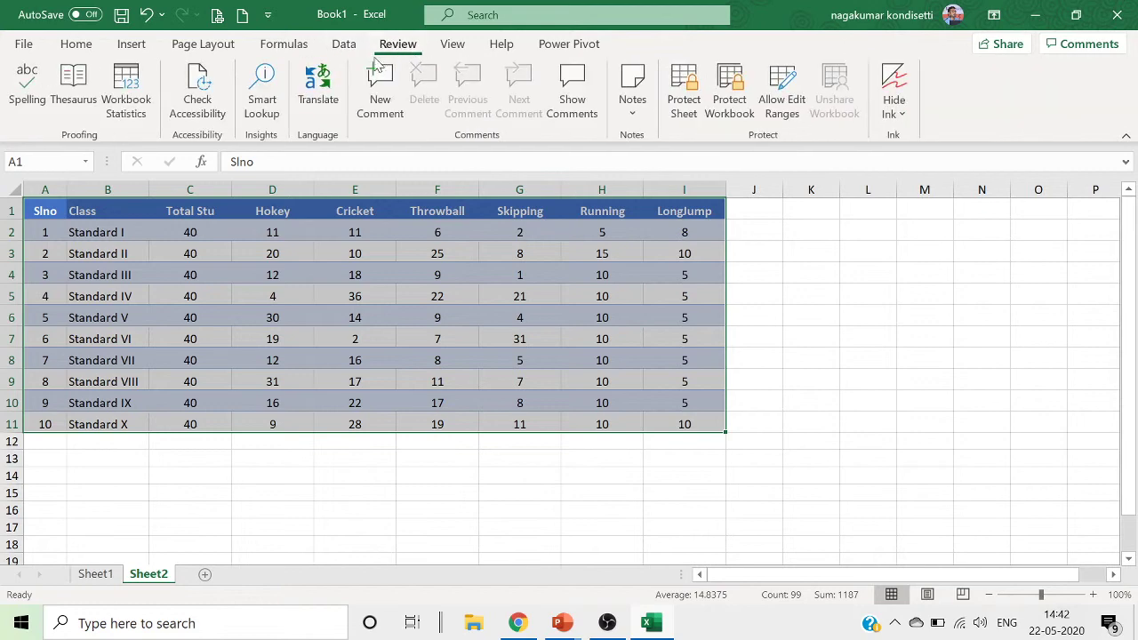
{"action": "left_click", "coordinate": [451, 49]}
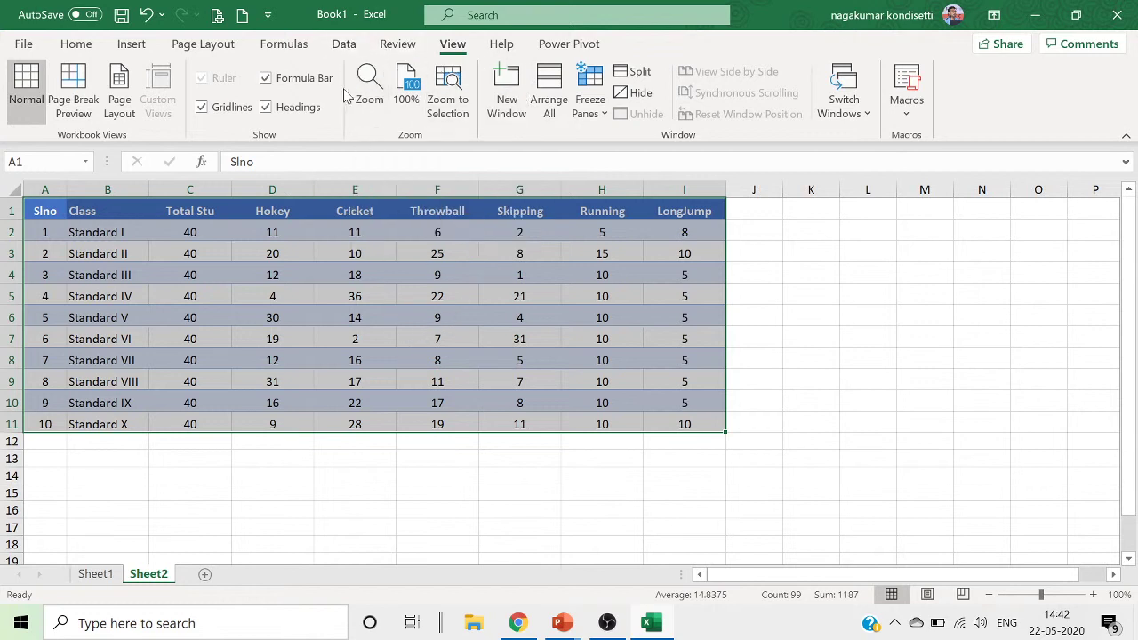
{"action": "left_click", "coordinate": [226, 48]}
{"action": "left_click", "coordinate": [301, 45]}
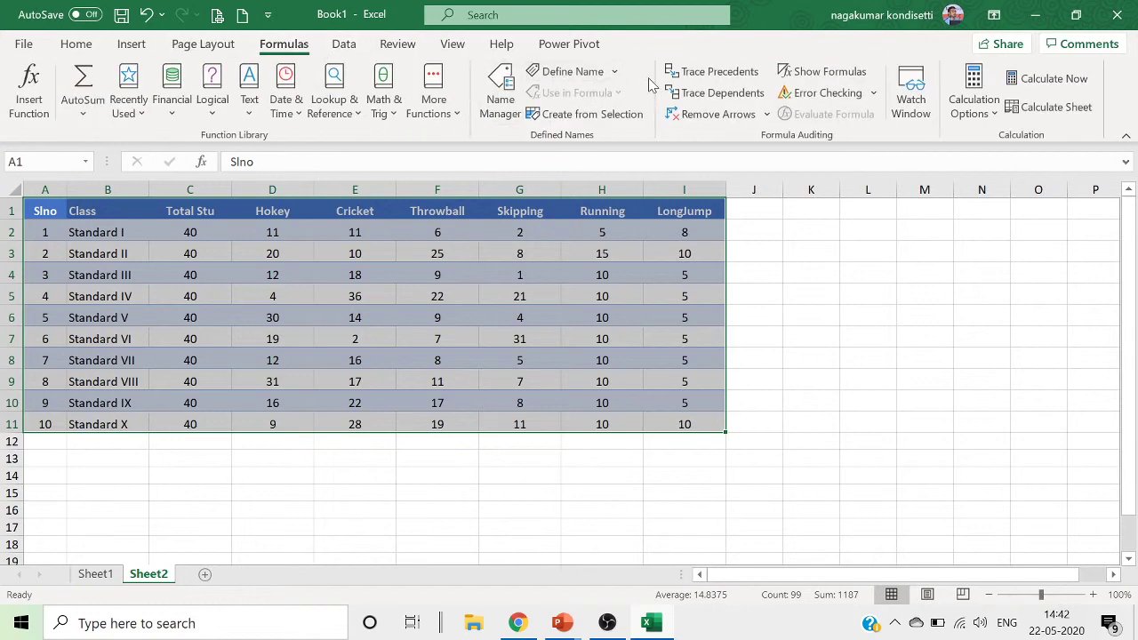
{"action": "left_click", "coordinate": [573, 72]}
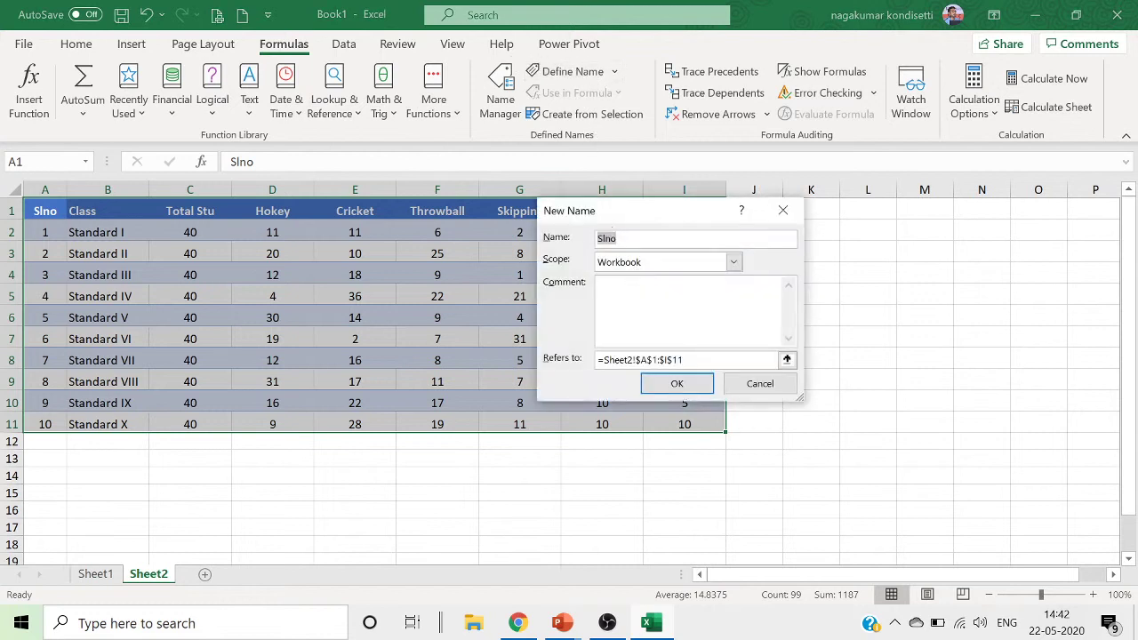
{"action": "type", "text": "Mytable"}
{"action": "left_click", "coordinate": [677, 383]}
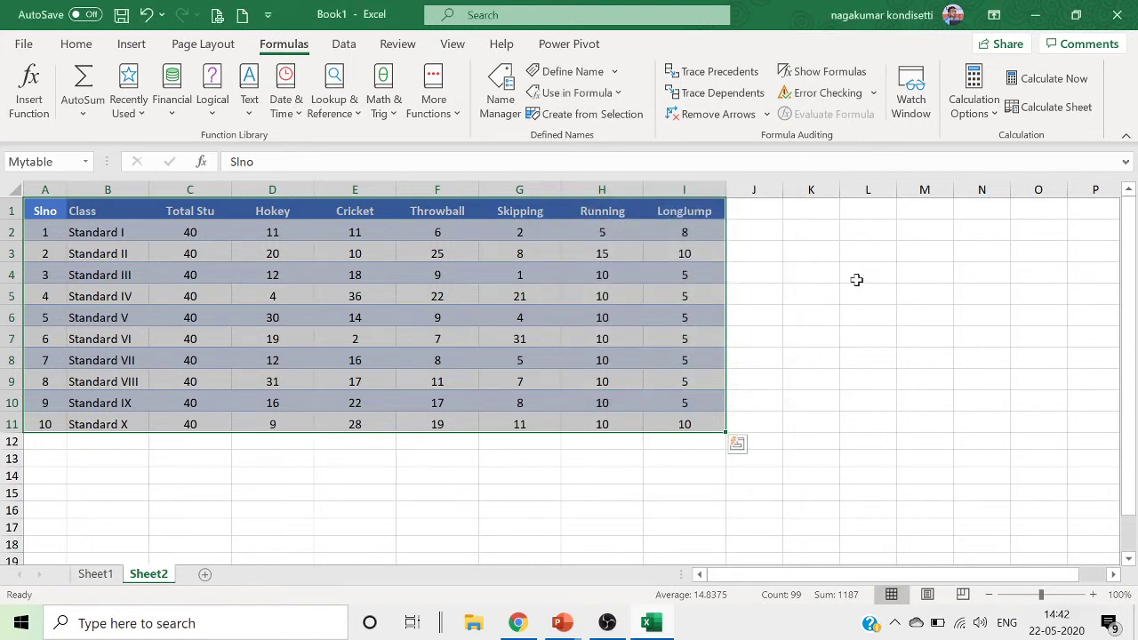
{"action": "left_click", "coordinate": [885, 313]}
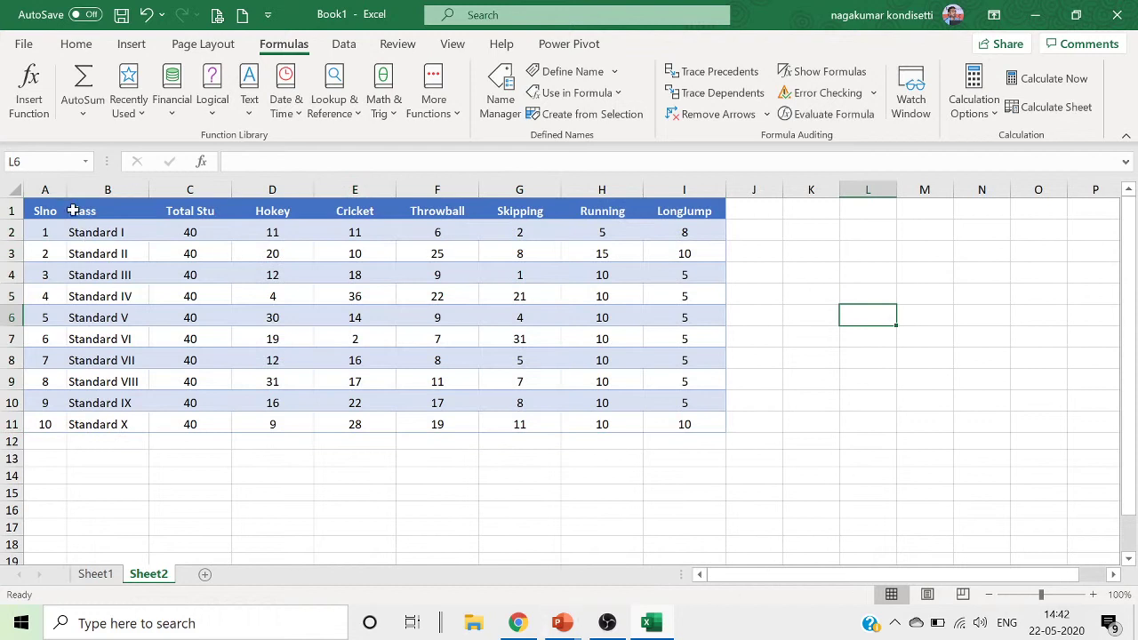
Create a table with headers from the named range Mytable and open its table name for editing.
{"action": "left_click_drag", "start_coordinate": [43, 211], "coordinate": [702, 425]}
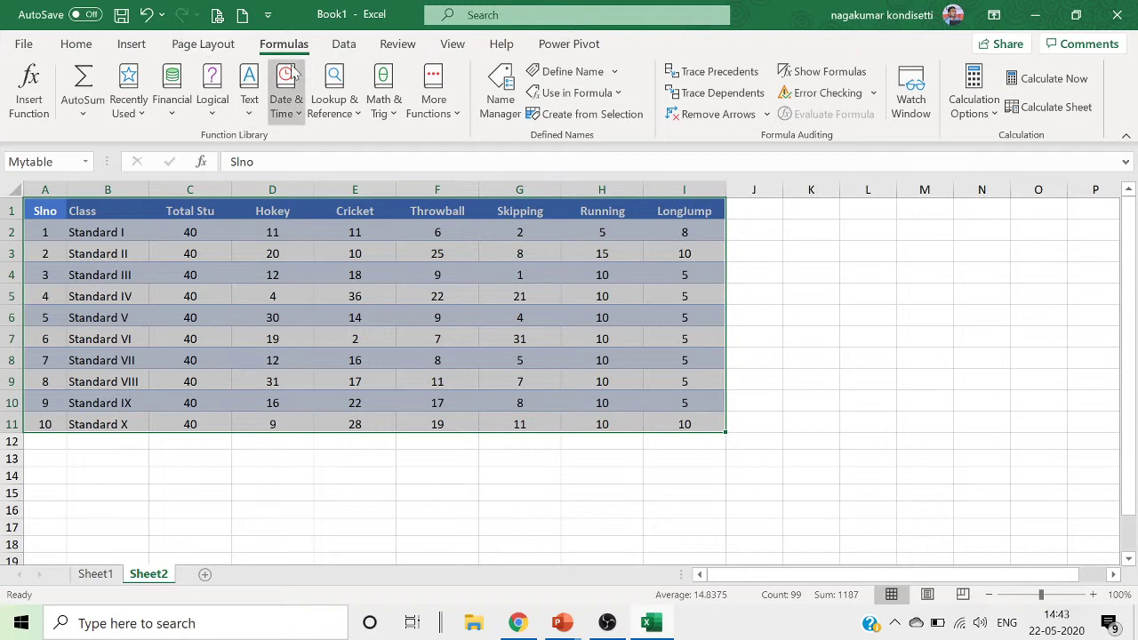
{"action": "left_click", "coordinate": [125, 46]}
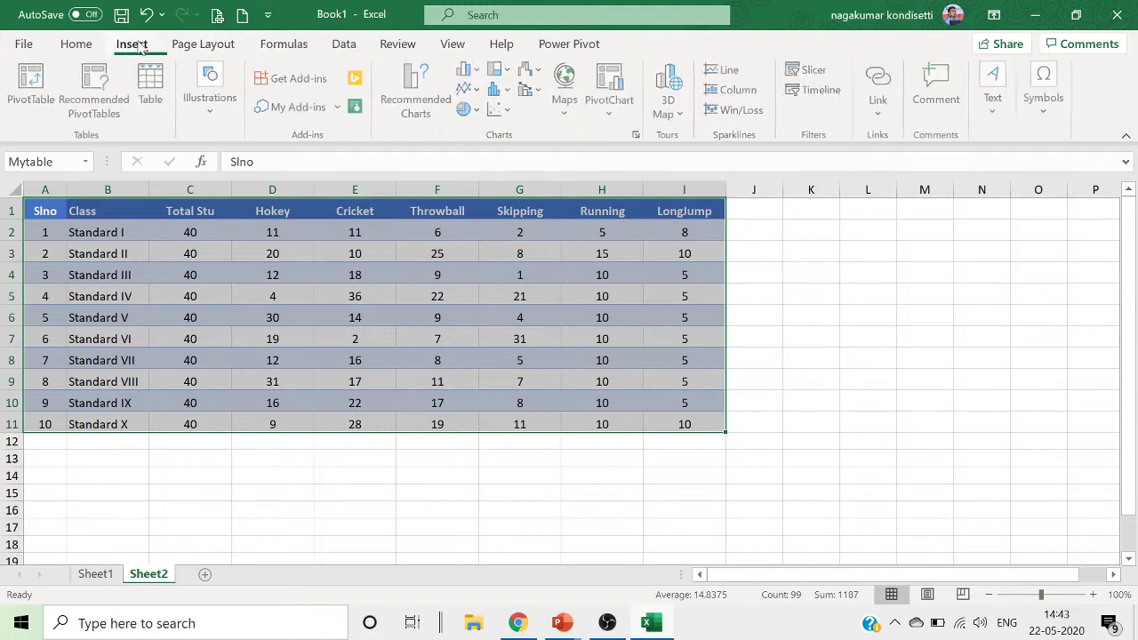
{"action": "left_click", "coordinate": [152, 89]}
{"action": "left_click", "coordinate": [665, 347]}
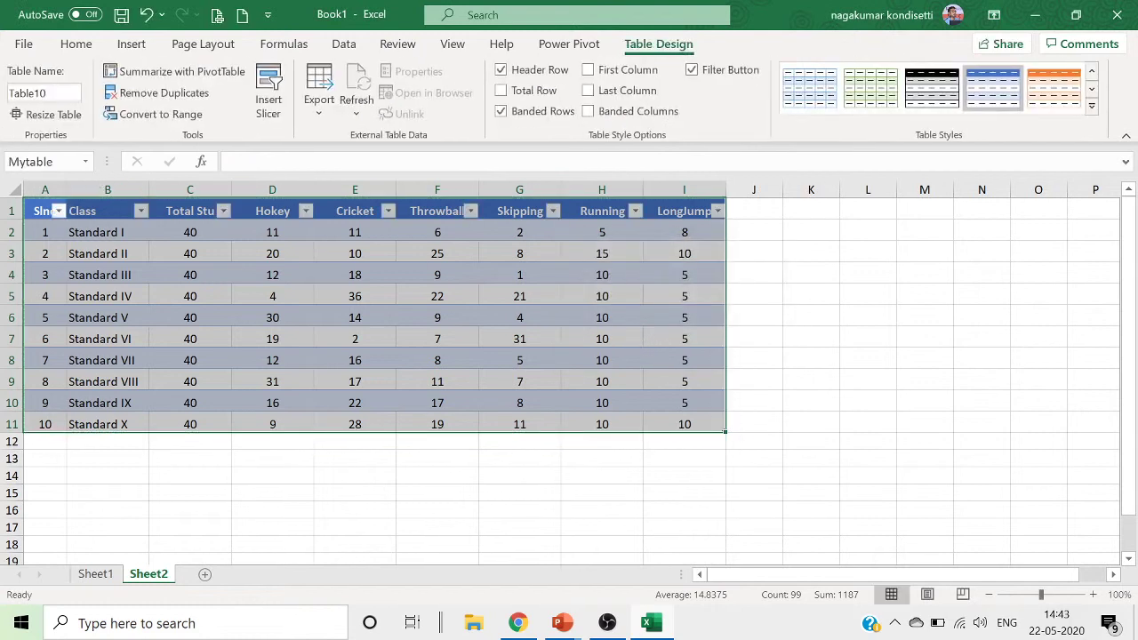
{"action": "left_click", "coordinate": [58, 93]}
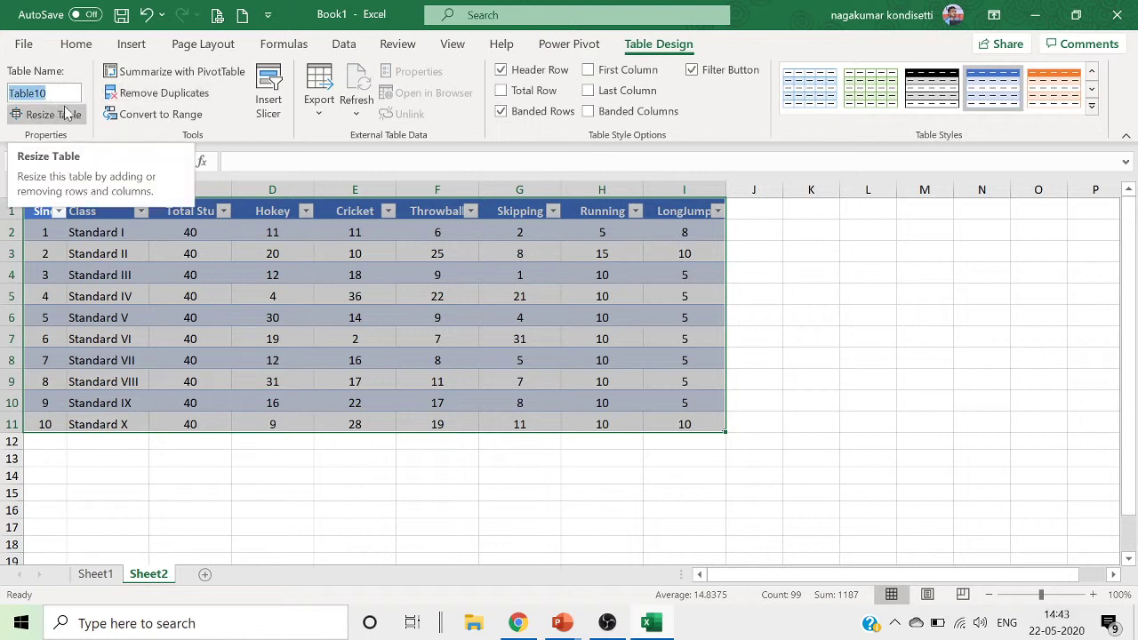
{"action": "left_click", "coordinate": [893, 401]}
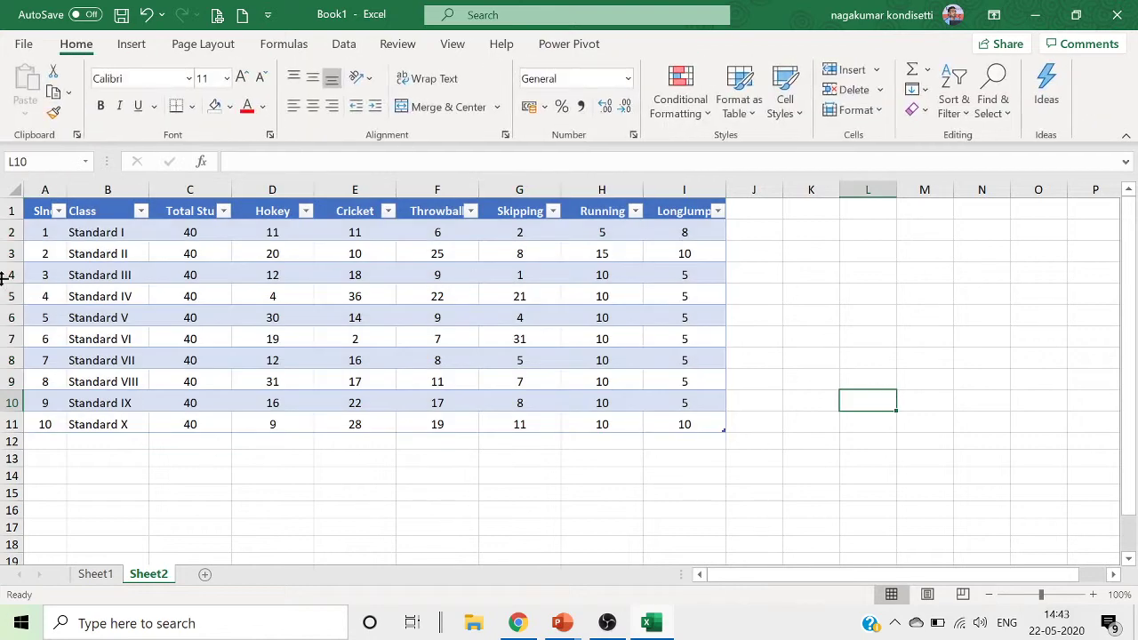
Rename the table in A1:I11 as table1 and select a cell inside it to check the name.
{"action": "left_click_drag", "start_coordinate": [40, 206], "coordinate": [701, 421]}
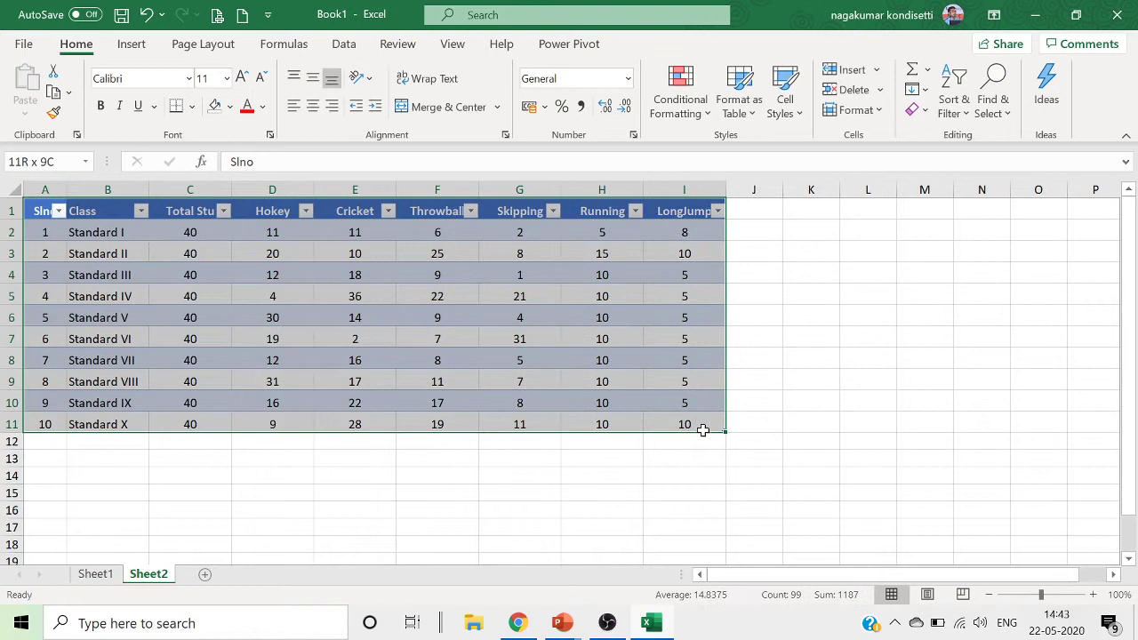
{"action": "left_click_drag", "start_coordinate": [702, 430], "coordinate": [703, 436]}
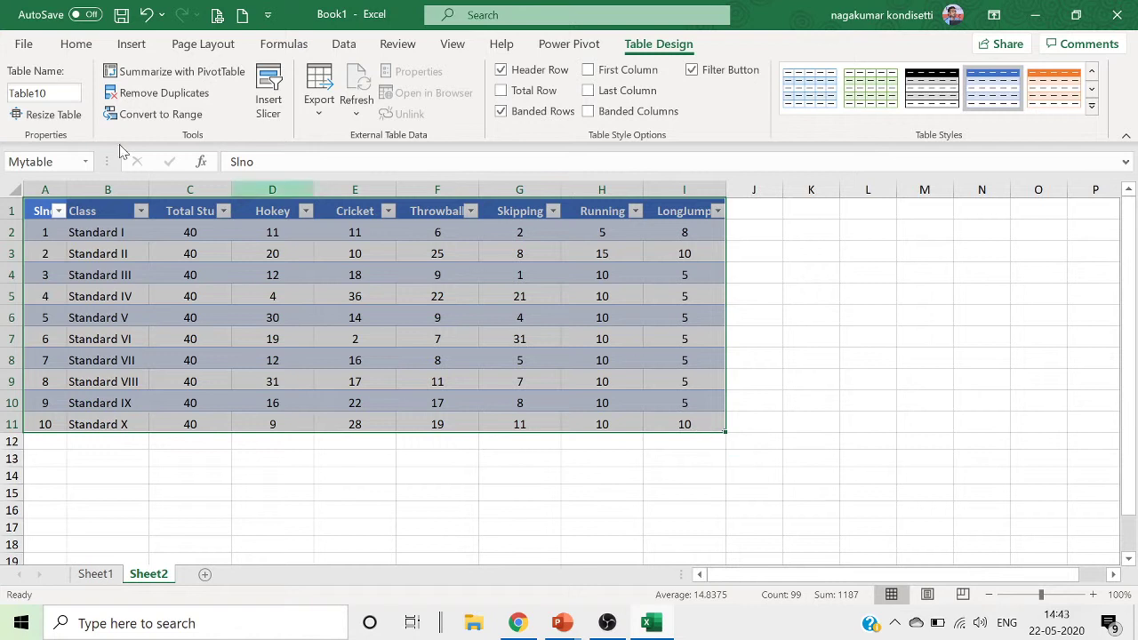
{"action": "left_click", "coordinate": [40, 92]}
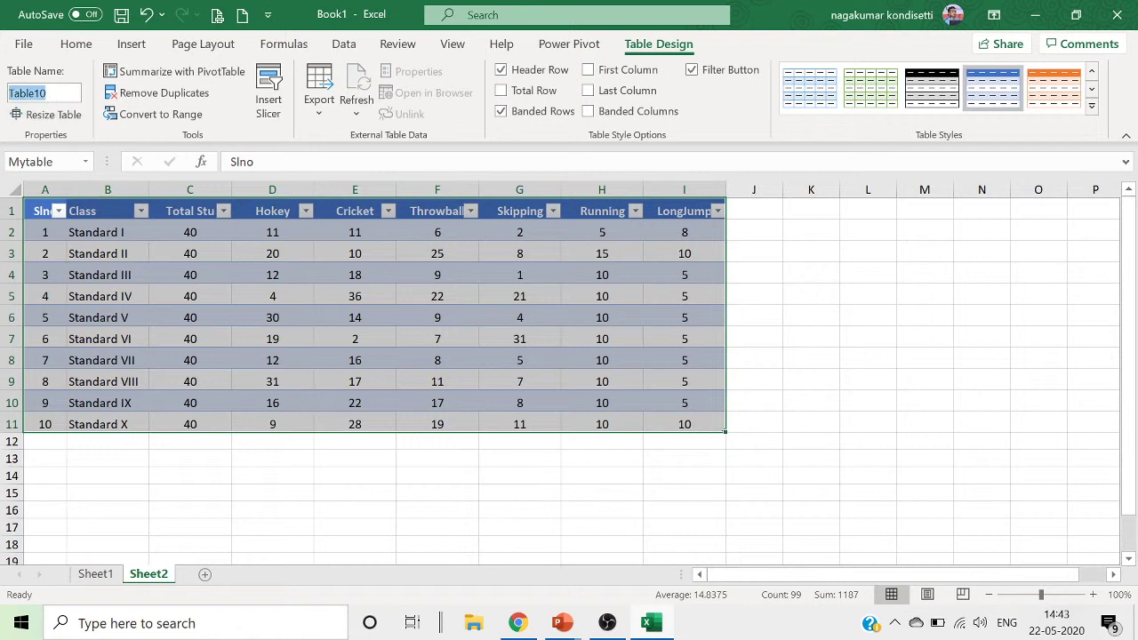
{"action": "key", "text": "BackSpace"}
{"action": "left_click", "coordinate": [900, 417]}
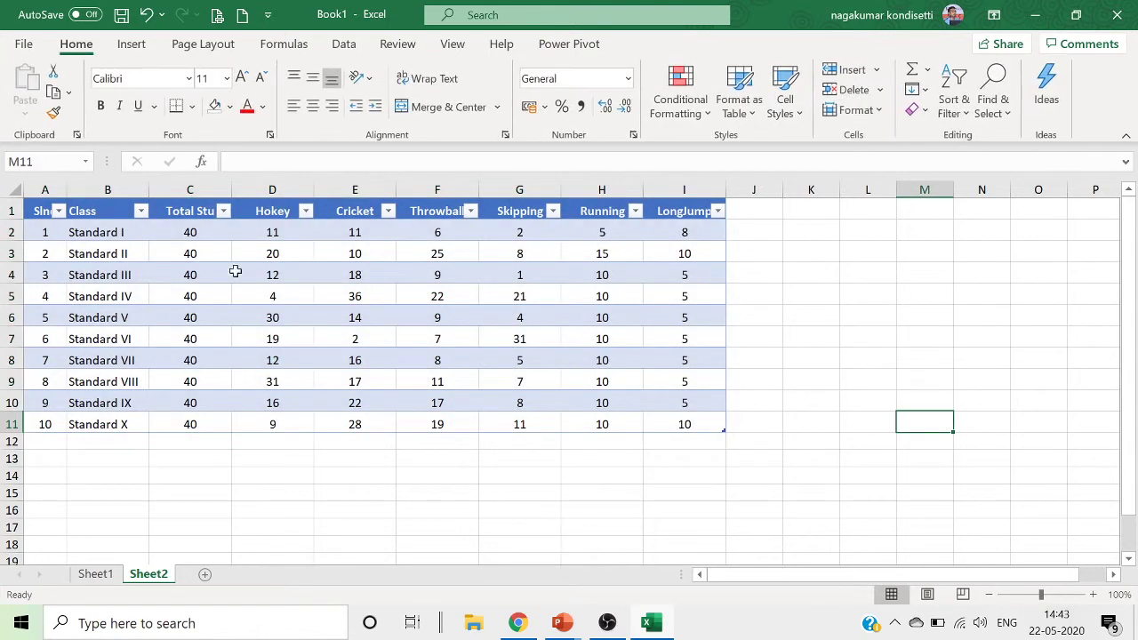
{"action": "left_click", "coordinate": [329, 258]}
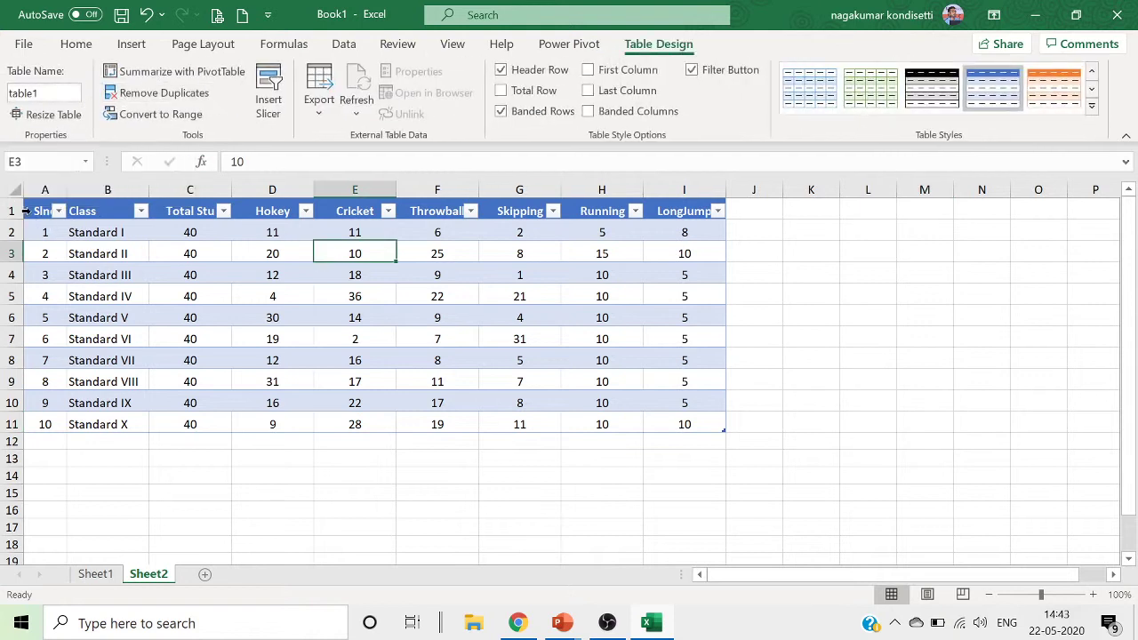
Convert the whole table1 table to a normal range.
{"action": "left_click_drag", "start_coordinate": [39, 209], "coordinate": [673, 416]}
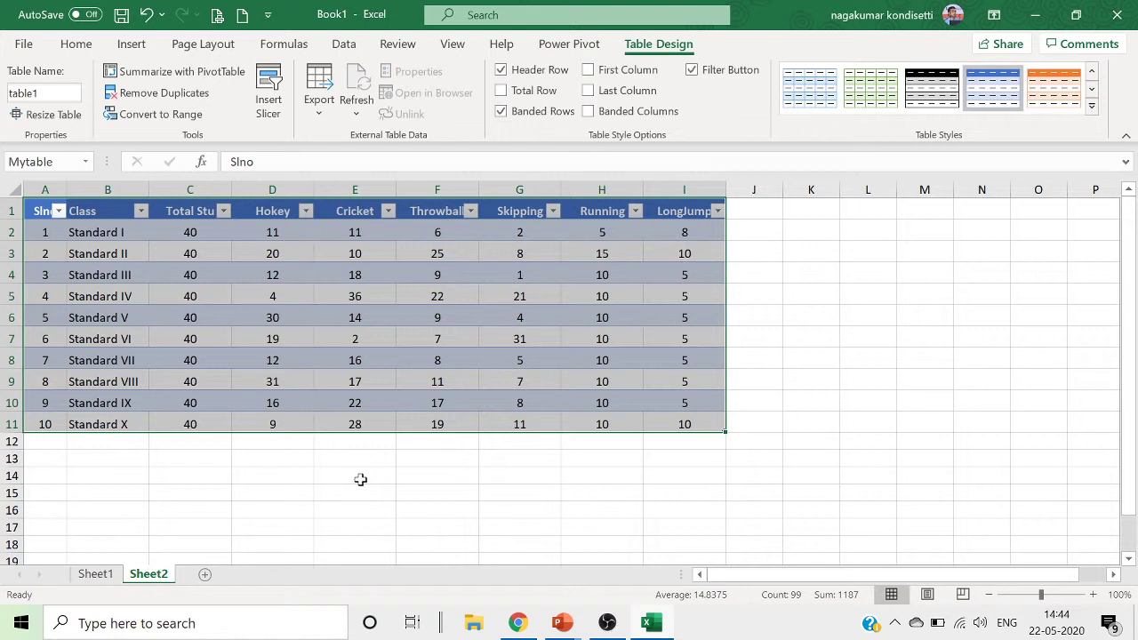
{"action": "left_click", "coordinate": [184, 122]}
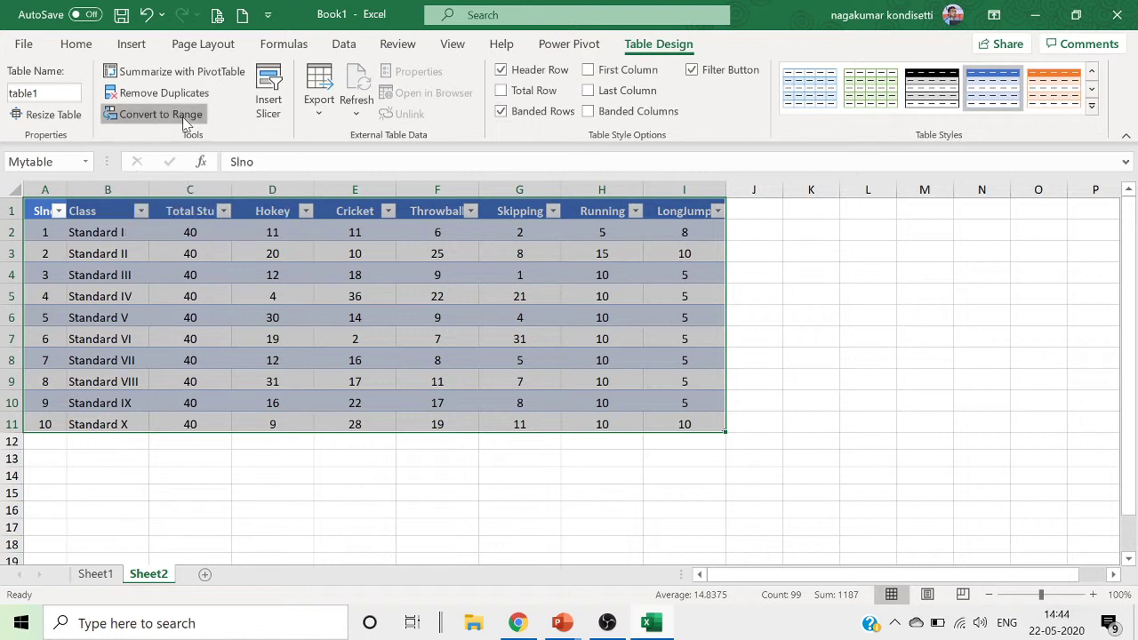
{"action": "left_click", "coordinate": [540, 362]}
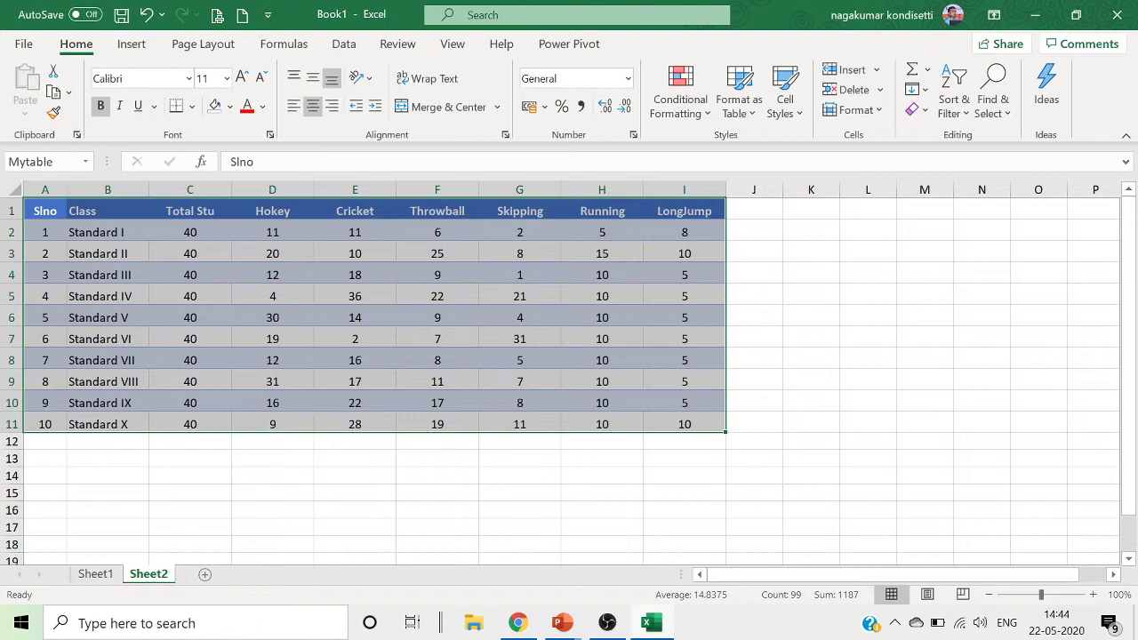
Recreate a table with headers from A1:I11 and deselect it, leaving its default table name.
{"action": "left_click_drag", "start_coordinate": [40, 210], "coordinate": [665, 426]}
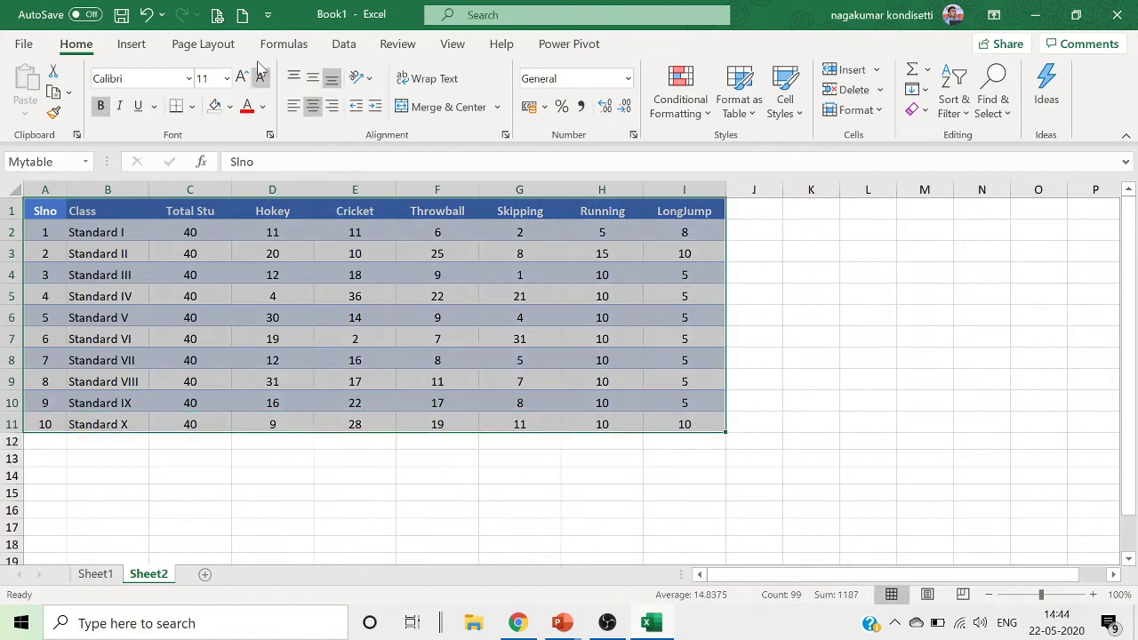
{"action": "left_click", "coordinate": [131, 43]}
{"action": "left_click", "coordinate": [152, 98]}
{"action": "left_click", "coordinate": [654, 346]}
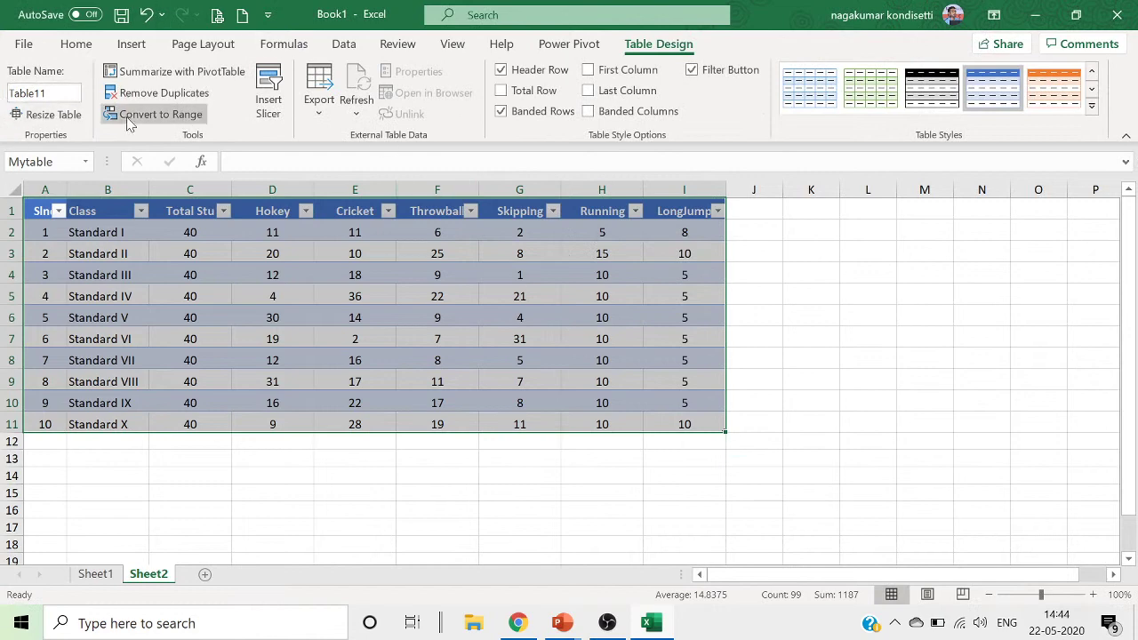
{"action": "left_click", "coordinate": [61, 97]}
{"action": "left_click", "coordinate": [867, 423]}
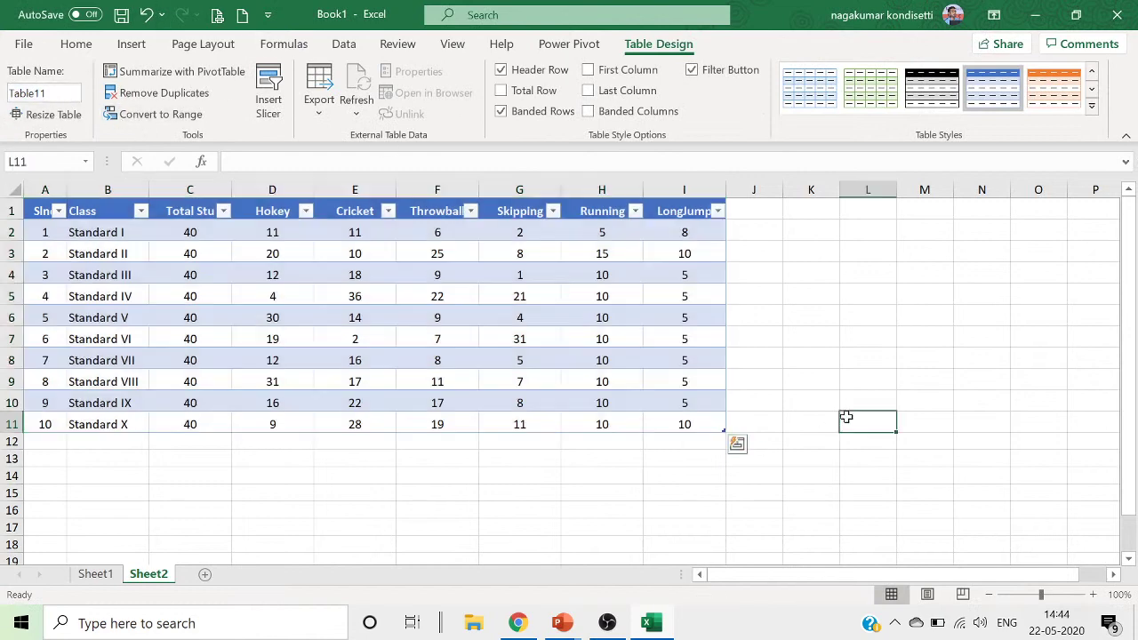
Select the whole table A1:I11, headers included, to check the name assigned to the range.
{"action": "left_click", "coordinate": [368, 297]}
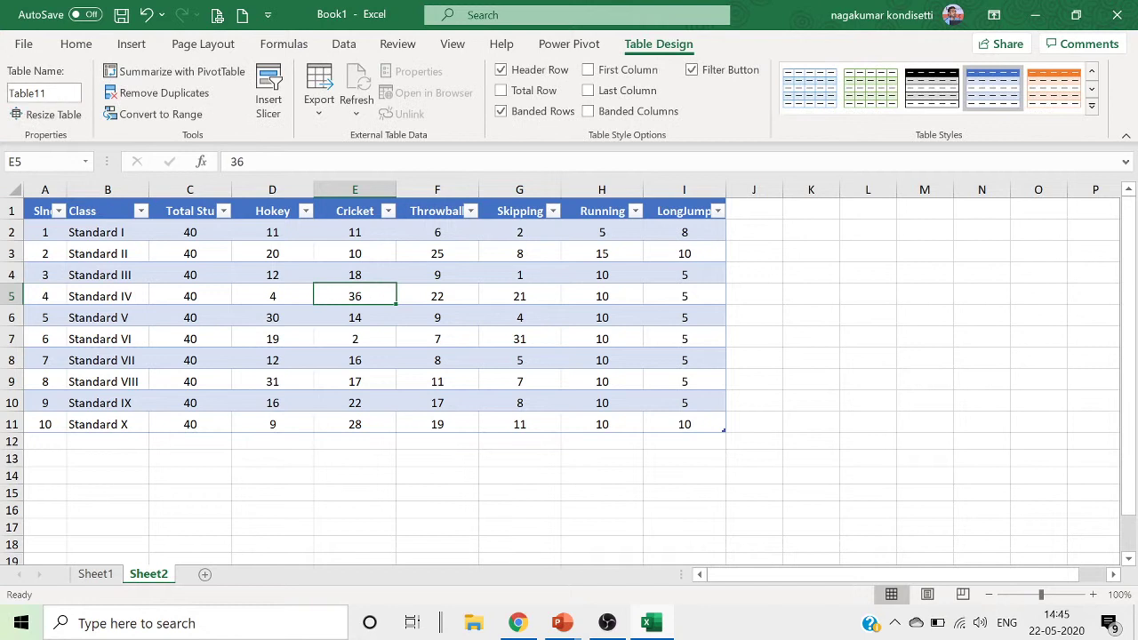
{"action": "left_click", "coordinate": [41, 198]}
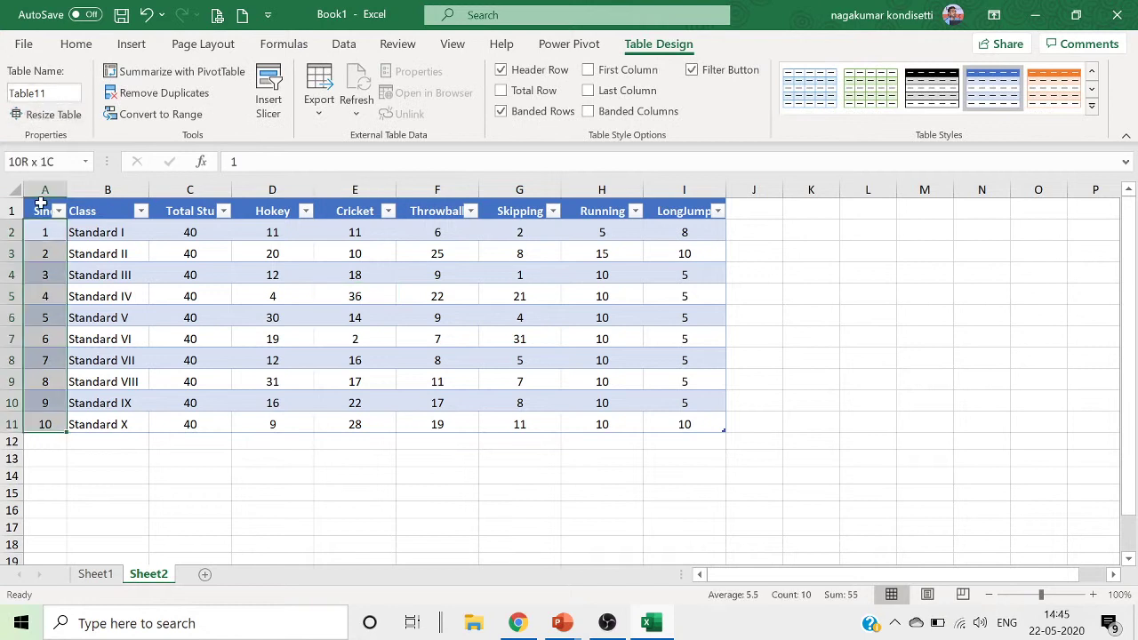
{"action": "left_click", "coordinate": [41, 198]}
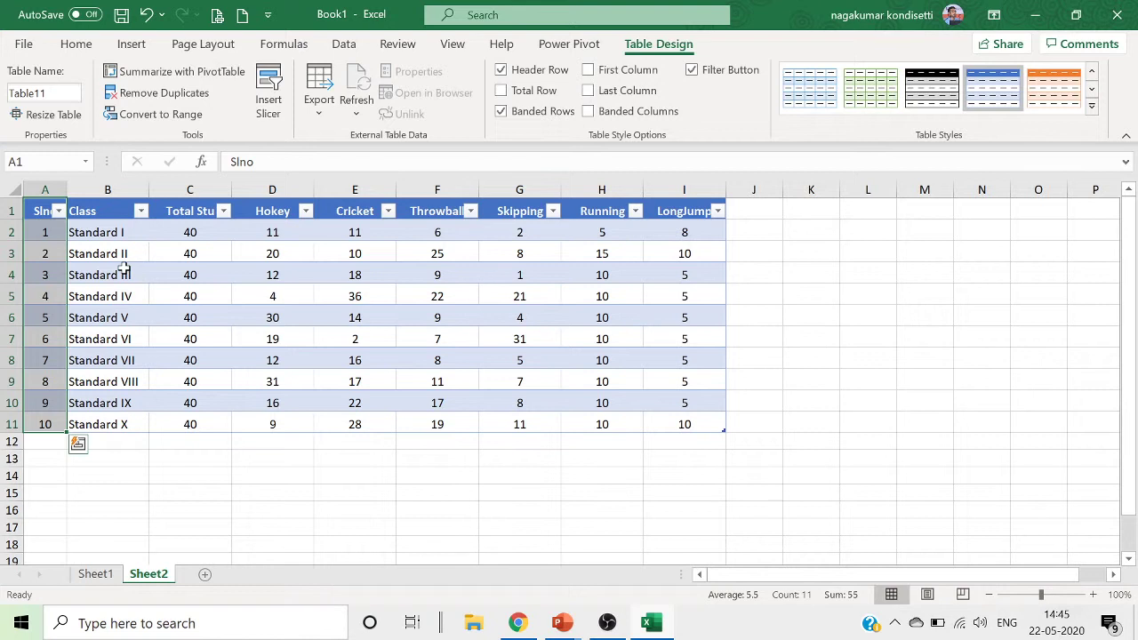
{"action": "key", "text": "shift+Right"}
{"action": "key", "text": "shift+Right"}
{"action": "key", "text": "shift+Right"}
{"action": "key", "text": "shift+Right"}
{"action": "key", "text": "shift+Right"}
{"action": "key", "text": "shift+Right"}
{"action": "key", "text": "shift+Right"}
{"action": "key", "text": "shift+Right"}
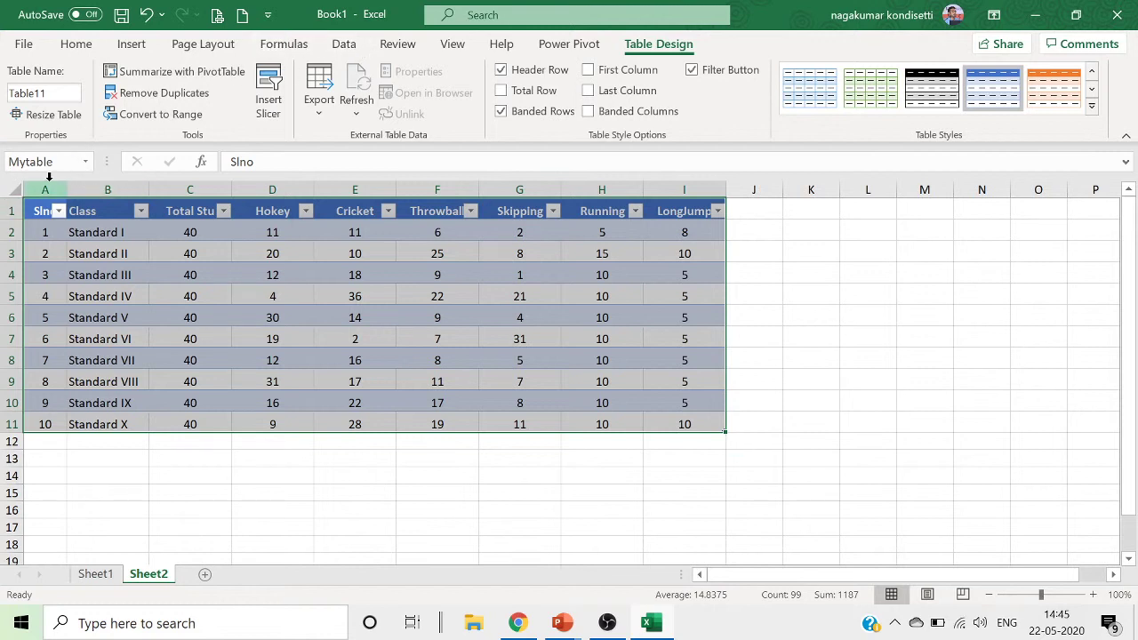
Delete the defined name Mytable from the workbook's names.
{"action": "left_click", "coordinate": [282, 44]}
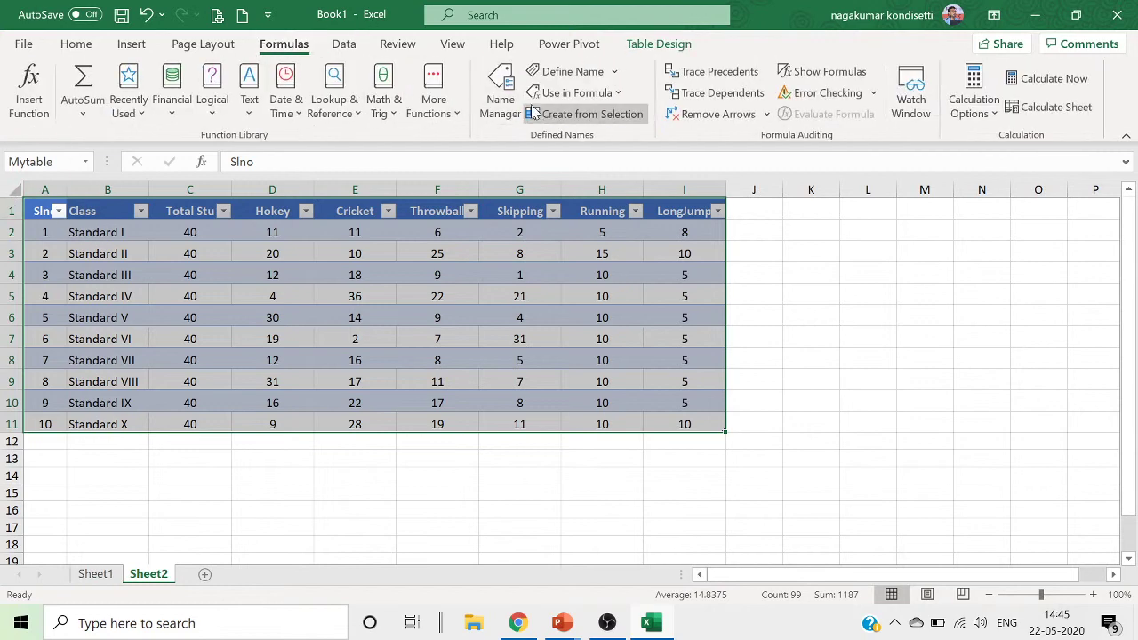
{"action": "left_click", "coordinate": [500, 107]}
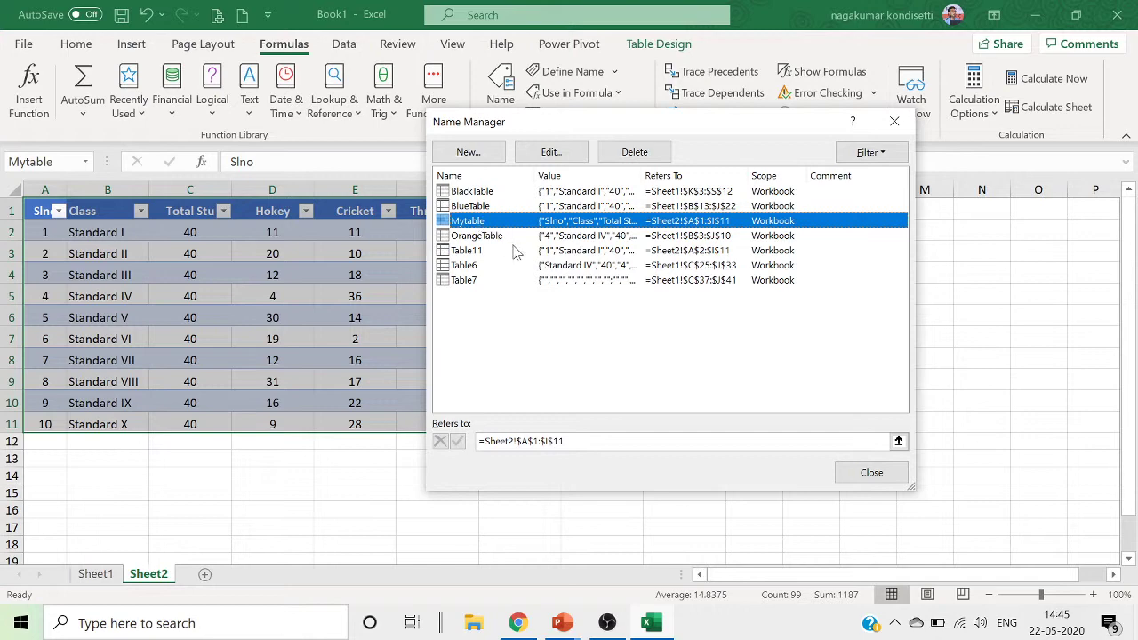
{"action": "left_click", "coordinate": [634, 152]}
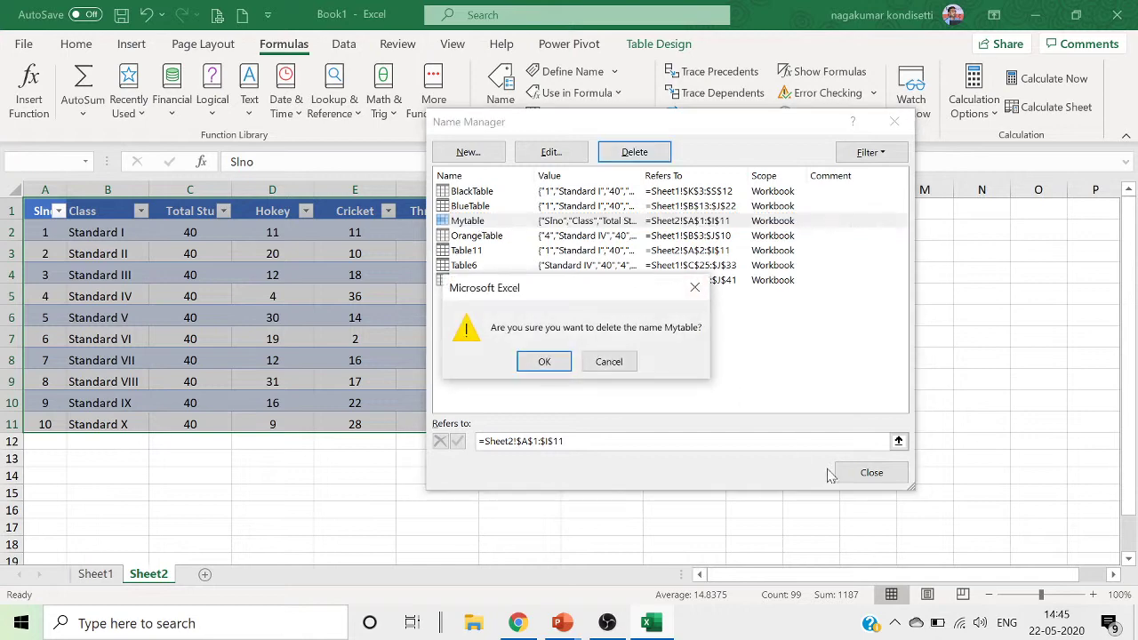
{"action": "left_click", "coordinate": [560, 363]}
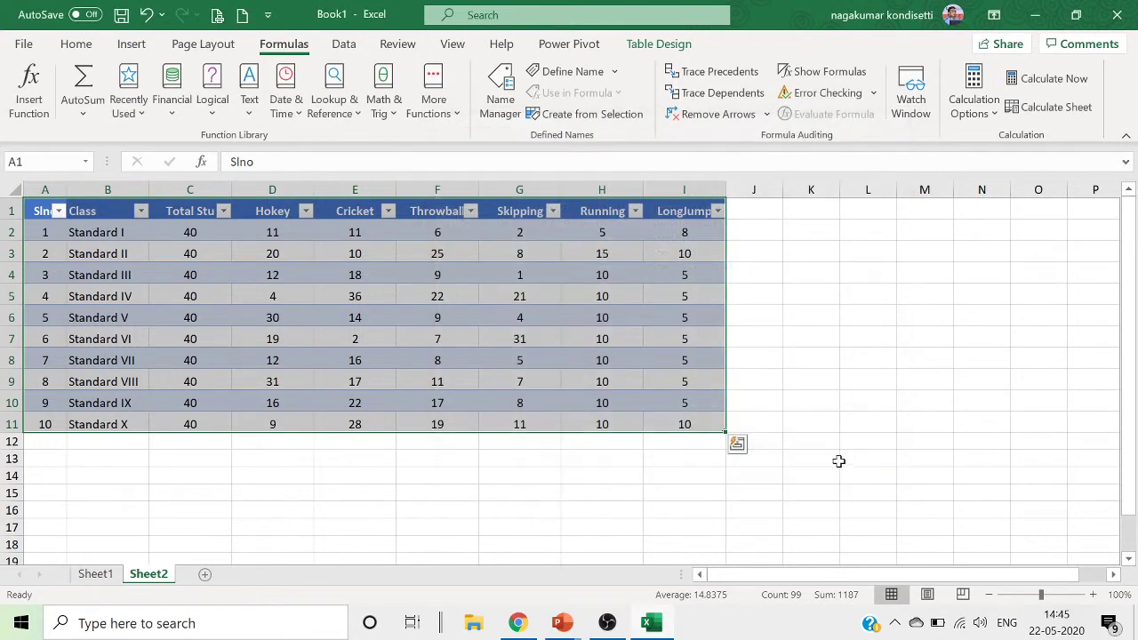
{"action": "left_click", "coordinate": [872, 473]}
Define the name Mytable with Workbook scope for the whole table and deselect the table.
{"action": "left_click", "coordinate": [545, 73]}
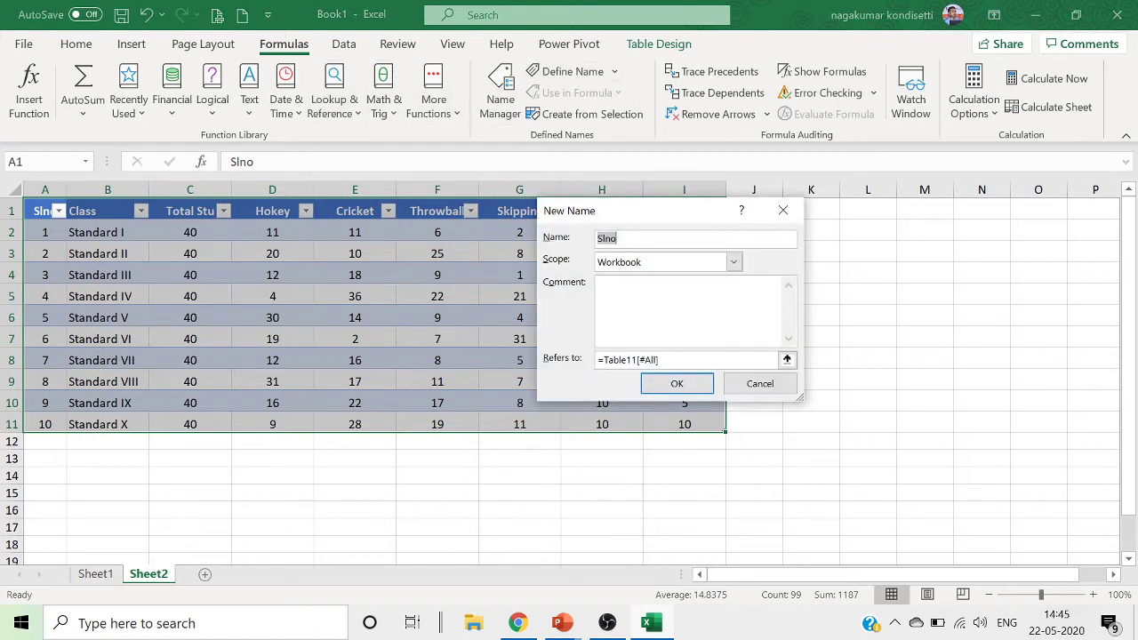
{"action": "type", "text": "Mytable"}
{"action": "left_click", "coordinate": [677, 384]}
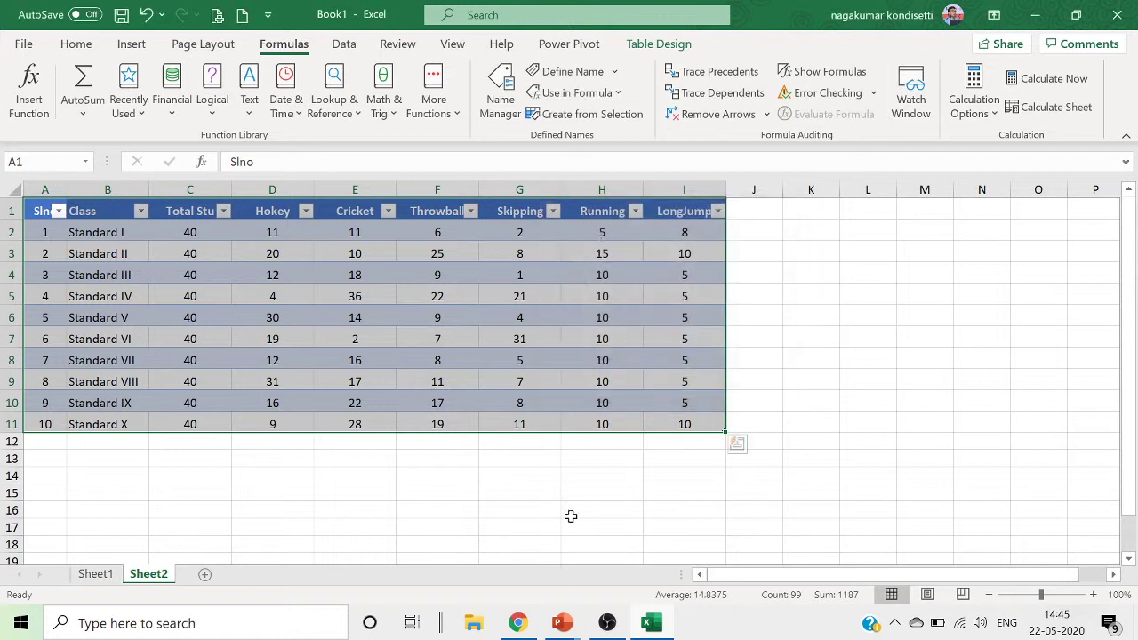
{"action": "left_click_drag", "start_coordinate": [573, 523], "coordinate": [574, 511]}
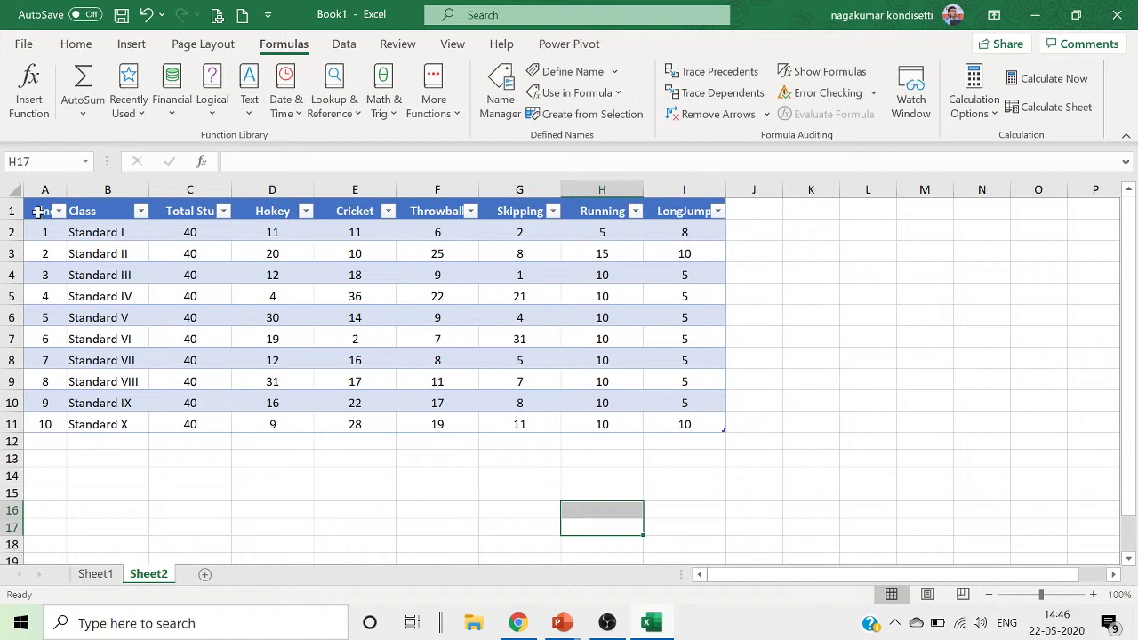
Try to define the name Mytable again for the reselected table range A1:I11.
{"action": "left_click_drag", "start_coordinate": [39, 212], "coordinate": [620, 416]}
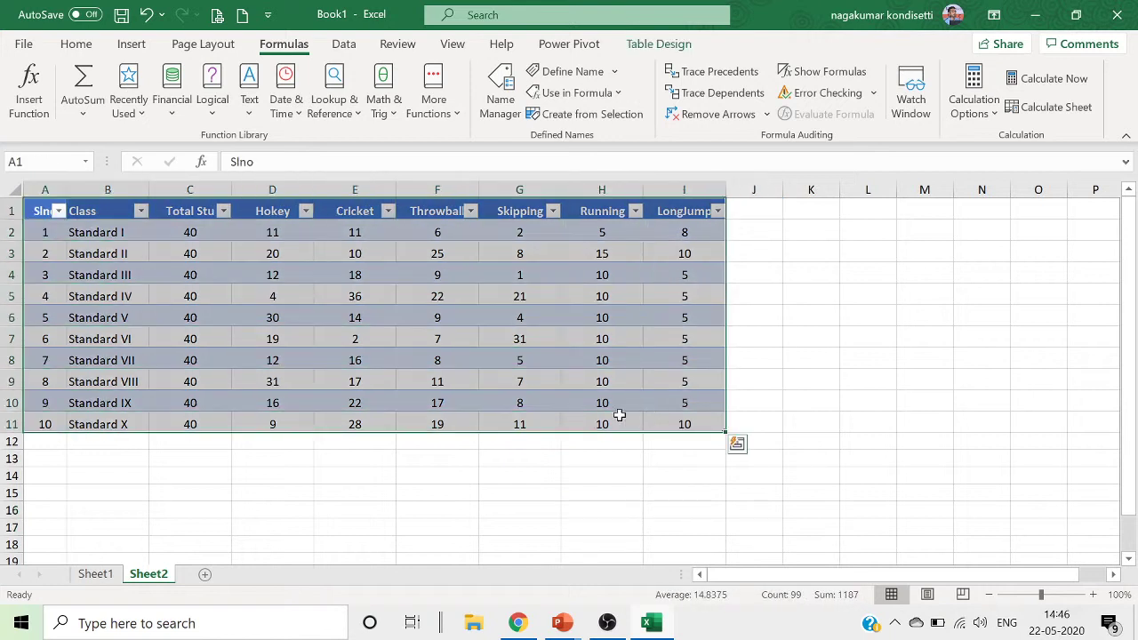
{"action": "left_click", "coordinate": [566, 80]}
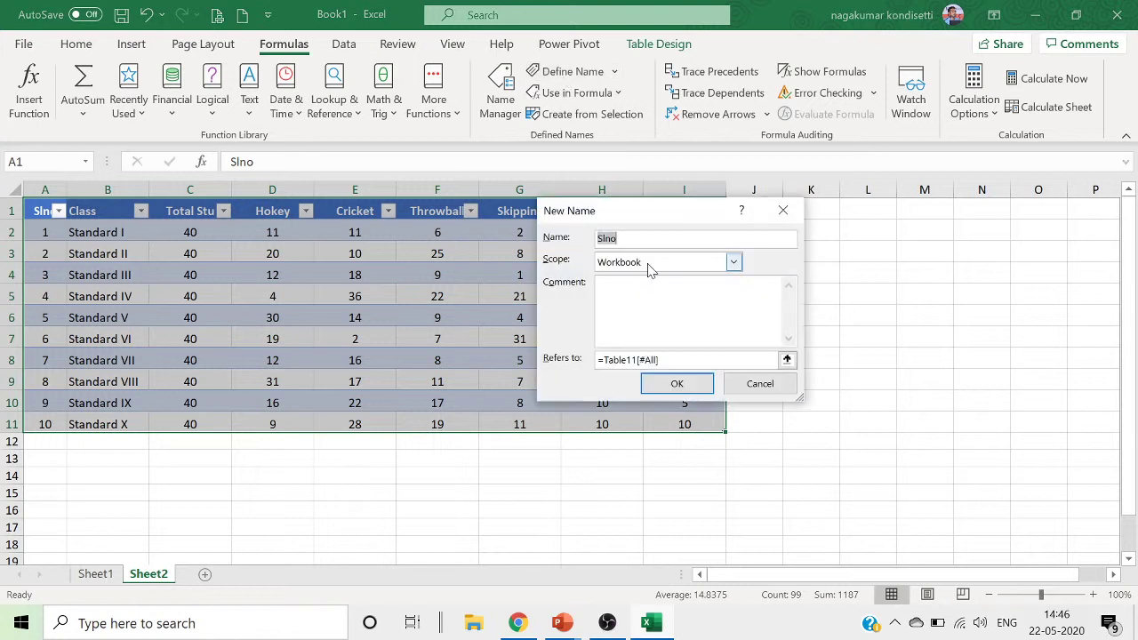
{"action": "type", "text": "Mytable"}
{"action": "left_click", "coordinate": [678, 382]}
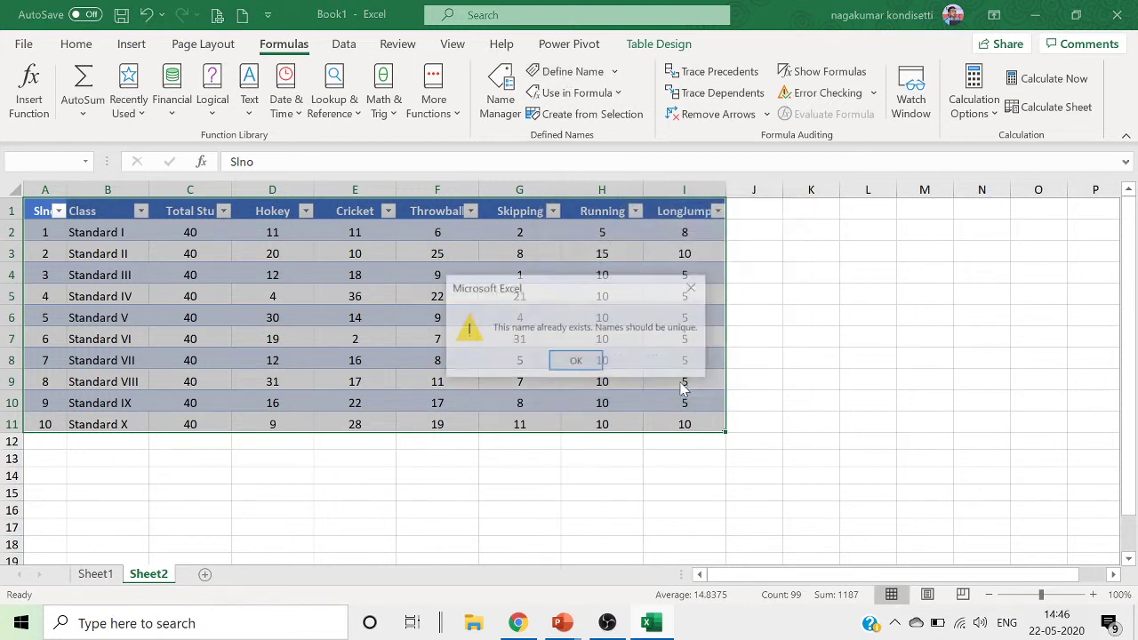
{"action": "left_click", "coordinate": [594, 365]}
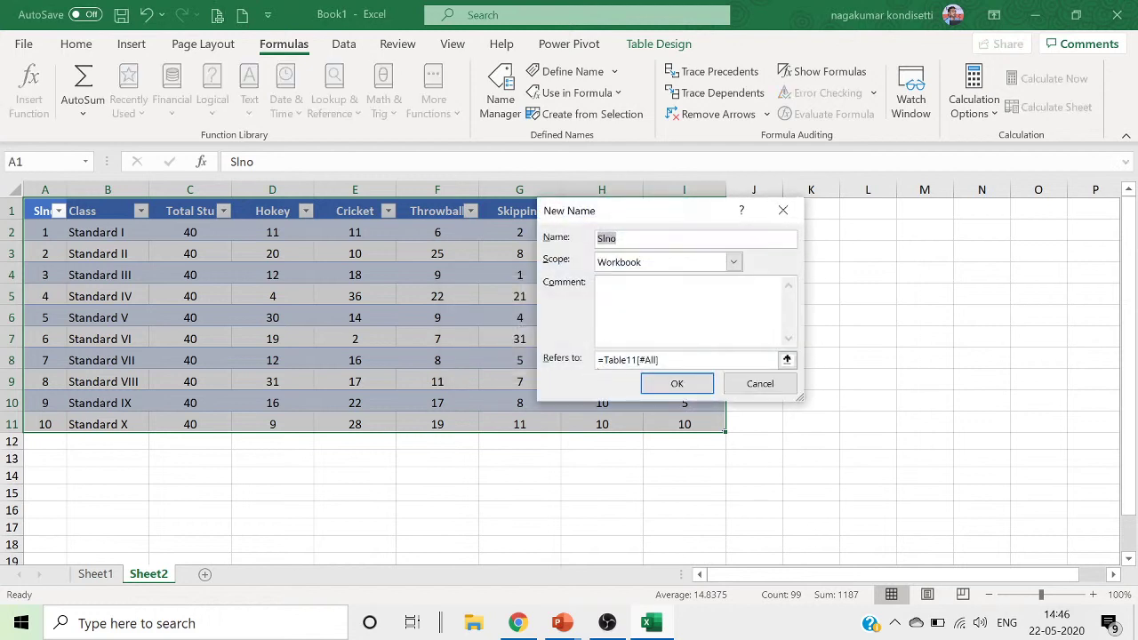
Define the name Mytable1 with Workbook scope for the whole table and deselect the table.
{"action": "type", "text": "Ma"}
{"action": "left_click", "coordinate": [675, 384]}
{"action": "left_click", "coordinate": [354, 527]}
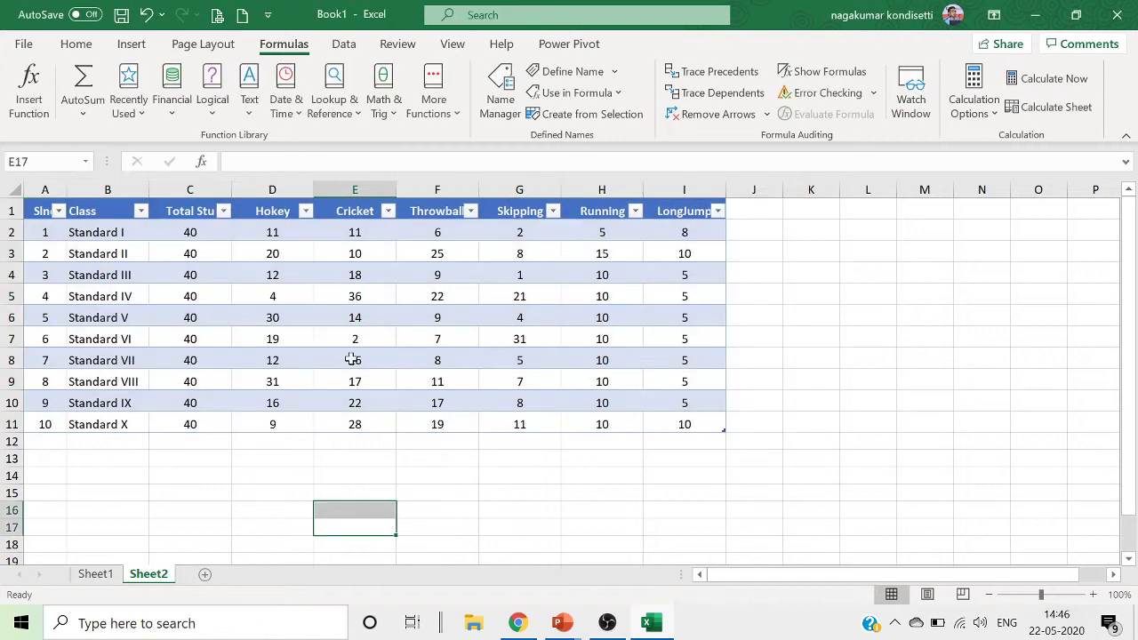
Reselect the table range and a cell inside it to check the range name and the table name.
{"action": "left_click_drag", "start_coordinate": [40, 214], "coordinate": [695, 428]}
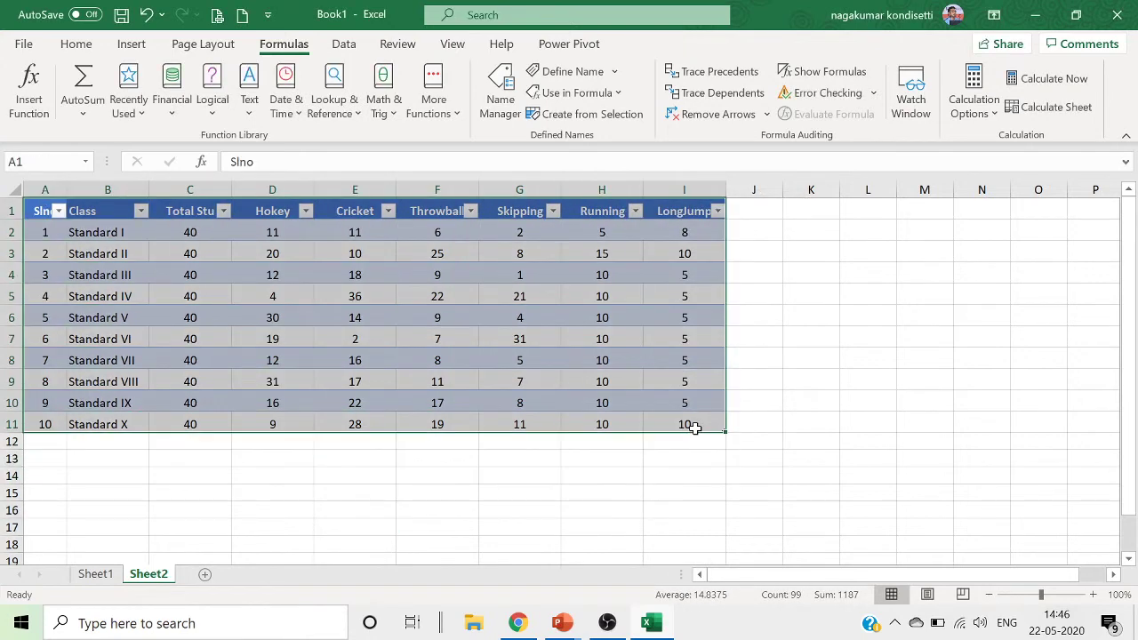
{"action": "left_click", "coordinate": [845, 429]}
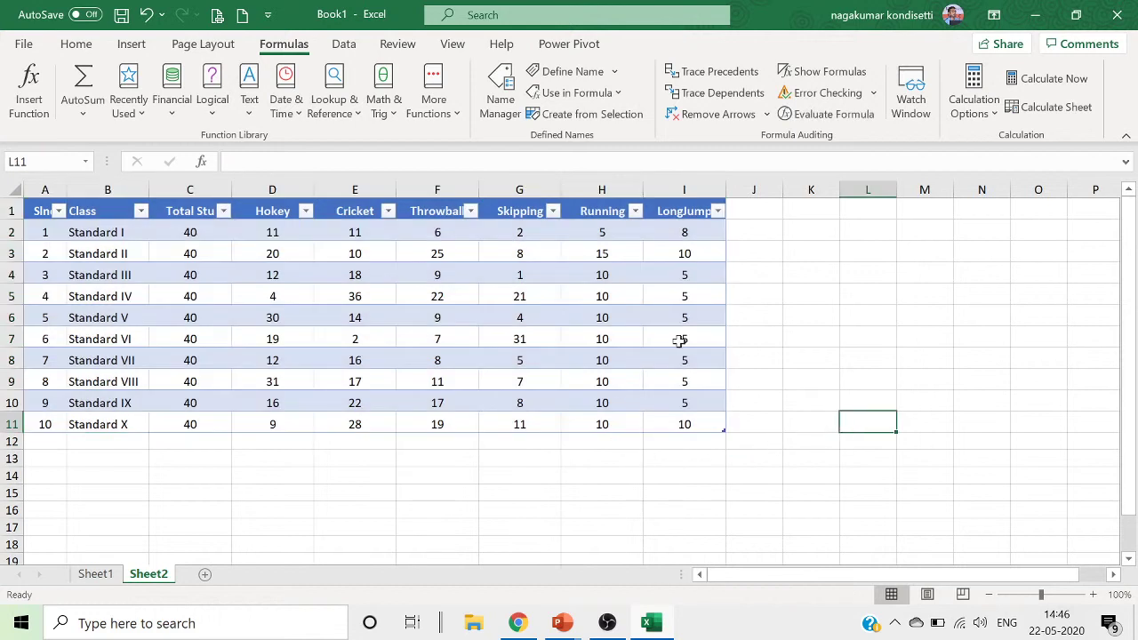
{"action": "left_click", "coordinate": [64, 221]}
{"action": "left_click_drag", "start_coordinate": [64, 221], "coordinate": [686, 407]}
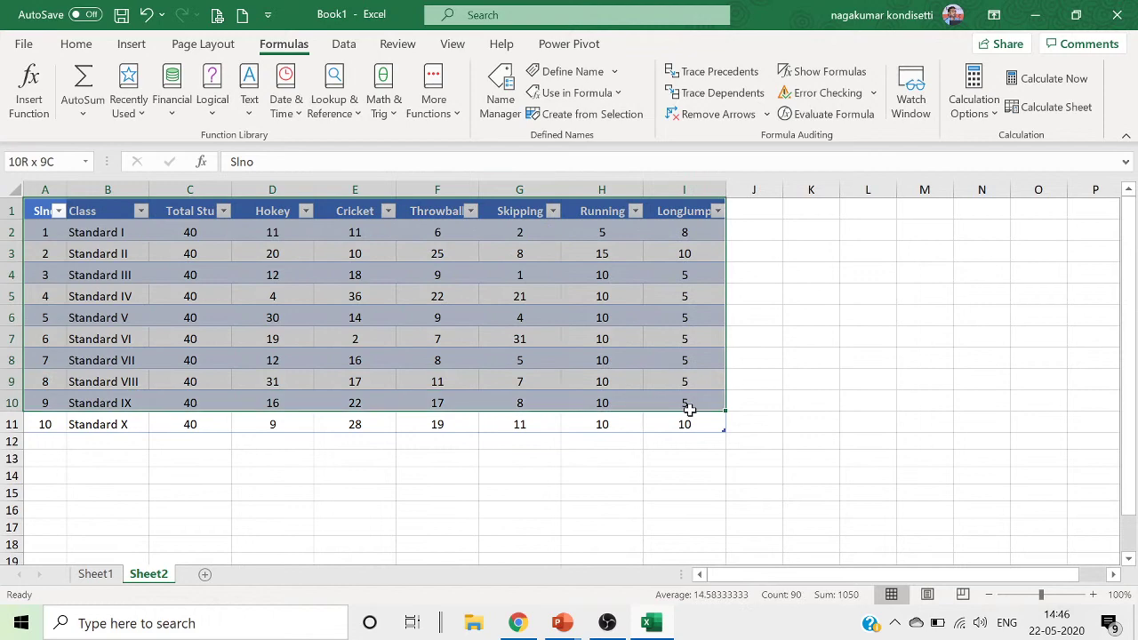
{"action": "left_click", "coordinate": [434, 316]}
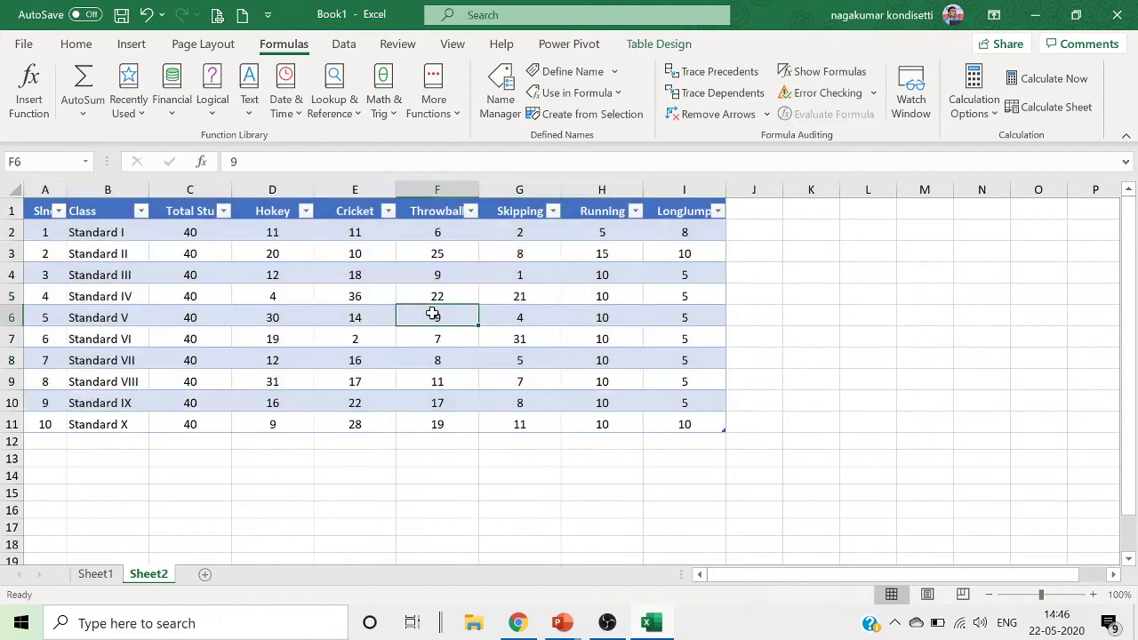
{"action": "left_click", "coordinate": [657, 45]}
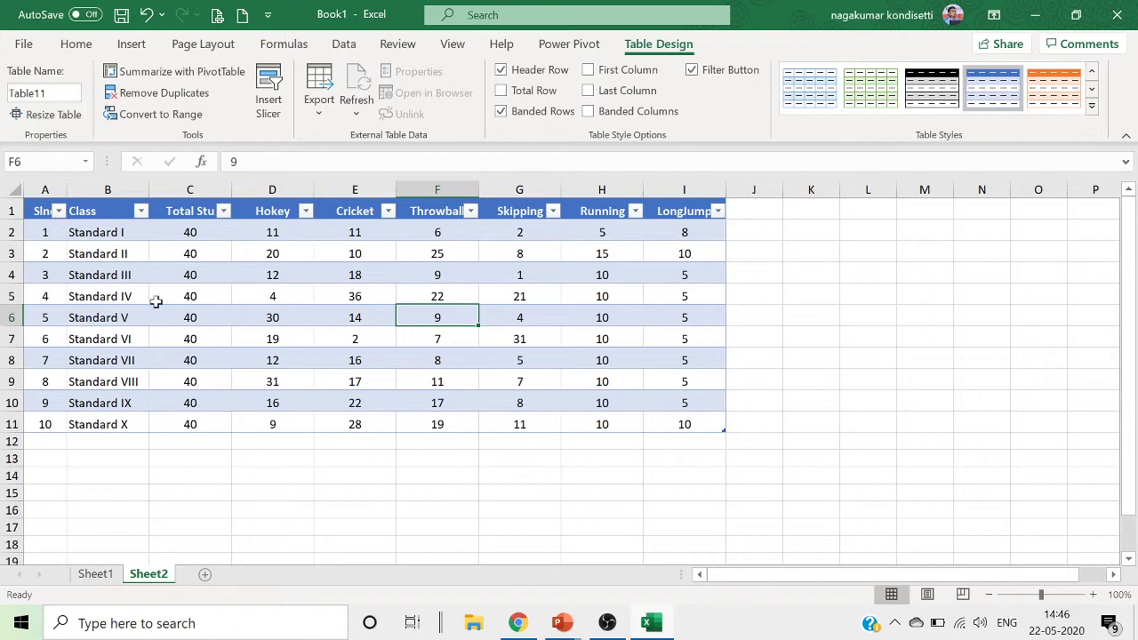
Delete the defined names Mytable and Mytable1 that refer to the whole table.
{"action": "left_click_drag", "start_coordinate": [36, 212], "coordinate": [681, 424]}
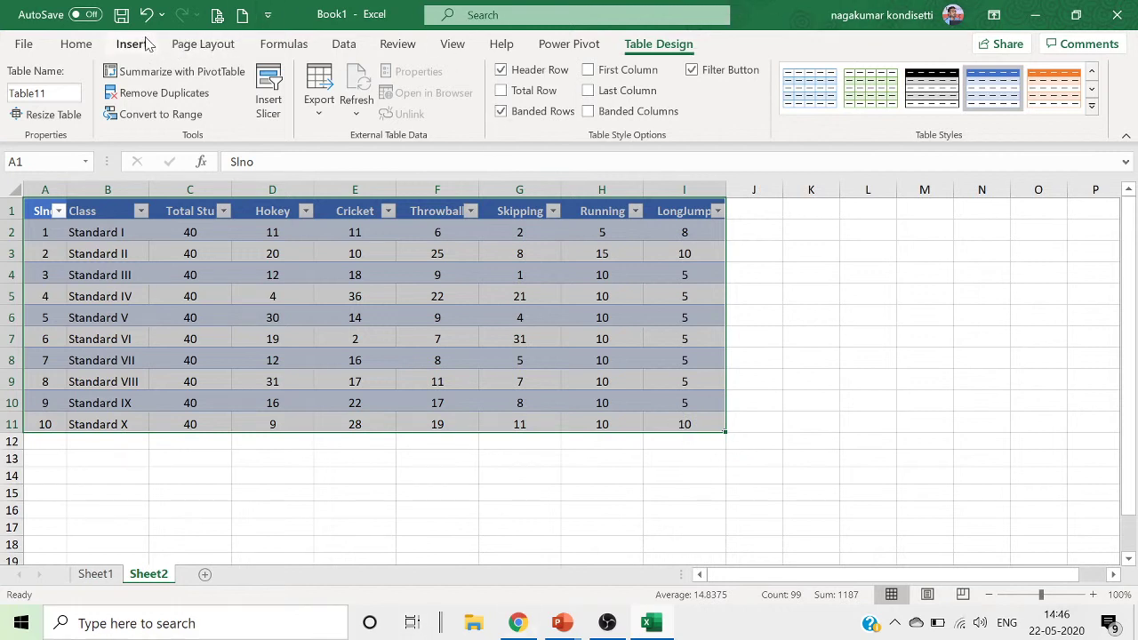
{"action": "left_click", "coordinate": [272, 44]}
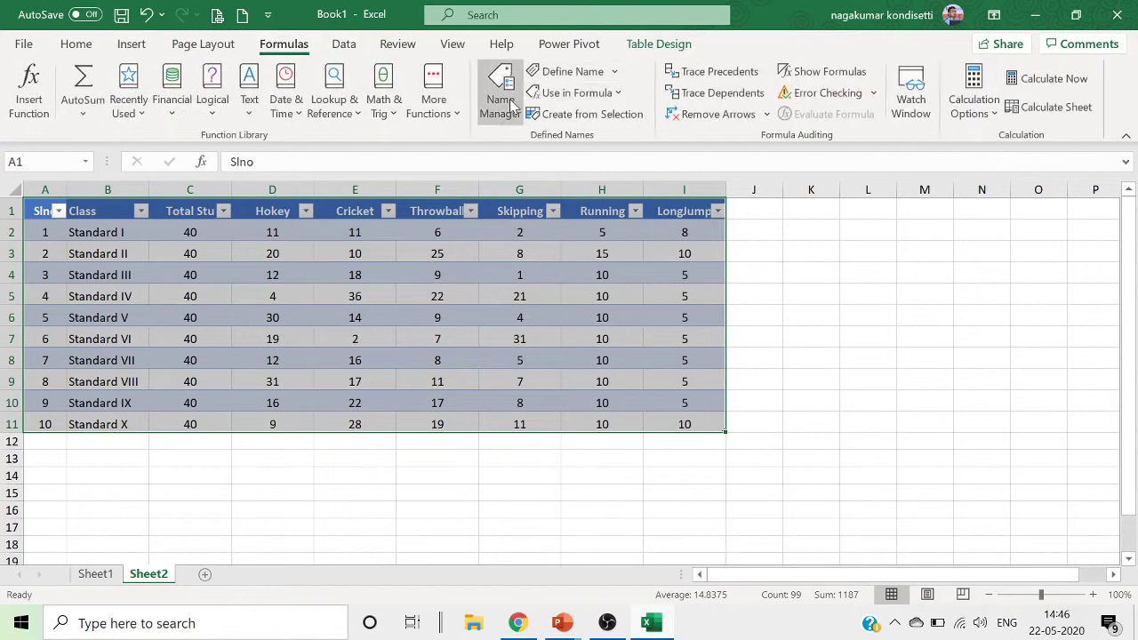
{"action": "left_click", "coordinate": [502, 98]}
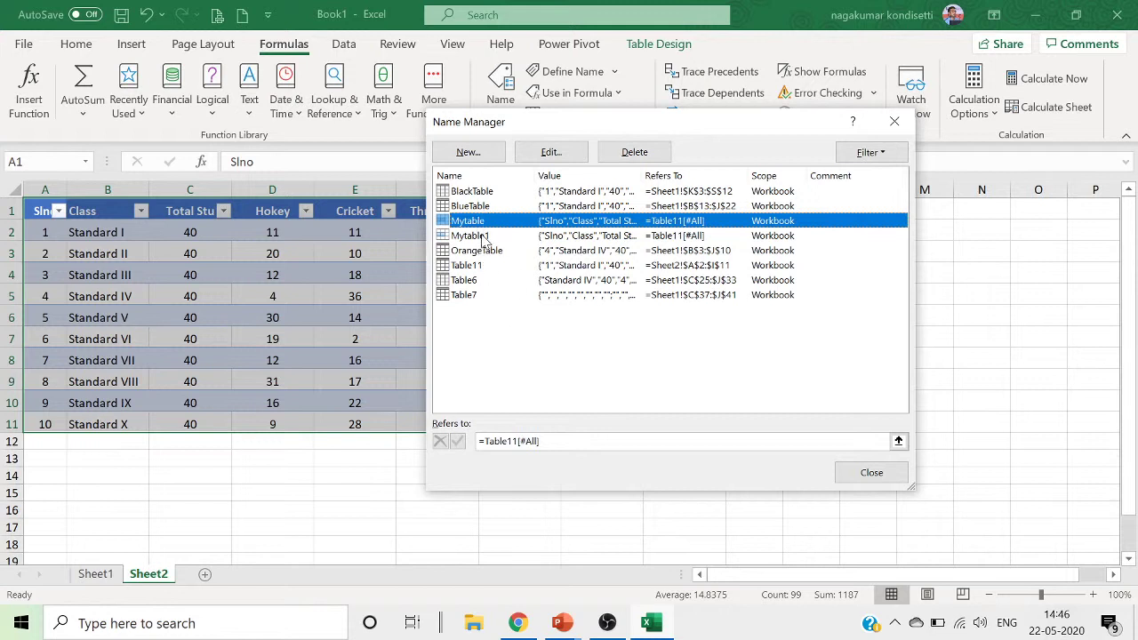
{"action": "left_click", "coordinate": [627, 153]}
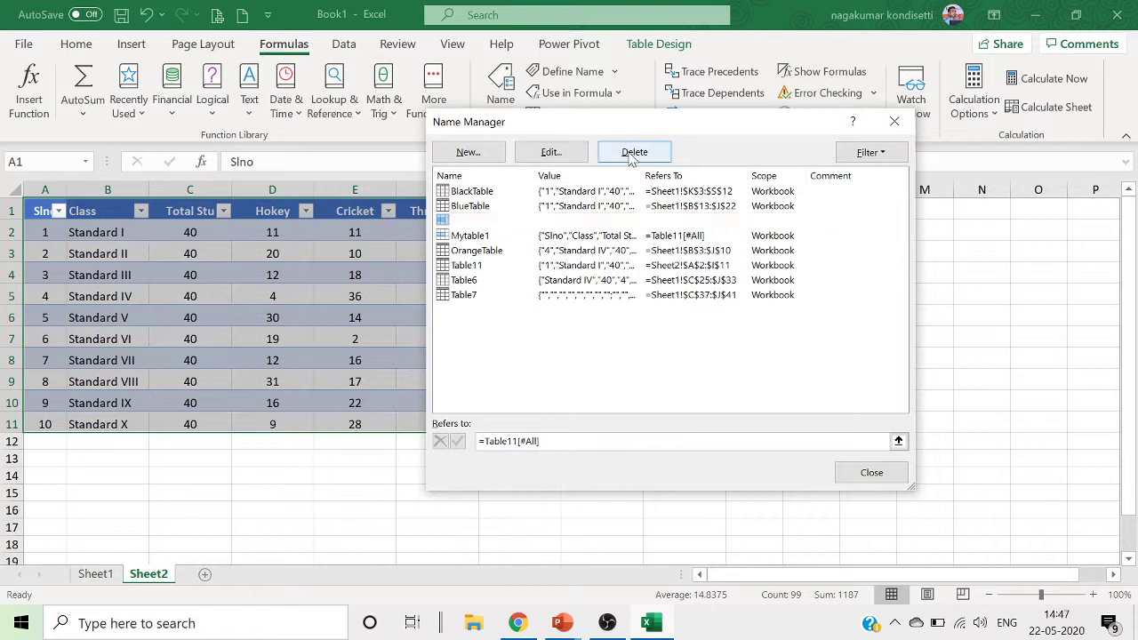
{"action": "left_click", "coordinate": [545, 362]}
{"action": "left_click", "coordinate": [506, 223]}
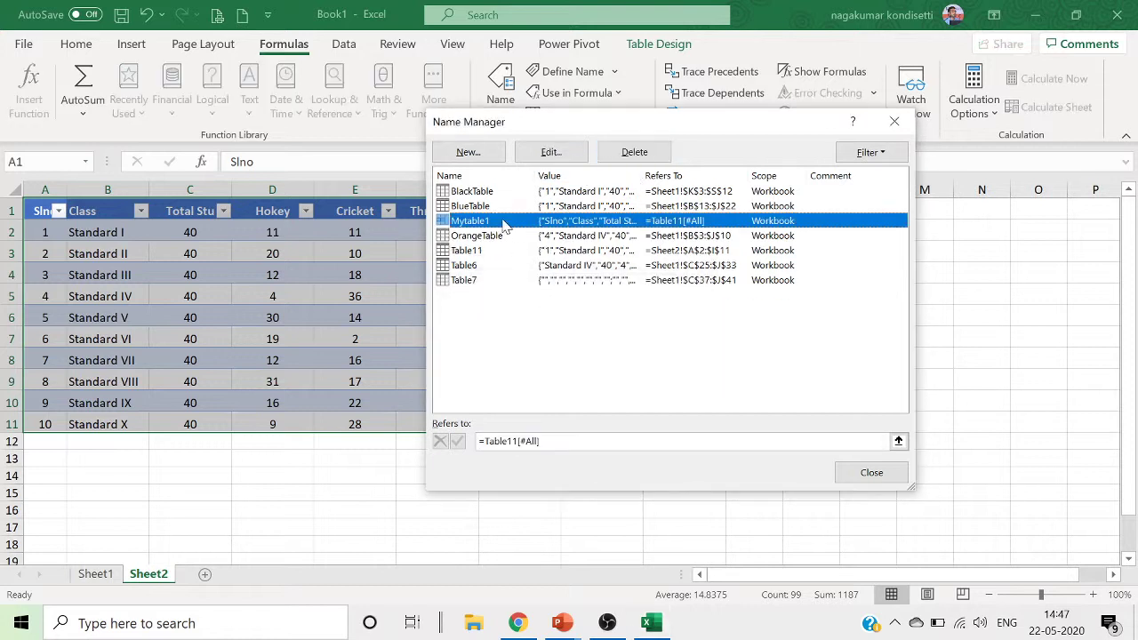
{"action": "left_click", "coordinate": [635, 153]}
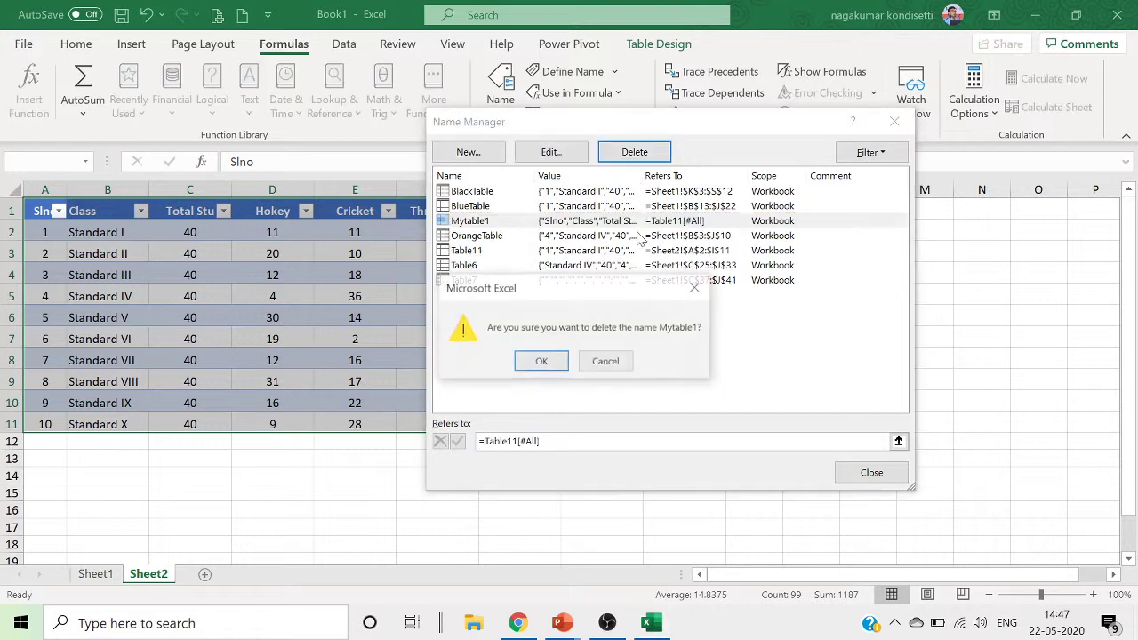
{"action": "left_click", "coordinate": [540, 359]}
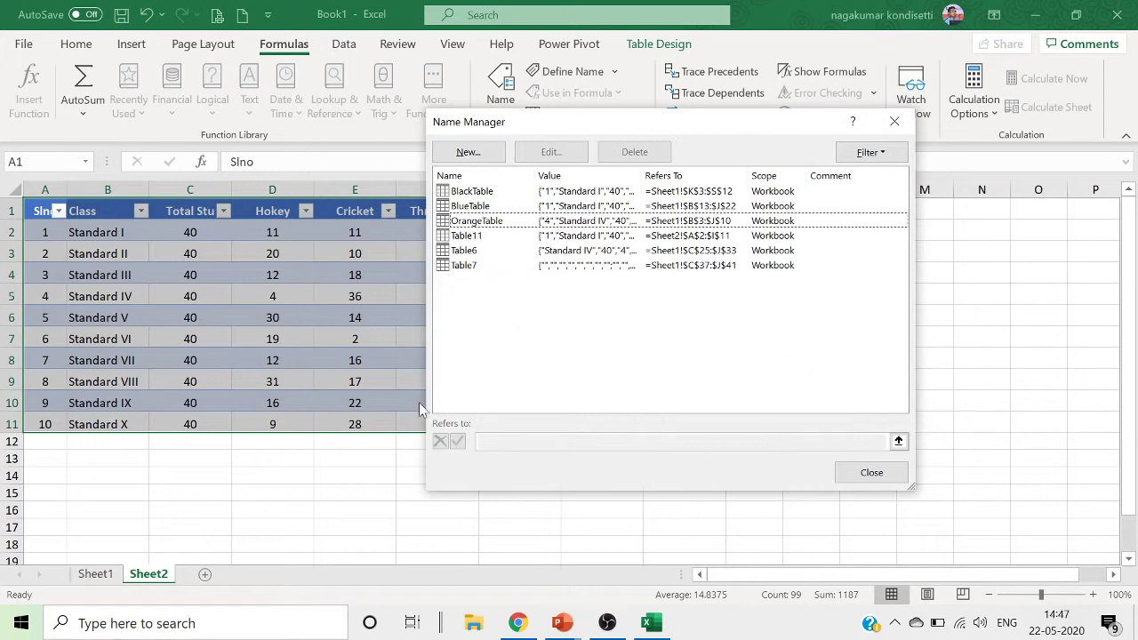
{"action": "left_click", "coordinate": [871, 473]}
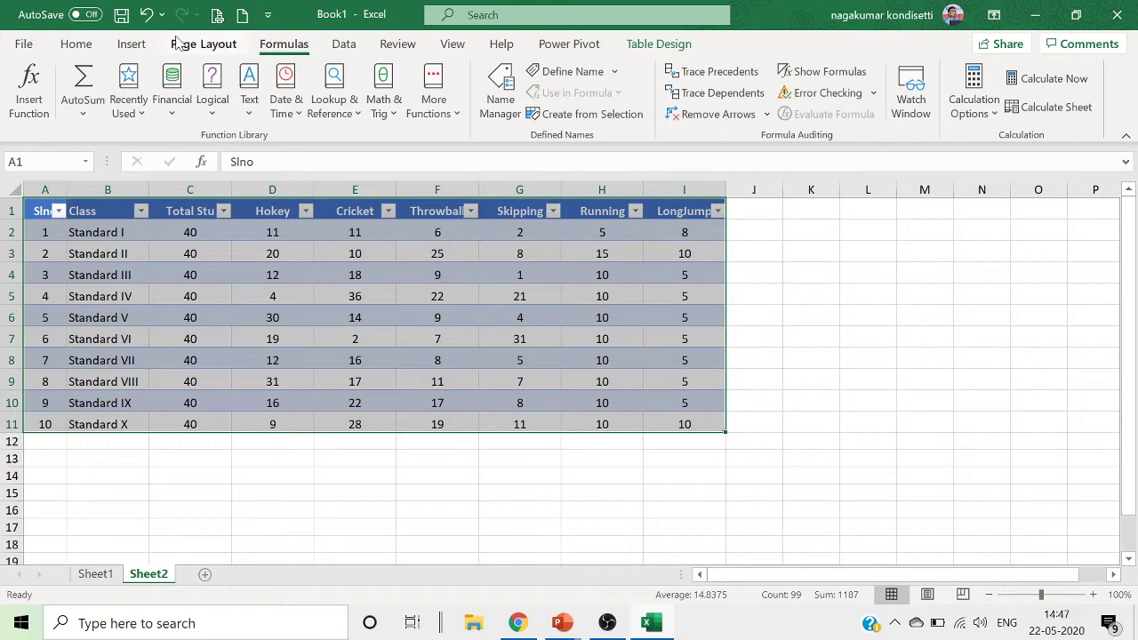
Select the range A1:I11 and single cells inside it to examine the table's name and design options.
{"action": "left_click", "coordinate": [135, 45]}
{"action": "left_click", "coordinate": [267, 293]}
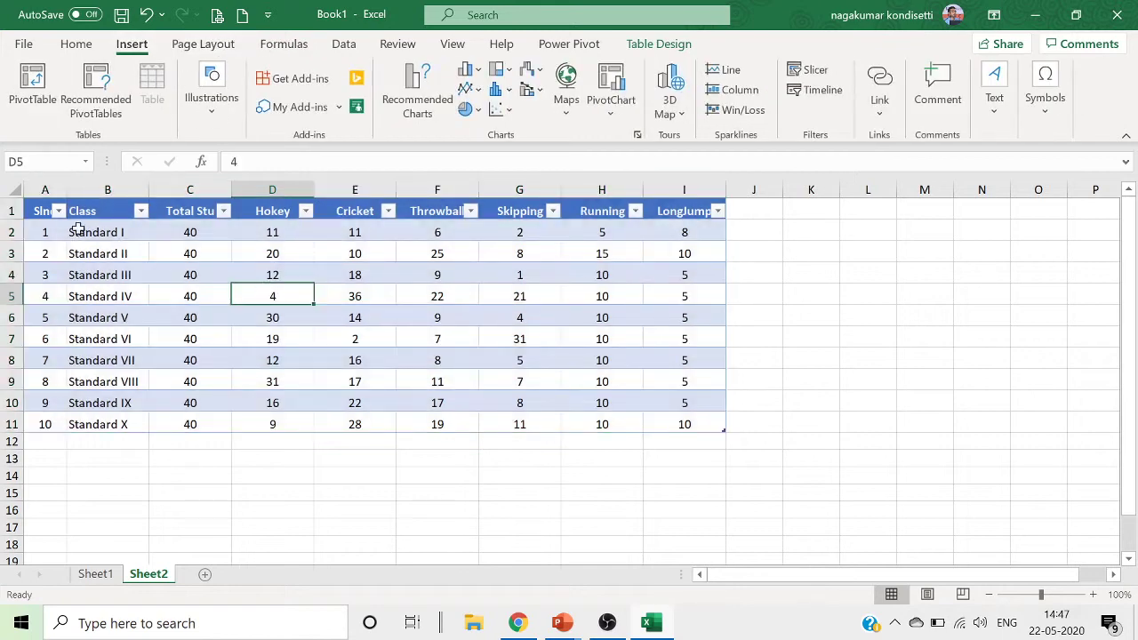
{"action": "left_click_drag", "start_coordinate": [49, 214], "coordinate": [691, 423]}
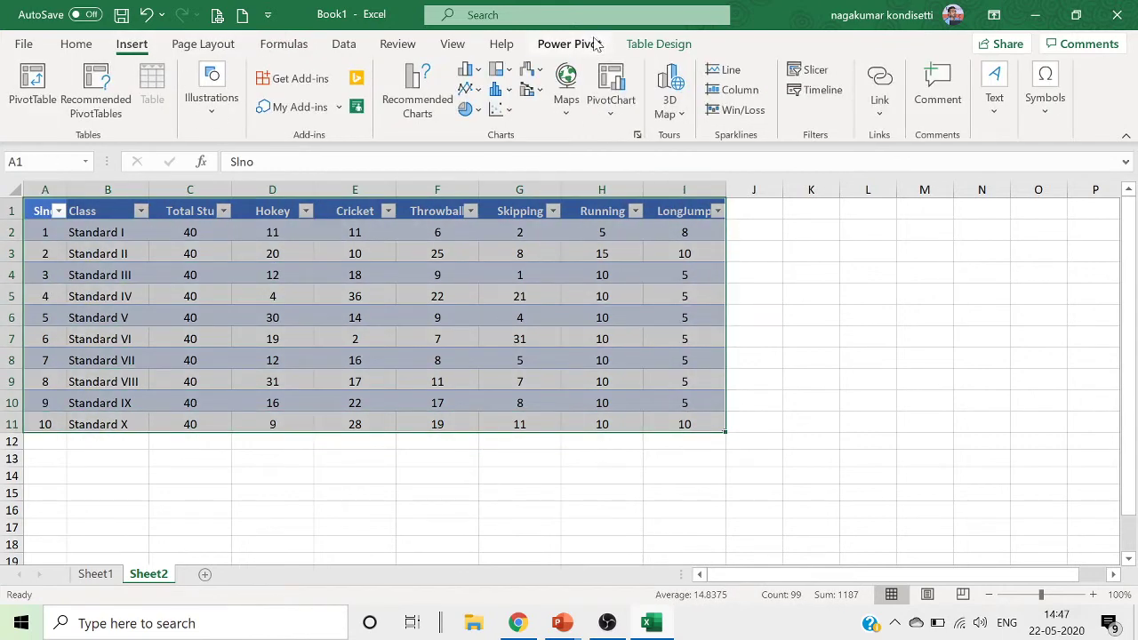
{"action": "left_click", "coordinate": [658, 44]}
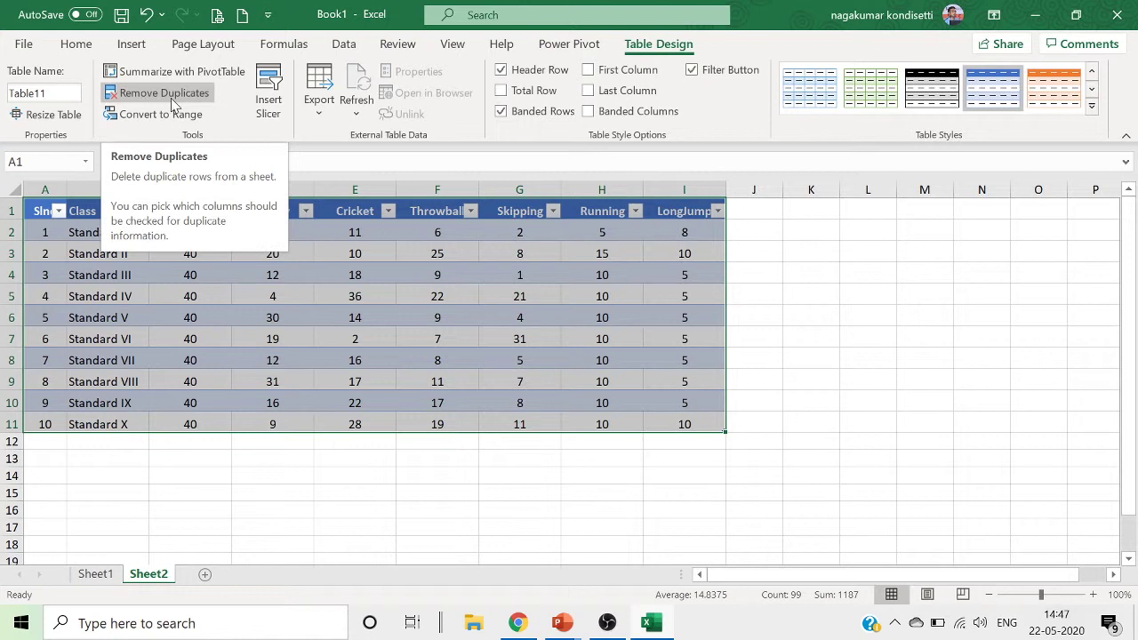
{"action": "left_click", "coordinate": [570, 335]}
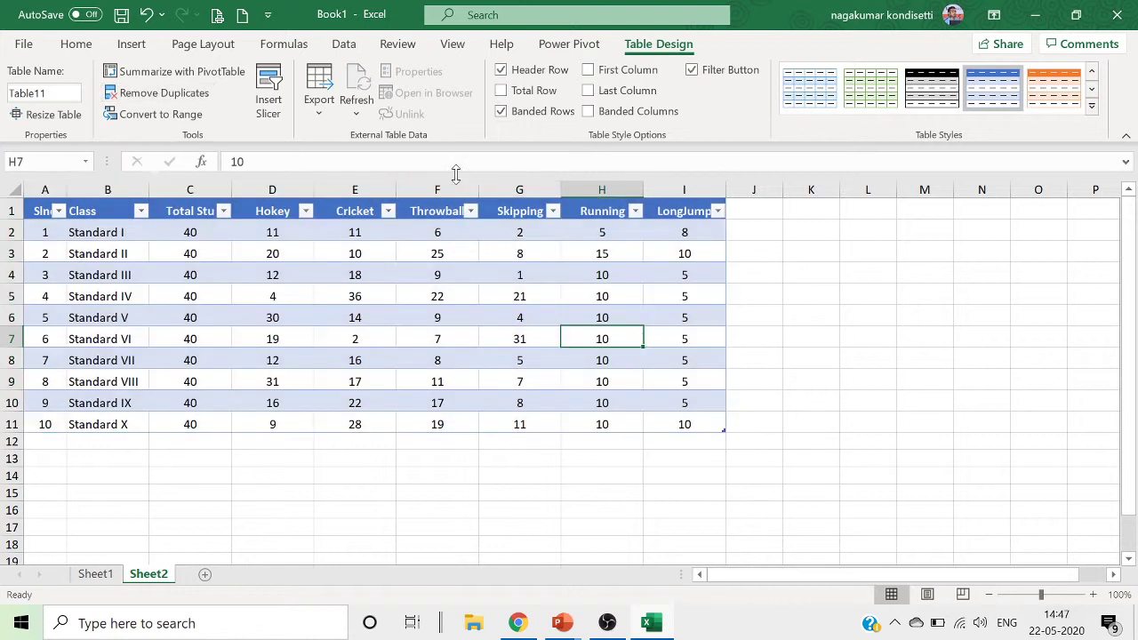
{"action": "left_click", "coordinate": [442, 202]}
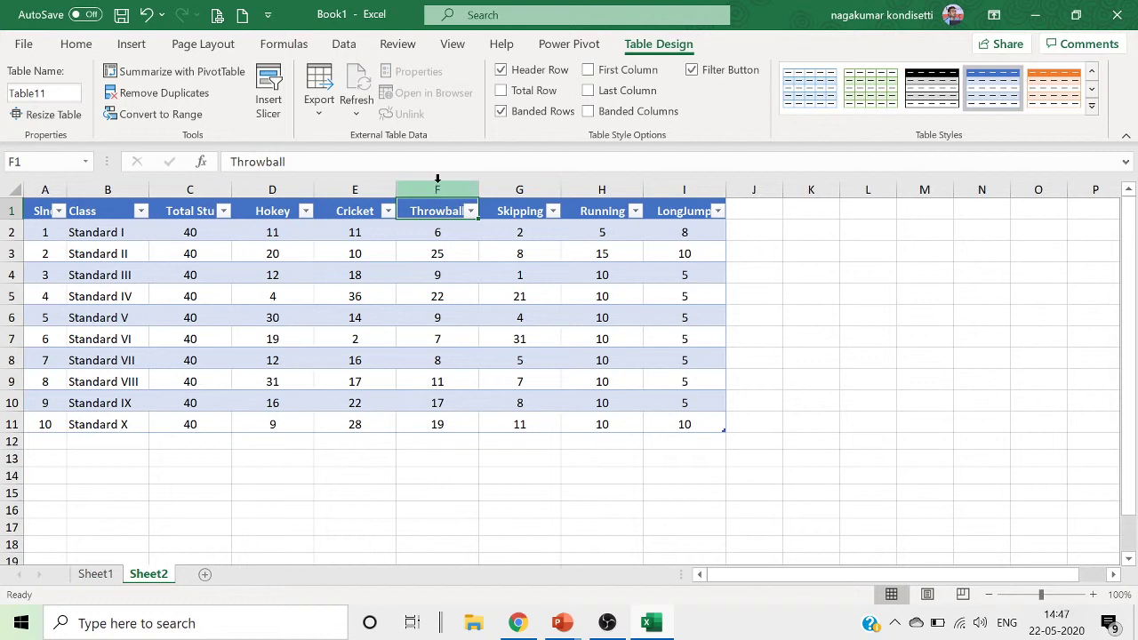
{"action": "left_click", "coordinate": [437, 180]}
{"action": "left_click", "coordinate": [446, 270]}
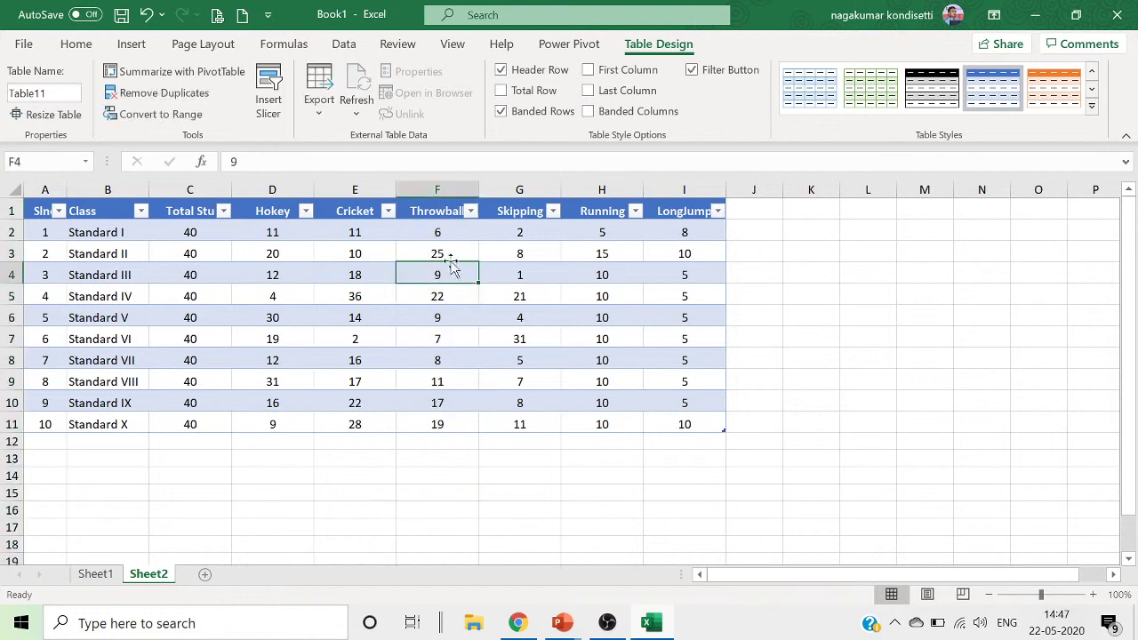
Select the Throwball values F2:F11, start Remove Duplicates, review the column list and exclude the Slno and Class columns.
{"action": "left_click_drag", "start_coordinate": [440, 231], "coordinate": [459, 421]}
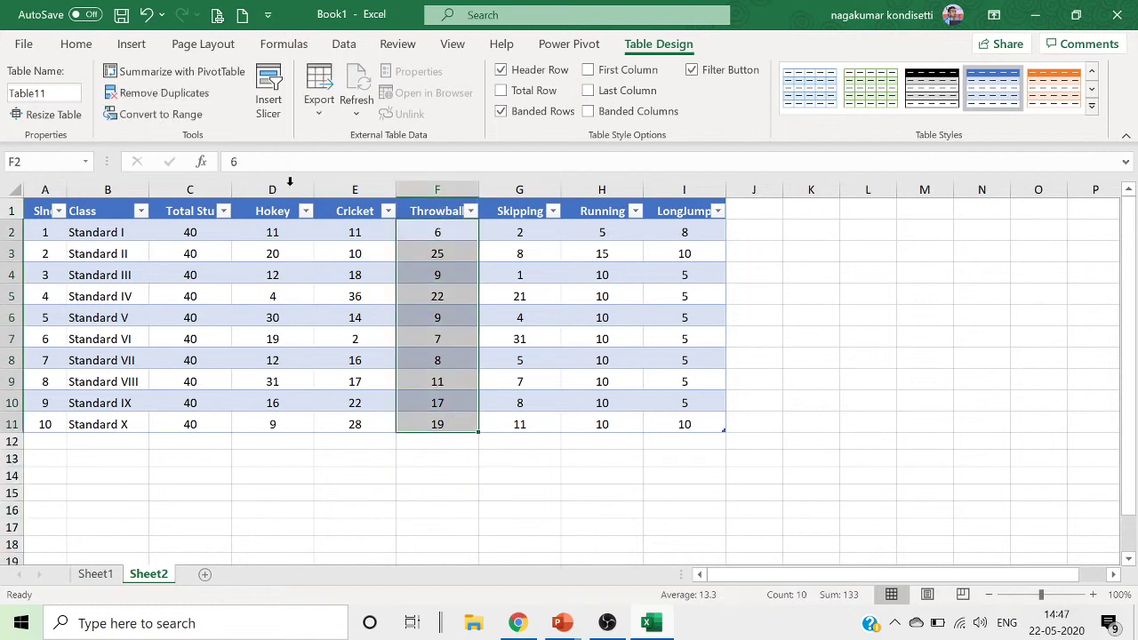
{"action": "left_click", "coordinate": [183, 100]}
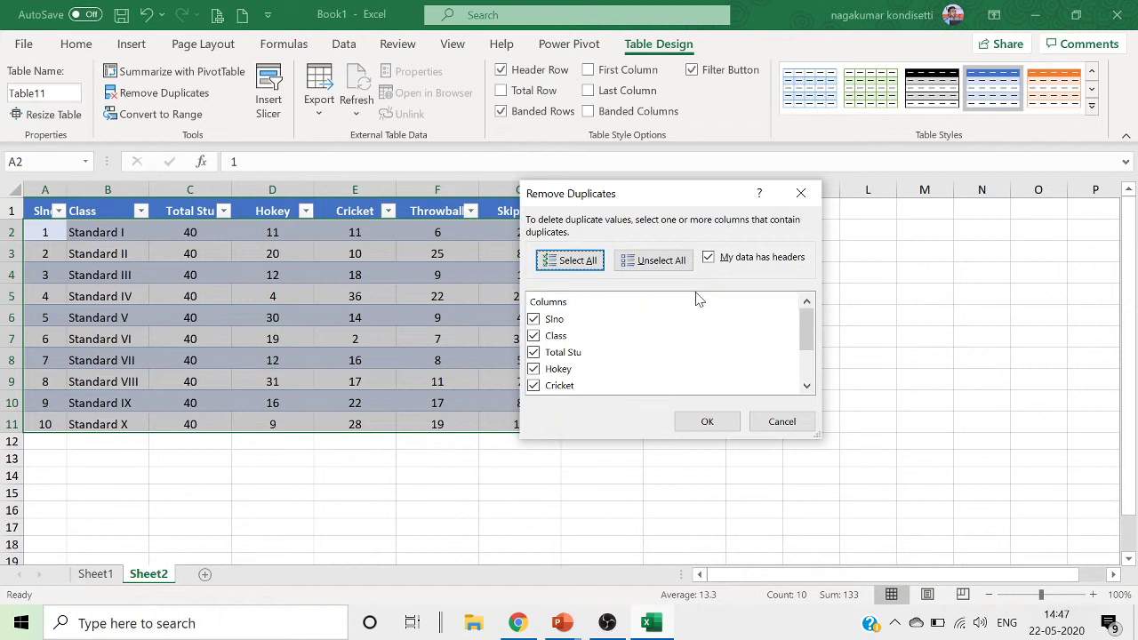
{"action": "scroll", "coordinate": [596, 320], "scroll_direction": "down", "scroll_amount": 1}
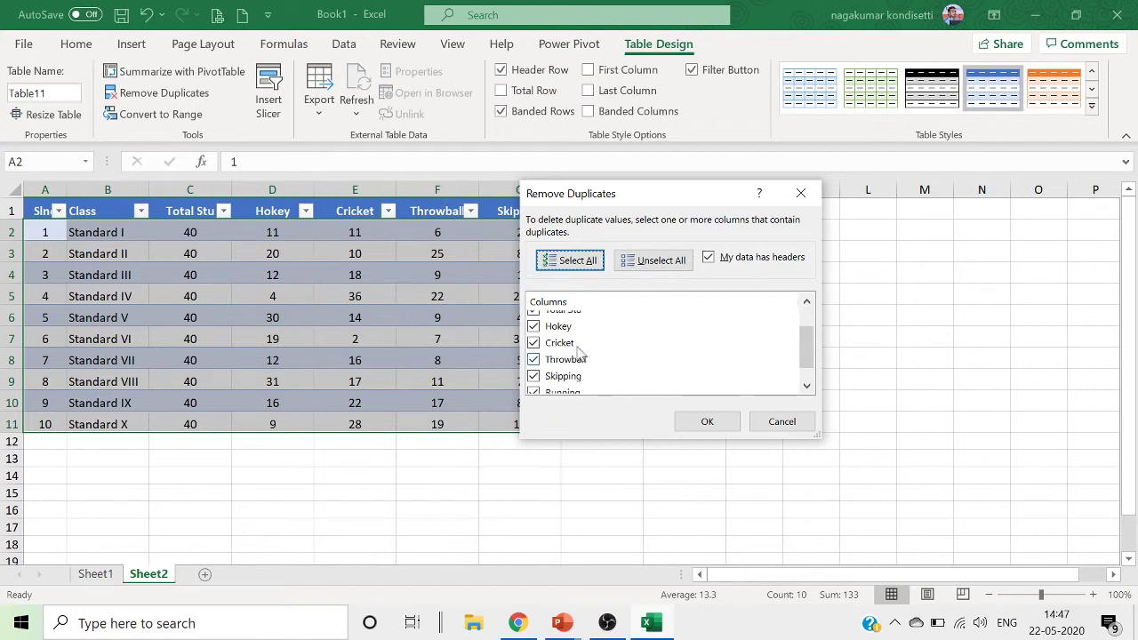
{"action": "scroll", "coordinate": [580, 349], "scroll_direction": "up", "scroll_amount": 1}
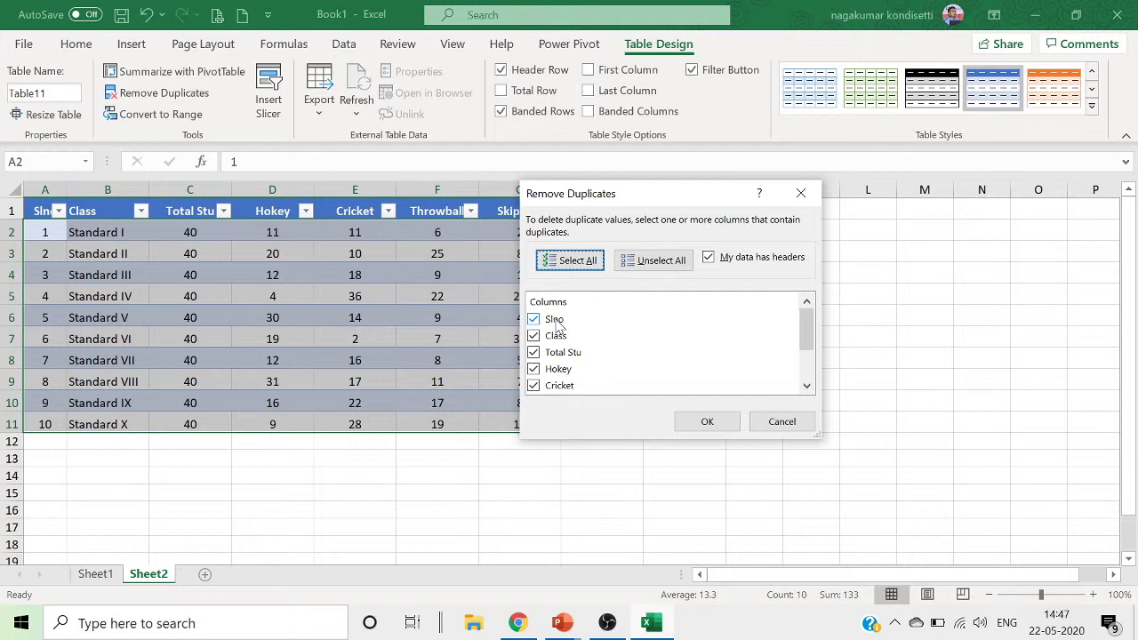
{"action": "scroll", "coordinate": [555, 327], "scroll_direction": "down", "scroll_amount": 1}
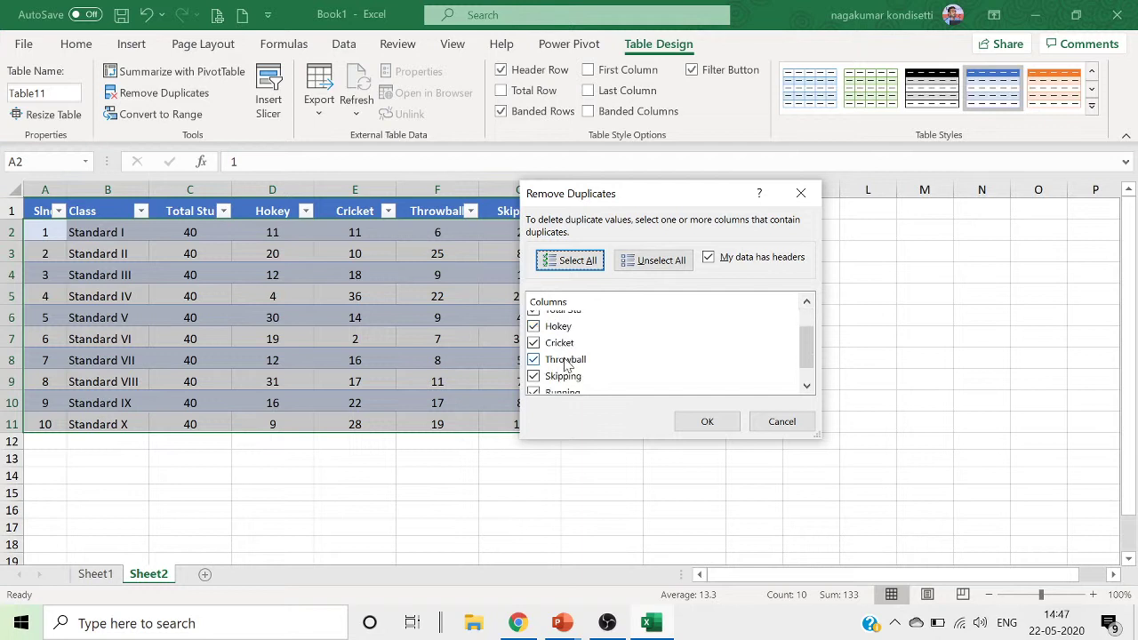
{"action": "scroll", "coordinate": [558, 329], "scroll_direction": "up", "scroll_amount": 1}
{"action": "double_click", "coordinate": [557, 320]}
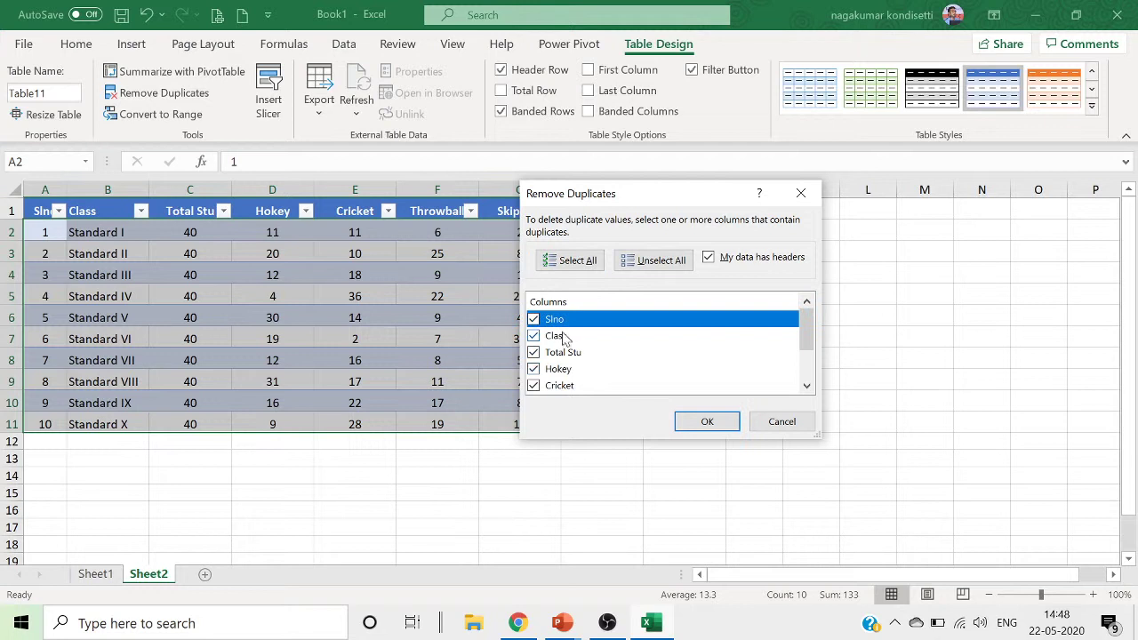
{"action": "double_click", "coordinate": [541, 336]}
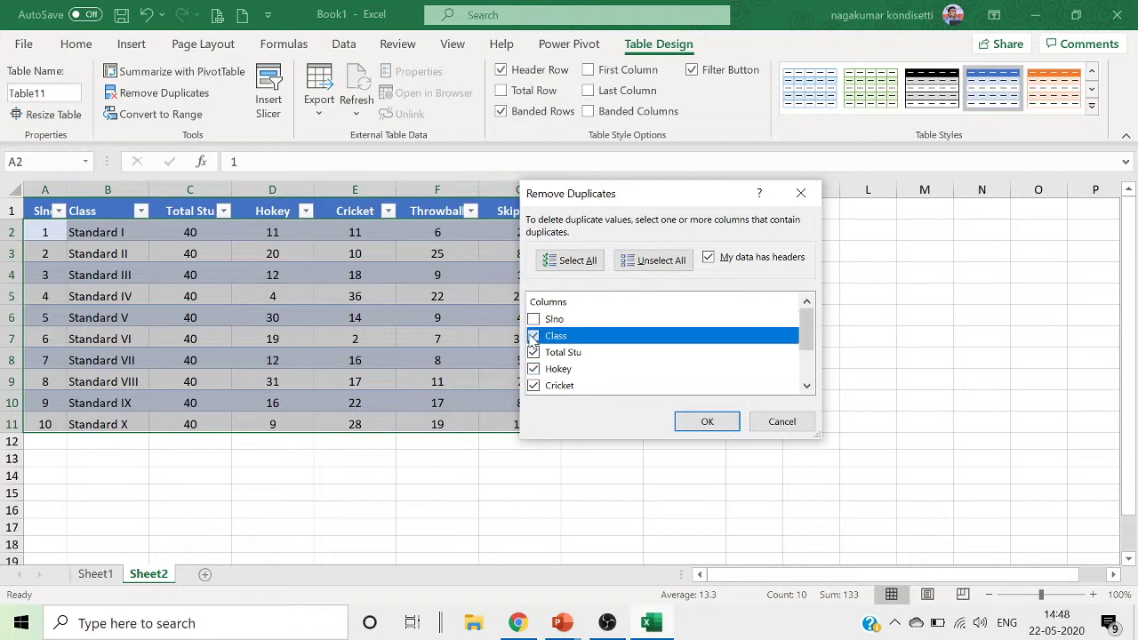
{"action": "scroll", "coordinate": [540, 345], "scroll_direction": "down", "scroll_amount": 1}
{"action": "scroll", "coordinate": [545, 347], "scroll_direction": "up", "scroll_amount": 1}
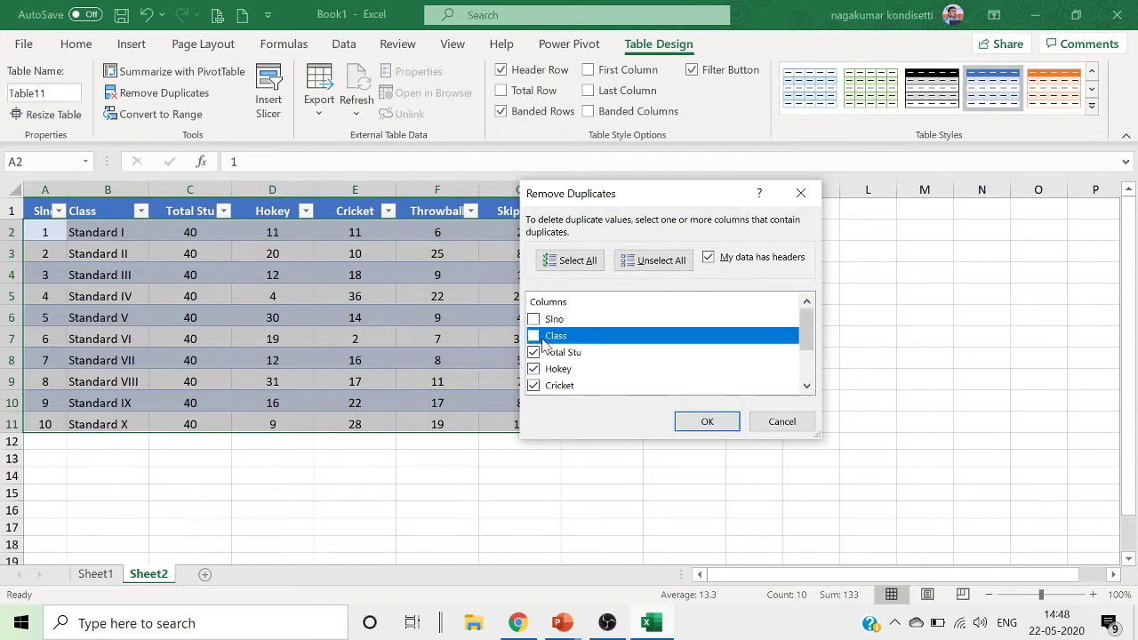
Remove duplicate table rows based on the Throwball column only, and undo the removal.
{"action": "left_click", "coordinate": [658, 262]}
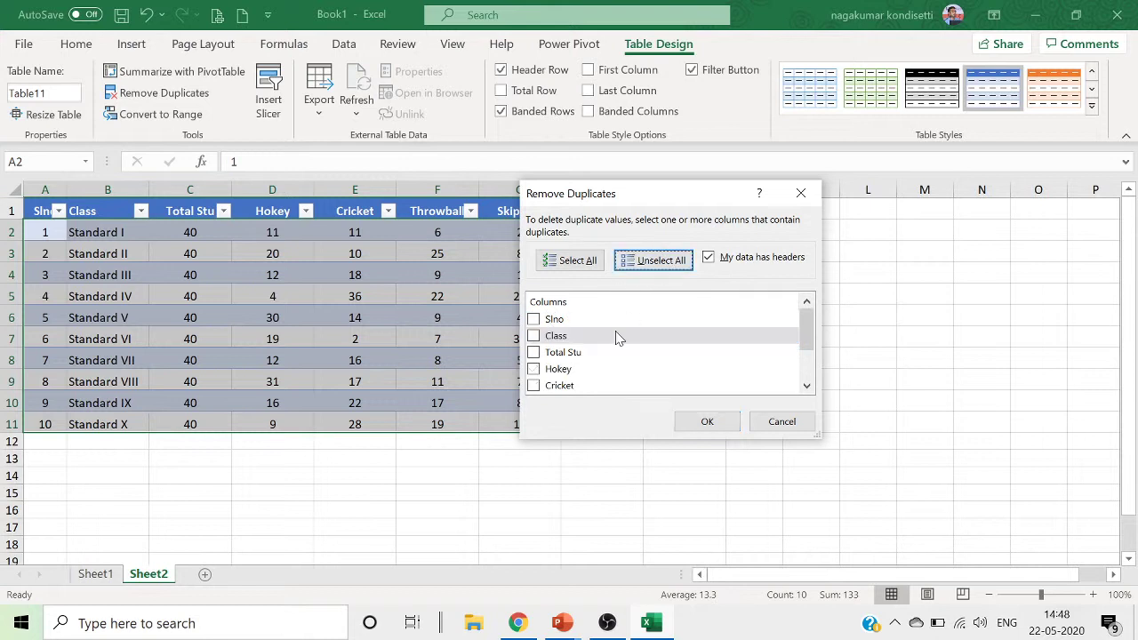
{"action": "scroll", "coordinate": [614, 333], "scroll_direction": "down", "scroll_amount": 1}
{"action": "left_click", "coordinate": [534, 360]}
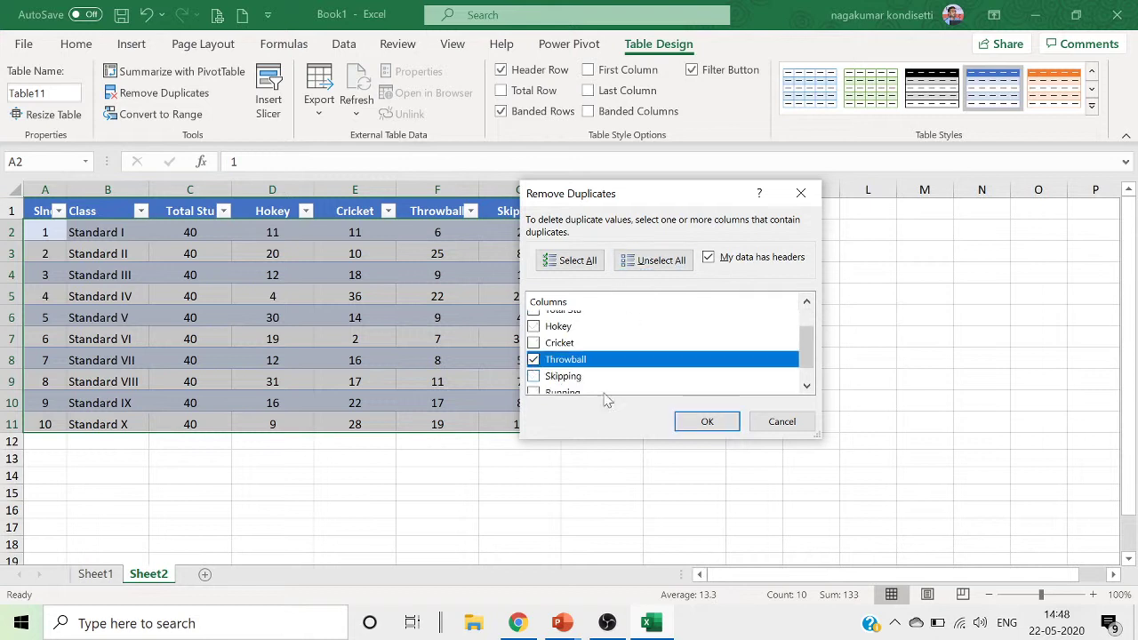
{"action": "left_click", "coordinate": [707, 422]}
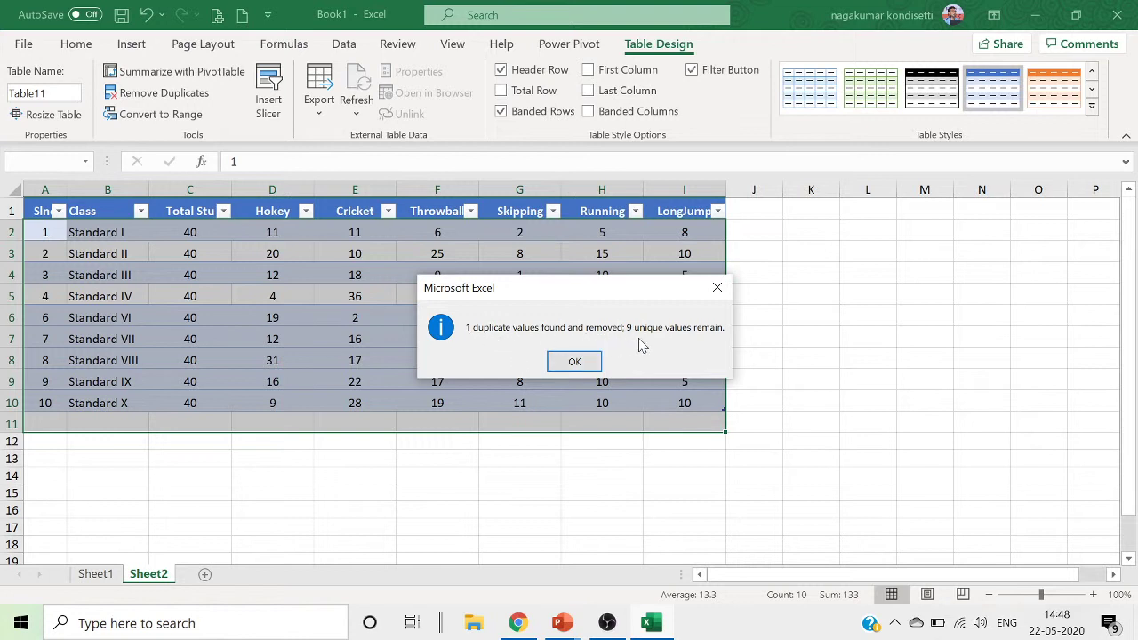
{"action": "left_click", "coordinate": [575, 362]}
{"action": "left_click", "coordinate": [478, 464]}
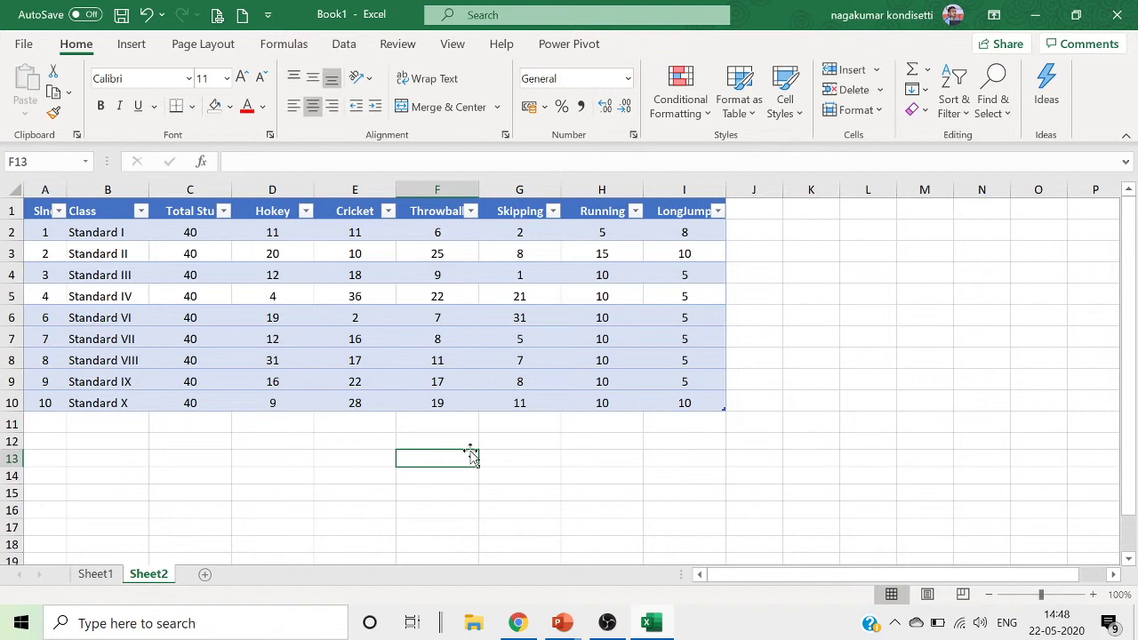
{"action": "key", "text": "ctrl+z"}
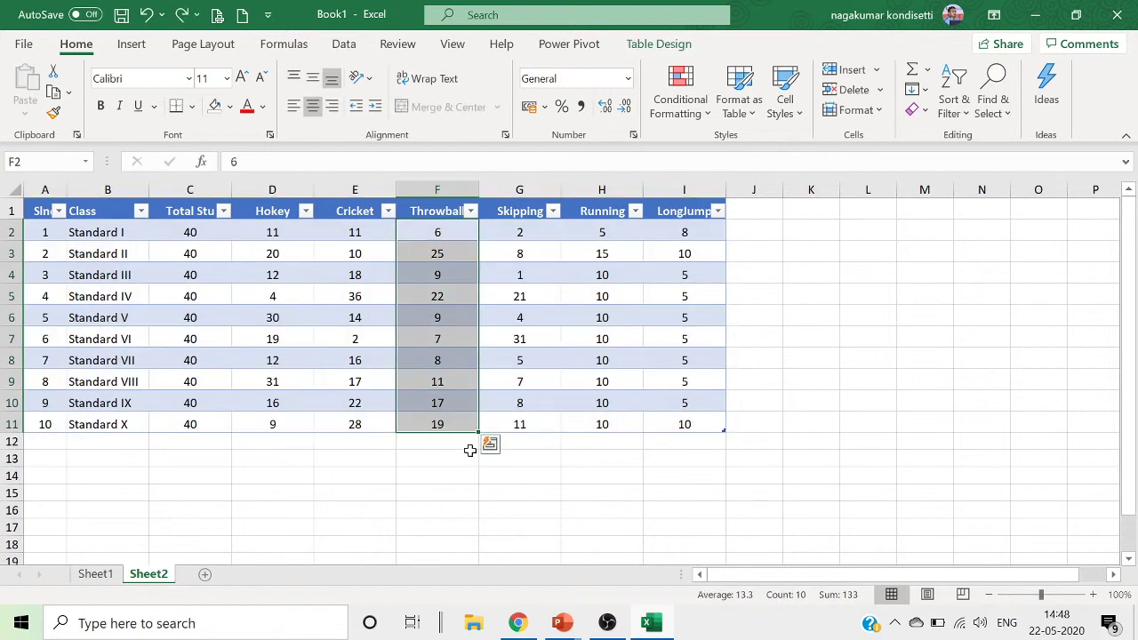
{"action": "left_click", "coordinate": [486, 508]}
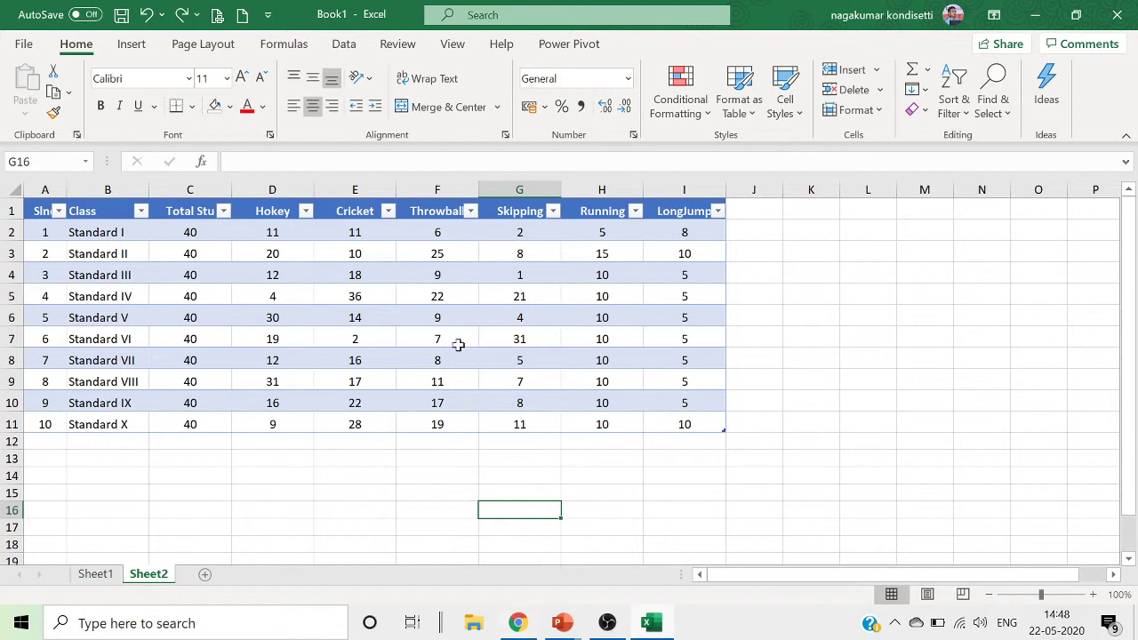
Select single cells in the Throwball column to examine its repeated values.
{"action": "left_click", "coordinate": [442, 275]}
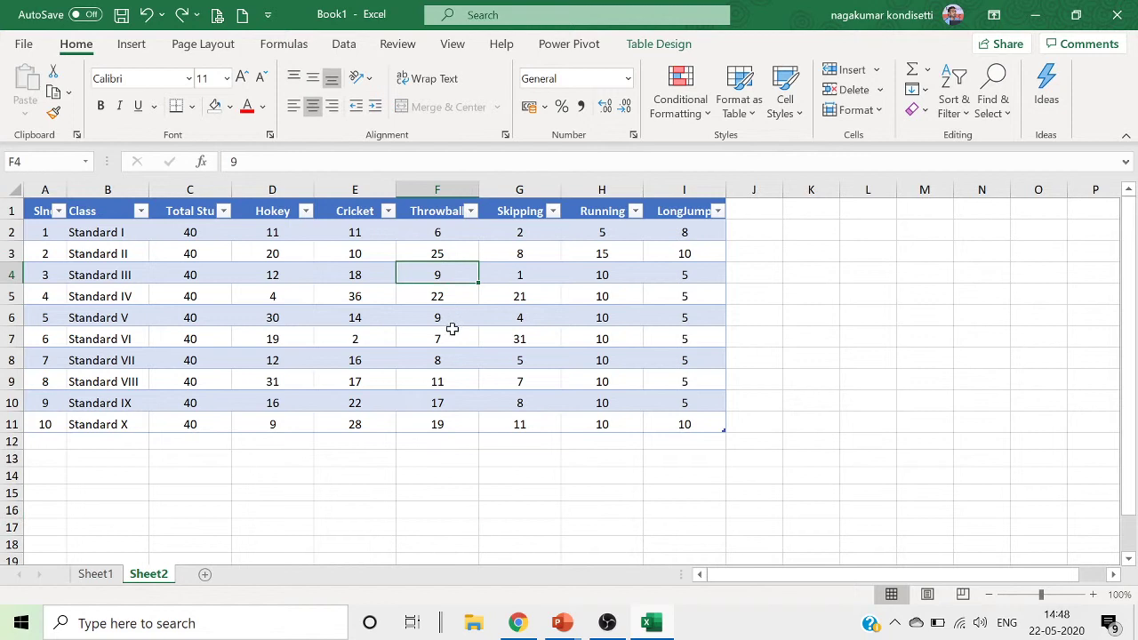
{"action": "left_click", "coordinate": [453, 333]}
{"action": "left_click", "coordinate": [453, 310]}
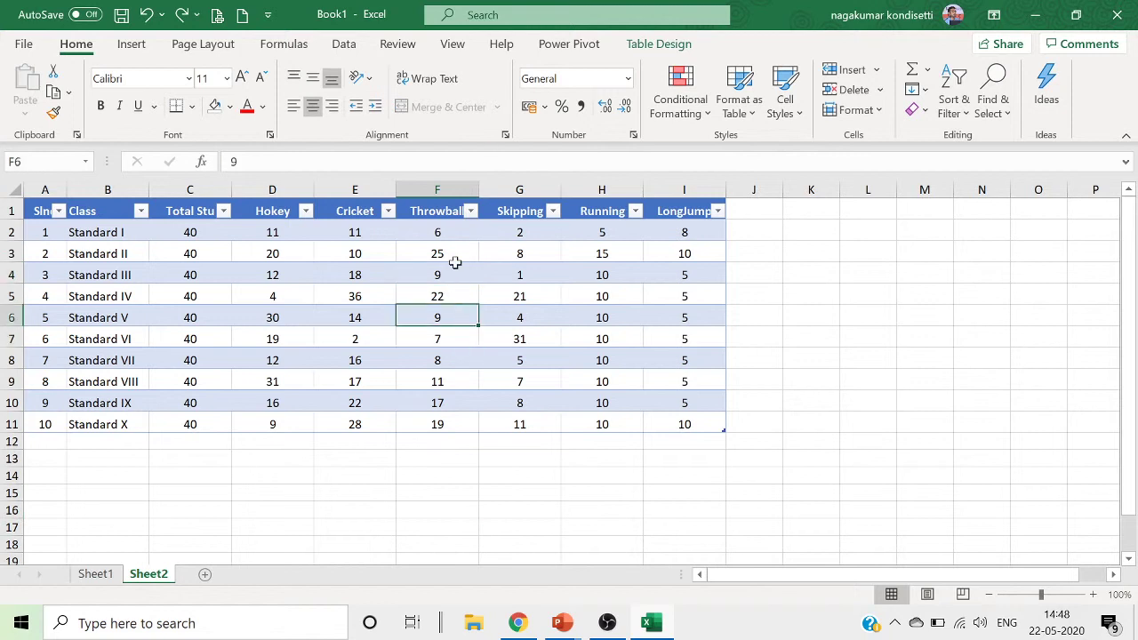
{"action": "left_click", "coordinate": [453, 274]}
{"action": "left_click", "coordinate": [465, 344]}
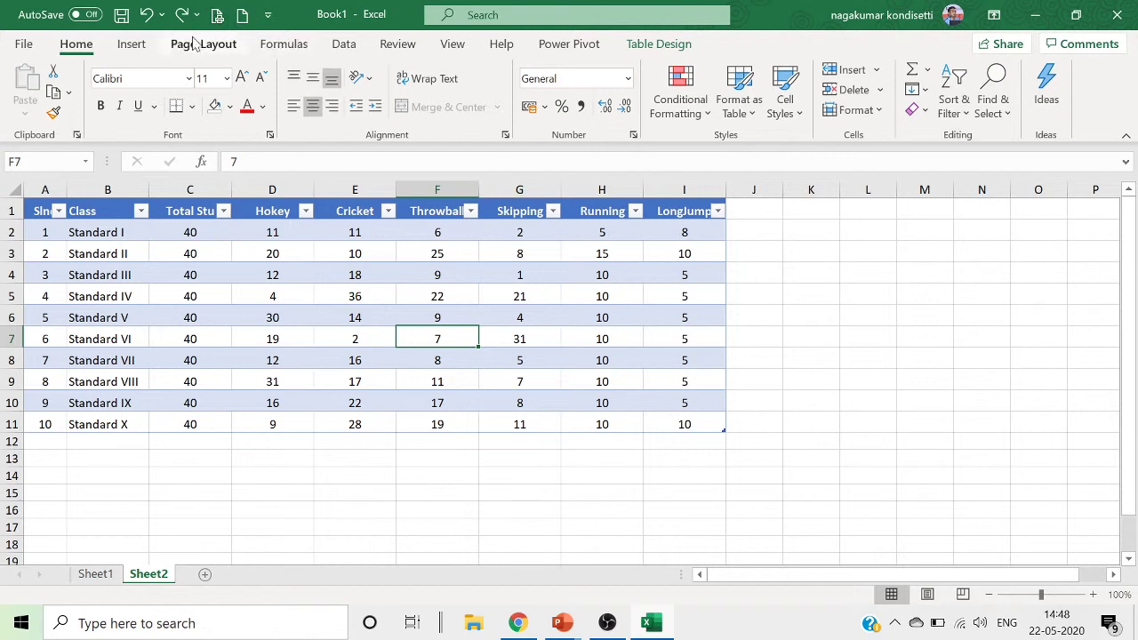
Remove duplicate table rows based on the Skipping column only, and undo the removal.
{"action": "left_click", "coordinate": [640, 44]}
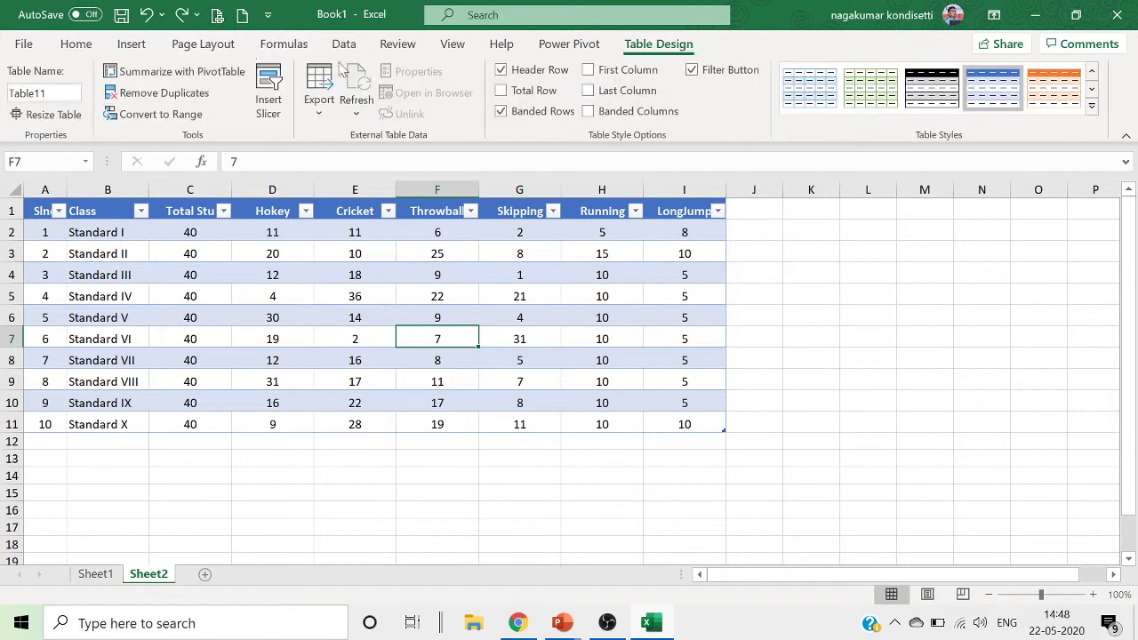
{"action": "left_click", "coordinate": [163, 95]}
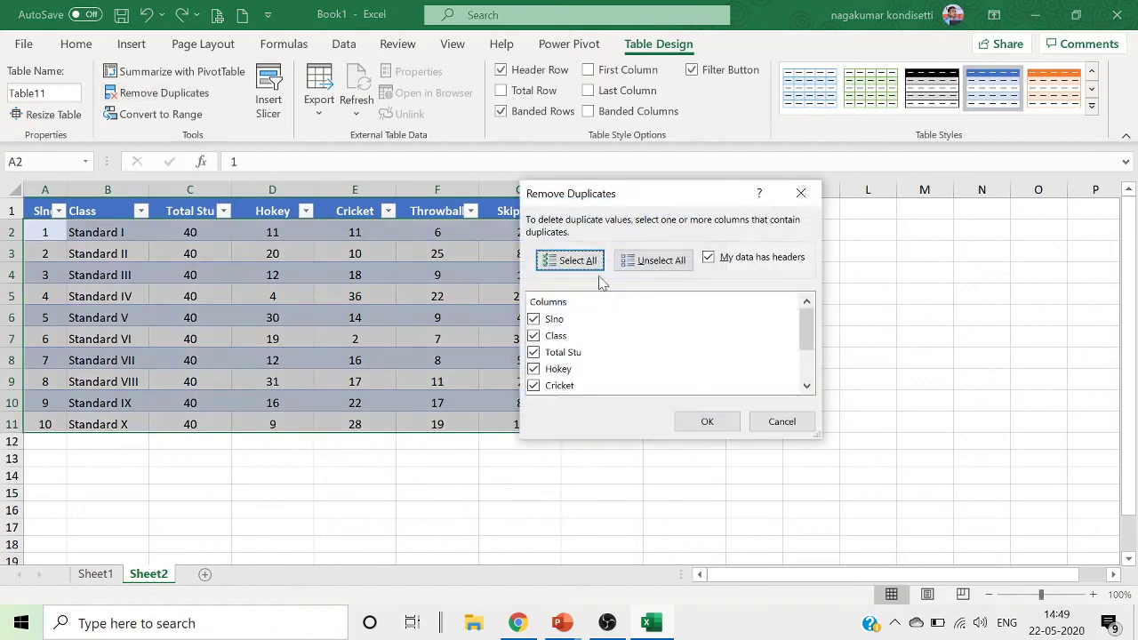
{"action": "scroll", "coordinate": [578, 346], "scroll_direction": "down", "scroll_amount": 1}
{"action": "scroll", "coordinate": [578, 346], "scroll_direction": "down", "scroll_amount": 1}
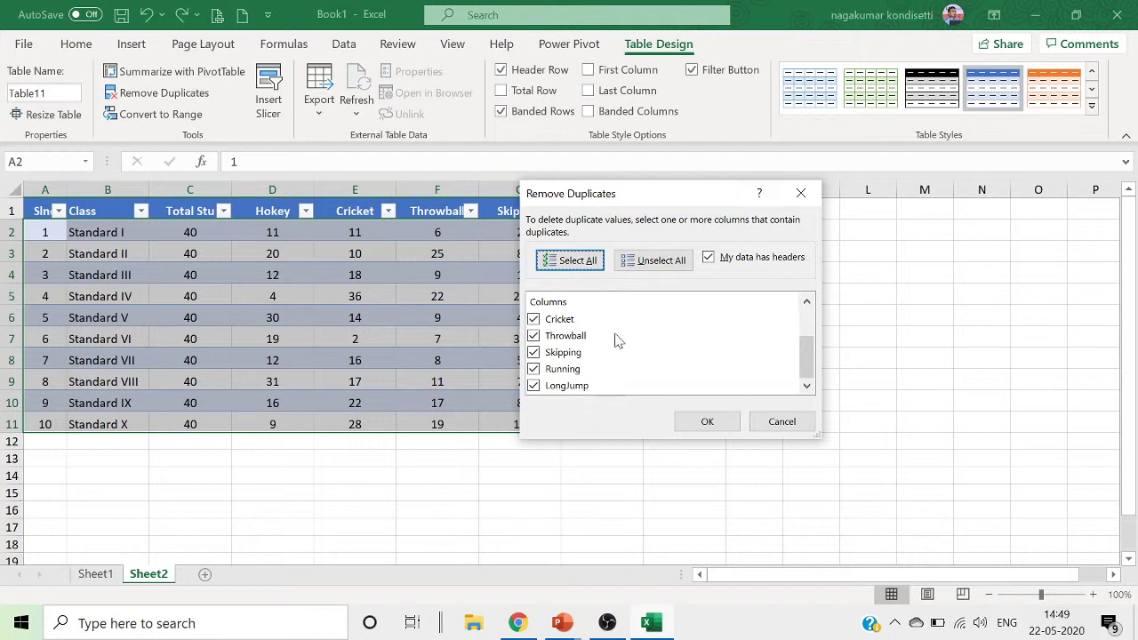
{"action": "scroll", "coordinate": [621, 338], "scroll_direction": "up", "scroll_amount": 3}
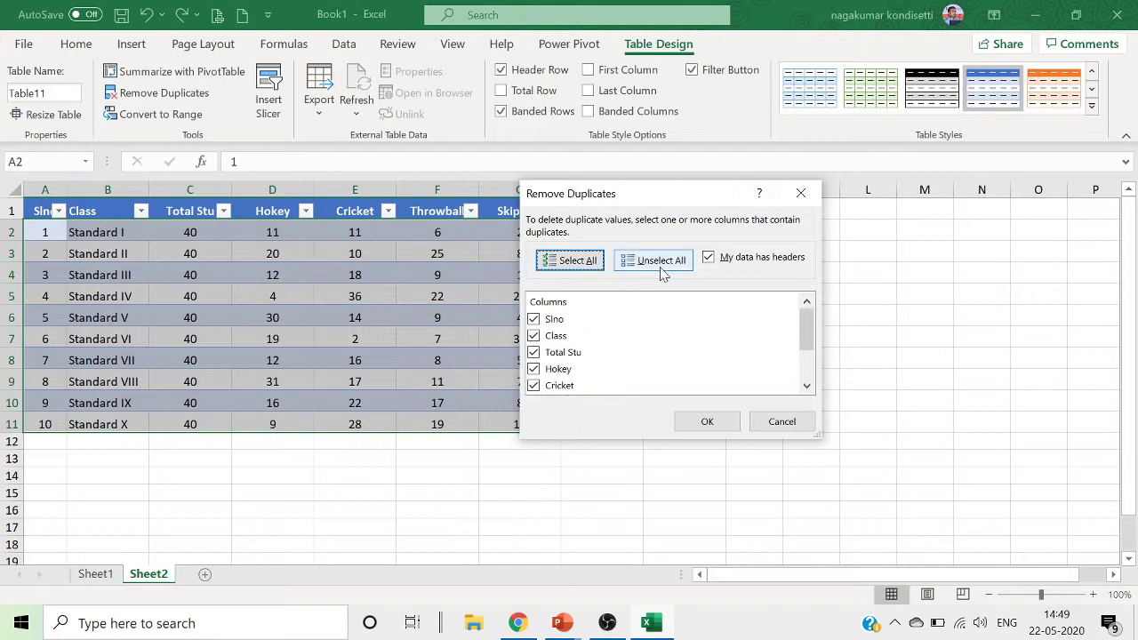
{"action": "left_click", "coordinate": [661, 260]}
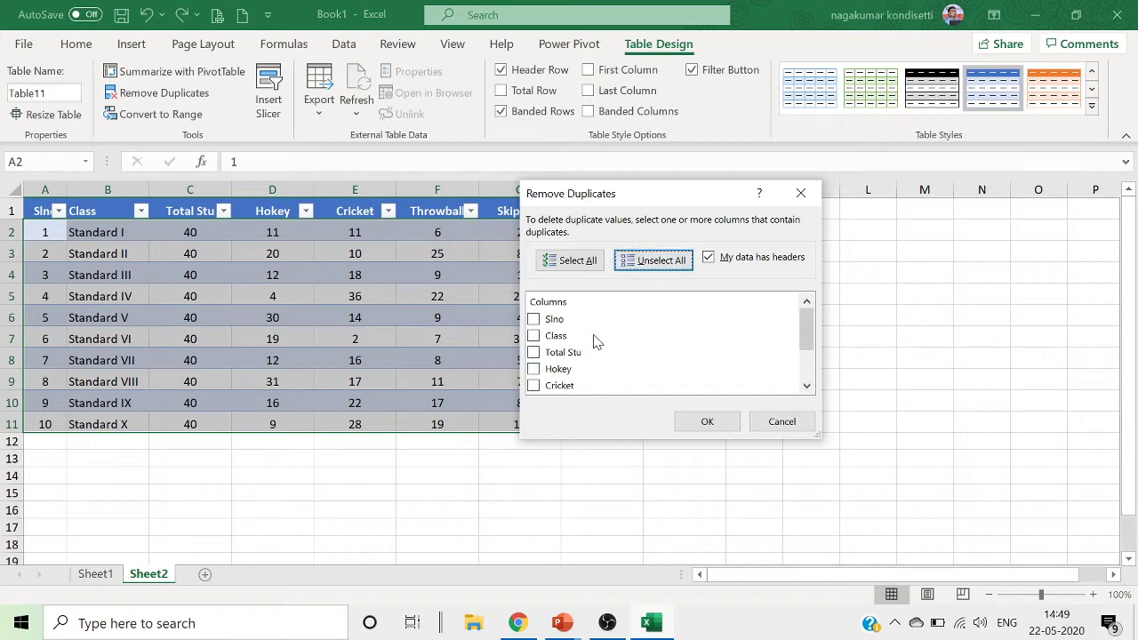
{"action": "scroll", "coordinate": [588, 351], "scroll_direction": "down", "scroll_amount": 1}
{"action": "left_click", "coordinate": [568, 378]}
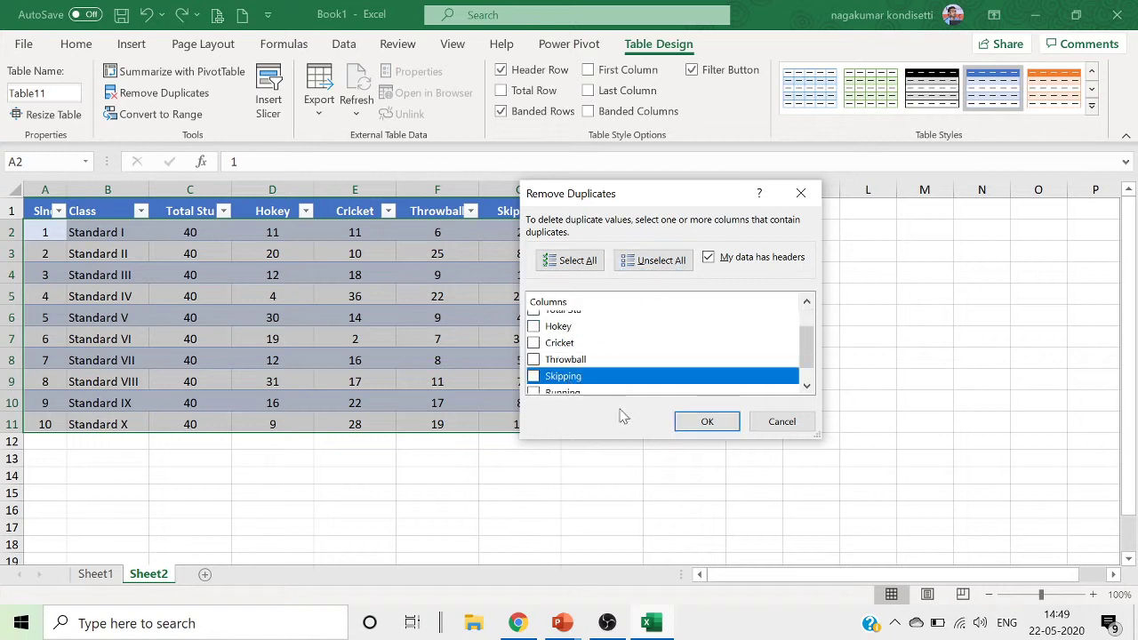
{"action": "left_click", "coordinate": [709, 423]}
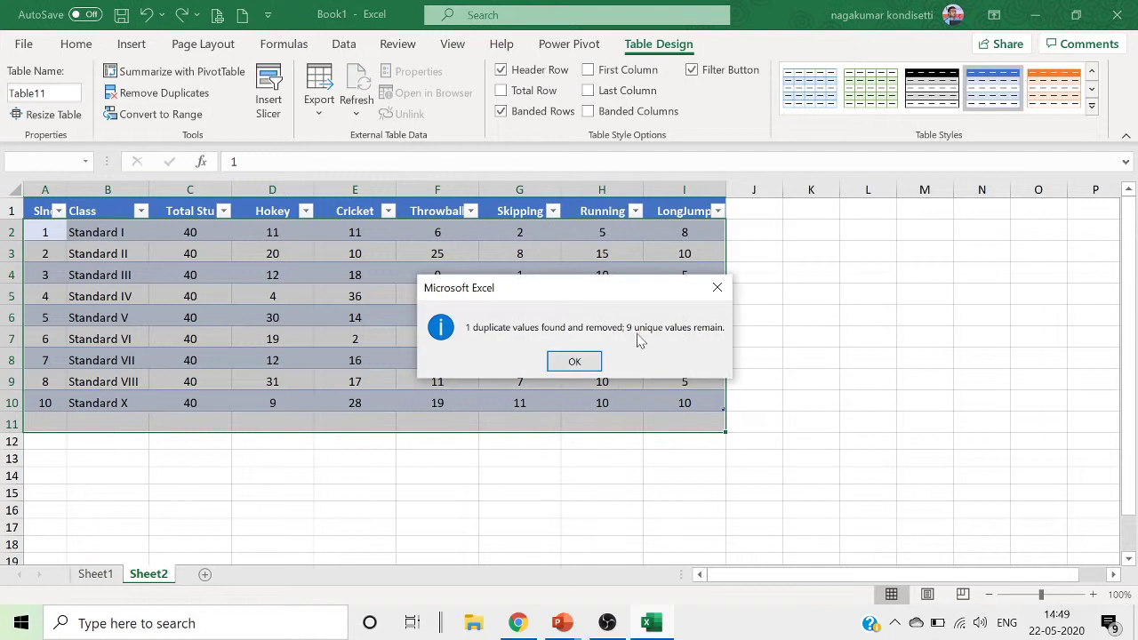
{"action": "left_click", "coordinate": [575, 359]}
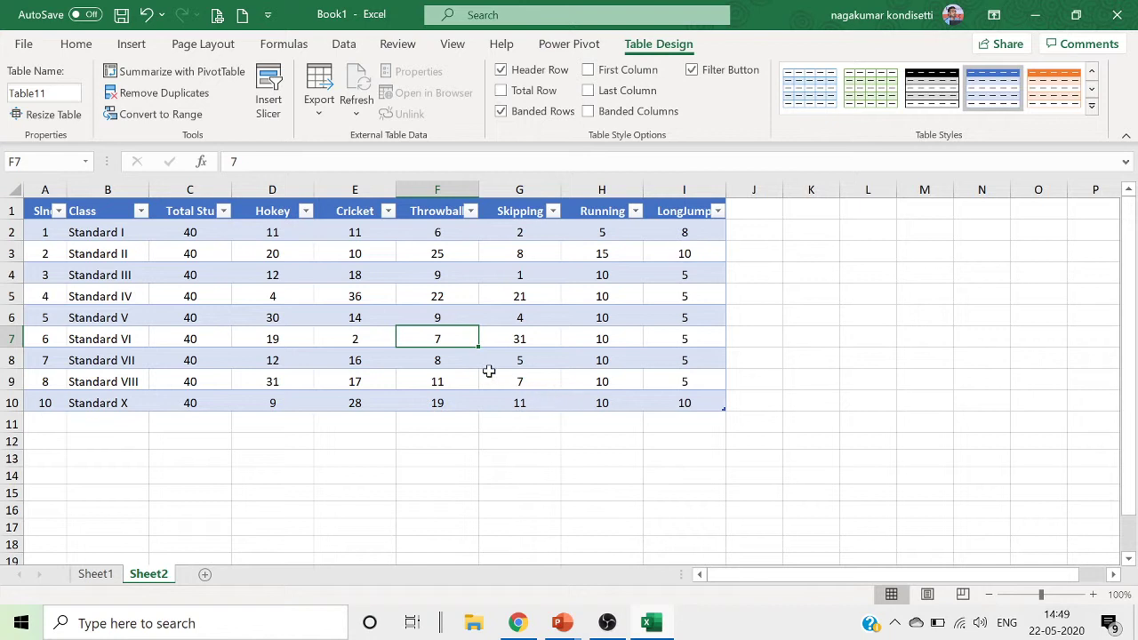
{"action": "key", "text": "ctrl+z"}
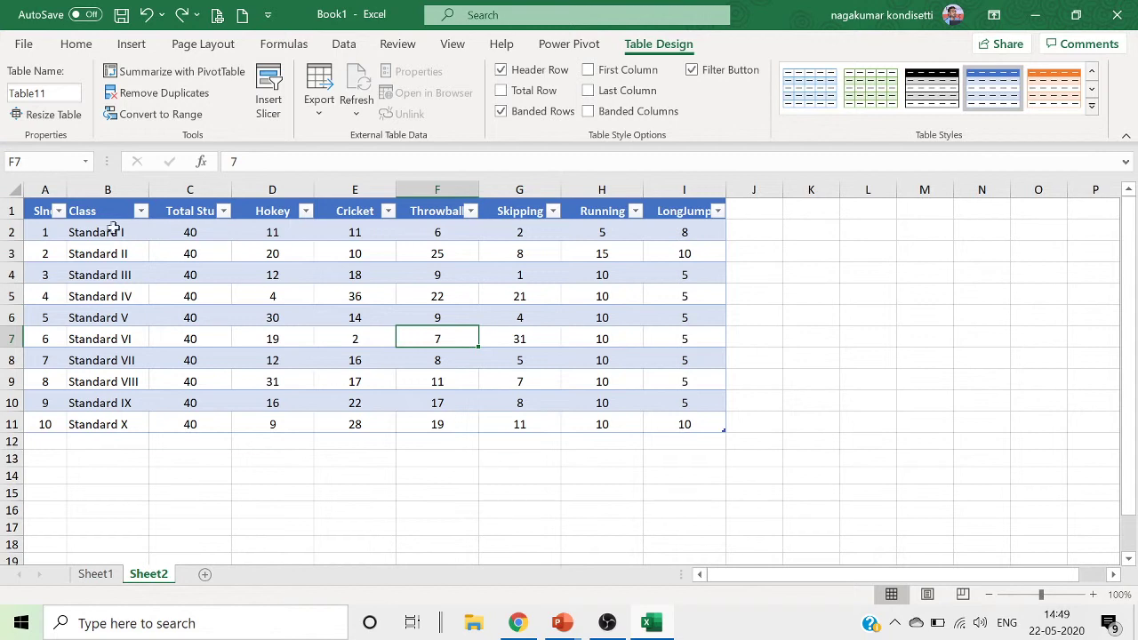
Create a PivotTable from Table11 on a new worksheet with the Slno, Class and Total Stu fields.
{"action": "left_click", "coordinate": [183, 73]}
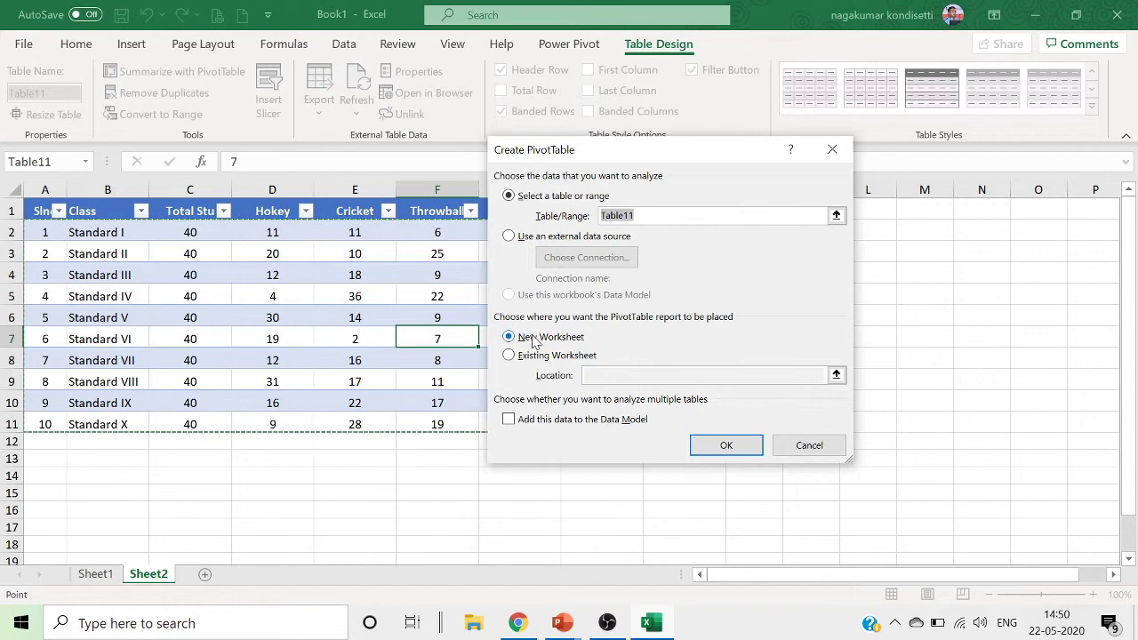
{"action": "left_click", "coordinate": [752, 454]}
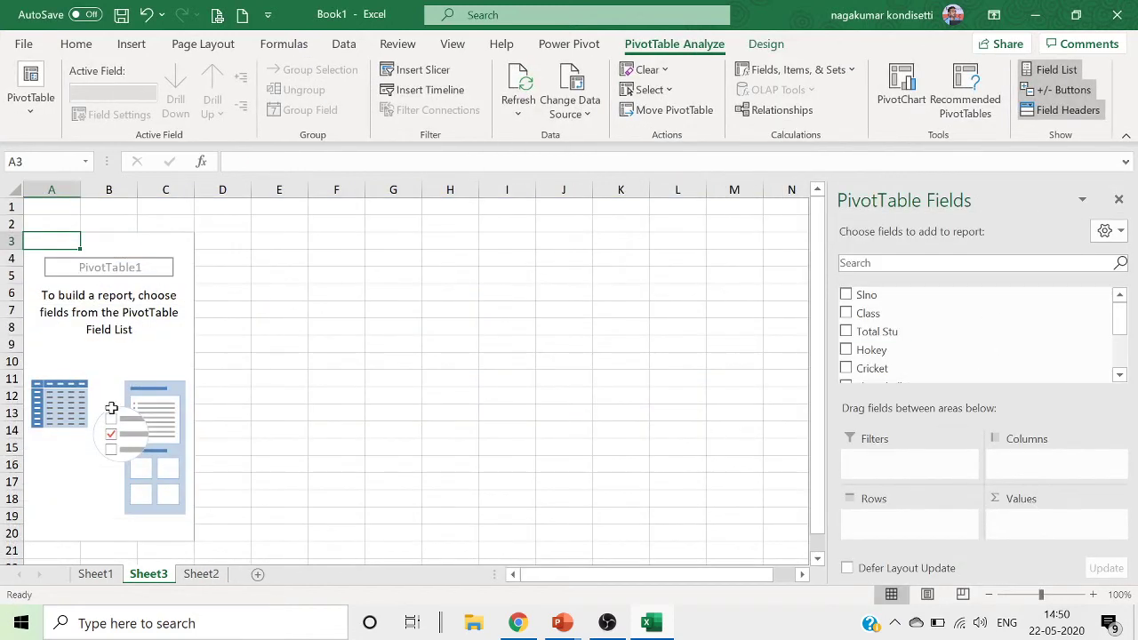
{"action": "left_click", "coordinate": [846, 295]}
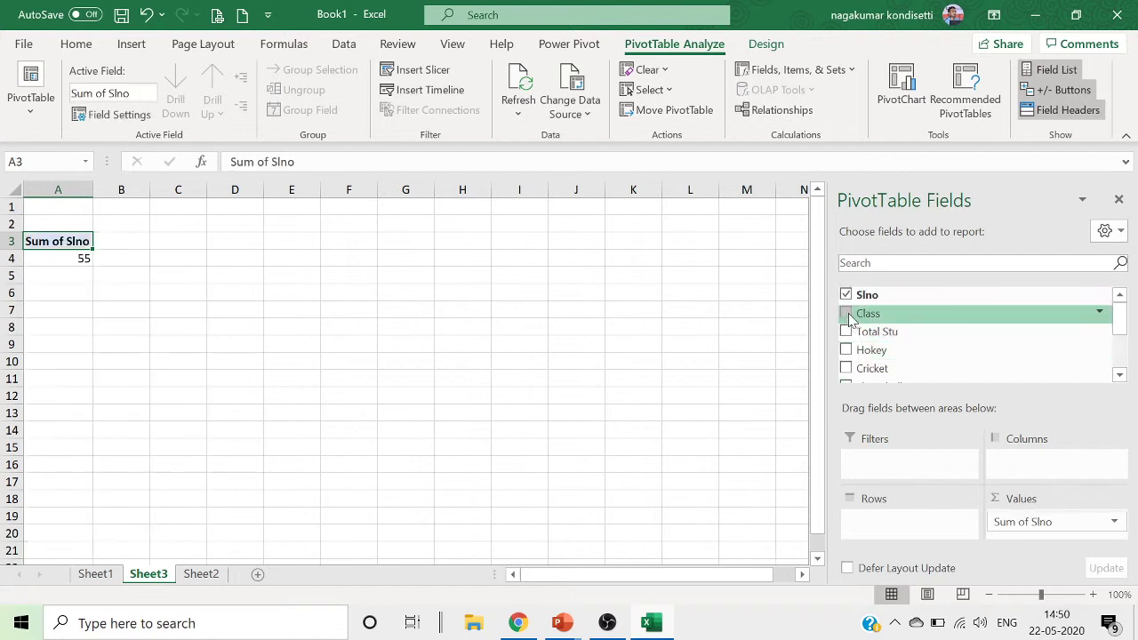
{"action": "left_click", "coordinate": [848, 314]}
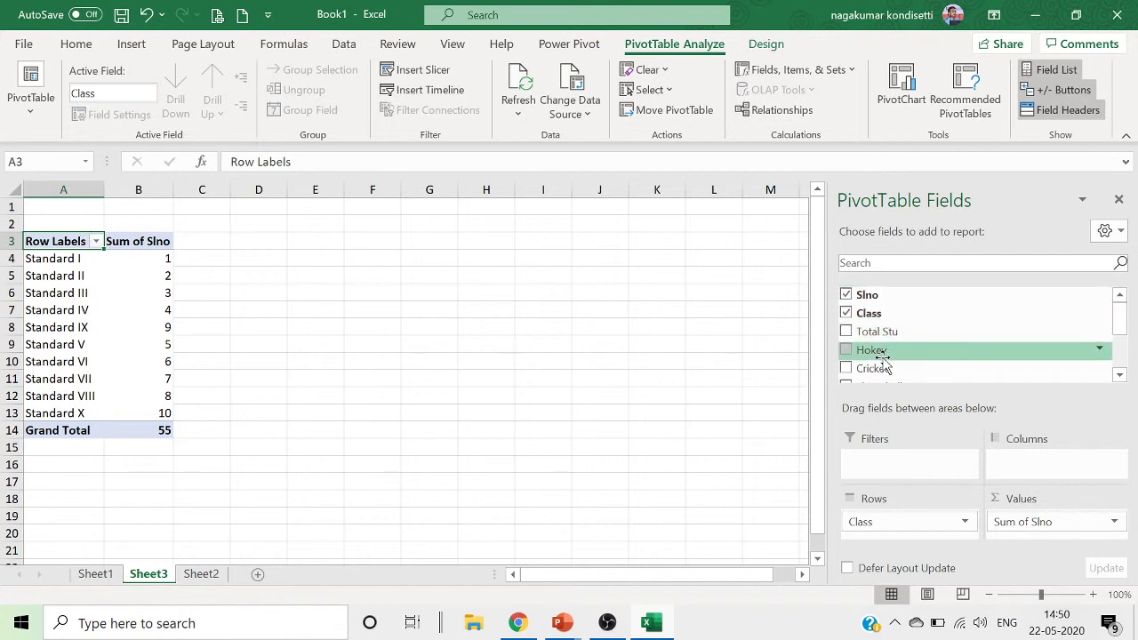
{"action": "left_click", "coordinate": [846, 331]}
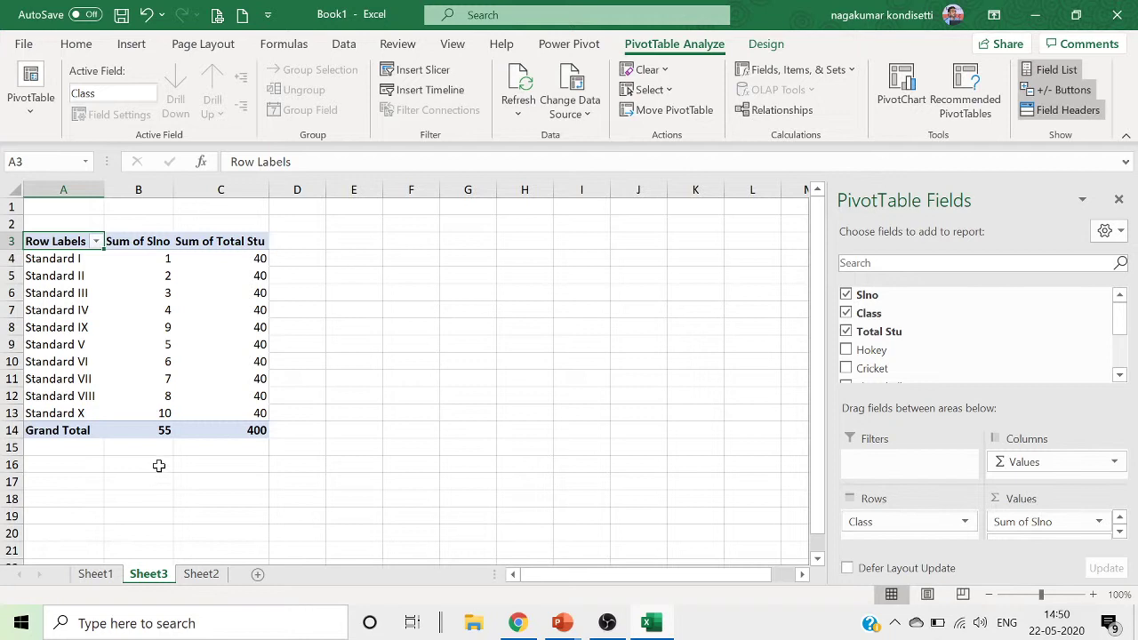
Remove the Slno field from the PivotTable and add the Hokey field.
{"action": "left_click", "coordinate": [1115, 464]}
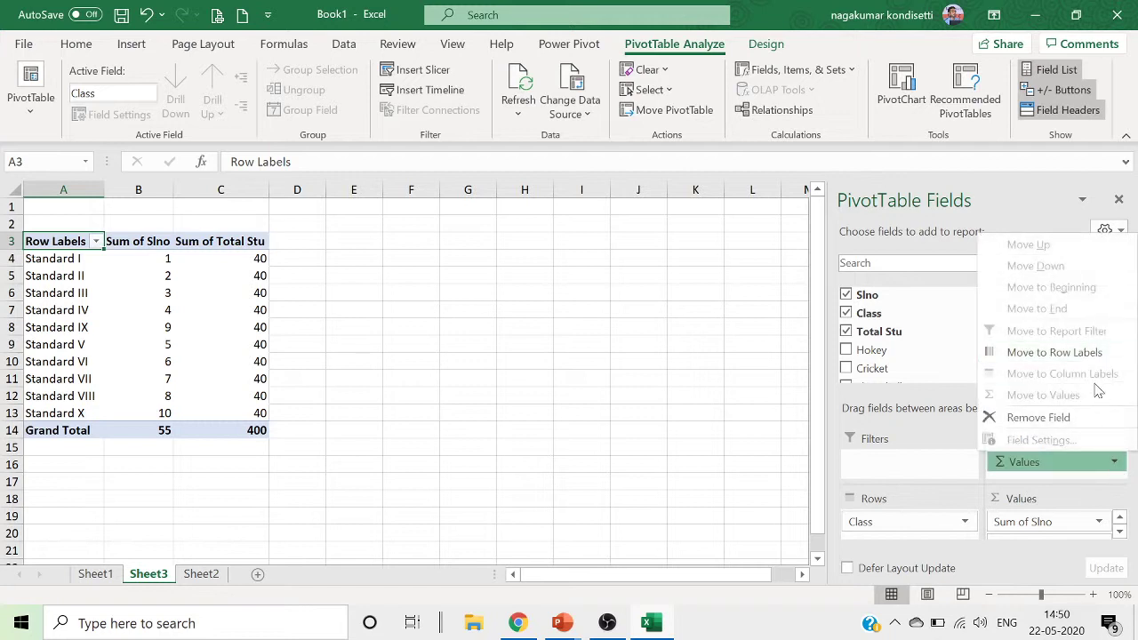
{"action": "left_click", "coordinate": [846, 296]}
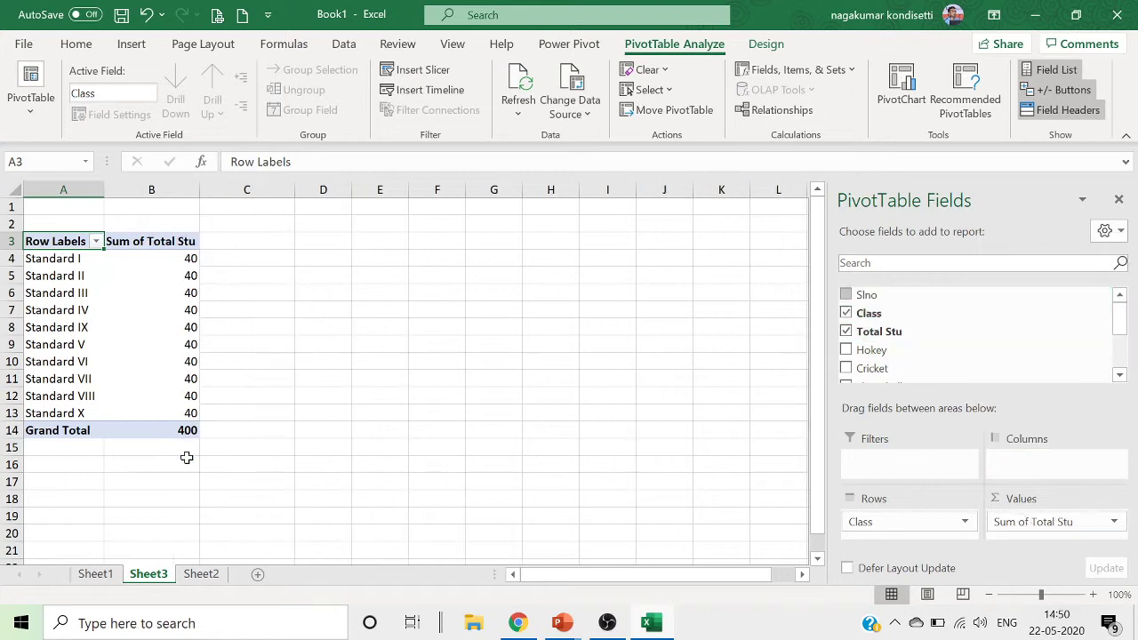
{"action": "left_click", "coordinate": [847, 352]}
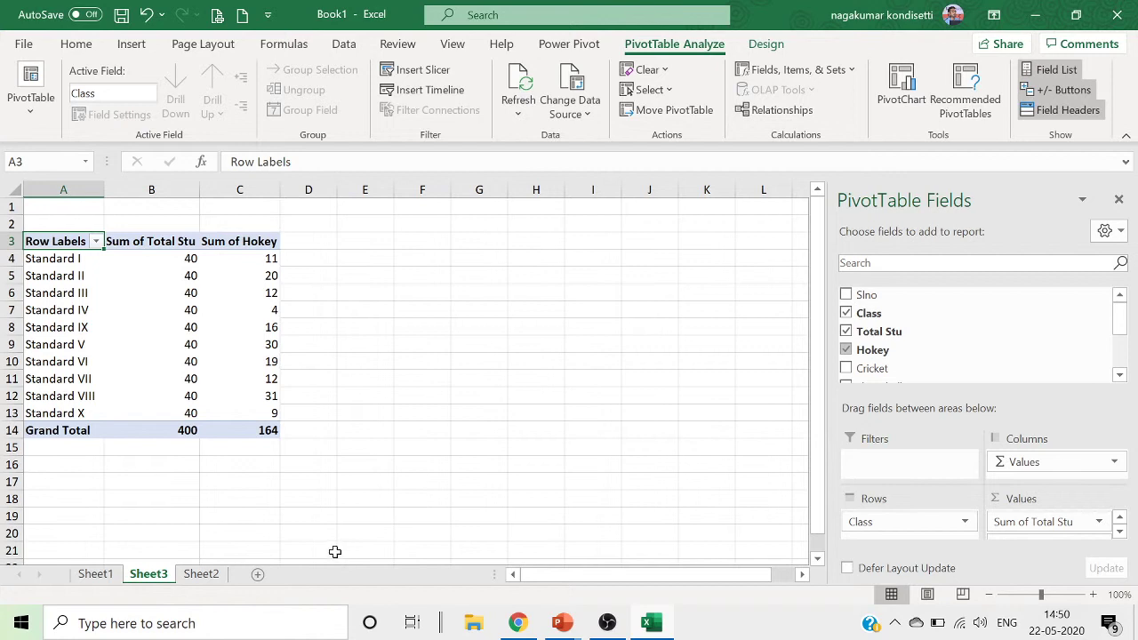
{"action": "scroll", "coordinate": [1034, 307], "scroll_direction": "down", "scroll_amount": 3}
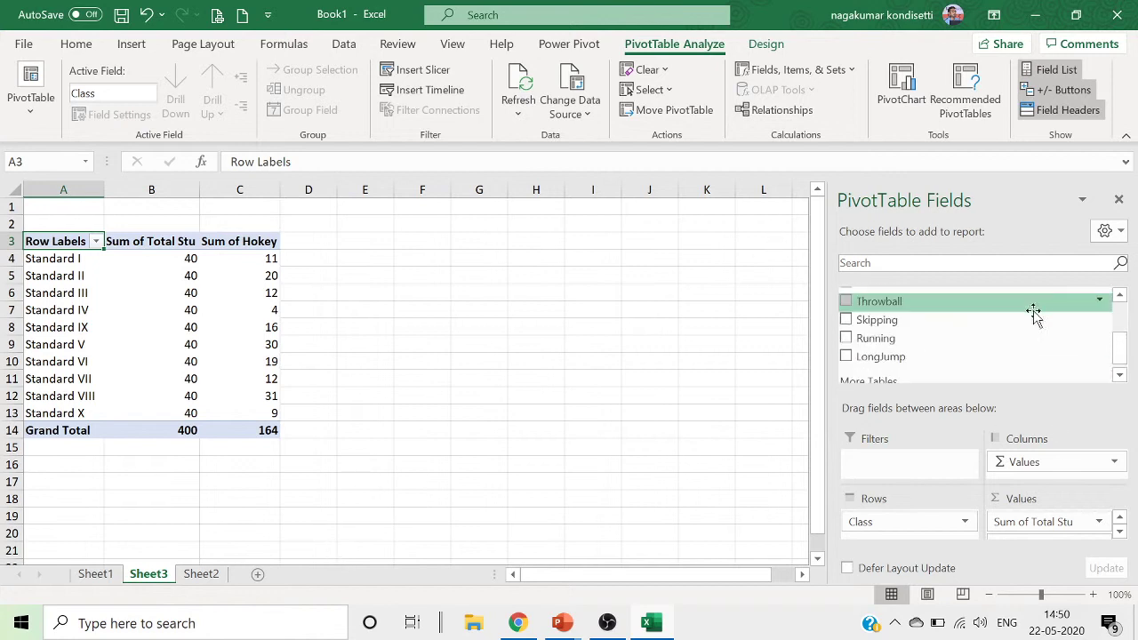
Add the LongJump field to the PivotTable and review the fields in its Values area.
{"action": "left_click", "coordinate": [846, 356]}
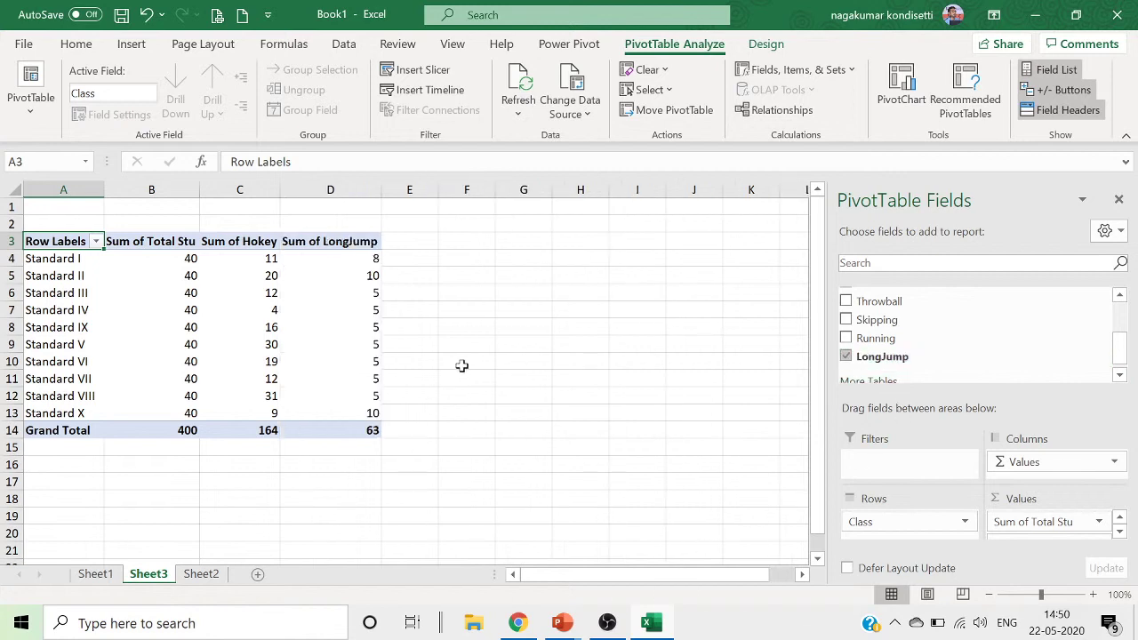
{"action": "scroll", "coordinate": [900, 361], "scroll_direction": "down", "scroll_amount": 1}
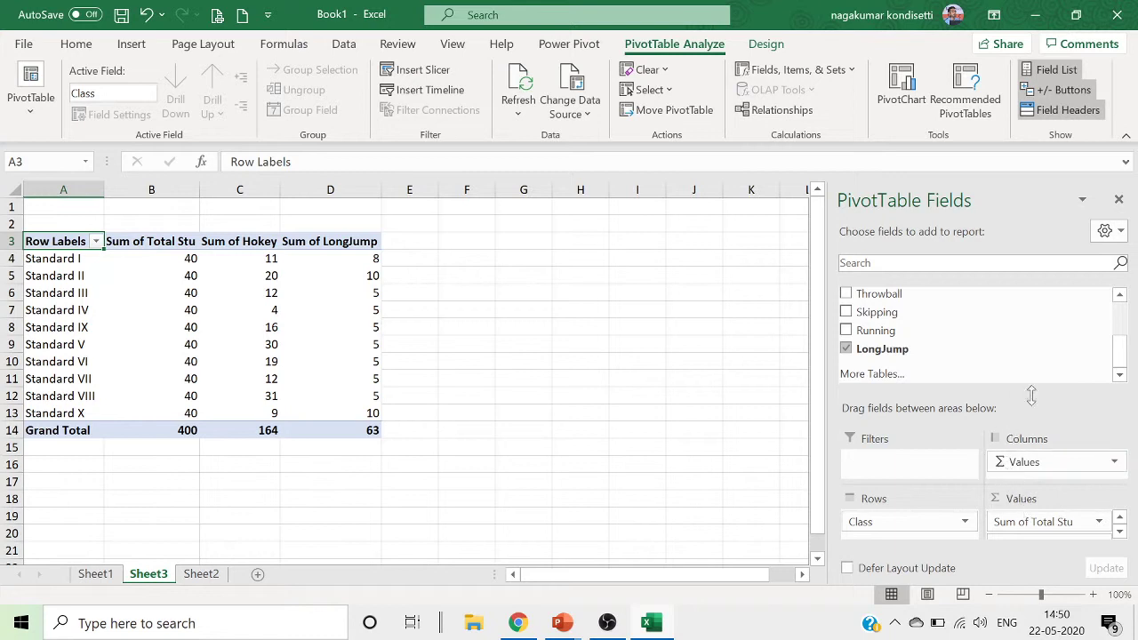
{"action": "left_click", "coordinate": [1120, 534]}
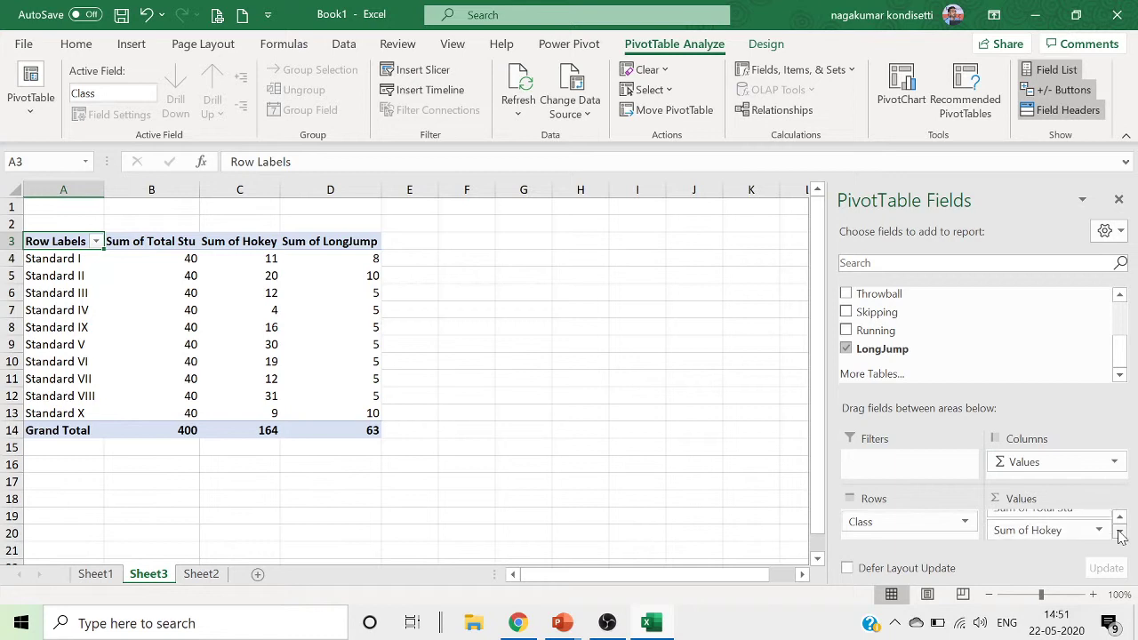
{"action": "left_click", "coordinate": [1120, 534]}
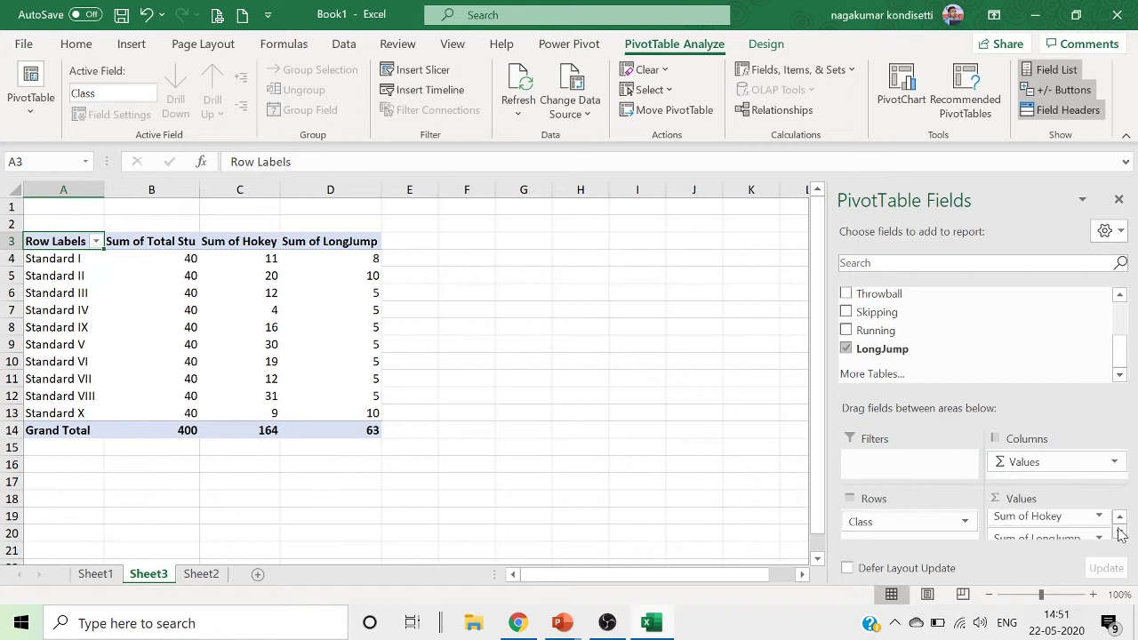
{"action": "left_click", "coordinate": [1119, 534]}
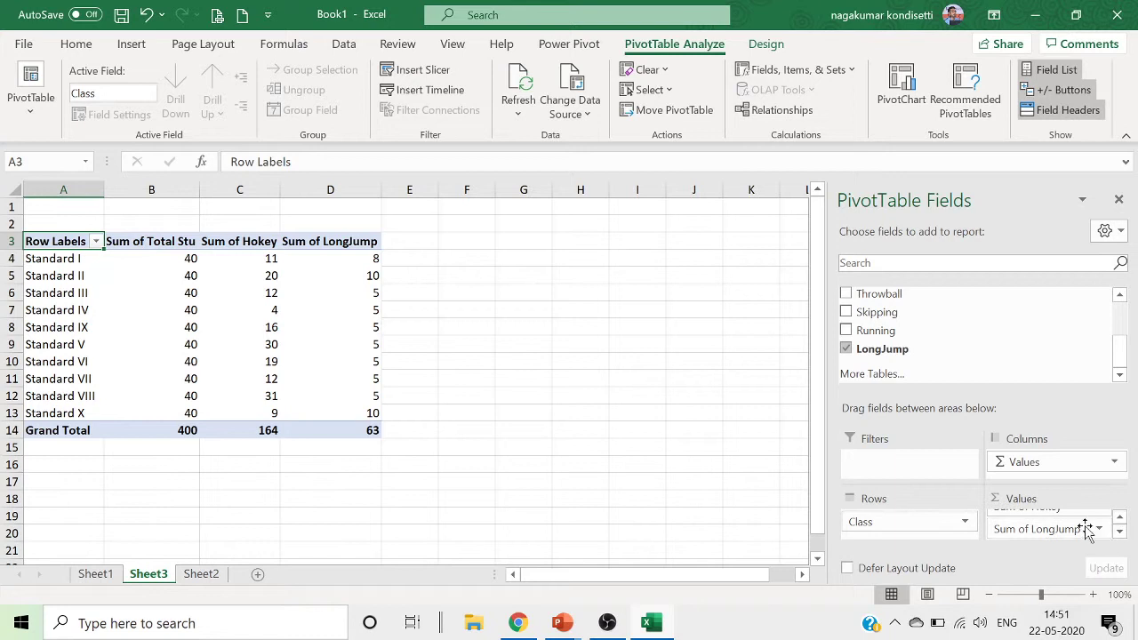
{"action": "left_click_drag", "start_coordinate": [1089, 529], "coordinate": [1096, 339]}
{"action": "left_click", "coordinate": [1109, 230]}
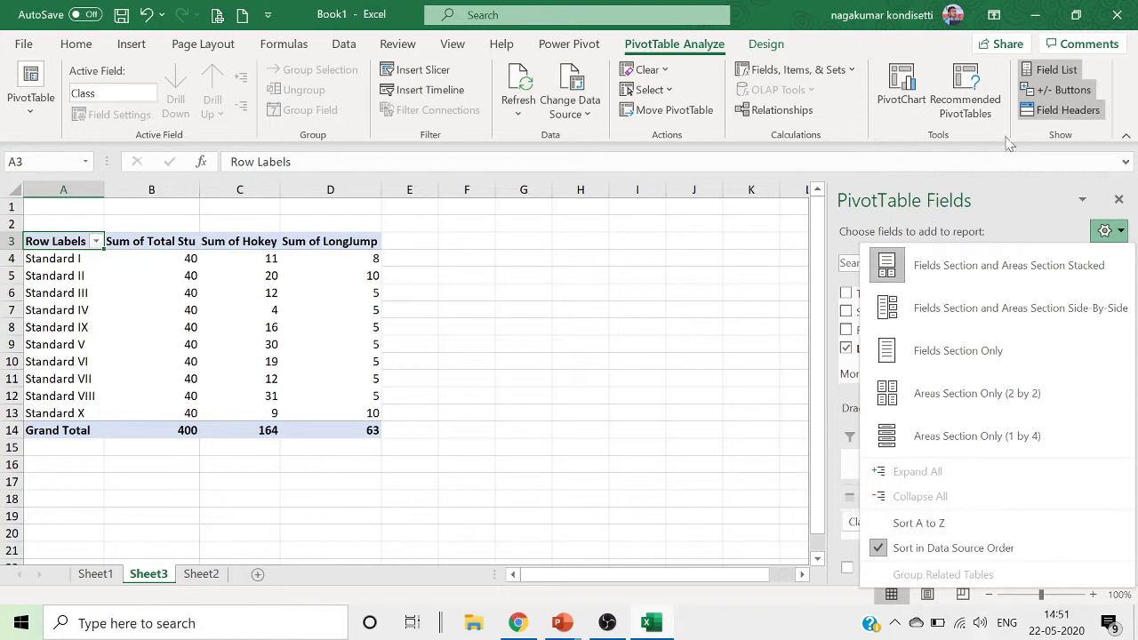
{"action": "left_click", "coordinate": [793, 264]}
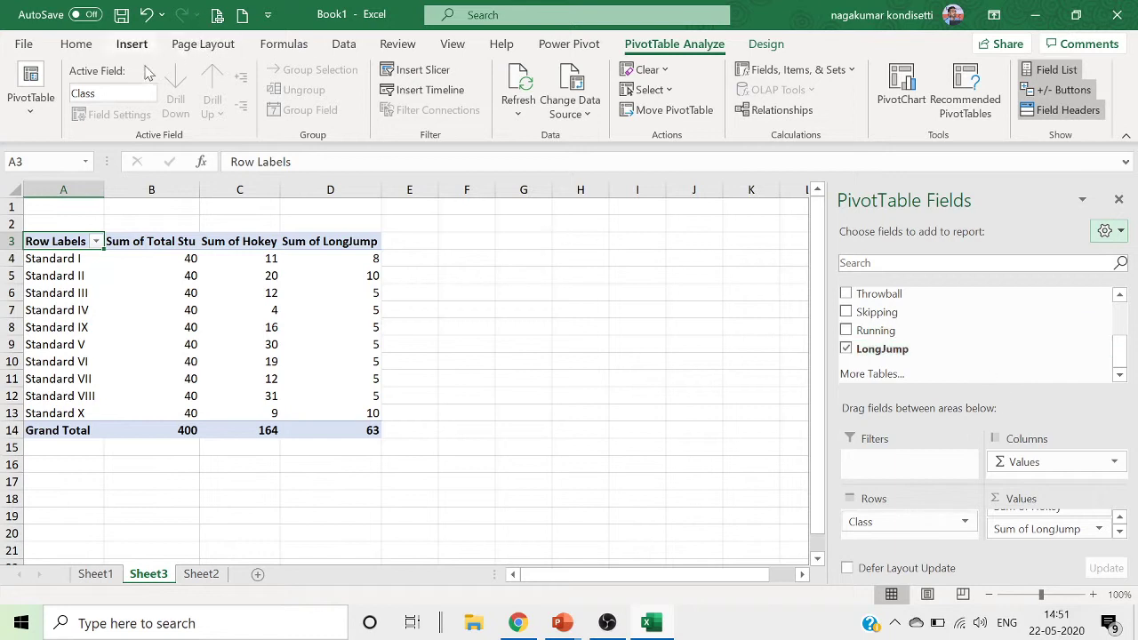
Create another PivotTable from Table11 on the existing worksheet, placed at cell A16 of Sheet2.
{"action": "left_click", "coordinate": [206, 575]}
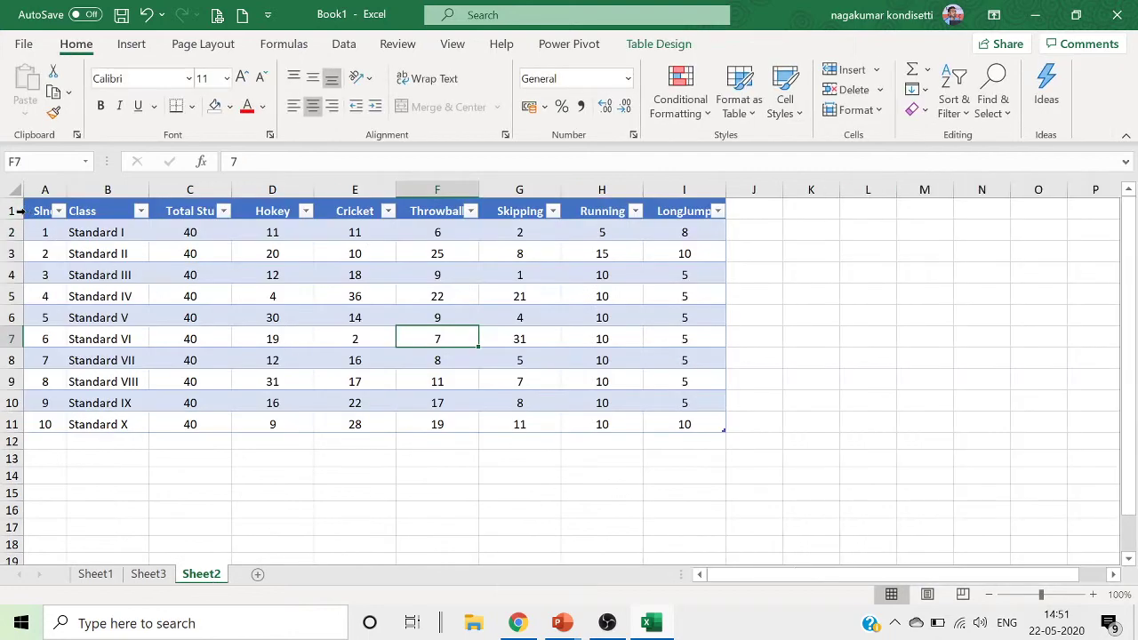
{"action": "left_click_drag", "start_coordinate": [18, 211], "coordinate": [346, 424]}
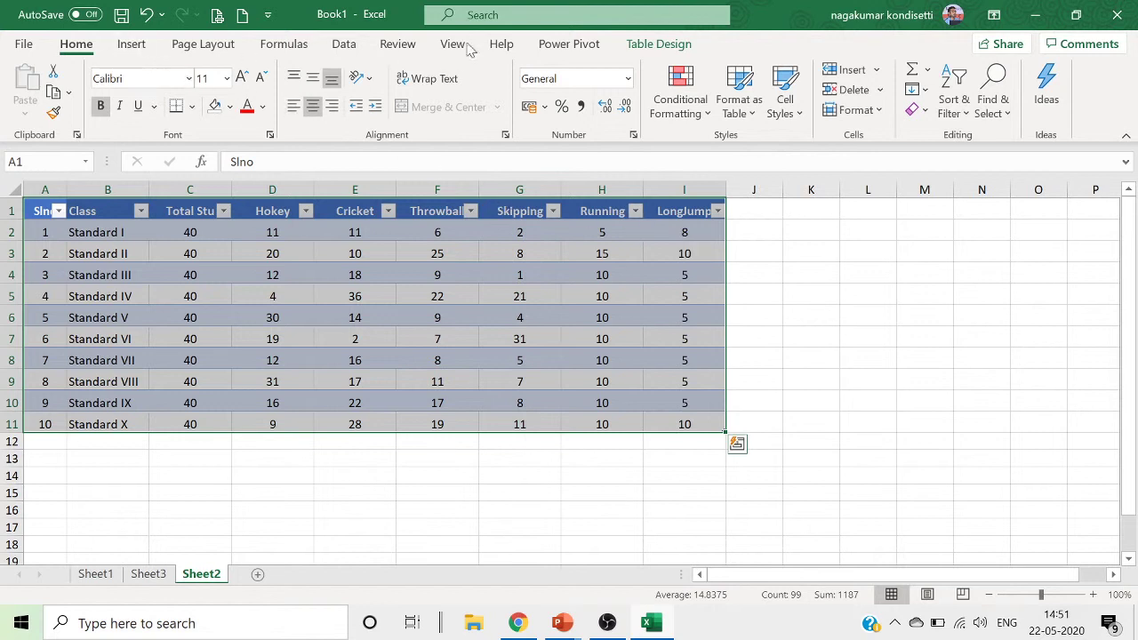
{"action": "left_click", "coordinate": [652, 47]}
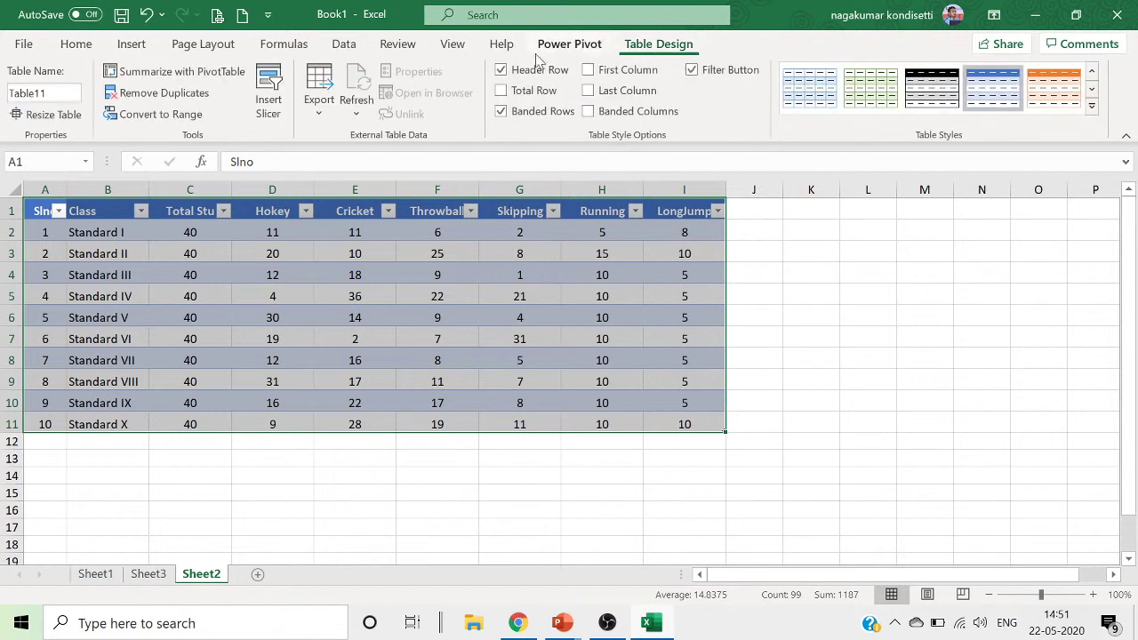
{"action": "left_click", "coordinate": [196, 77]}
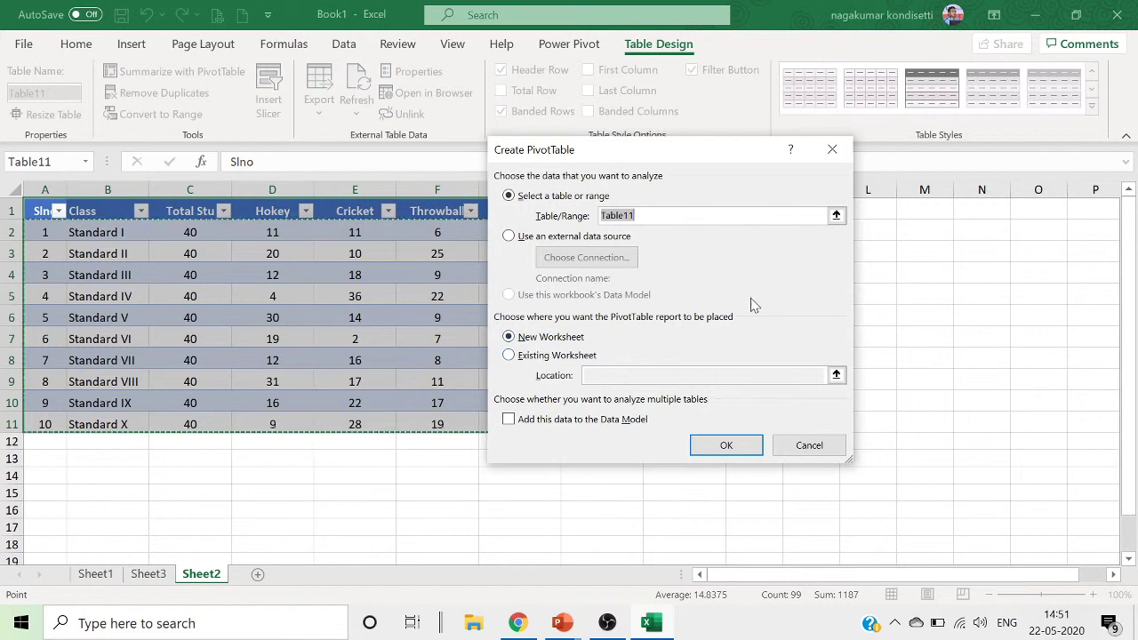
{"action": "left_click", "coordinate": [573, 356]}
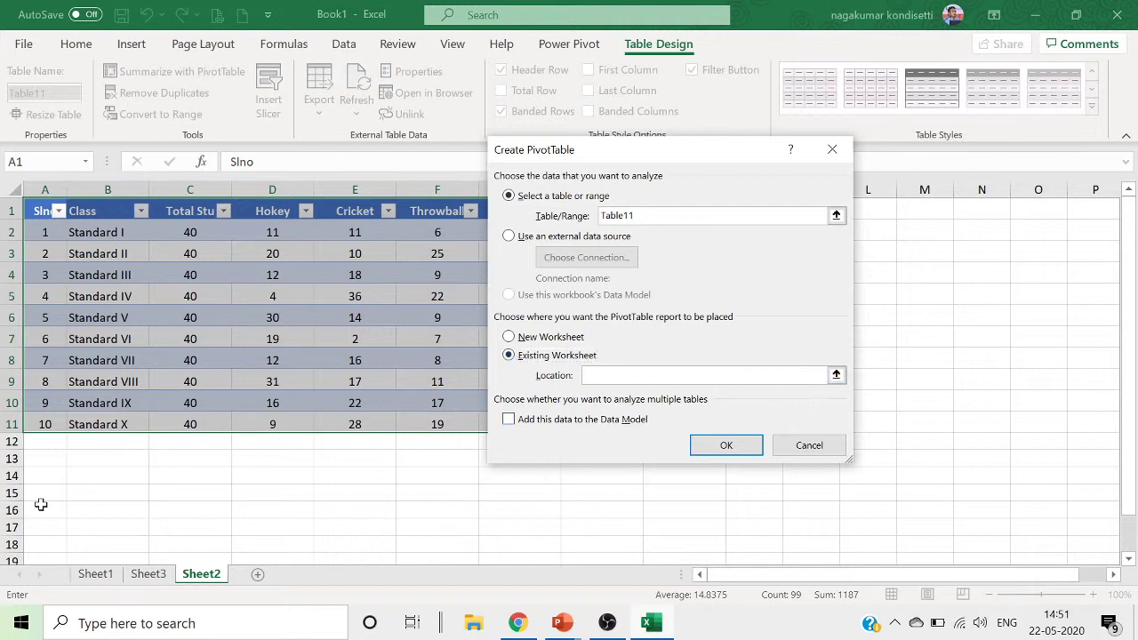
{"action": "left_click", "coordinate": [40, 507]}
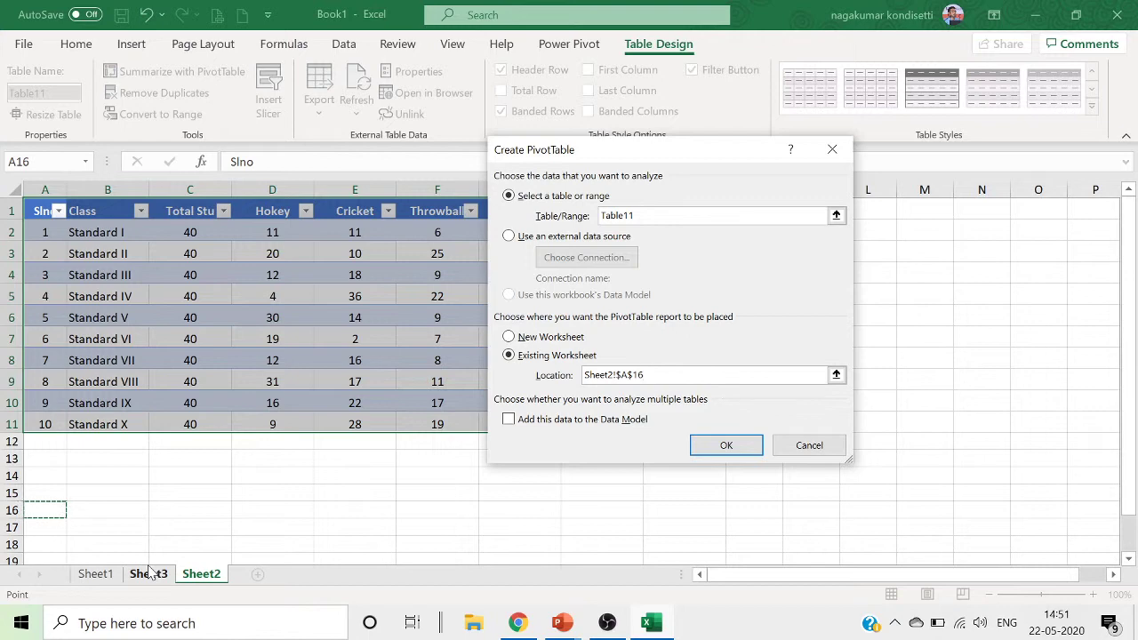
{"action": "left_click", "coordinate": [724, 446]}
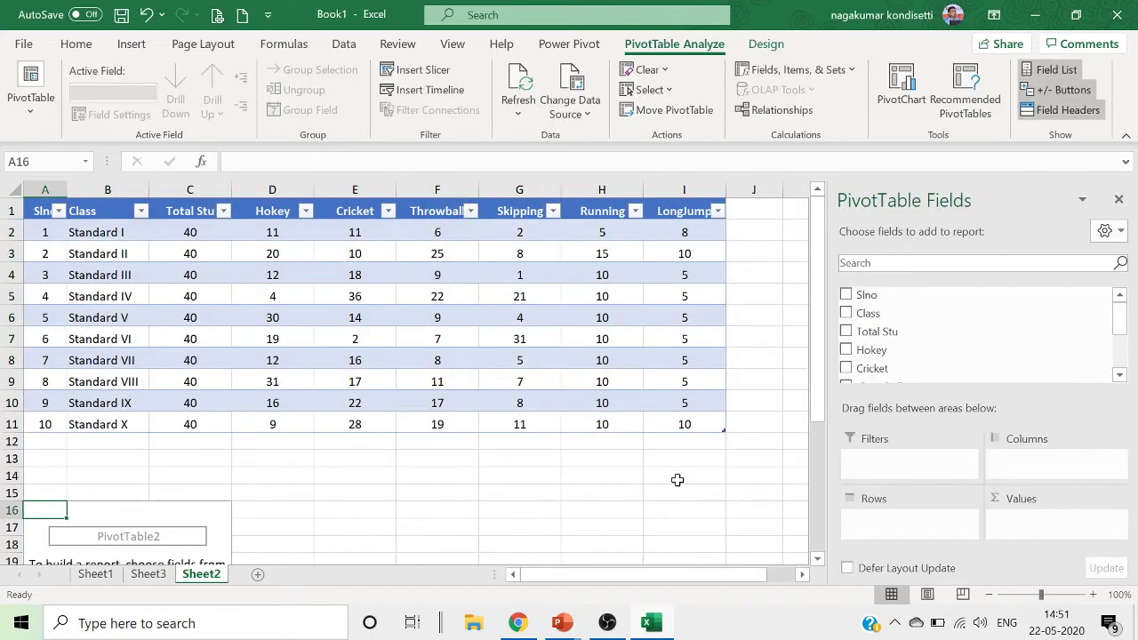
Add the Class and Total Stu fields to the new PivotTable on Sheet2, leaving Slno out.
{"action": "scroll", "coordinate": [565, 502], "scroll_direction": "down", "scroll_amount": 2}
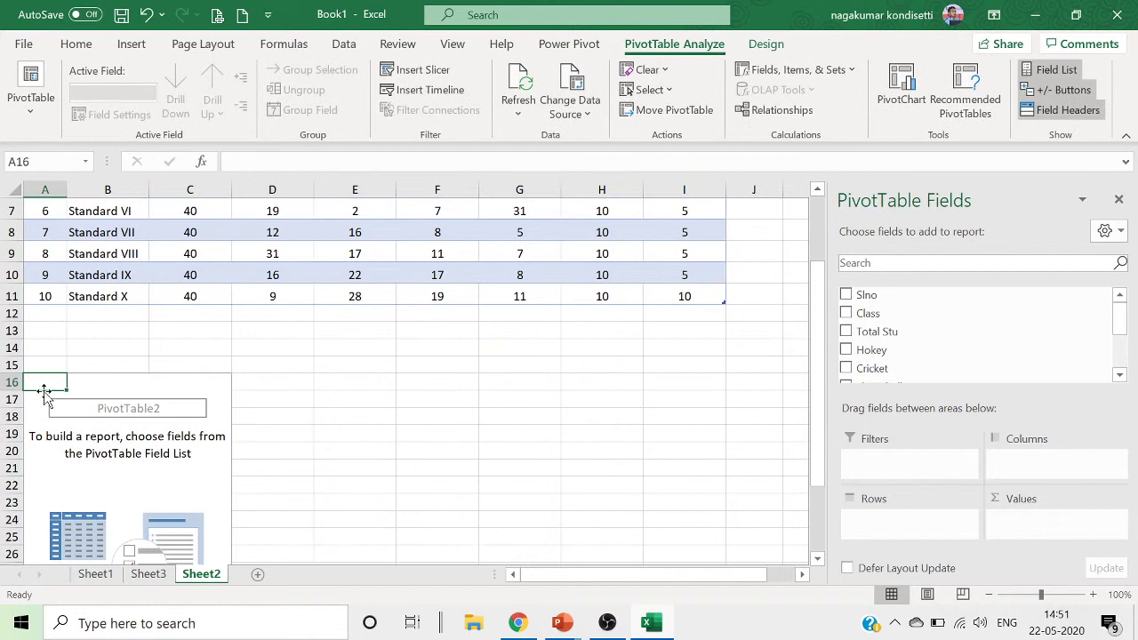
{"action": "left_click", "coordinate": [846, 295]}
{"action": "left_click", "coordinate": [846, 296]}
{"action": "left_click", "coordinate": [846, 314]}
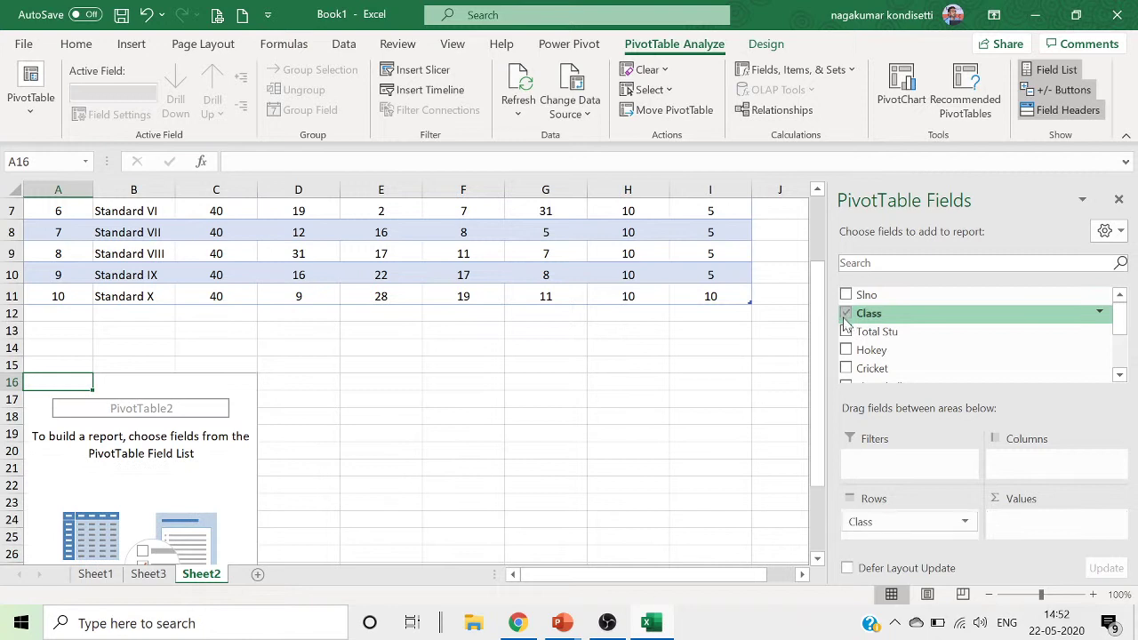
{"action": "left_click", "coordinate": [846, 332]}
{"action": "scroll", "coordinate": [405, 505], "scroll_direction": "down", "scroll_amount": 2}
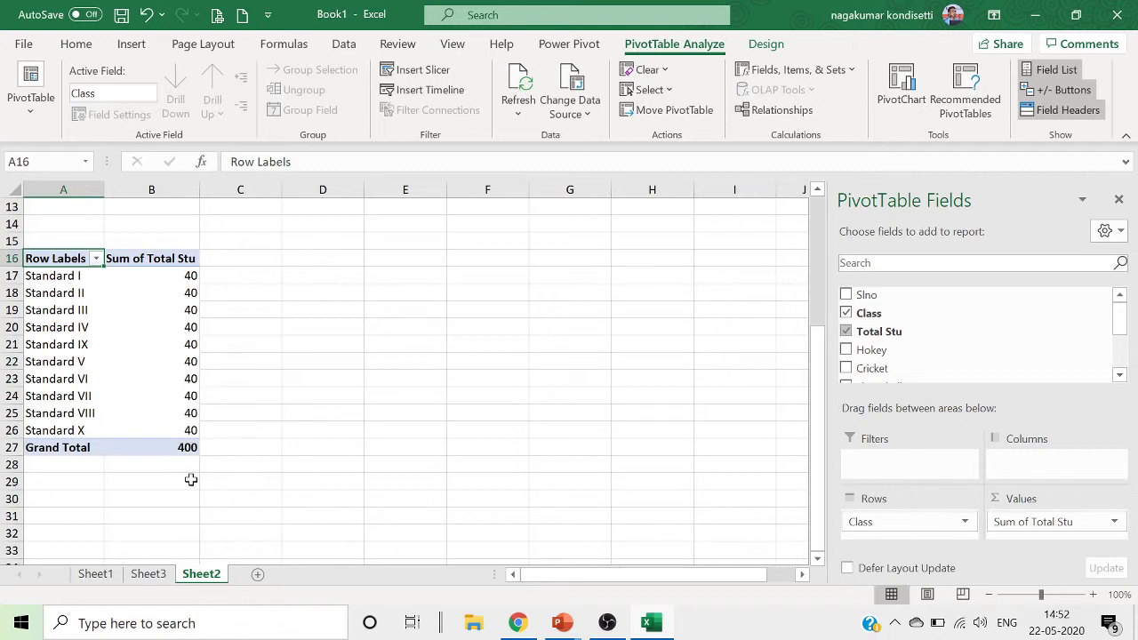
Insert slicers for the Slno, Class and Total Stu columns of Table11.
{"action": "scroll", "coordinate": [258, 427], "scroll_direction": "up", "scroll_amount": 4}
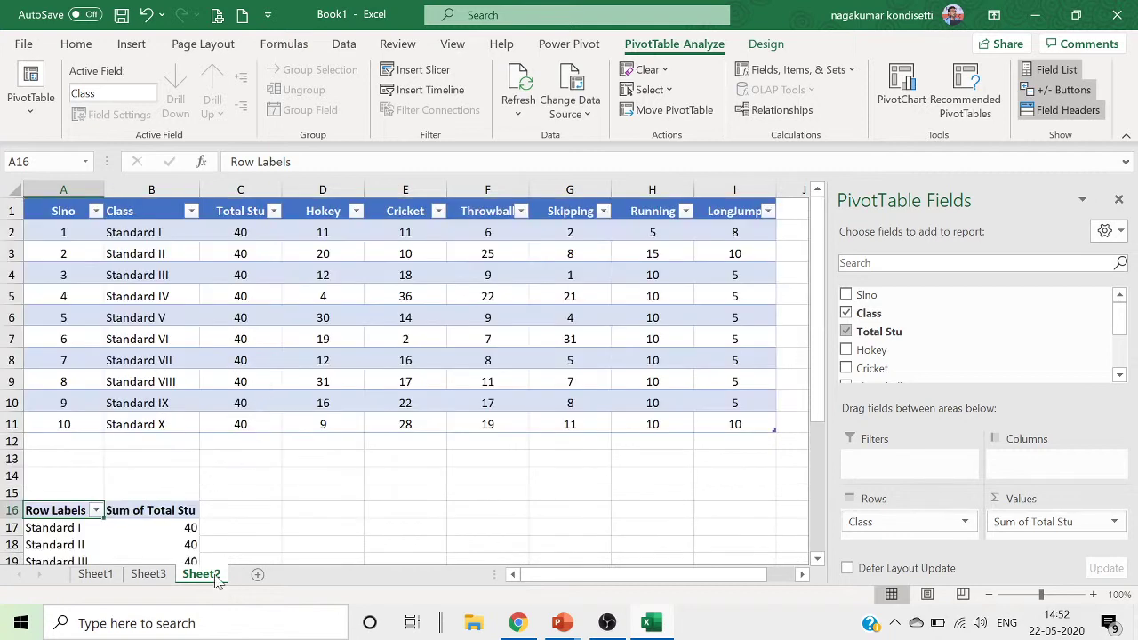
{"action": "left_click", "coordinate": [471, 271]}
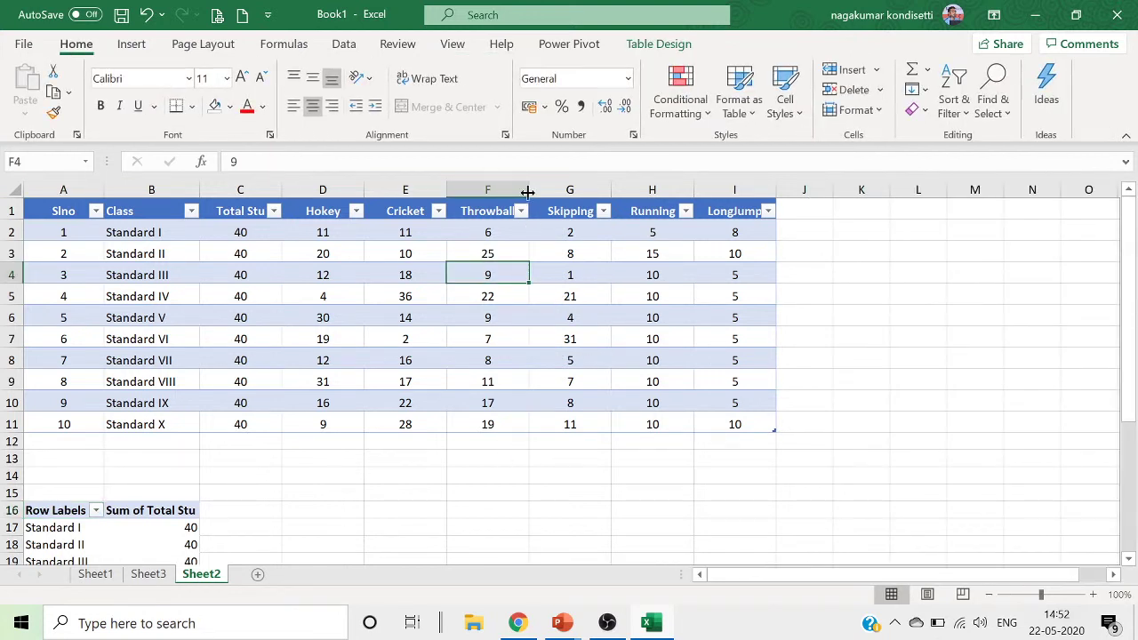
{"action": "left_click", "coordinate": [649, 44]}
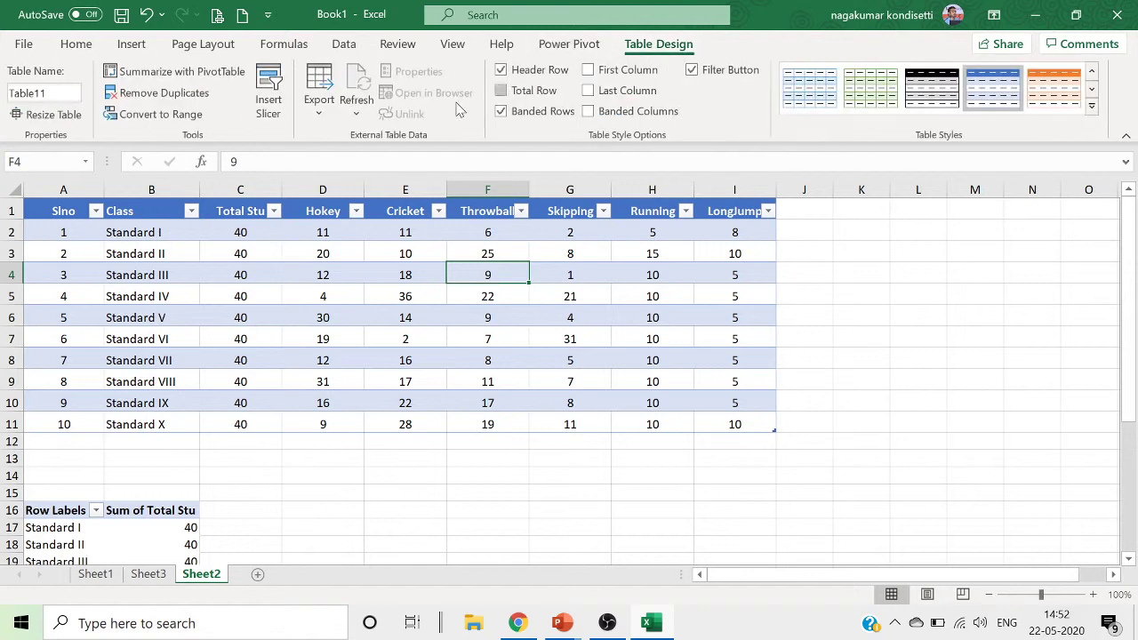
{"action": "left_click", "coordinate": [268, 99]}
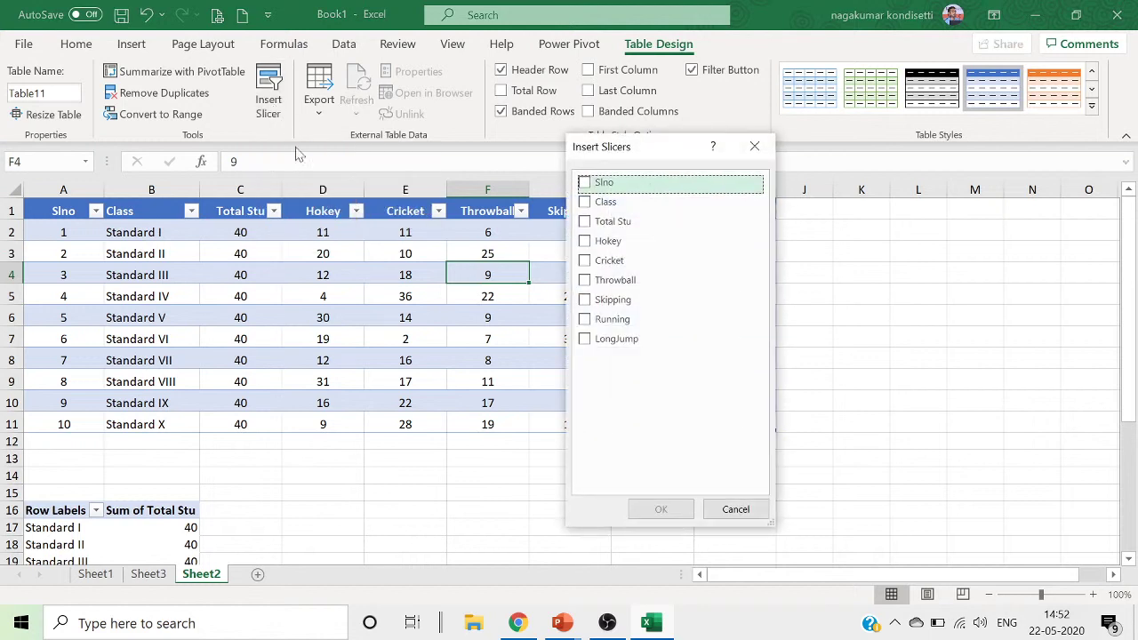
{"action": "left_click", "coordinate": [594, 184]}
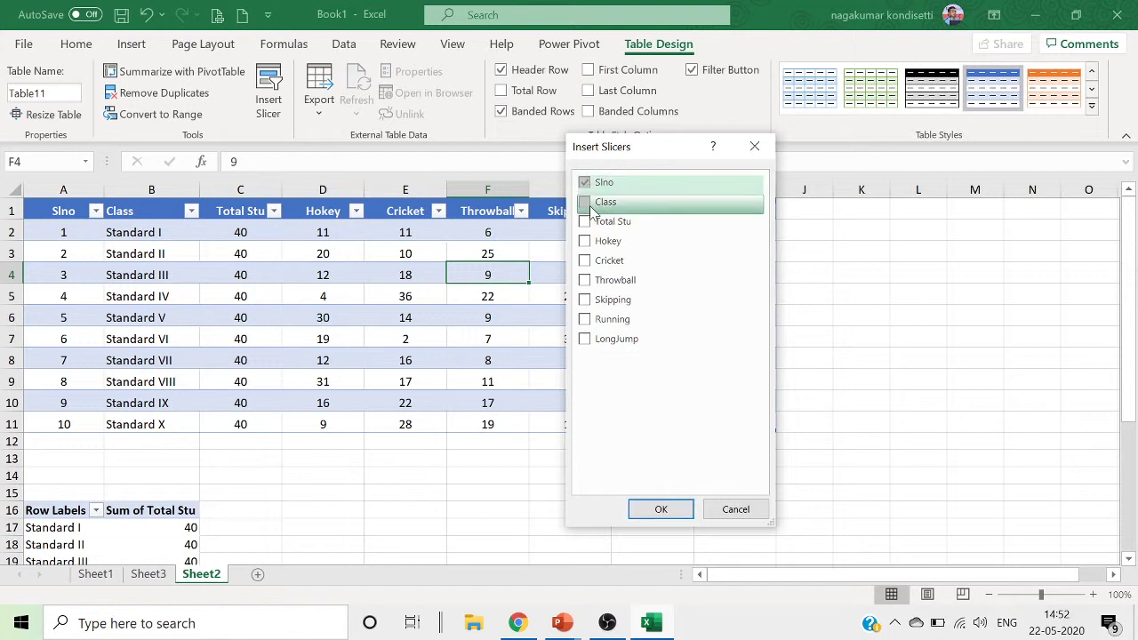
{"action": "left_click", "coordinate": [589, 204]}
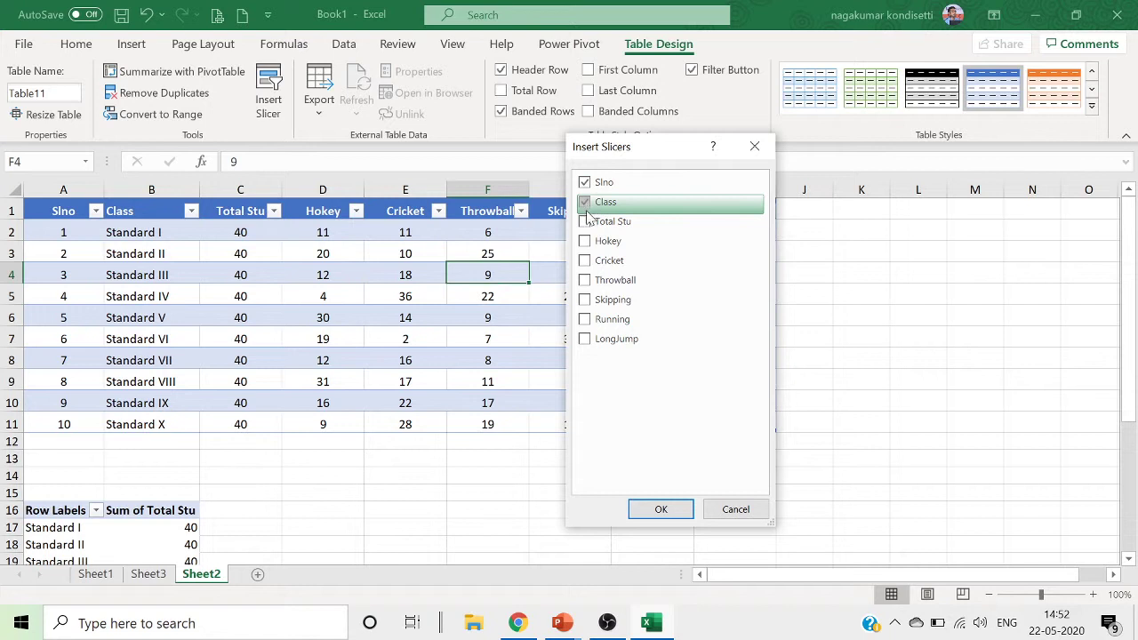
{"action": "left_click", "coordinate": [587, 222]}
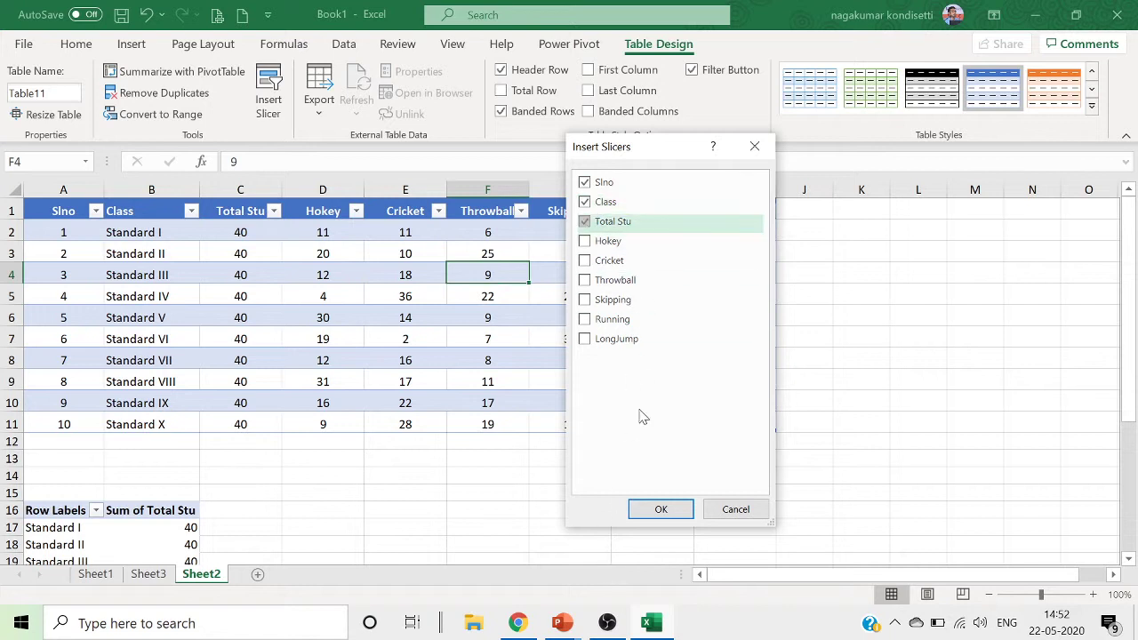
{"action": "left_click", "coordinate": [659, 511]}
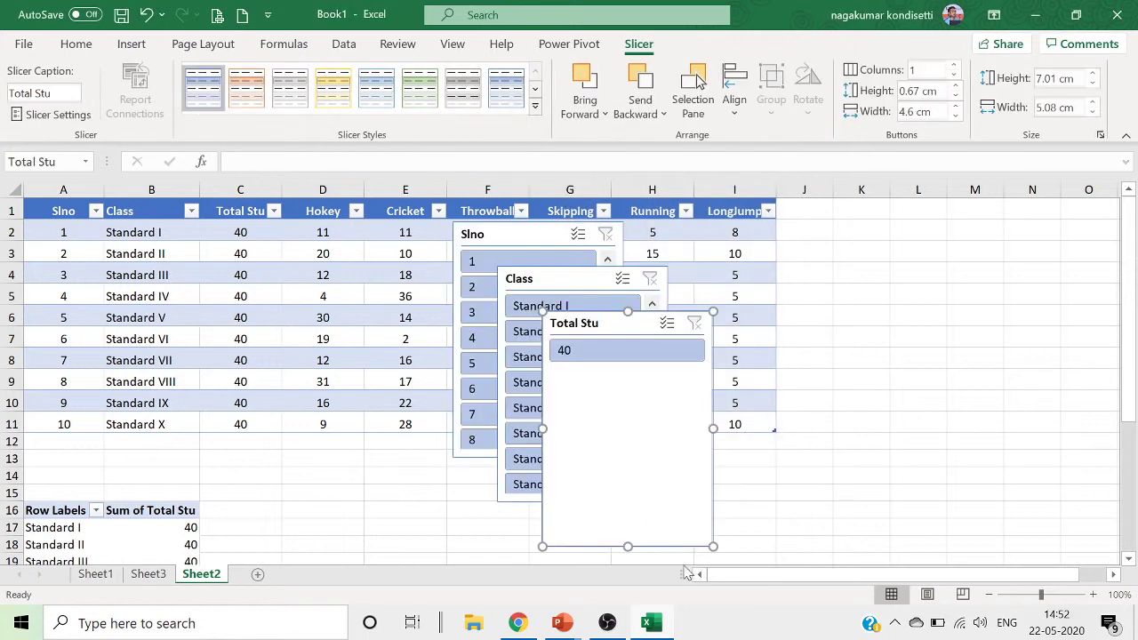
Separate the overlapping slicers by moving Total Stu beyond the LongJump column and Class between it and Slno.
{"action": "left_click_drag", "start_coordinate": [611, 329], "coordinate": [865, 337]}
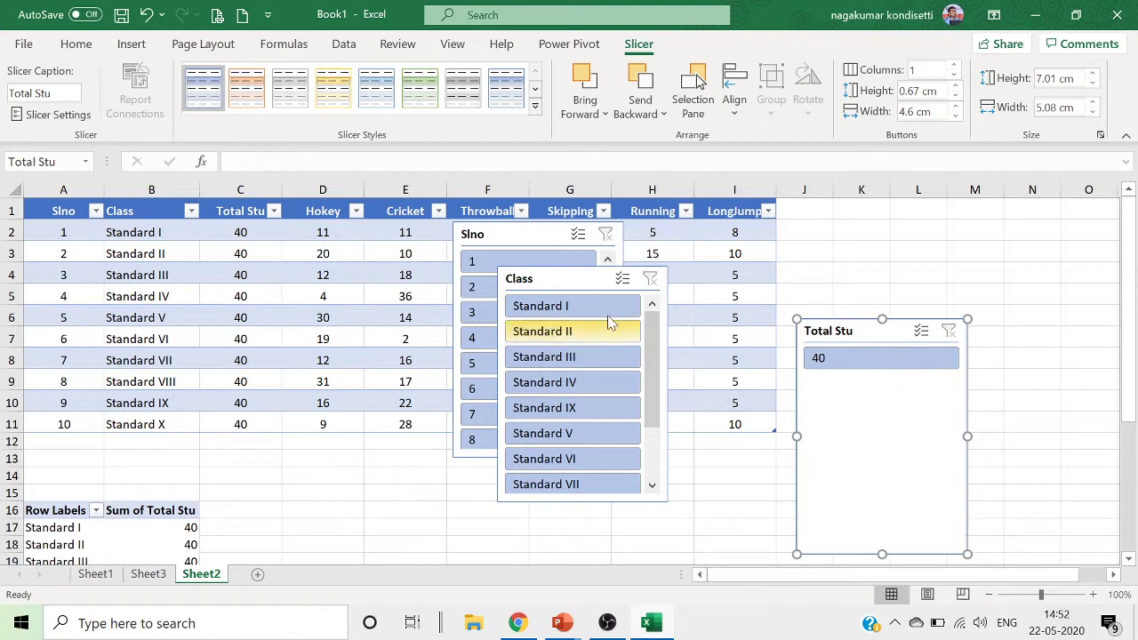
{"action": "left_click_drag", "start_coordinate": [584, 287], "coordinate": [712, 354]}
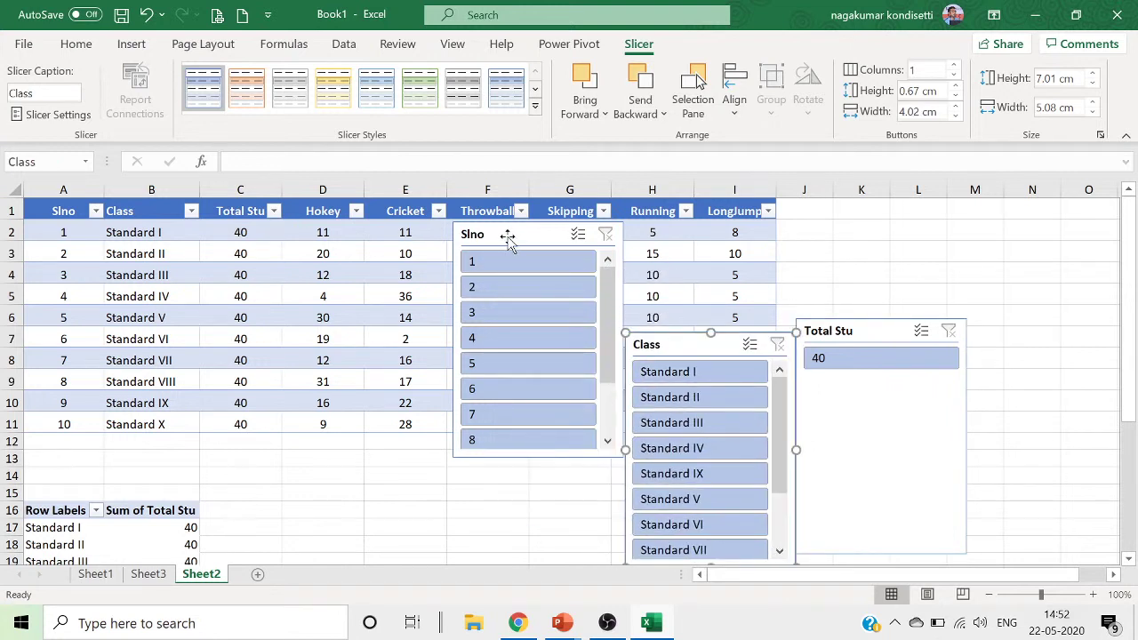
{"action": "left_click_drag", "start_coordinate": [507, 240], "coordinate": [381, 247]}
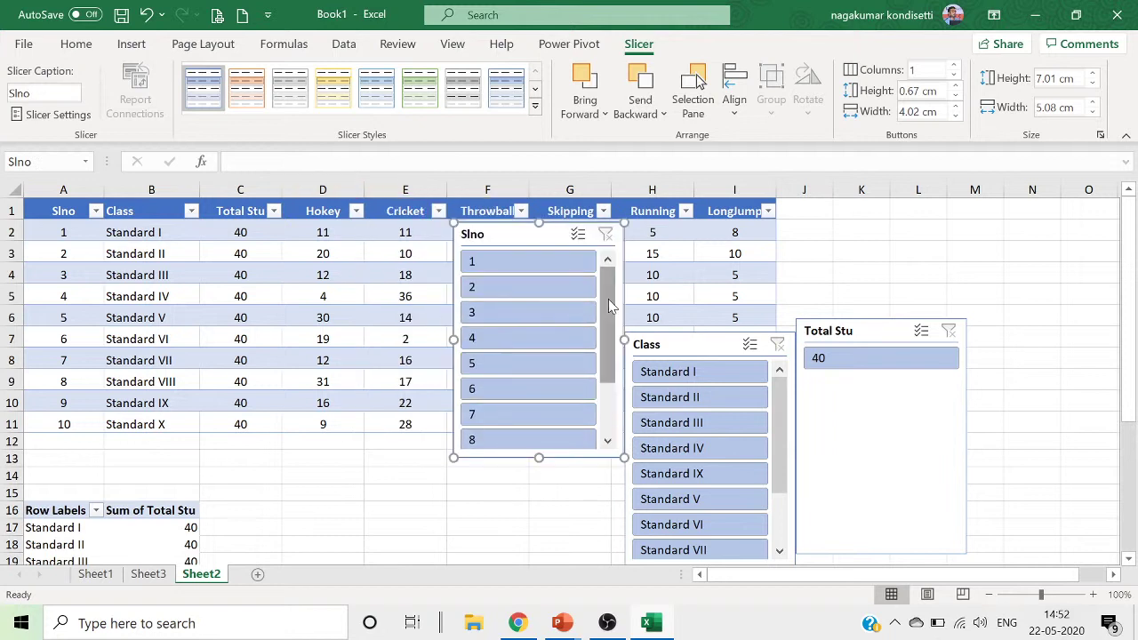
Filter the table by the value 40 in the Total Stu slicer.
{"action": "left_click_drag", "start_coordinate": [610, 306], "coordinate": [596, 267]}
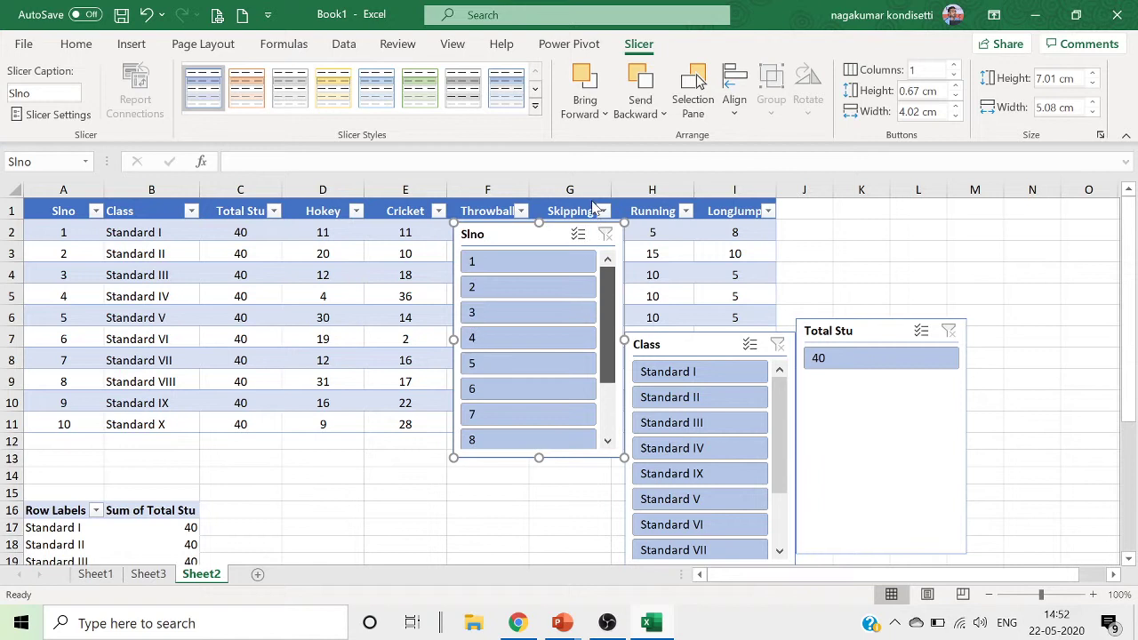
{"action": "left_click_drag", "start_coordinate": [778, 410], "coordinate": [787, 385]}
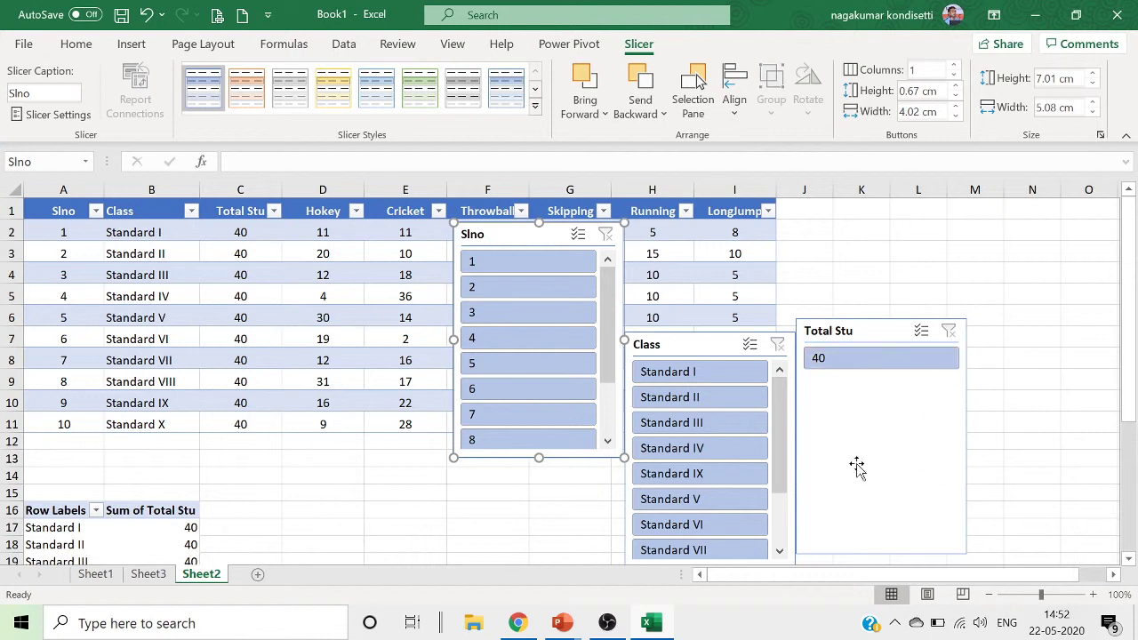
{"action": "left_click", "coordinate": [859, 370]}
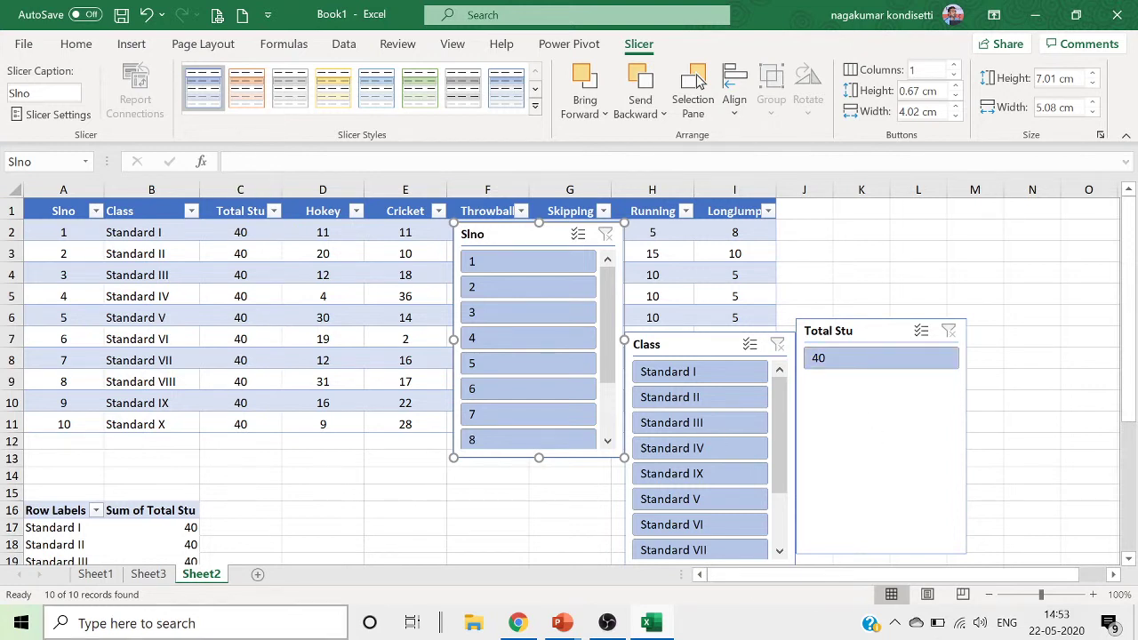
{"action": "scroll", "coordinate": [865, 408], "scroll_direction": "down", "scroll_amount": 1}
{"action": "scroll", "coordinate": [857, 393], "scroll_direction": "up", "scroll_amount": 1}
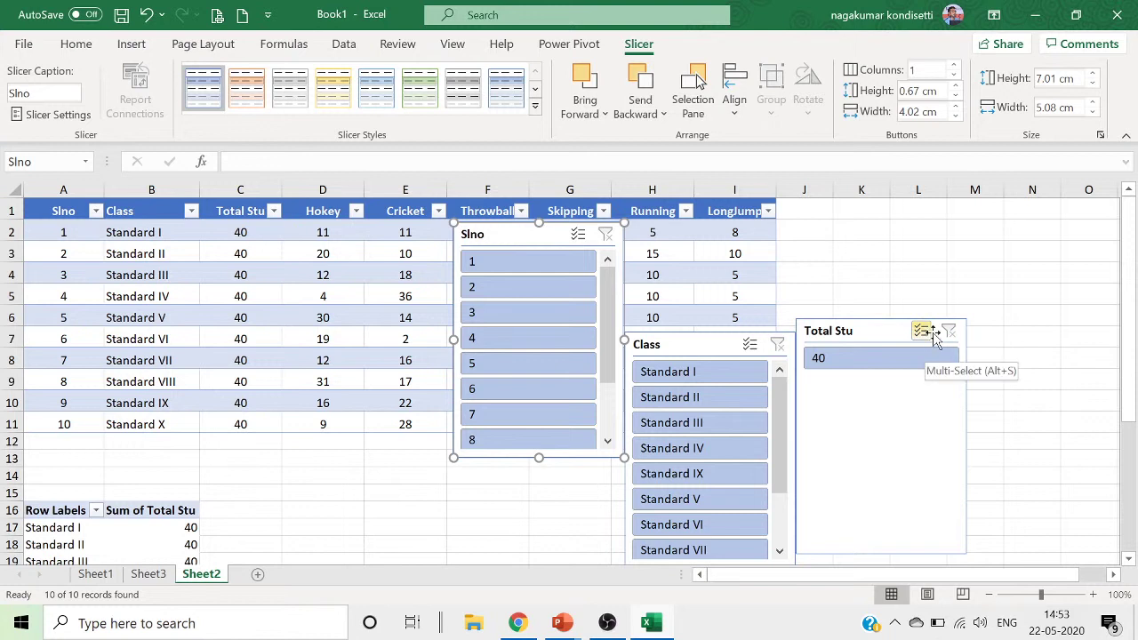
Turn multi-select on and back off in the Class slicer and look through its class list.
{"action": "left_click", "coordinate": [752, 347]}
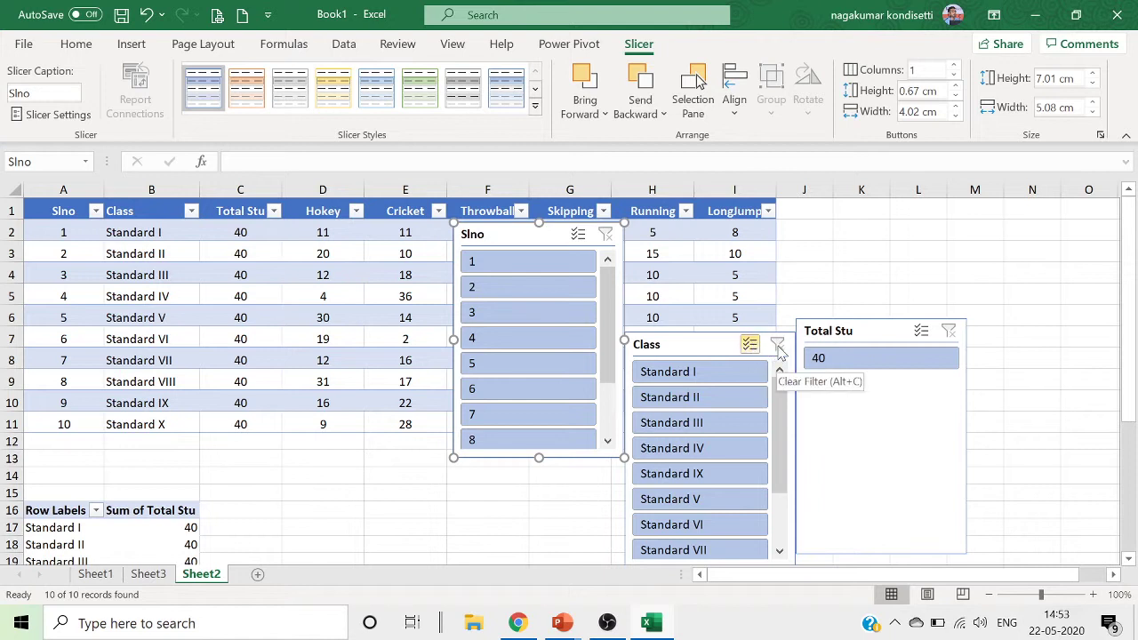
{"action": "left_click", "coordinate": [778, 352]}
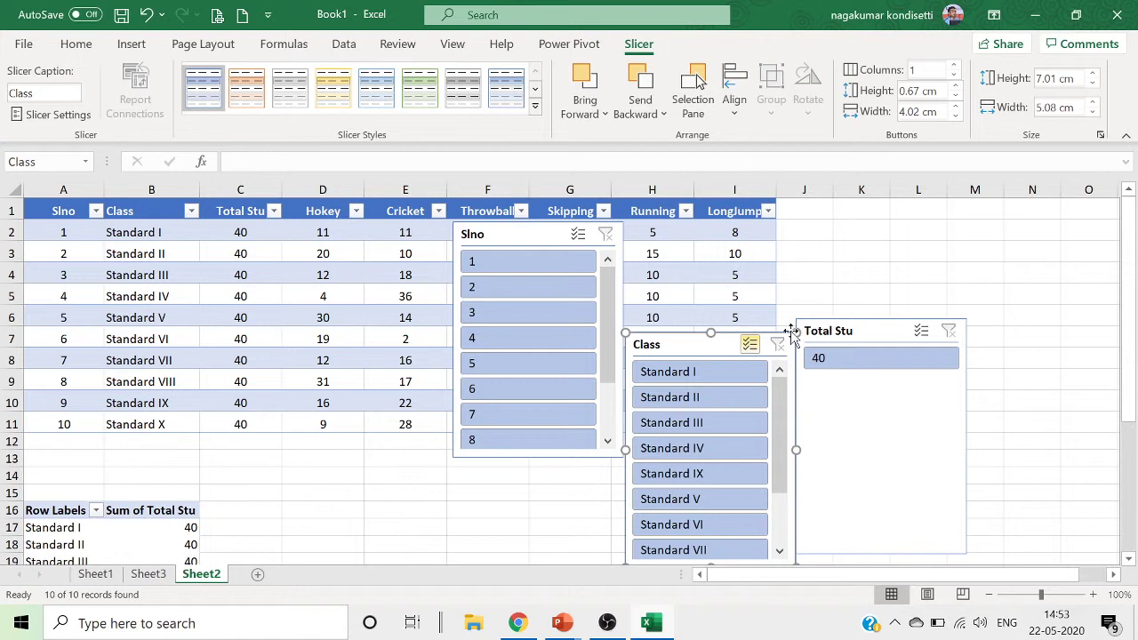
{"action": "left_click", "coordinate": [750, 344]}
{"action": "scroll", "coordinate": [738, 423], "scroll_direction": "down", "scroll_amount": 1}
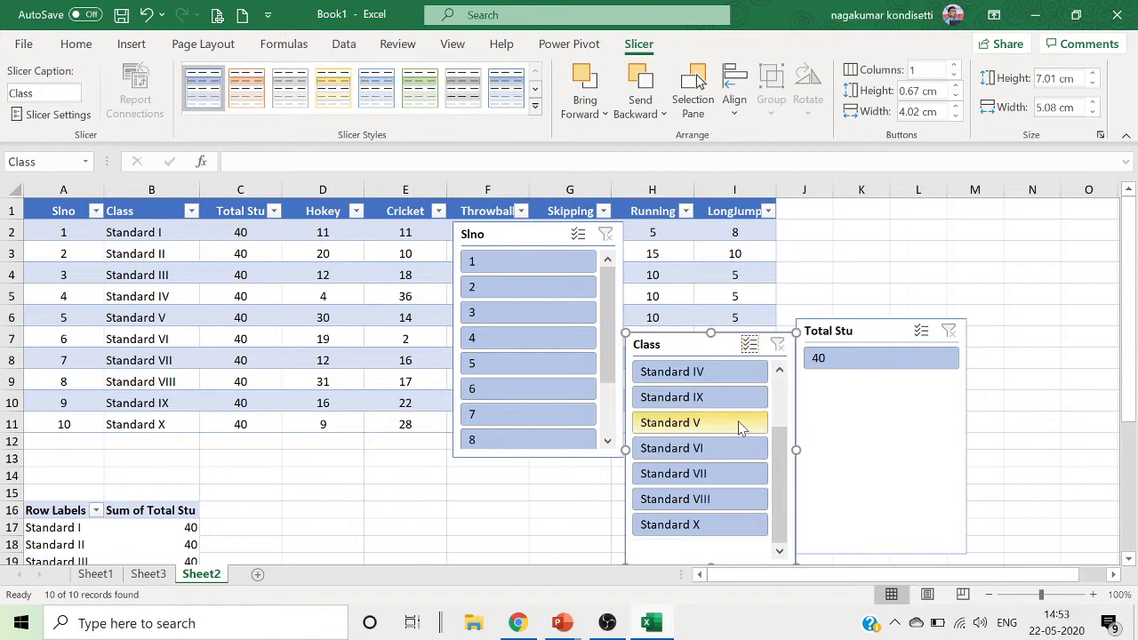
Filter the table with the Class slicer by single classes in turn: Standard III, I, V, VI, III and IV.
{"action": "scroll", "coordinate": [740, 427], "scroll_direction": "up", "scroll_amount": 1}
{"action": "left_click", "coordinate": [732, 420]}
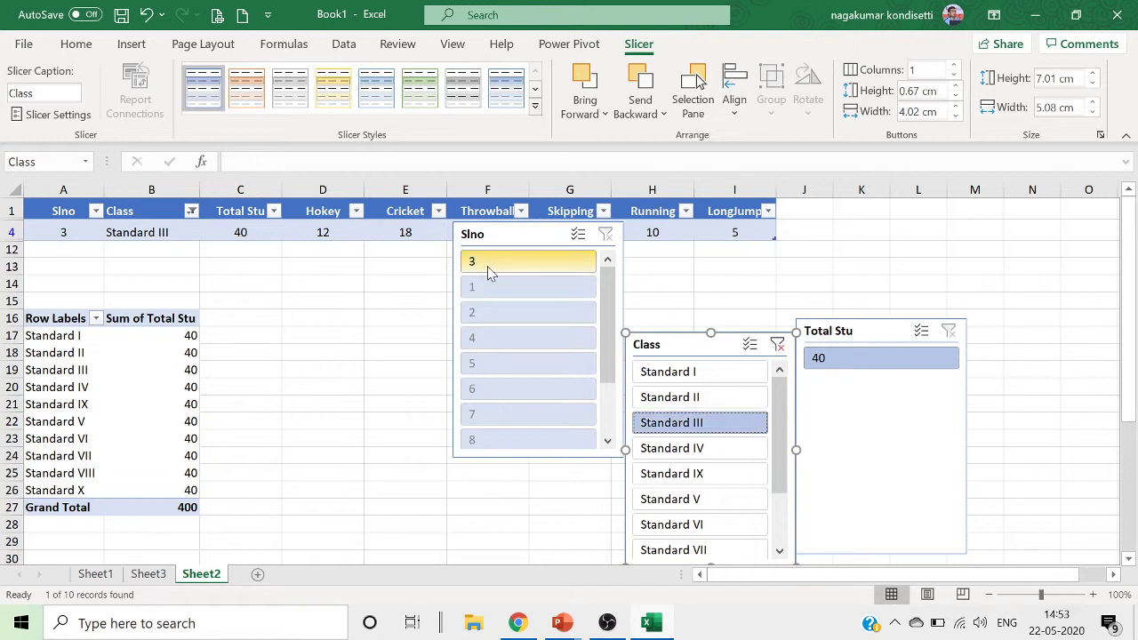
{"action": "left_click", "coordinate": [707, 381]}
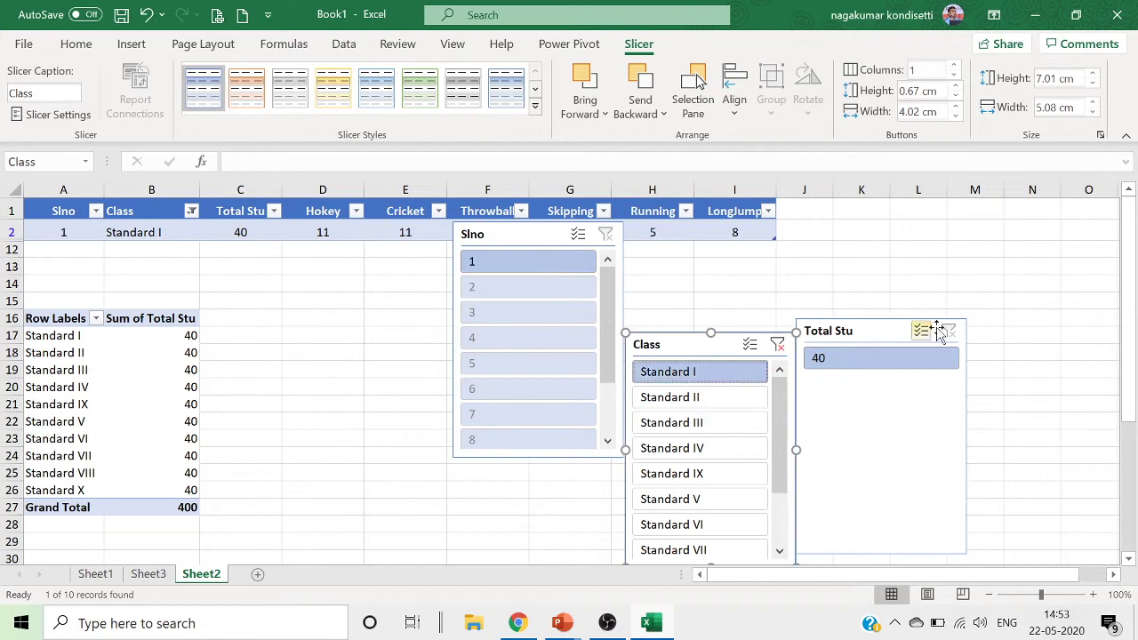
{"action": "left_click", "coordinate": [738, 498]}
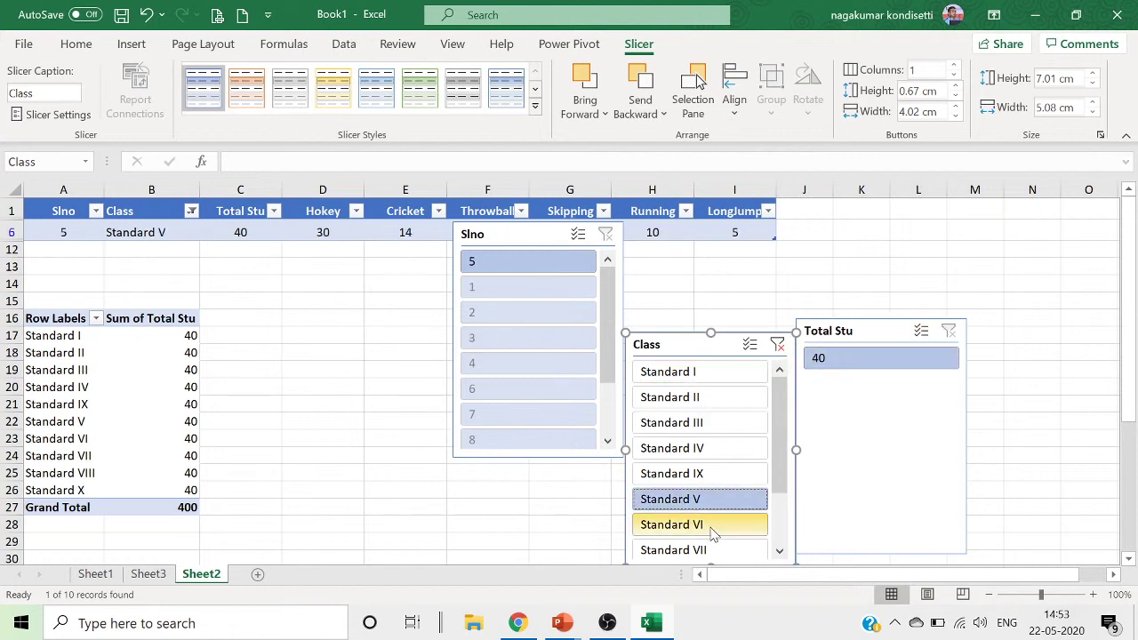
{"action": "left_click", "coordinate": [714, 525]}
{"action": "left_click", "coordinate": [714, 423]}
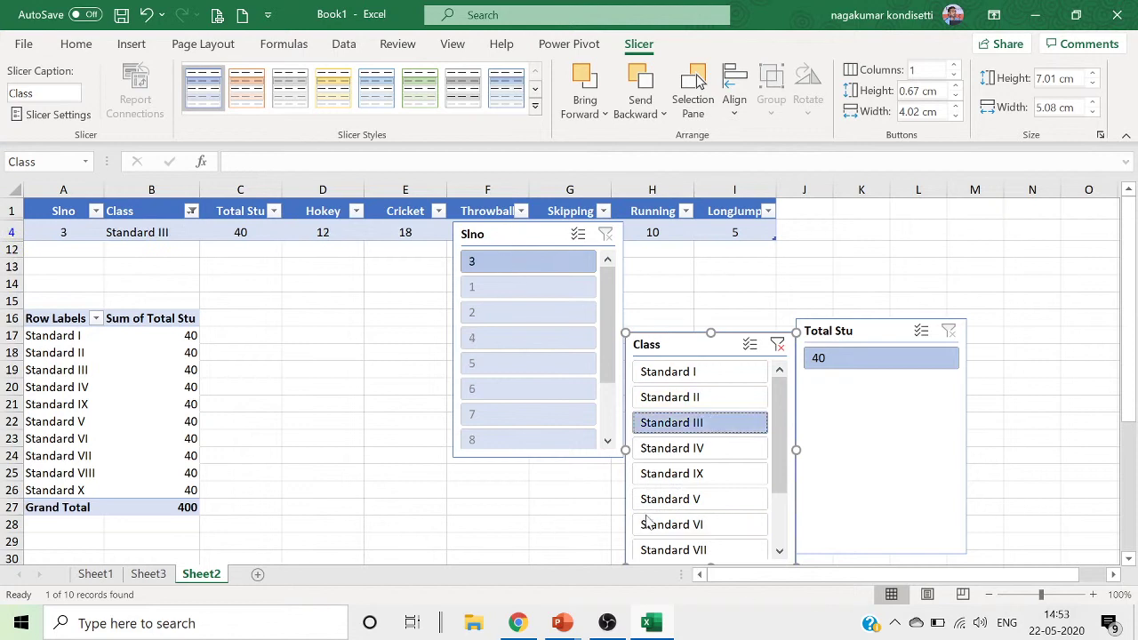
{"action": "left_click", "coordinate": [674, 449]}
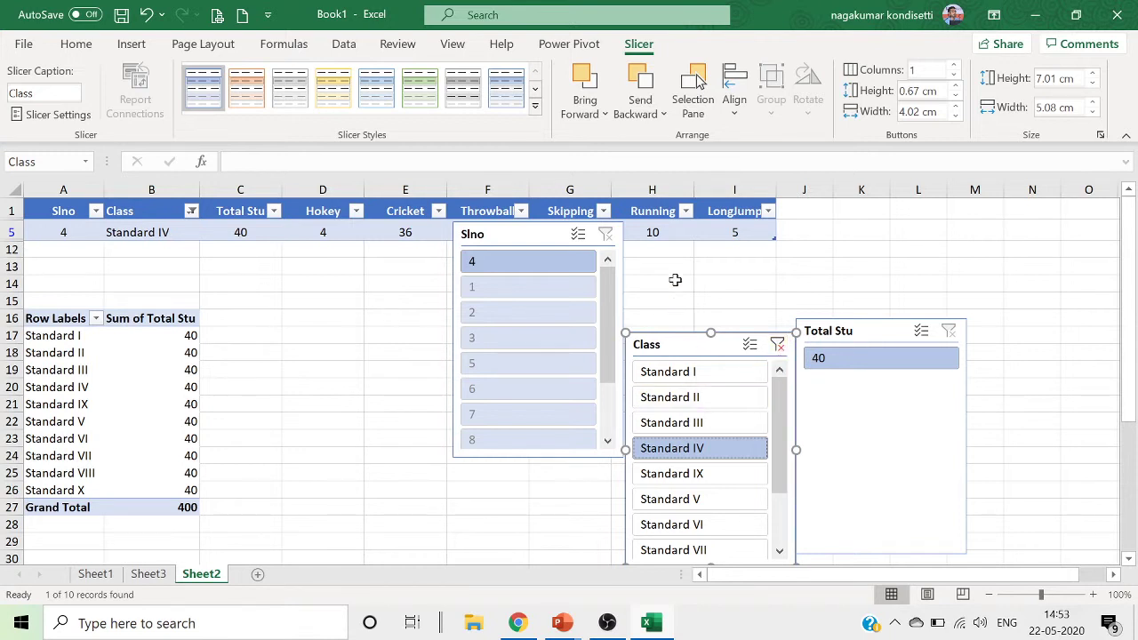
Delete the Slno, Class and Total Stu slicers from the sheet.
{"action": "left_click", "coordinate": [598, 283]}
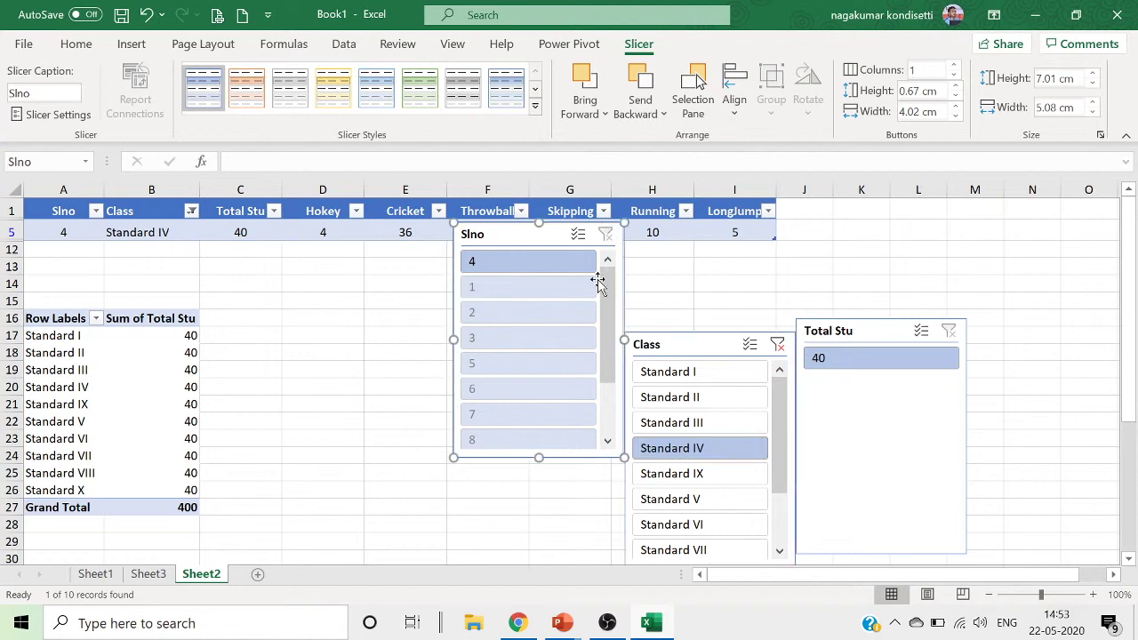
{"action": "key", "text": "Delete"}
{"action": "left_click", "coordinate": [723, 345]}
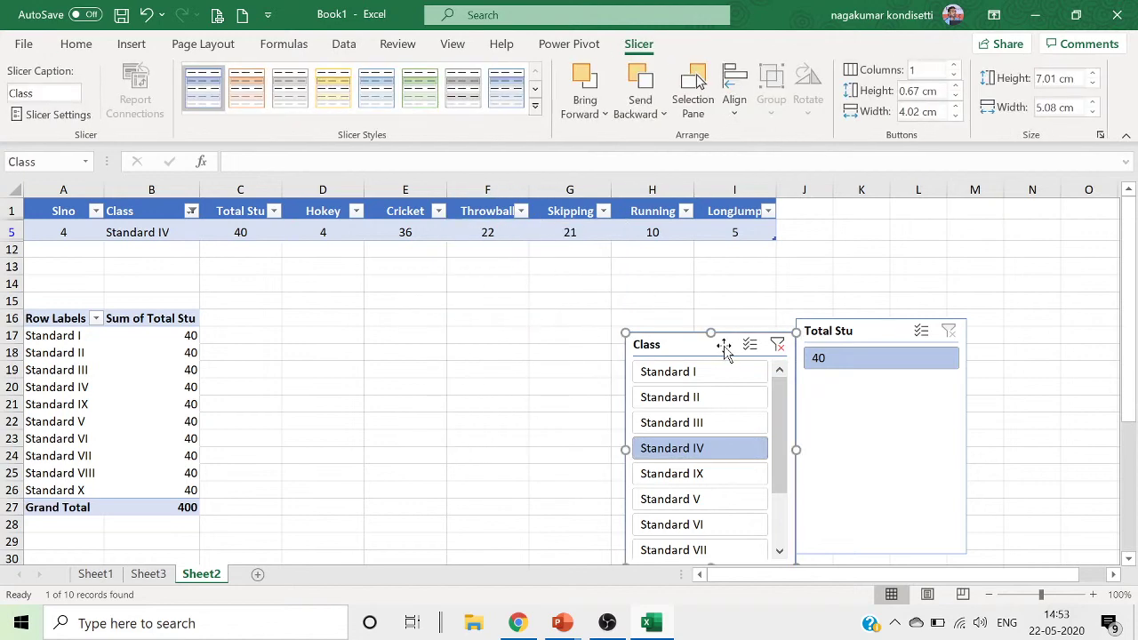
{"action": "key", "text": "Delete"}
{"action": "left_click", "coordinate": [892, 336]}
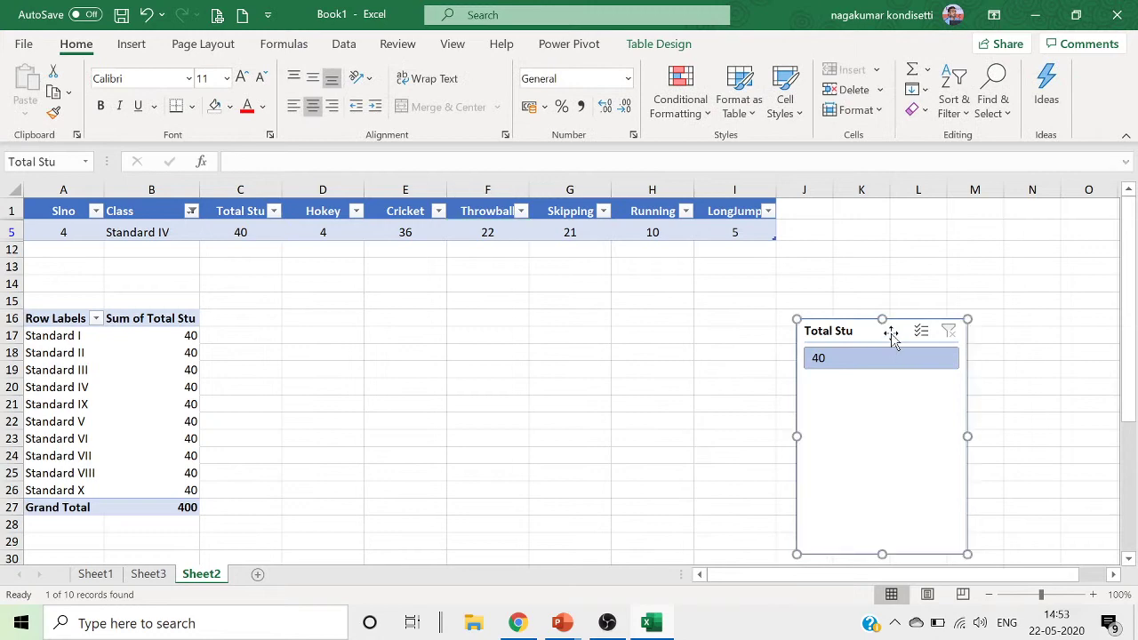
{"action": "key", "text": "Delete"}
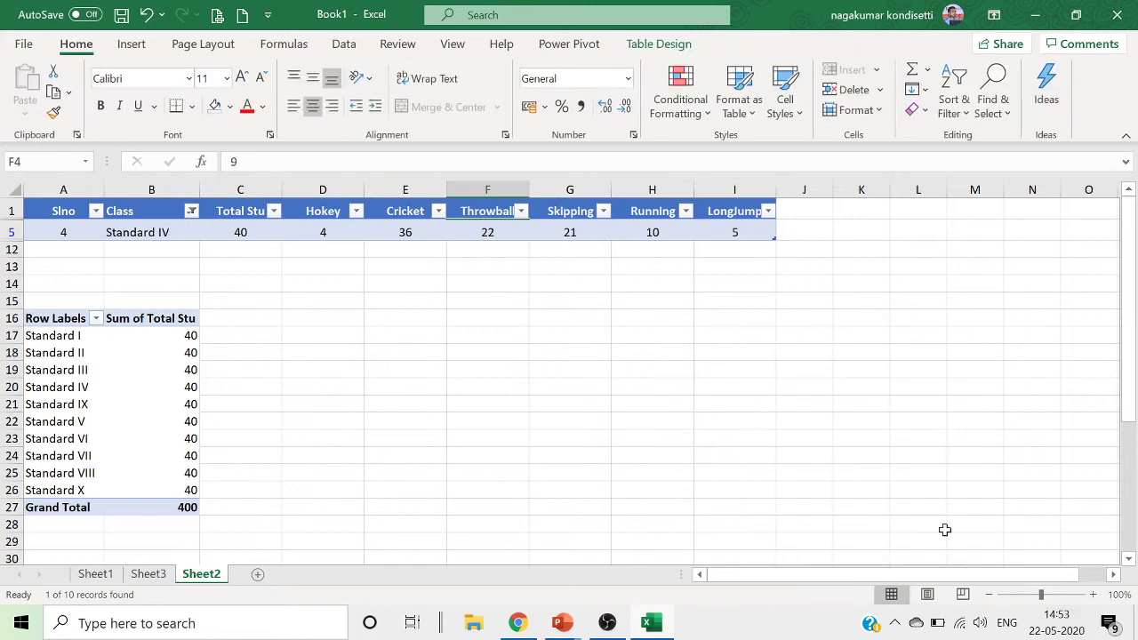
Undo the slicer deletions, the class filtering and the insertion of the three slicers.
{"action": "left_click_drag", "start_coordinate": [1133, 377], "coordinate": [1132, 270]}
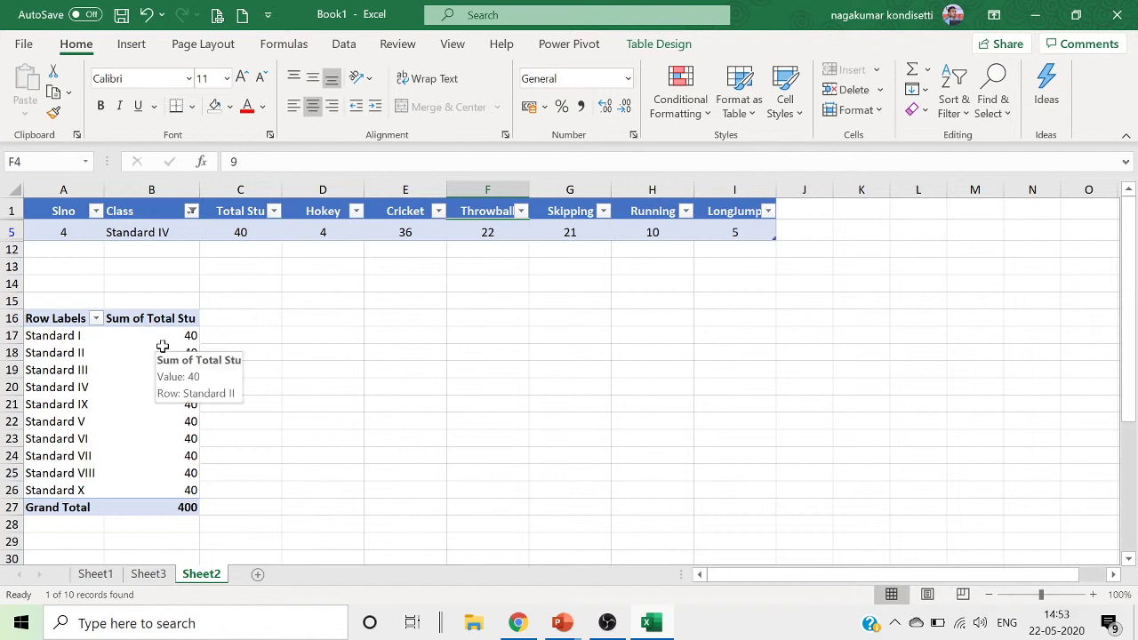
{"action": "key", "text": "ctrl+z"}
{"action": "key", "text": "ctrl+z"}
{"action": "key", "text": "ctrl+z"}
{"action": "key", "text": "ctrl+z"}
{"action": "key", "text": "ctrl+z"}
{"action": "key", "text": "ctrl+z"}
{"action": "key", "text": "ctrl+z"}
{"action": "key", "text": "ctrl+z"}
{"action": "key", "text": "ctrl+z"}
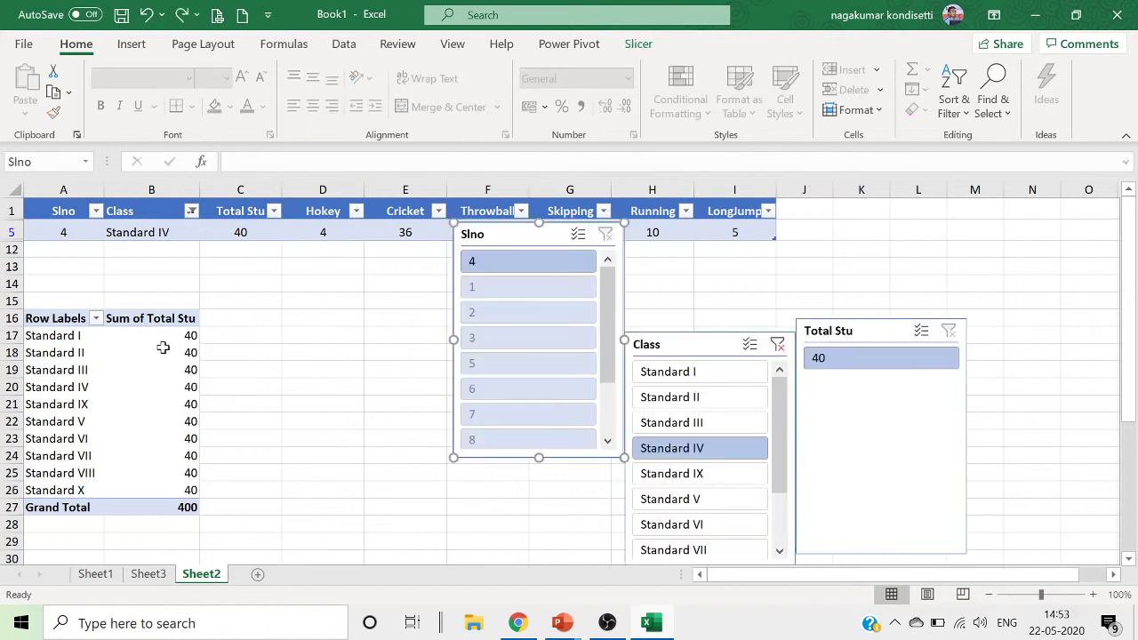
{"action": "key", "text": "ctrl+z"}
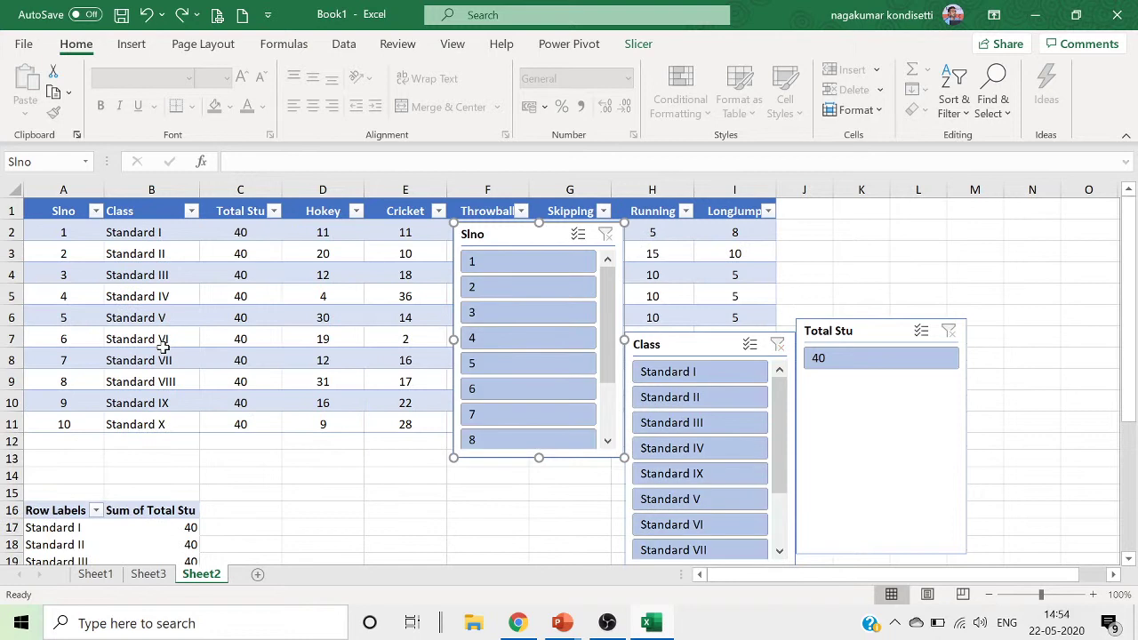
{"action": "key", "text": "ctrl+z"}
{"action": "key", "text": "ctrl+z"}
{"action": "key", "text": "ctrl+z"}
{"action": "key", "text": "ctrl+z"}
{"action": "key", "text": "ctrl+z"}
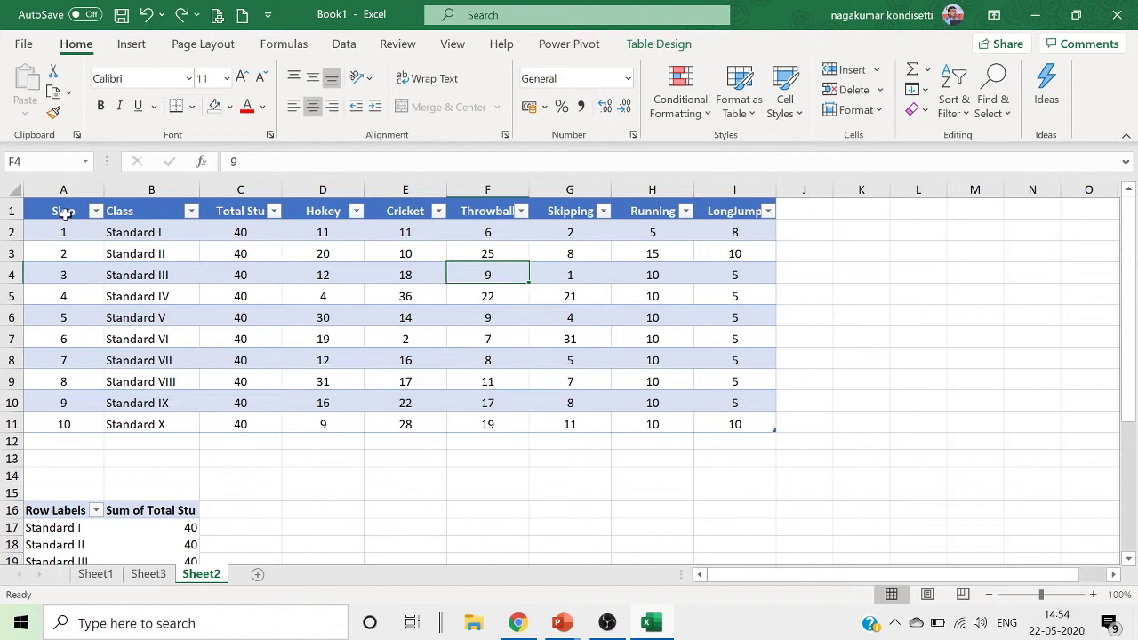
Select the table range A1:I11 and insert a slicer for its Class column only.
{"action": "left_click_drag", "start_coordinate": [65, 214], "coordinate": [734, 424]}
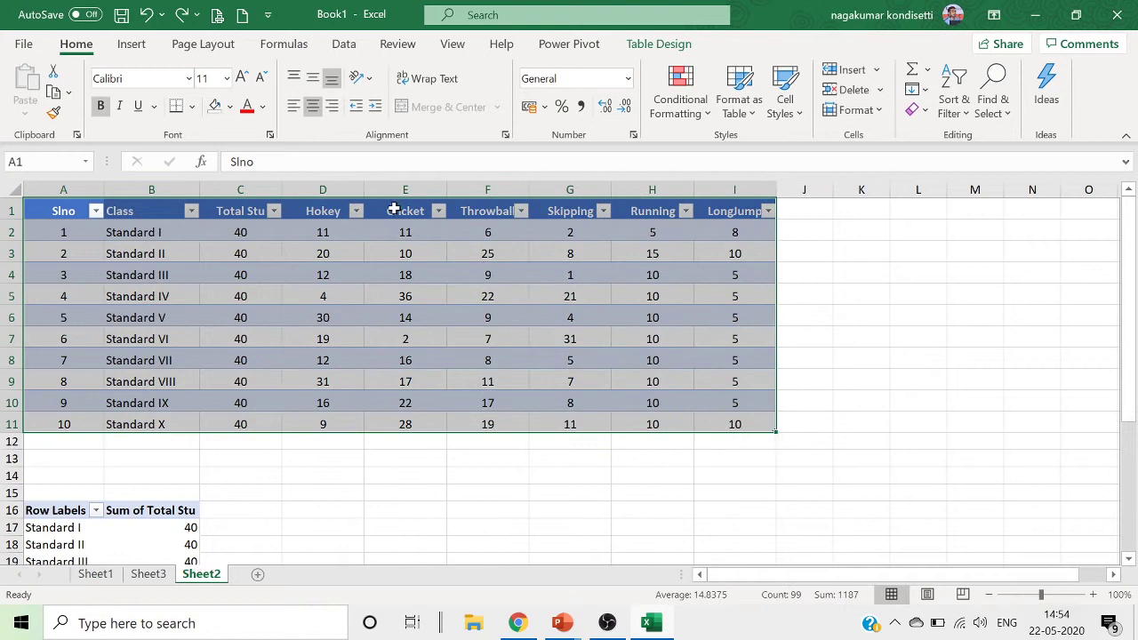
{"action": "left_click", "coordinate": [662, 46]}
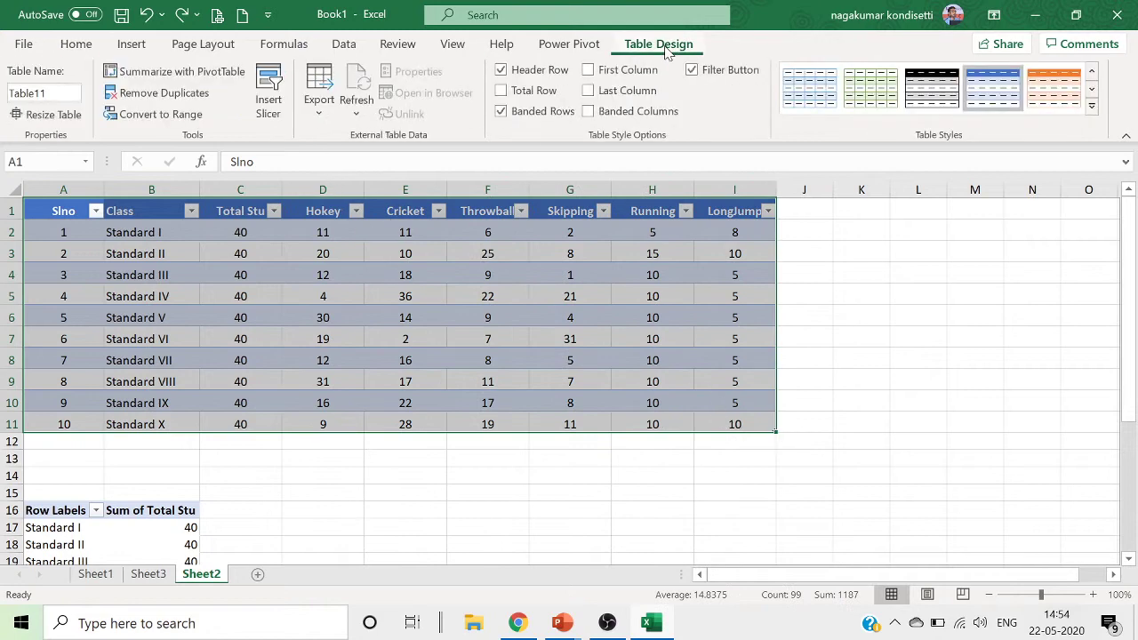
{"action": "left_click", "coordinate": [267, 102]}
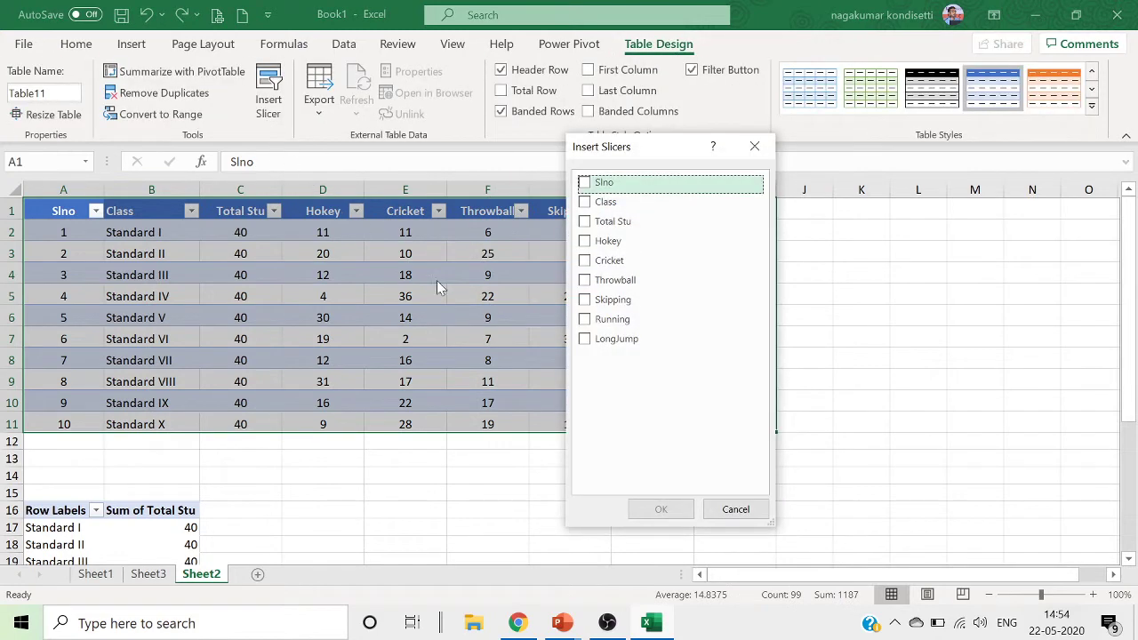
{"action": "left_click", "coordinate": [601, 205]}
{"action": "left_click", "coordinate": [667, 509]}
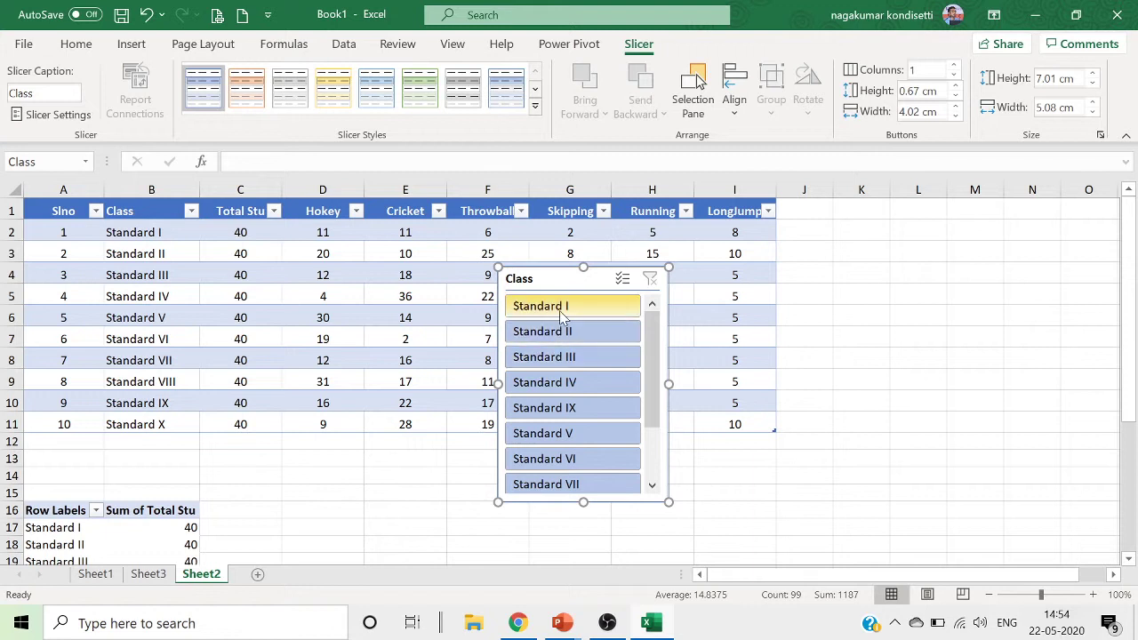
Filter the table by Standard I and then Standard II, and use the slicer's multi-select to add Standard I again.
{"action": "left_click", "coordinate": [562, 307]}
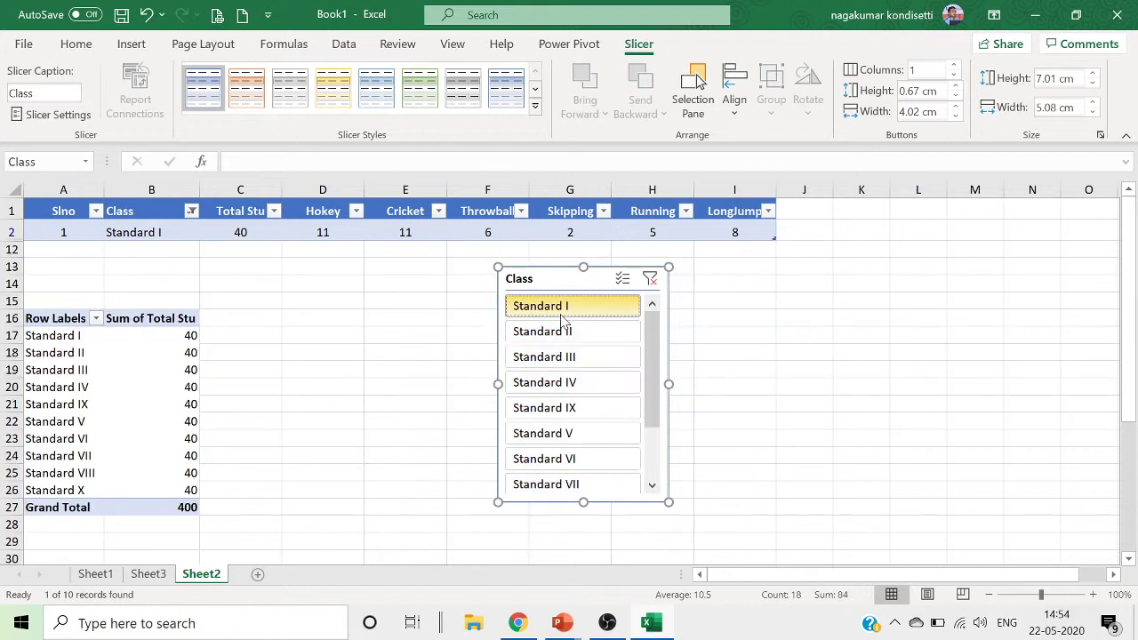
{"action": "left_click", "coordinate": [565, 331]}
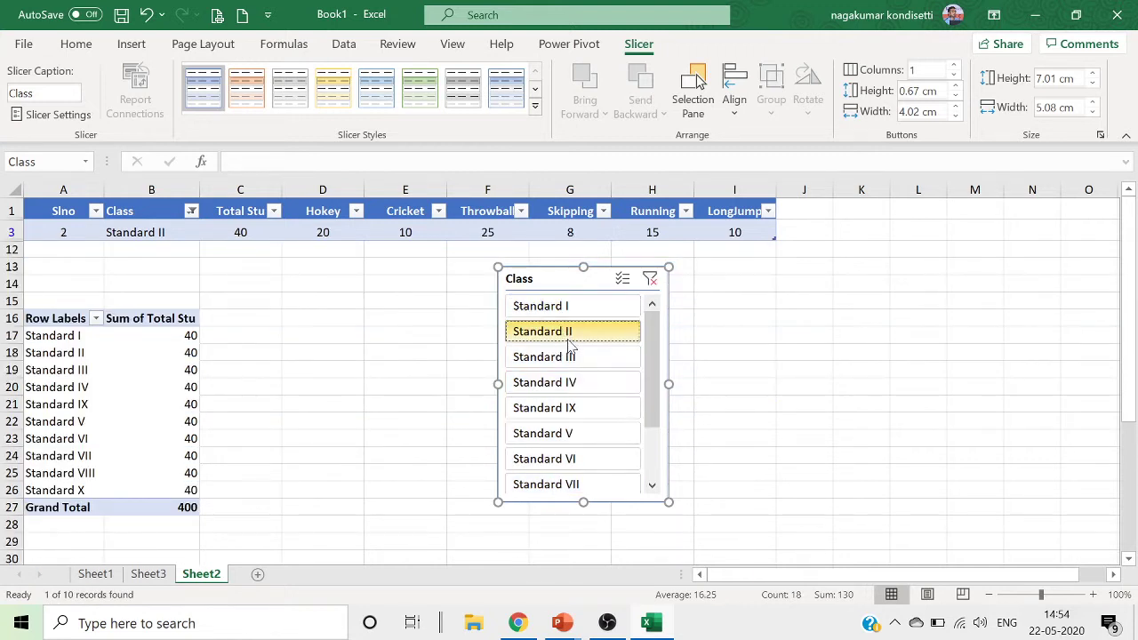
{"action": "left_click", "coordinate": [627, 282]}
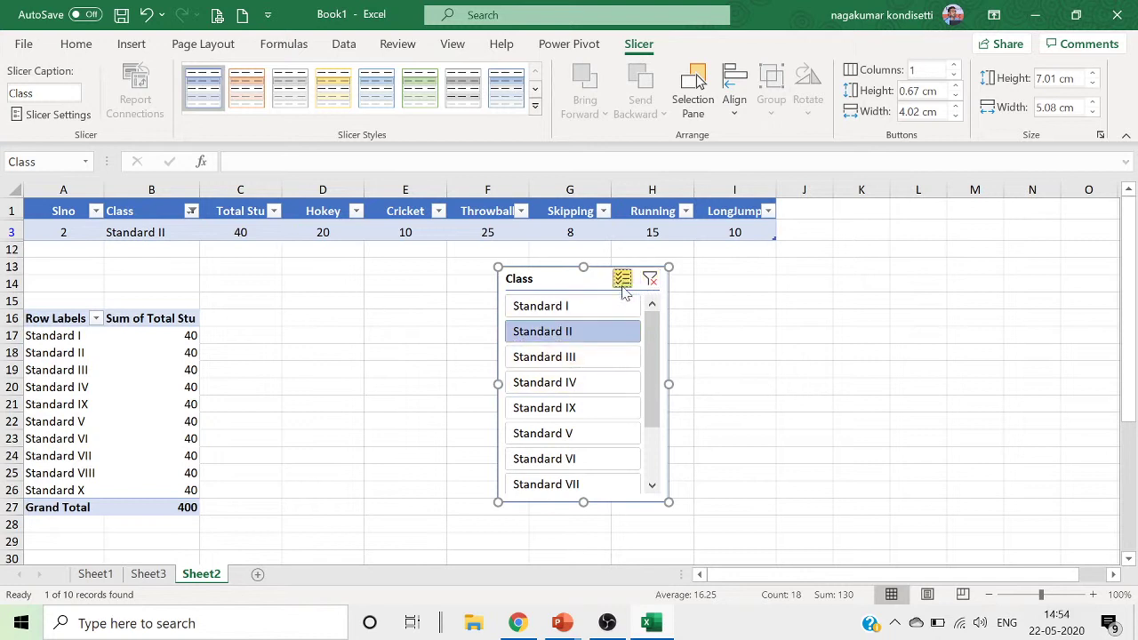
{"action": "left_click", "coordinate": [567, 309]}
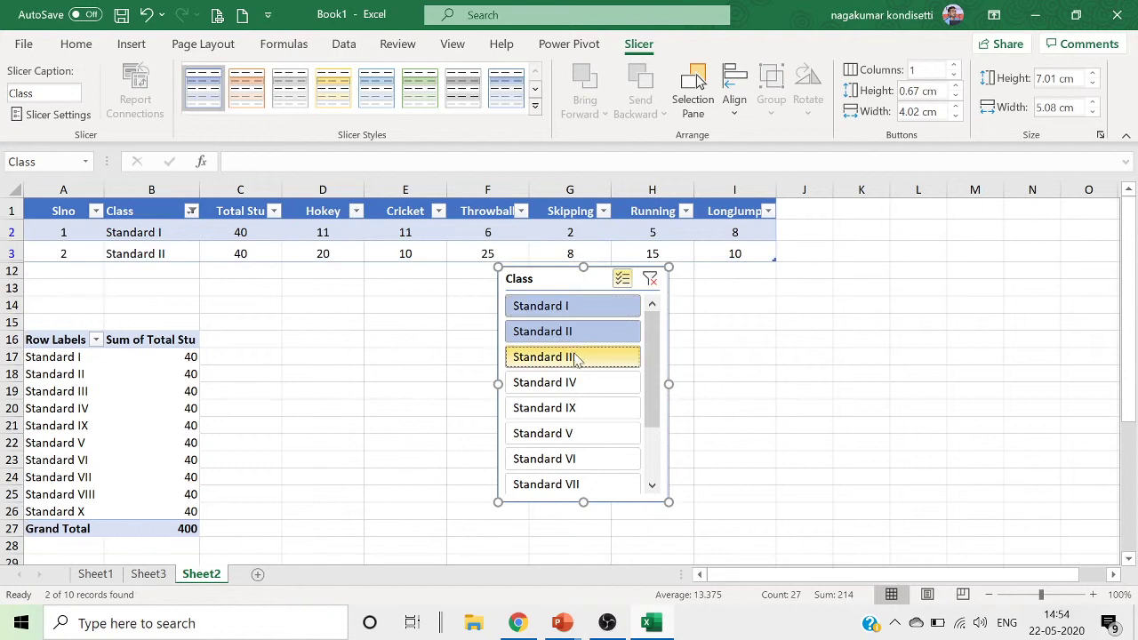
Add all remaining classes, Standard III through Standard X, to the Class slicer's selection.
{"action": "left_click", "coordinate": [575, 357]}
{"action": "left_click", "coordinate": [569, 383]}
{"action": "left_click", "coordinate": [573, 407]}
{"action": "left_click", "coordinate": [580, 433]}
{"action": "left_click", "coordinate": [583, 459]}
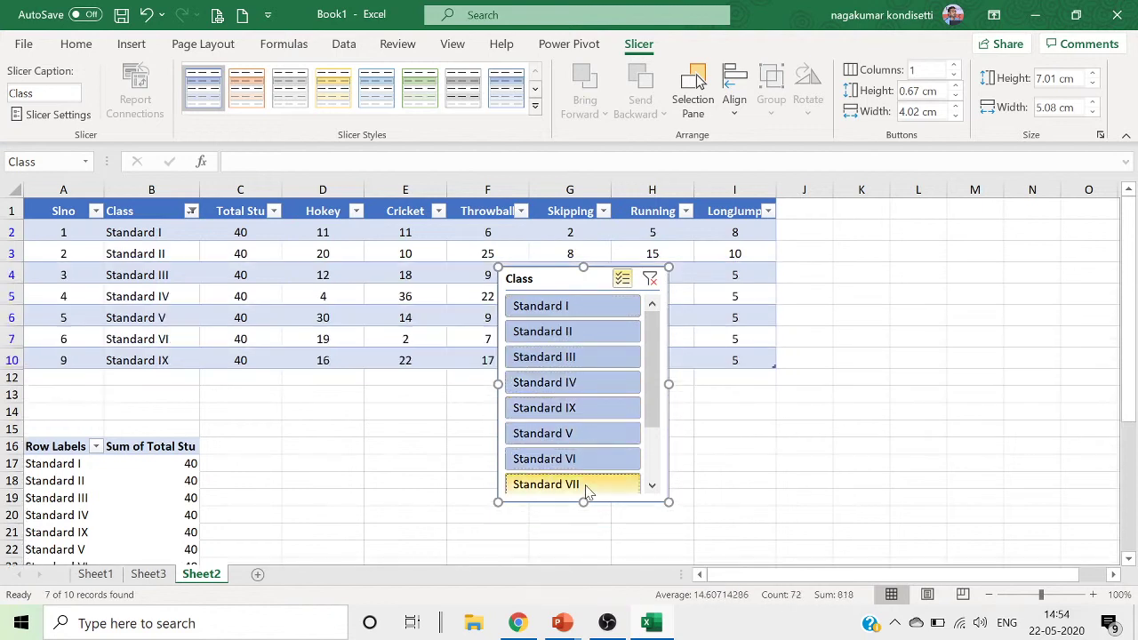
{"action": "left_click", "coordinate": [587, 487]}
{"action": "scroll", "coordinate": [616, 391], "scroll_direction": "down", "scroll_amount": 3}
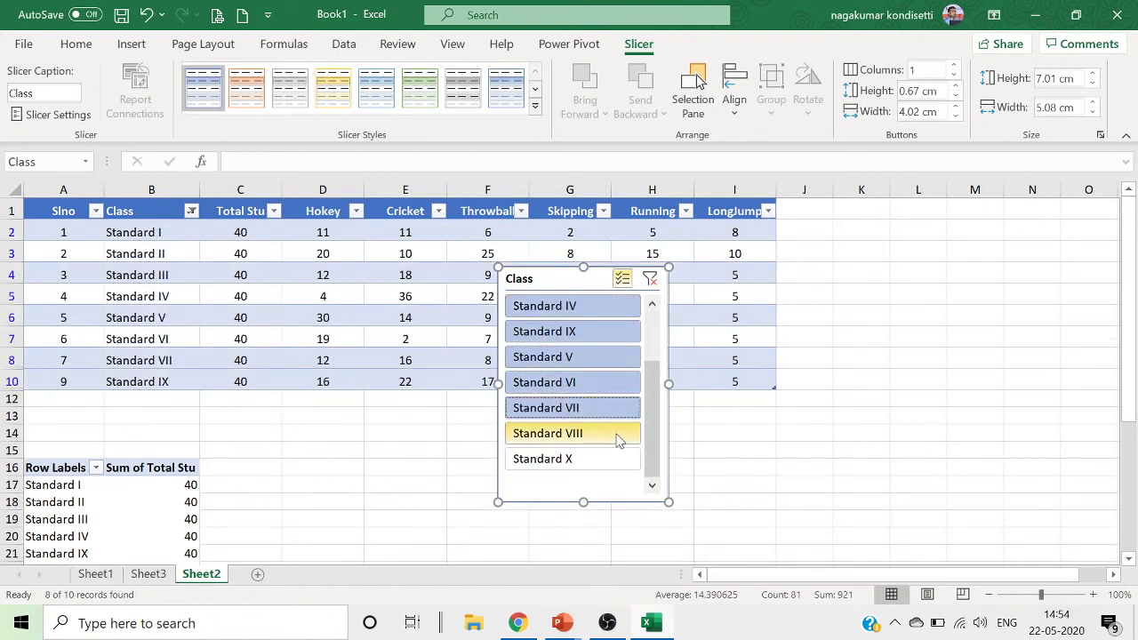
{"action": "left_click", "coordinate": [613, 433]}
{"action": "left_click", "coordinate": [601, 459]}
{"action": "scroll", "coordinate": [620, 386], "scroll_direction": "up", "scroll_amount": 3}
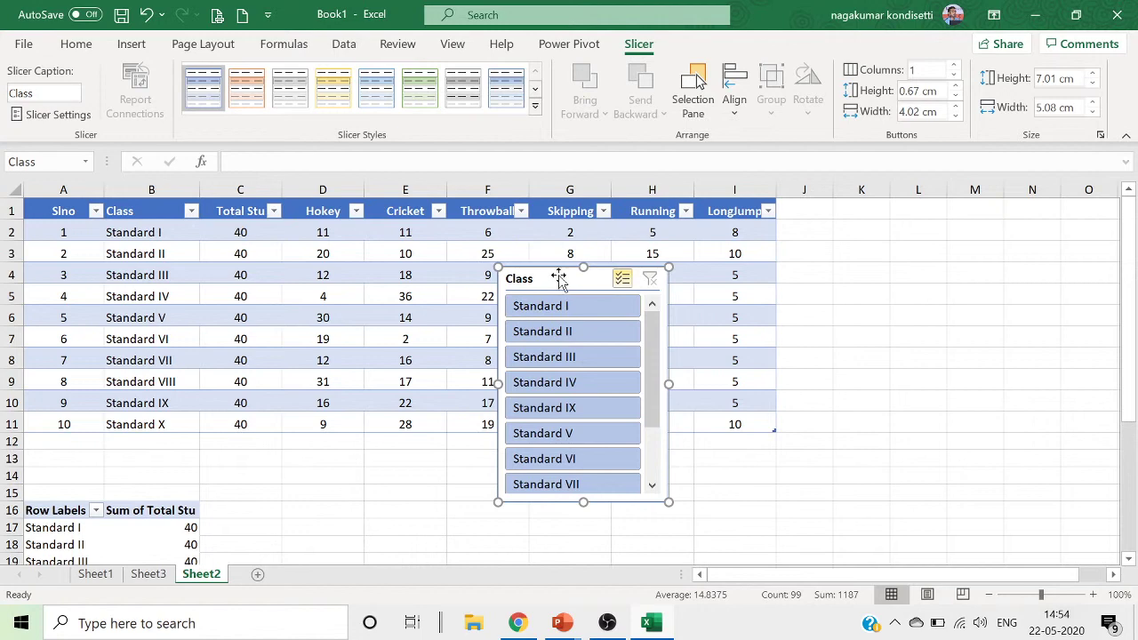
Move the Class slicer to the empty area beyond the LongJump column and filter the table to Standard I only.
{"action": "left_click_drag", "start_coordinate": [559, 279], "coordinate": [1129, 374]}
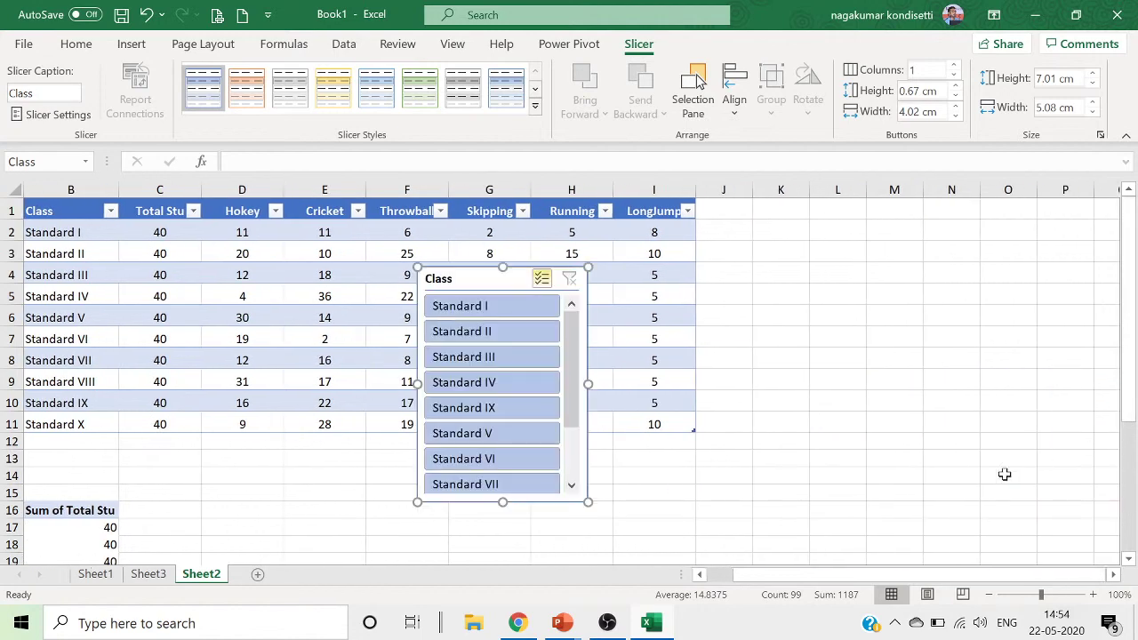
{"action": "left_click_drag", "start_coordinate": [472, 283], "coordinate": [1102, 339]}
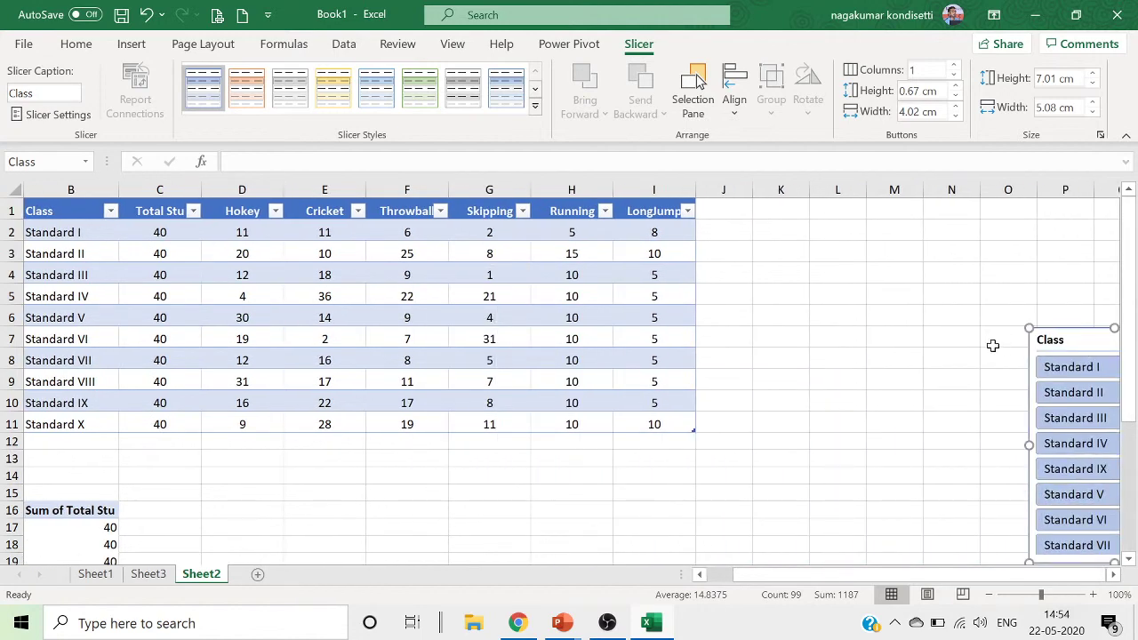
{"action": "left_click", "coordinate": [1074, 375], "text": "ctrl"}
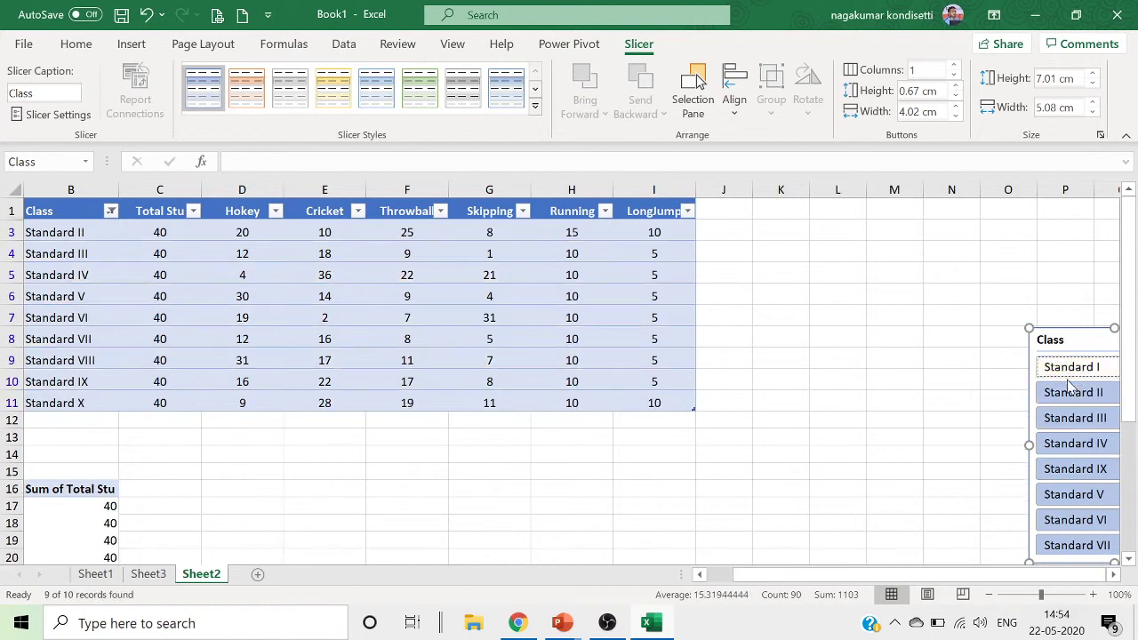
{"action": "left_click_drag", "start_coordinate": [1057, 341], "coordinate": [906, 329]}
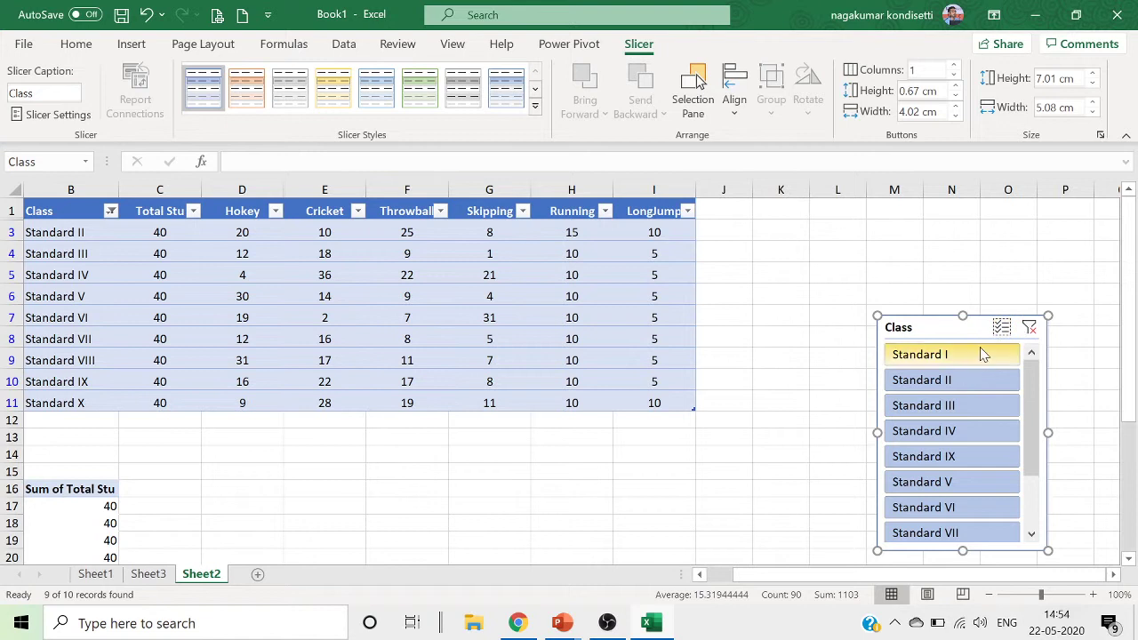
{"action": "left_click", "coordinate": [958, 357]}
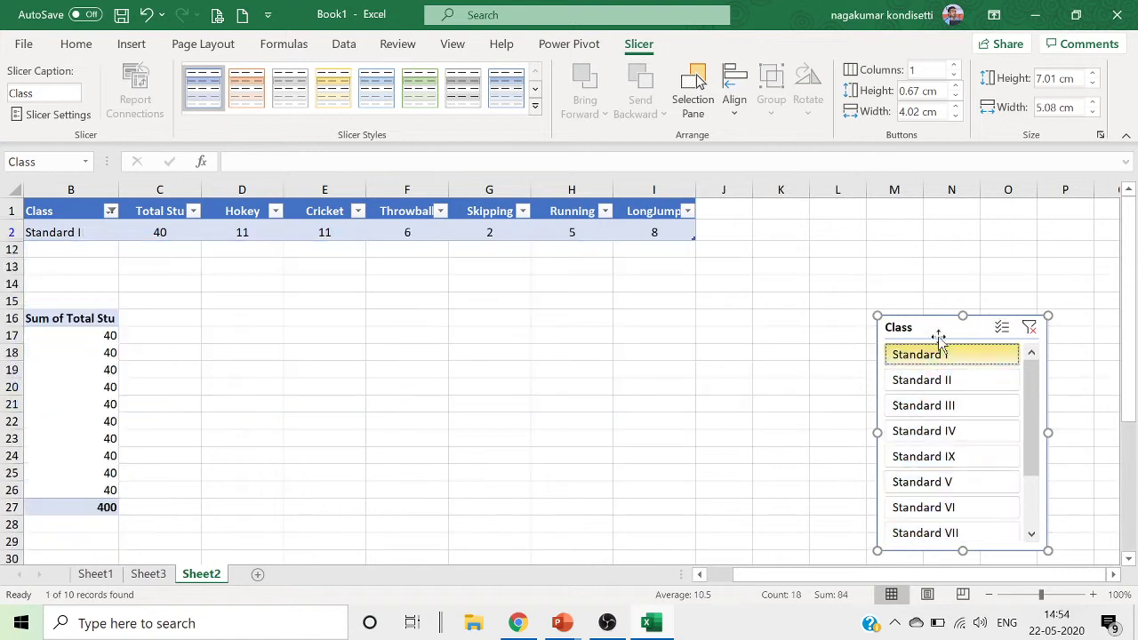
Reposition the Class slicer just beyond the LongJump column and delete it from the sheet.
{"action": "left_click_drag", "start_coordinate": [810, 581], "coordinate": [628, 548]}
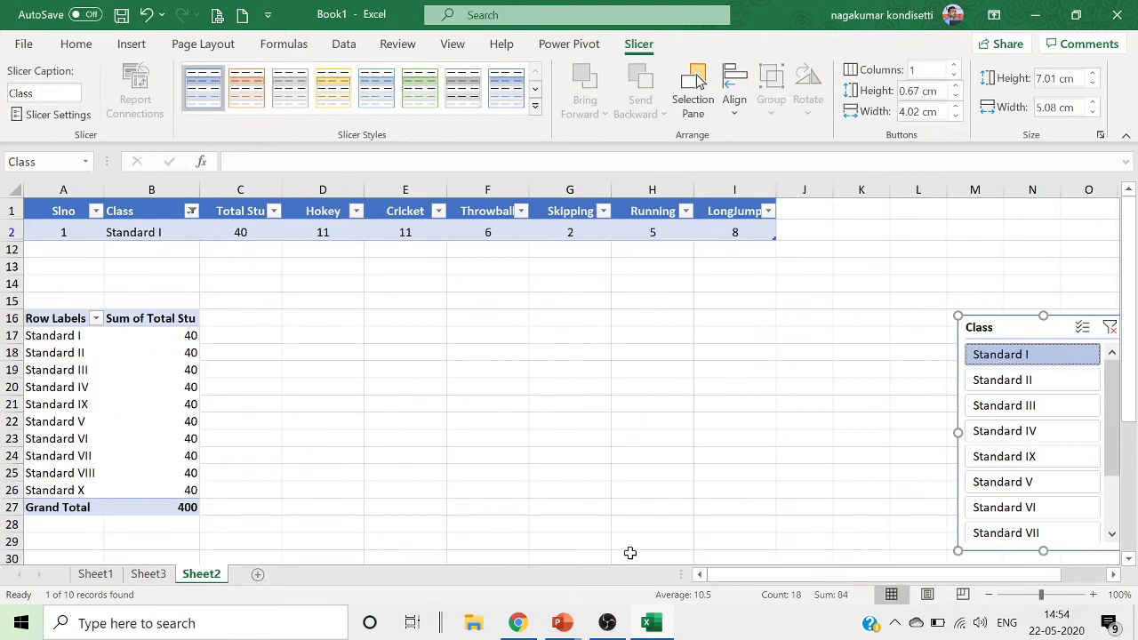
{"action": "left_click_drag", "start_coordinate": [1049, 325], "coordinate": [1131, 342]}
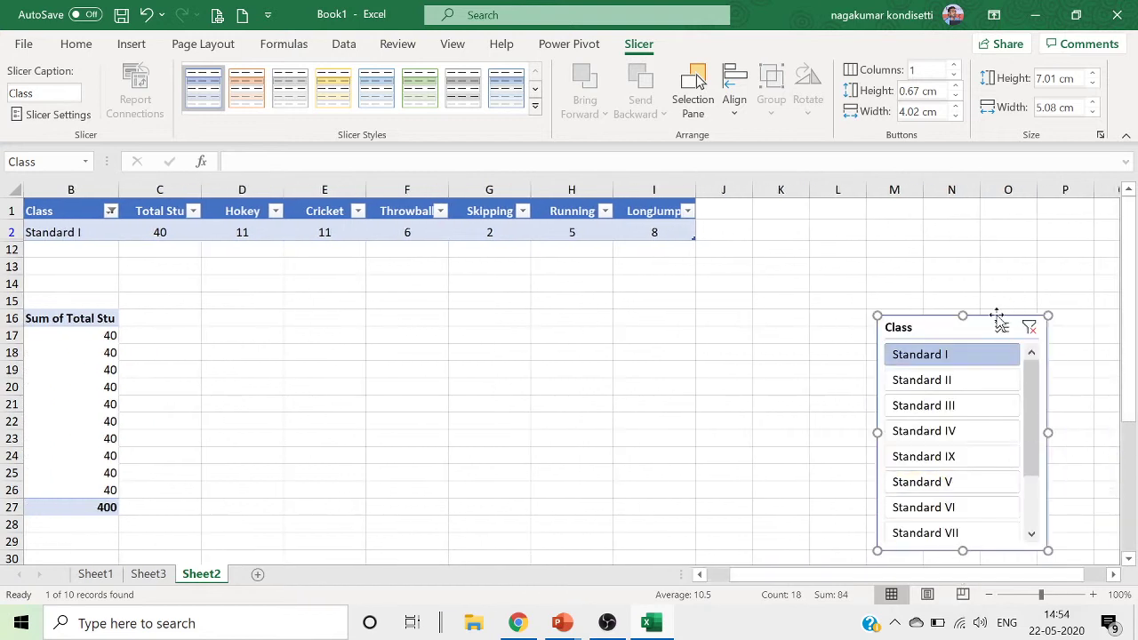
{"action": "left_click_drag", "start_coordinate": [999, 317], "coordinate": [1077, 325]}
{"action": "left_click_drag", "start_coordinate": [892, 575], "coordinate": [867, 575]}
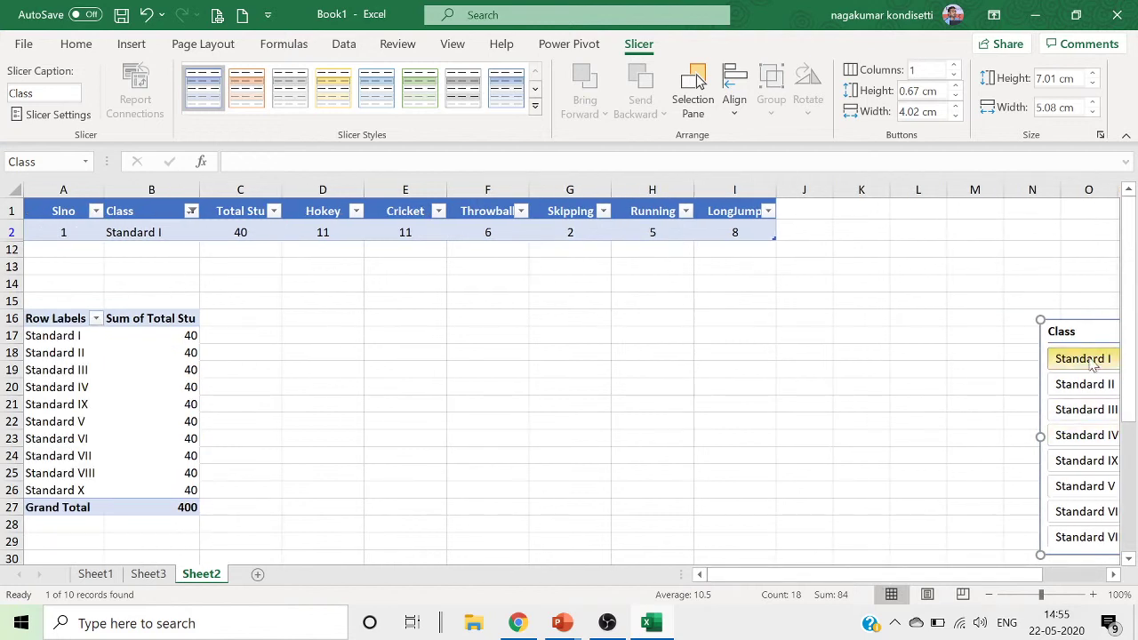
{"action": "left_click_drag", "start_coordinate": [1090, 329], "coordinate": [841, 314]}
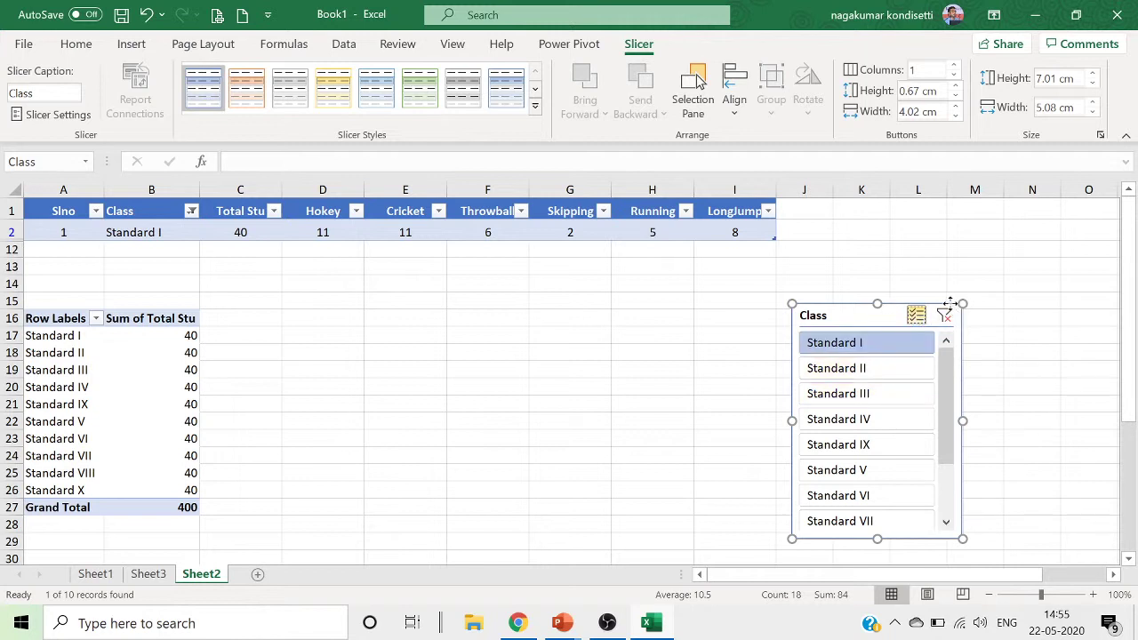
{"action": "key", "text": "Delete"}
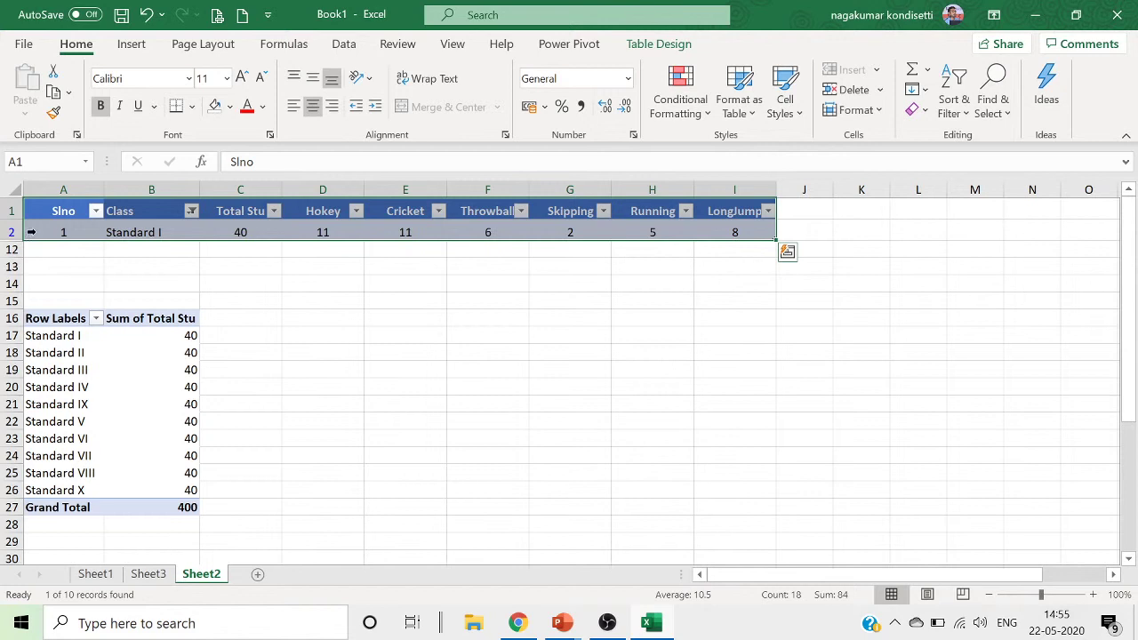
Try to reveal the filtered-out rows between rows 2 and 12 with Unhide and by expanding the hidden row boundary.
{"action": "left_click_drag", "start_coordinate": [7, 211], "coordinate": [7, 244]}
{"action": "right_click", "coordinate": [7, 244]}
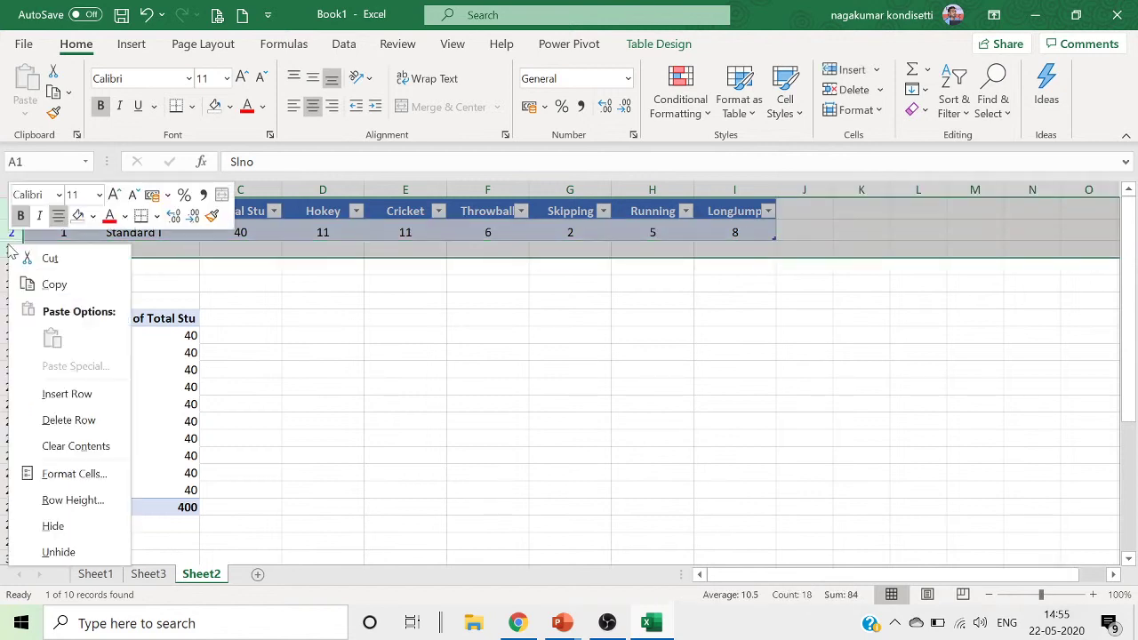
{"action": "left_click", "coordinate": [84, 549]}
{"action": "left_click", "coordinate": [500, 301]}
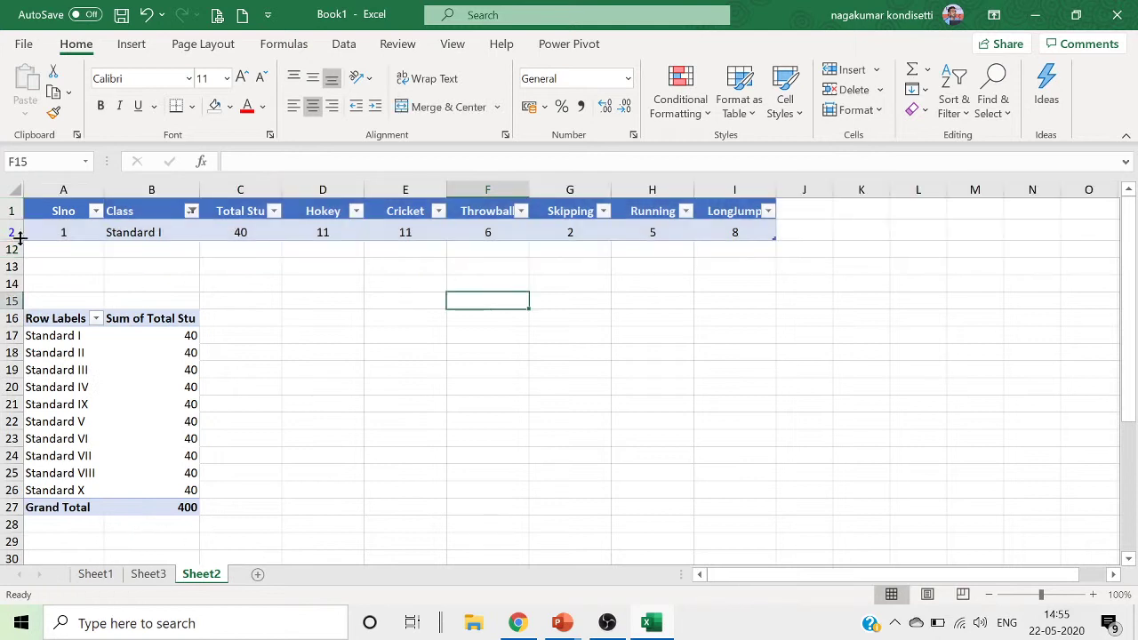
{"action": "left_click_drag", "start_coordinate": [19, 239], "coordinate": [19, 260]}
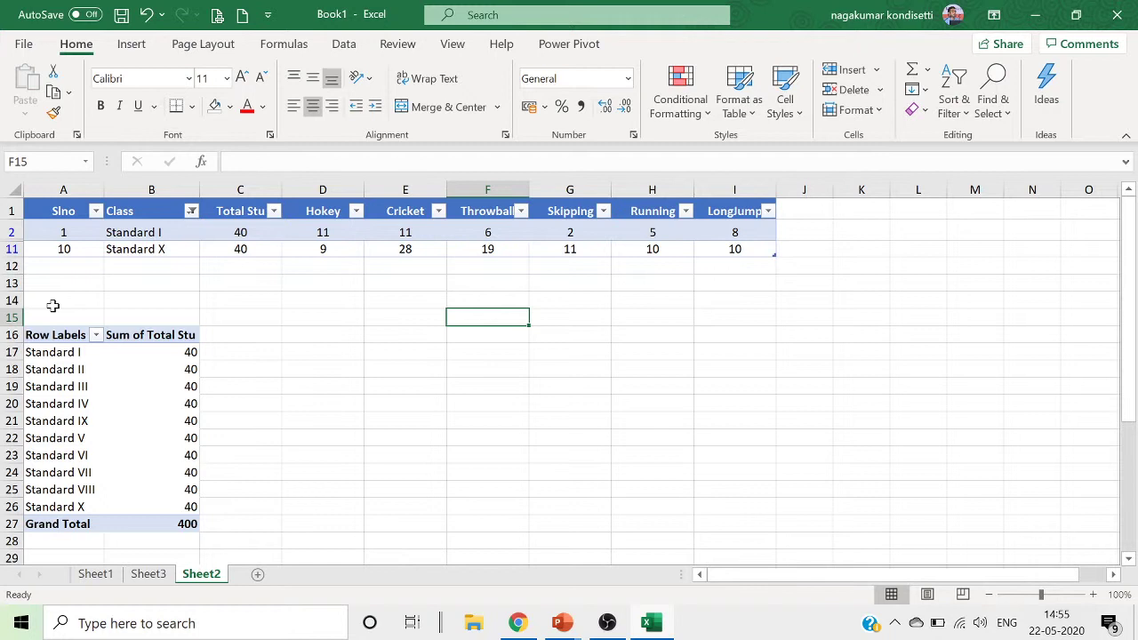
Insert slicers for all table fields: Slno, Class, Total Stu, Hokey, Cricket, Throwball, Skipping, Running and LongJump.
{"action": "left_click", "coordinate": [323, 232]}
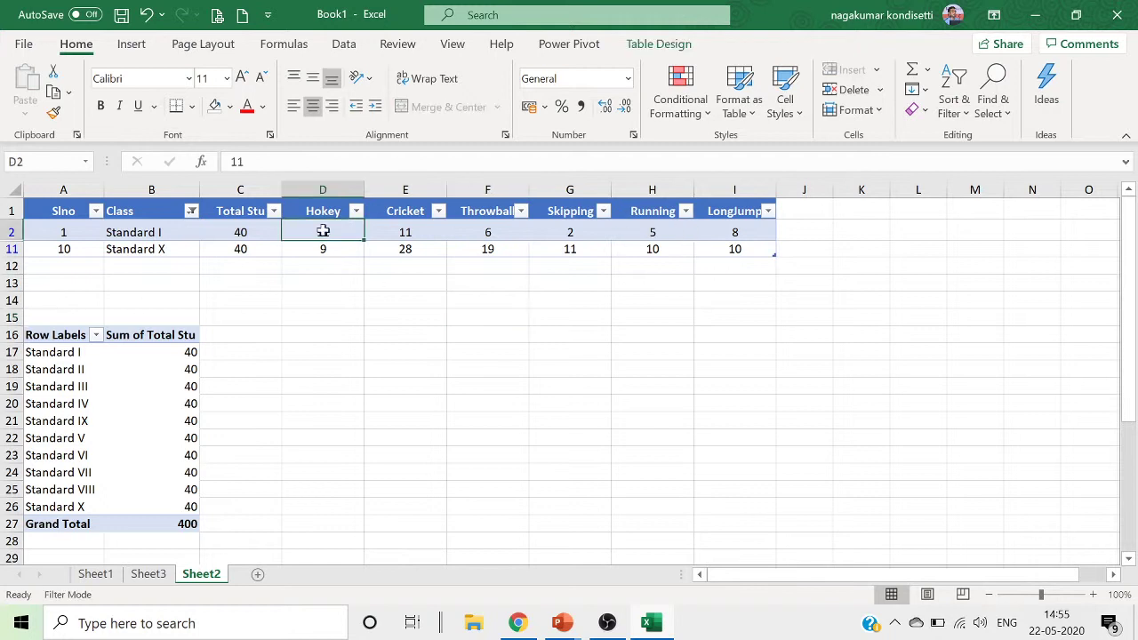
{"action": "left_click", "coordinate": [667, 43]}
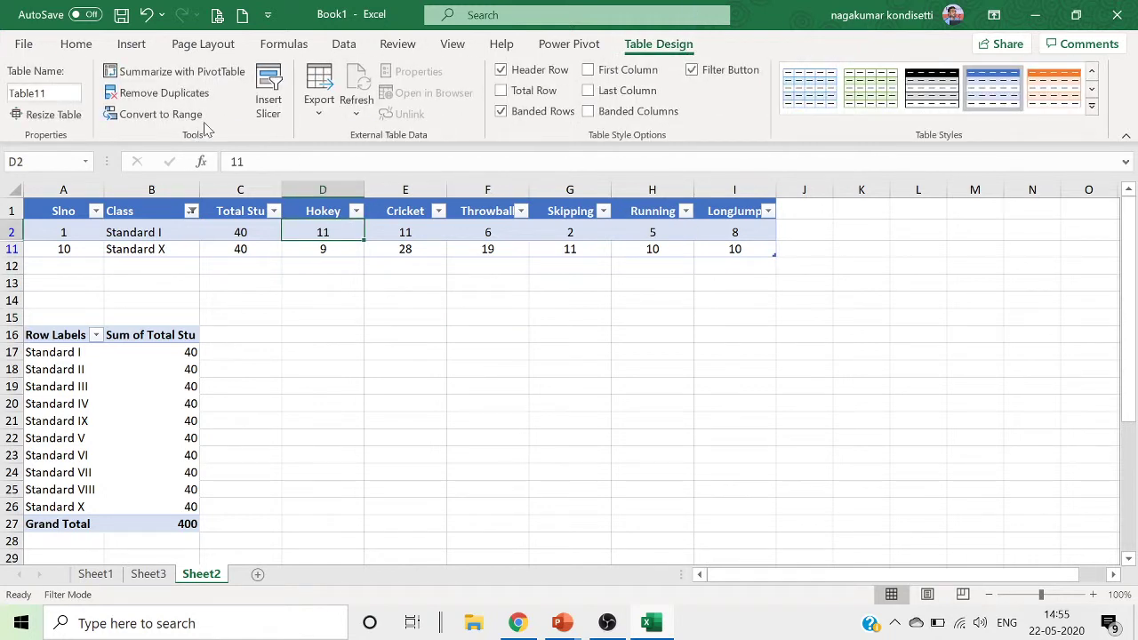
{"action": "left_click", "coordinate": [267, 100]}
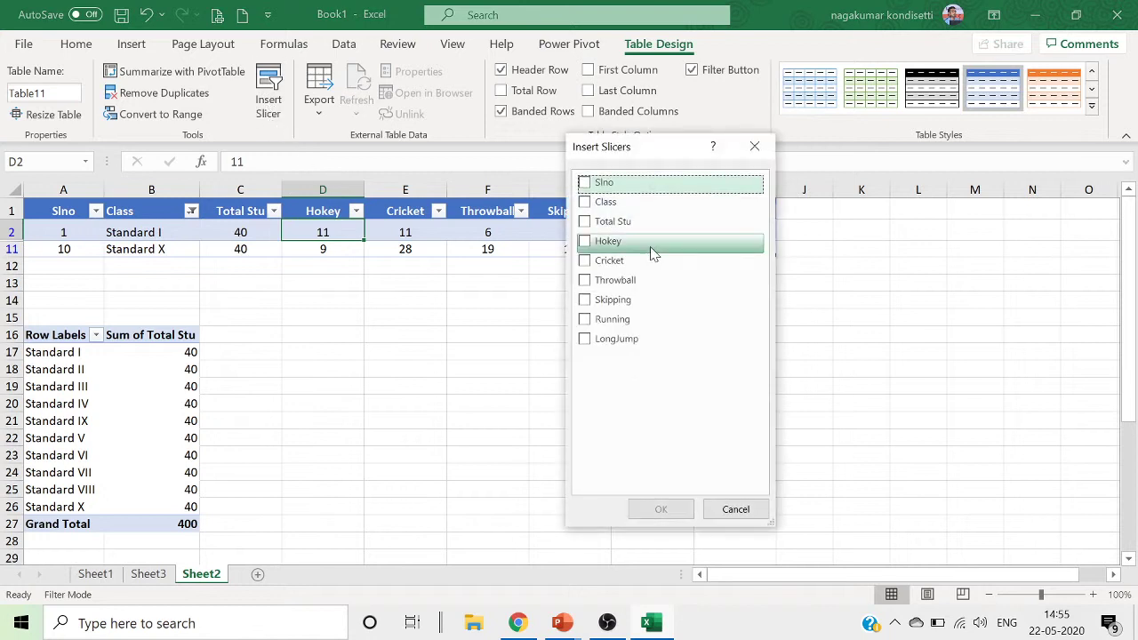
{"action": "left_click", "coordinate": [592, 183]}
{"action": "left_click", "coordinate": [594, 203]}
{"action": "left_click", "coordinate": [594, 222]}
{"action": "left_click", "coordinate": [595, 260]}
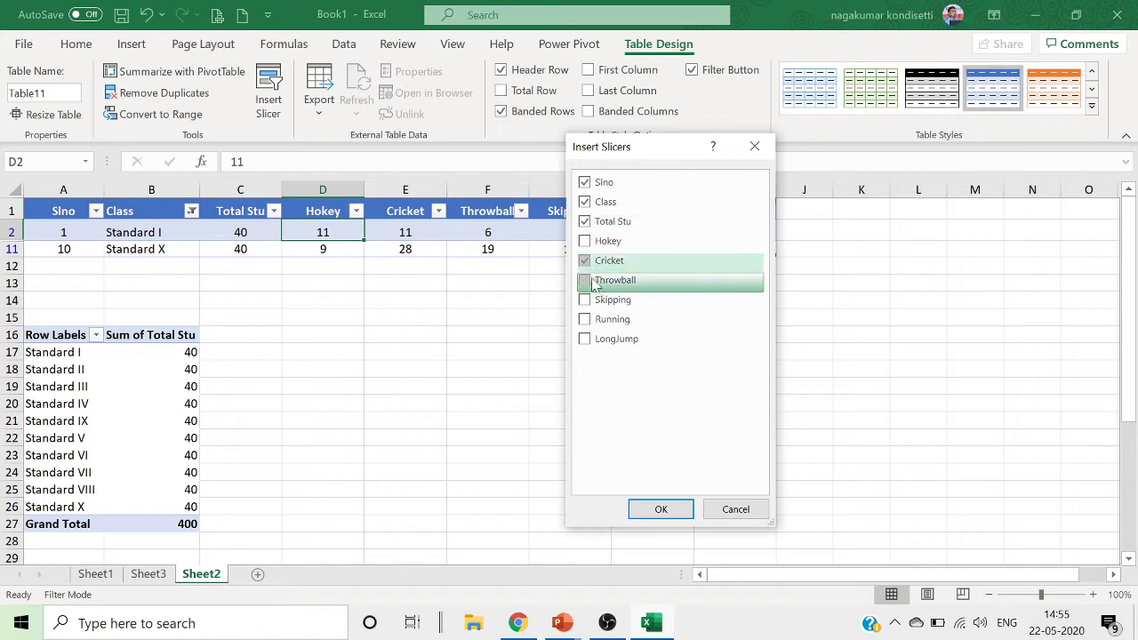
{"action": "left_click", "coordinate": [594, 280]}
{"action": "left_click", "coordinate": [594, 301]}
{"action": "left_click", "coordinate": [595, 320]}
{"action": "left_click", "coordinate": [595, 339]}
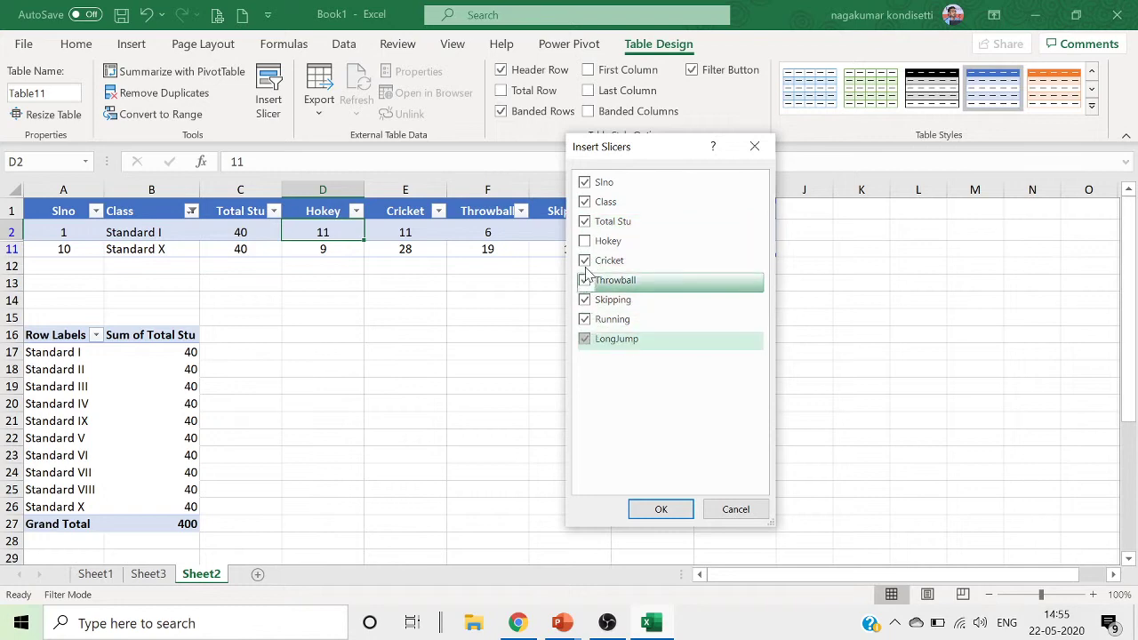
{"action": "left_click", "coordinate": [585, 243]}
{"action": "left_click", "coordinate": [661, 510]}
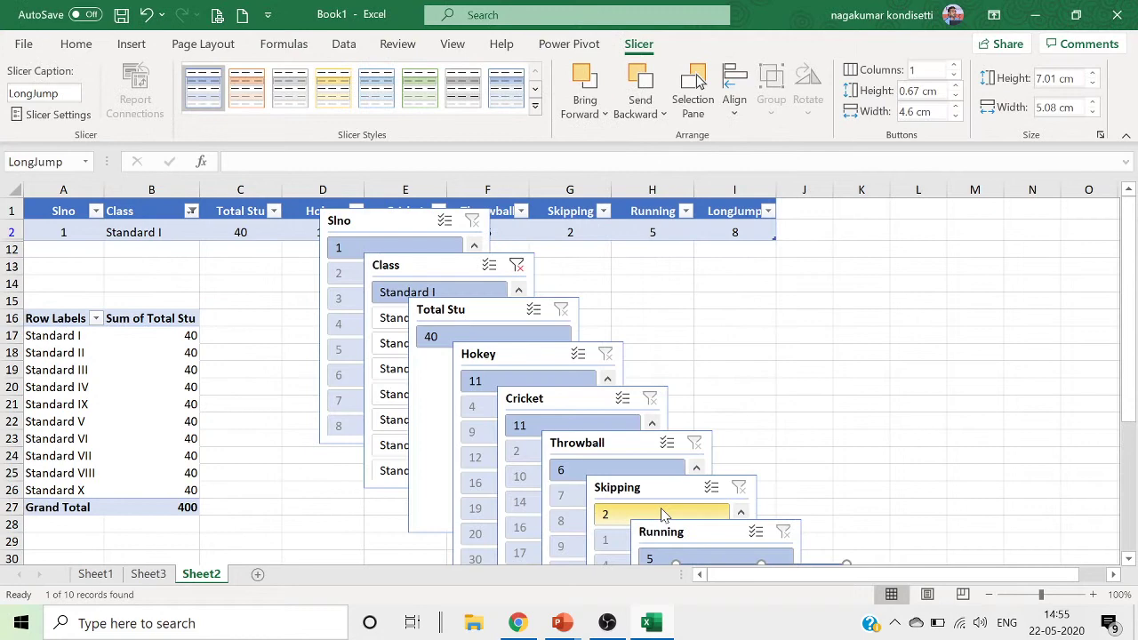
Undo all slicer insertions, moves and Class filter changes until the table shows every row and no slicer remains.
{"action": "key", "text": "ctrl+z"}
{"action": "key", "text": "ctrl+z"}
{"action": "key", "text": "ctrl+z"}
{"action": "key", "text": "ctrl+z"}
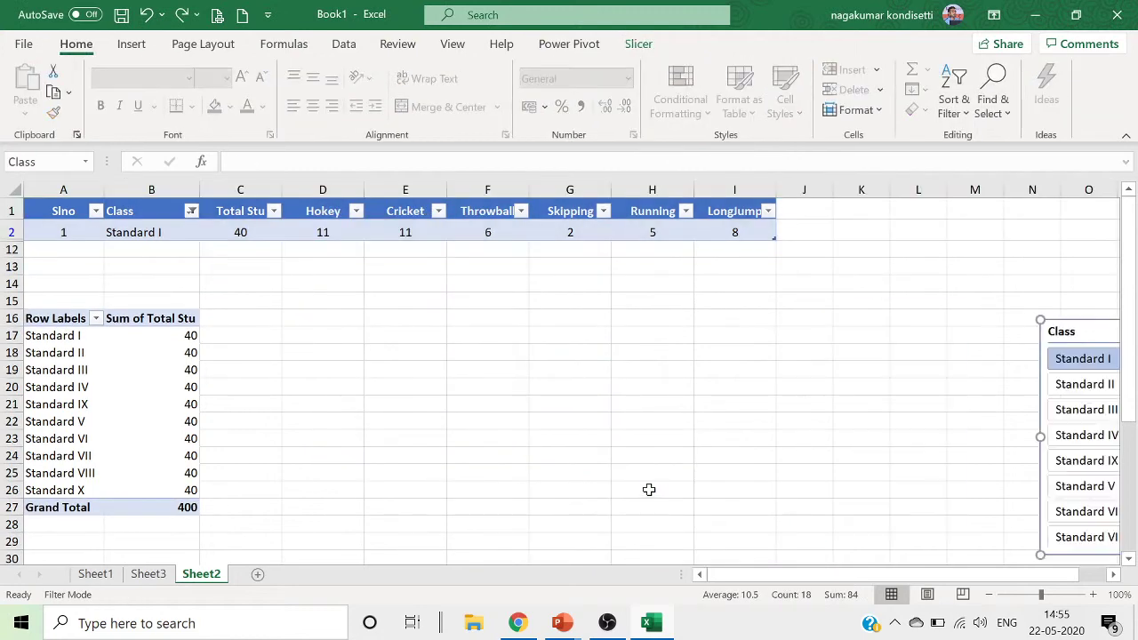
{"action": "key", "text": "ctrl+z"}
{"action": "key", "text": "ctrl+z"}
{"action": "key", "text": "ctrl+z"}
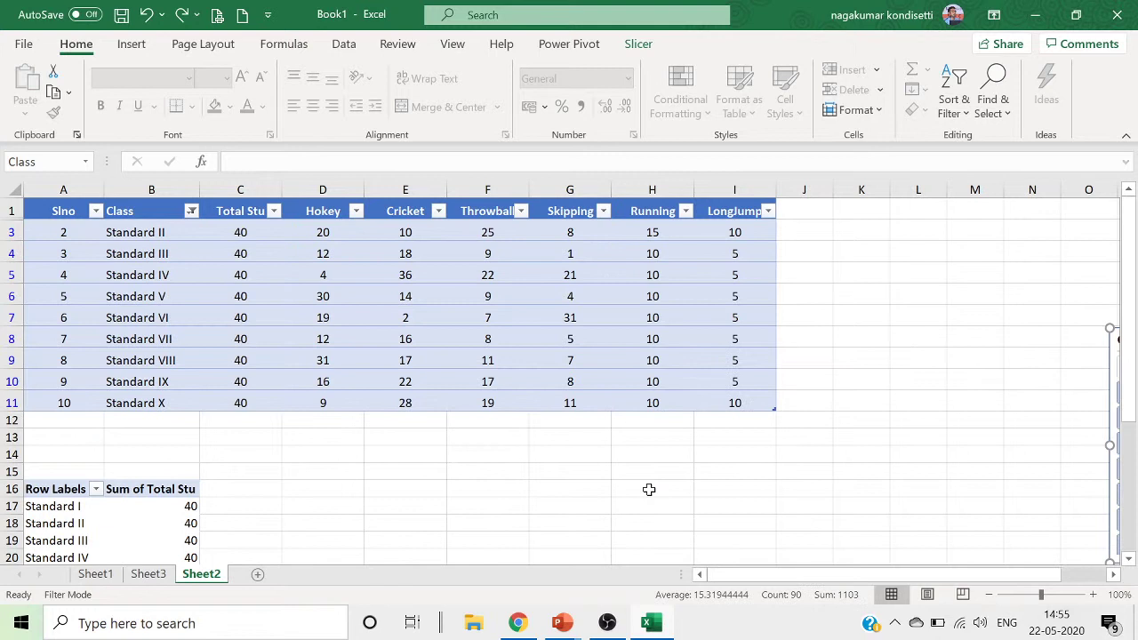
{"action": "key", "text": "ctrl+z"}
{"action": "key", "text": "ctrl+z"}
{"action": "key", "text": "ctrl+z"}
{"action": "key", "text": "ctrl+z"}
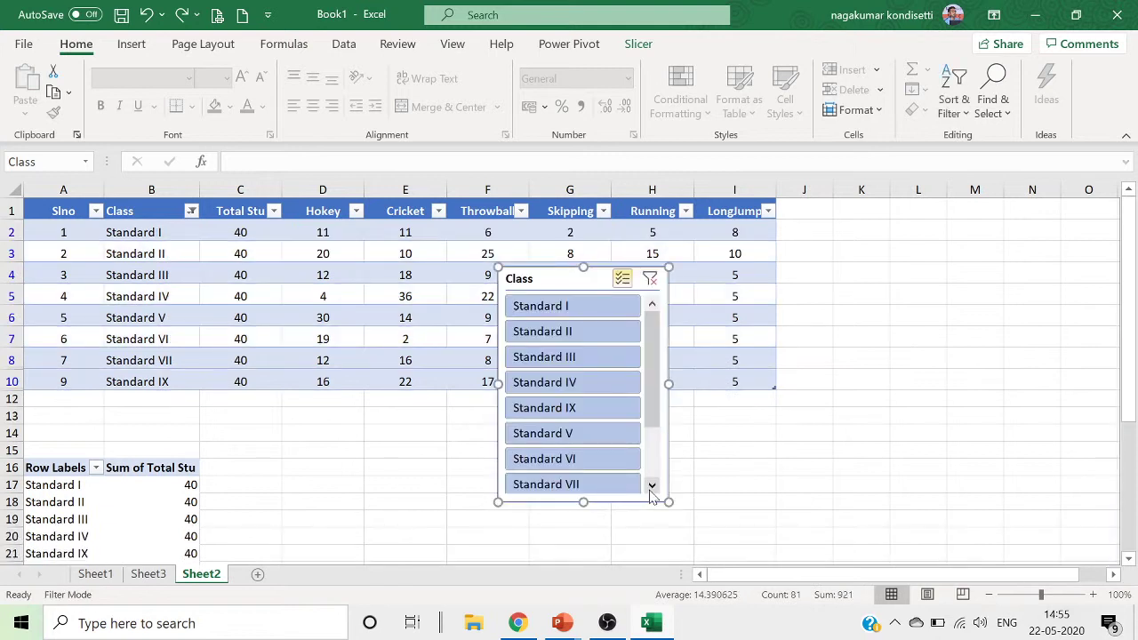
{"action": "key", "text": "ctrl+z"}
{"action": "key", "text": "ctrl+z"}
{"action": "key", "text": "ctrl+z"}
{"action": "key", "text": "ctrl+z"}
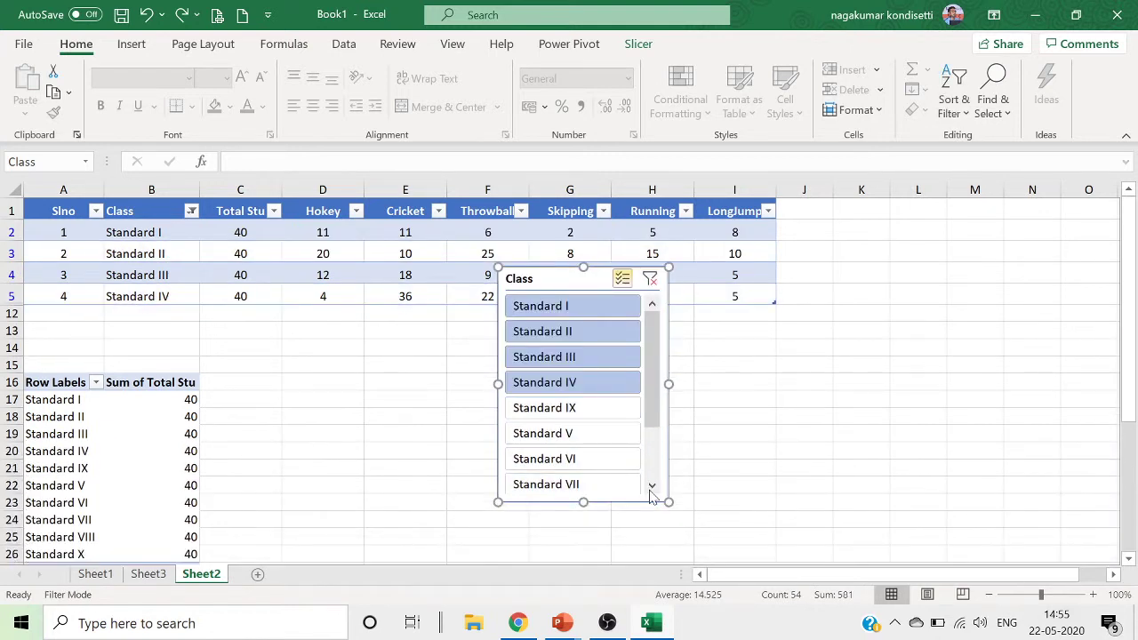
{"action": "key", "text": "ctrl+z"}
{"action": "key", "text": "ctrl+z"}
{"action": "key", "text": "ctrl+z"}
{"action": "key", "text": "ctrl+z"}
{"action": "key", "text": "ctrl+z"}
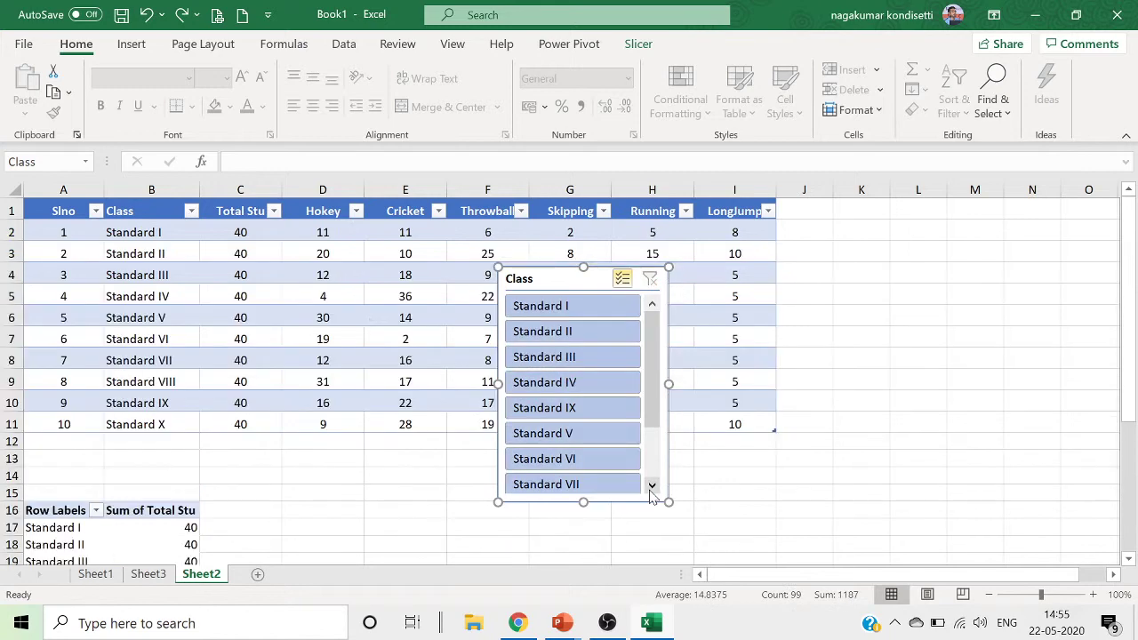
{"action": "key", "text": "ctrl+z"}
{"action": "left_click", "coordinate": [1012, 338]}
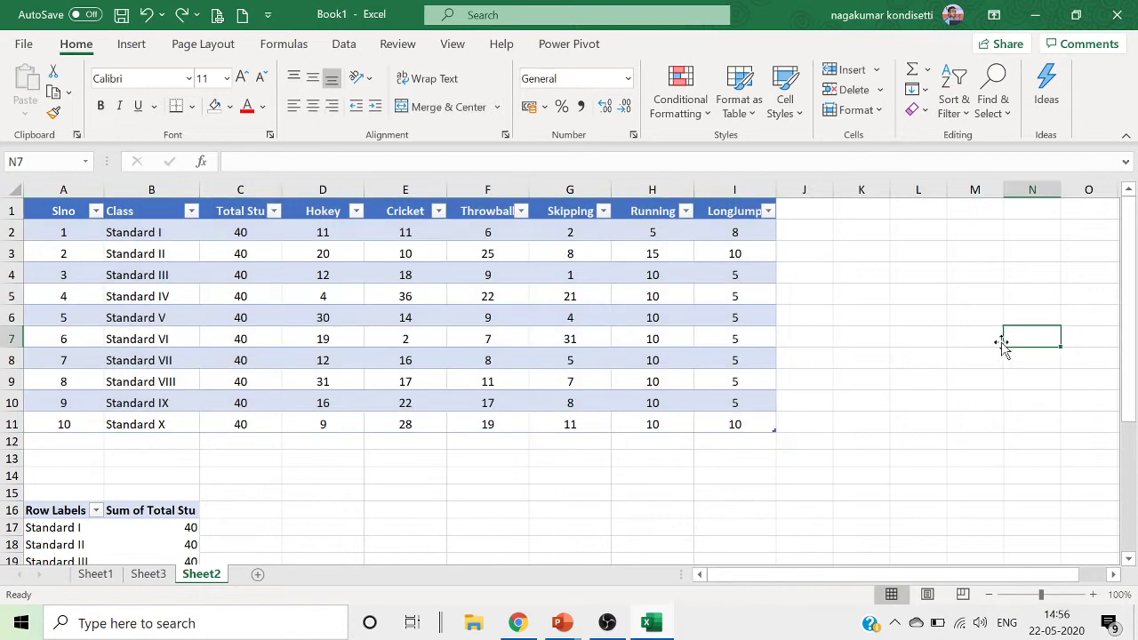
Open the Export Table to SharePoint List dialog for the class table.
{"action": "left_click", "coordinate": [572, 299]}
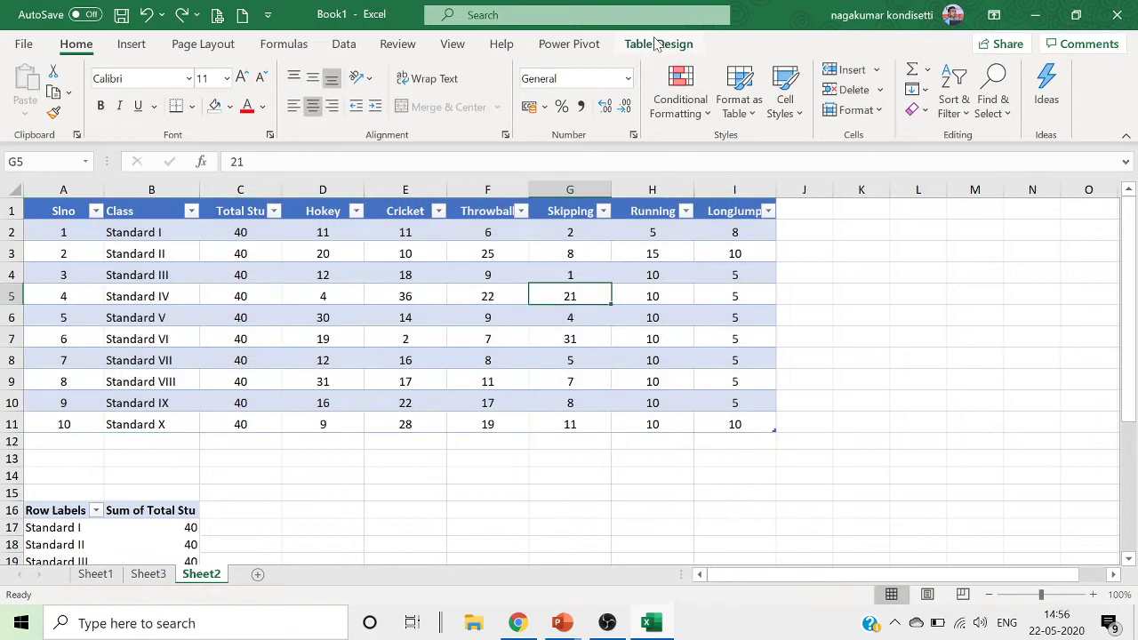
{"action": "left_click", "coordinate": [657, 43]}
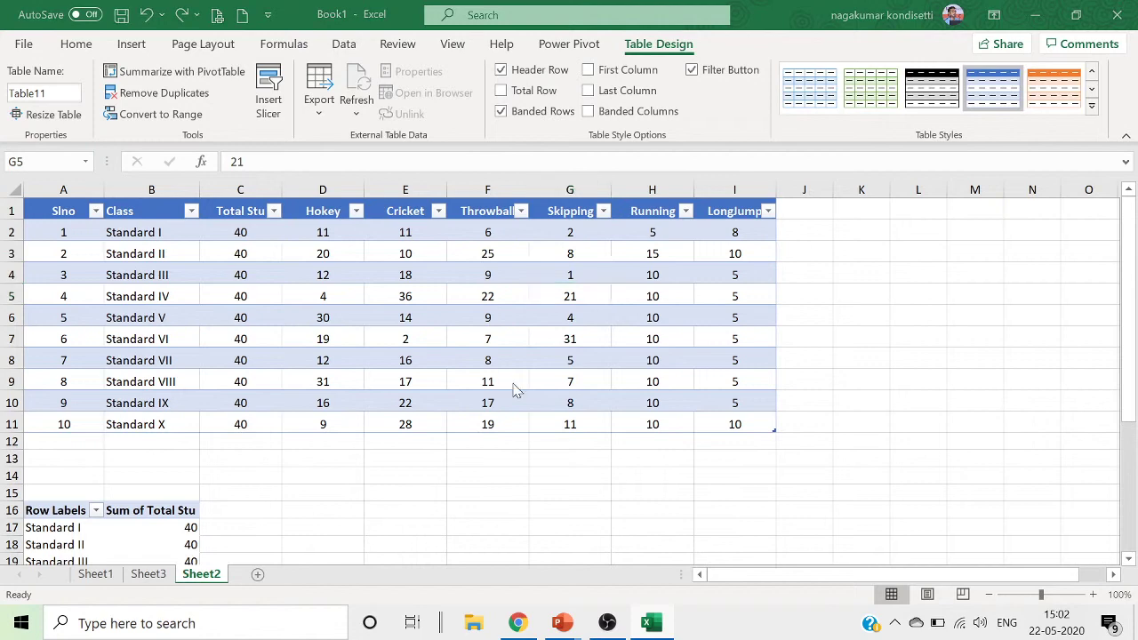
{"action": "key", "text": "alt+Tab"}
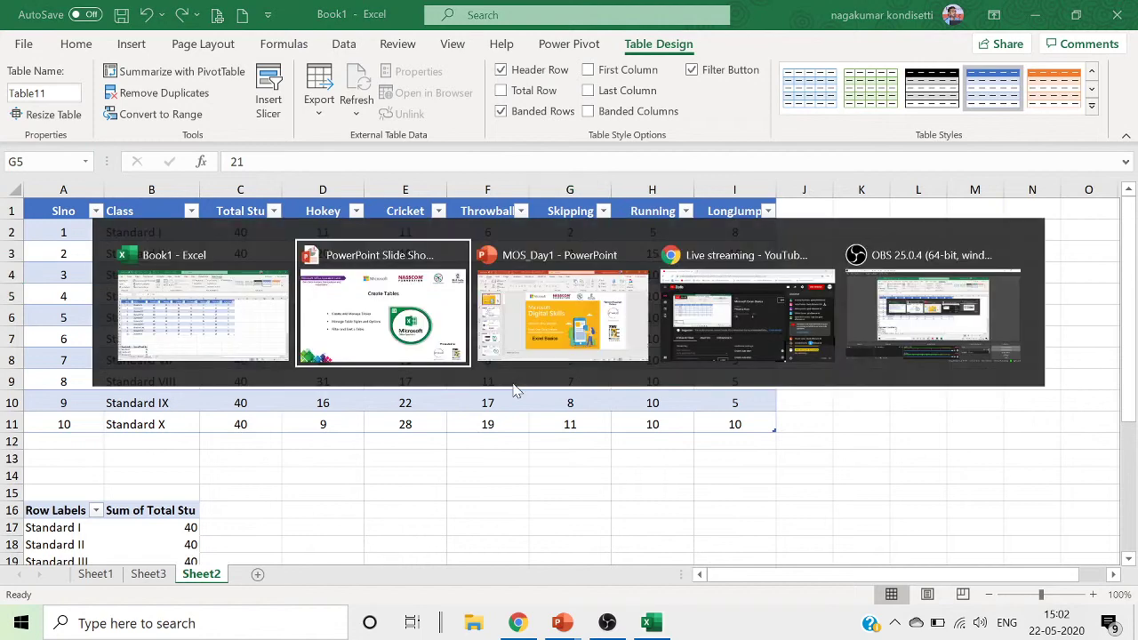
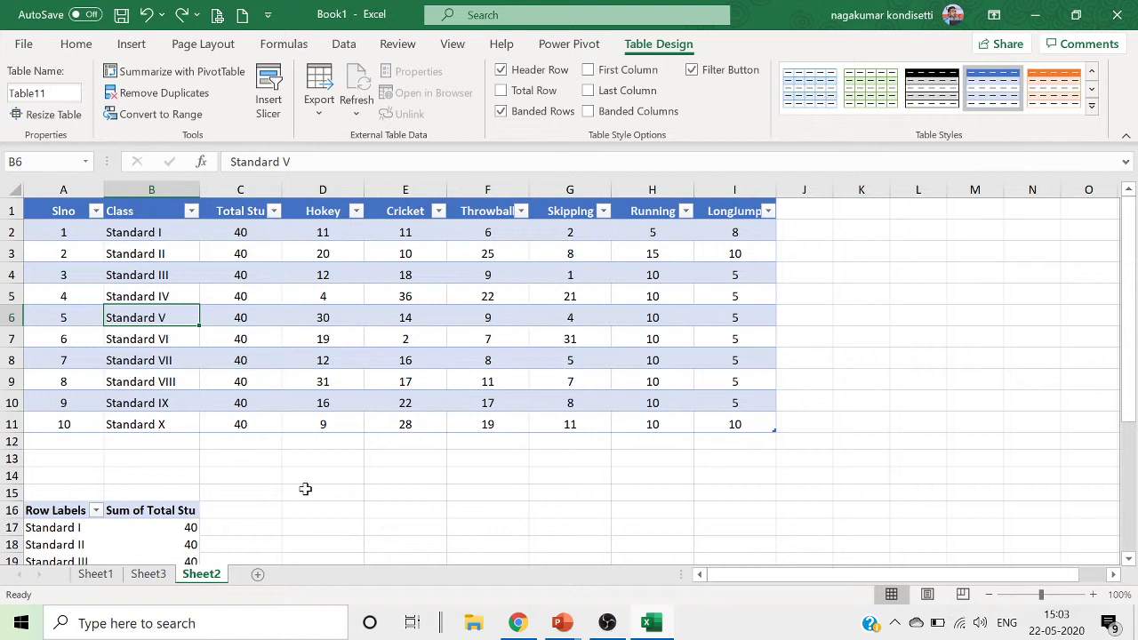
{"action": "left_click", "coordinate": [321, 116]}
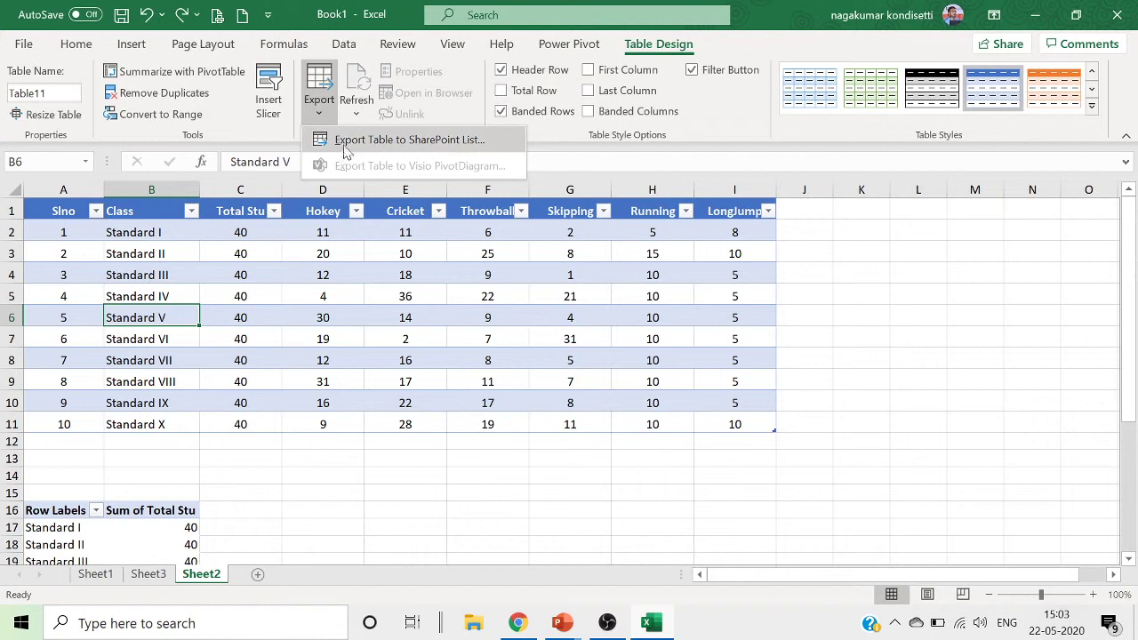
{"action": "left_click", "coordinate": [418, 143]}
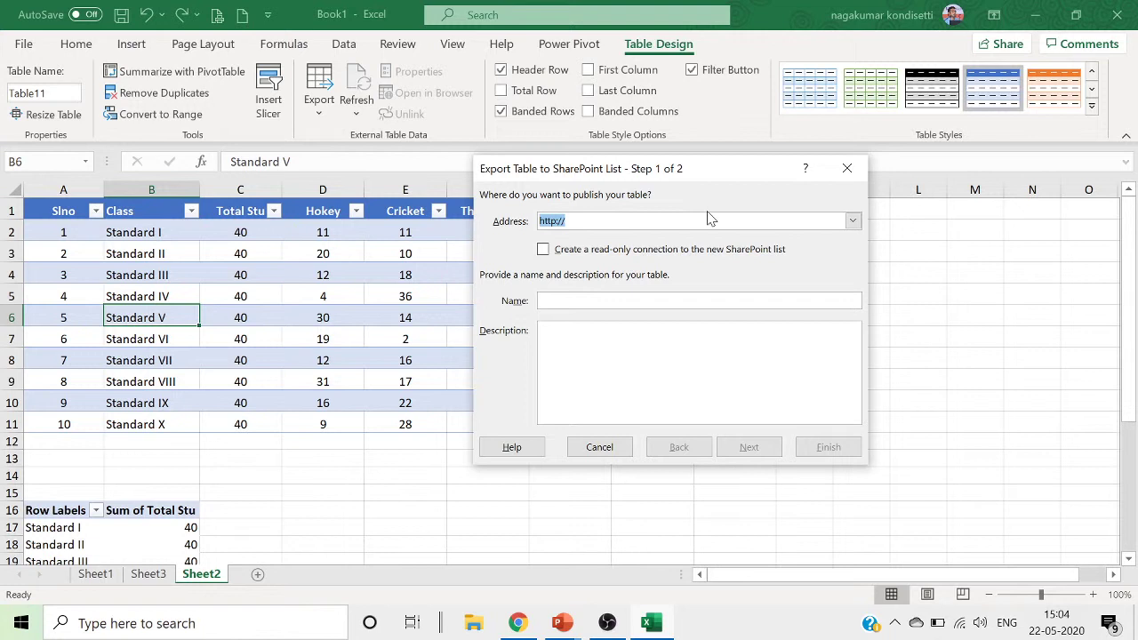
{"action": "key", "text": "End"}
Switch to Chrome, search Google for "sharepoint" in a new tab, and look over the results.
{"action": "left_click", "coordinate": [520, 624]}
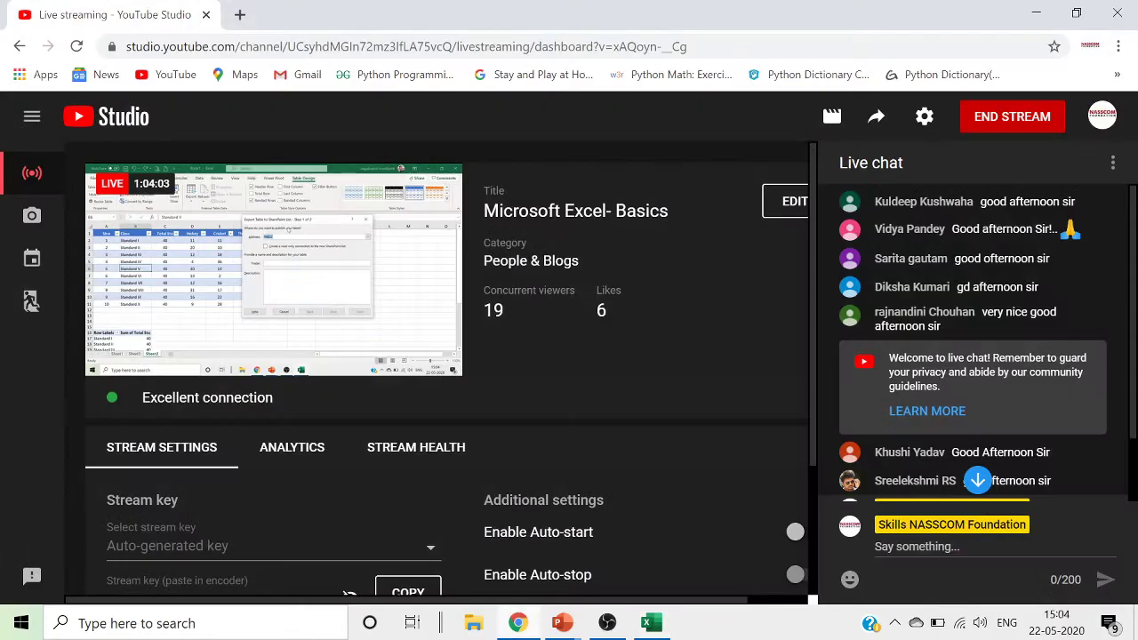
{"action": "left_click", "coordinate": [240, 15]}
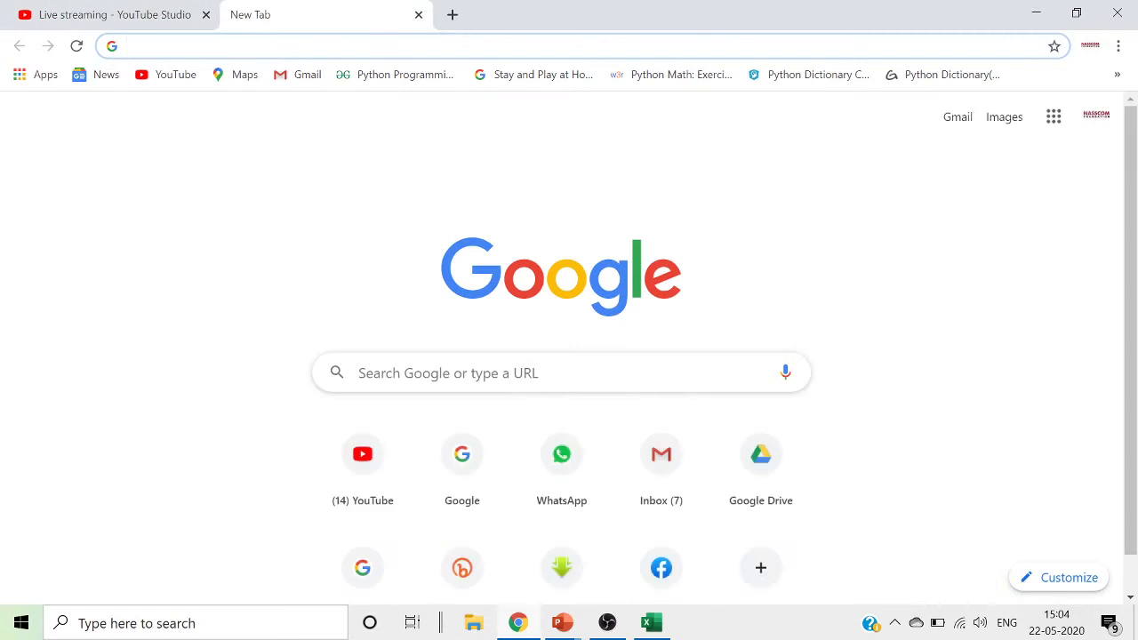
{"action": "type", "text": "sharepoint"}
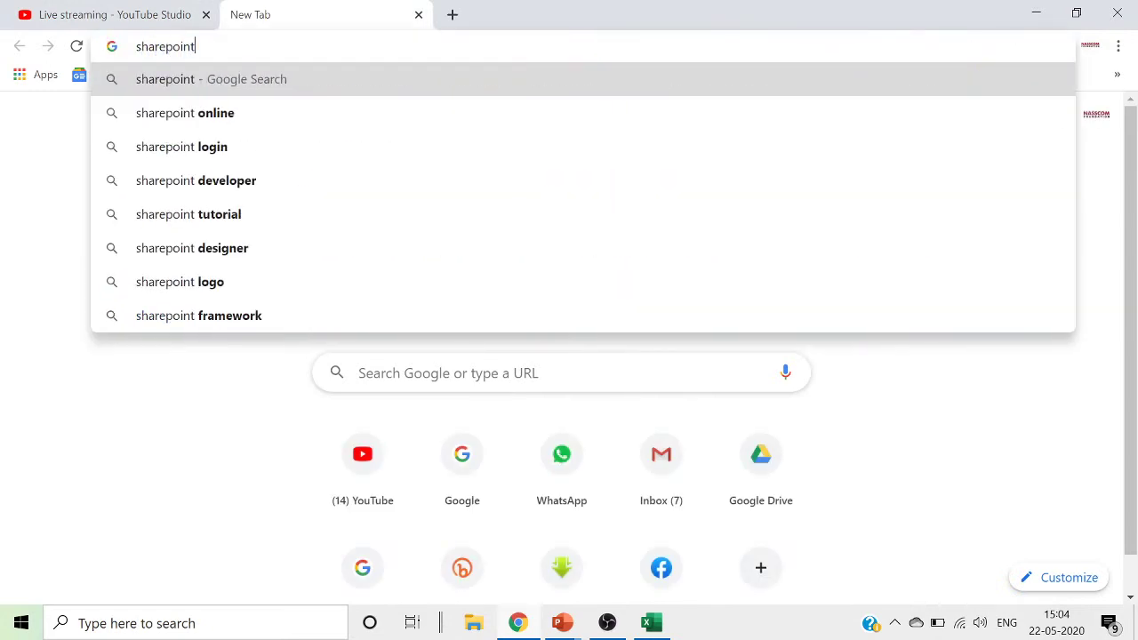
{"action": "key", "text": "Return"}
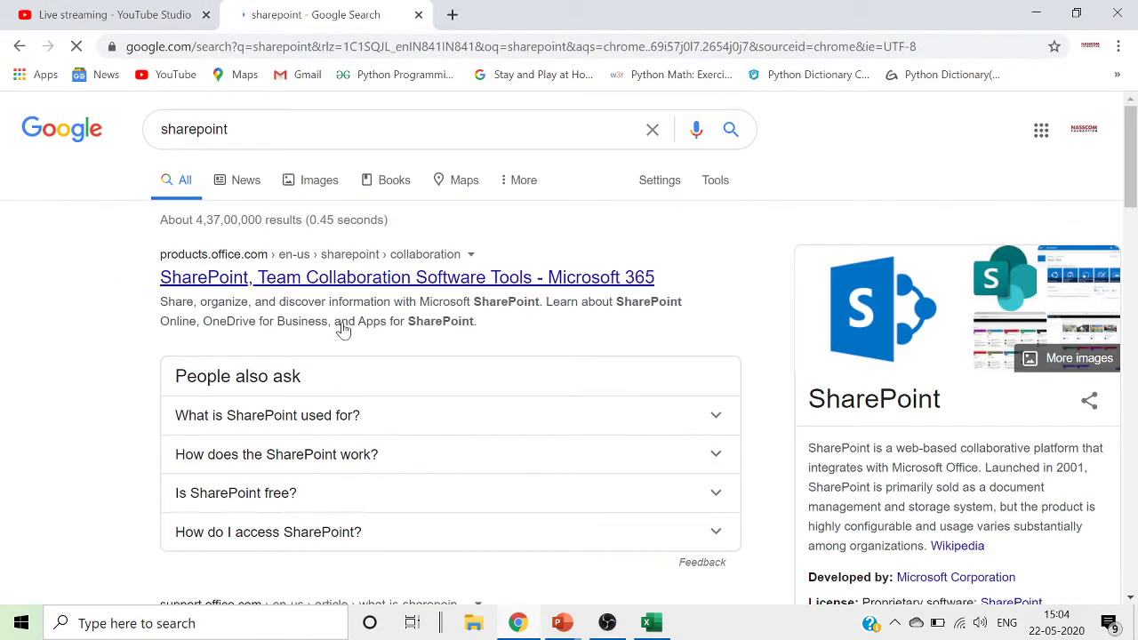
{"action": "scroll", "coordinate": [650, 348], "scroll_direction": "down", "scroll_amount": 2}
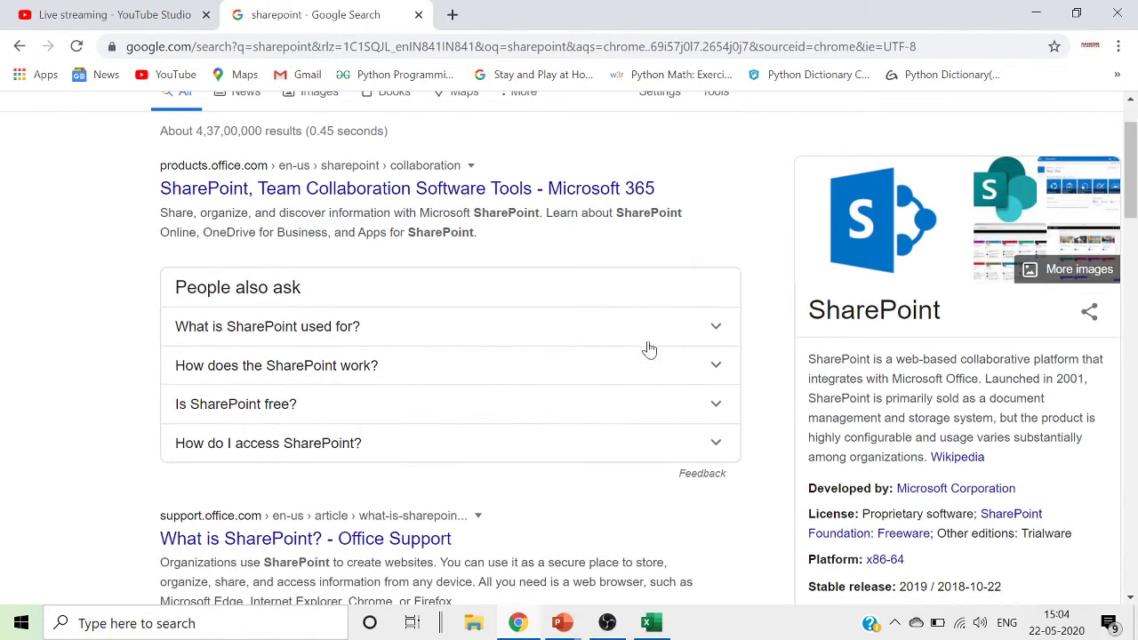
{"action": "scroll", "coordinate": [582, 370], "scroll_direction": "up", "scroll_amount": 2}
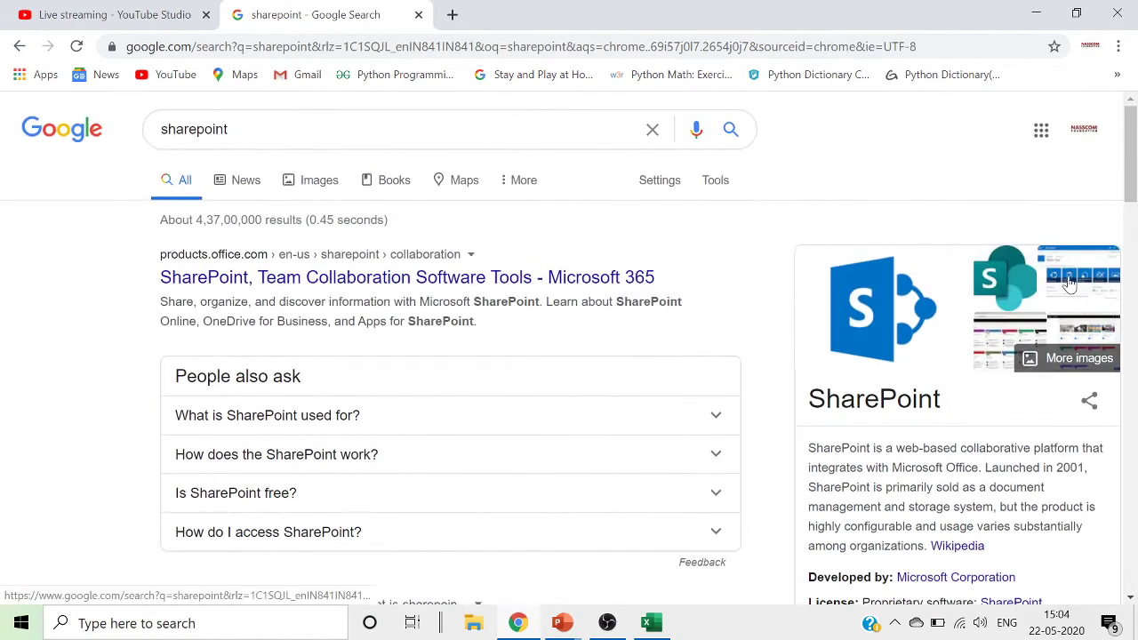
View the SharePoint image results and preview the Wikipedia Team Site picture.
{"action": "left_click", "coordinate": [1054, 296]}
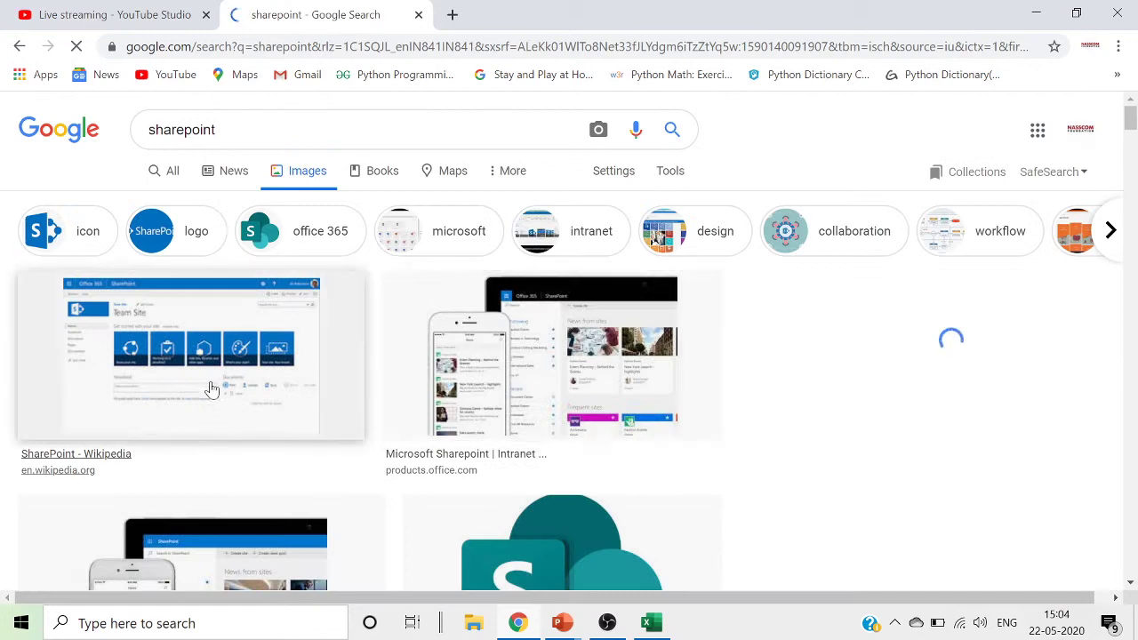
{"action": "left_click", "coordinate": [205, 322]}
{"action": "left_click", "coordinate": [208, 323]}
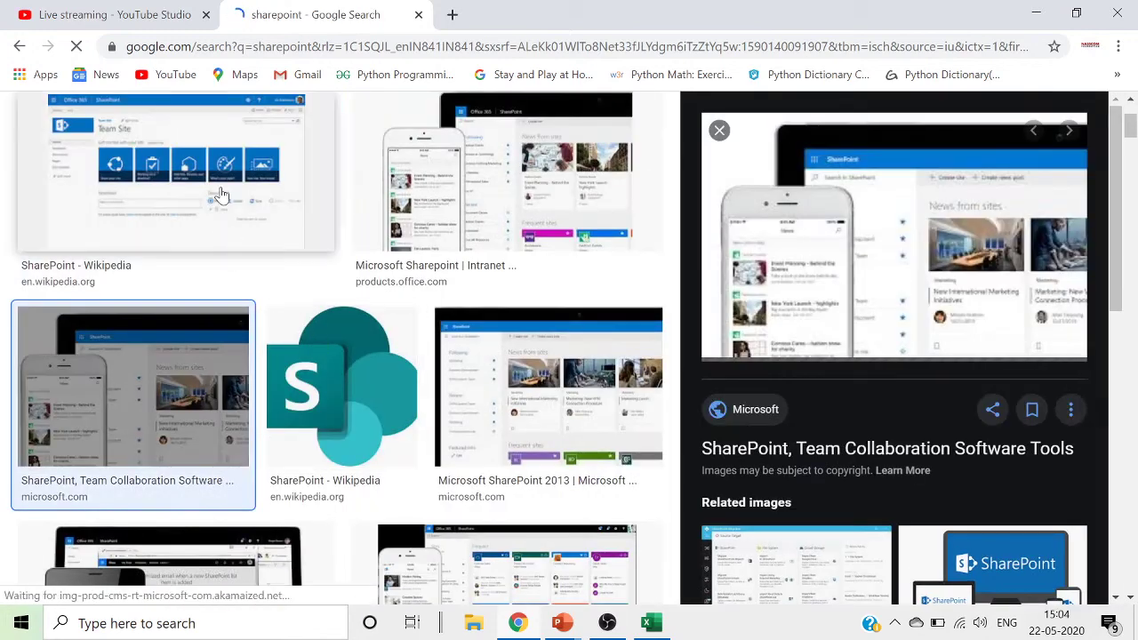
{"action": "left_click", "coordinate": [285, 224]}
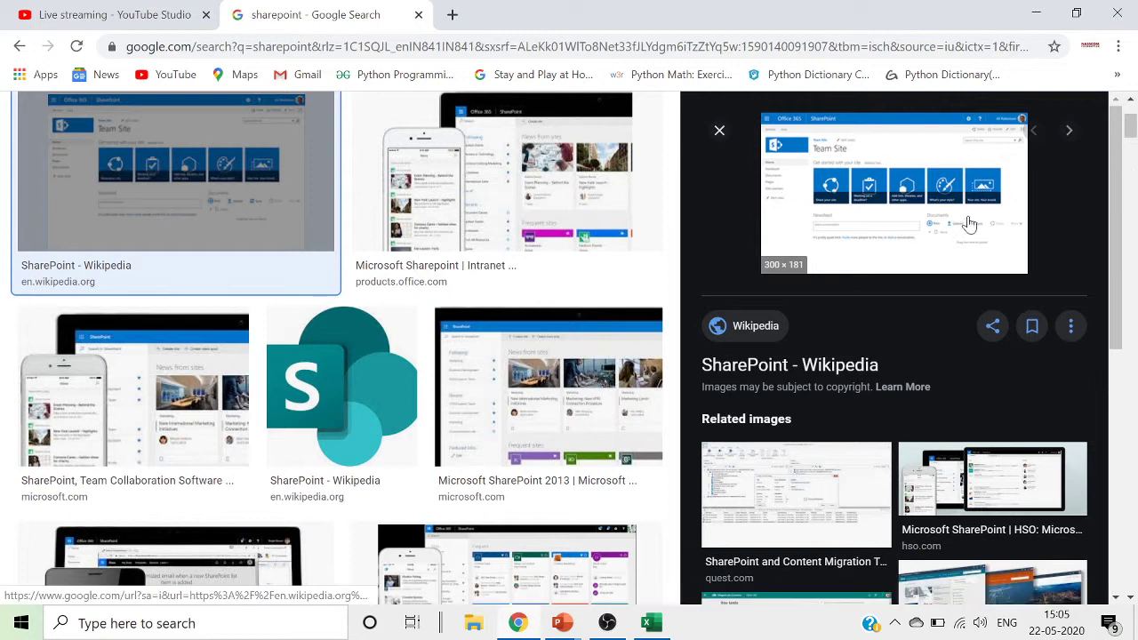
Return to Excel, dismiss the SharePoint export without publishing, and view the table's Refresh options.
{"action": "key", "text": "alt+Tab"}
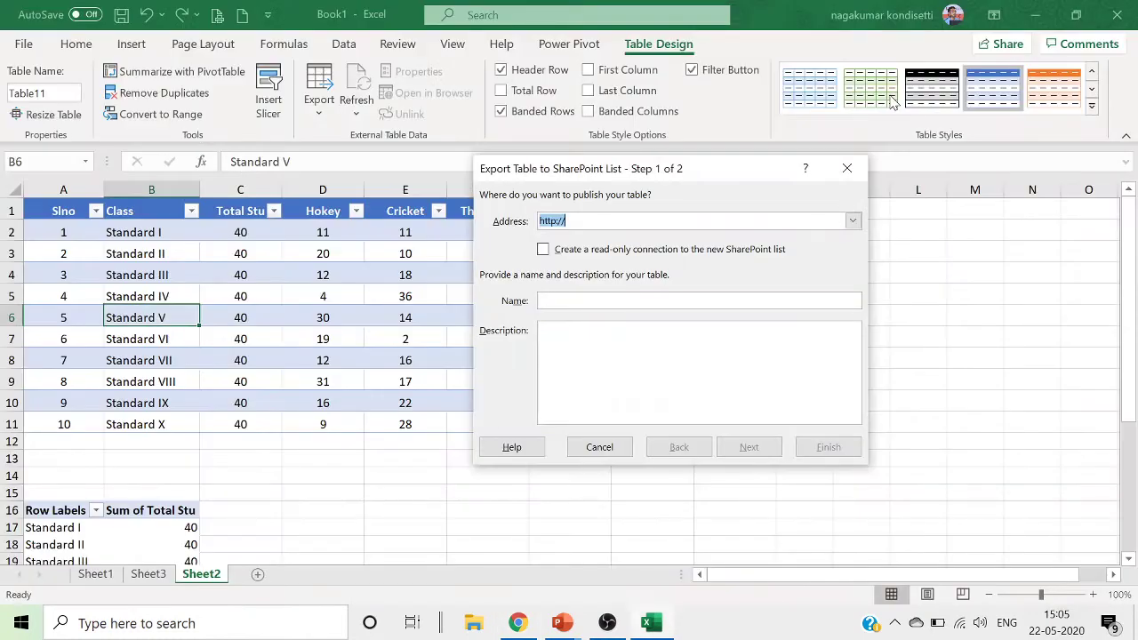
{"action": "left_click", "coordinate": [846, 168]}
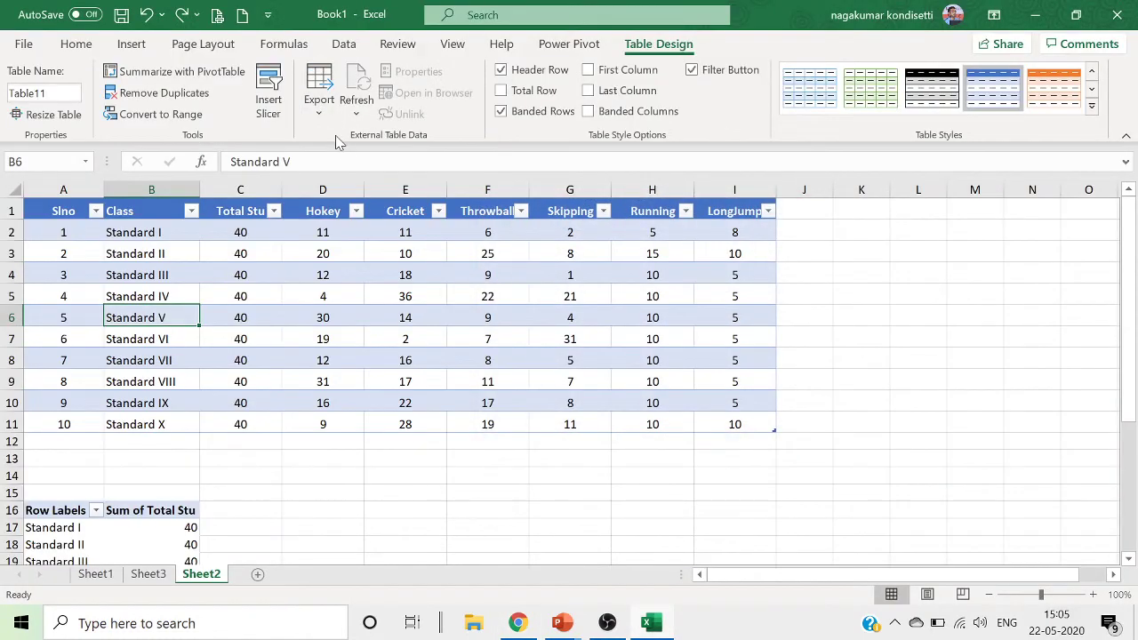
{"action": "left_click", "coordinate": [361, 113]}
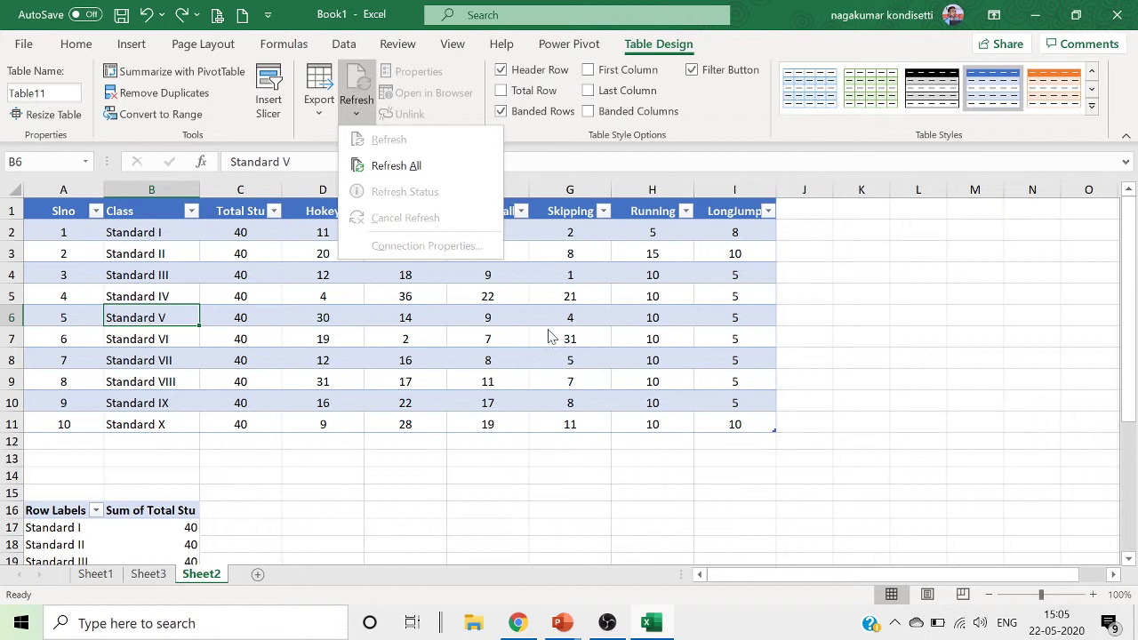
{"action": "left_click", "coordinate": [535, 306]}
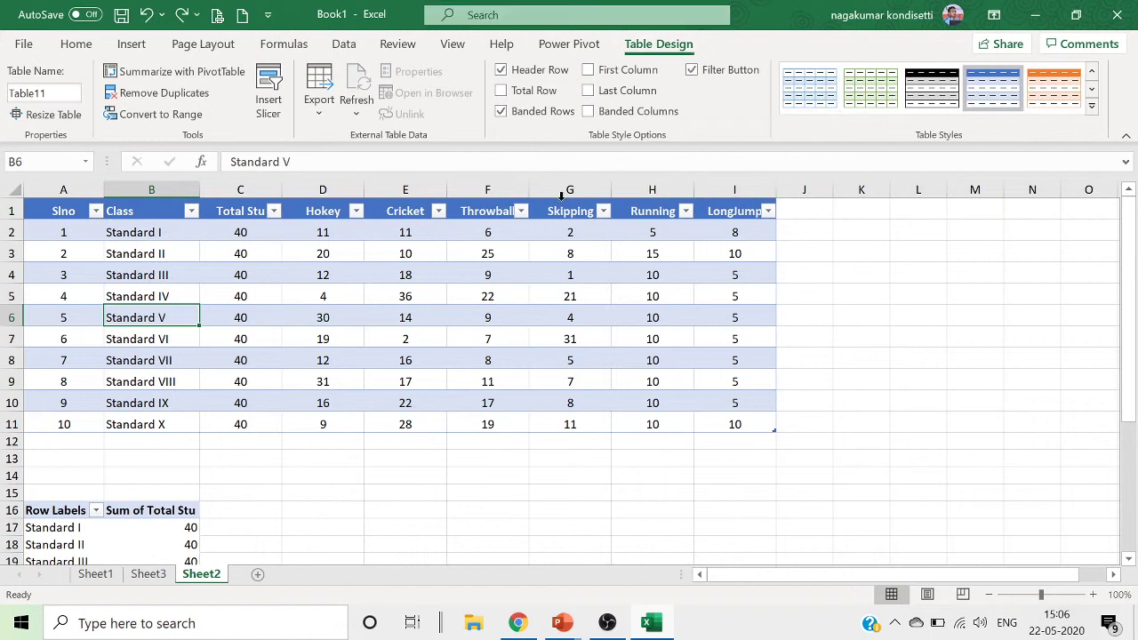
Select the whole class table A1:I11, including its header row.
{"action": "left_click", "coordinate": [501, 69]}
{"action": "left_click_drag", "start_coordinate": [75, 213], "coordinate": [747, 419]}
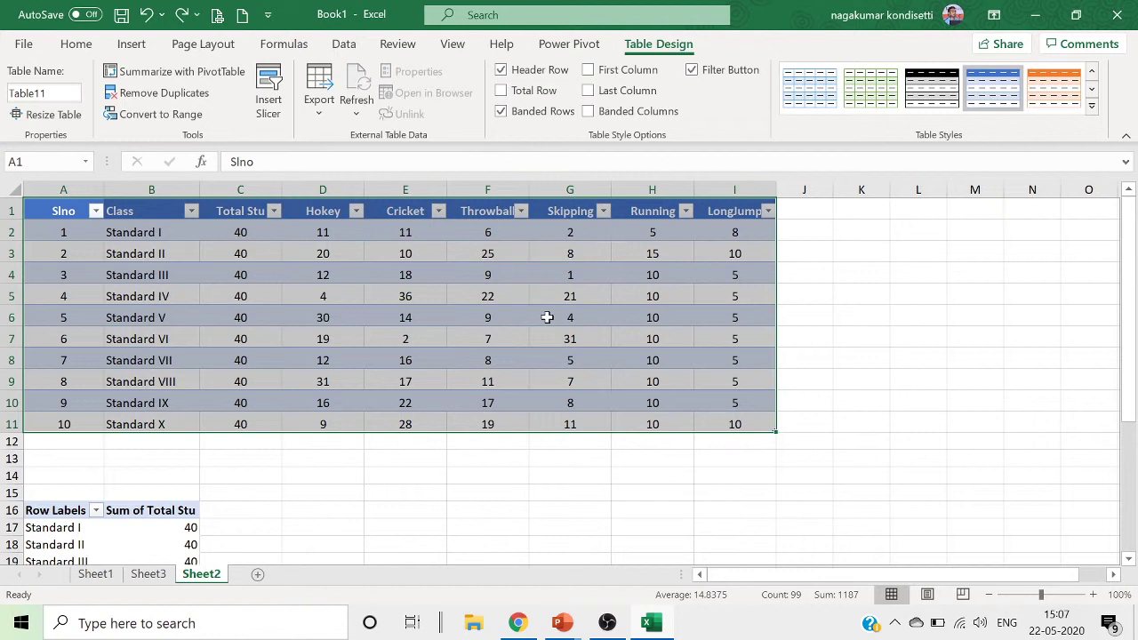
Turn the class table's header row off and back on, then check its rows.
{"action": "left_click", "coordinate": [498, 72]}
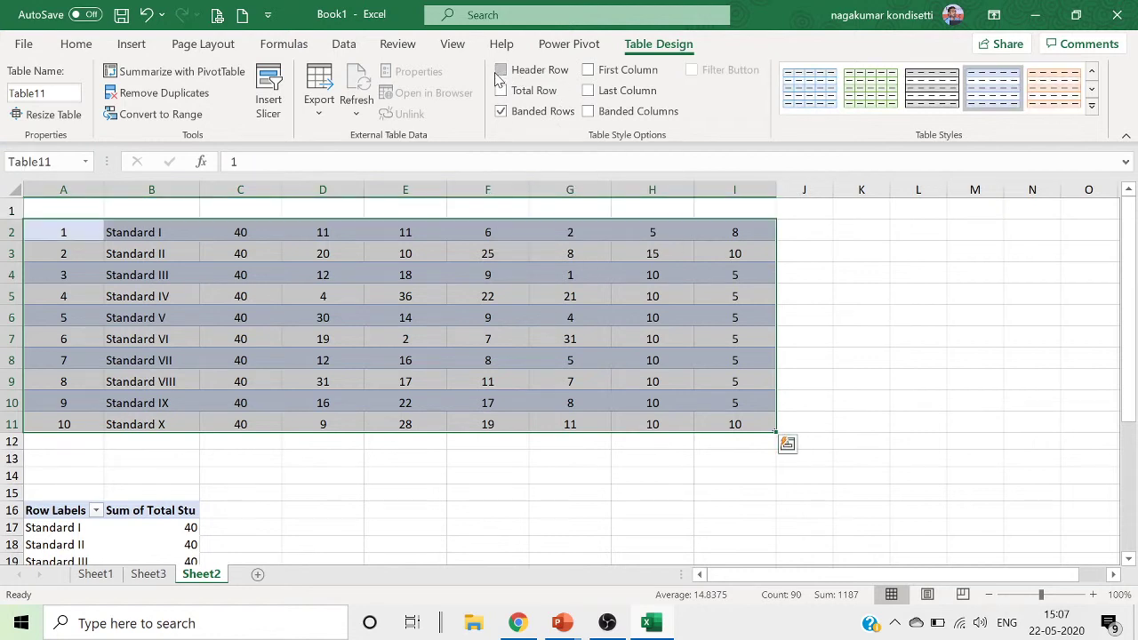
{"action": "left_click", "coordinate": [499, 73]}
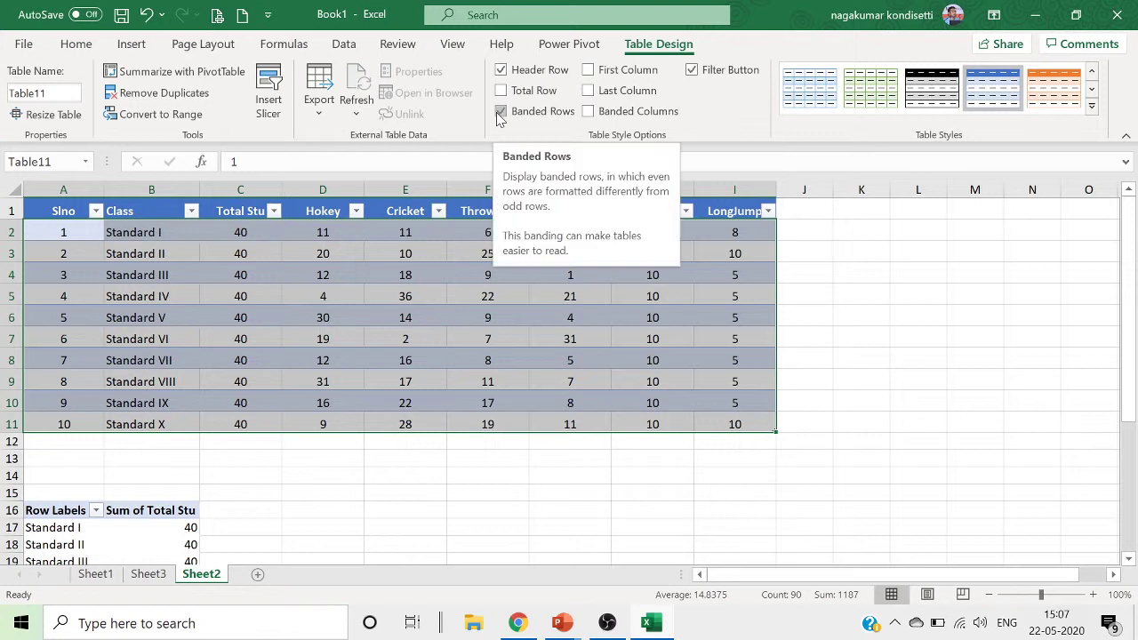
{"action": "left_click", "coordinate": [411, 278]}
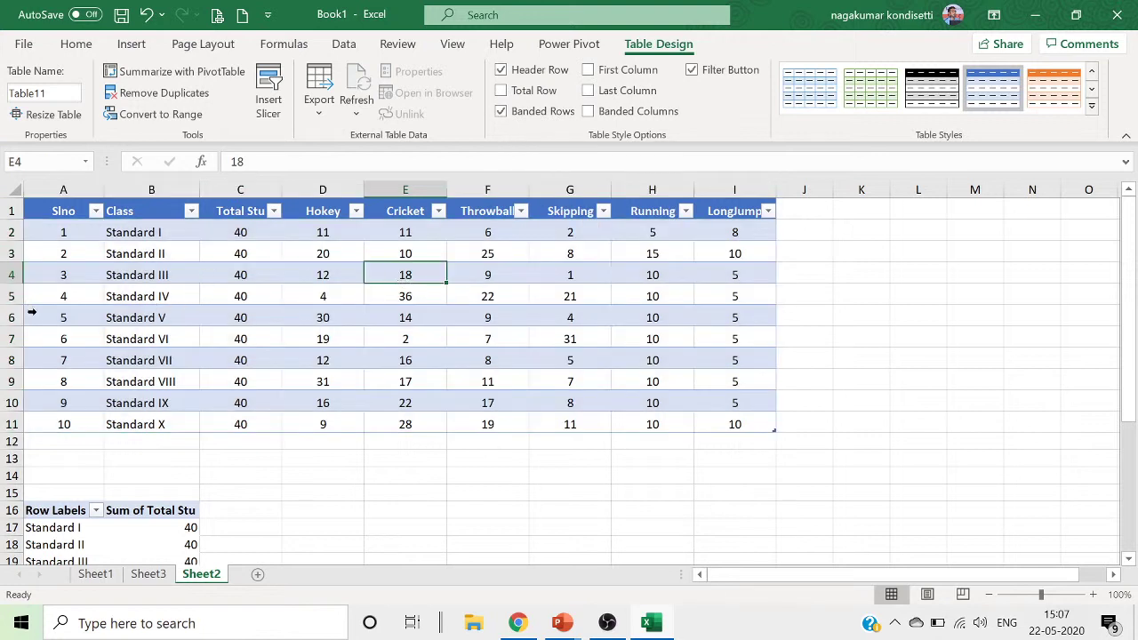
{"action": "left_click_drag", "start_coordinate": [32, 311], "coordinate": [376, 299]}
{"action": "left_click", "coordinate": [66, 273]}
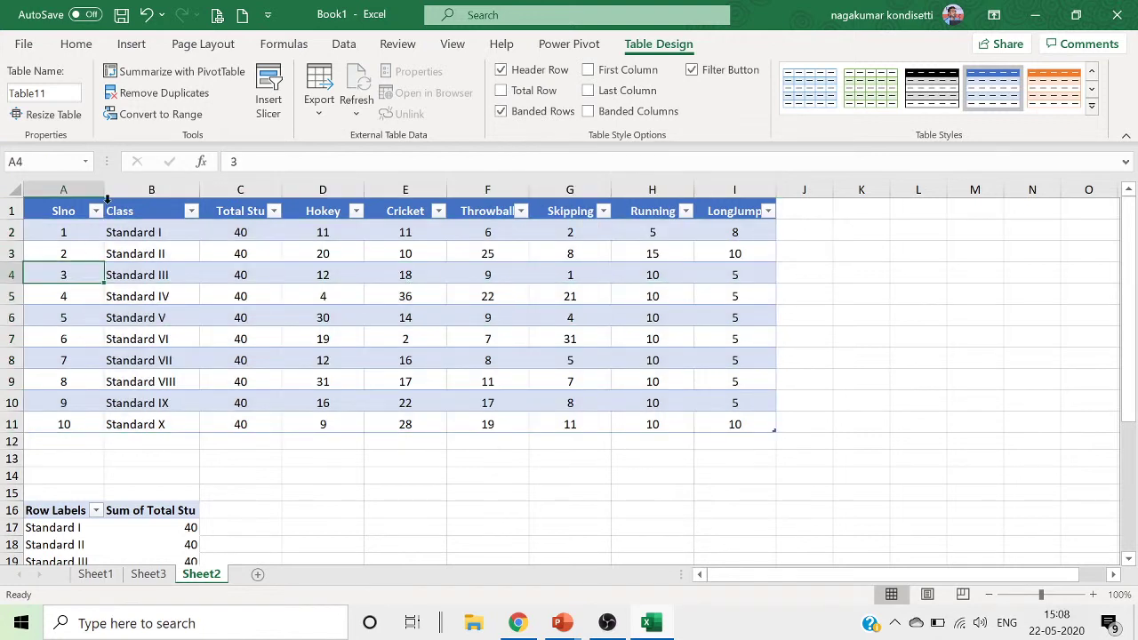
Turn the class table's banded rows off and back on, and repeat the comparison with A1:I11 selected.
{"action": "left_click", "coordinate": [502, 113]}
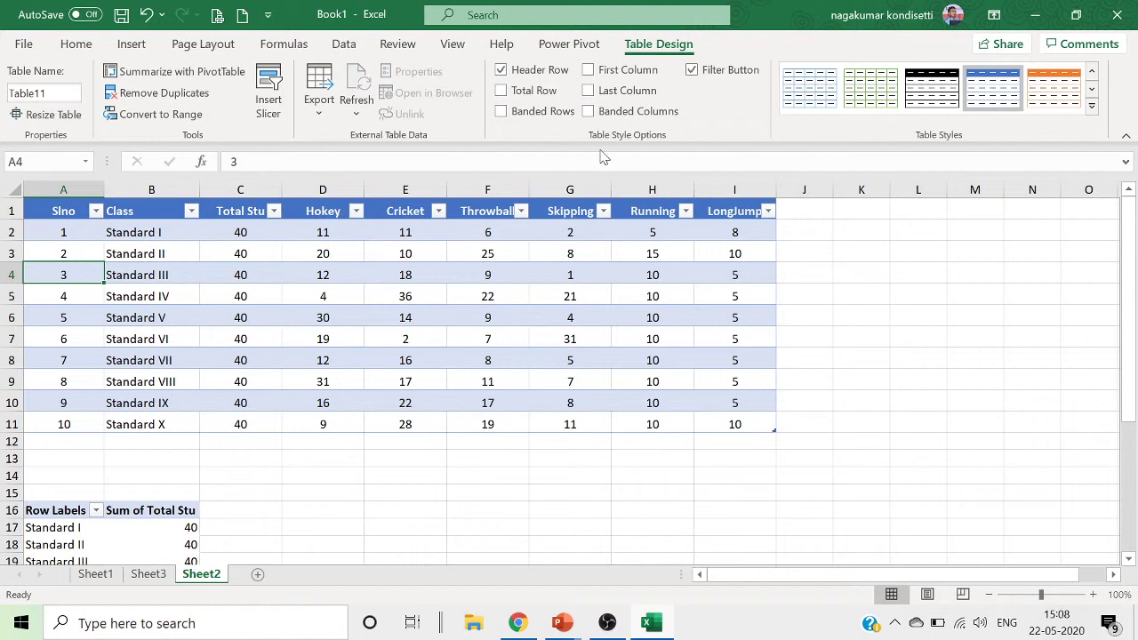
{"action": "left_click", "coordinate": [501, 112]}
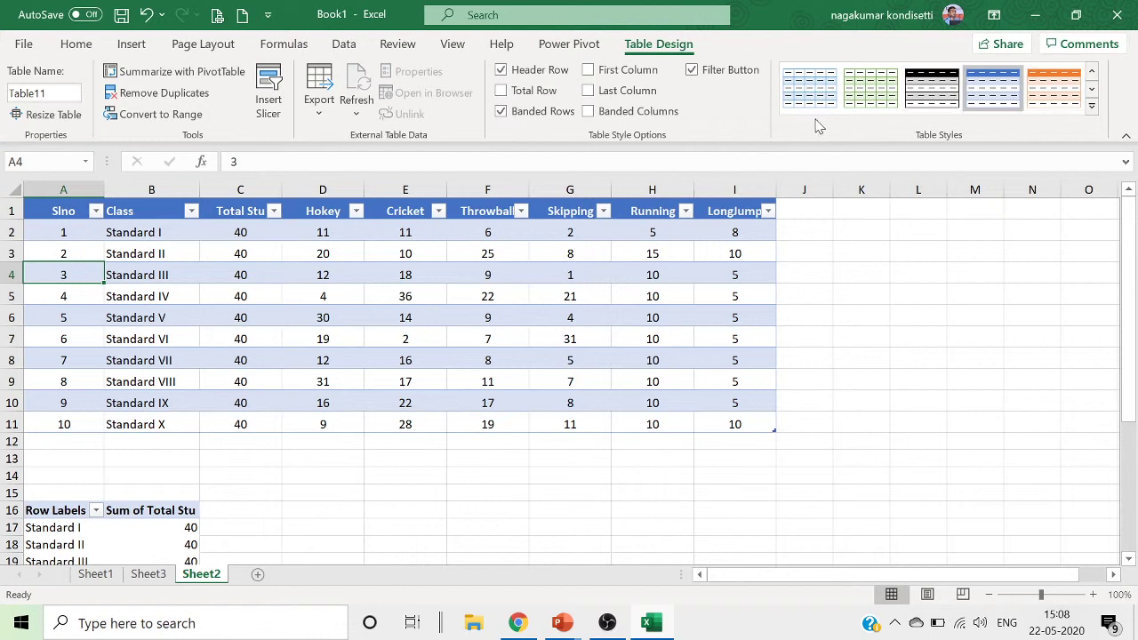
{"action": "left_click", "coordinate": [488, 339]}
{"action": "left_click_drag", "start_coordinate": [66, 210], "coordinate": [737, 424]}
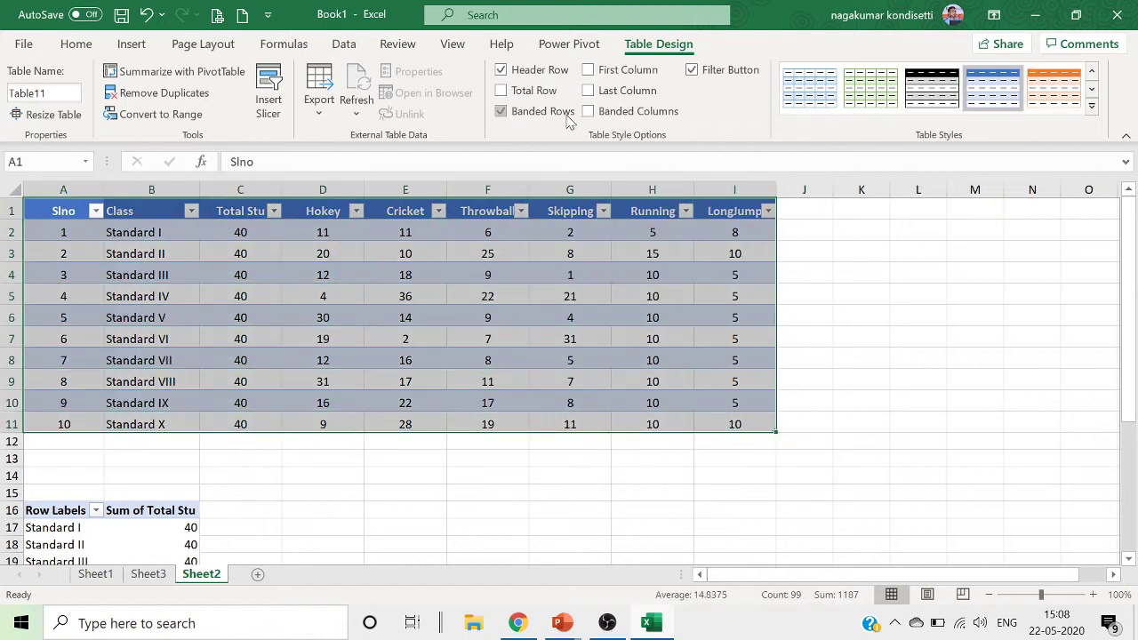
{"action": "left_click", "coordinate": [501, 112]}
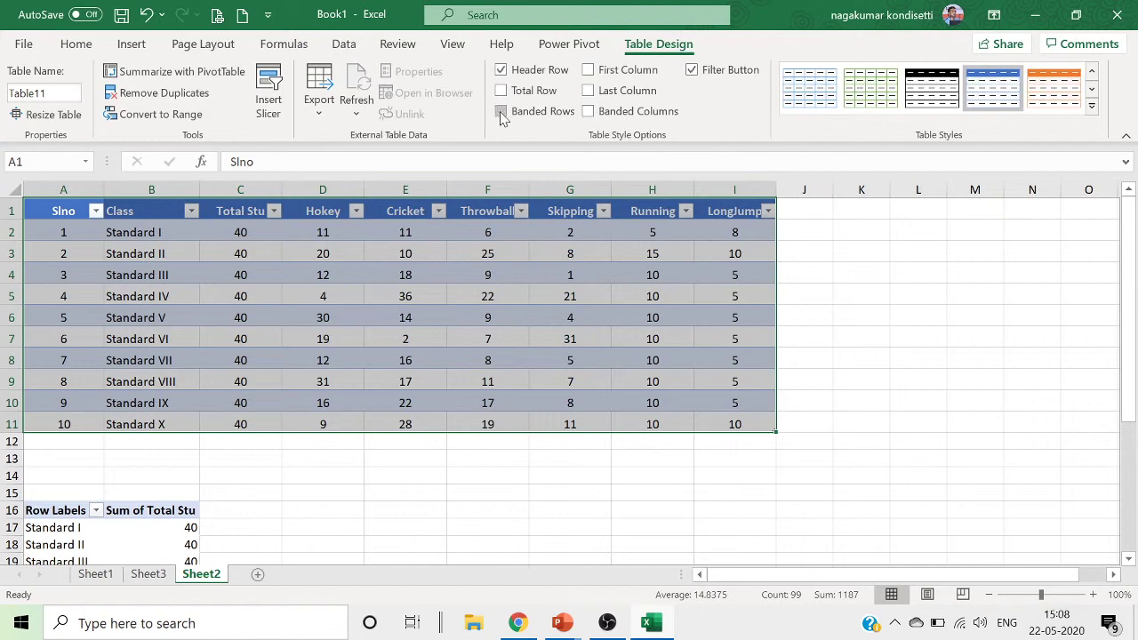
{"action": "left_click", "coordinate": [501, 112]}
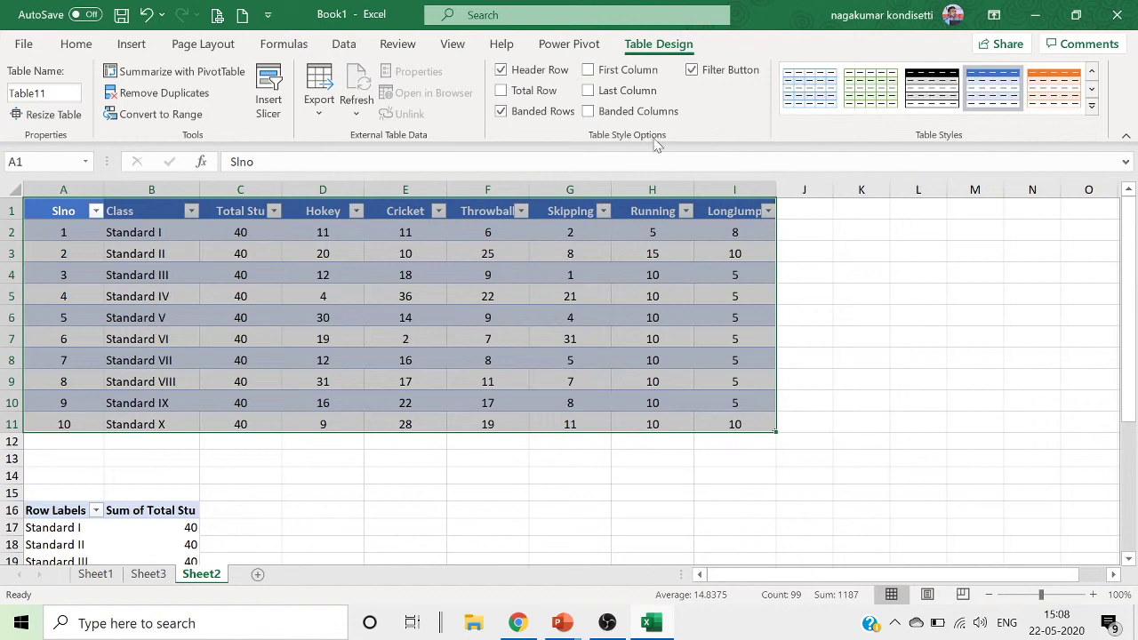
{"action": "left_click", "coordinate": [925, 281]}
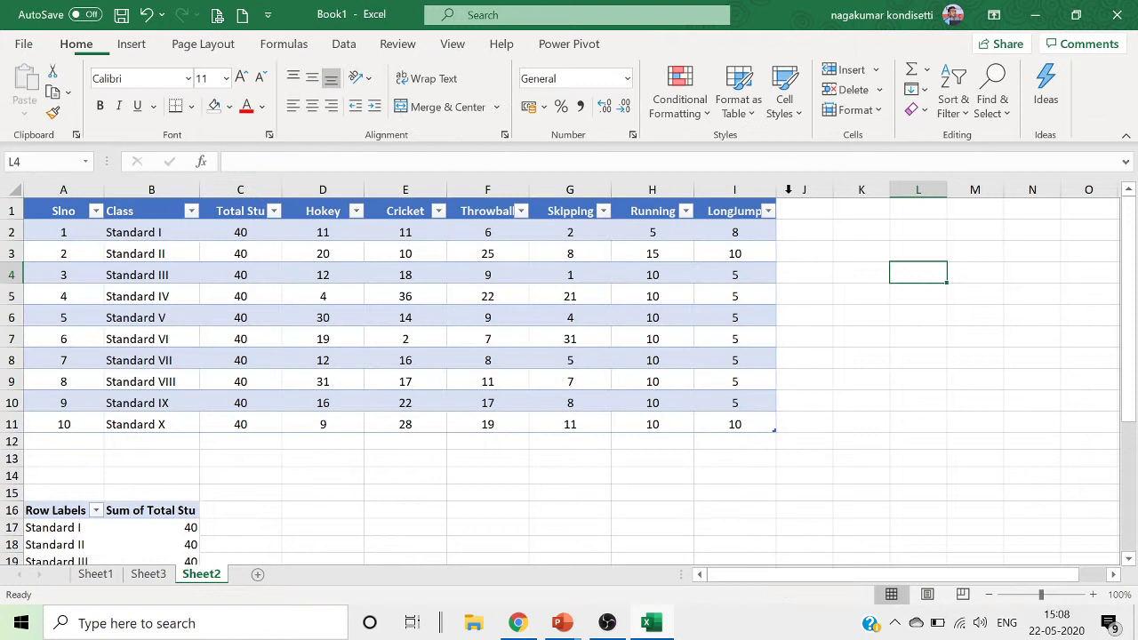
Enable the Last Column style option for the class table.
{"action": "left_click", "coordinate": [593, 294]}
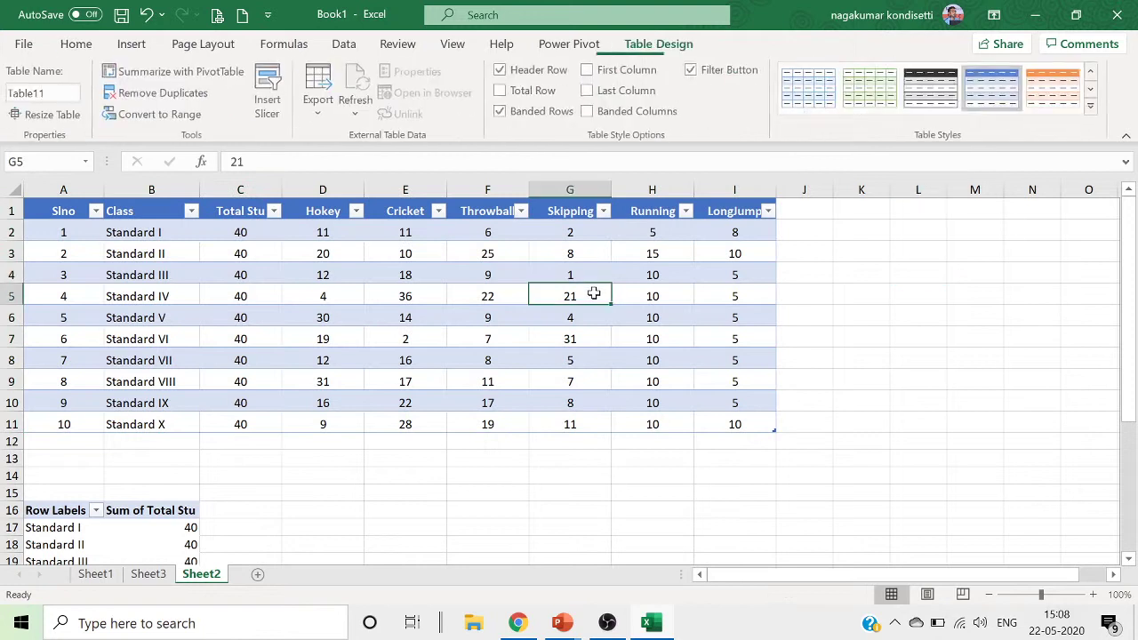
{"action": "left_click", "coordinate": [589, 92]}
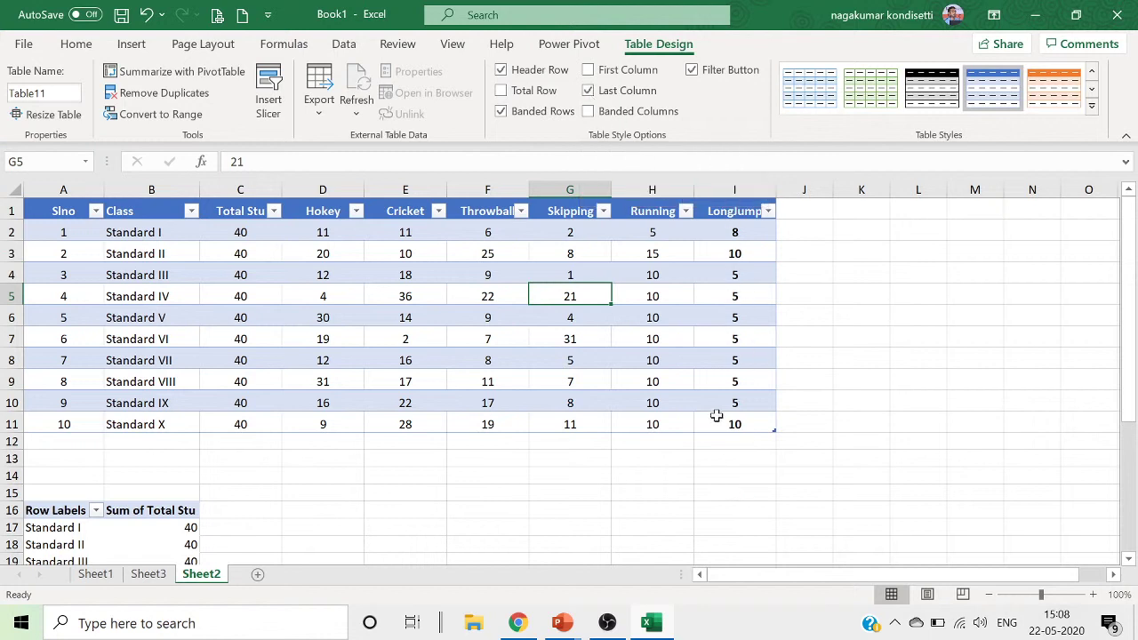
{"action": "left_click", "coordinate": [813, 352]}
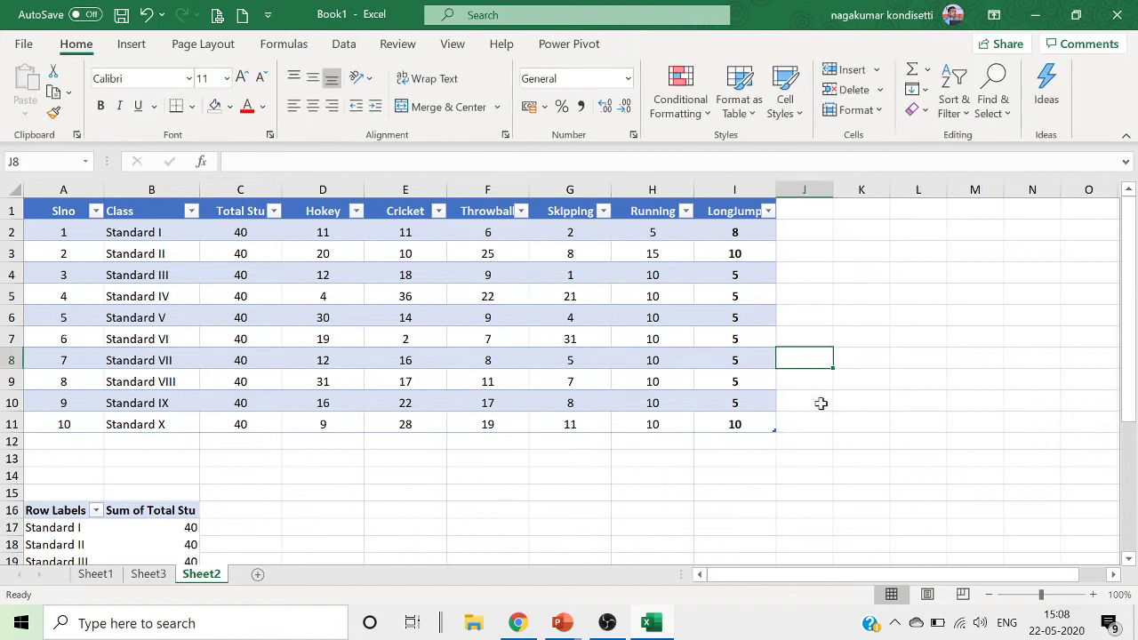
Extend the class table by one column to J11 and enter "Total Part" as the new column's header.
{"action": "left_click_drag", "start_coordinate": [776, 429], "coordinate": [807, 432]}
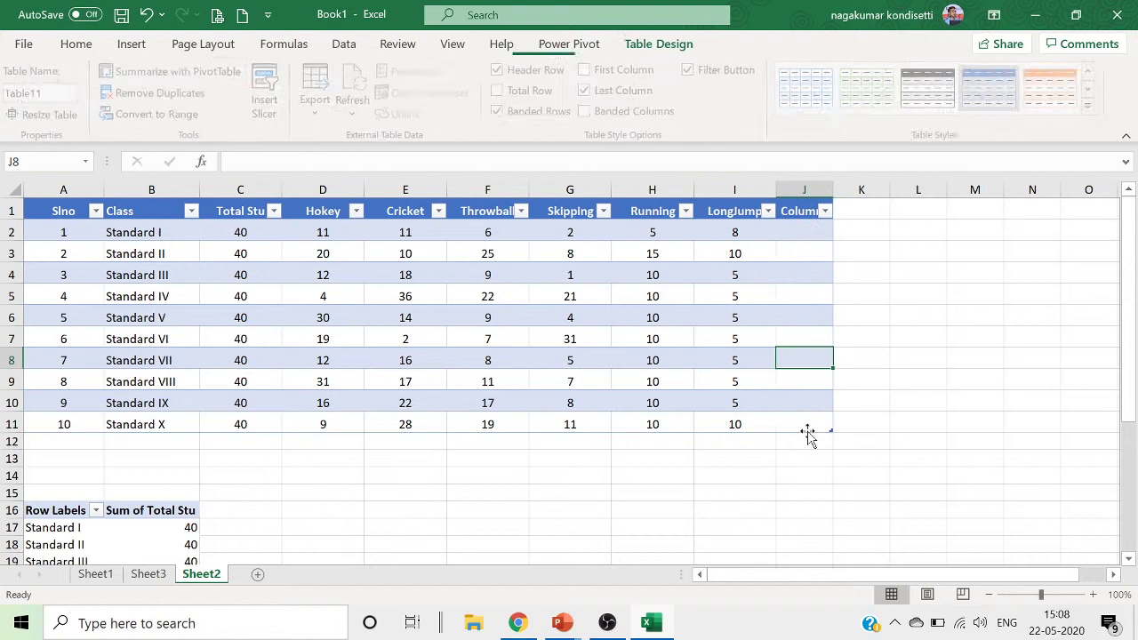
{"action": "left_click", "coordinate": [805, 212]}
{"action": "type", "text": "T"}
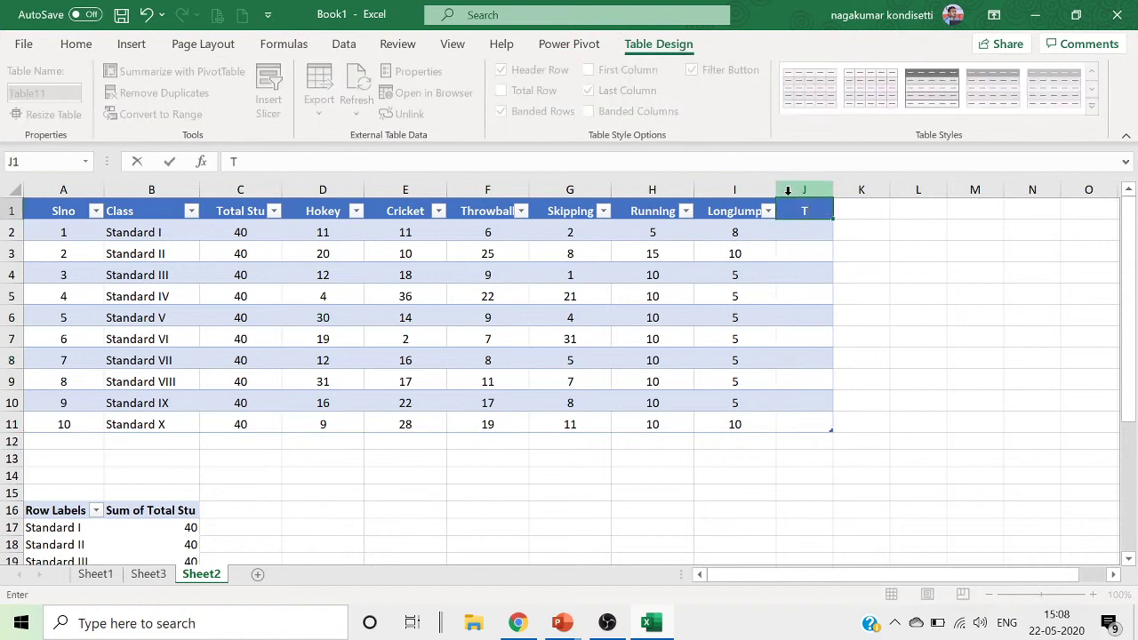
{"action": "type", "text": "otal Part"}
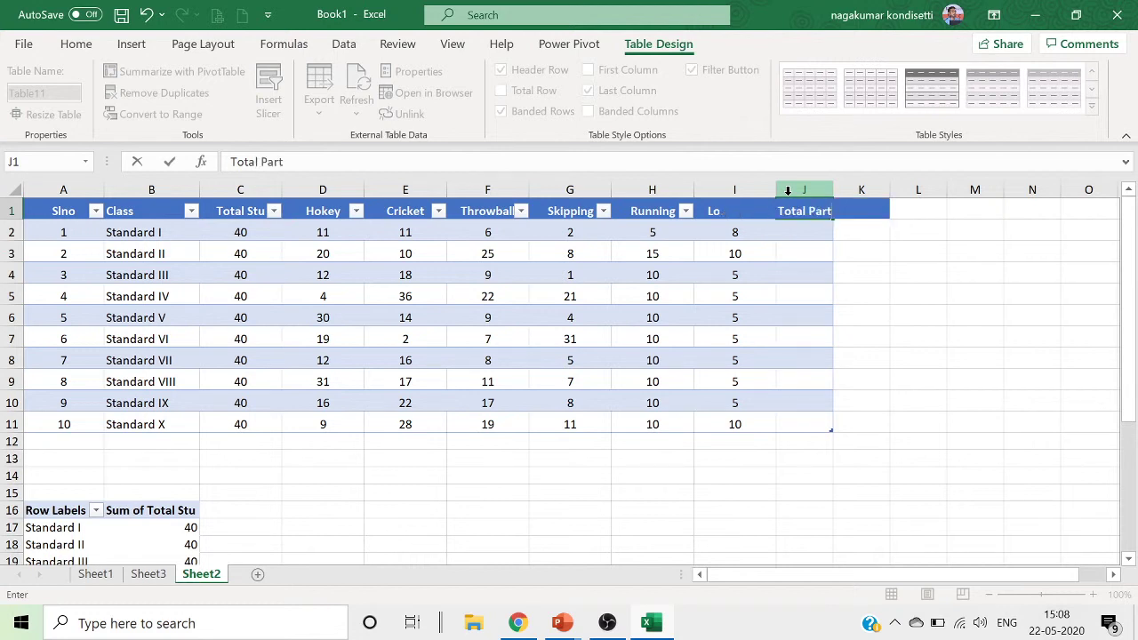
{"action": "left_click", "coordinate": [889, 294]}
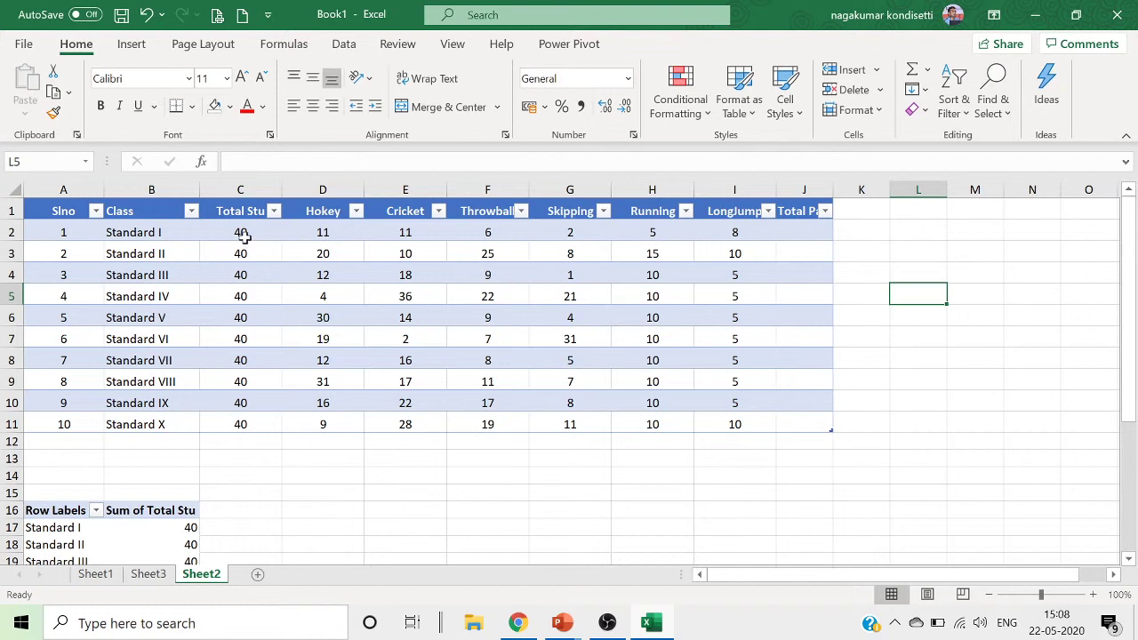
AutoSum C2:I2 into J2 to fill the new last column with each row's total.
{"action": "left_click_drag", "start_coordinate": [244, 235], "coordinate": [804, 232]}
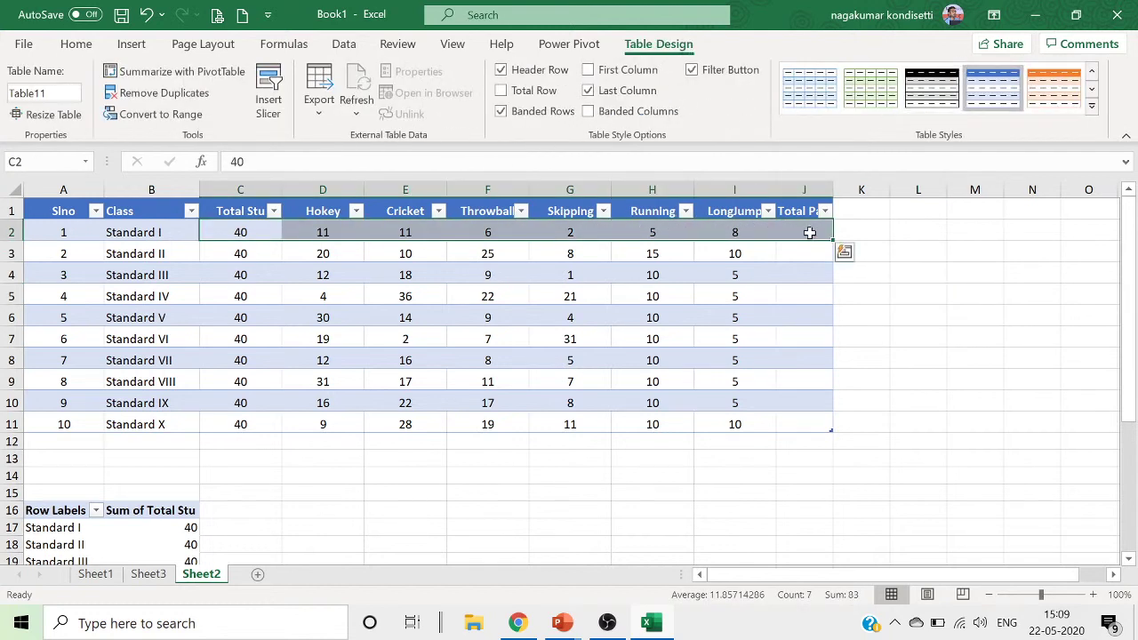
{"action": "left_click", "coordinate": [82, 46]}
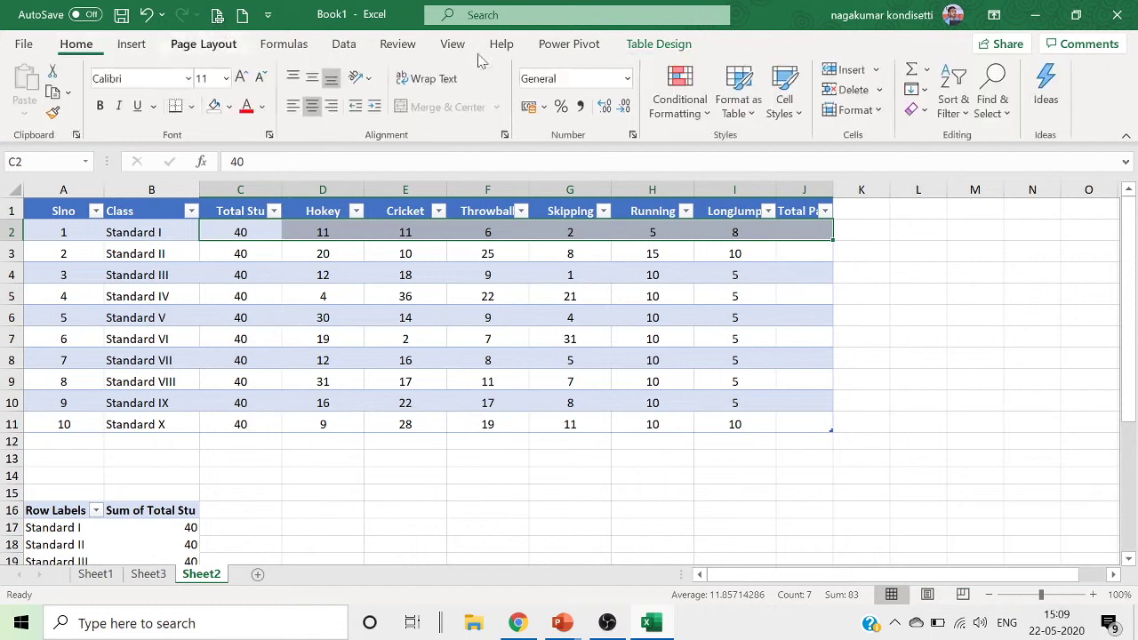
{"action": "left_click", "coordinate": [912, 69]}
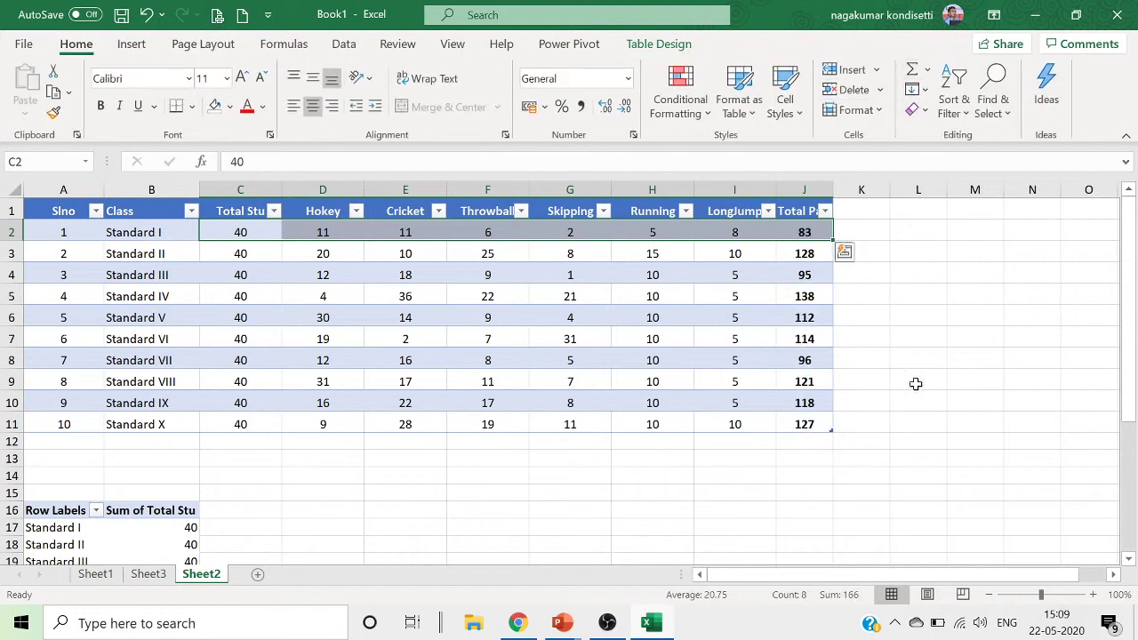
{"action": "left_click", "coordinate": [973, 378]}
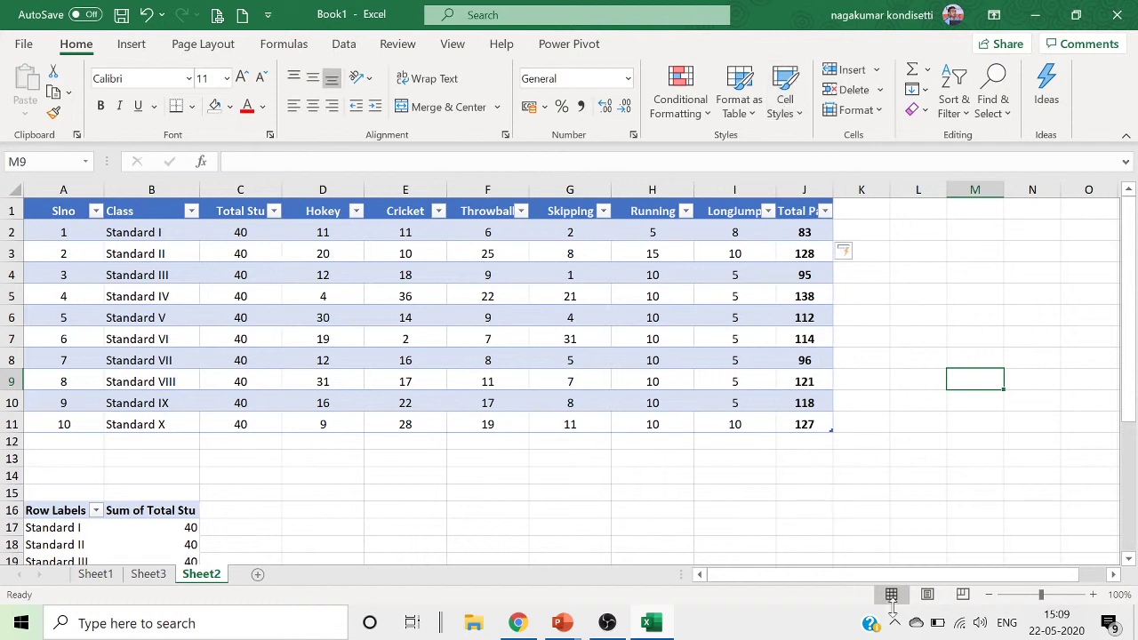
Undo the row totals in column J and apply AutoSum to C2:J2 again.
{"action": "key", "text": "ctrl+z"}
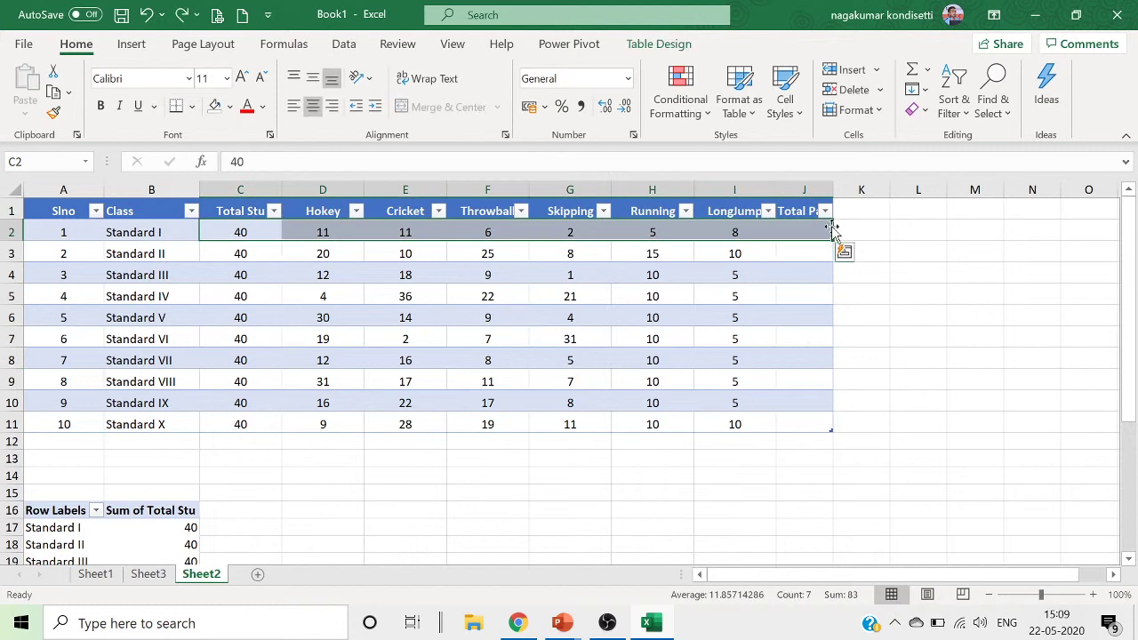
{"action": "left_click", "coordinate": [912, 69]}
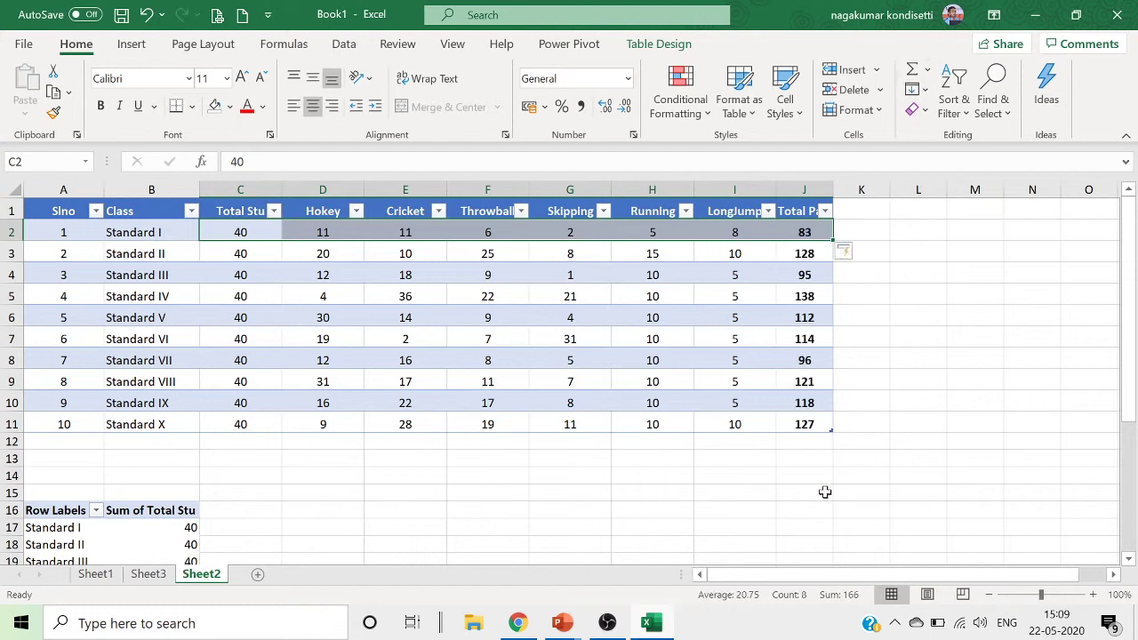
{"action": "left_click", "coordinate": [893, 341]}
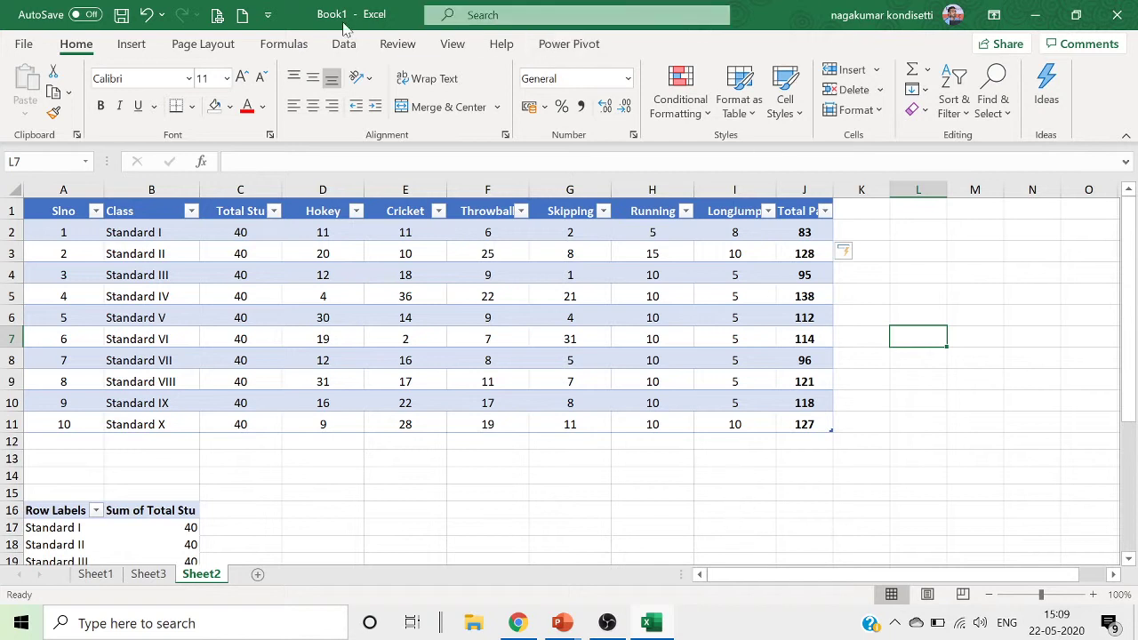
Turn the class table's Last Column style option off and back on.
{"action": "left_click", "coordinate": [748, 269]}
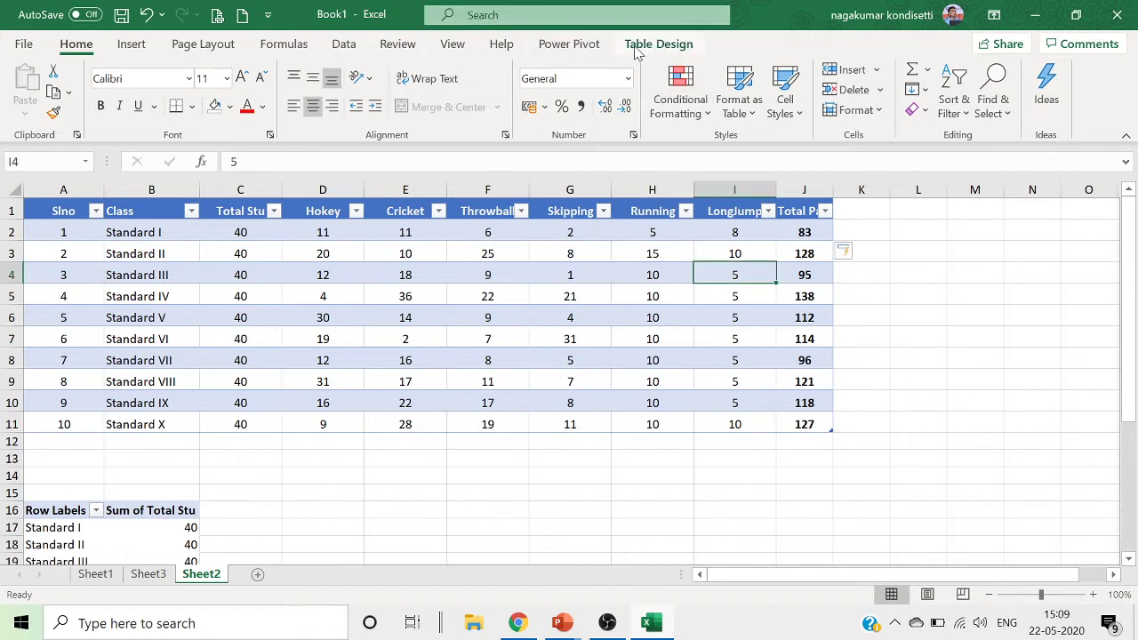
{"action": "left_click", "coordinate": [642, 47]}
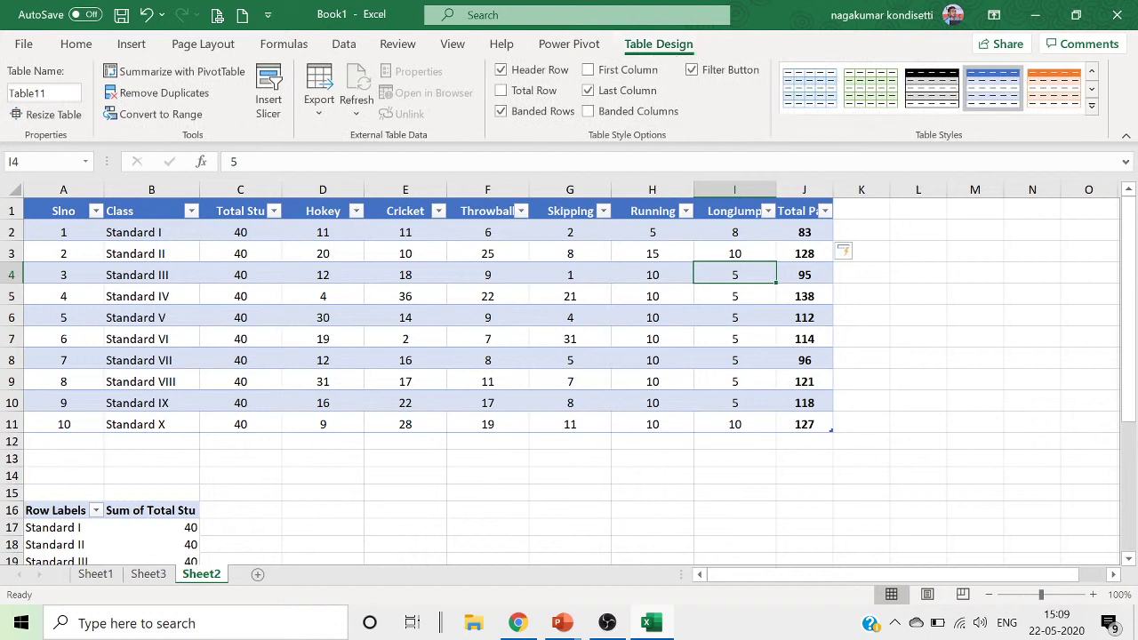
{"action": "left_click", "coordinate": [613, 94]}
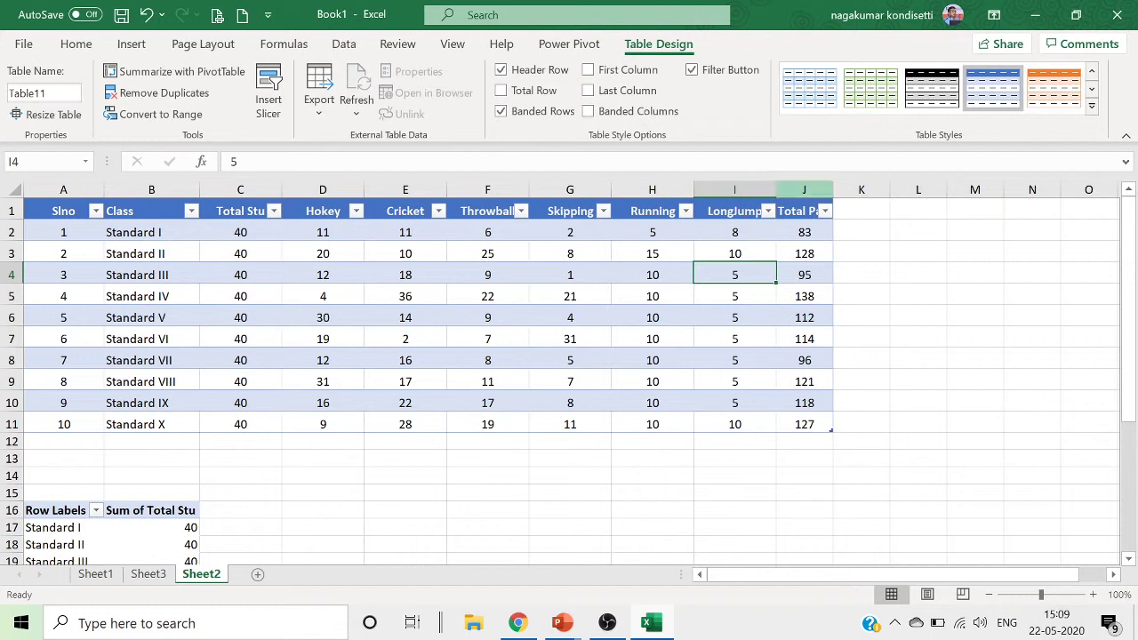
{"action": "left_click", "coordinate": [588, 92]}
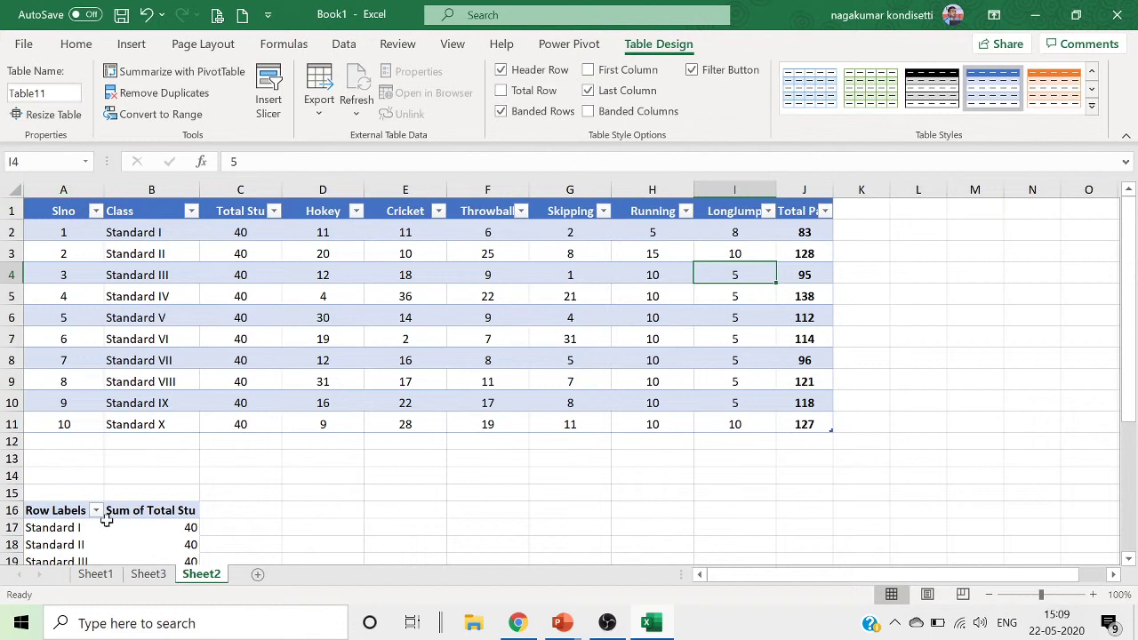
Try to clear the contents of the whole column A.
{"action": "left_click", "coordinate": [78, 190]}
{"action": "right_click", "coordinate": [79, 193]}
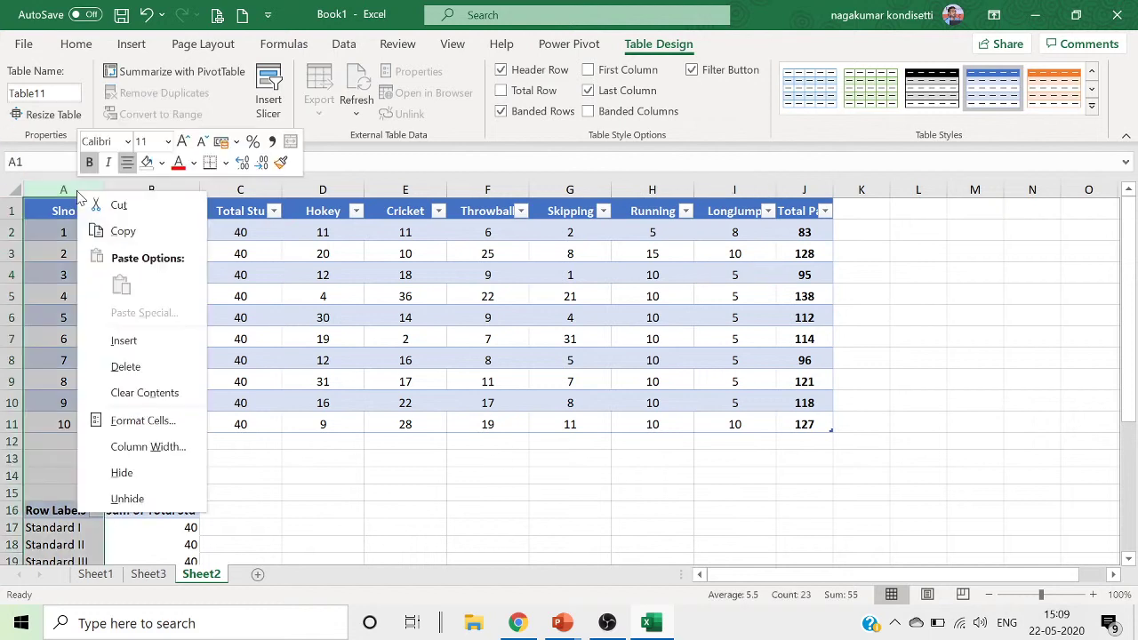
{"action": "left_click", "coordinate": [133, 393]}
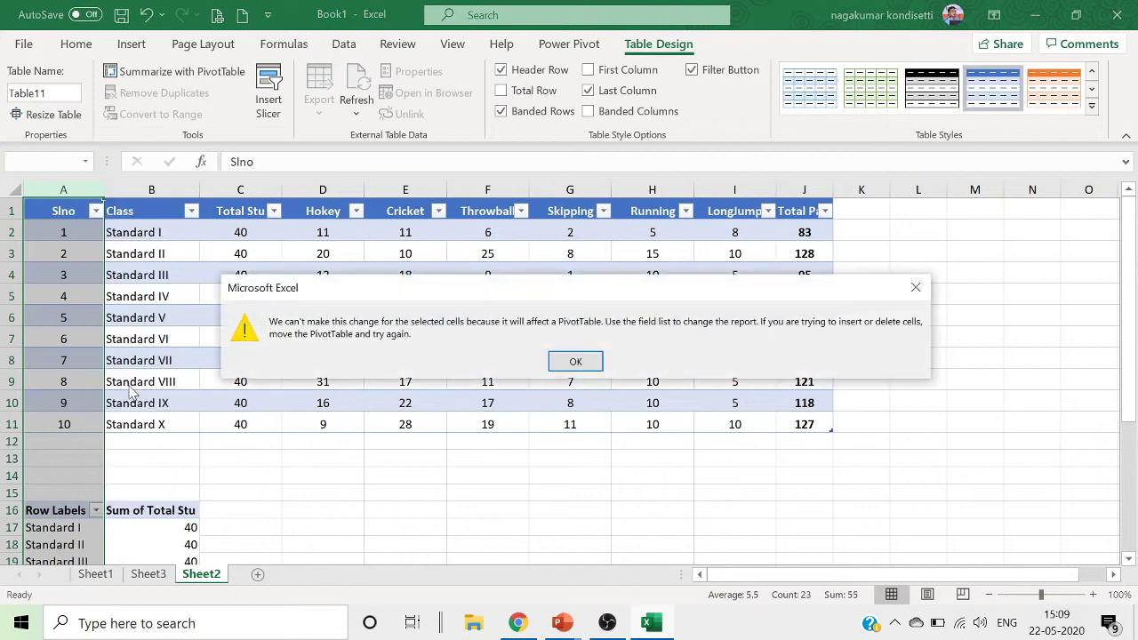
{"action": "left_click", "coordinate": [575, 363]}
{"action": "left_click", "coordinate": [335, 492]}
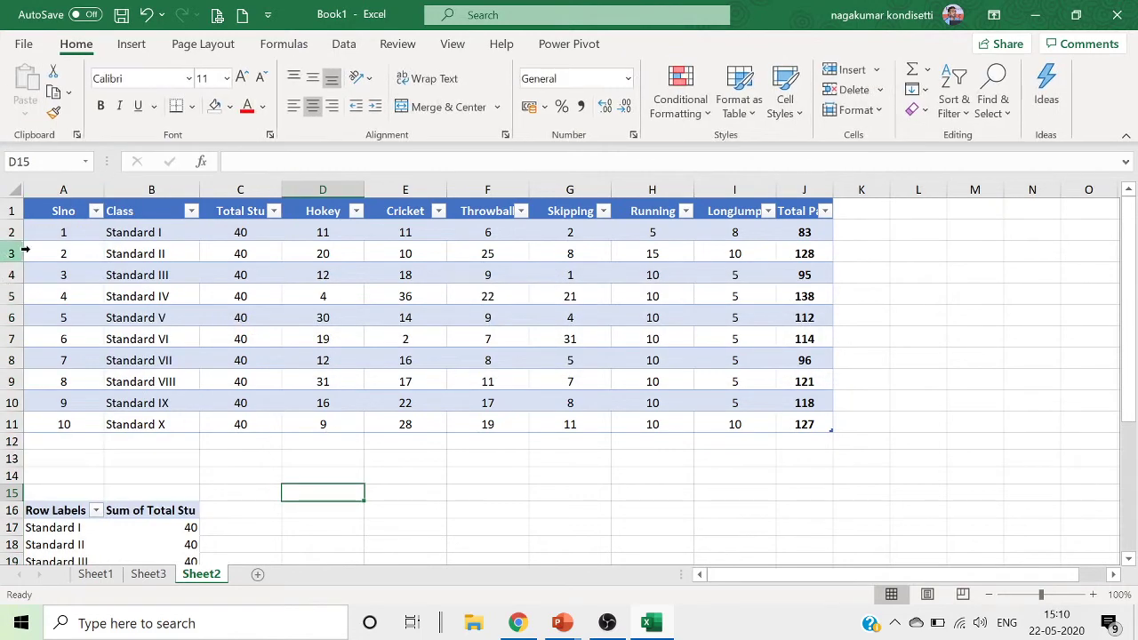
Resize the class table to the range B1:J11 so that the Slno column is left out.
{"action": "left_click", "coordinate": [119, 402]}
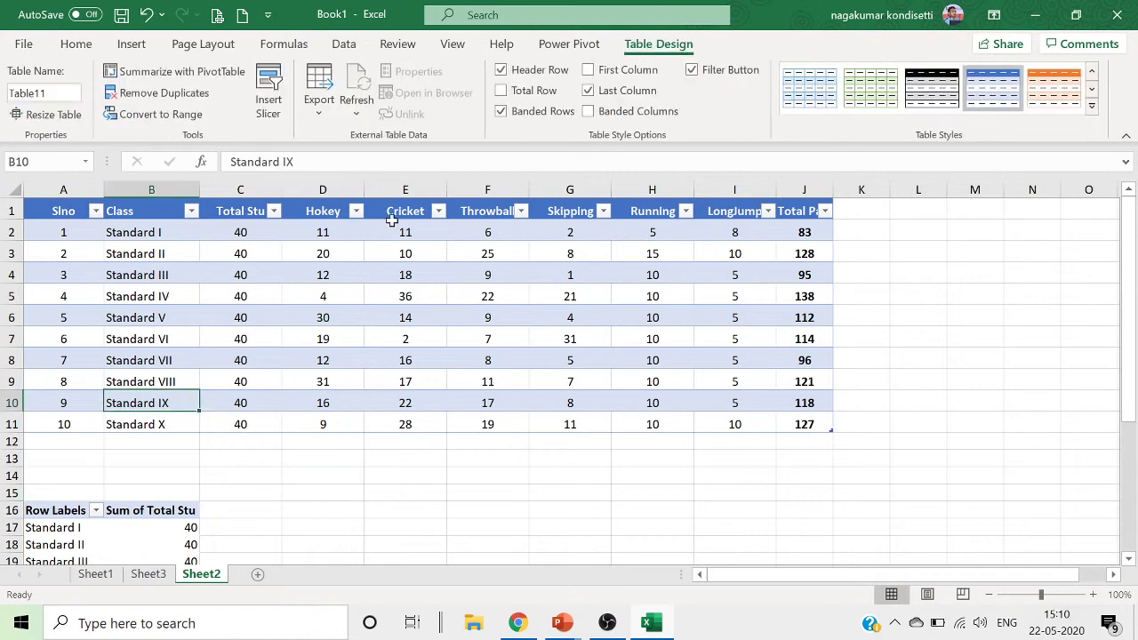
{"action": "left_click", "coordinate": [151, 215]}
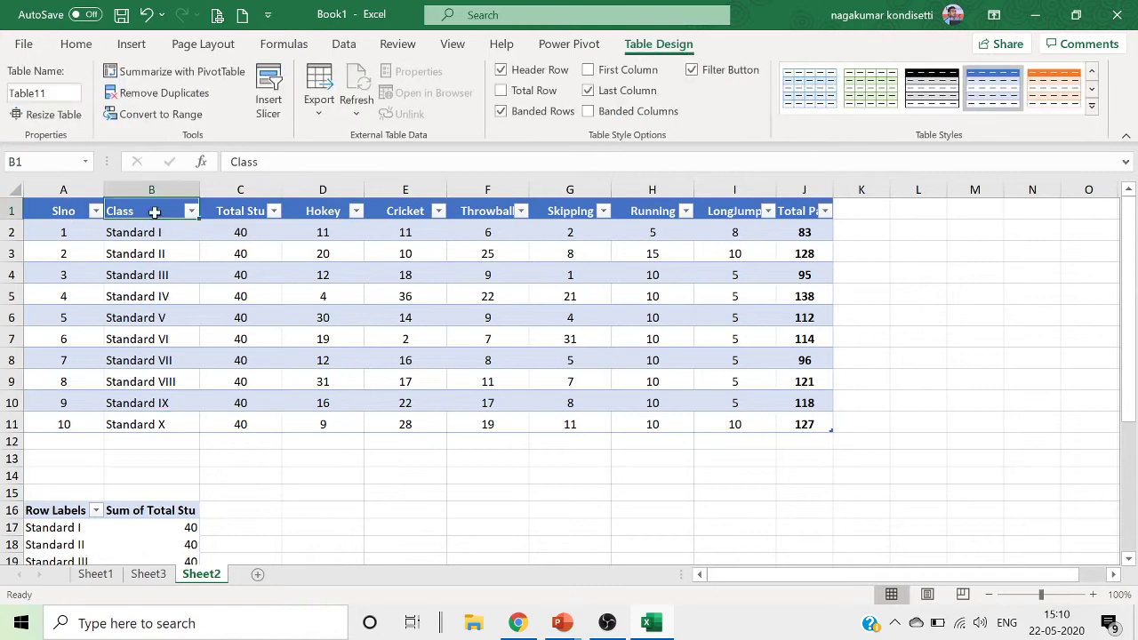
{"action": "left_click", "coordinate": [54, 115]}
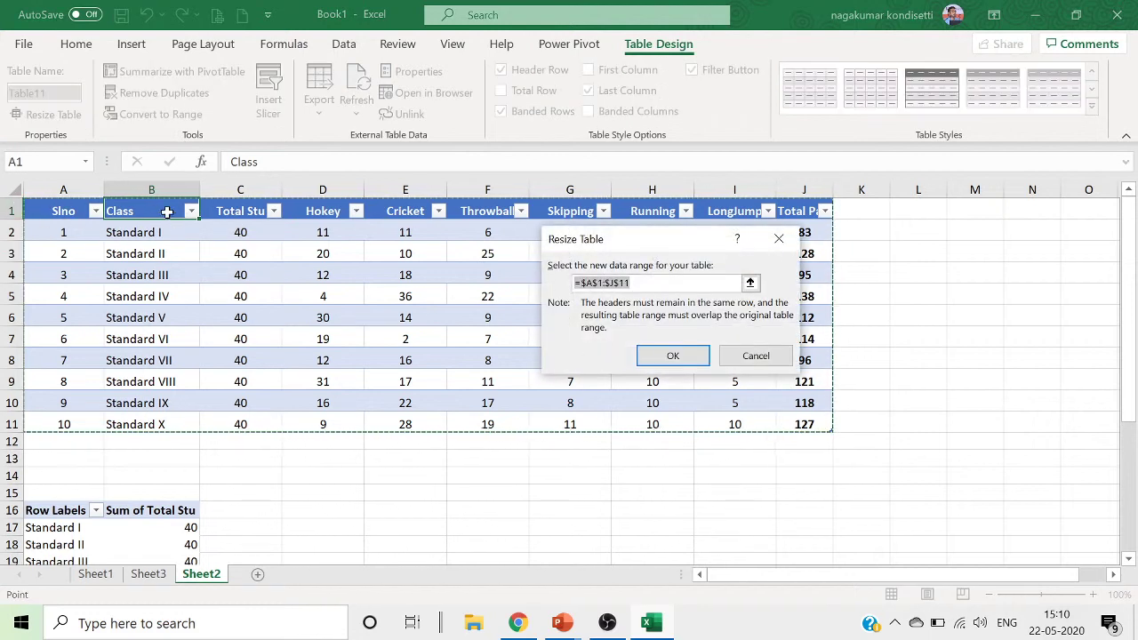
{"action": "left_click_drag", "start_coordinate": [162, 212], "coordinate": [788, 426]}
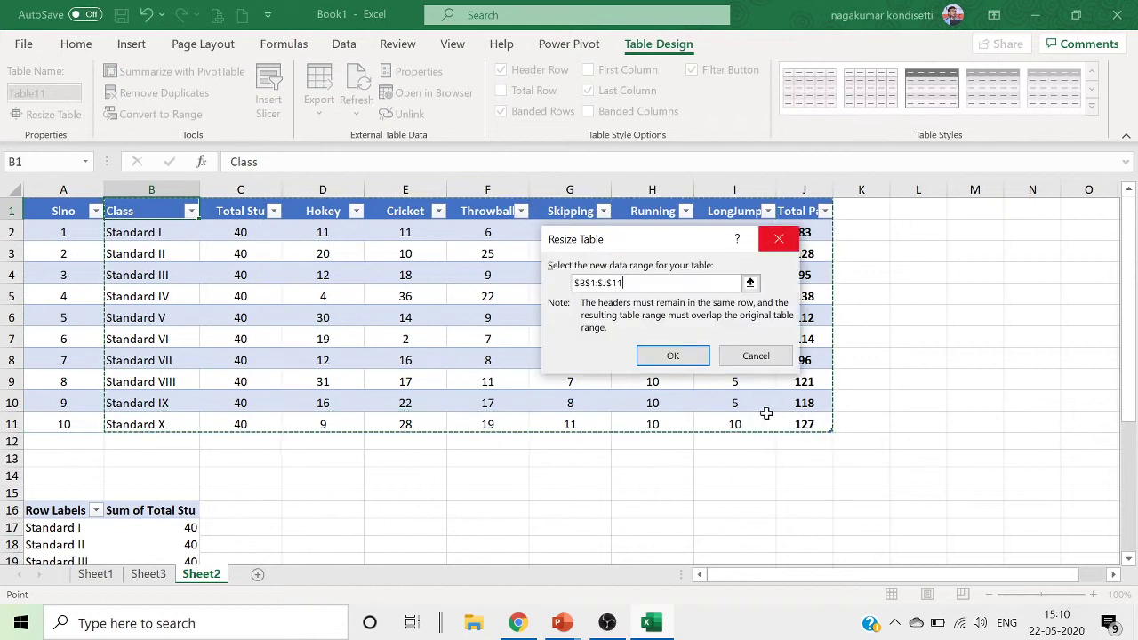
{"action": "left_click", "coordinate": [682, 356]}
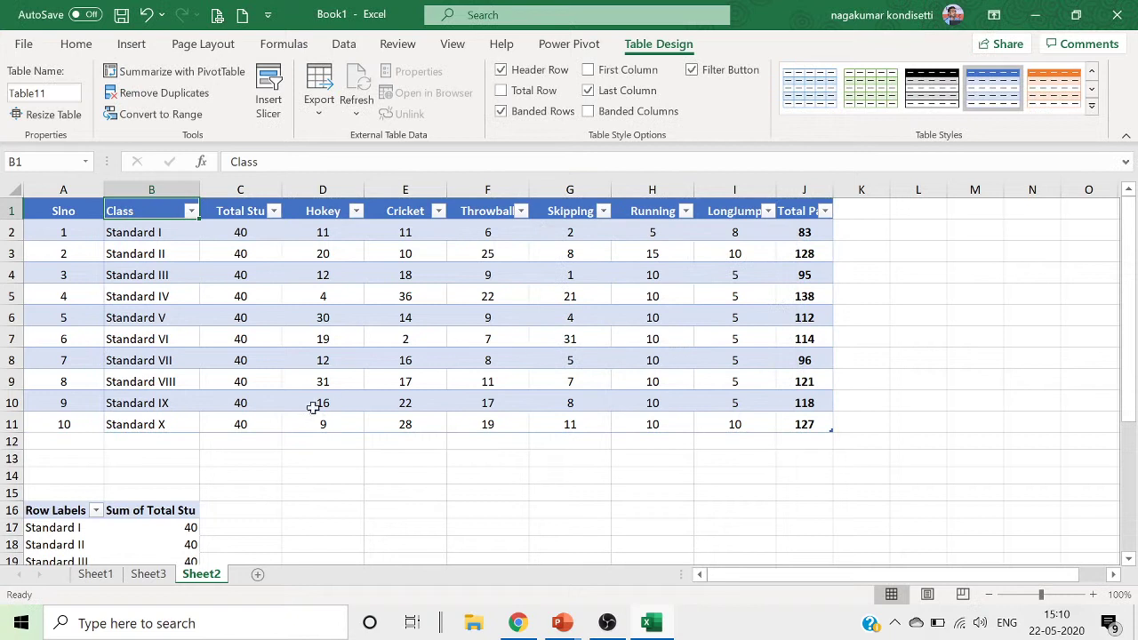
{"action": "left_click", "coordinate": [306, 460]}
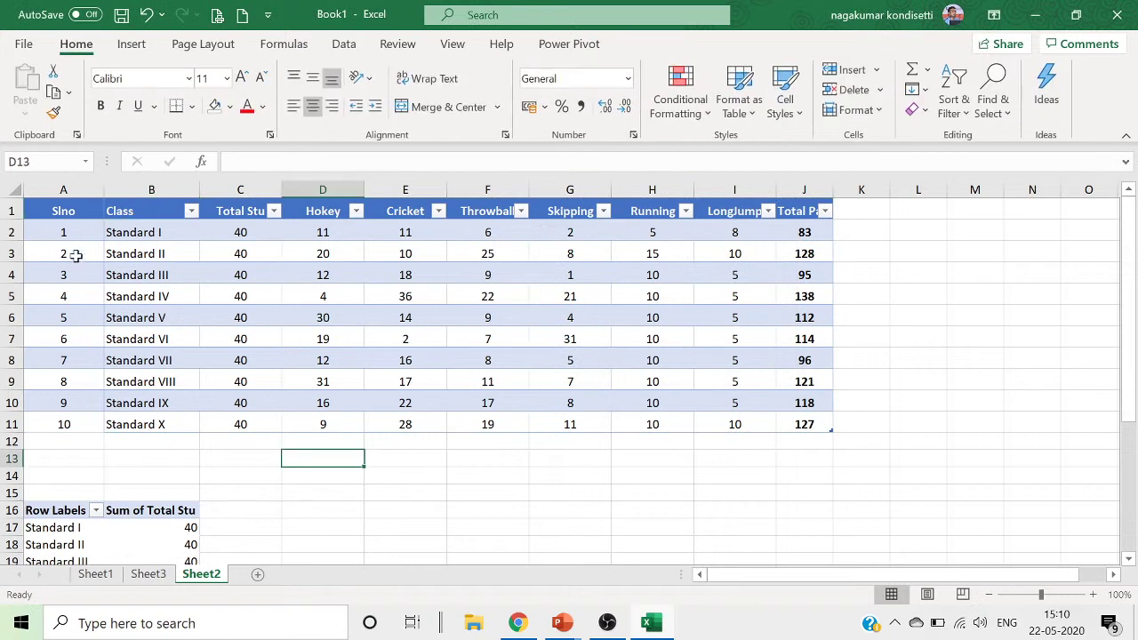
{"action": "left_click", "coordinate": [60, 210]}
{"action": "left_click", "coordinate": [70, 295]}
{"action": "left_click", "coordinate": [40, 362]}
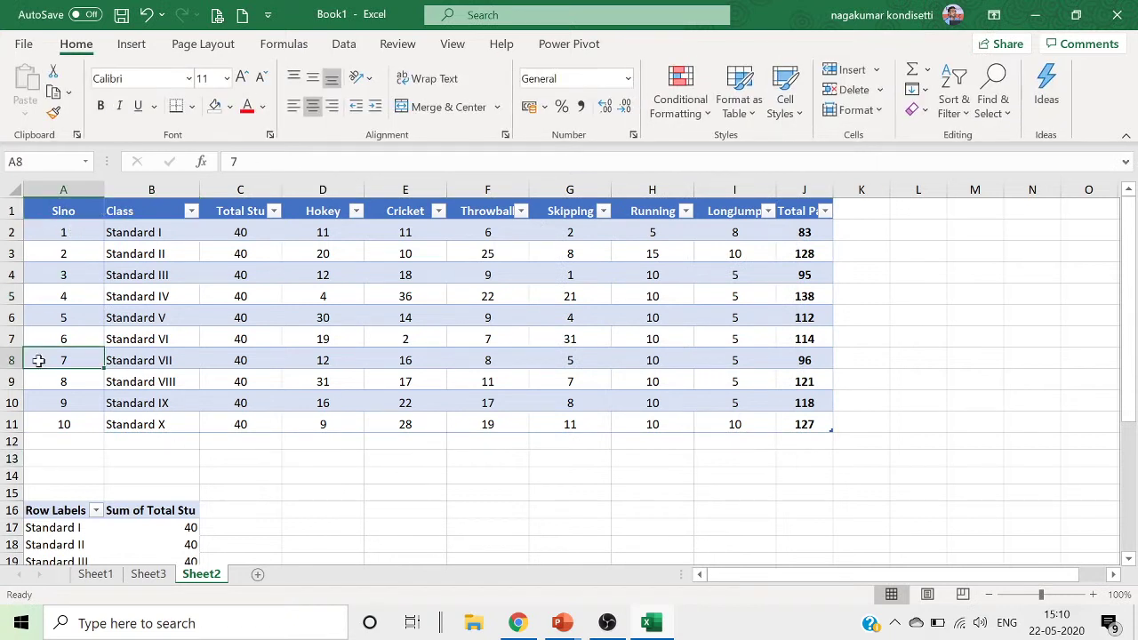
Turn on the First Column style option for the class table.
{"action": "left_click", "coordinate": [140, 208]}
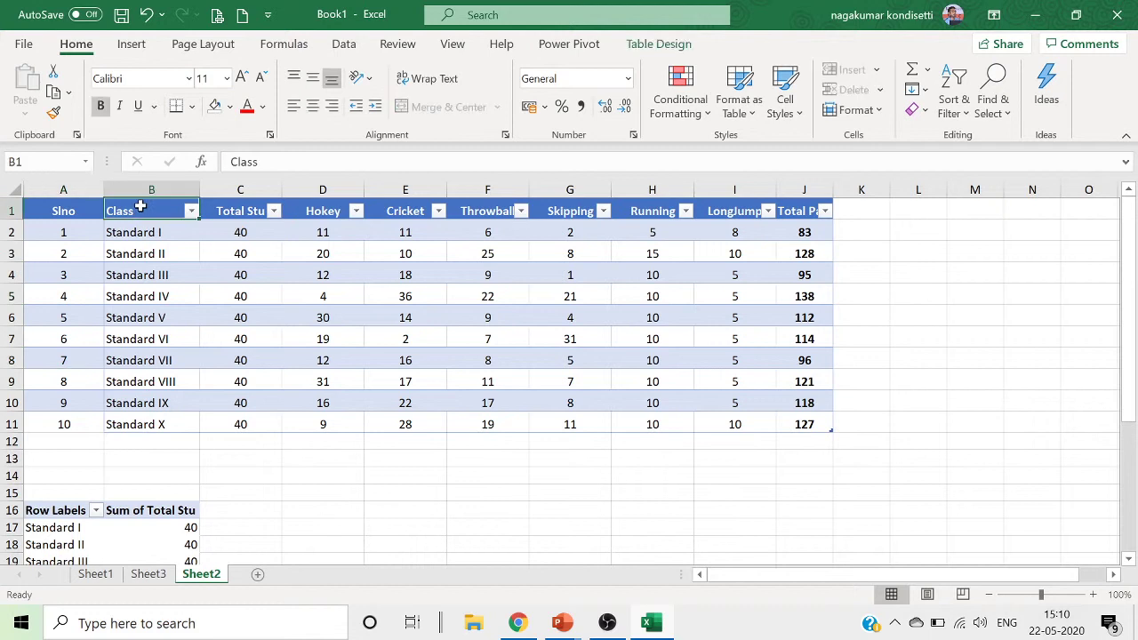
{"action": "left_click", "coordinate": [181, 303]}
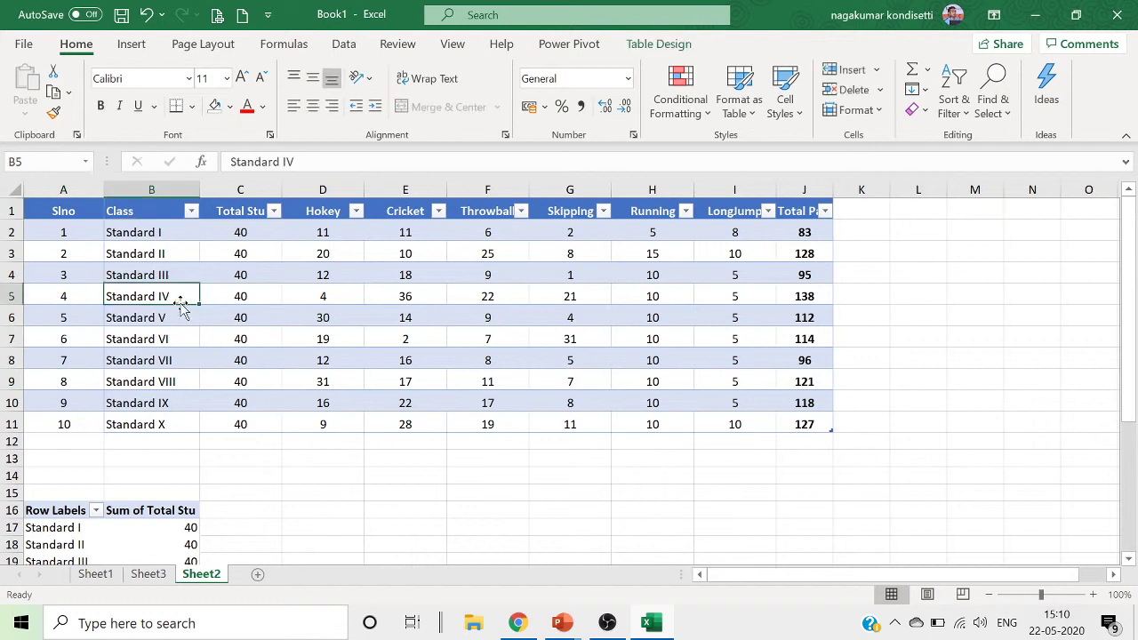
{"action": "left_click", "coordinate": [667, 44]}
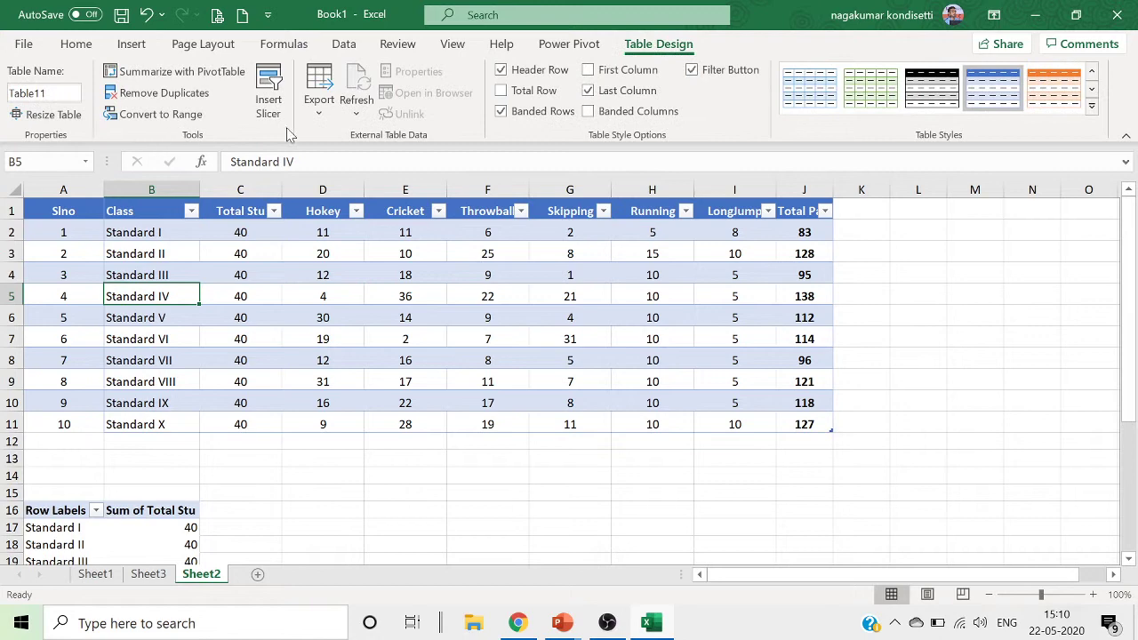
{"action": "left_click", "coordinate": [587, 71]}
{"action": "left_click", "coordinate": [388, 542]}
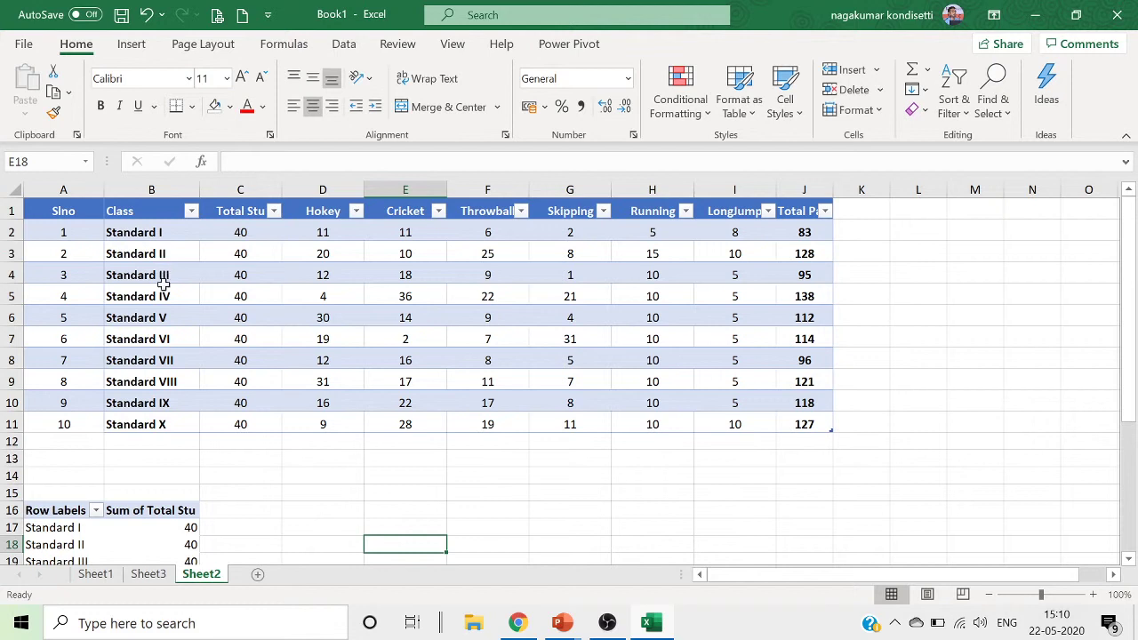
Turn the class table's Filter Button option off and back on.
{"action": "left_click", "coordinate": [254, 276]}
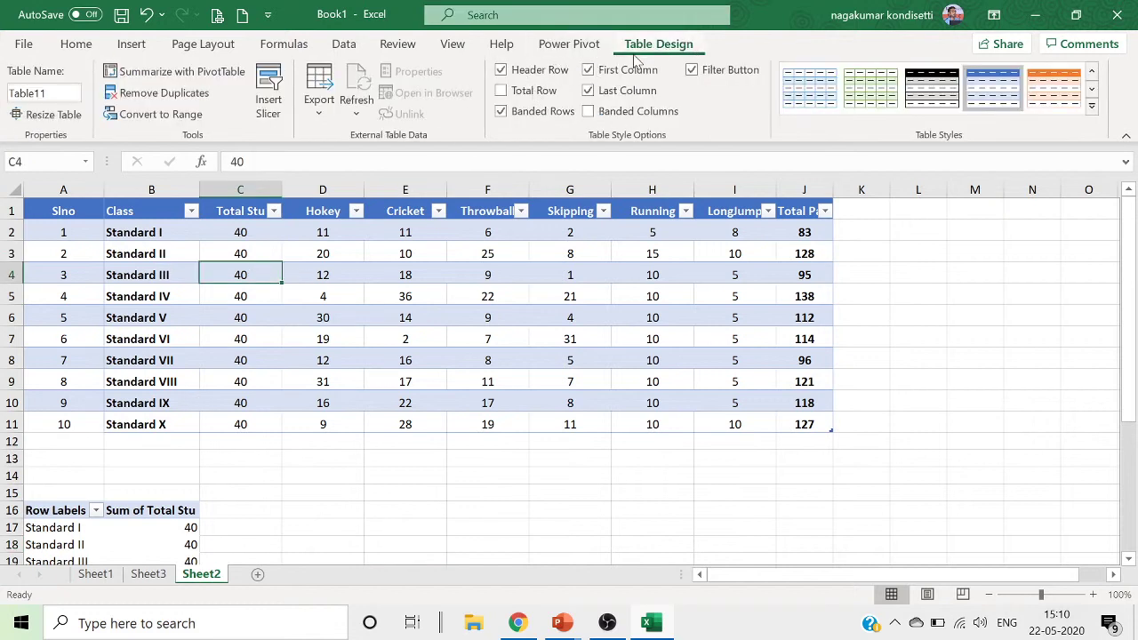
{"action": "left_click", "coordinate": [695, 72]}
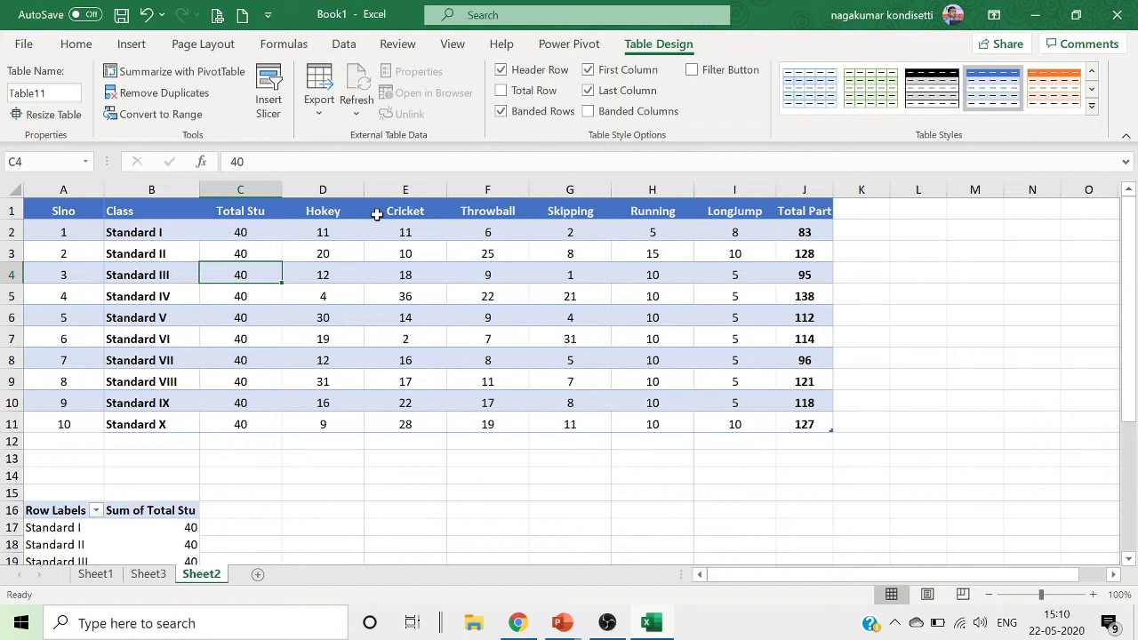
{"action": "left_click", "coordinate": [405, 211]}
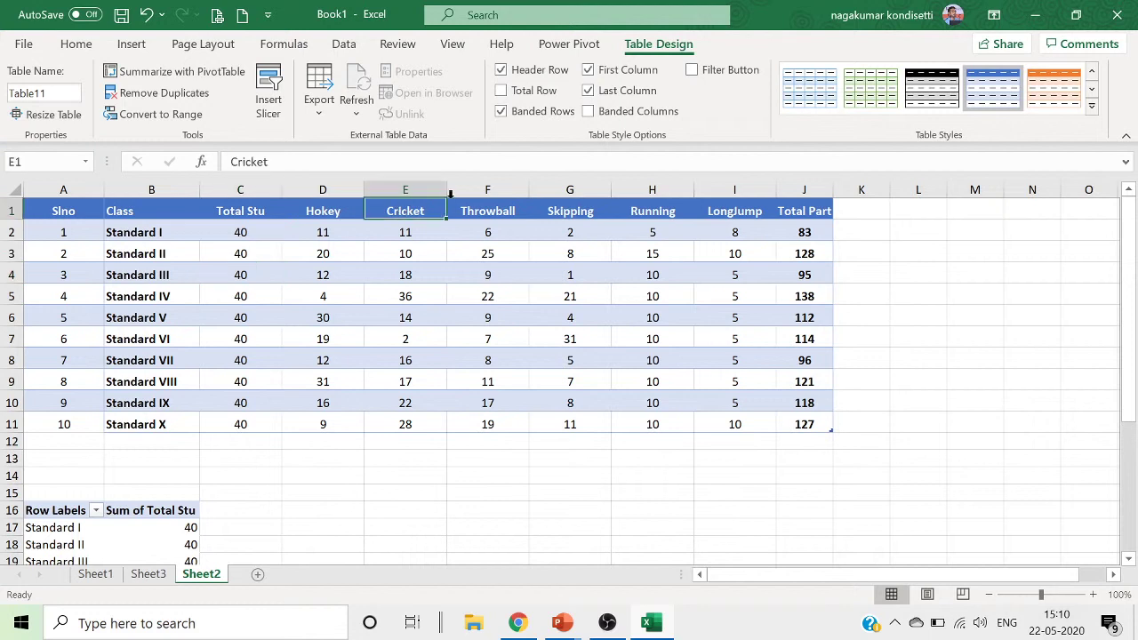
{"action": "left_click", "coordinate": [693, 71]}
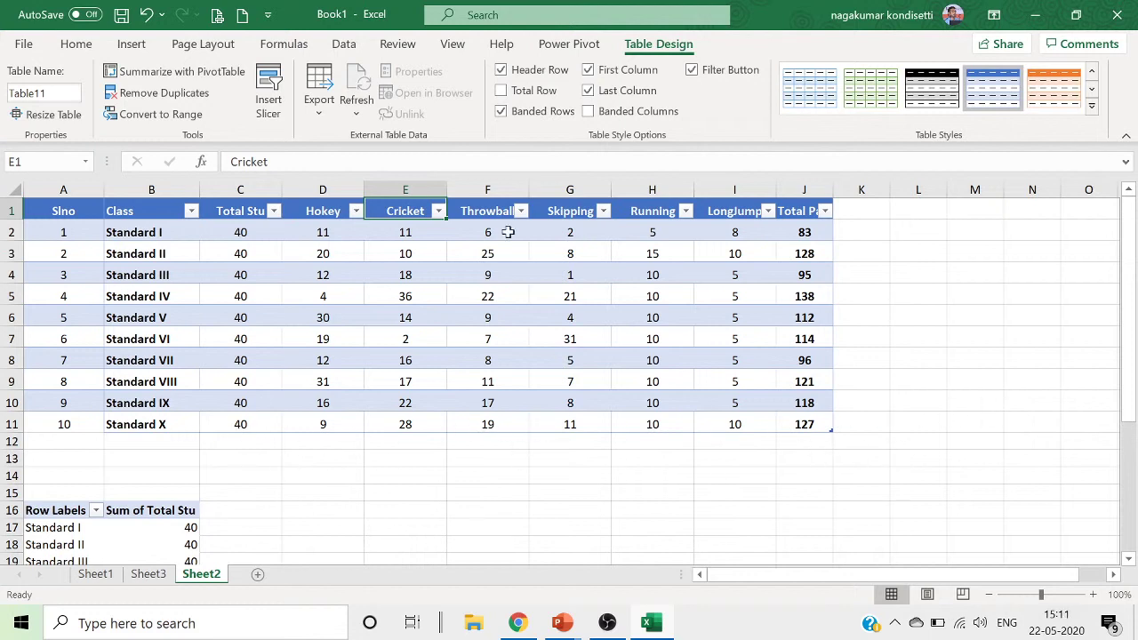
Turn on the class table's Total Row and AutoSum the Hokey column into D12.
{"action": "left_click", "coordinate": [501, 92]}
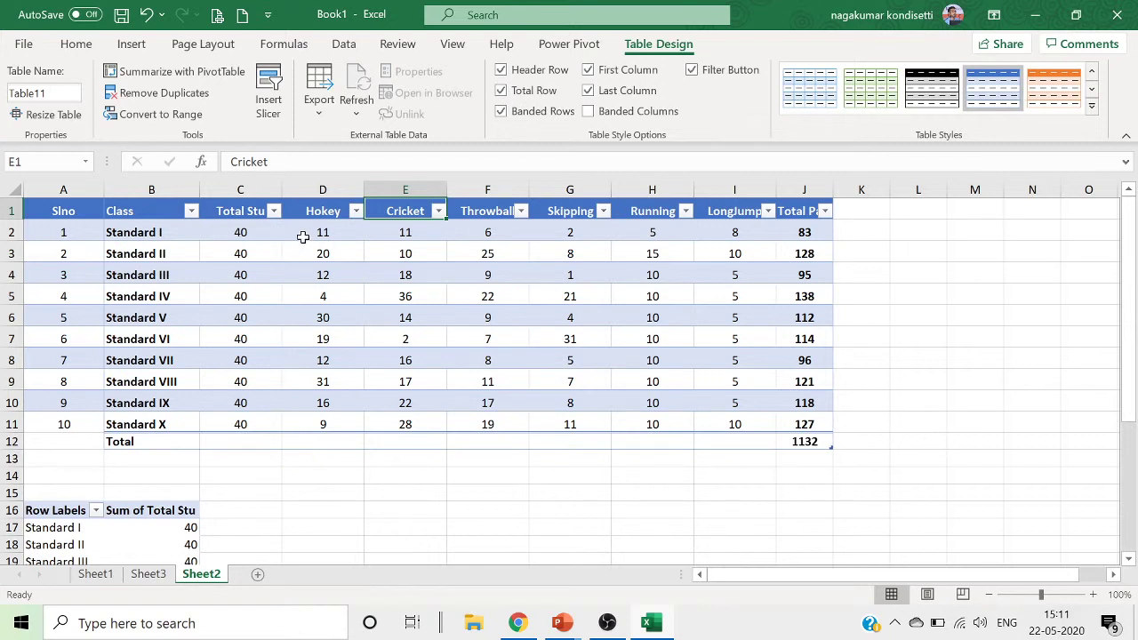
{"action": "left_click_drag", "start_coordinate": [319, 233], "coordinate": [330, 436]}
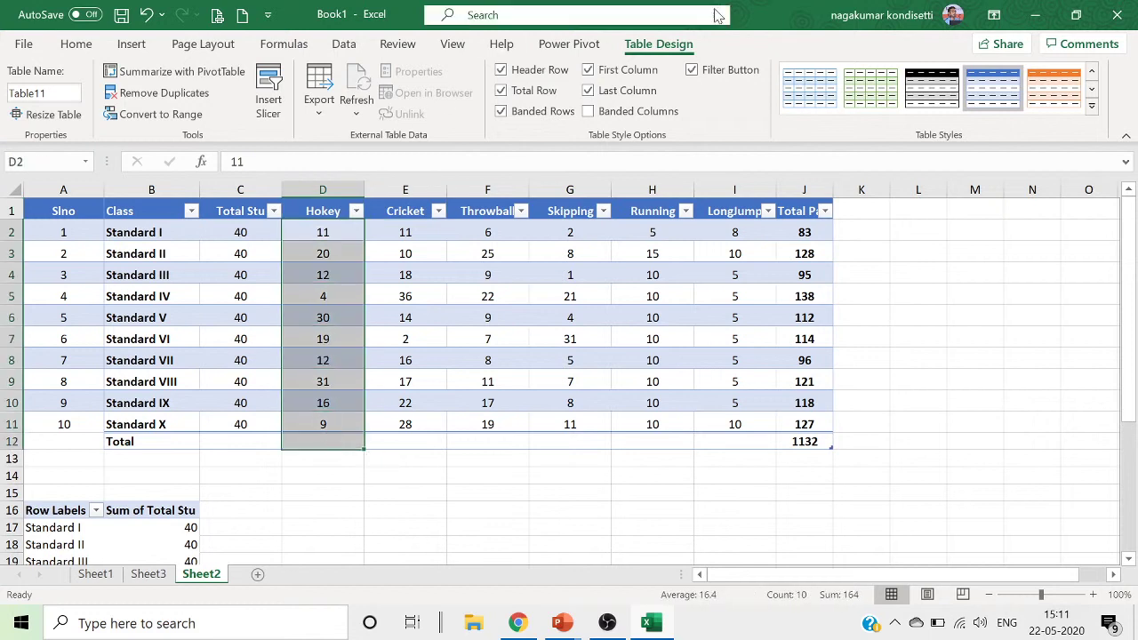
{"action": "left_click", "coordinate": [76, 45]}
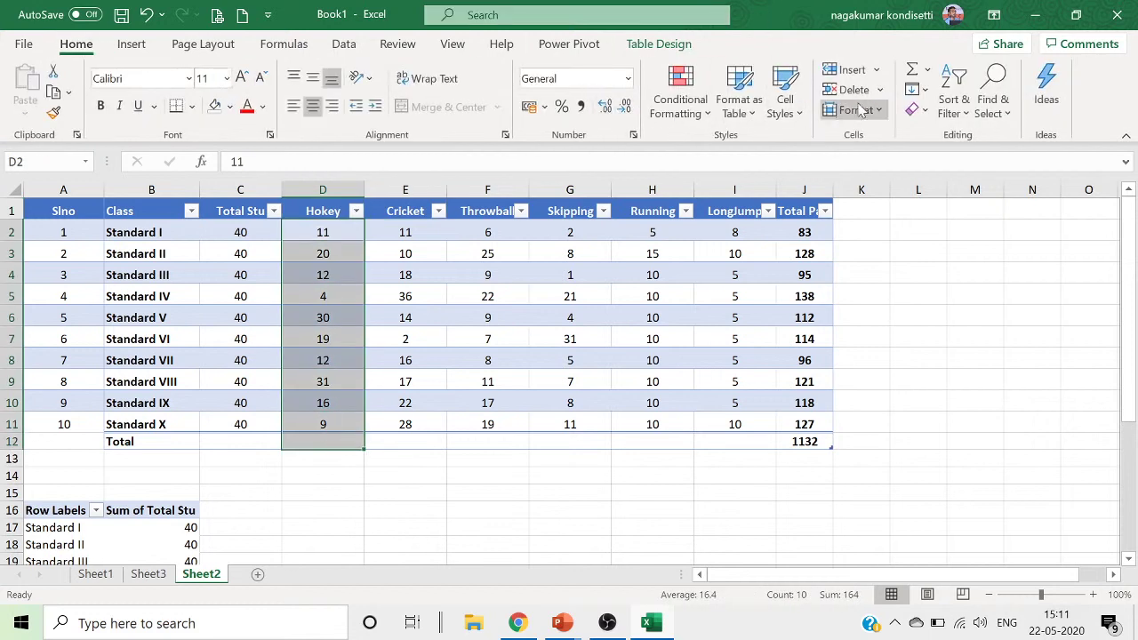
{"action": "left_click", "coordinate": [918, 71]}
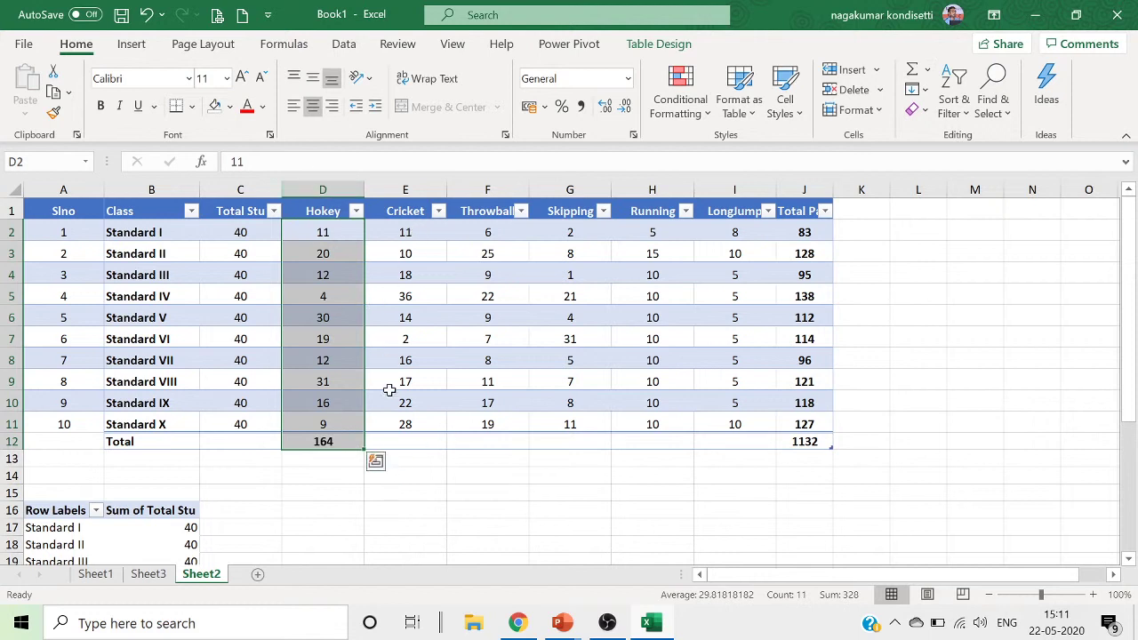
Fill the Hokey total in D12 across the total row to I12.
{"action": "left_click", "coordinate": [428, 442]}
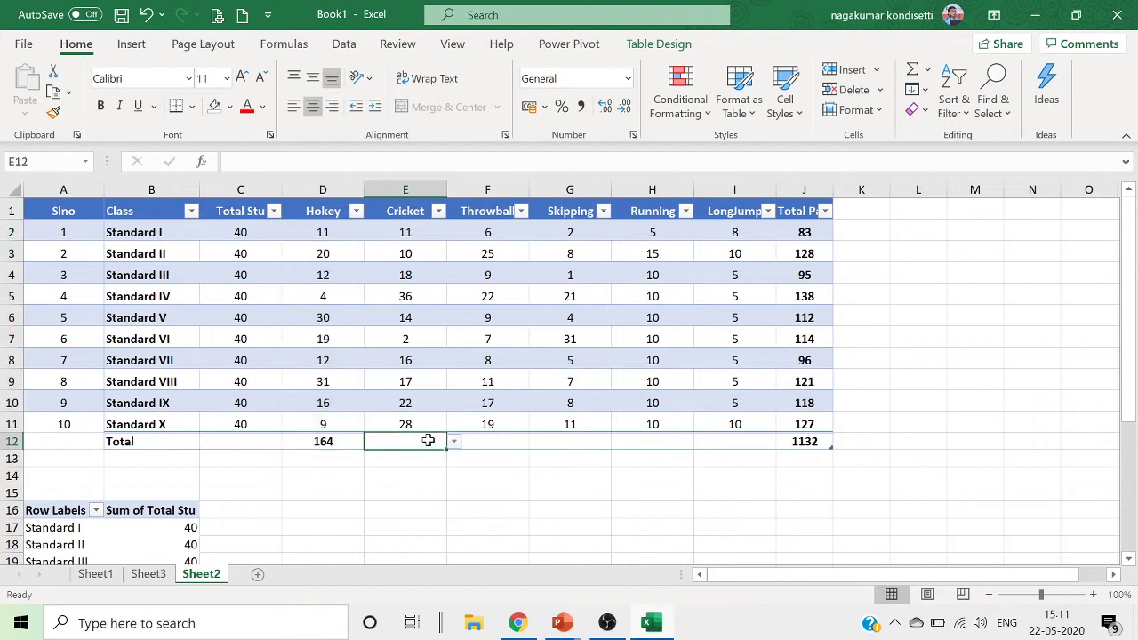
{"action": "left_click", "coordinate": [347, 440]}
{"action": "left_click_drag", "start_coordinate": [367, 451], "coordinate": [753, 463]}
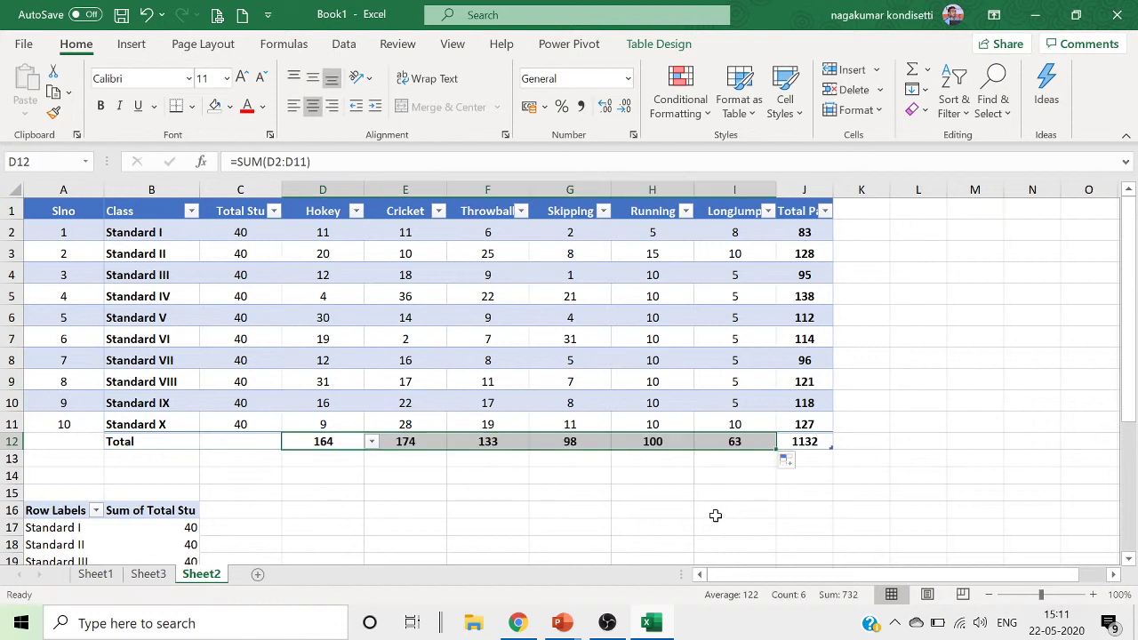
{"action": "left_click", "coordinate": [711, 512]}
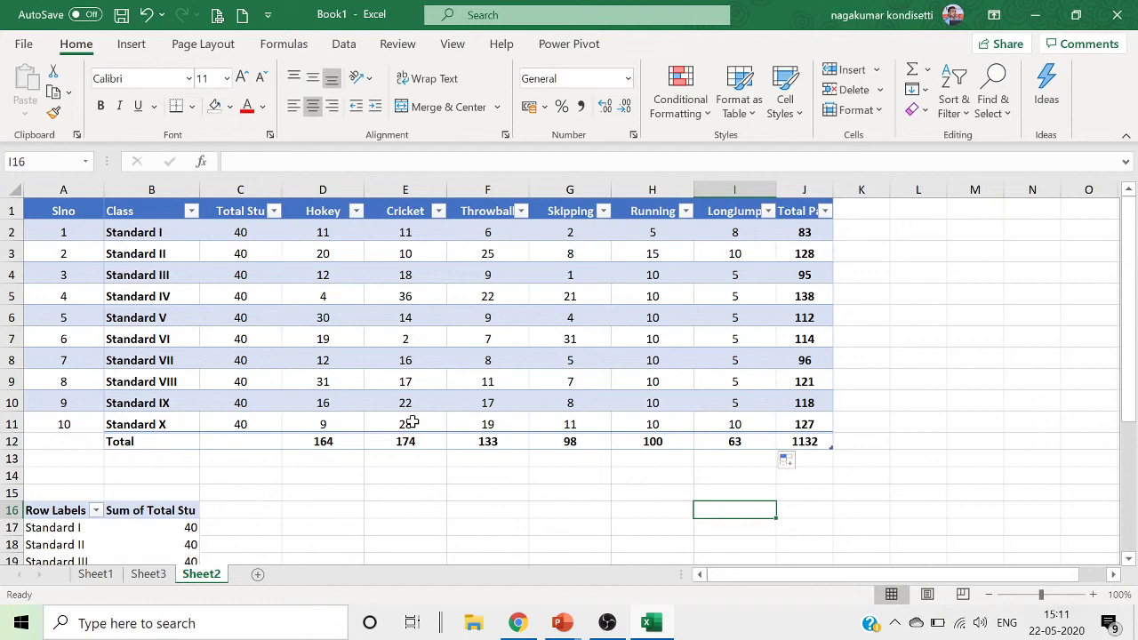
Turn off the class table's Total Row, Banded Rows, First Column, Last Column, Filter Button and Header Row options.
{"action": "left_click", "coordinate": [509, 281]}
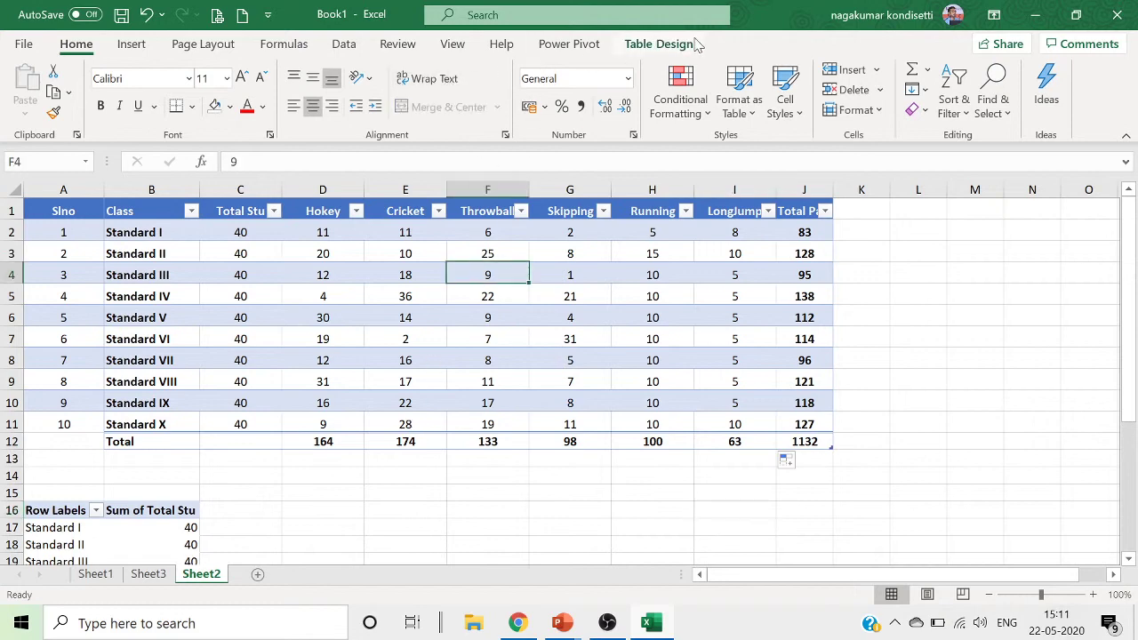
{"action": "left_click", "coordinate": [659, 46]}
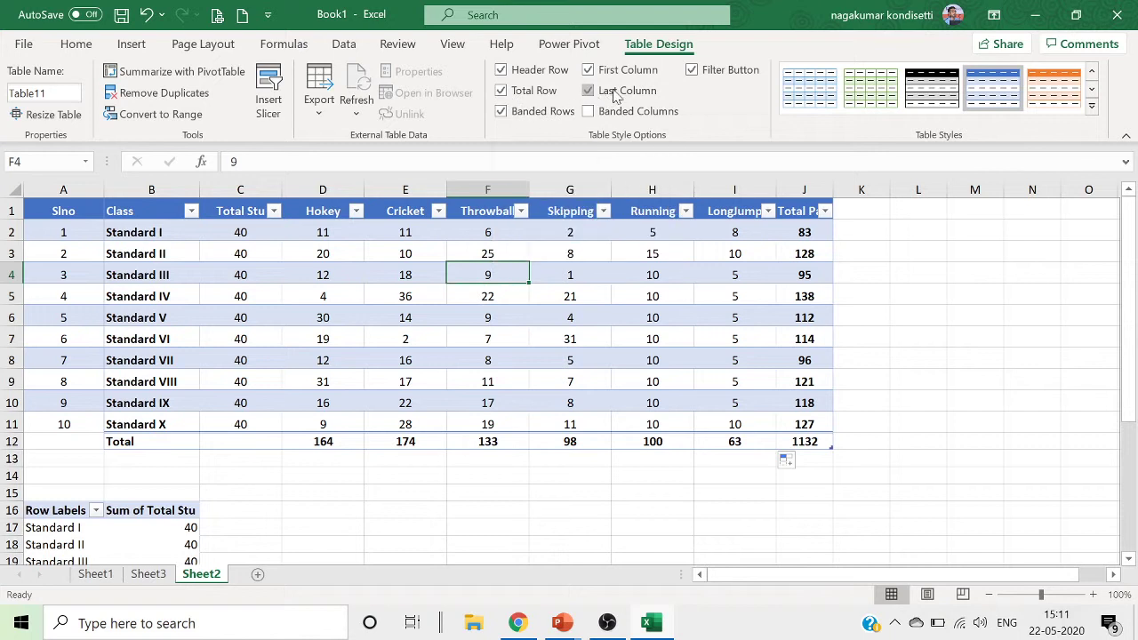
{"action": "left_click", "coordinate": [501, 90]}
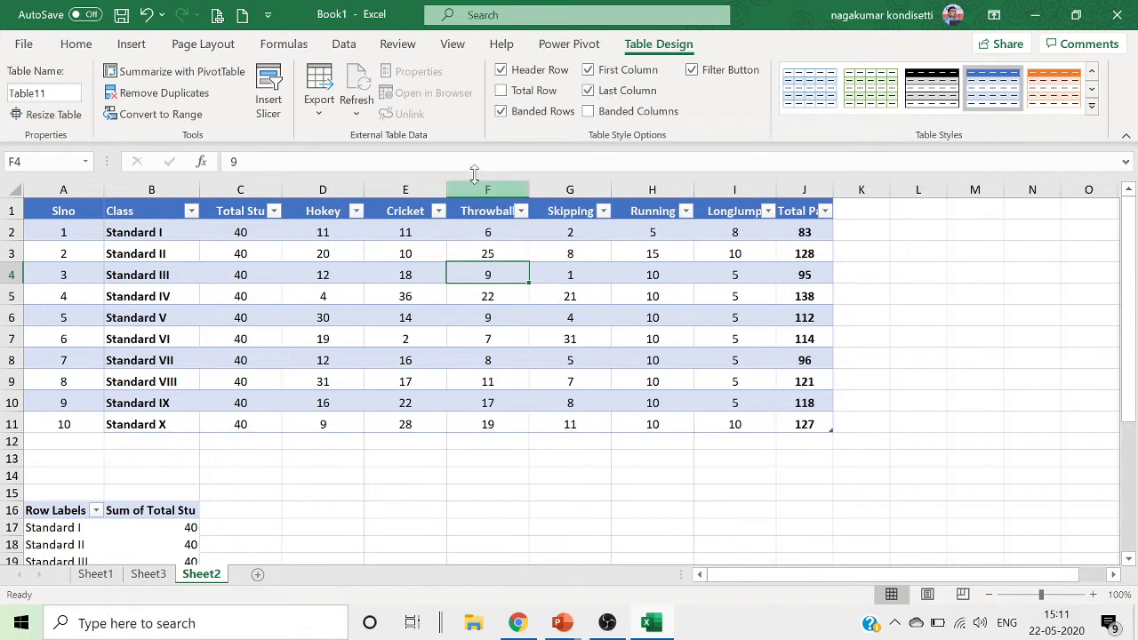
{"action": "left_click", "coordinate": [502, 115]}
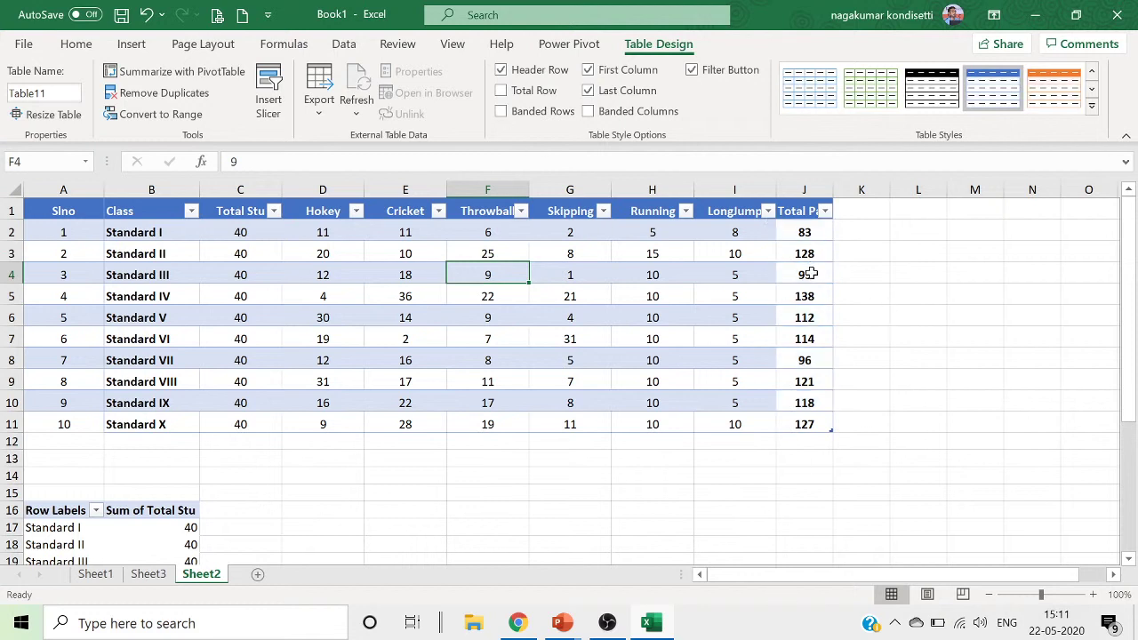
{"action": "left_click", "coordinate": [589, 70]}
{"action": "left_click", "coordinate": [589, 91]}
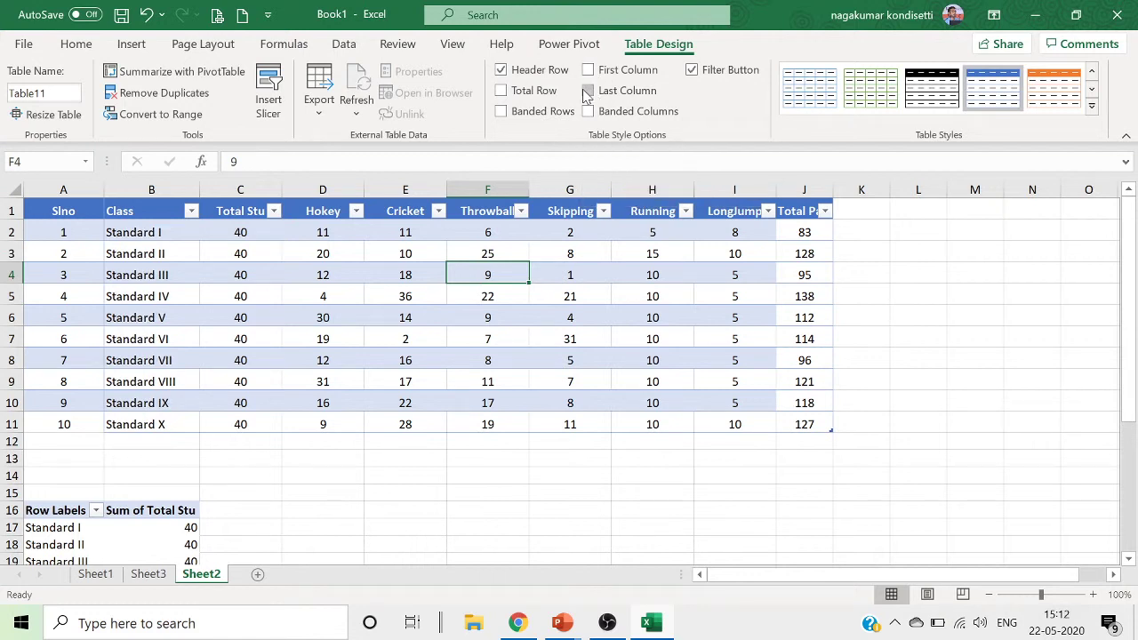
{"action": "left_click", "coordinate": [693, 71]}
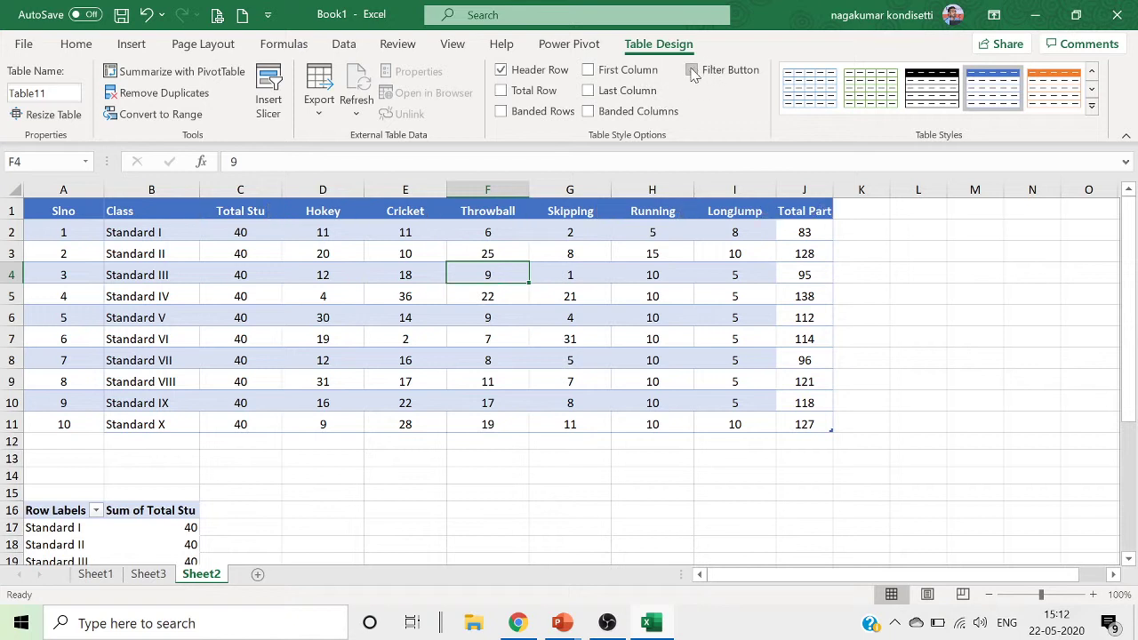
{"action": "left_click", "coordinate": [523, 75]}
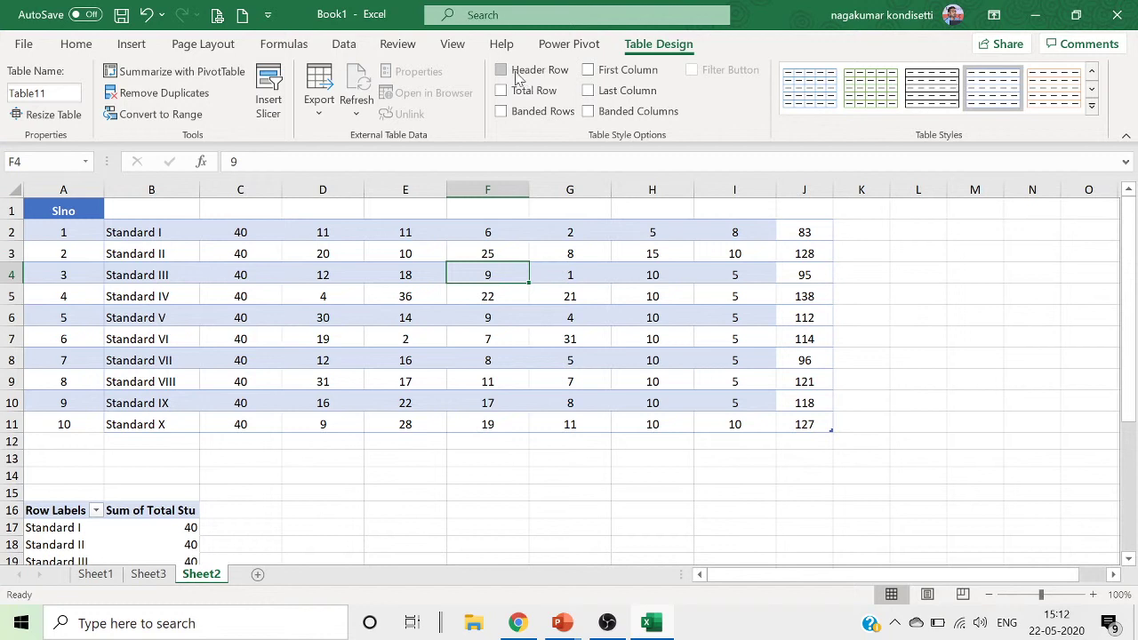
Turn the class table's Header Row, Total Row, Banded Rows, First Column and Last Column options back on.
{"action": "left_click", "coordinate": [518, 74]}
{"action": "left_click", "coordinate": [521, 91]}
{"action": "left_click", "coordinate": [521, 112]}
{"action": "left_click", "coordinate": [614, 73]}
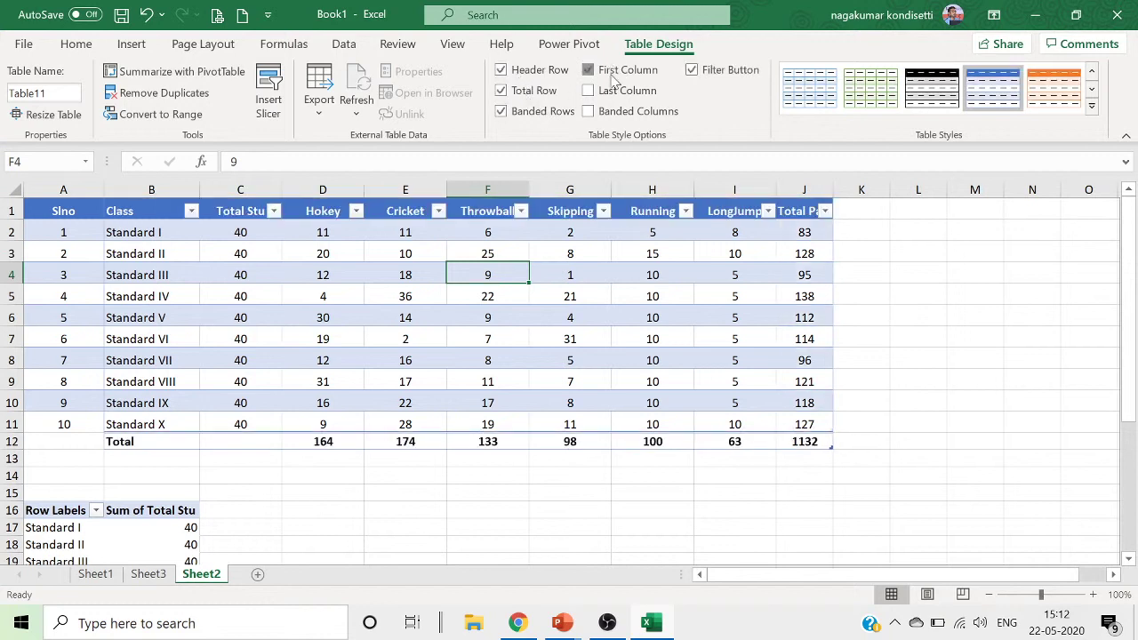
{"action": "left_click", "coordinate": [615, 91]}
Turn the class table's Banded Columns option on and off again.
{"action": "left_click", "coordinate": [623, 112]}
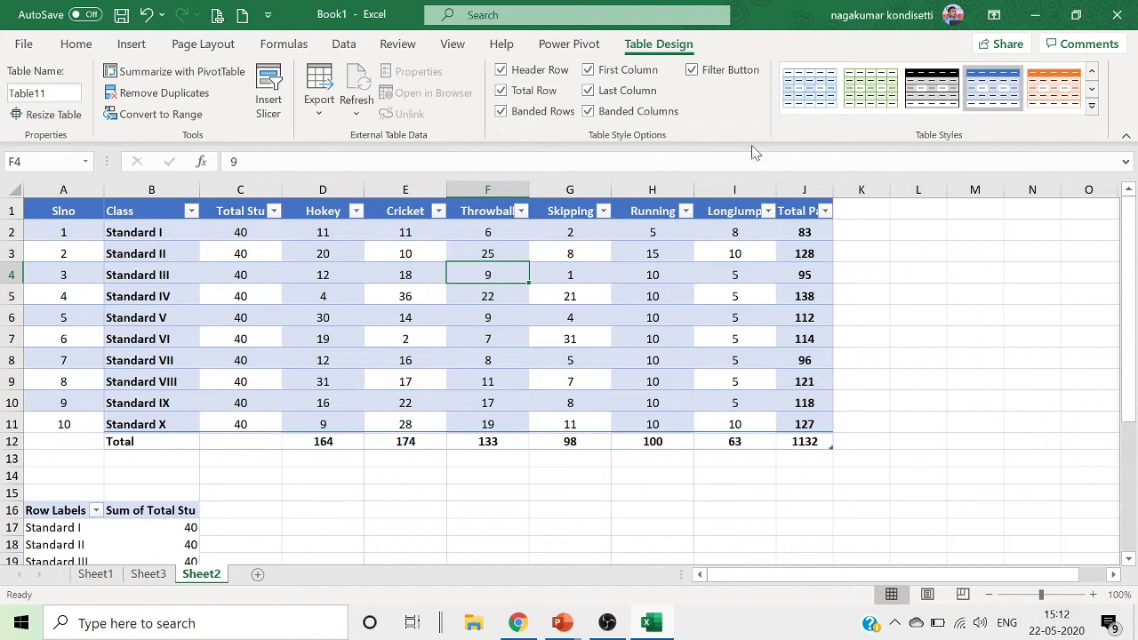
{"action": "left_click", "coordinate": [589, 111]}
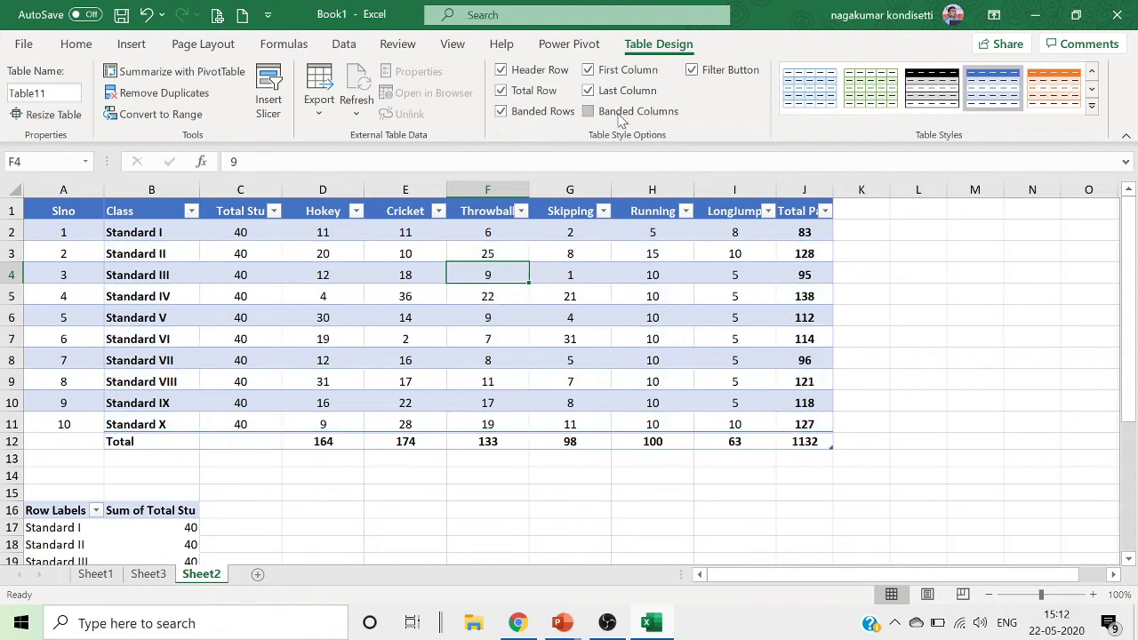
{"action": "left_click", "coordinate": [928, 383]}
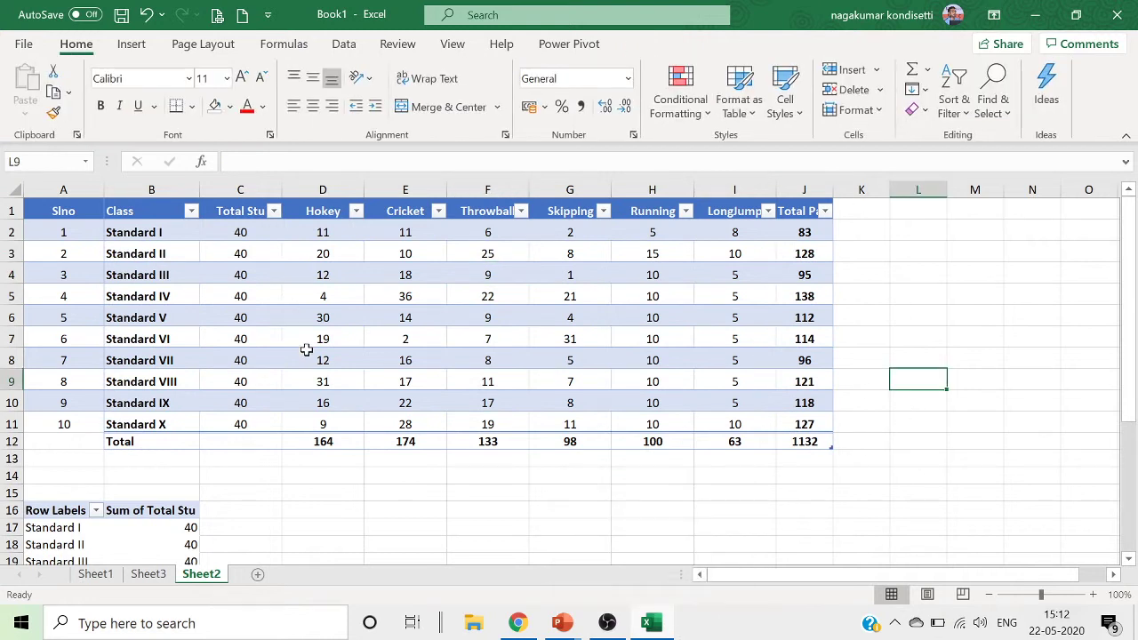
Preview the light, medium and dark table styles available for the class table without applying one.
{"action": "left_click", "coordinate": [369, 293]}
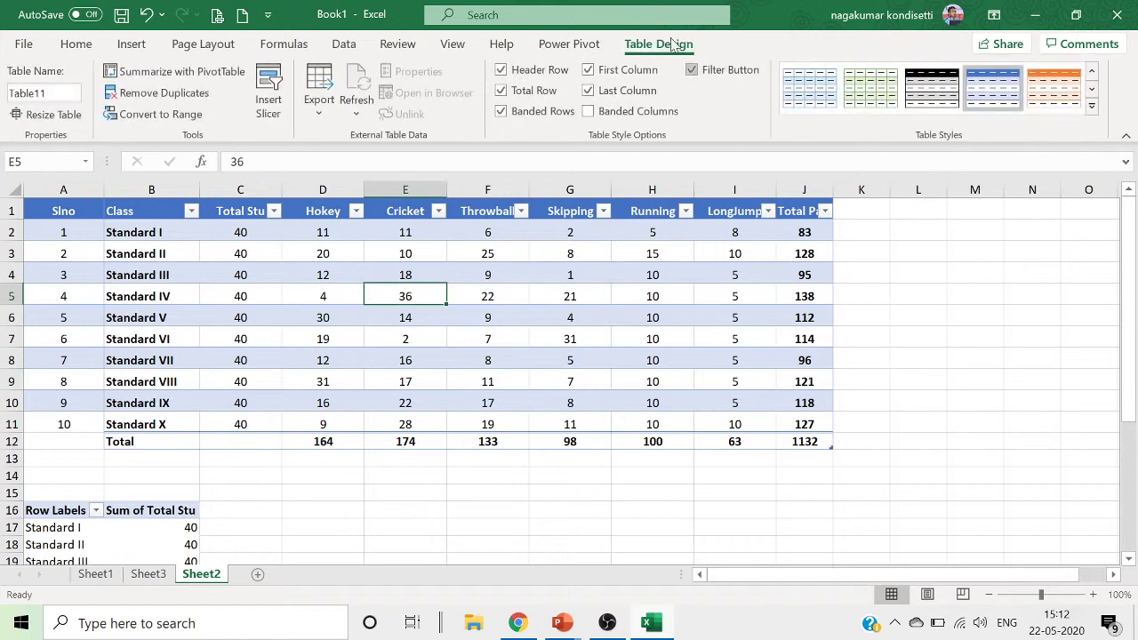
{"action": "left_click", "coordinate": [1093, 107]}
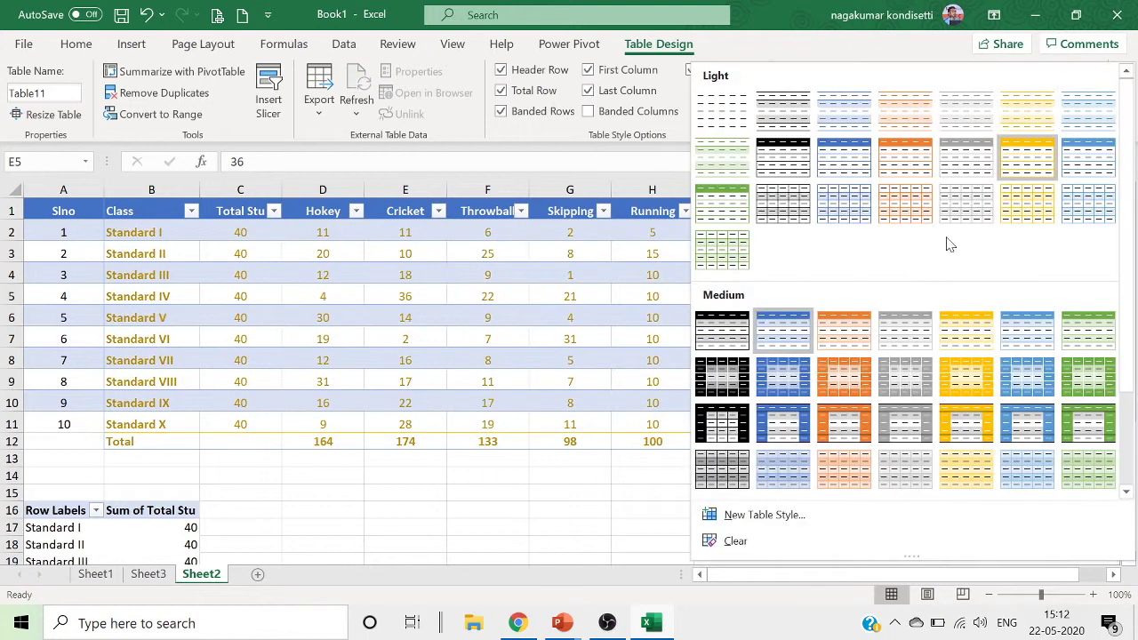
{"action": "scroll", "coordinate": [932, 242], "scroll_direction": "down", "scroll_amount": 3}
{"action": "scroll", "coordinate": [934, 244], "scroll_direction": "up", "scroll_amount": 3}
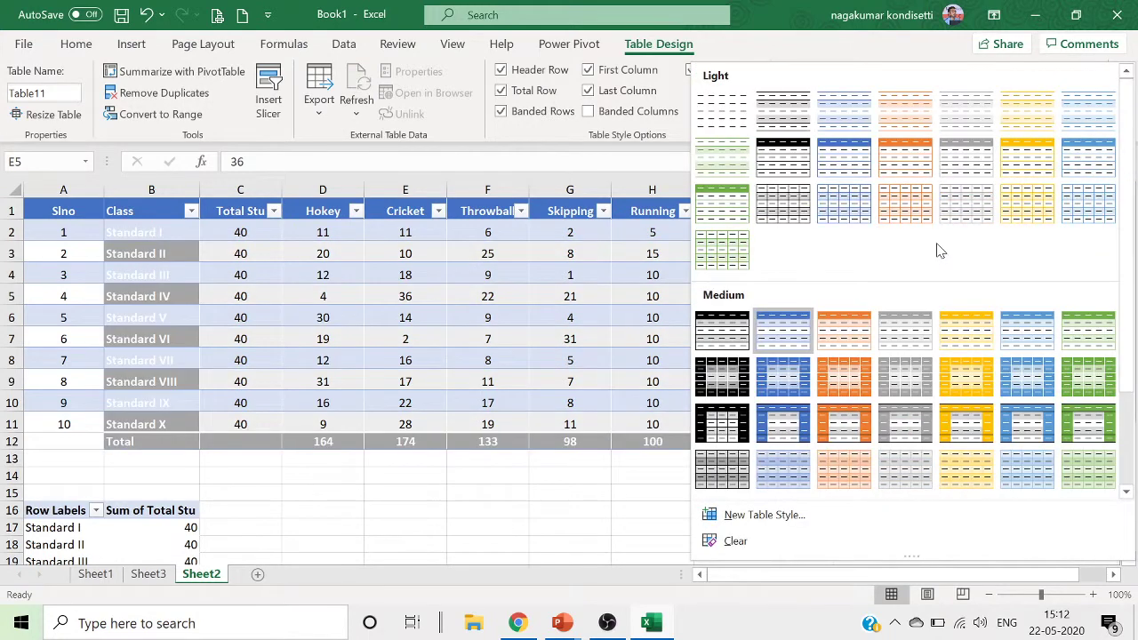
{"action": "scroll", "coordinate": [813, 276], "scroll_direction": "down", "scroll_amount": 3}
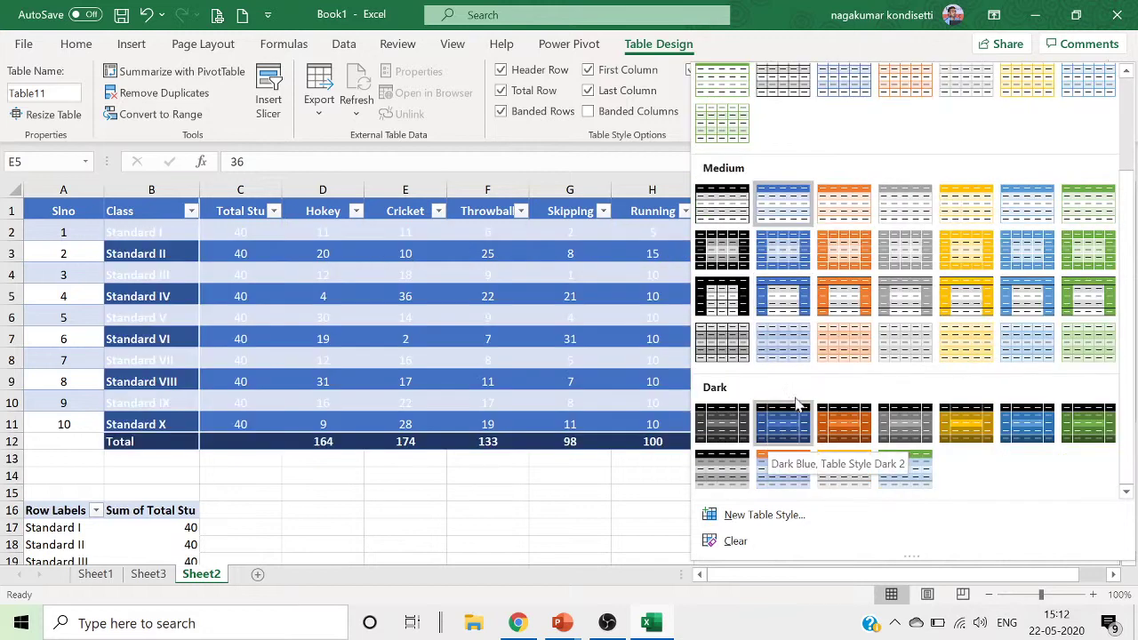
{"action": "scroll", "coordinate": [756, 177], "scroll_direction": "up", "scroll_amount": 3}
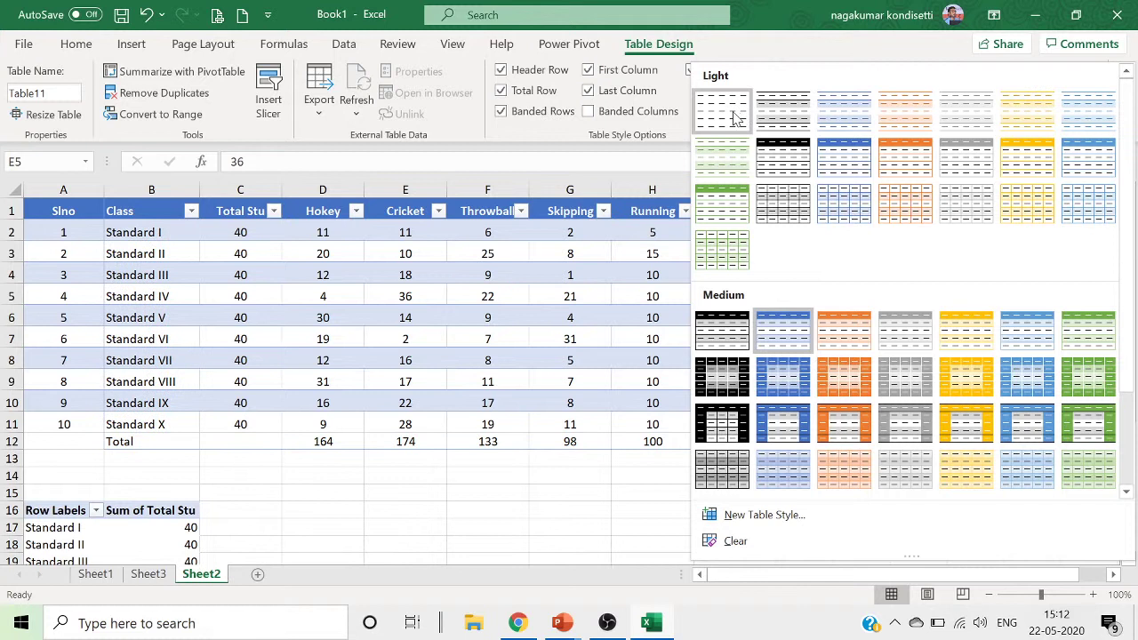
{"action": "left_click", "coordinate": [331, 539]}
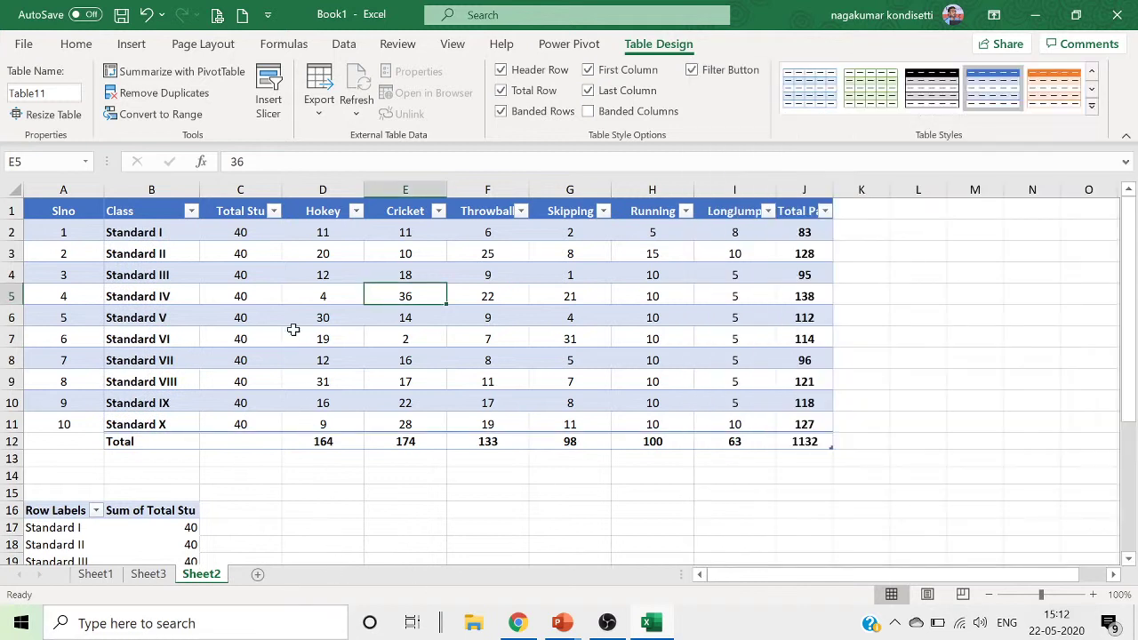
Copy the class table range B1:J12 and paste it as values only at A1 of a new sheet.
{"action": "left_click_drag", "start_coordinate": [142, 210], "coordinate": [800, 441]}
{"action": "key", "text": "ctrl+c"}
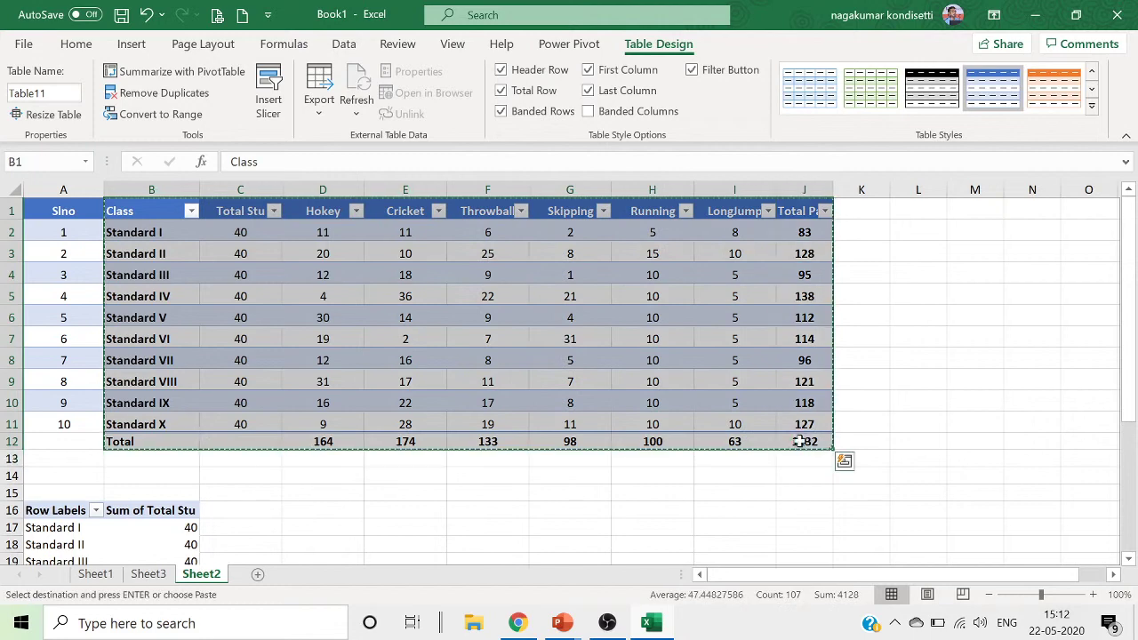
{"action": "left_click", "coordinate": [258, 574]}
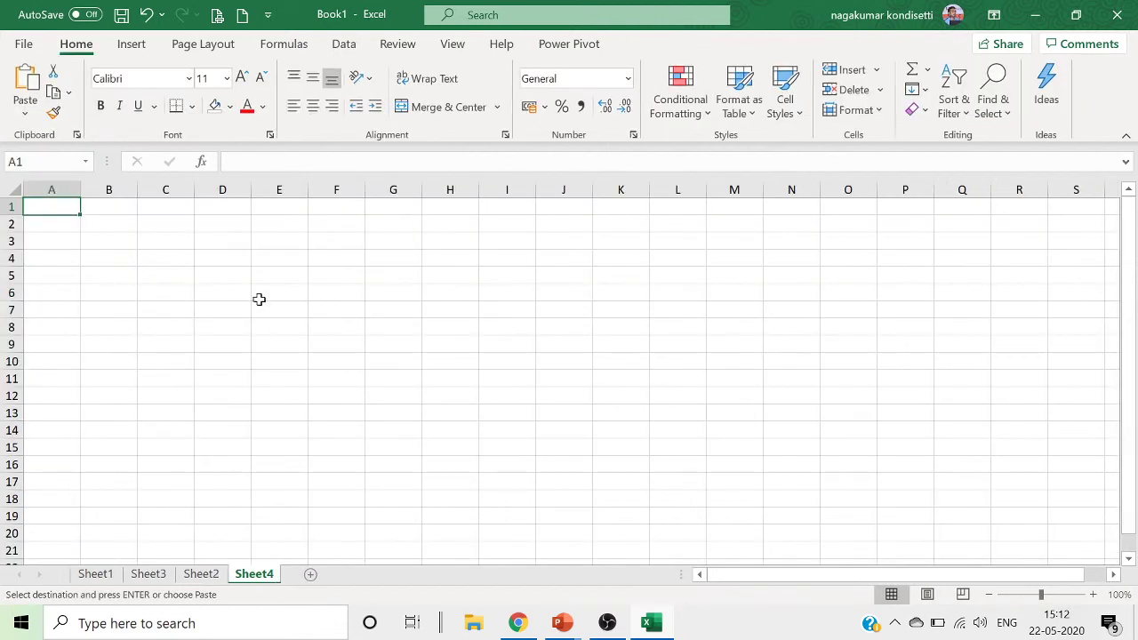
{"action": "key", "text": "ctrl+v"}
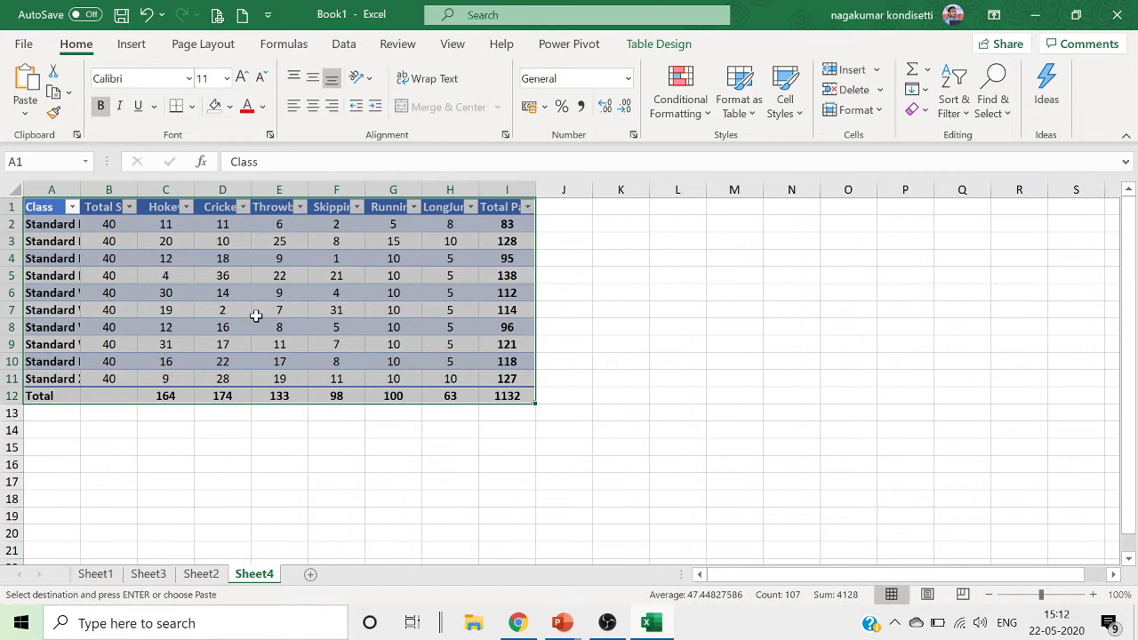
{"action": "key", "text": "ctrl+z"}
{"action": "left_click", "coordinate": [54, 209]}
{"action": "right_click", "coordinate": [54, 209]}
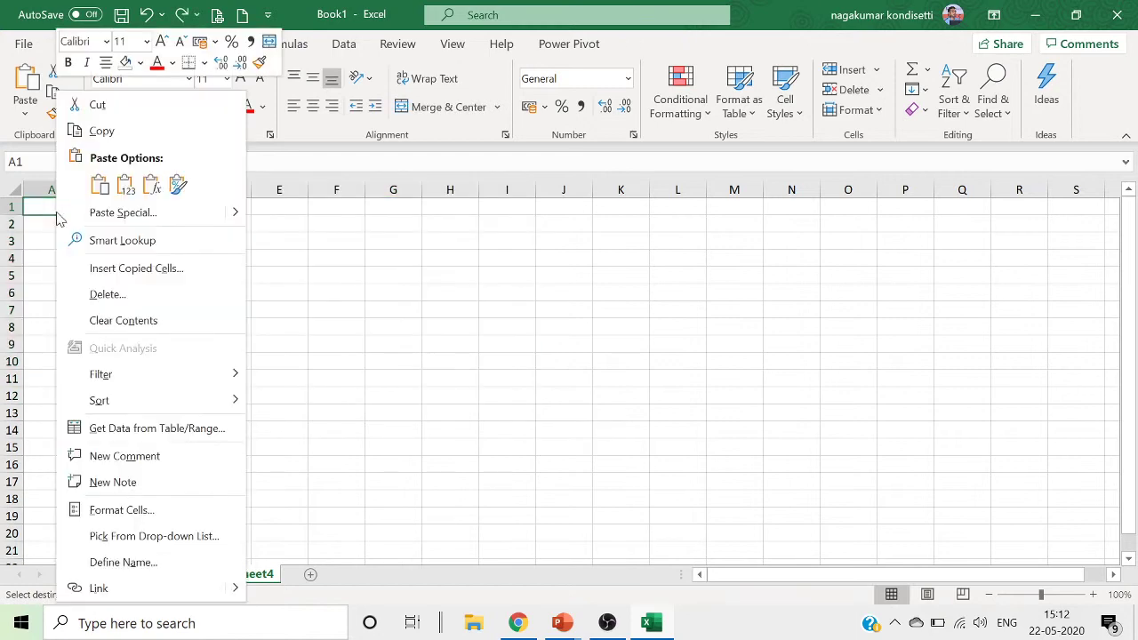
{"action": "left_click", "coordinate": [122, 188]}
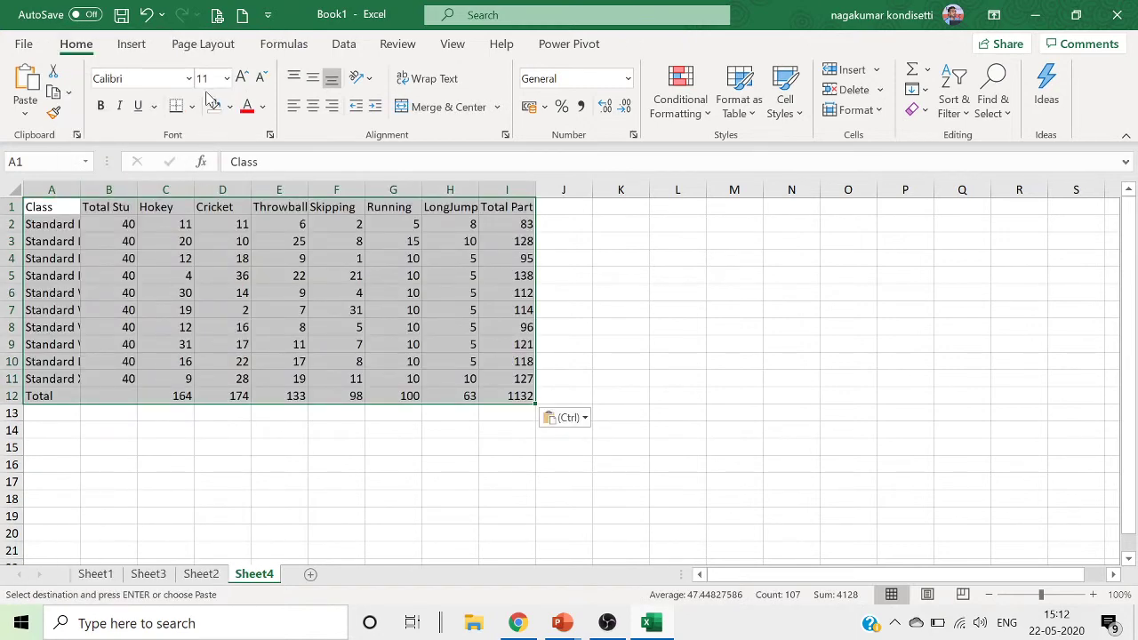
Convert the pasted range A1:I12 into a table with headers.
{"action": "left_click", "coordinate": [135, 51]}
{"action": "left_click", "coordinate": [152, 89]}
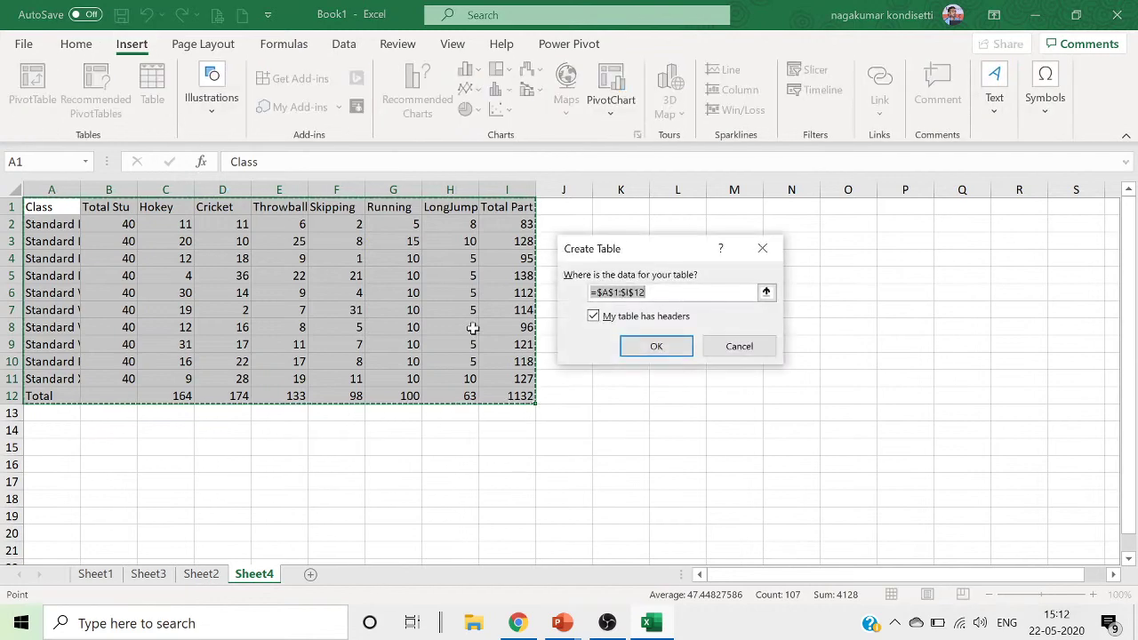
{"action": "left_click", "coordinate": [677, 354]}
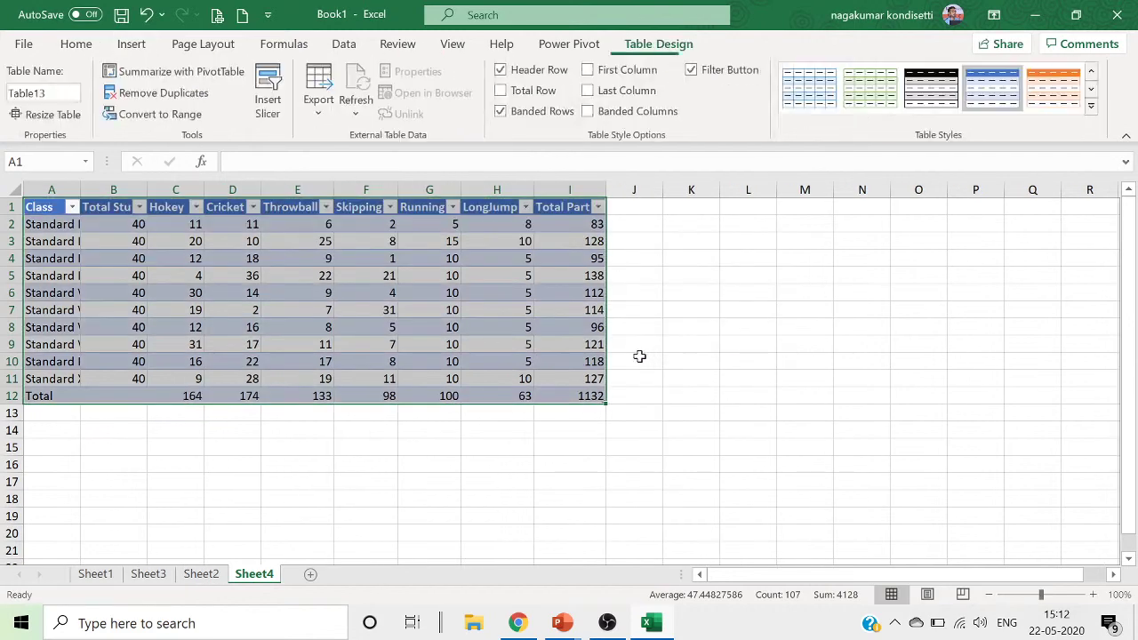
Turn on the new table's Total Row option and delete the pasted total in row 12.
{"action": "left_click", "coordinate": [534, 91]}
{"action": "left_click", "coordinate": [176, 432]}
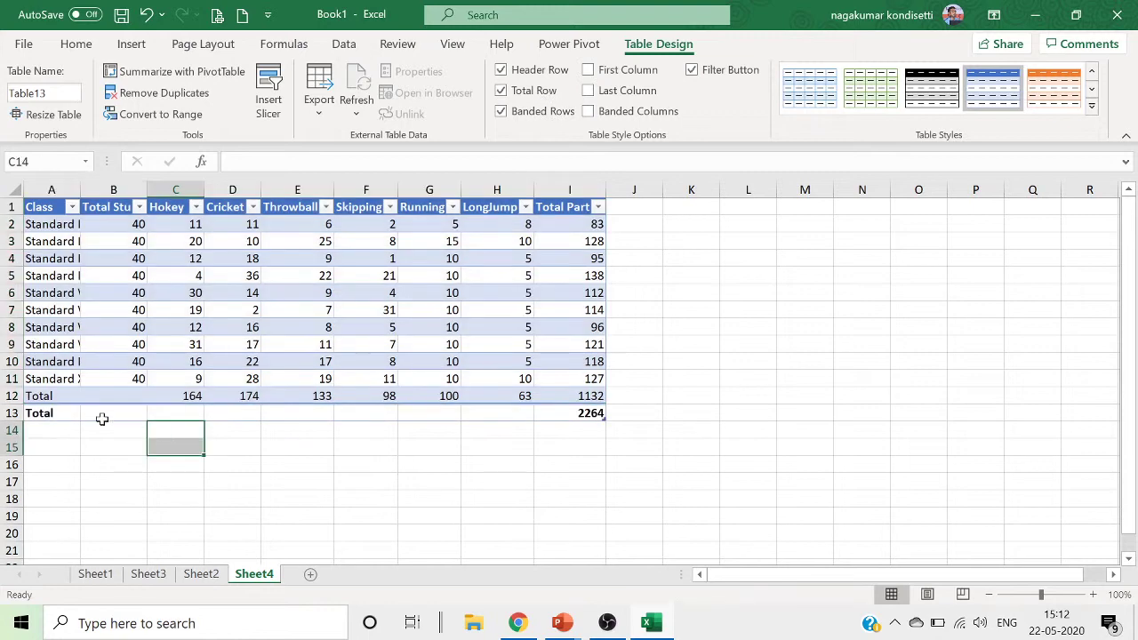
{"action": "left_click", "coordinate": [12, 396]}
{"action": "right_click", "coordinate": [12, 395]}
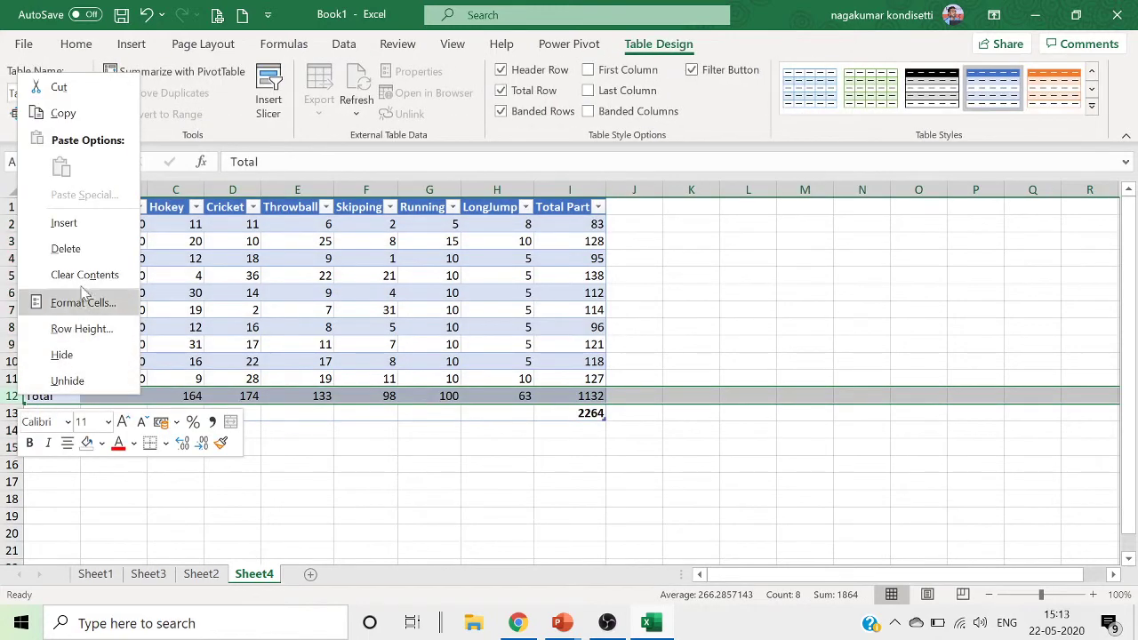
{"action": "left_click", "coordinate": [80, 254]}
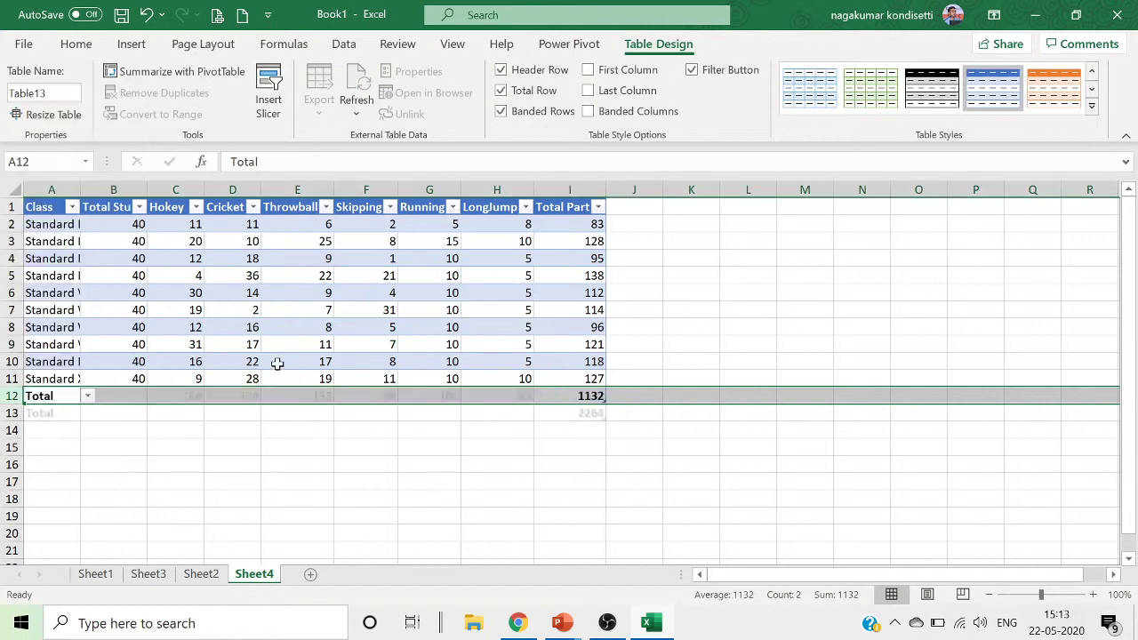
{"action": "left_click", "coordinate": [387, 462]}
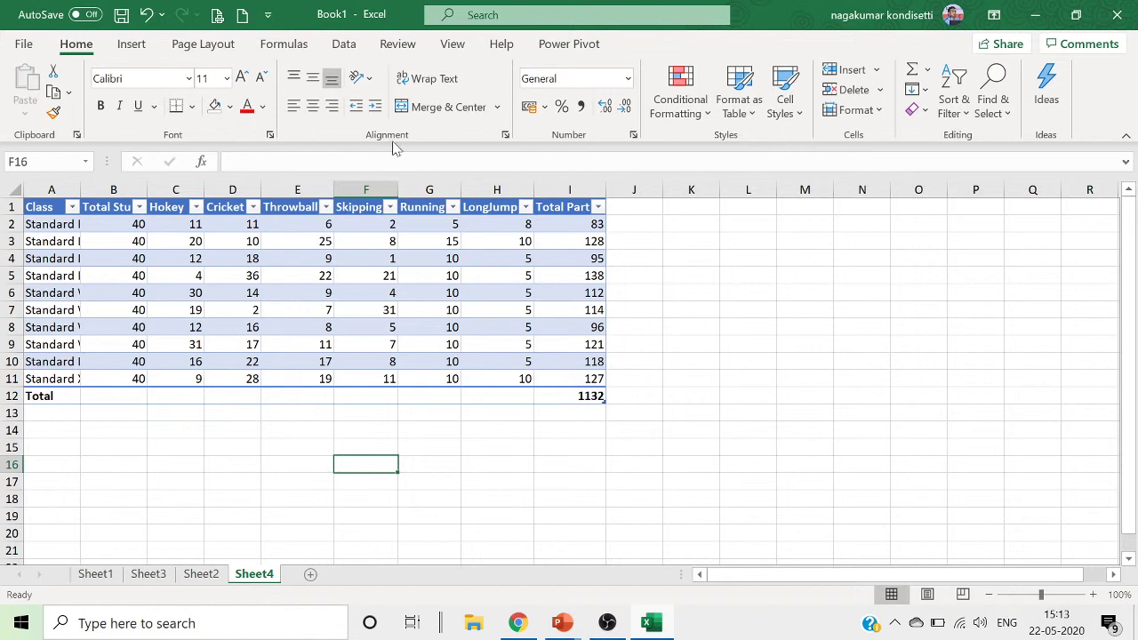
Turn on the new table's First Column and Last Column options, and switch Banded Columns on and off again.
{"action": "left_click", "coordinate": [435, 274]}
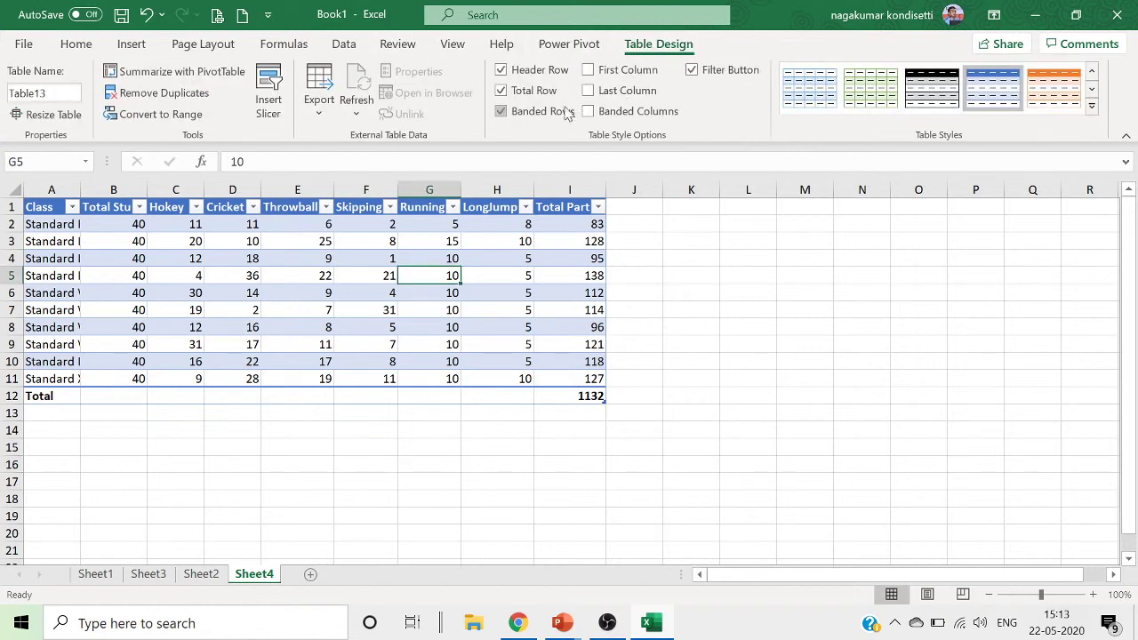
{"action": "left_click", "coordinate": [589, 71]}
{"action": "left_click", "coordinate": [588, 91]}
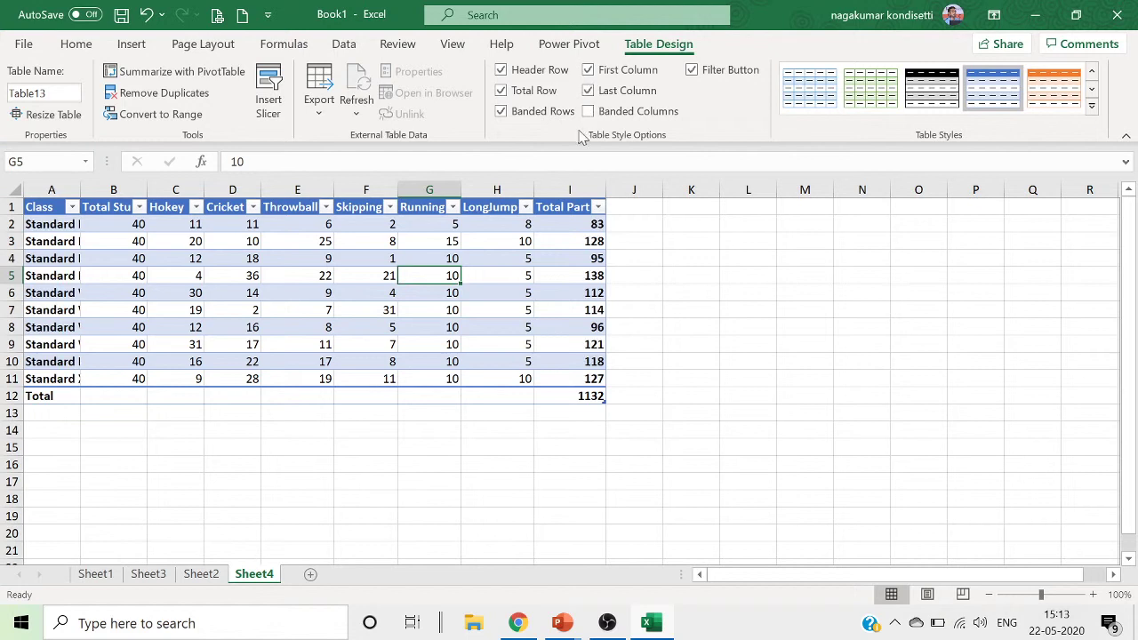
{"action": "left_click", "coordinate": [588, 111]}
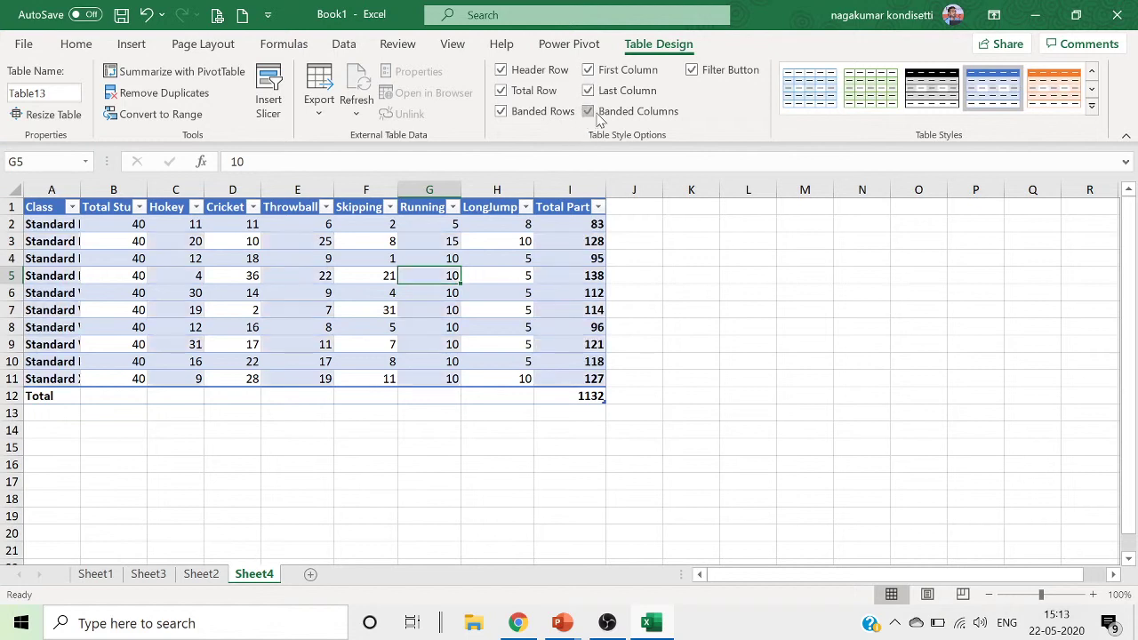
{"action": "left_click", "coordinate": [589, 111]}
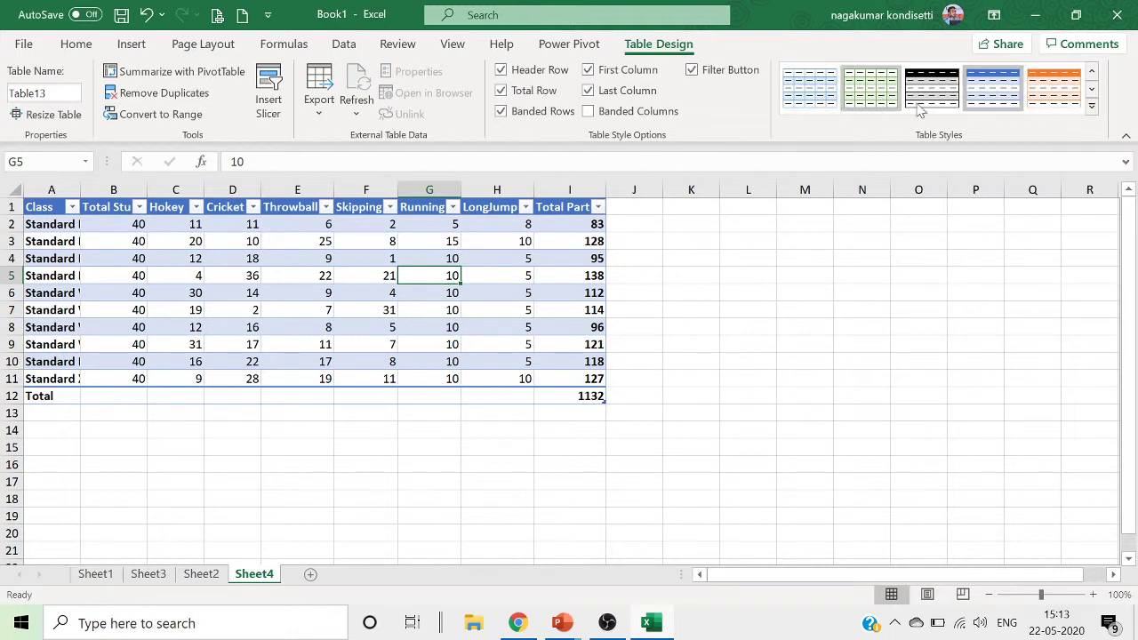
Preview the table style gallery, then start a new table style with the Whole Table font style set to Regular.
{"action": "left_click", "coordinate": [1091, 106]}
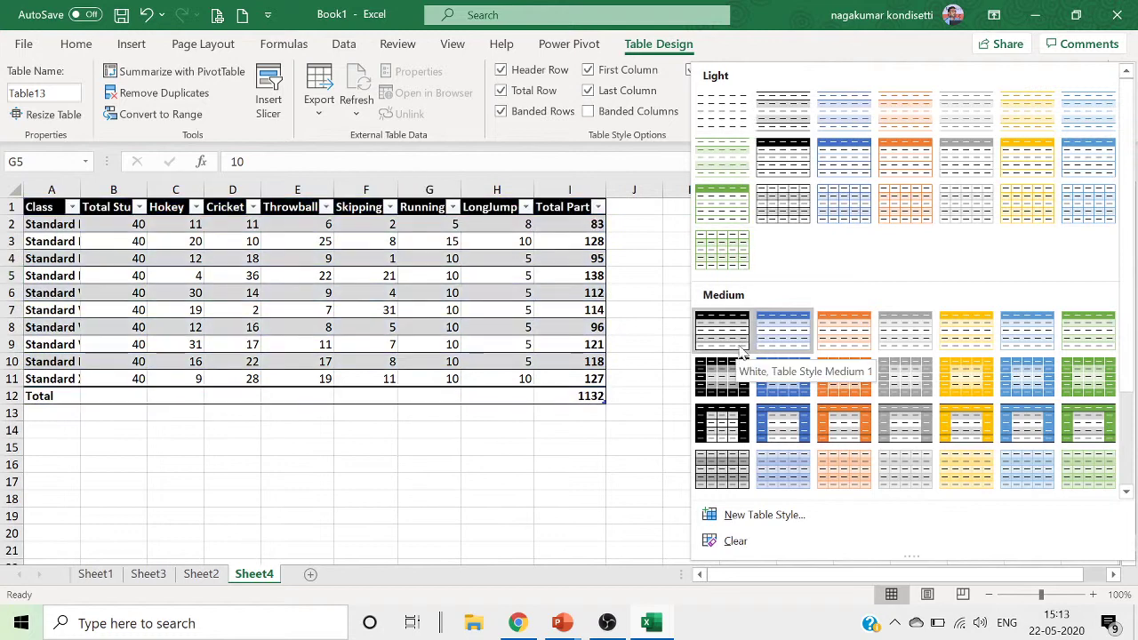
{"action": "scroll", "coordinate": [741, 353], "scroll_direction": "down", "scroll_amount": 2}
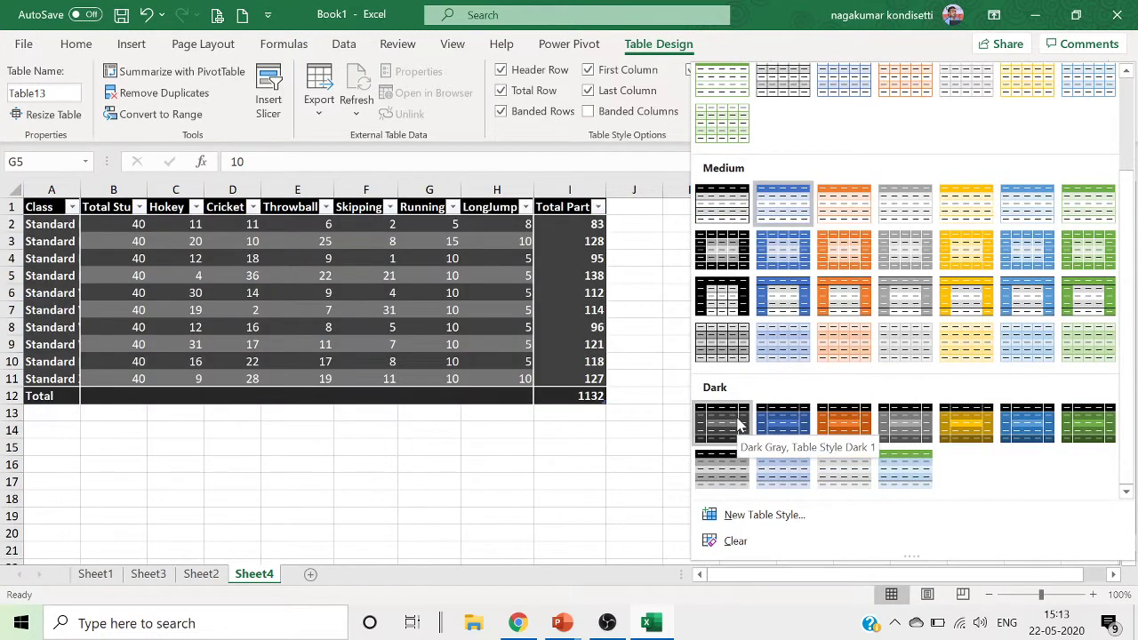
{"action": "scroll", "coordinate": [743, 425], "scroll_direction": "up", "scroll_amount": 2}
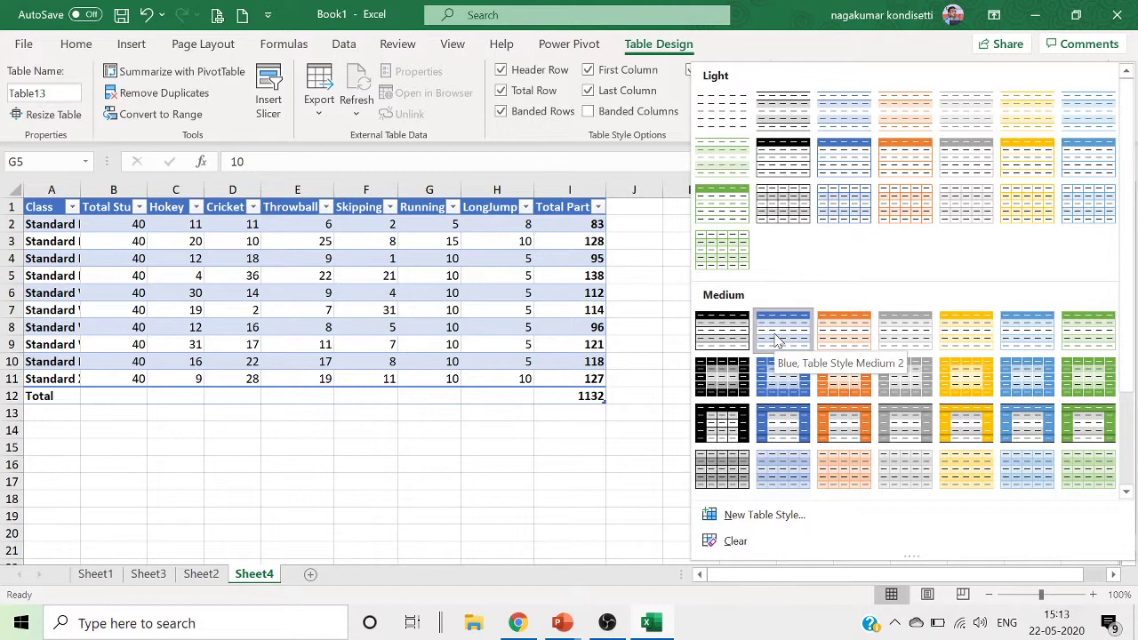
{"action": "scroll", "coordinate": [1018, 433], "scroll_direction": "down", "scroll_amount": 3}
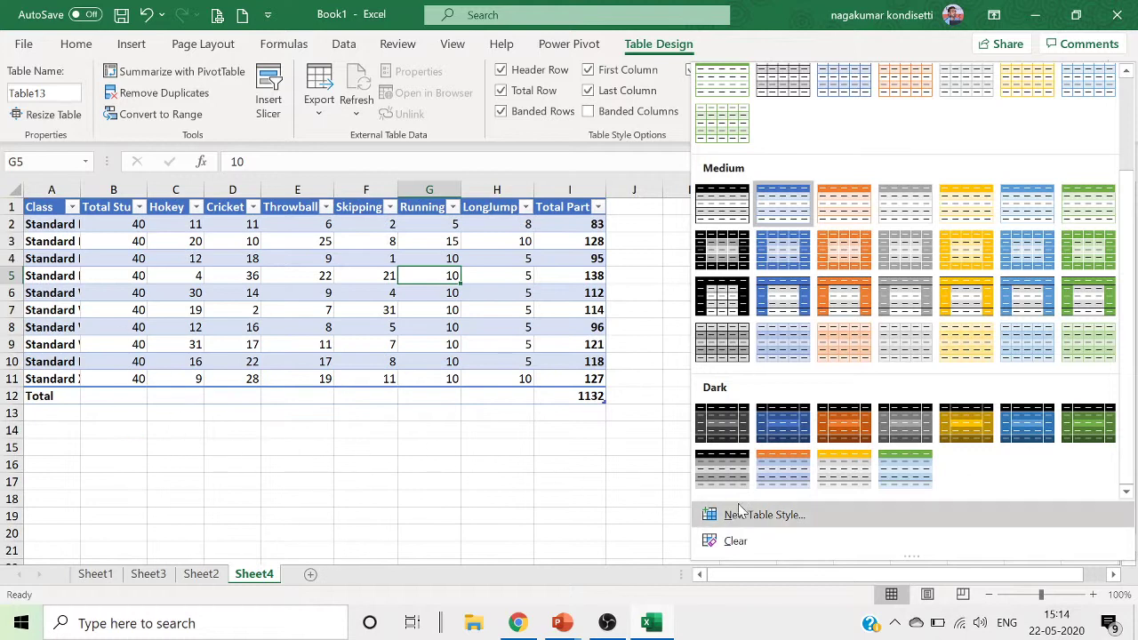
{"action": "left_click", "coordinate": [766, 518]}
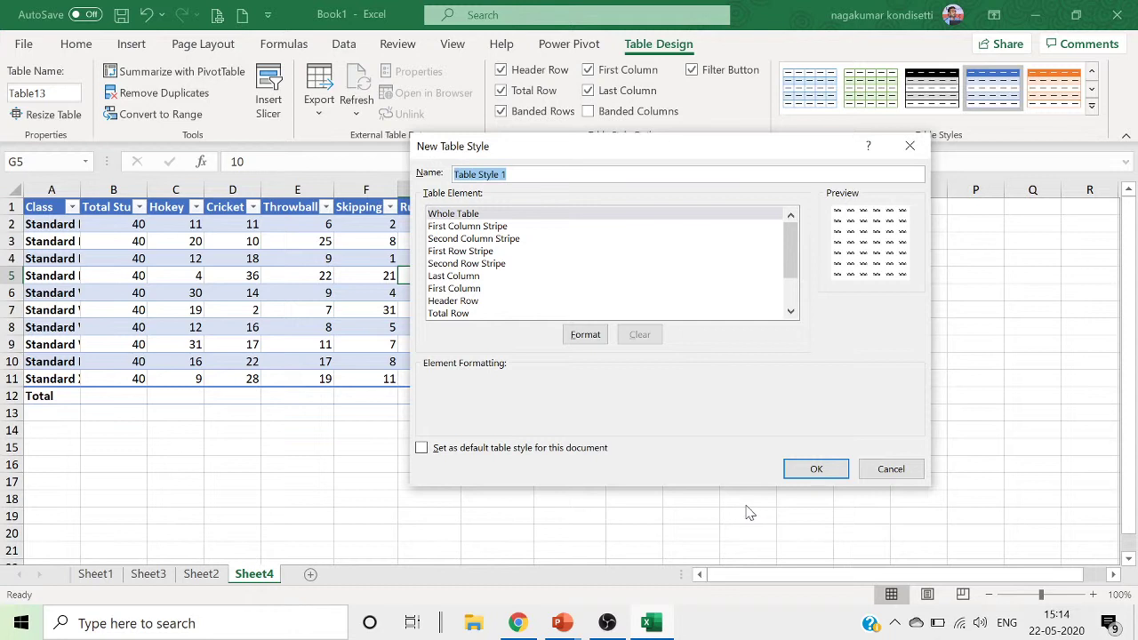
{"action": "left_click", "coordinate": [440, 220]}
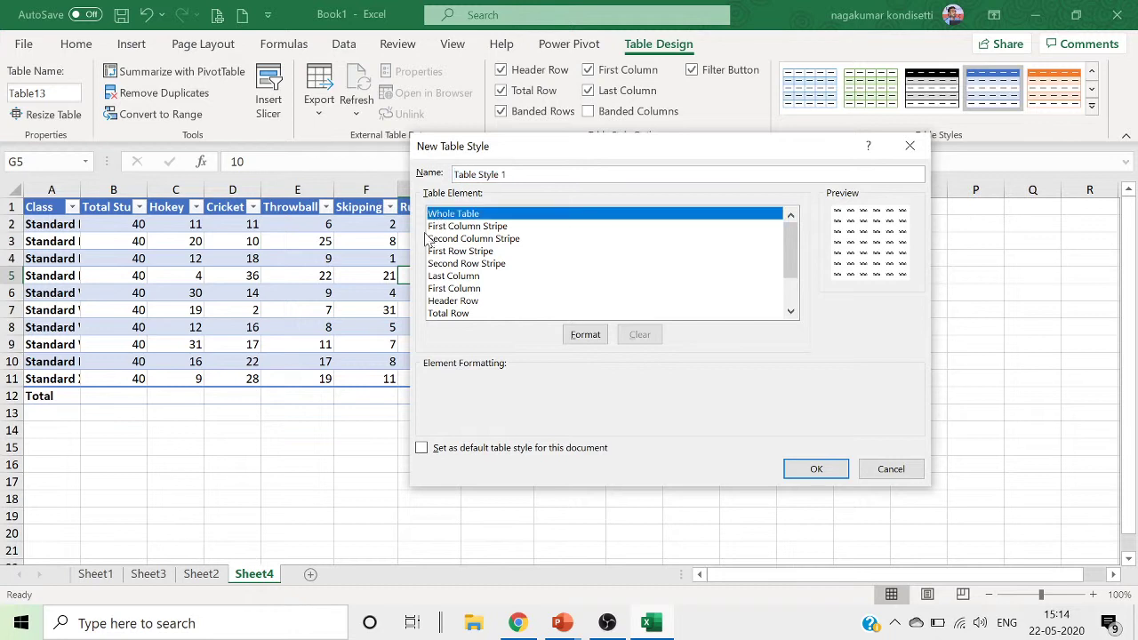
{"action": "left_click", "coordinate": [592, 336]}
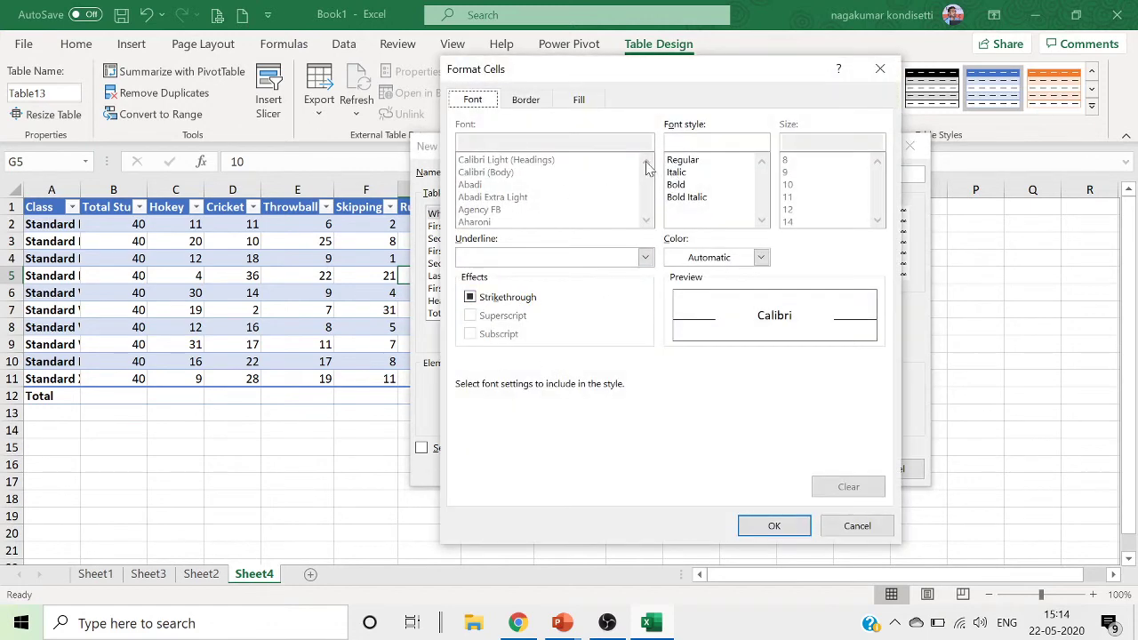
{"action": "left_click", "coordinate": [682, 164]}
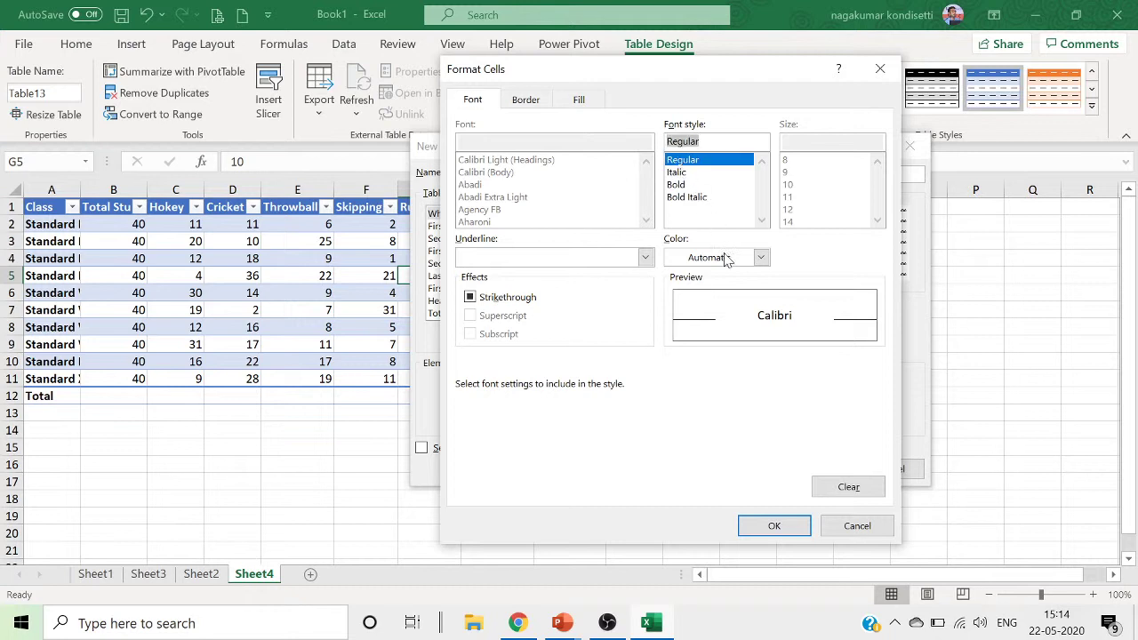
Pick a dash-dot border line and a light gray fill for the Whole Table element, and save the new table style.
{"action": "left_click", "coordinate": [534, 107]}
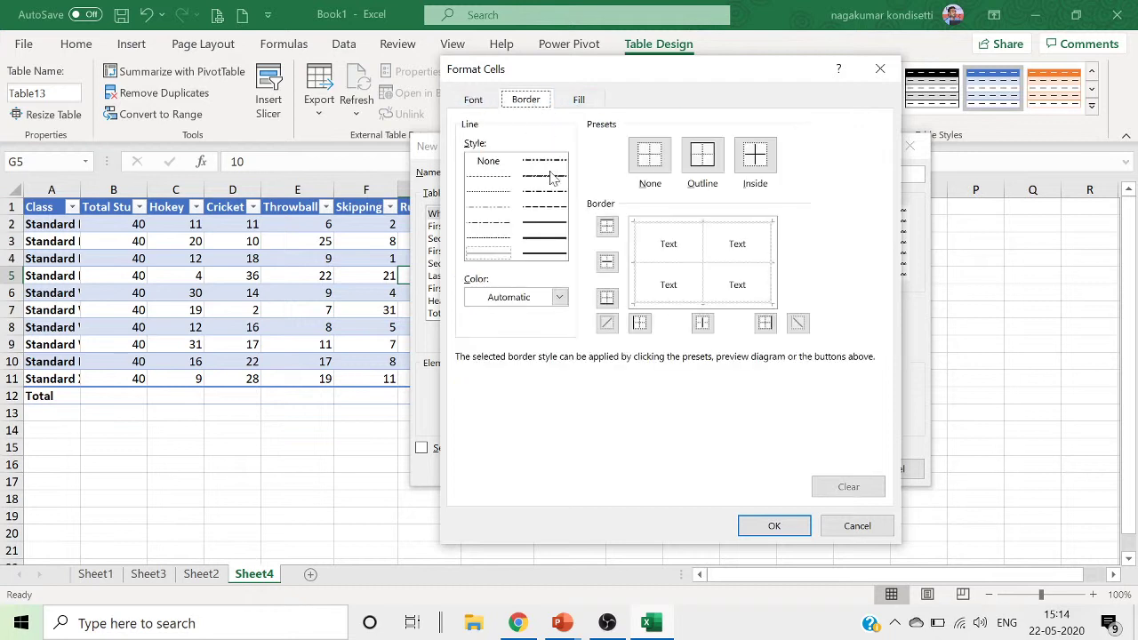
{"action": "left_click", "coordinate": [504, 223]}
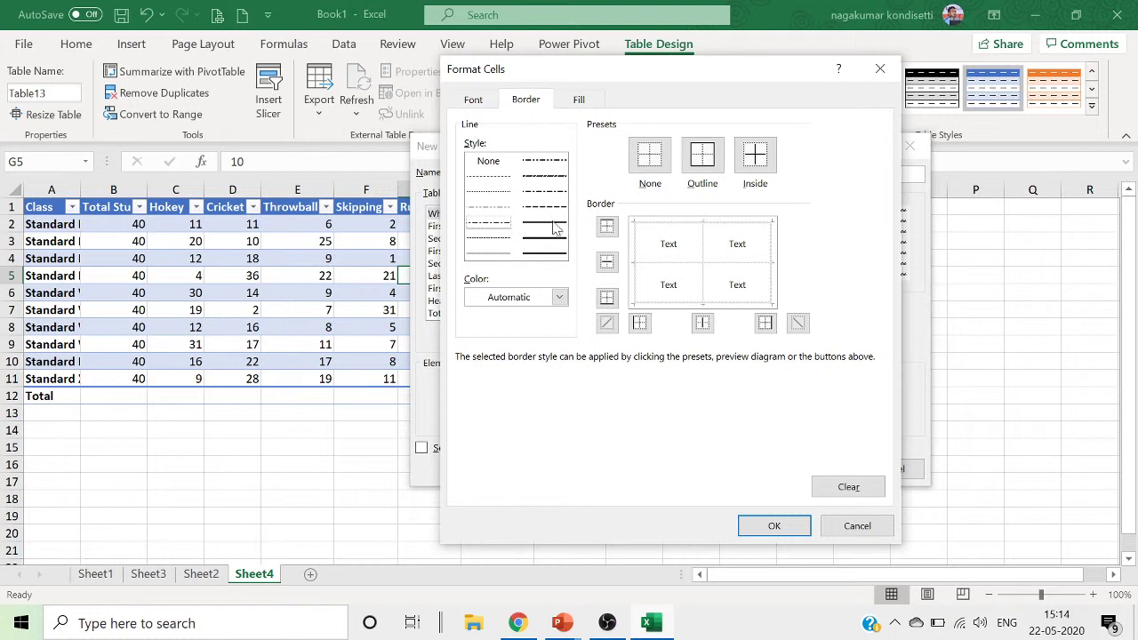
{"action": "left_click", "coordinate": [580, 101]}
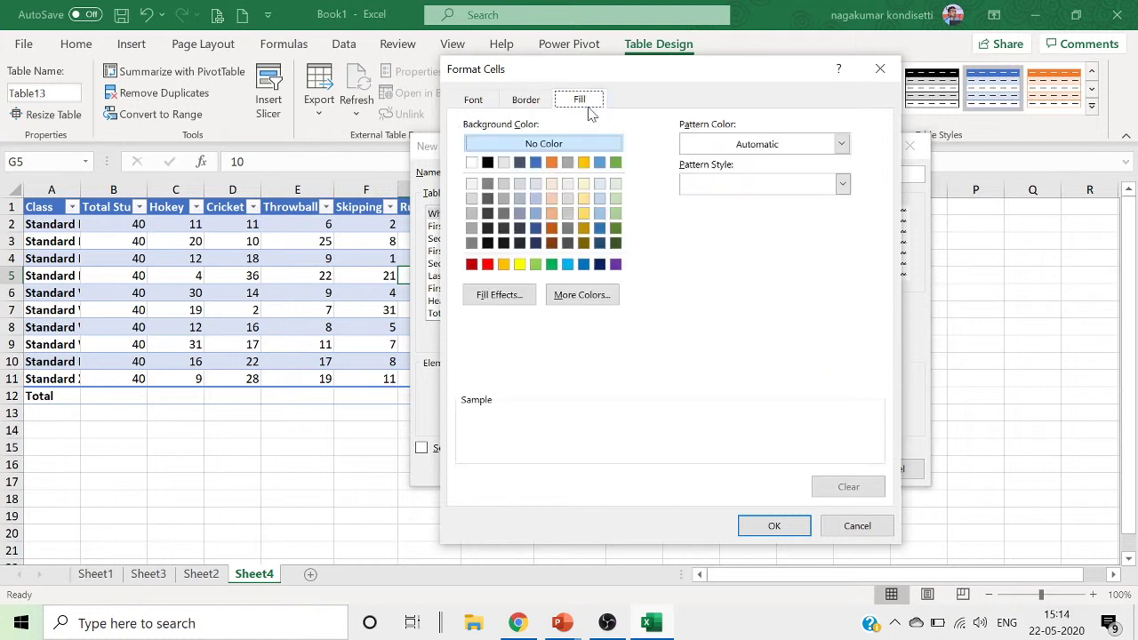
{"action": "left_click", "coordinate": [504, 185]}
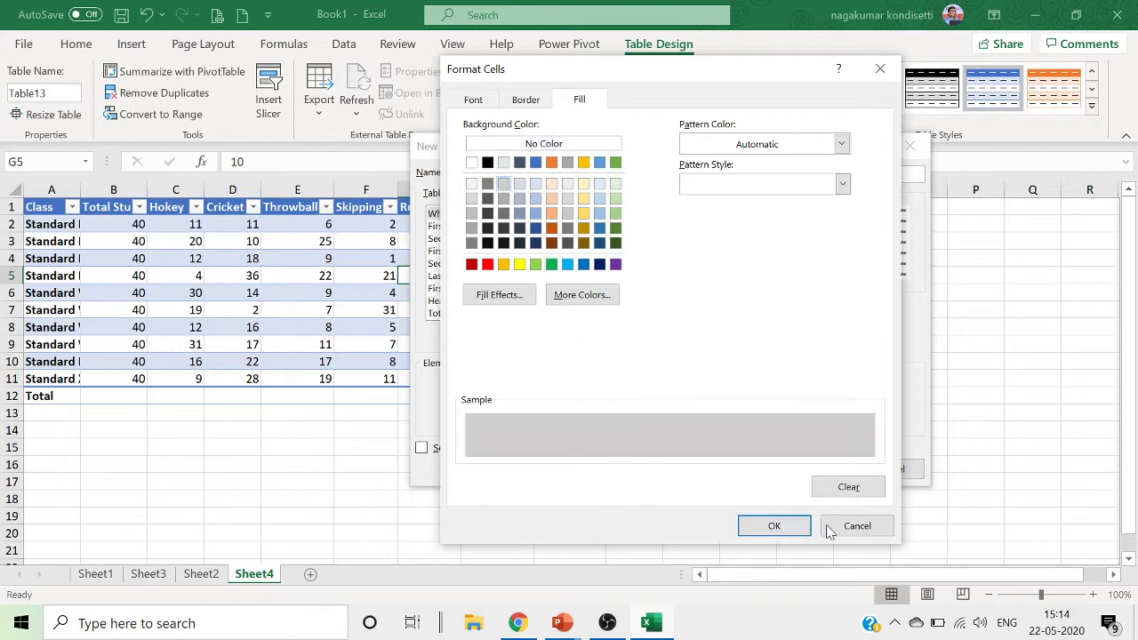
{"action": "left_click", "coordinate": [793, 526]}
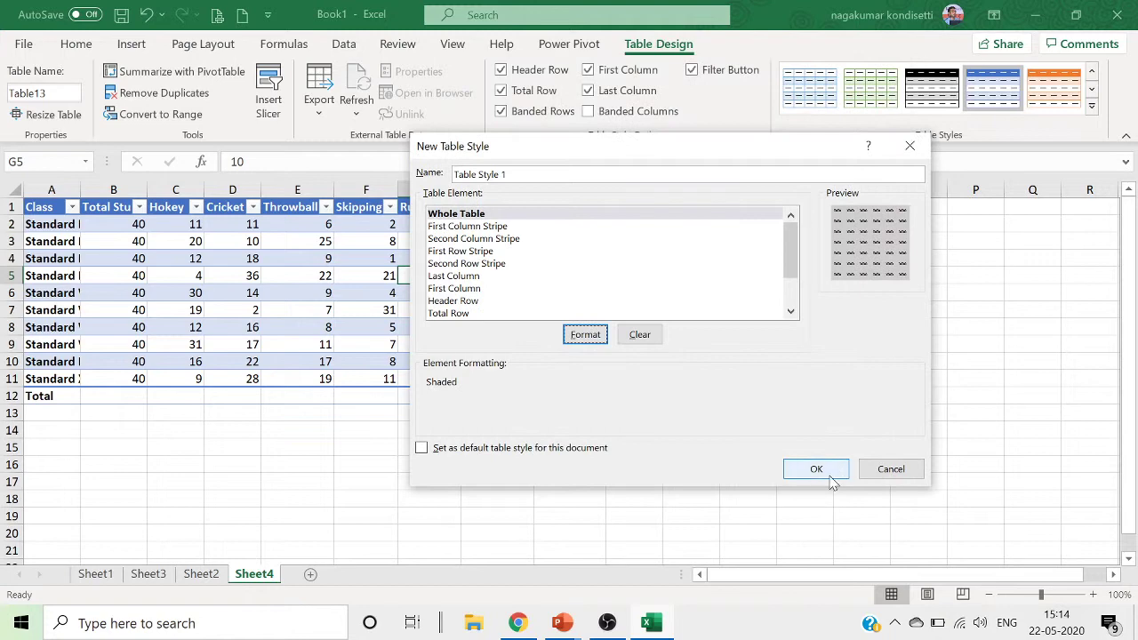
{"action": "left_click", "coordinate": [817, 470]}
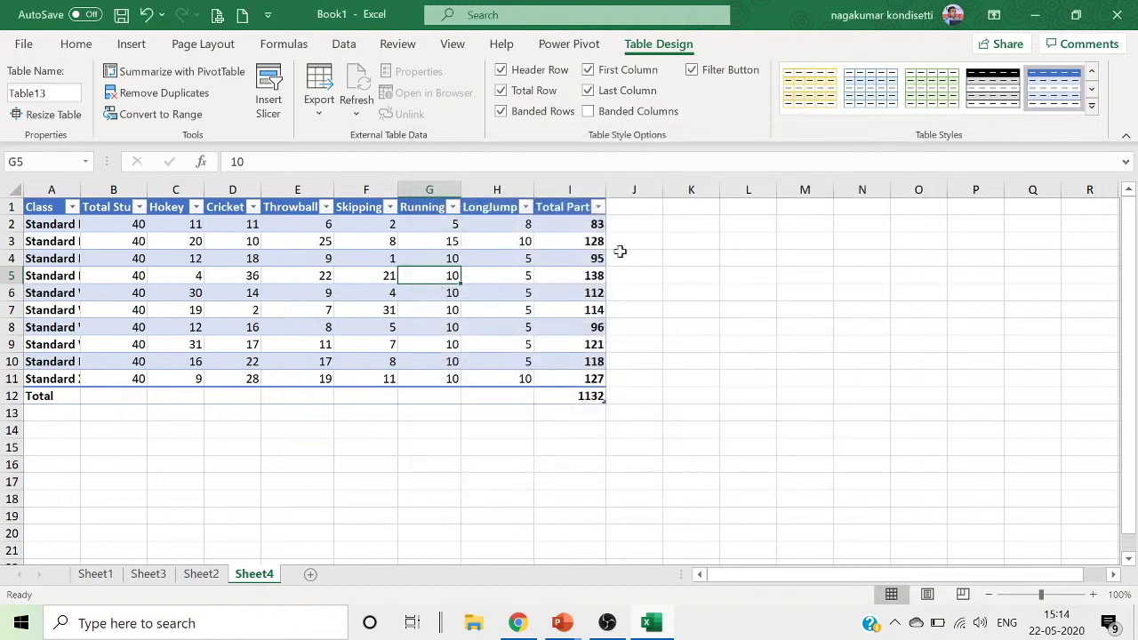
Apply the custom gray table style to the table, and clear the table's style again.
{"action": "left_click", "coordinate": [1093, 107]}
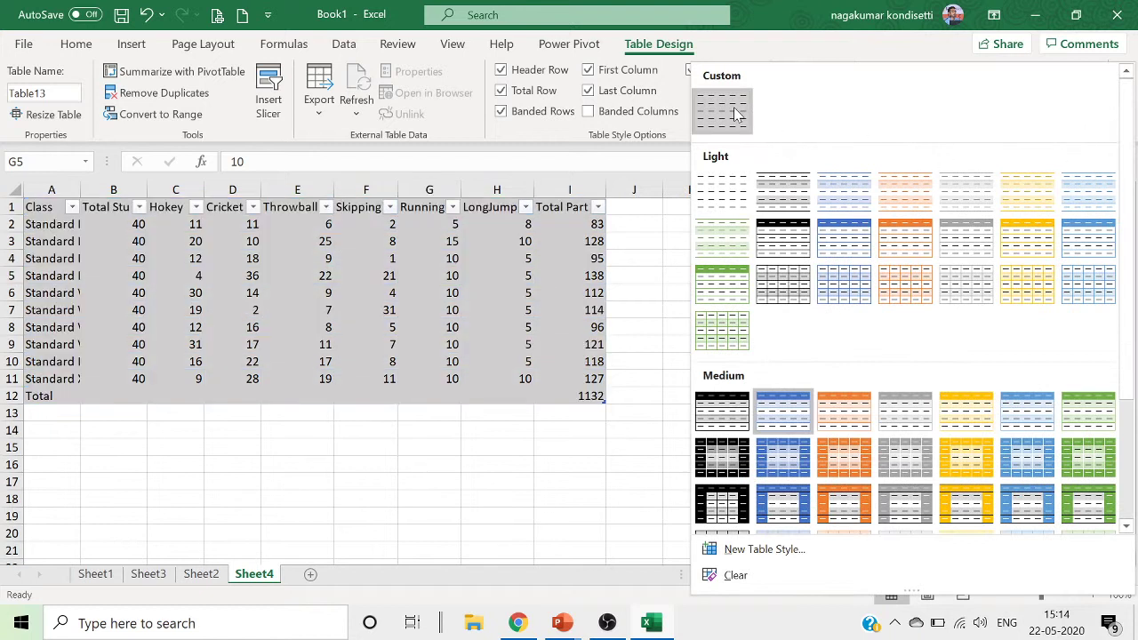
{"action": "left_click", "coordinate": [734, 113]}
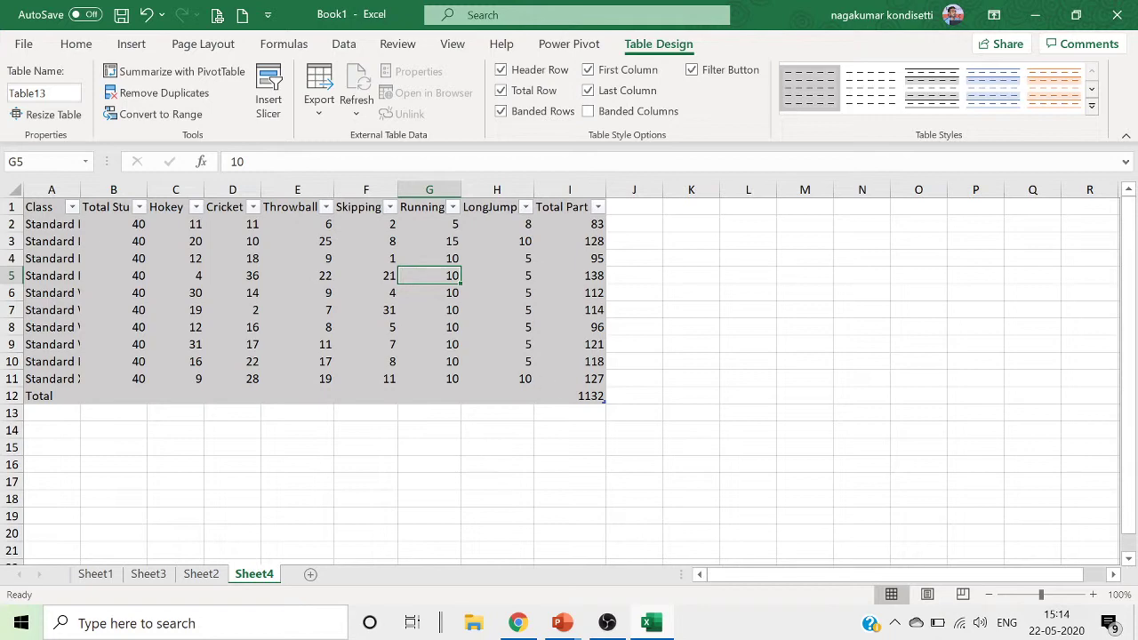
{"action": "left_click", "coordinate": [1093, 107]}
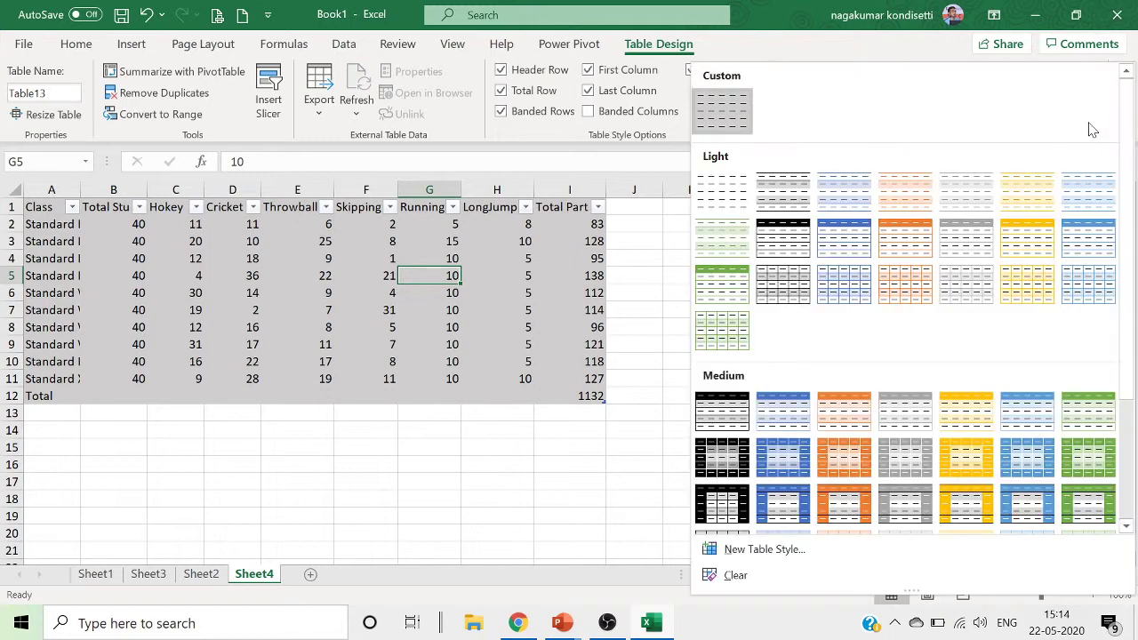
{"action": "left_click", "coordinate": [742, 578]}
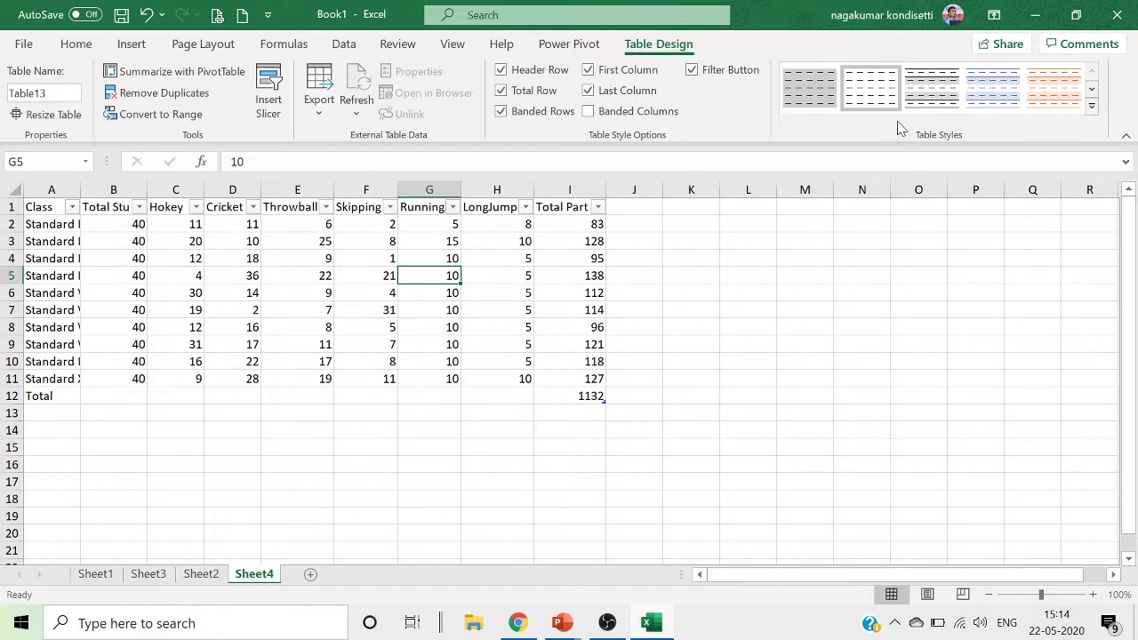
Start another new table style and name it MyStyle.
{"action": "left_click", "coordinate": [1092, 105]}
{"action": "scroll", "coordinate": [943, 422], "scroll_direction": "down", "scroll_amount": 3}
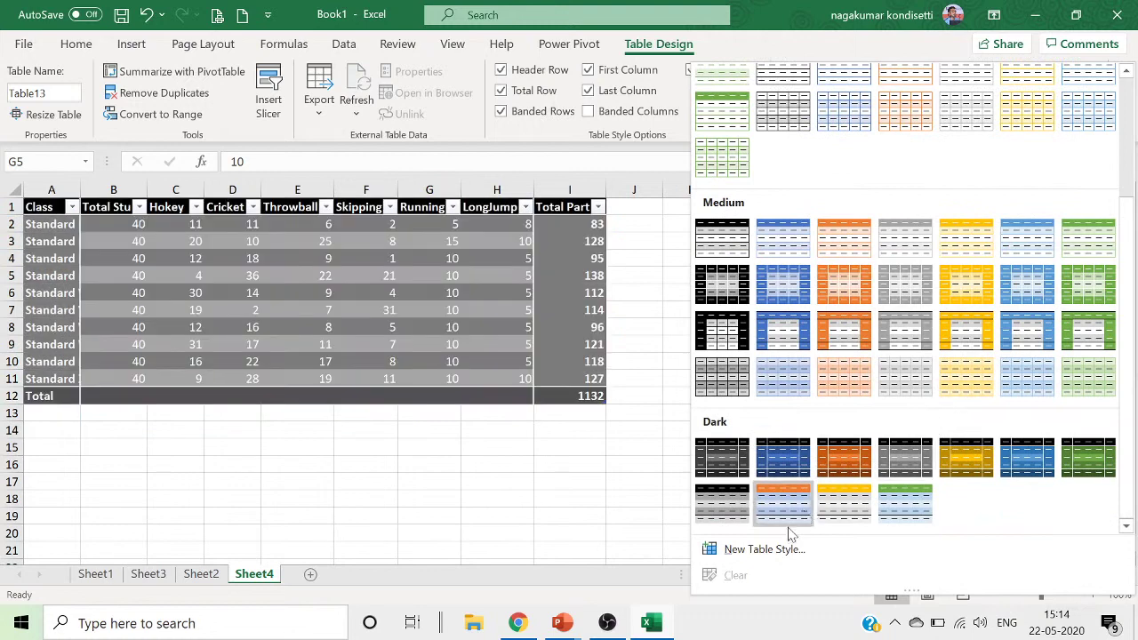
{"action": "left_click", "coordinate": [786, 549]}
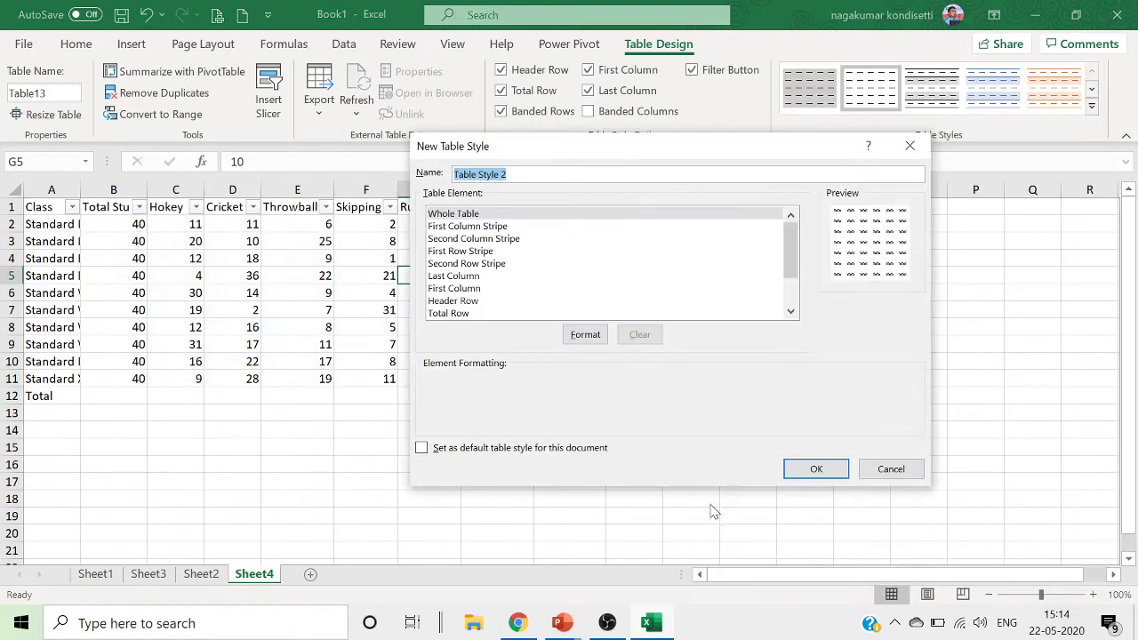
{"action": "key", "text": "BackSpace"}
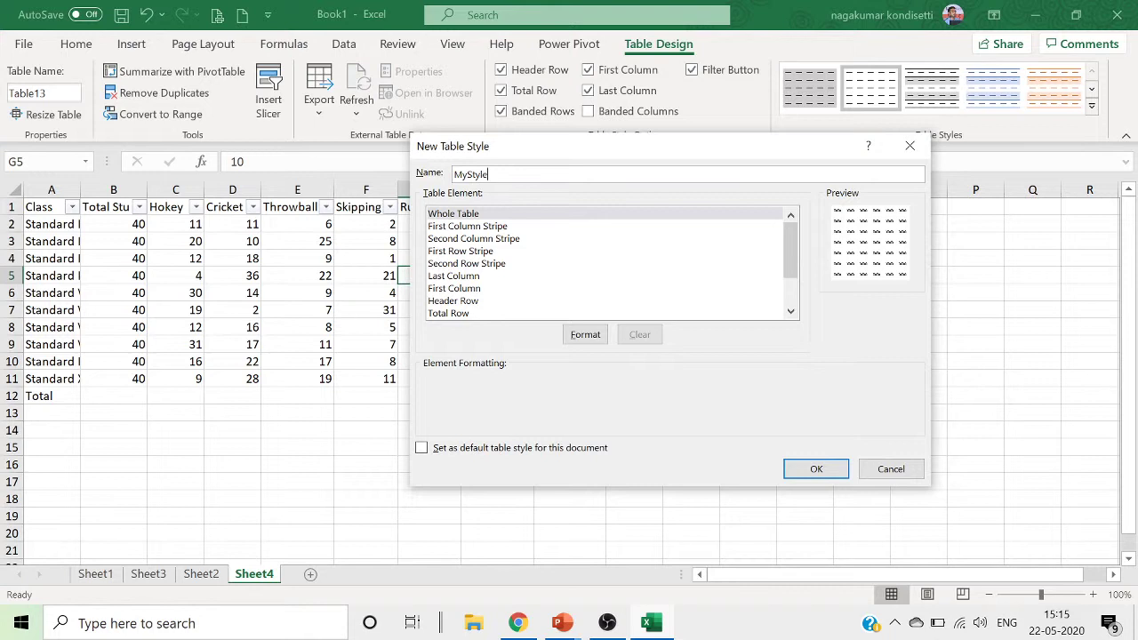
Try stripe sizes 2 and 6 for the First Column Stripe element, and settle on size 3.
{"action": "left_click", "coordinate": [465, 230]}
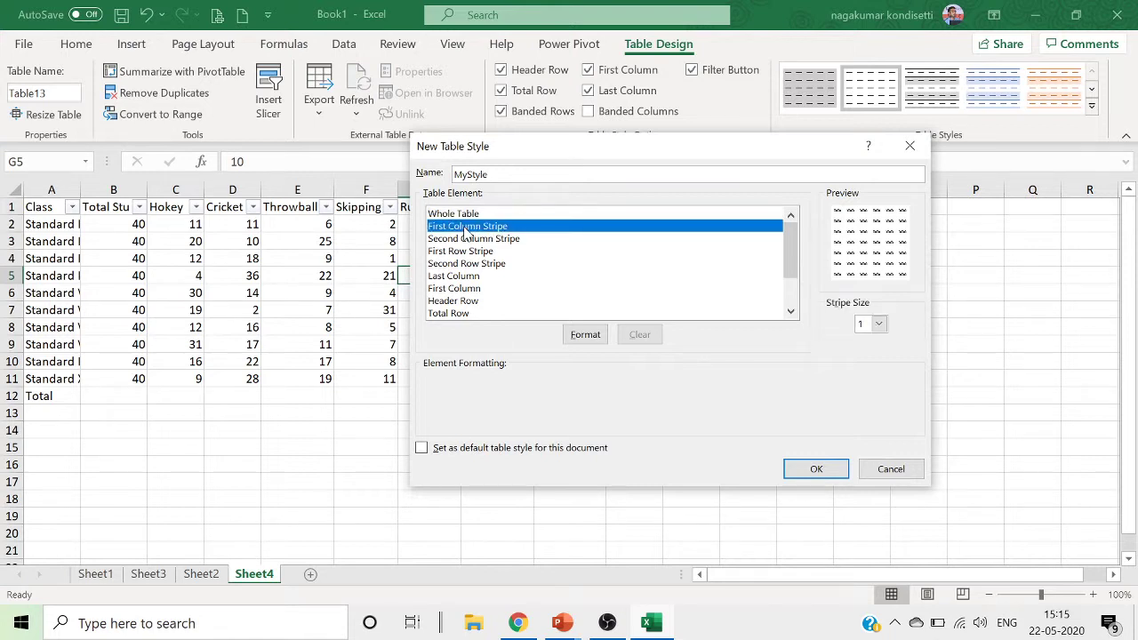
{"action": "left_click", "coordinate": [885, 329]}
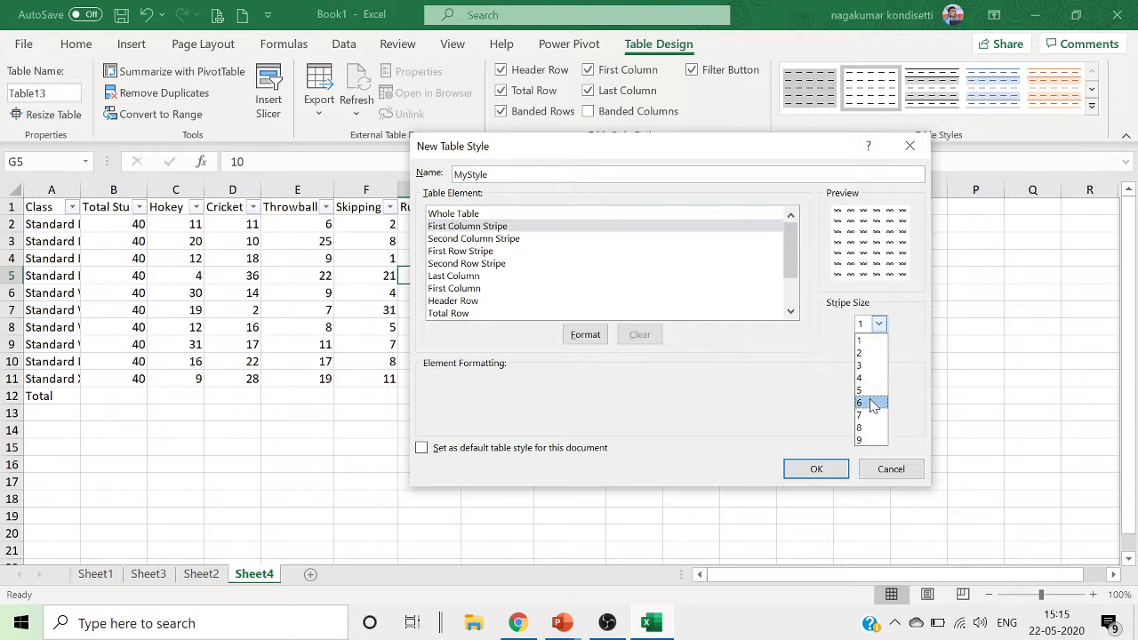
{"action": "left_click", "coordinate": [869, 356]}
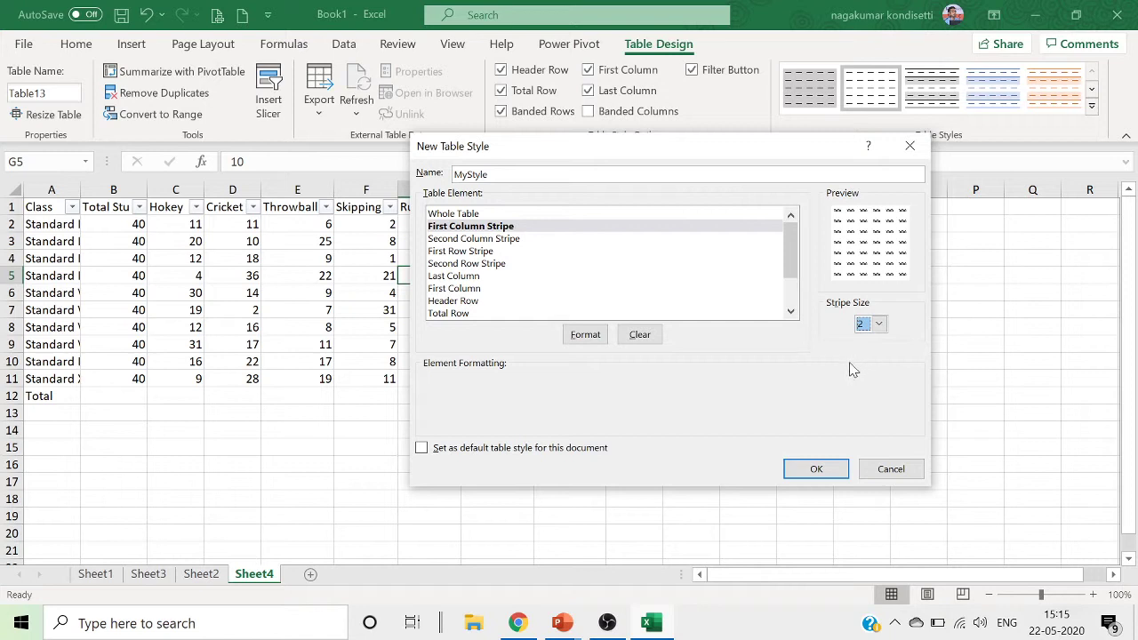
{"action": "left_click", "coordinate": [879, 324]}
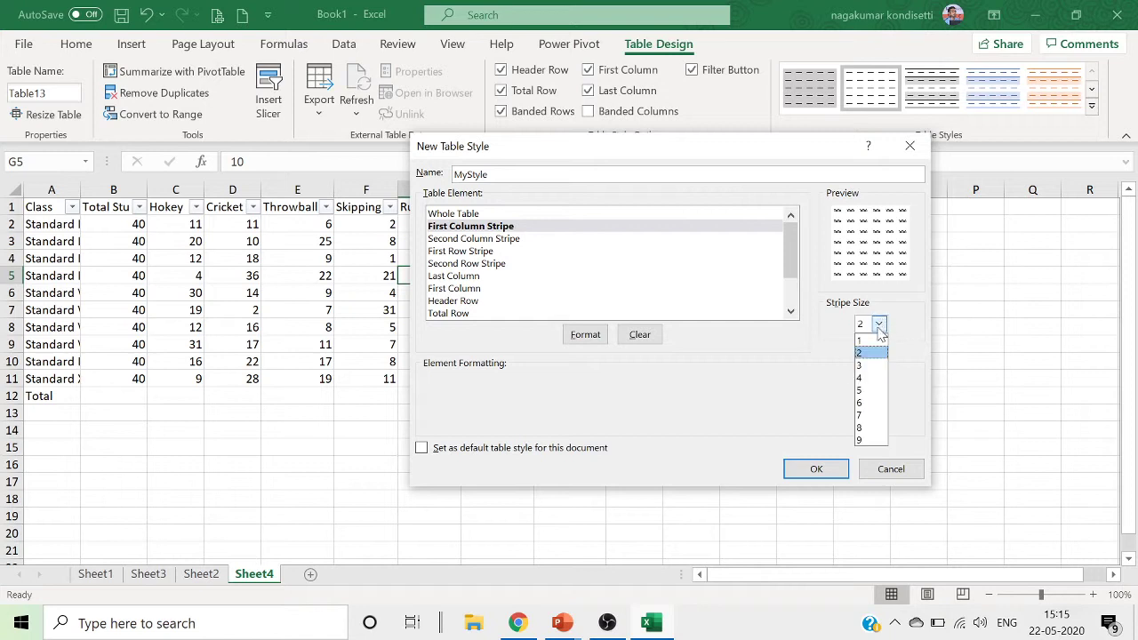
{"action": "left_click", "coordinate": [872, 401]}
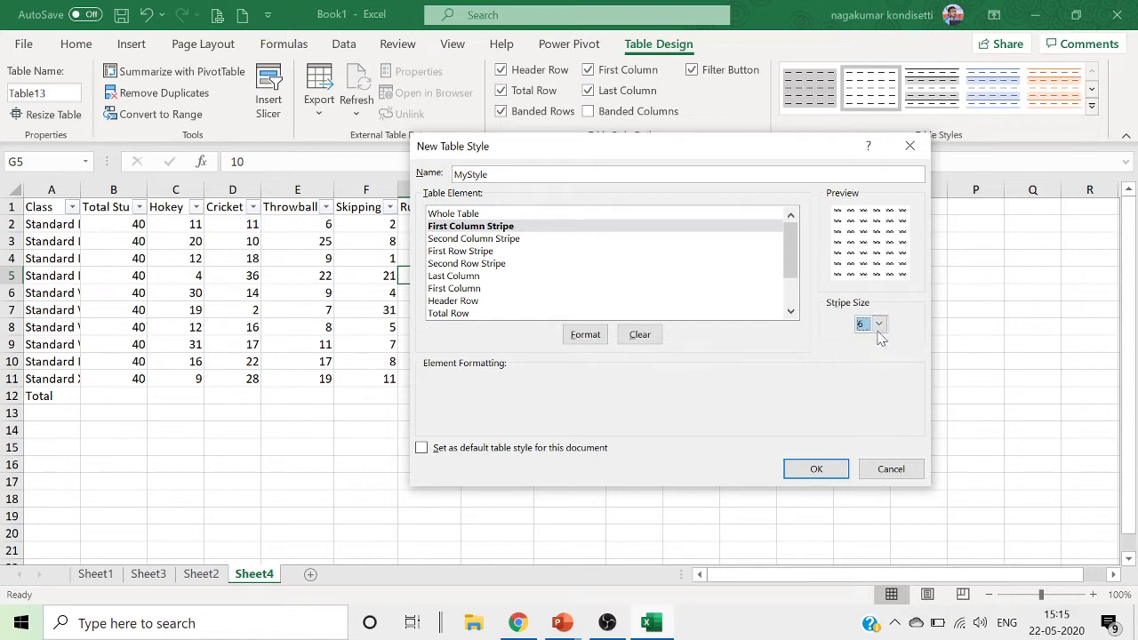
{"action": "left_click", "coordinate": [878, 324]}
{"action": "left_click", "coordinate": [870, 366]}
Give the Second Column Stripe element of MyStyle a light blue background fill.
{"action": "left_click", "coordinate": [505, 240]}
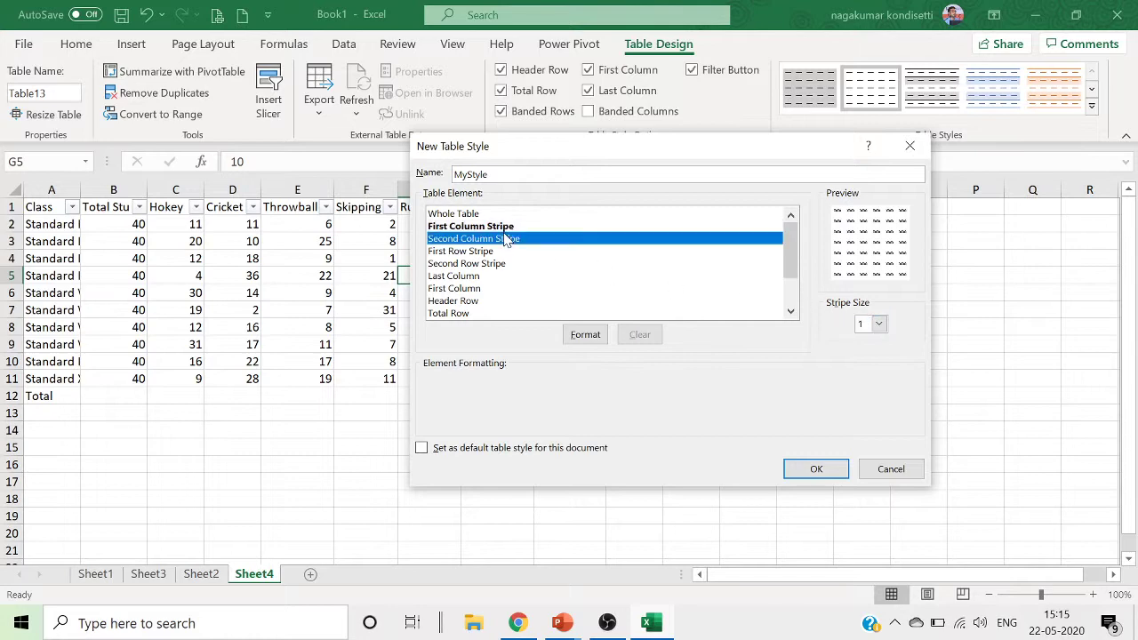
{"action": "left_click", "coordinate": [585, 334]}
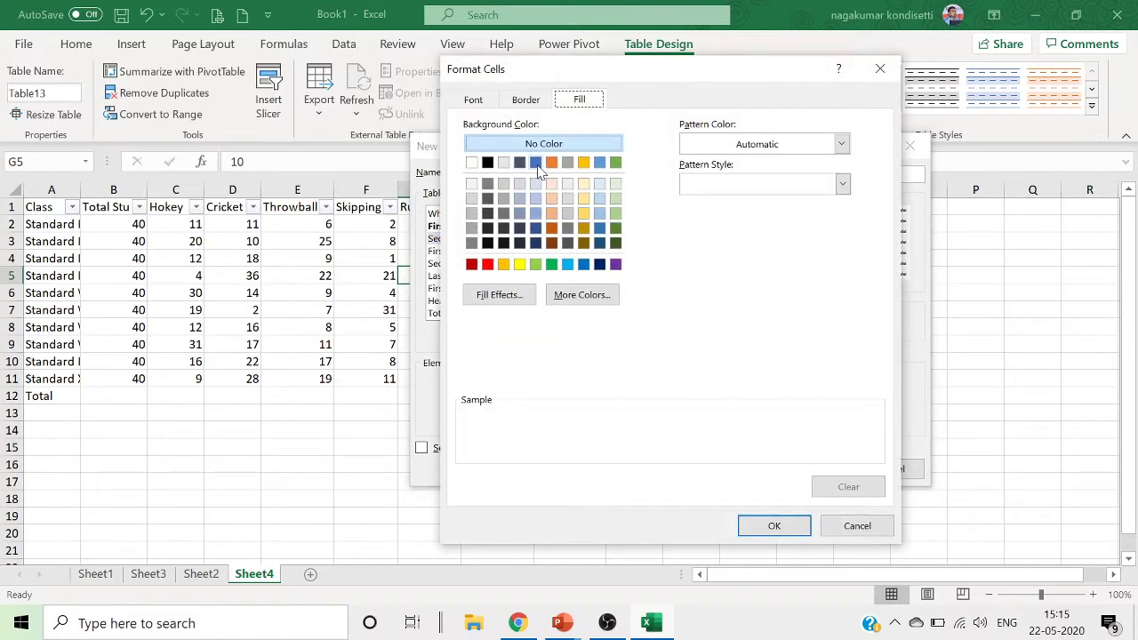
{"action": "left_click", "coordinate": [536, 162]}
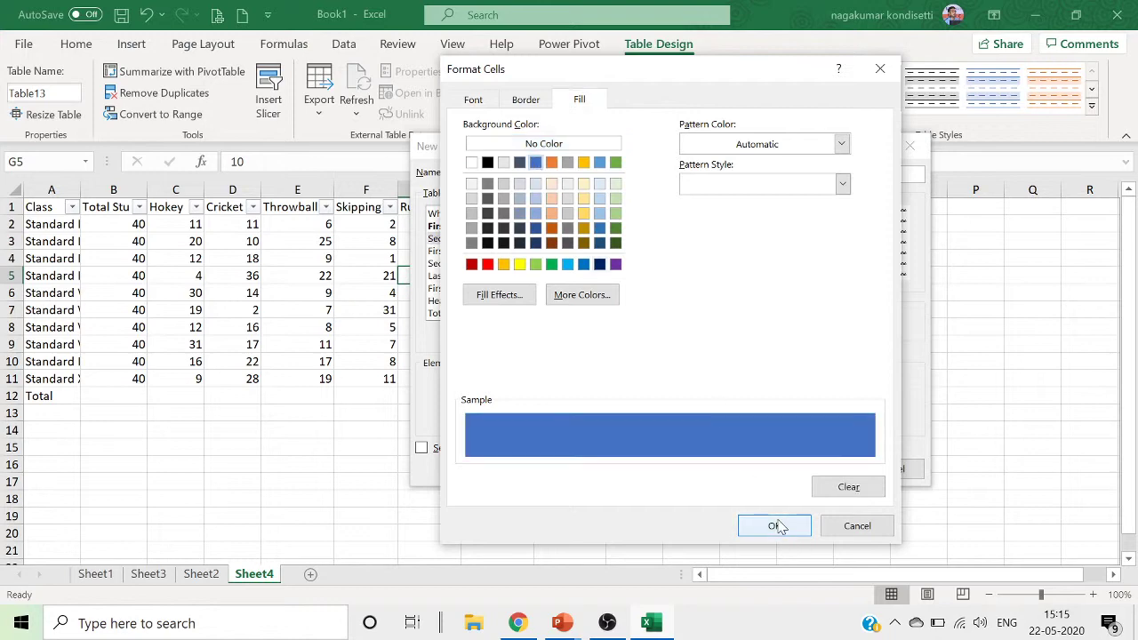
{"action": "left_click", "coordinate": [534, 197]}
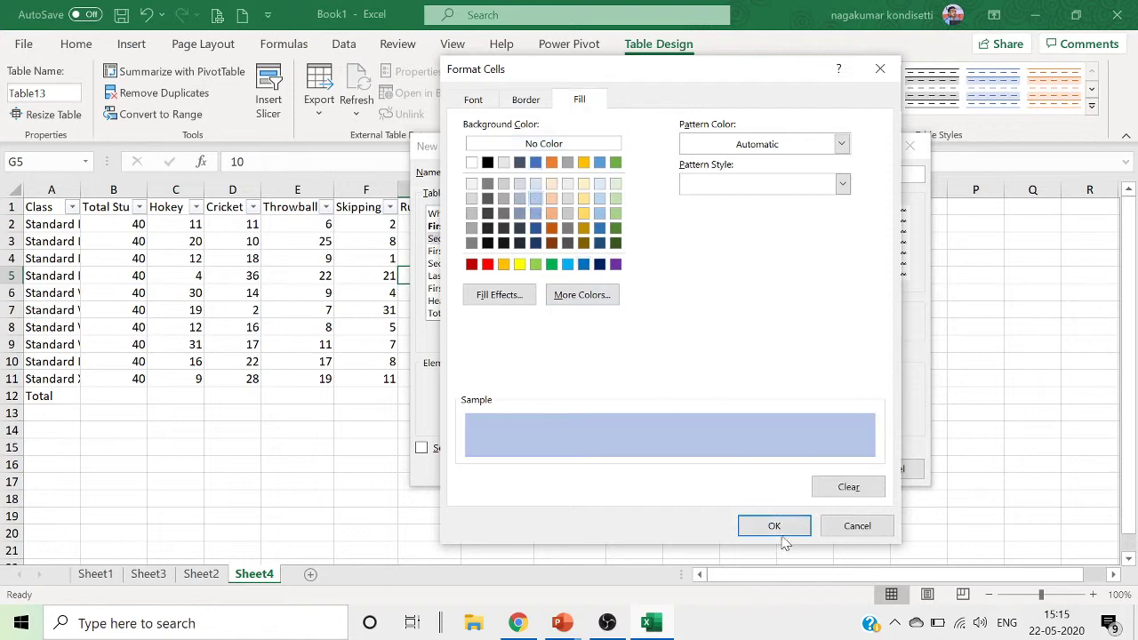
{"action": "left_click", "coordinate": [775, 527]}
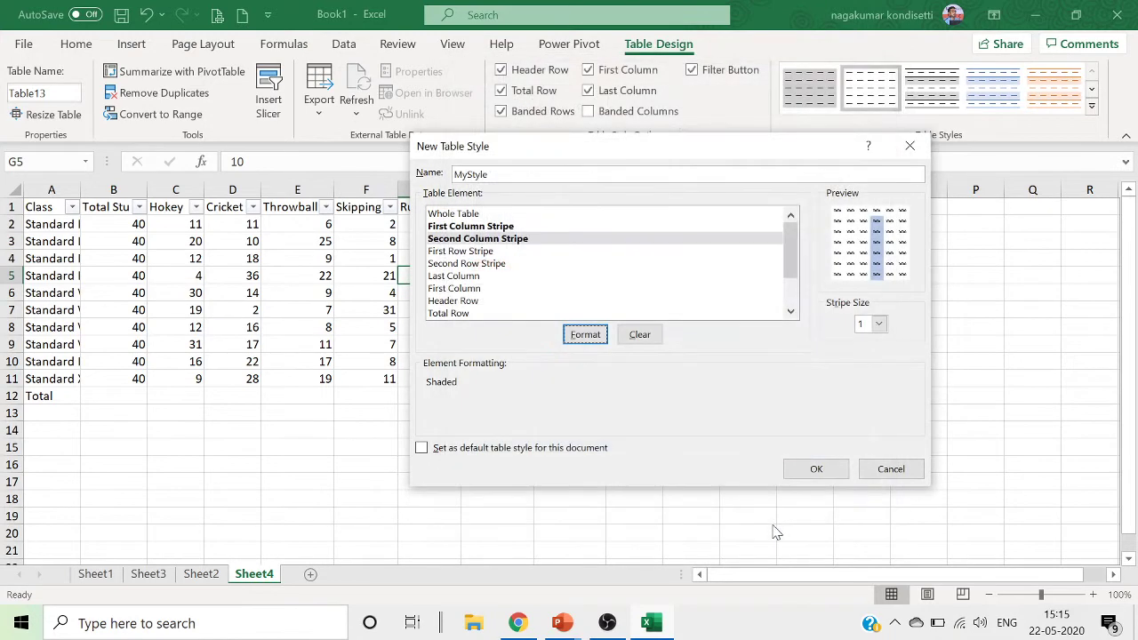
Give the First Column element of MyStyle a medium blue background fill.
{"action": "left_click", "coordinate": [485, 255]}
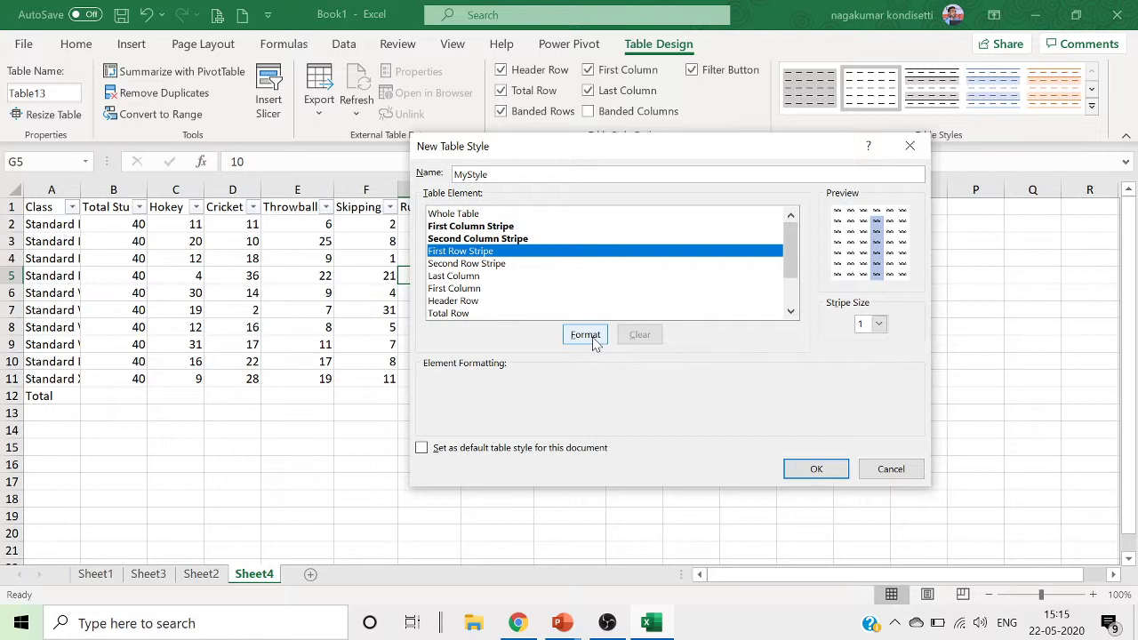
{"action": "left_click", "coordinate": [472, 290]}
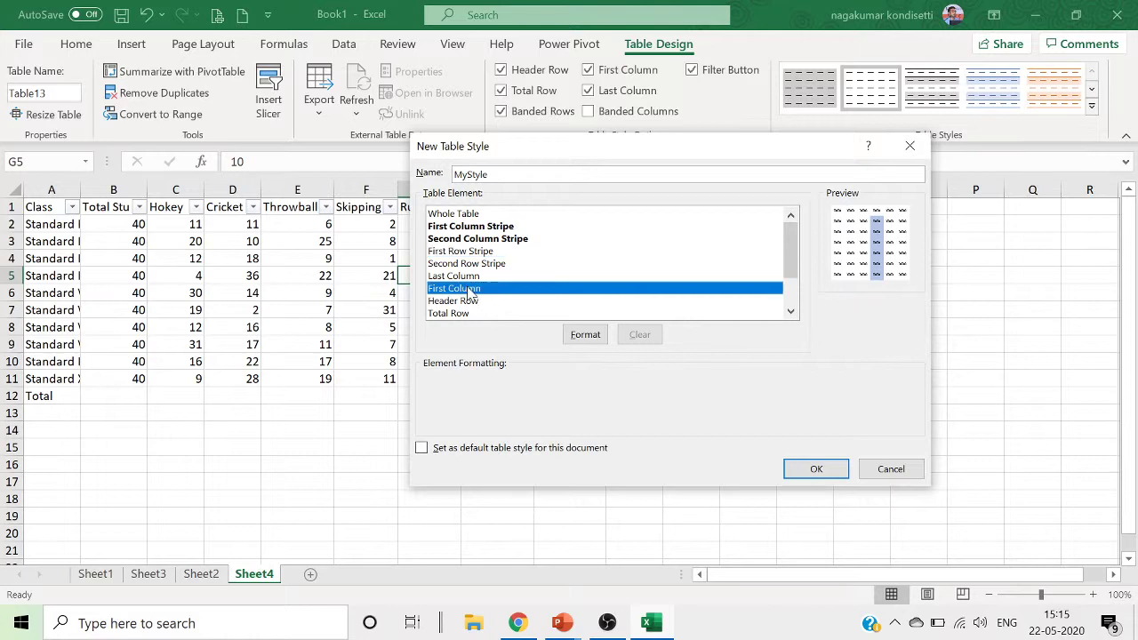
{"action": "left_click", "coordinate": [585, 337]}
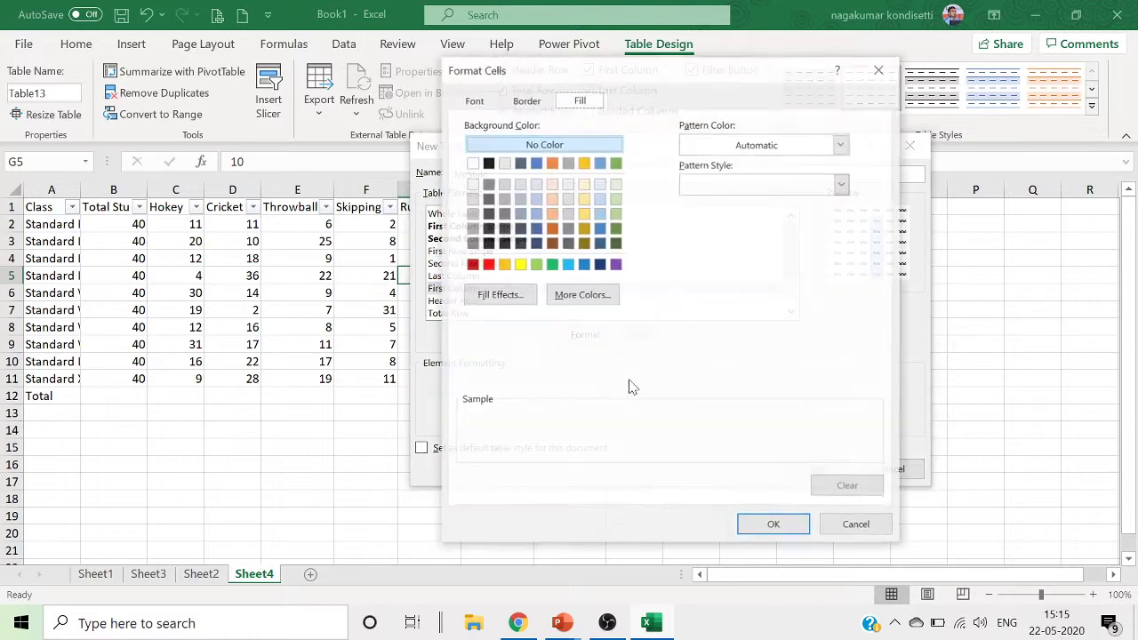
{"action": "left_click", "coordinate": [536, 214]}
{"action": "left_click", "coordinate": [775, 528]}
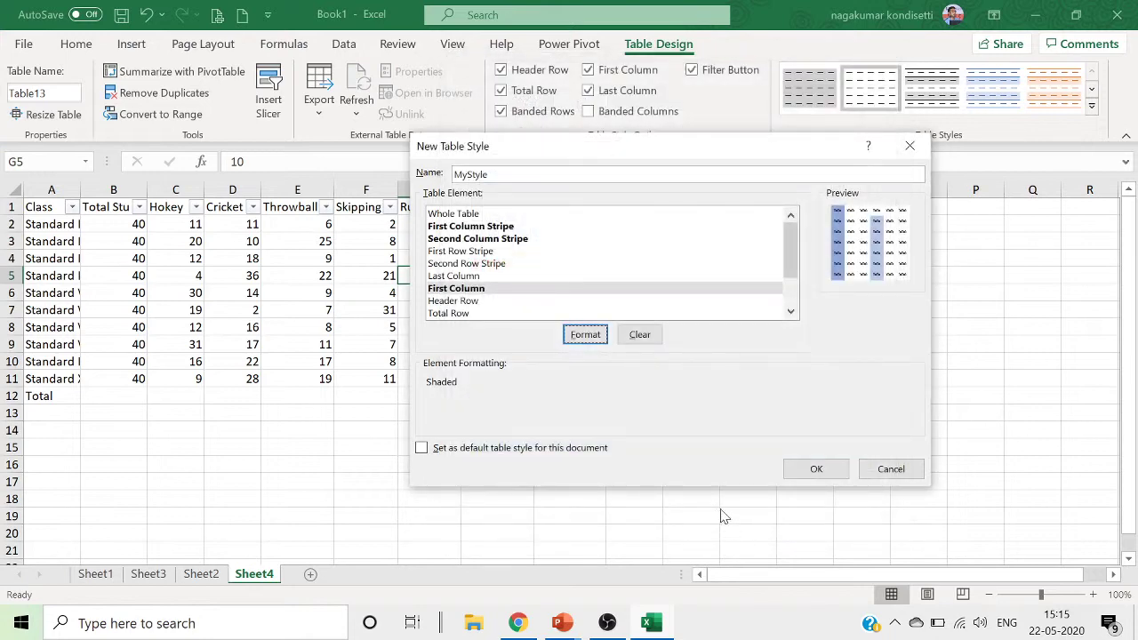
Give the First Row Stripe element of MyStyle a very light orange background fill.
{"action": "left_click", "coordinate": [480, 253]}
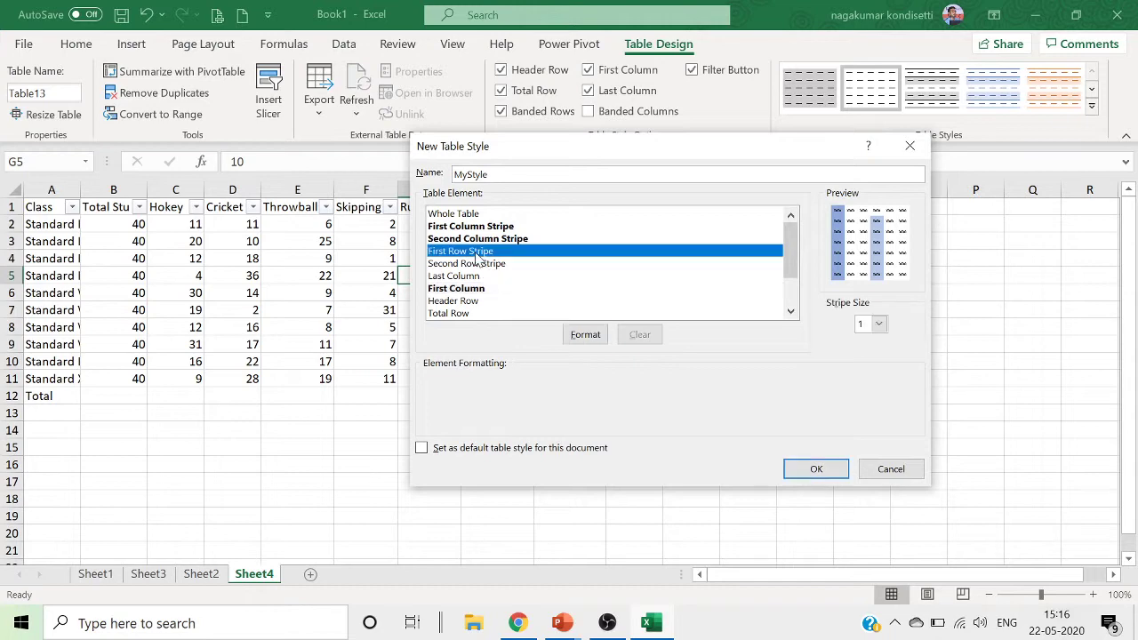
{"action": "left_click", "coordinate": [583, 336]}
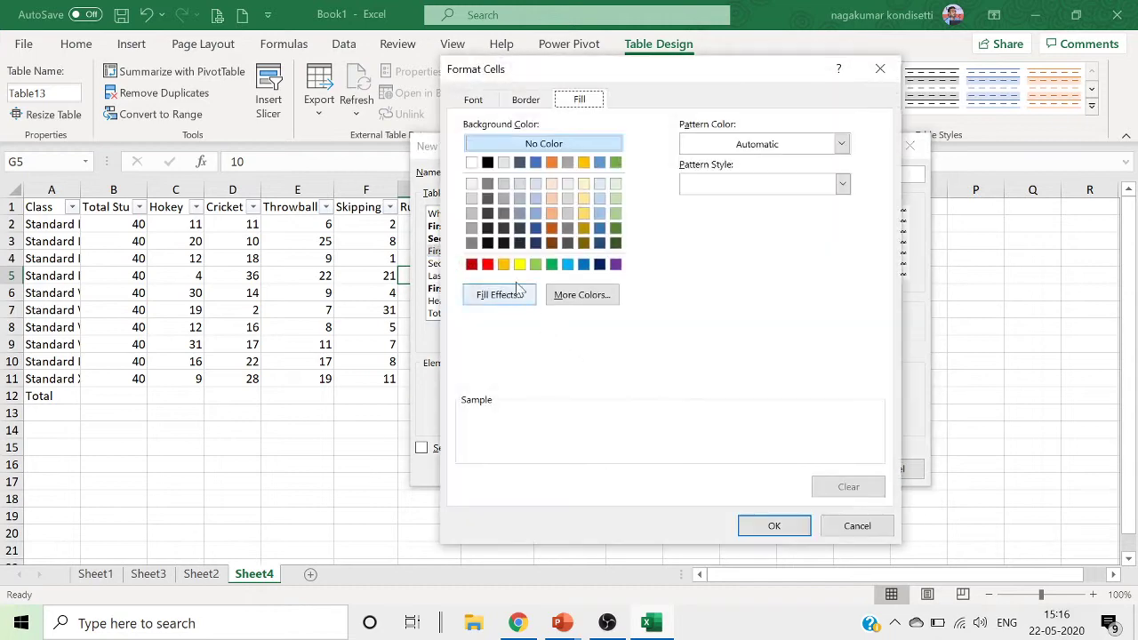
{"action": "left_click", "coordinate": [552, 183]}
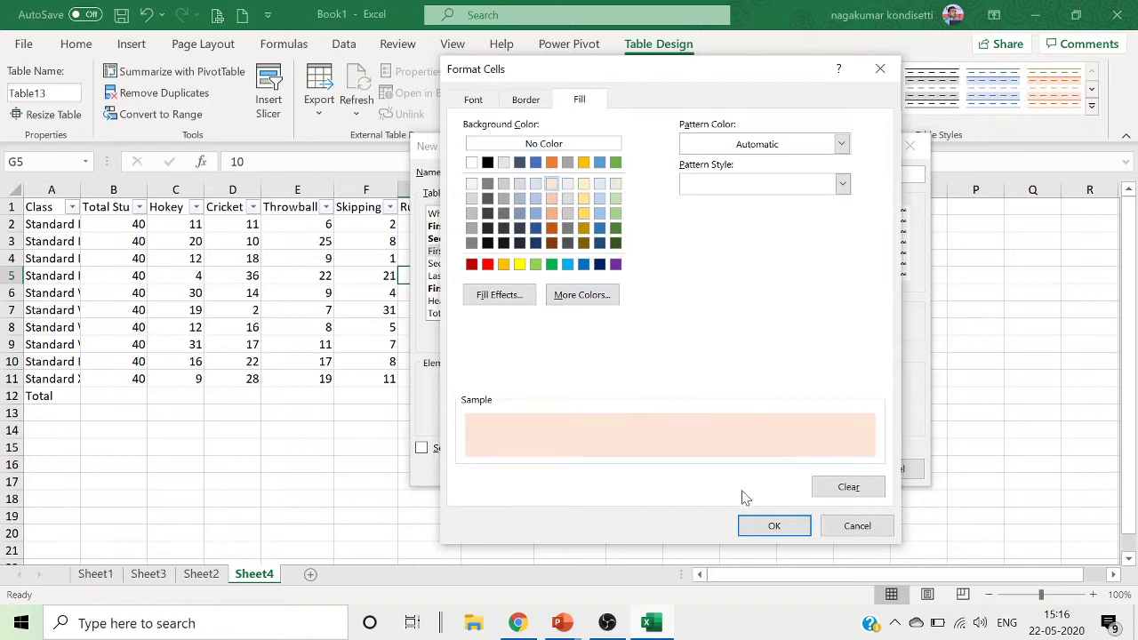
{"action": "left_click", "coordinate": [774, 525]}
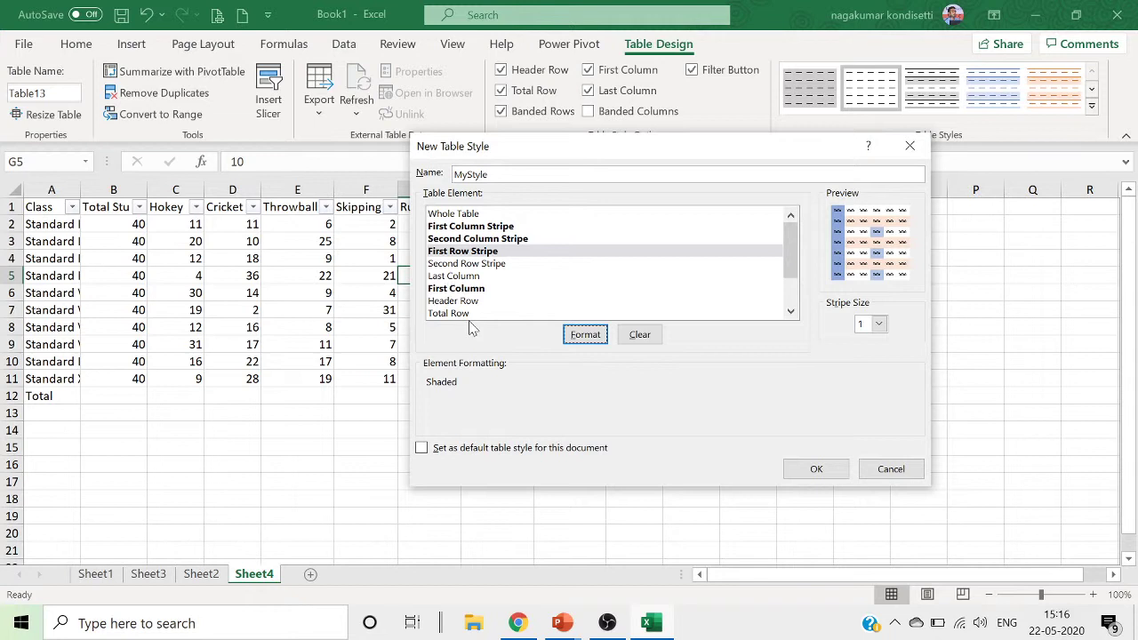
Look through the remaining table elements, save MyStyle and apply it to the table.
{"action": "scroll", "coordinate": [467, 309], "scroll_direction": "down", "scroll_amount": 2}
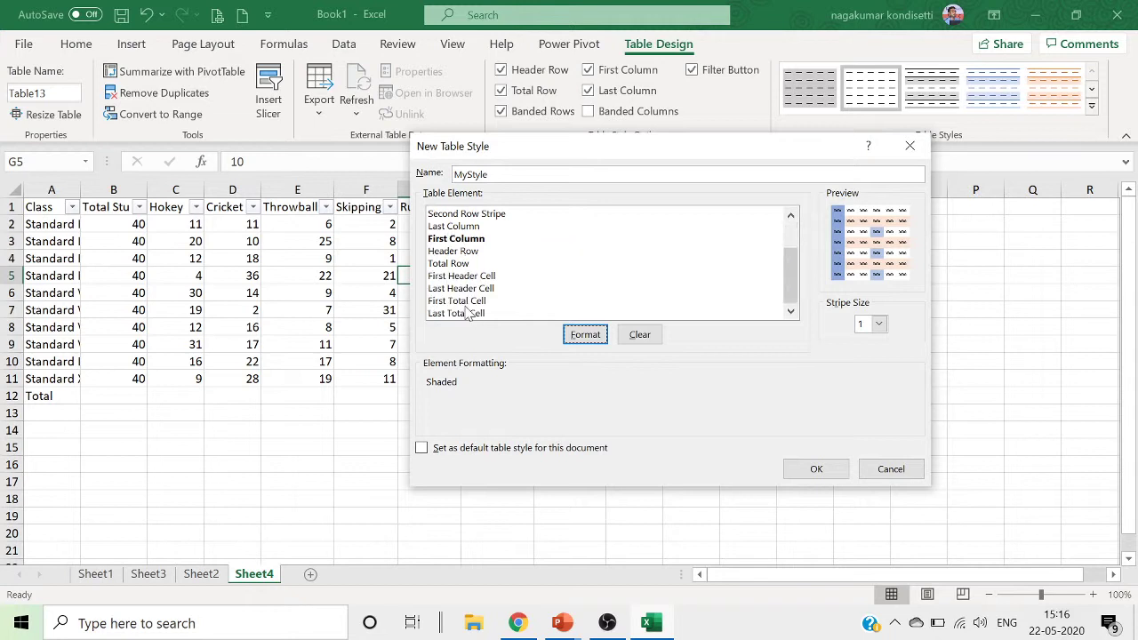
{"action": "scroll", "coordinate": [461, 214], "scroll_direction": "up", "scroll_amount": 2}
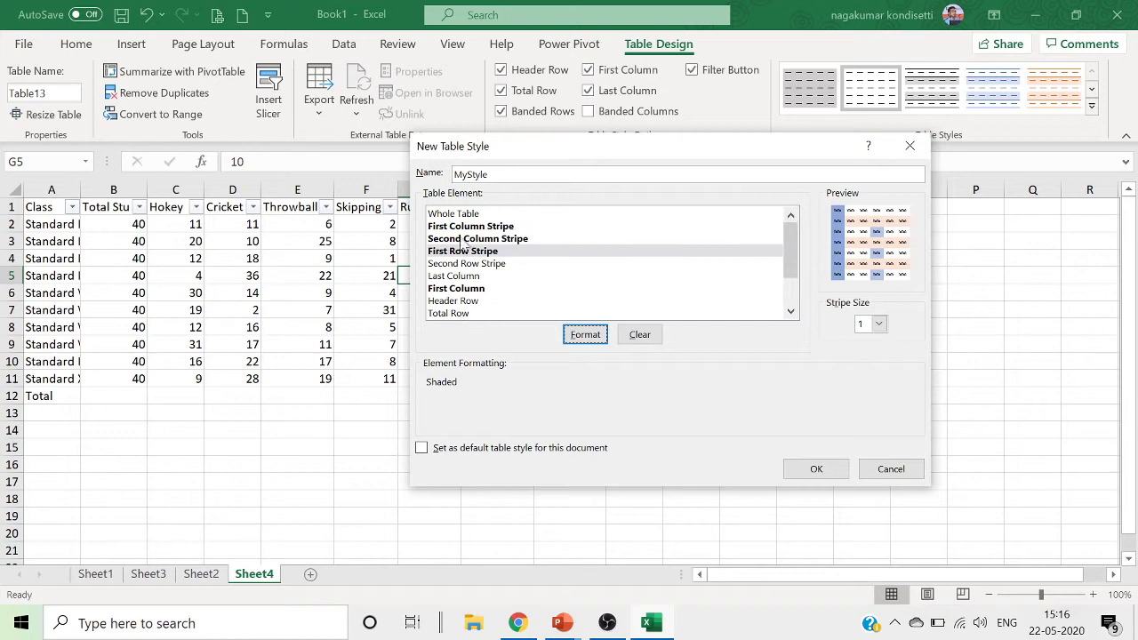
{"action": "left_click", "coordinate": [832, 469]}
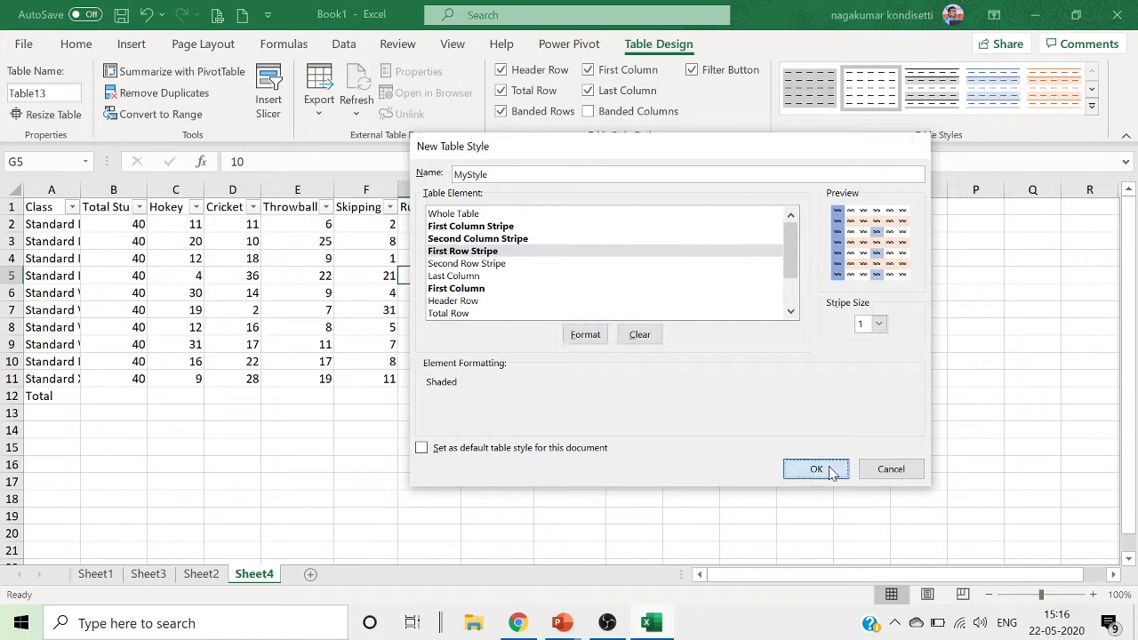
{"action": "left_click", "coordinate": [809, 87]}
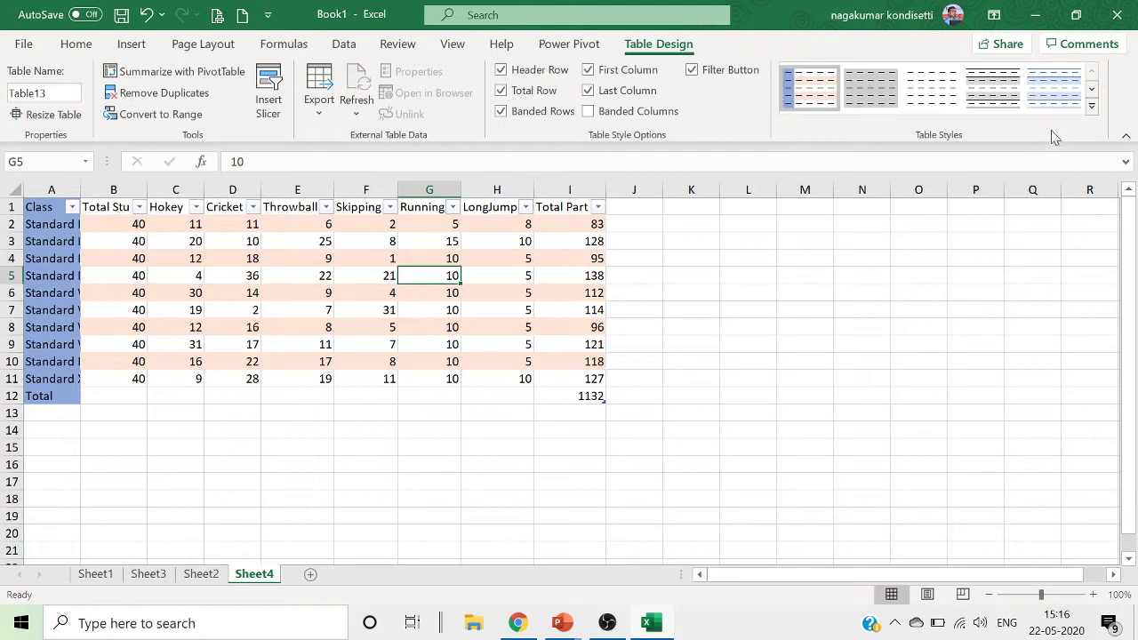
Start a new table style and give its Whole Table element a medium blue-grey fill pattern color.
{"action": "left_click", "coordinate": [1092, 106]}
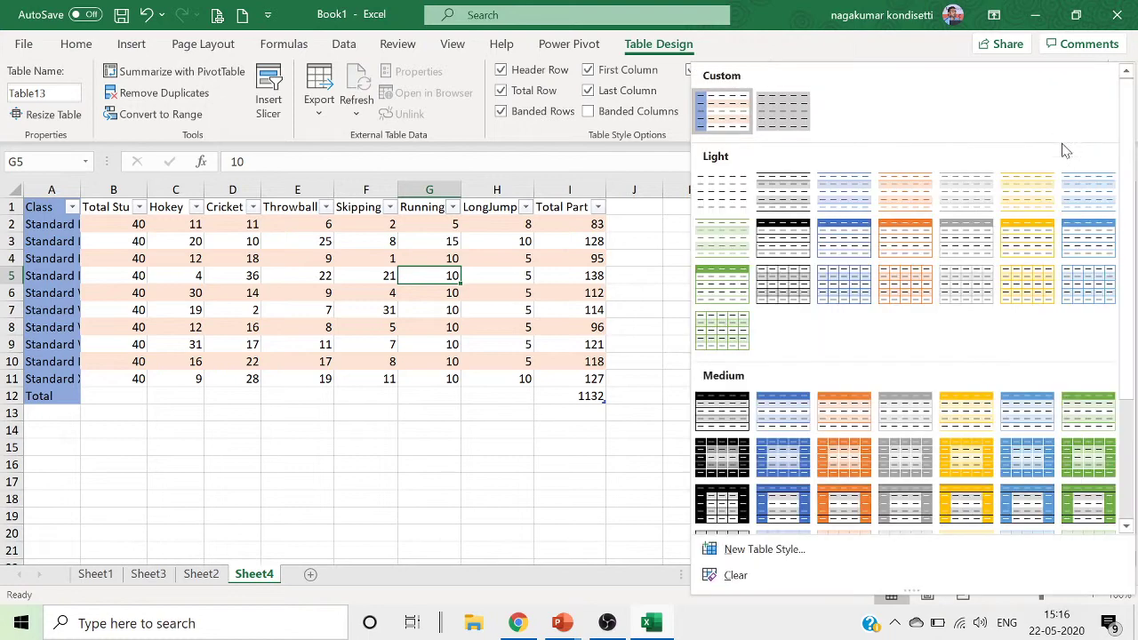
{"action": "left_click", "coordinate": [751, 552]}
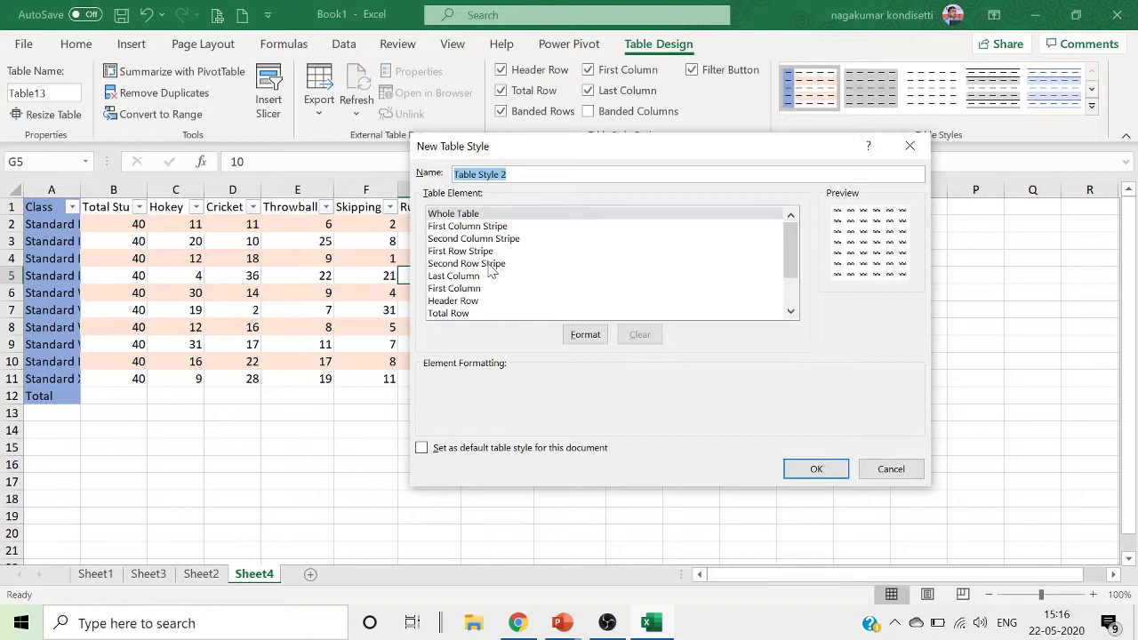
{"action": "scroll", "coordinate": [486, 309], "scroll_direction": "down", "scroll_amount": 1}
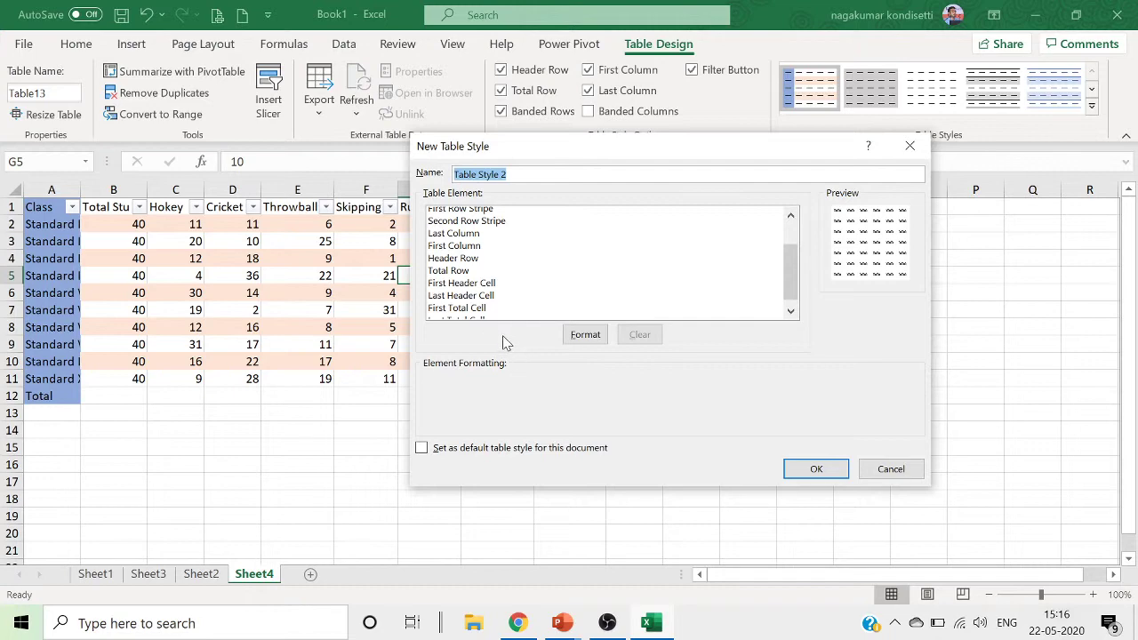
{"action": "left_click", "coordinate": [587, 335]}
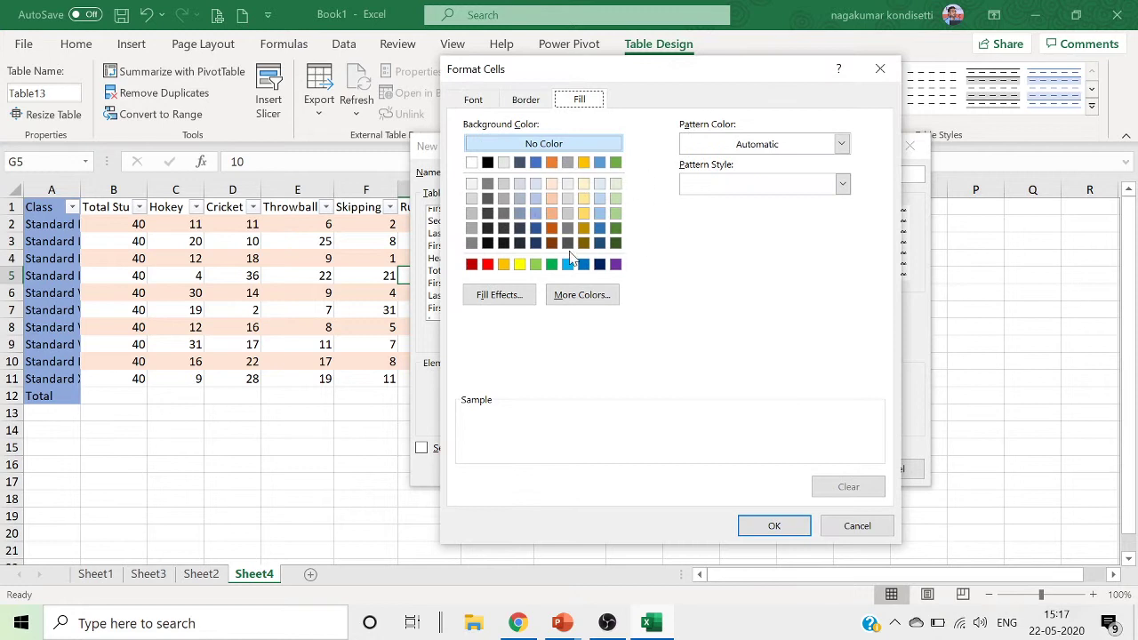
{"action": "left_click", "coordinate": [843, 145]}
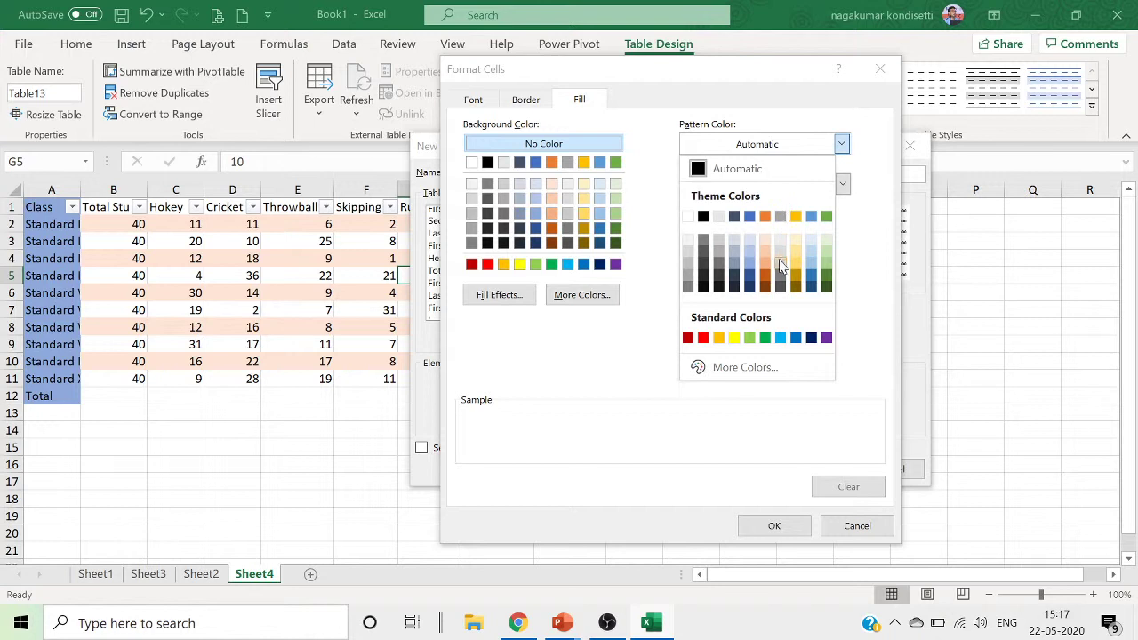
{"action": "left_click", "coordinate": [735, 270]}
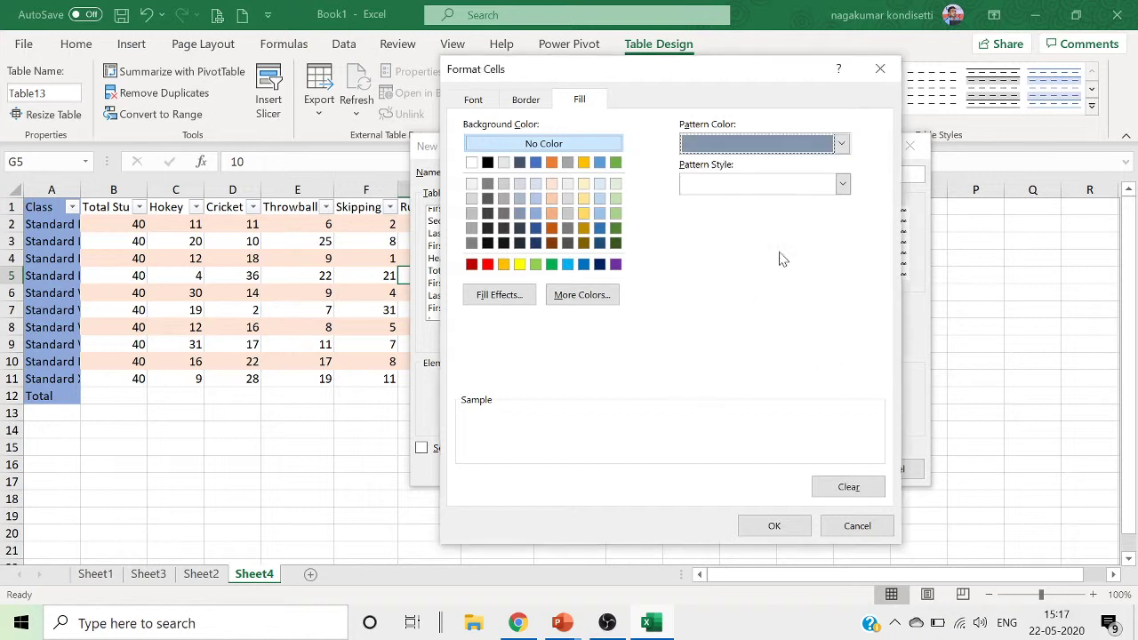
{"action": "left_click", "coordinate": [801, 527]}
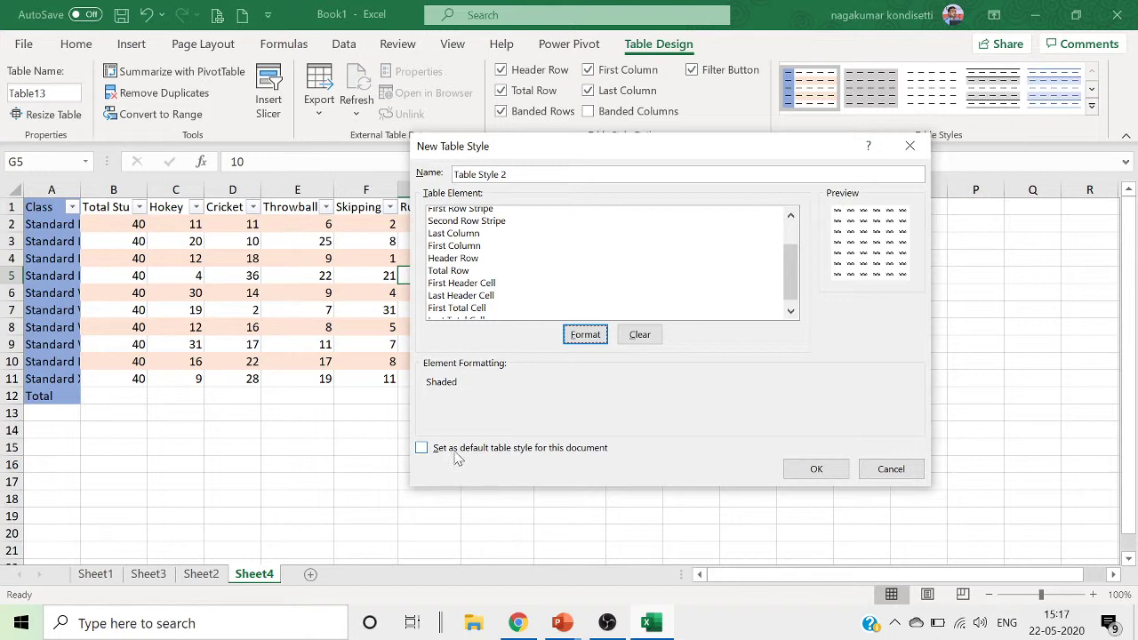
Make the new style the default table style for this document and save it.
{"action": "left_click", "coordinate": [564, 452]}
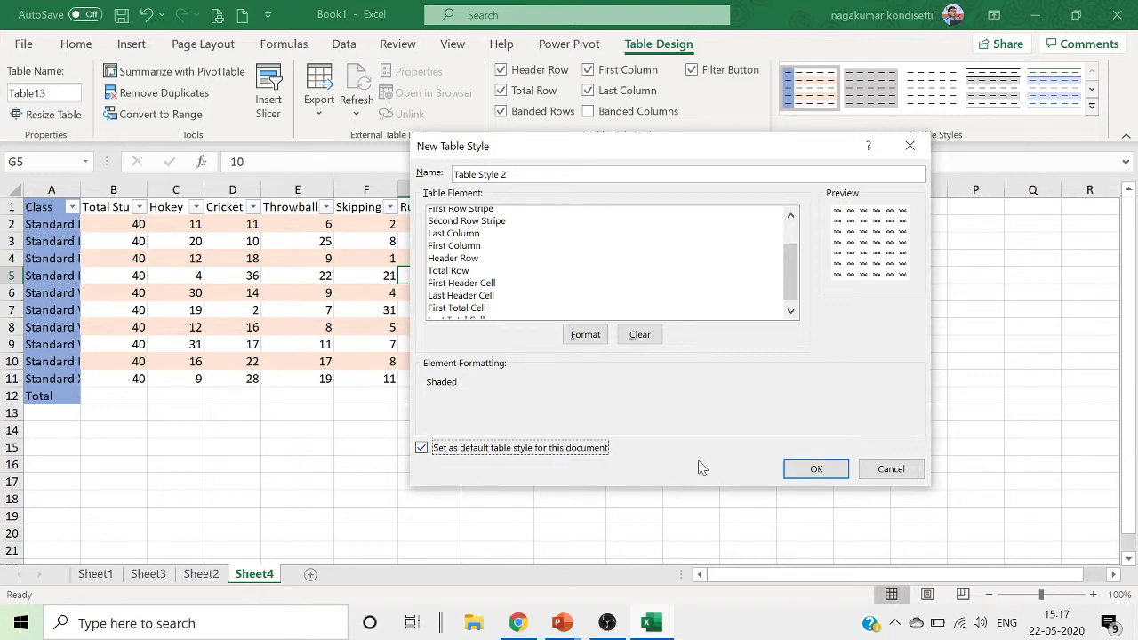
{"action": "left_click", "coordinate": [811, 471]}
{"action": "left_click", "coordinate": [375, 417]}
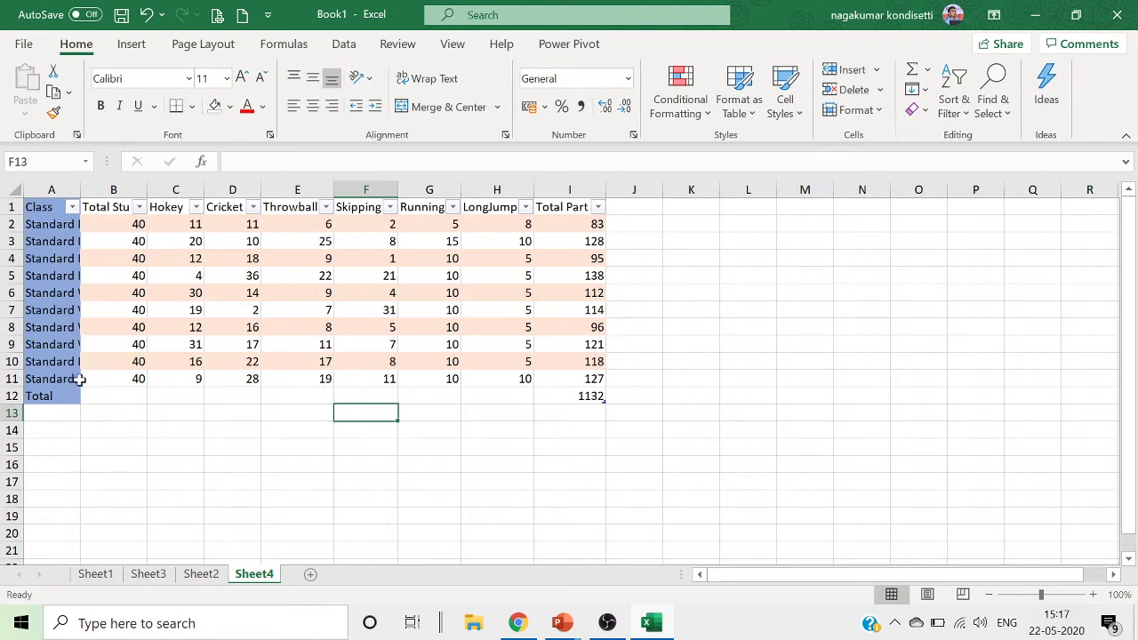
Copy the range A6:I12 and paste only its values starting at cell A17.
{"action": "left_click_drag", "start_coordinate": [45, 296], "coordinate": [567, 398]}
{"action": "left_click", "coordinate": [134, 45]}
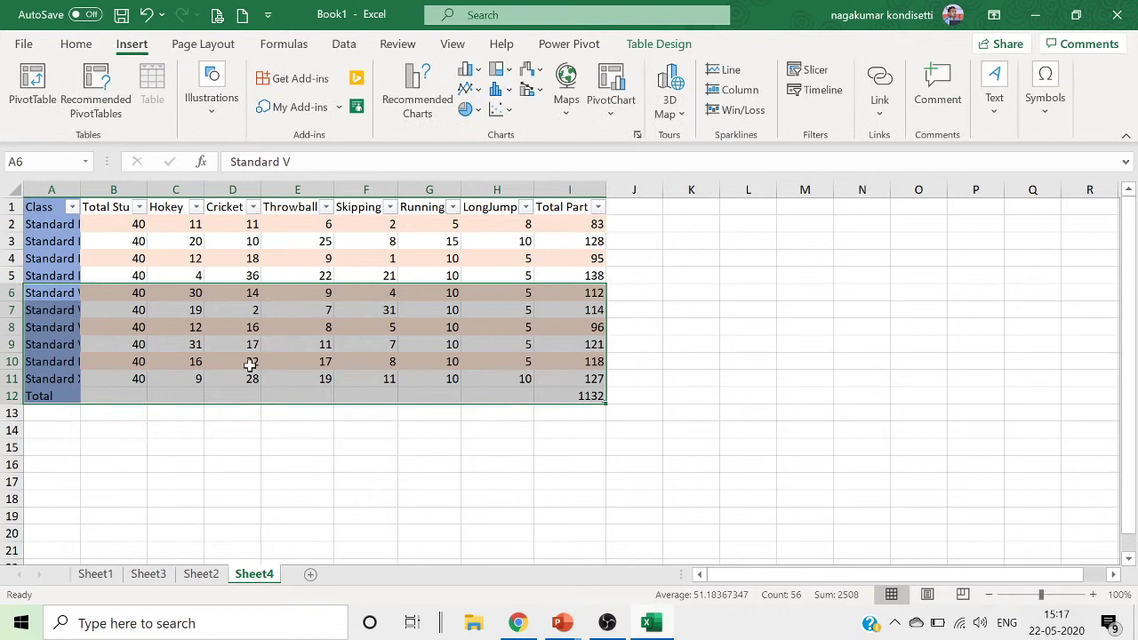
{"action": "key", "text": "ctrl+c"}
{"action": "left_click", "coordinate": [65, 482]}
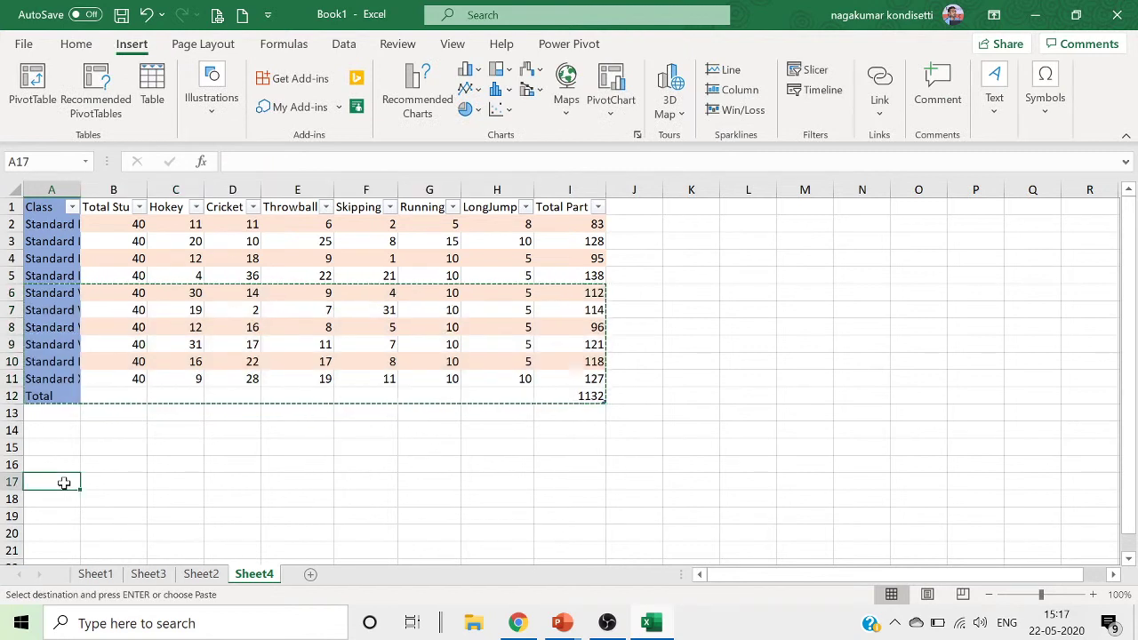
{"action": "right_click", "coordinate": [64, 482]}
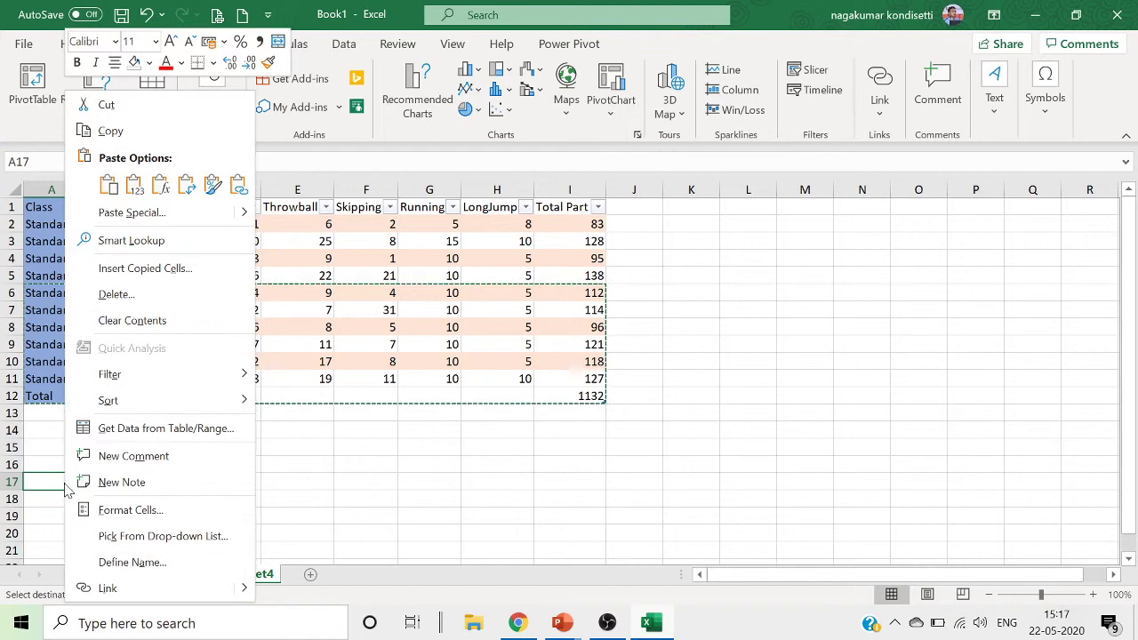
{"action": "left_click", "coordinate": [133, 184]}
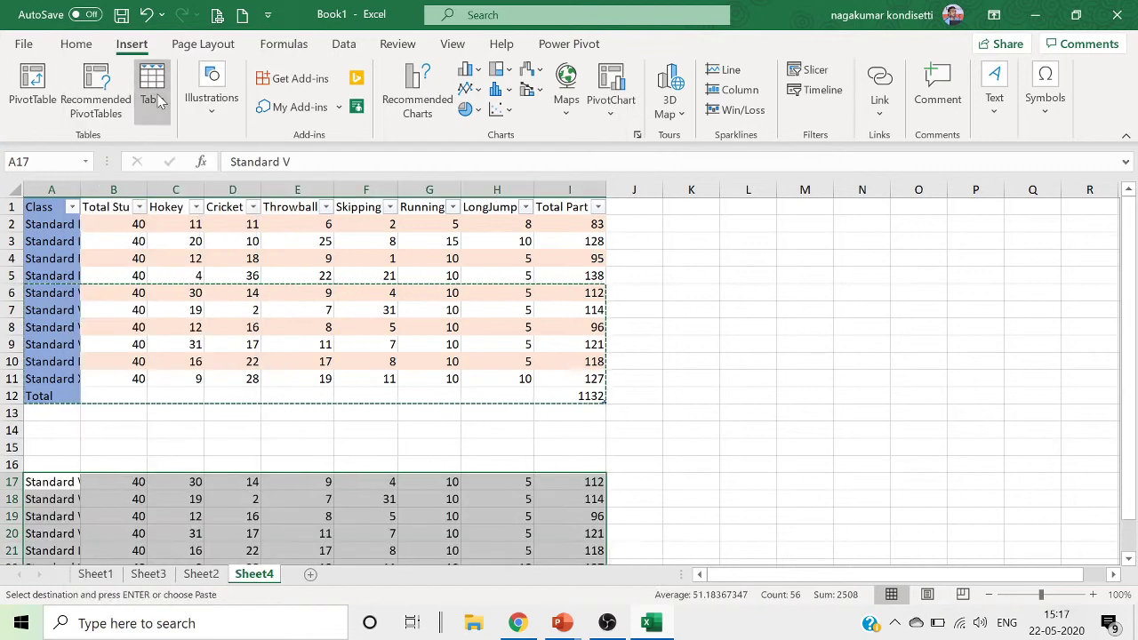
Convert the pasted range A17:I23 into a table with headers and apply MyStyle to it.
{"action": "left_click", "coordinate": [153, 89]}
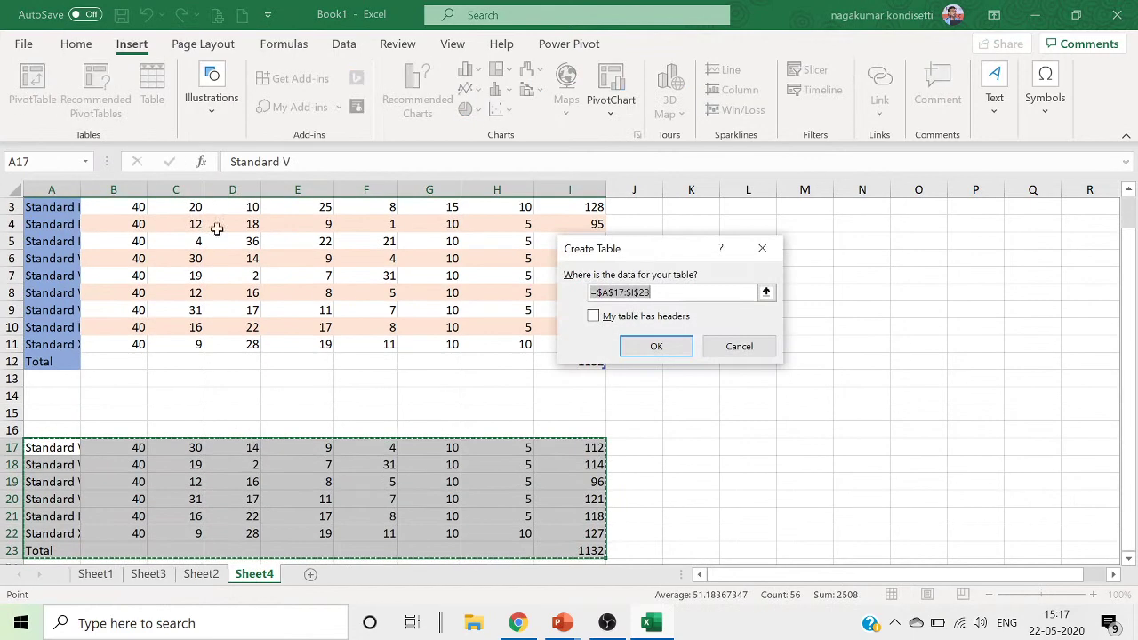
{"action": "left_click", "coordinate": [627, 321]}
{"action": "left_click", "coordinate": [654, 347]}
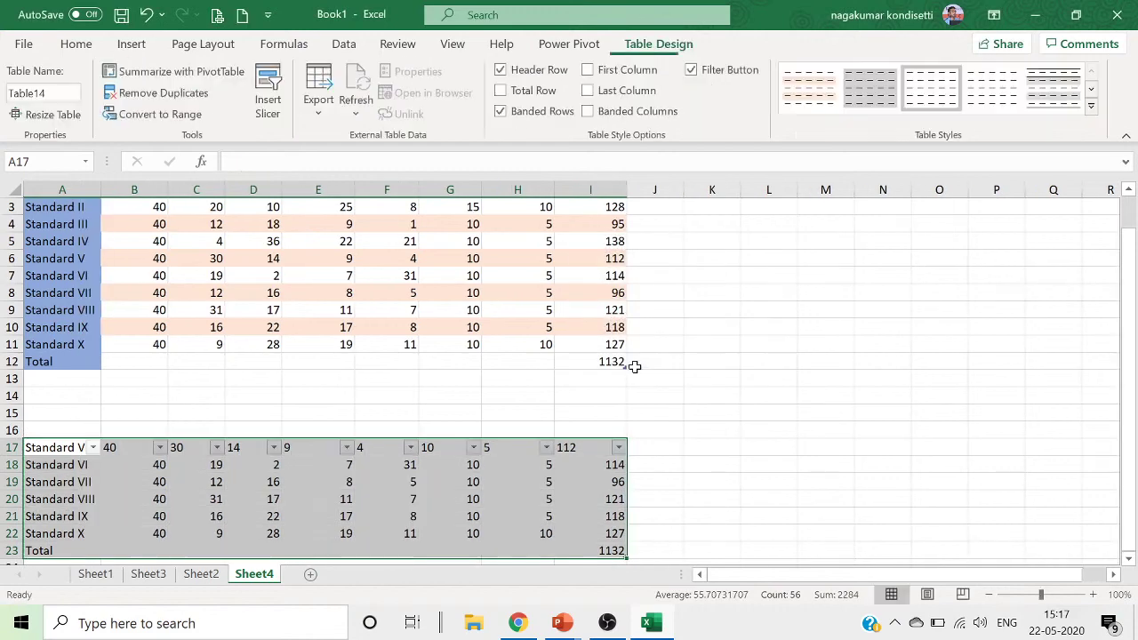
{"action": "left_click", "coordinate": [817, 103]}
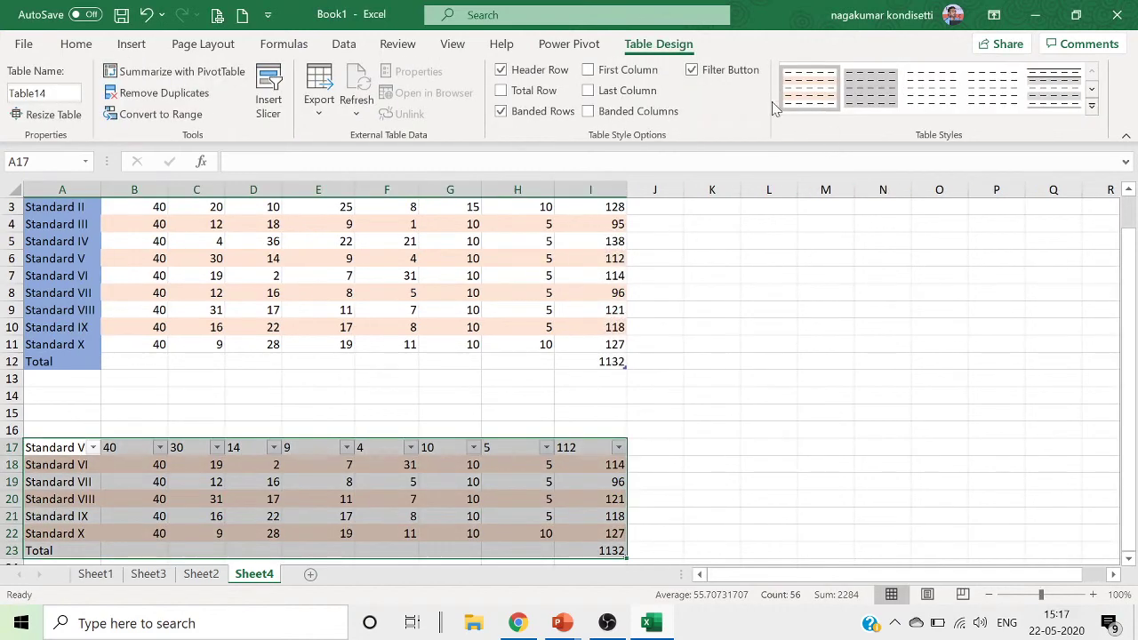
{"action": "left_click", "coordinate": [769, 452]}
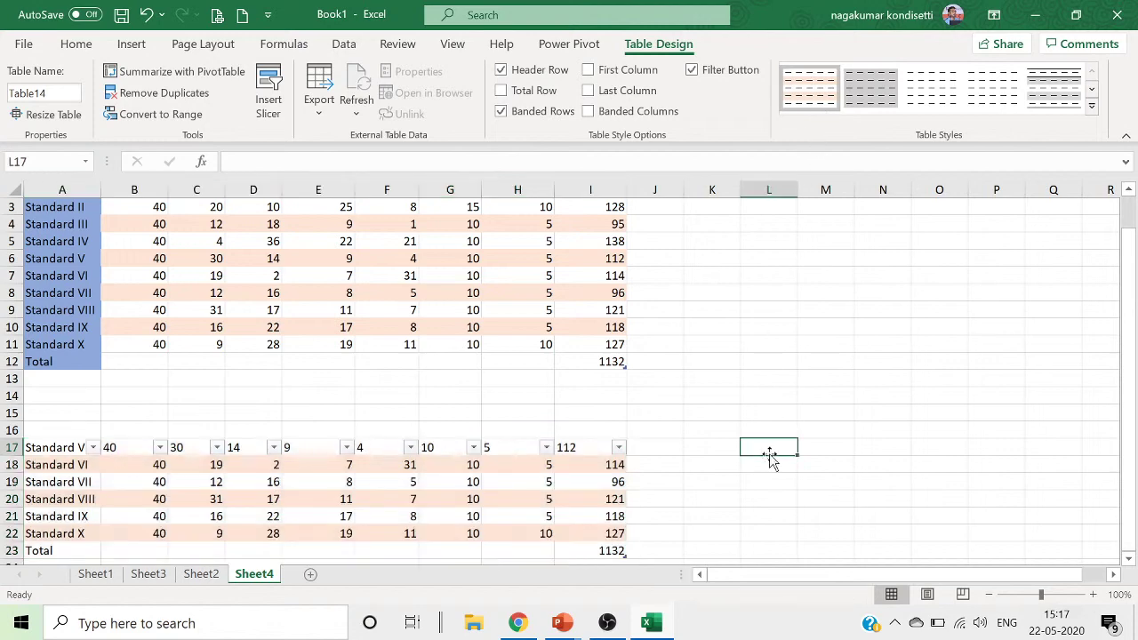
Create another table from the empty cell L17, without marking it as having headers.
{"action": "scroll", "coordinate": [770, 457], "scroll_direction": "down", "scroll_amount": 2}
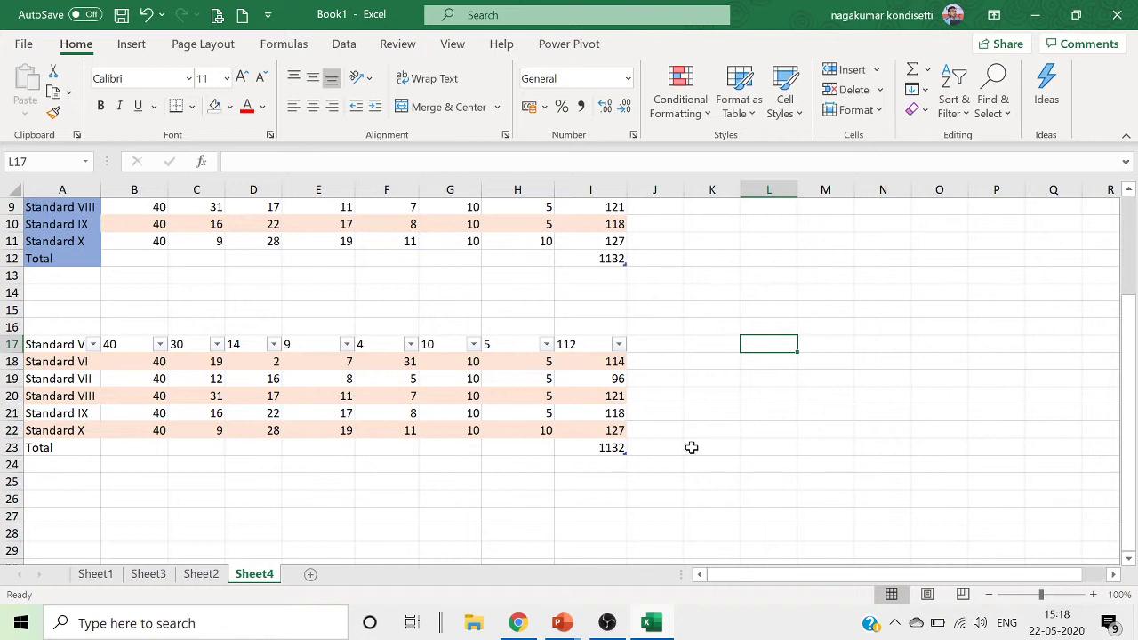
{"action": "scroll", "coordinate": [691, 447], "scroll_direction": "up", "scroll_amount": 3}
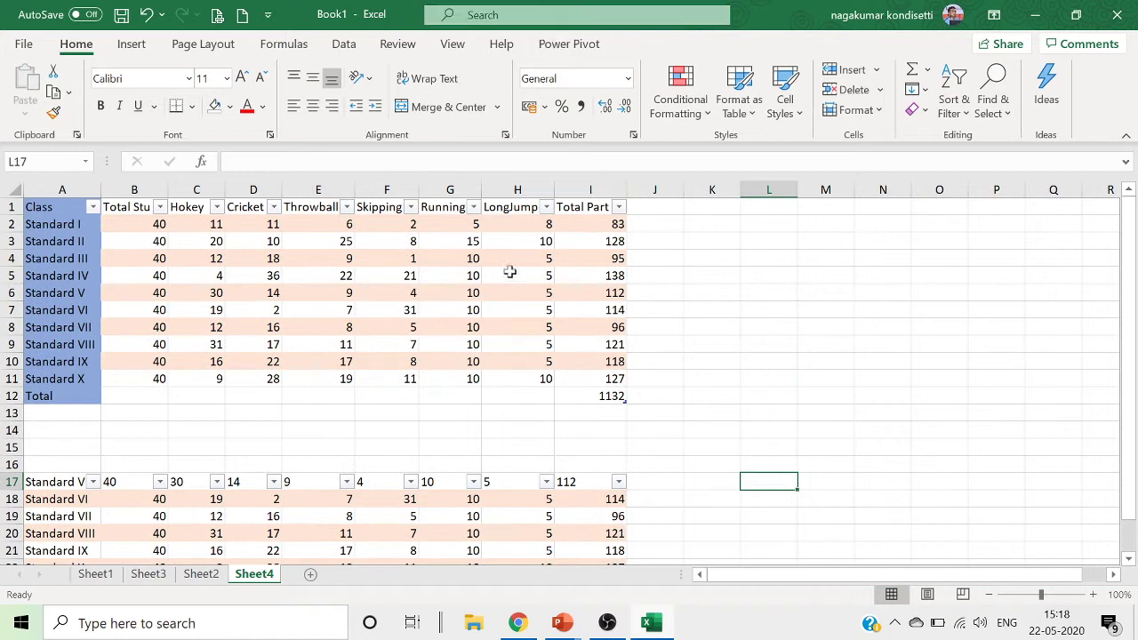
{"action": "left_click", "coordinate": [131, 44]}
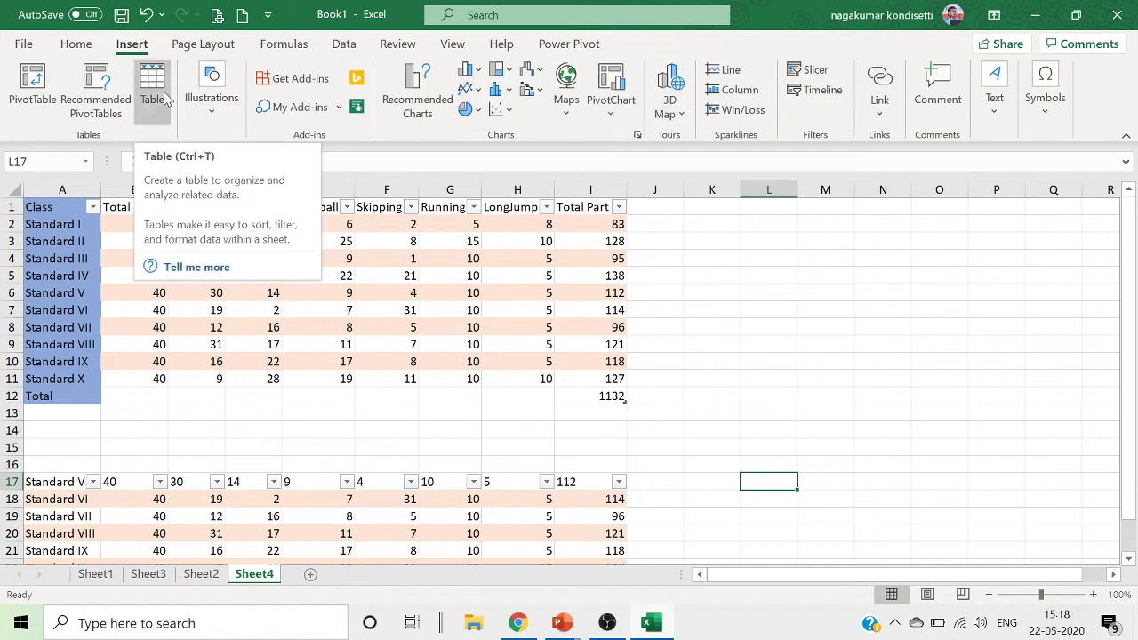
{"action": "left_click", "coordinate": [164, 97]}
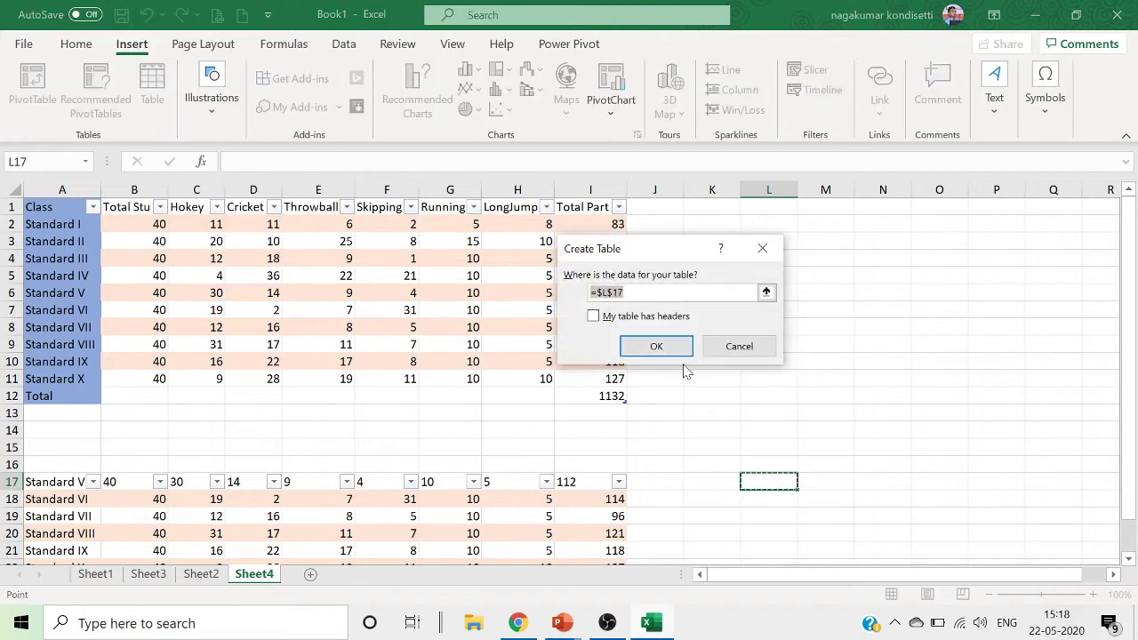
{"action": "left_click", "coordinate": [663, 346]}
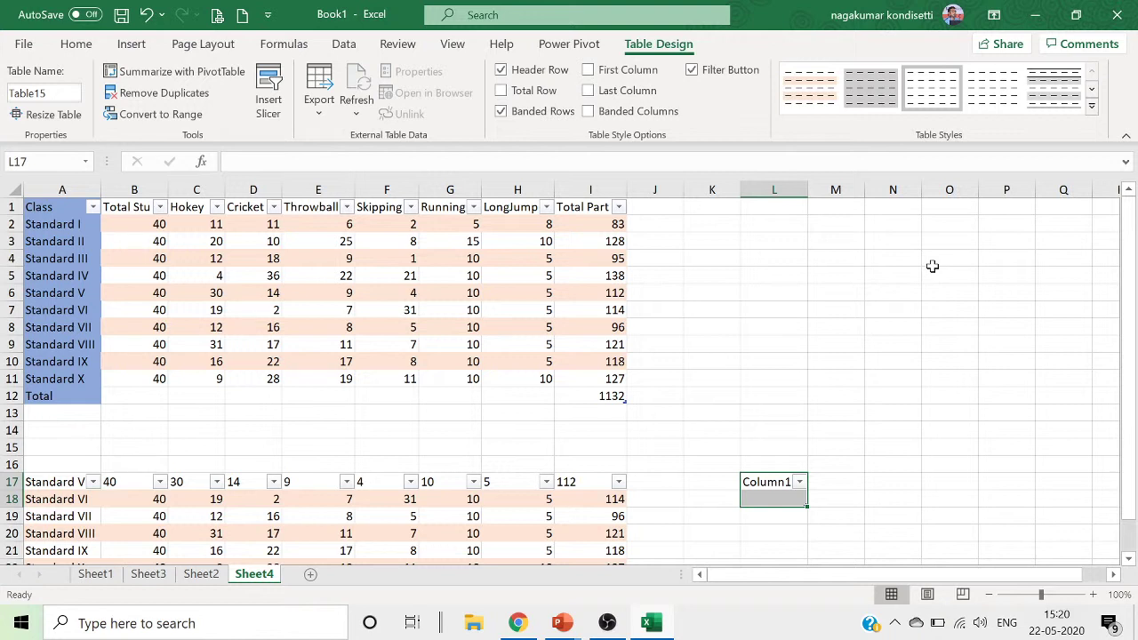
Switch to the PowerPoint slide show displaying the MOS Course Registration slide.
{"action": "key", "text": "alt+Tab"}
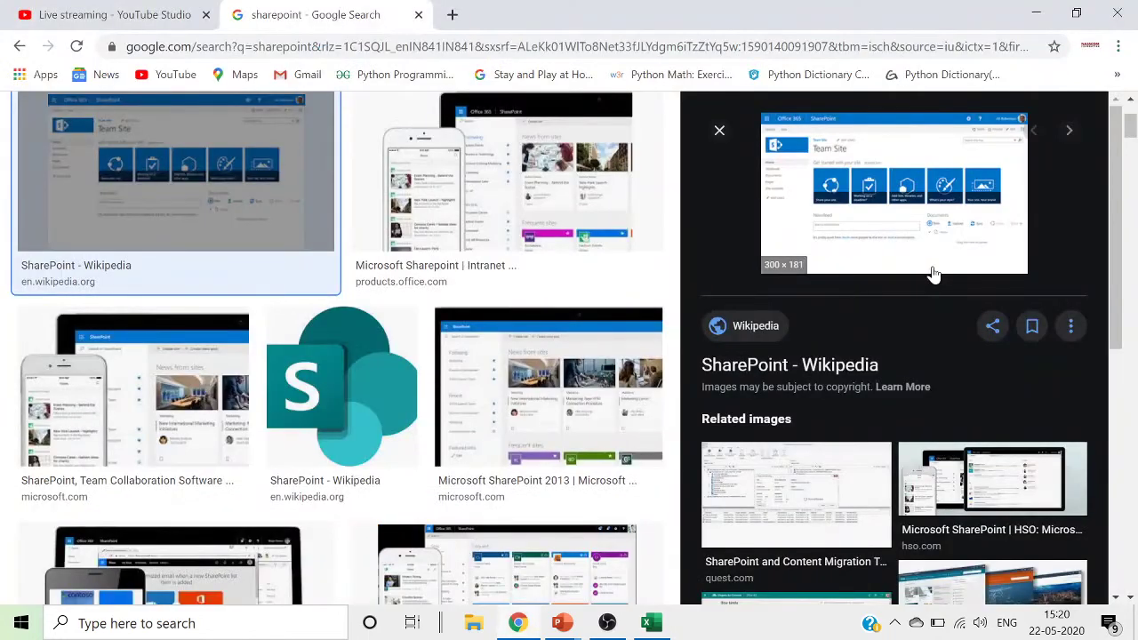
{"action": "key", "text": "alt+Tab"}
{"action": "key", "text": "alt+Tab"}
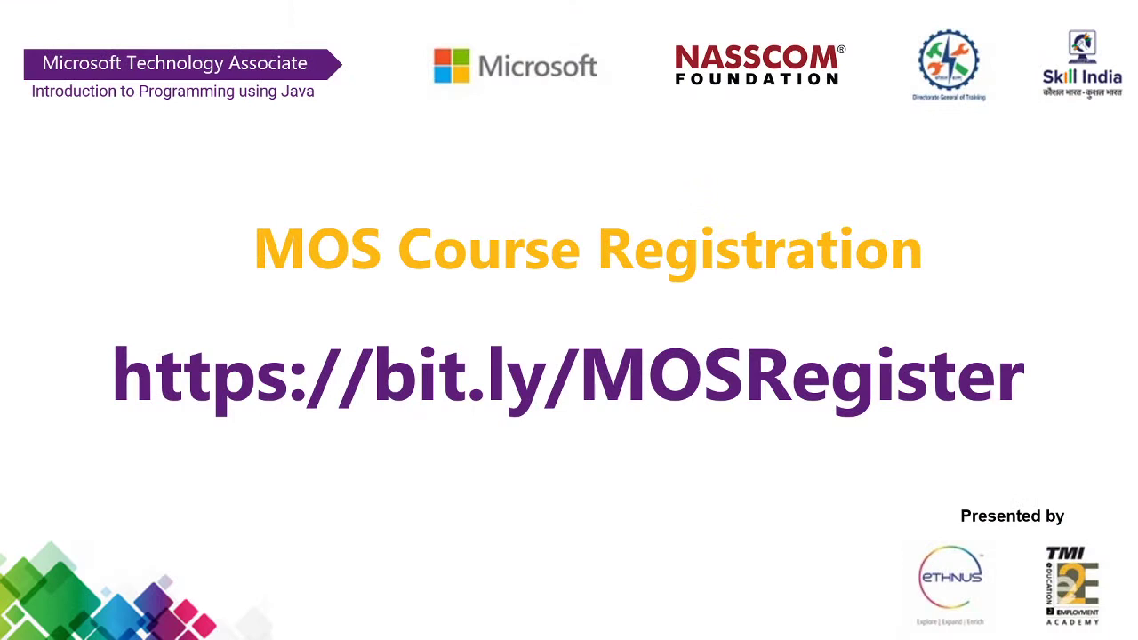